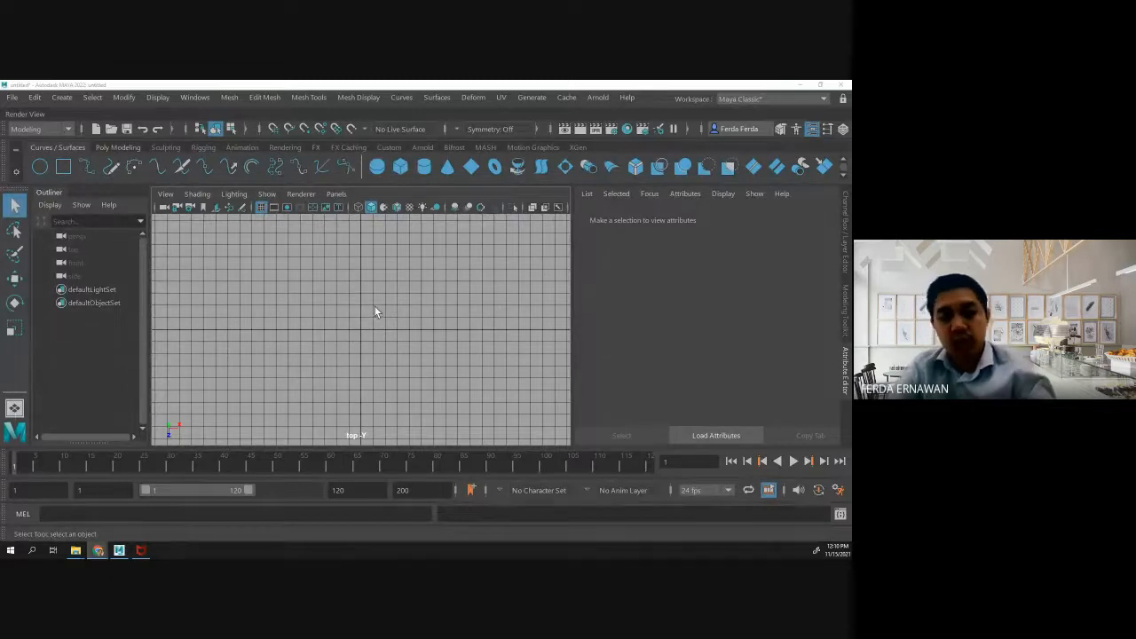
- Import the wine glass picture as an image plane in the top view
scroll(375, 312, "down", 4)
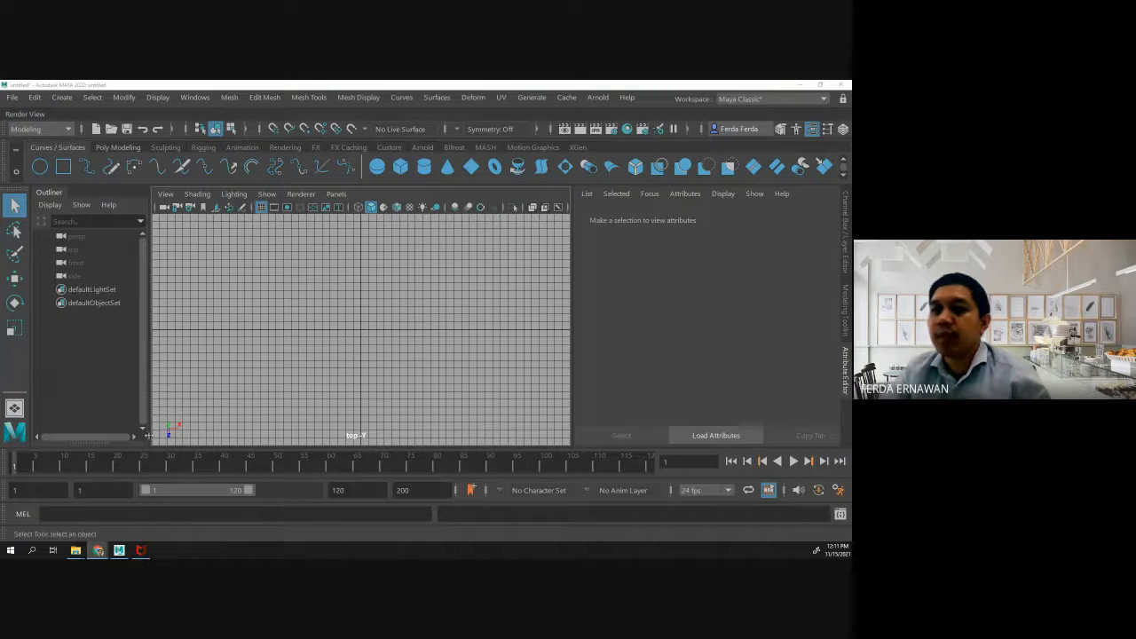
left_click(165, 193)
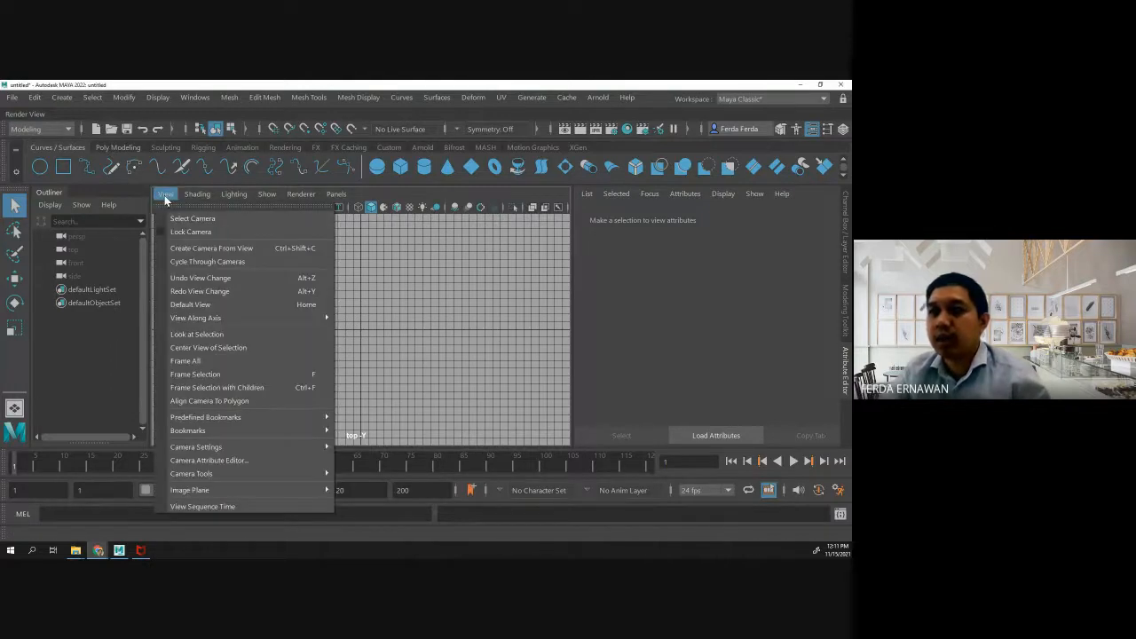
mouse_move(301, 489)
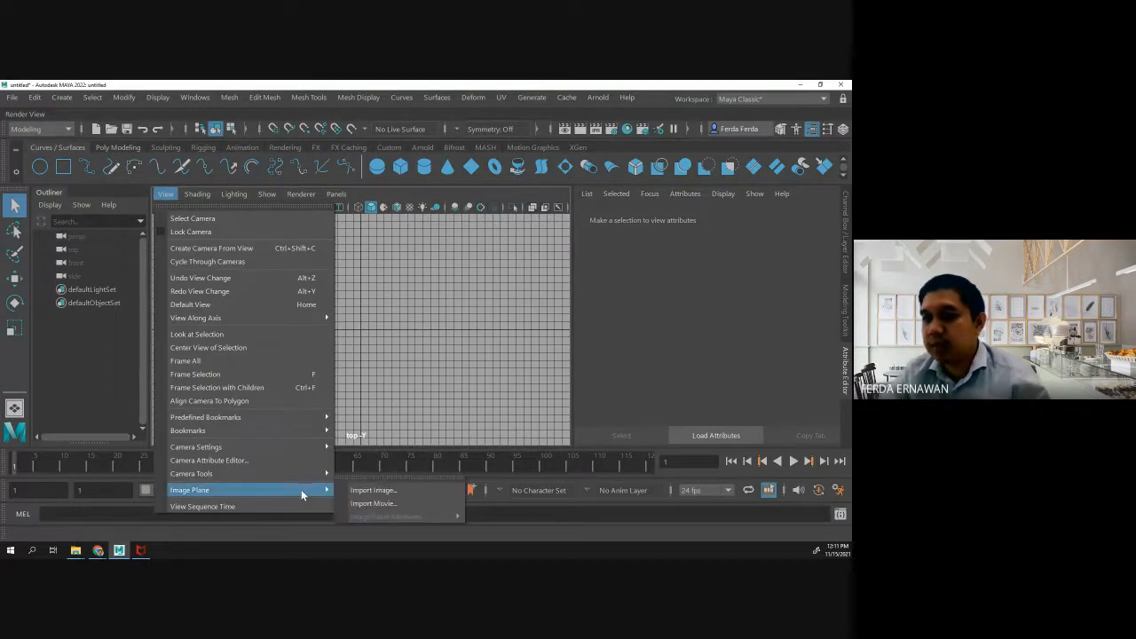
left_click(380, 491)
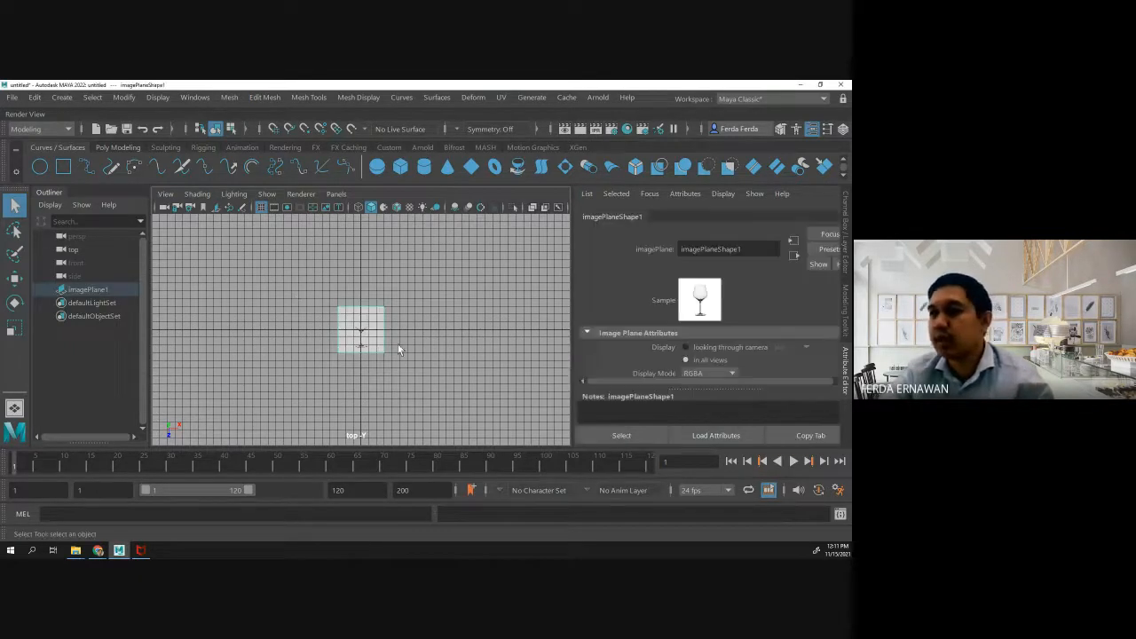
- Move the image plane so the glass base rests on the horizontal grid axis and the stem is centred on the vertical axis
scroll(382, 351, "up", 5)
scroll(364, 349, "up", 2)
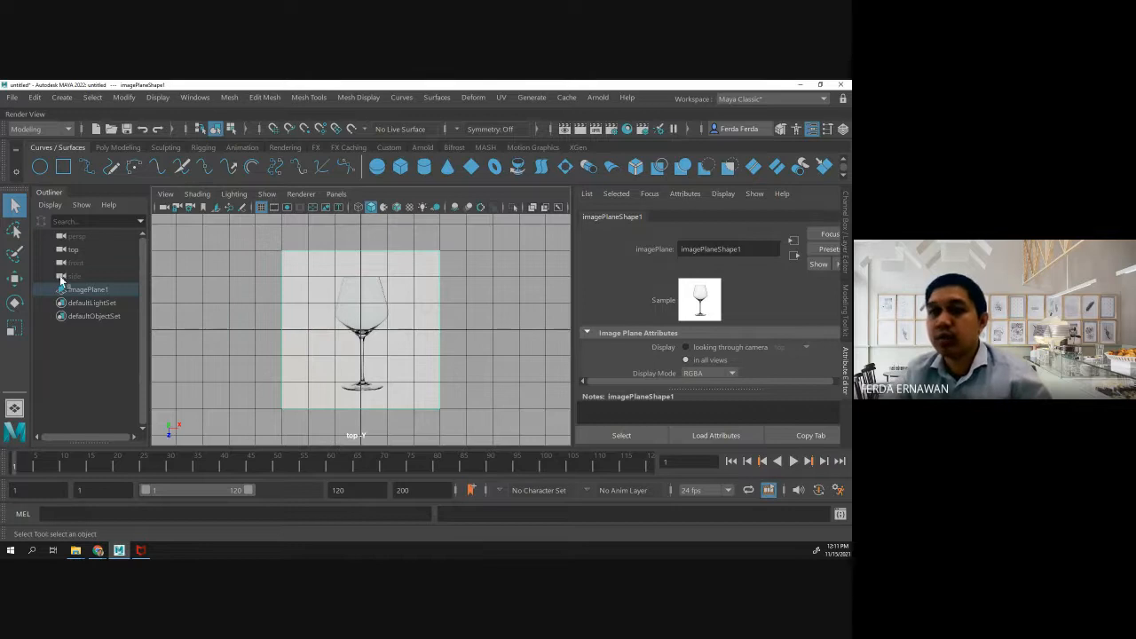
key("w")
left_click_drag(362, 394, 360, 330)
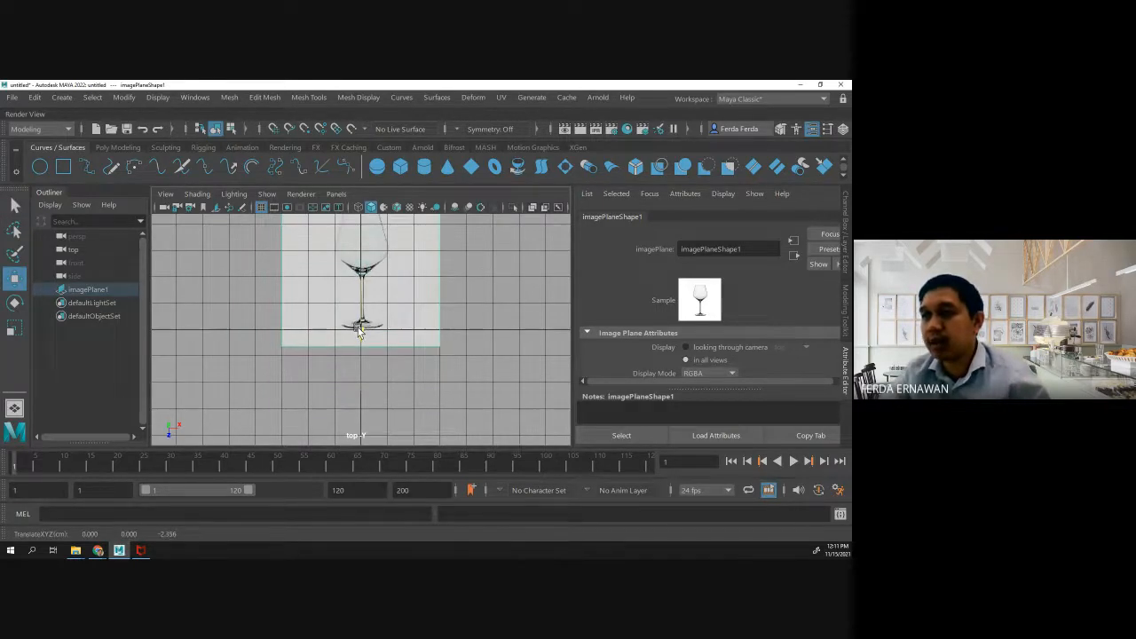
scroll(359, 380, "up", 5)
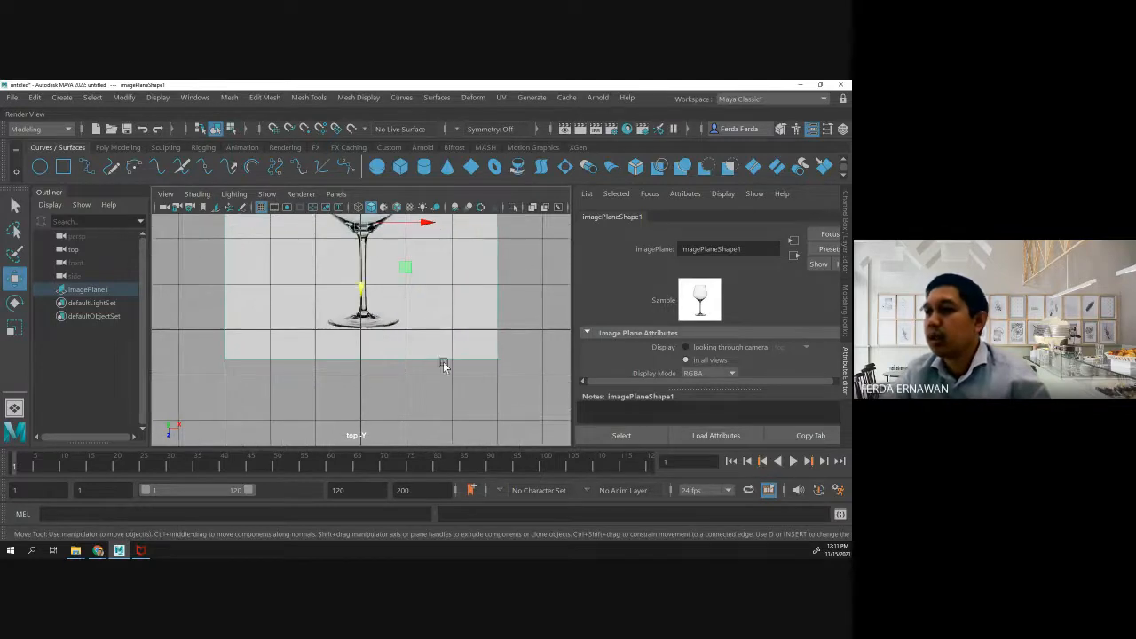
middle_click_drag(513, 300, 519, 381, "alt")
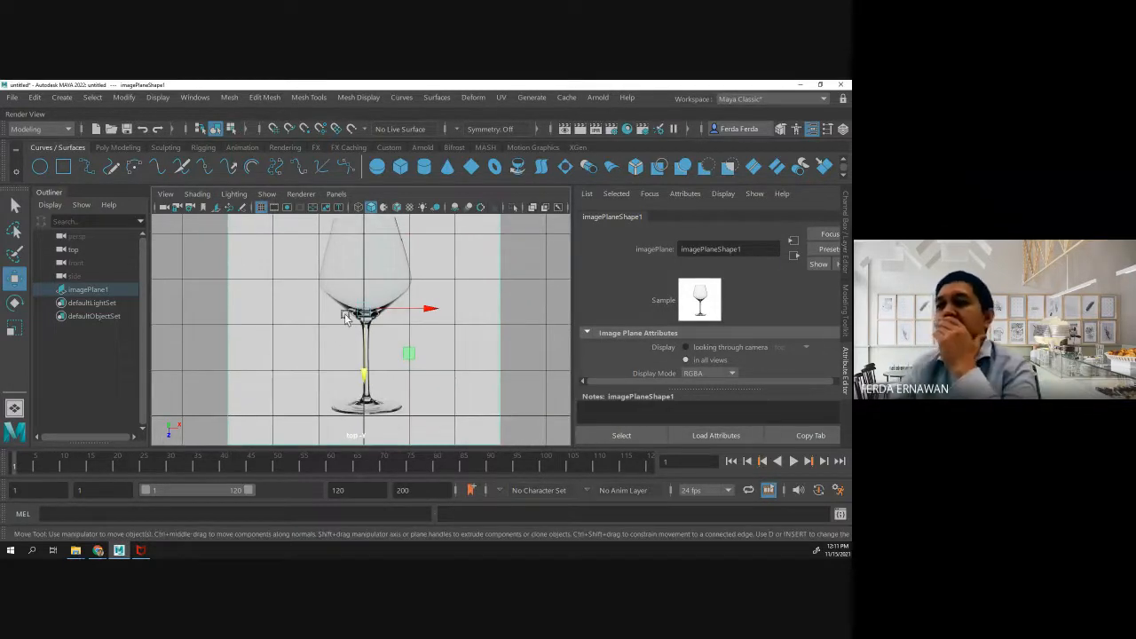
left_click_drag(399, 308, 397, 308)
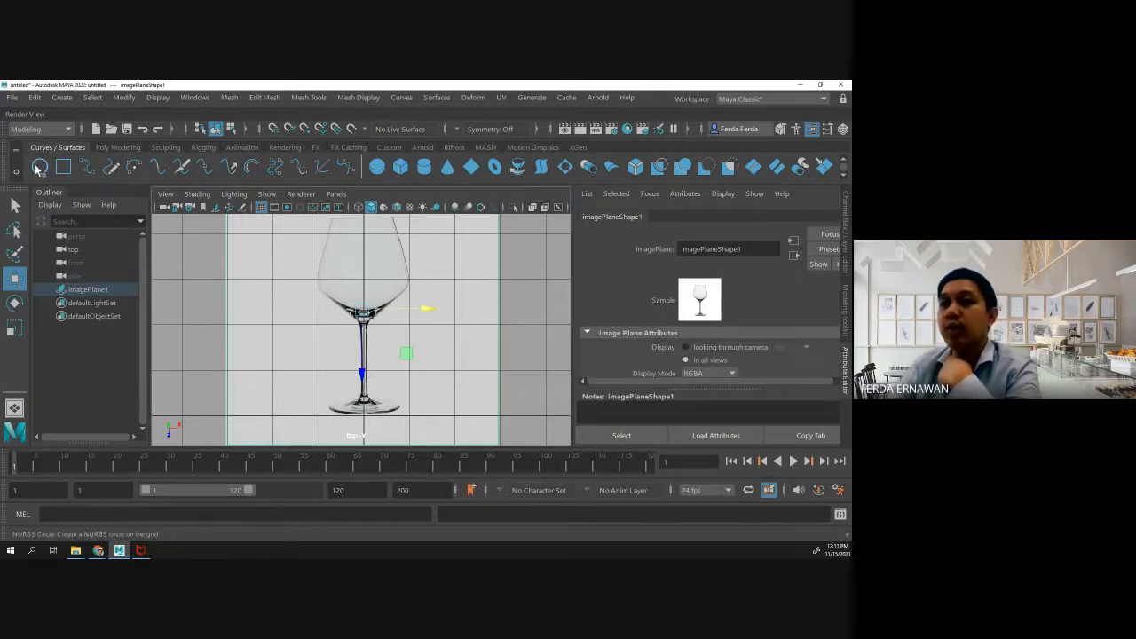
- Start an EP curve at the centre of the glass base and trace the base's left half up to the foot of the stem
left_click(87, 167)
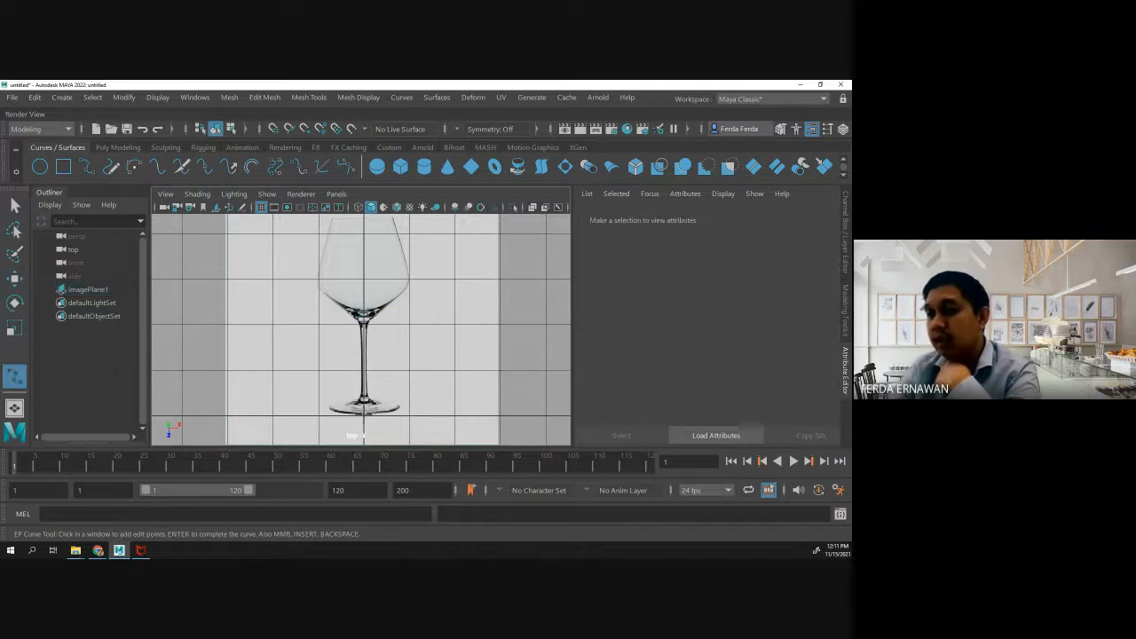
left_click(355, 410)
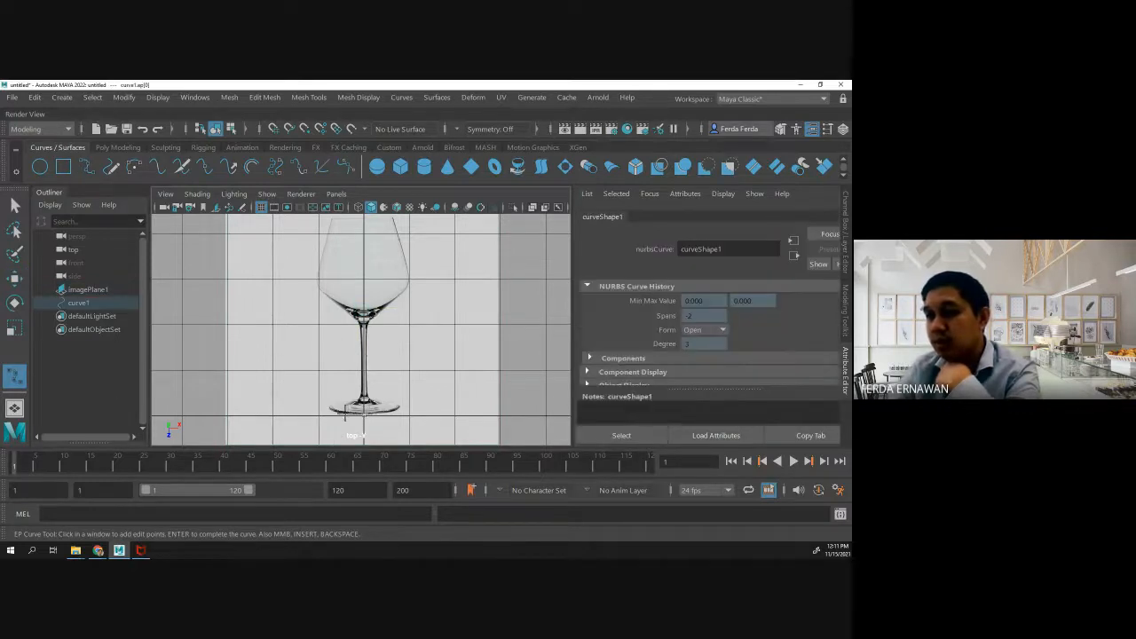
left_click(345, 413)
left_click(334, 411)
left_click(328, 406)
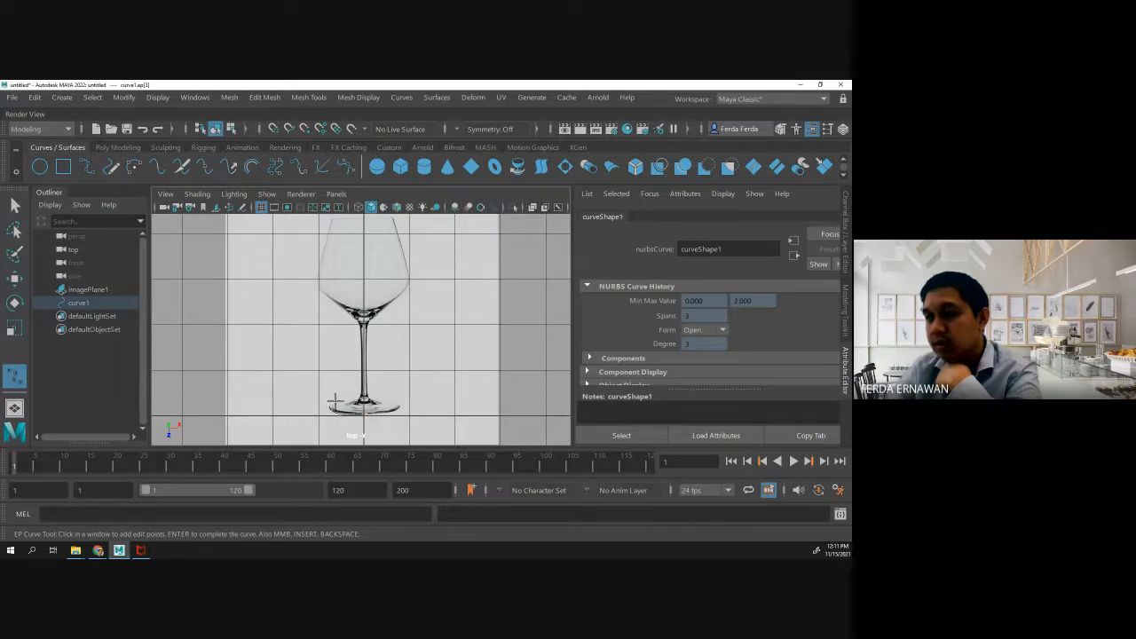
left_click(336, 401)
left_click(349, 400)
left_click(357, 398)
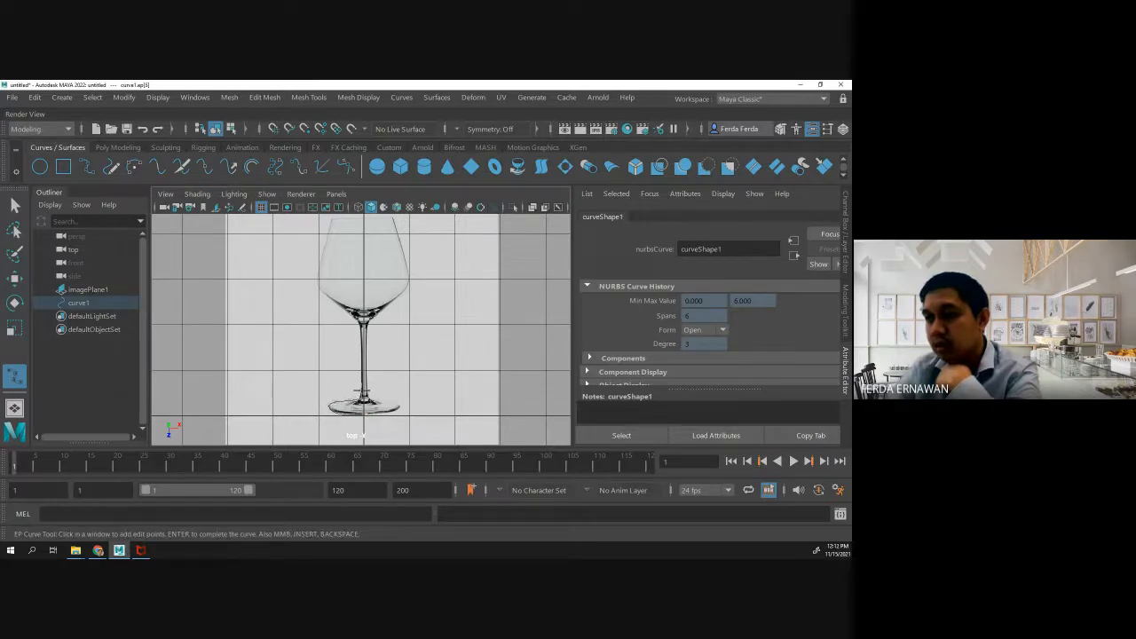
- Continue the EP curve up the left edge of the stem to just below the bowl
left_click(362, 384)
left_click(360, 369)
left_click(359, 355)
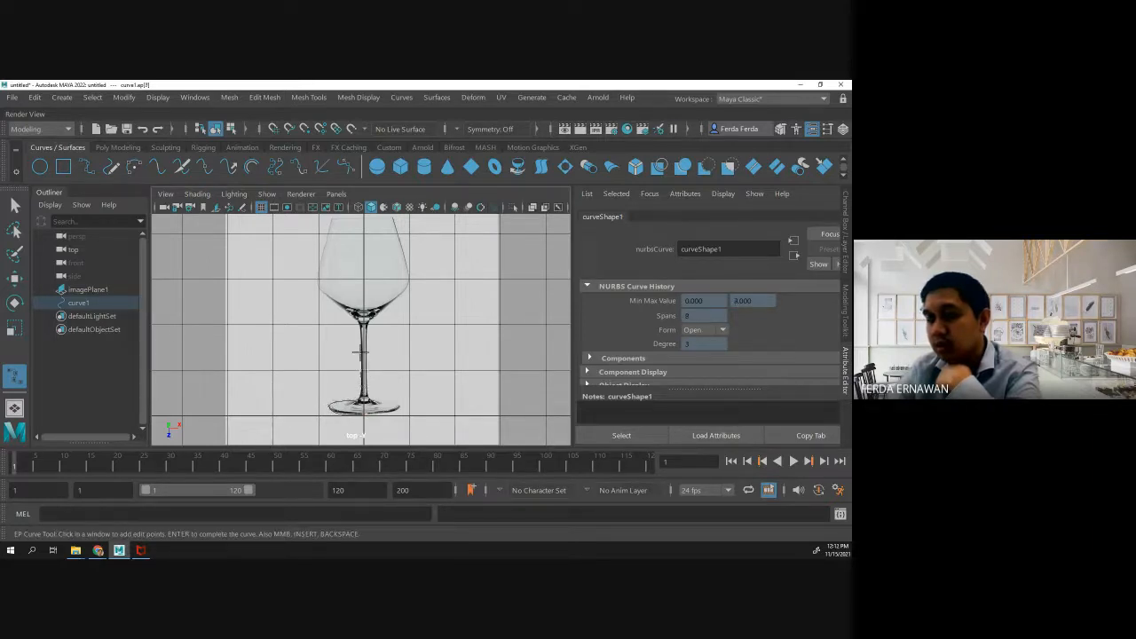
left_click(358, 328)
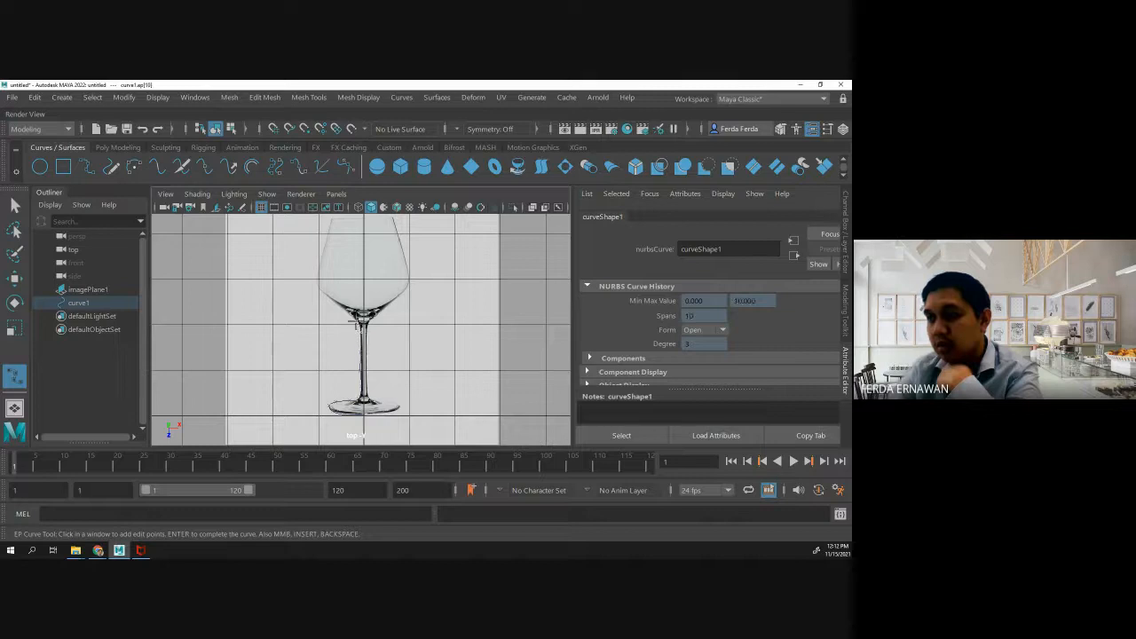
left_click(347, 315)
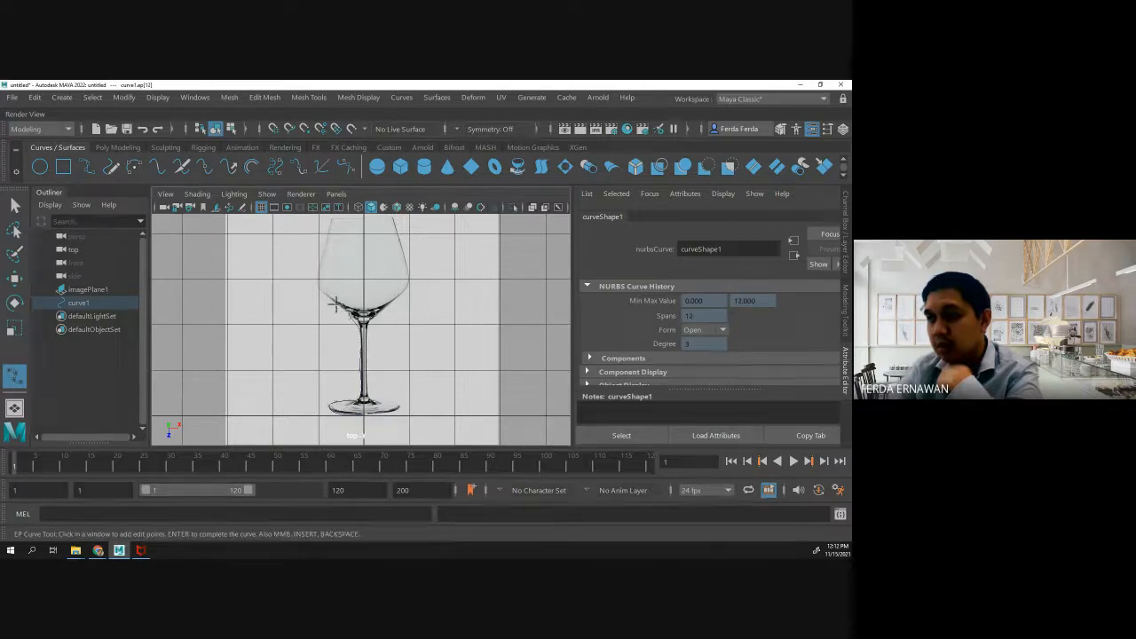
key("ctrl+z")
key("ctrl+z")
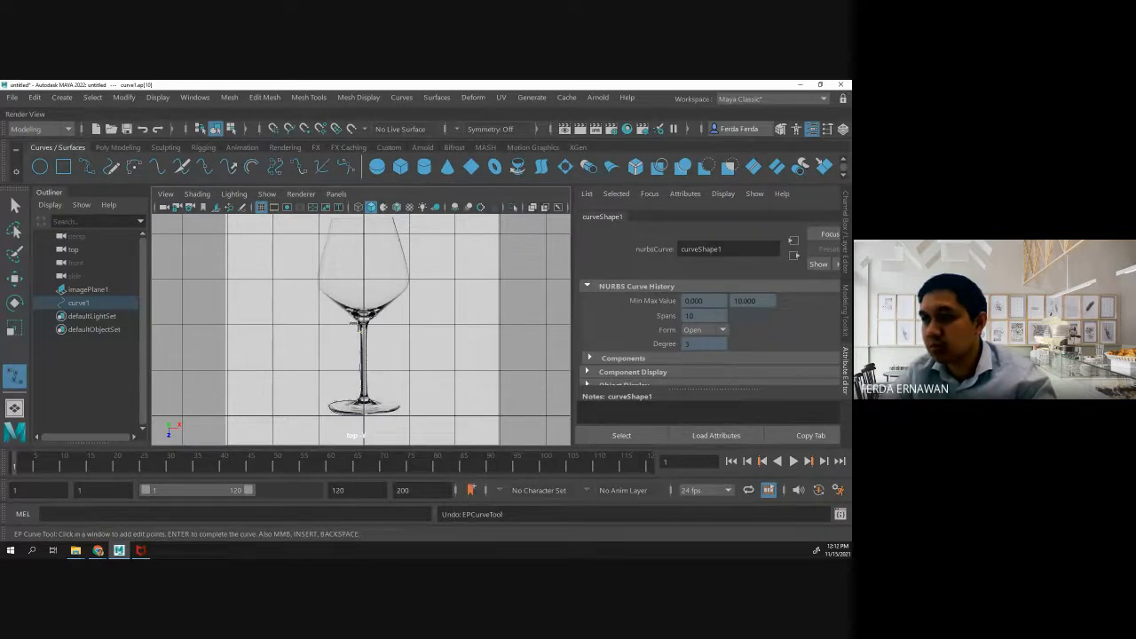
- Extend the EP curve from the stem's upper end along the lower left outline of the bowl to its widest part
scroll(358, 321, "up", 3)
left_click(346, 308)
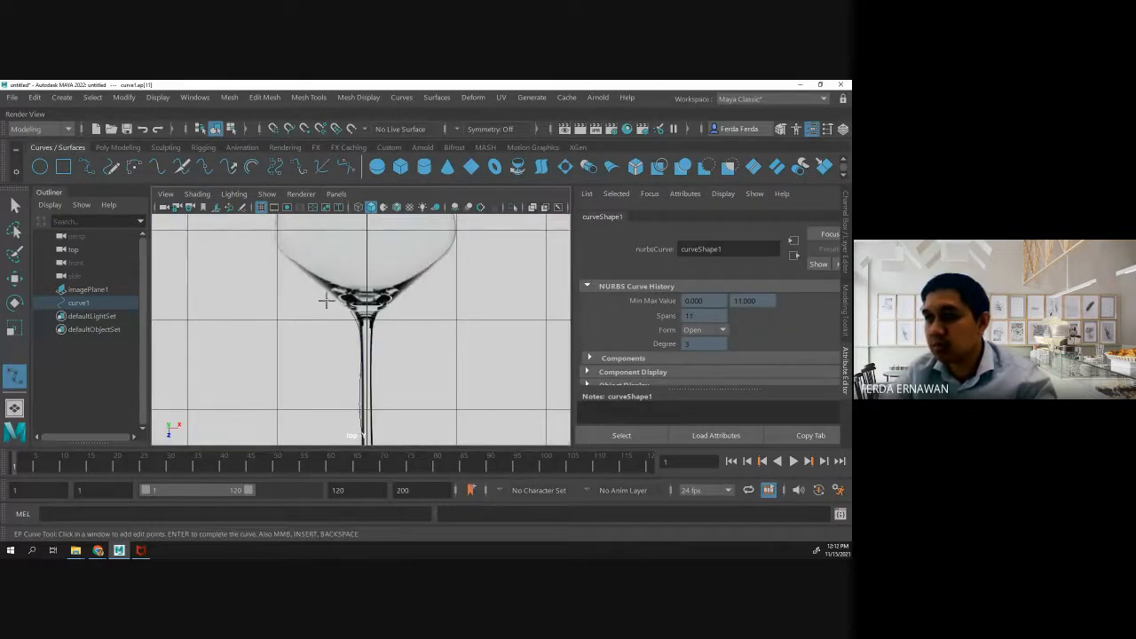
left_click(321, 294)
left_click(304, 278)
left_click(287, 256)
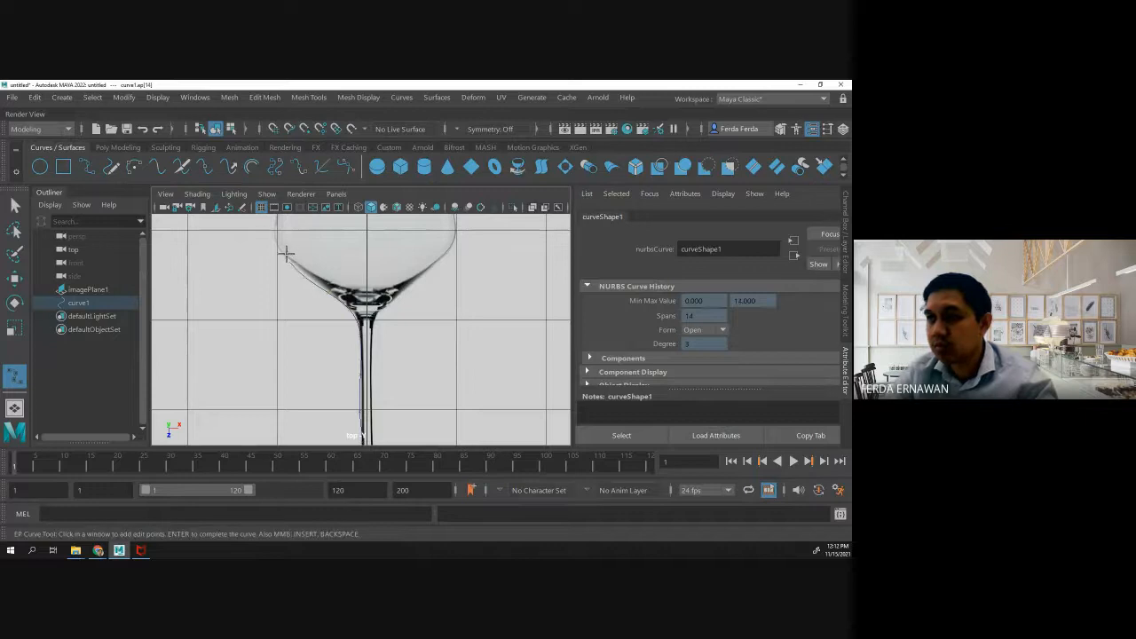
left_click(276, 237)
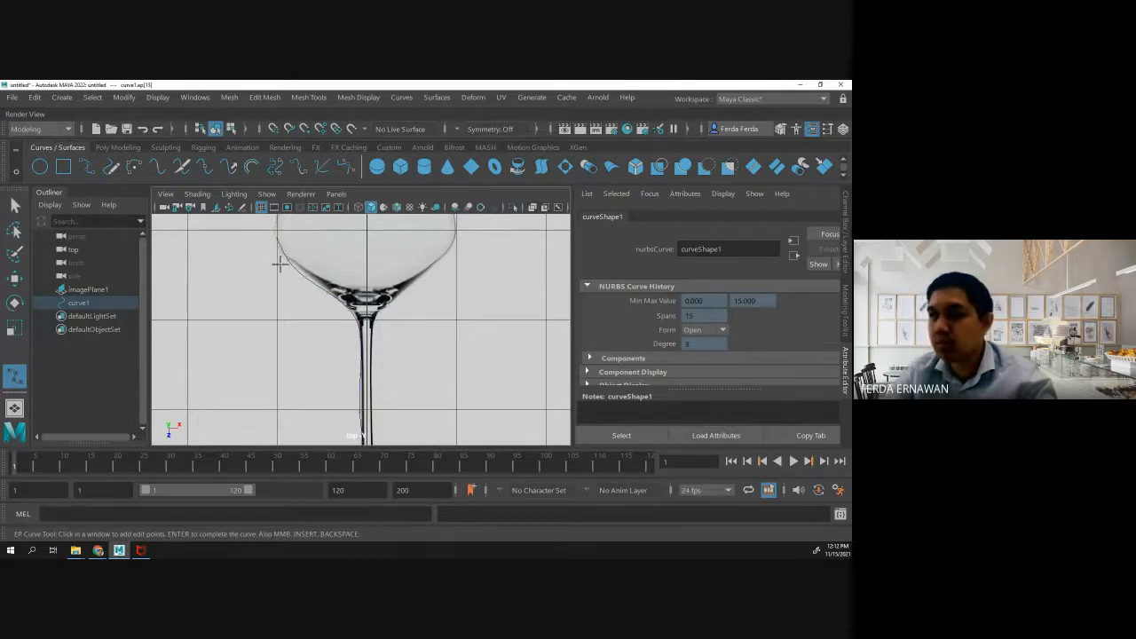
- Trace the upper left side of the bowl with the EP curve and turn it inward at the rim
scroll(279, 269, "down", 5)
scroll(306, 282, "up", 2)
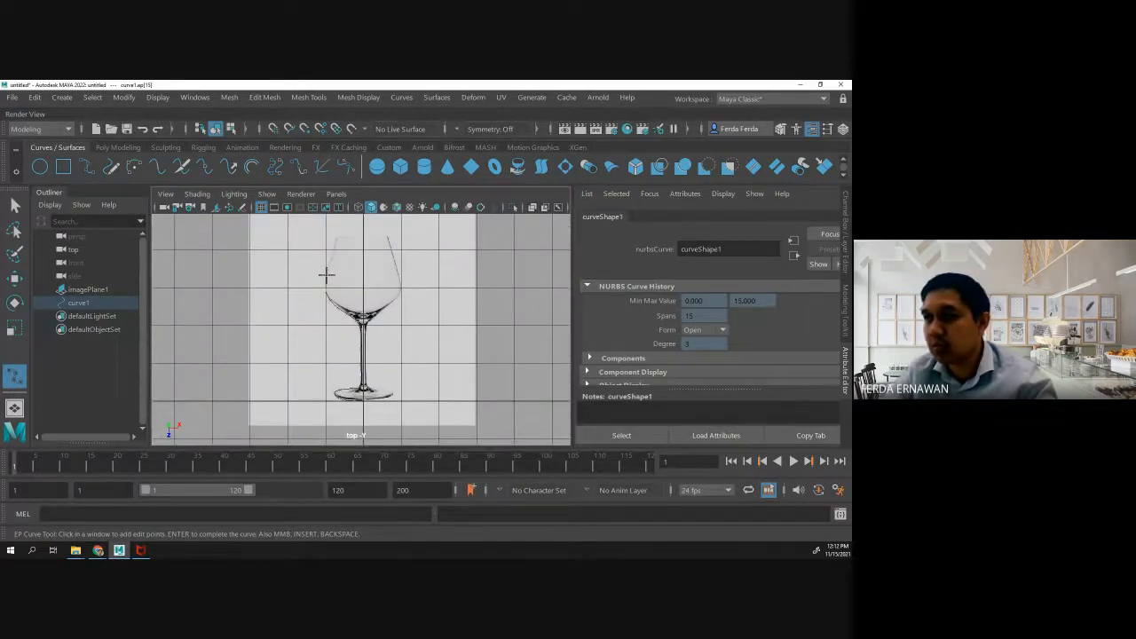
left_click(328, 263)
left_click(333, 249)
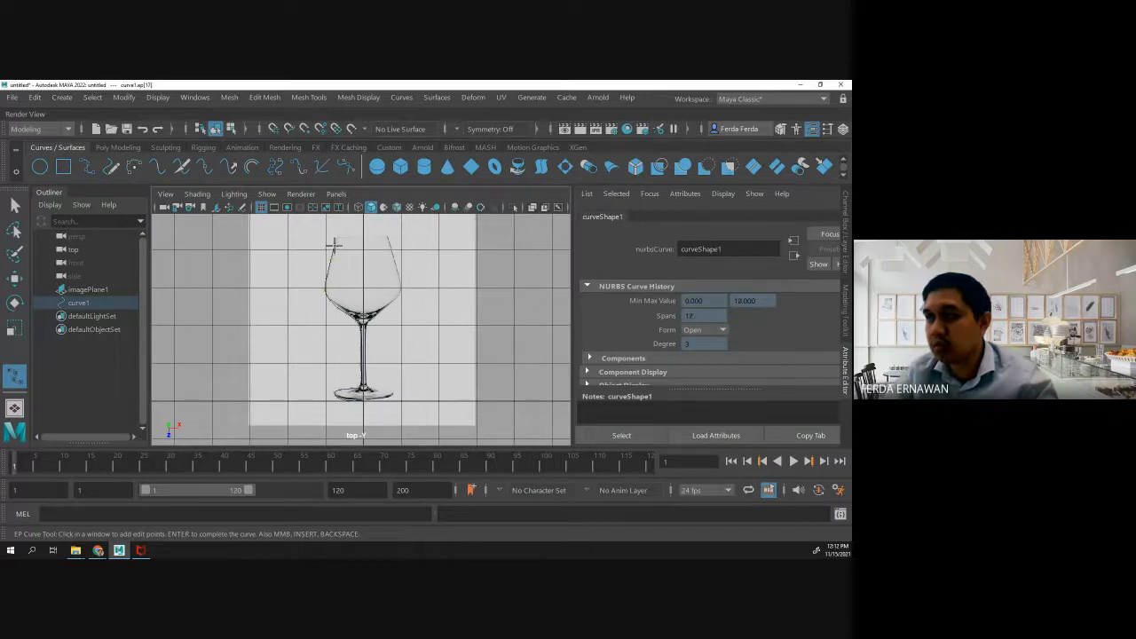
left_click(337, 237)
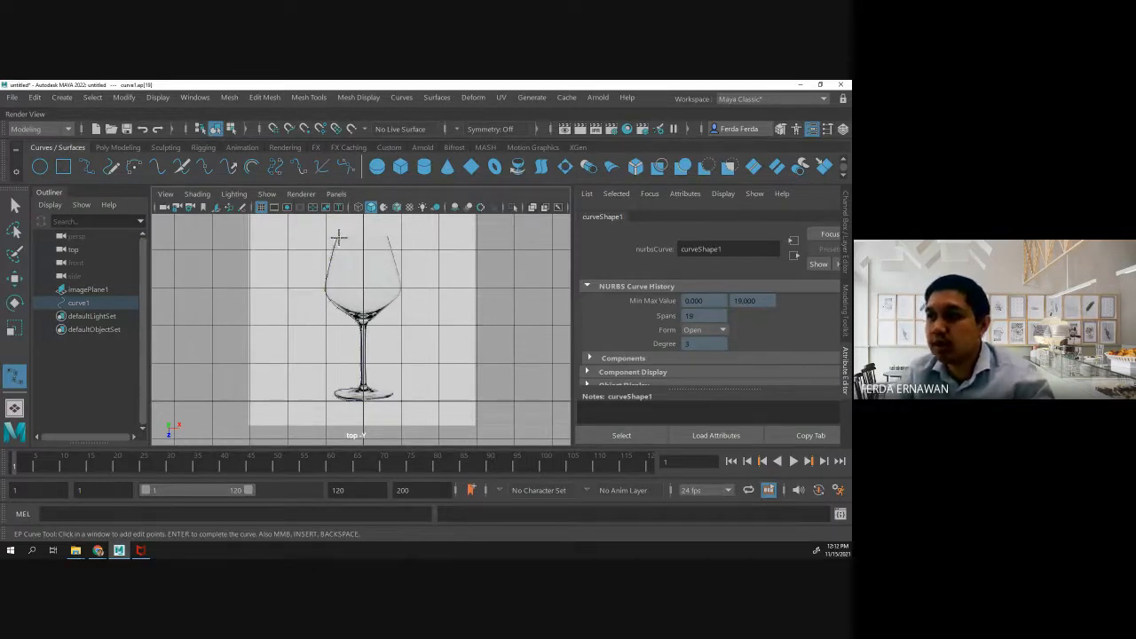
left_click(339, 241)
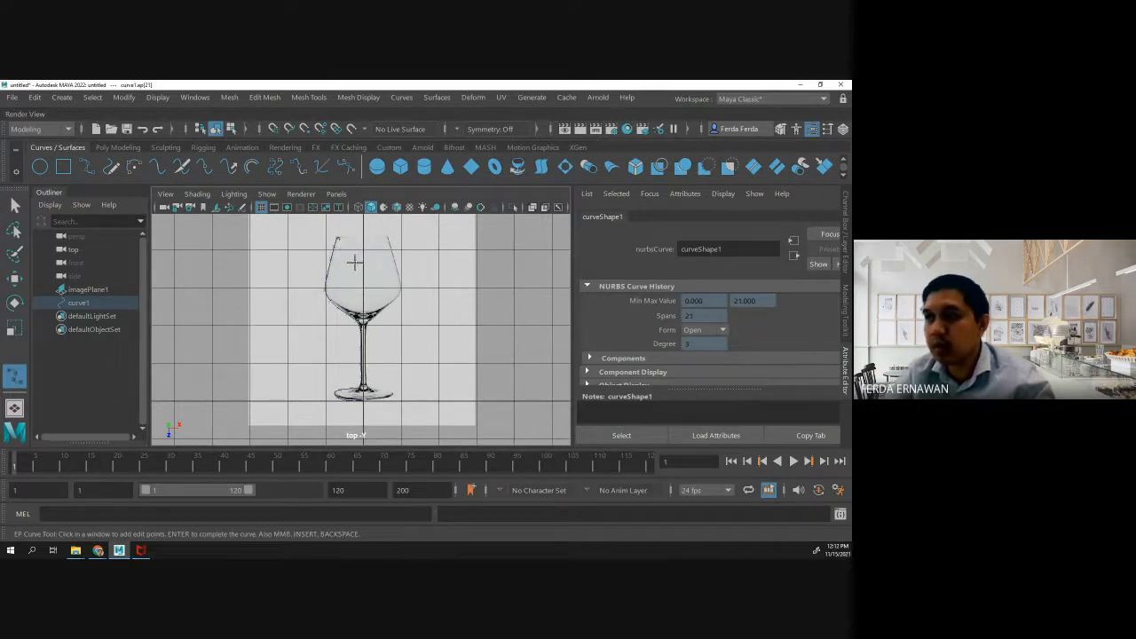
- Finish the curve and shift the image plane slightly to the right along the X axis
key("w")
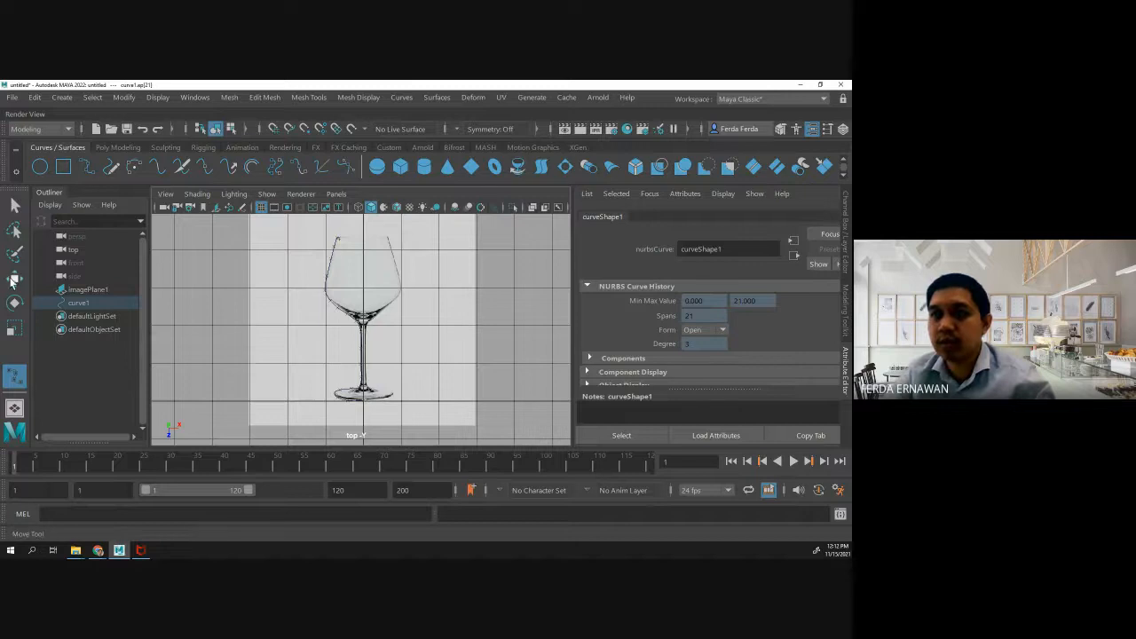
left_click(89, 292)
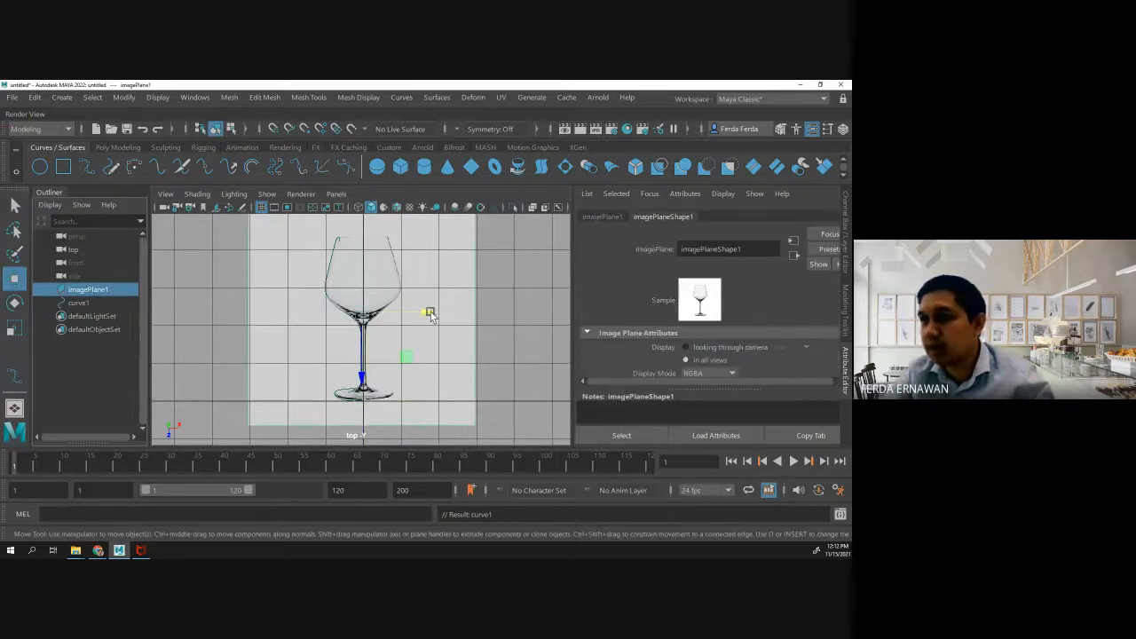
left_click_drag(431, 312, 433, 315)
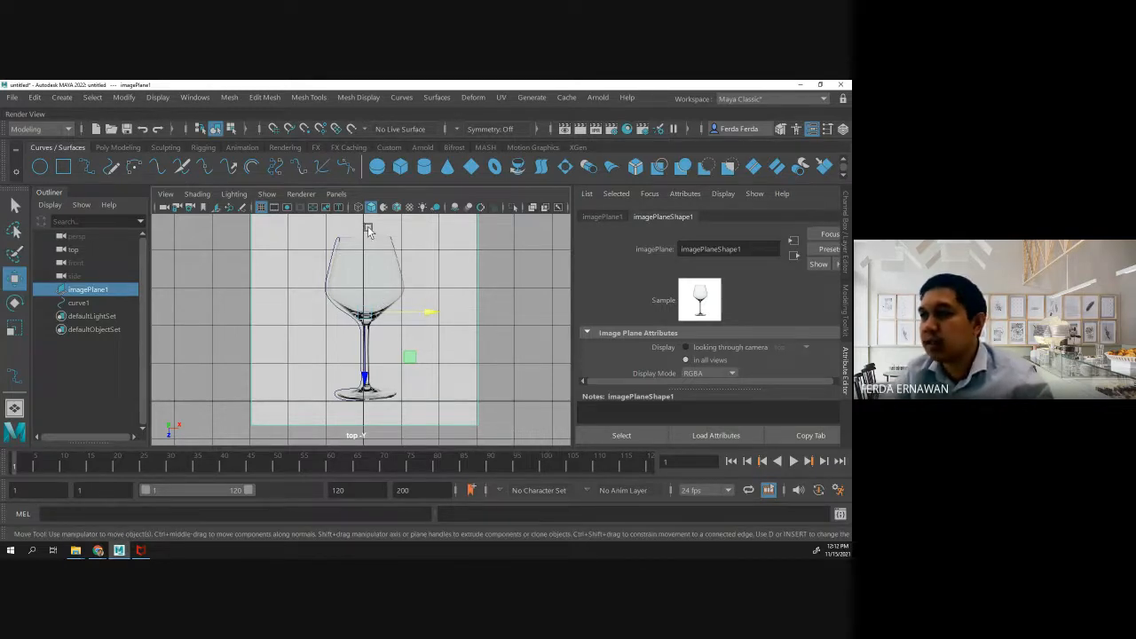
left_click(86, 167)
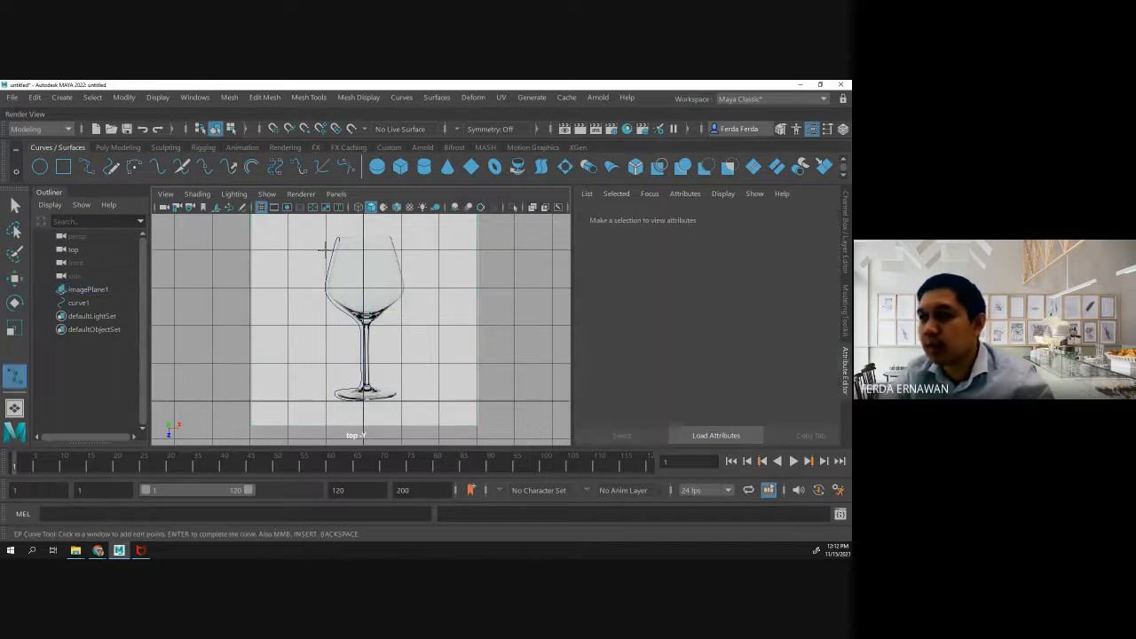
key("Return")
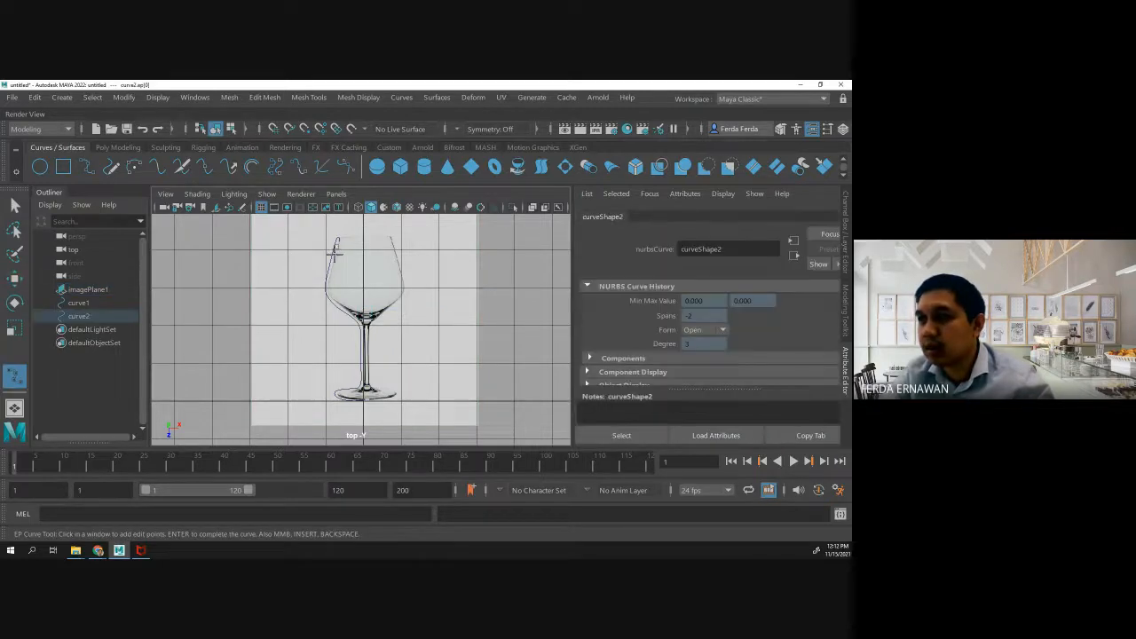
scroll(333, 254, "up", 3)
scroll(332, 254, "down", 3)
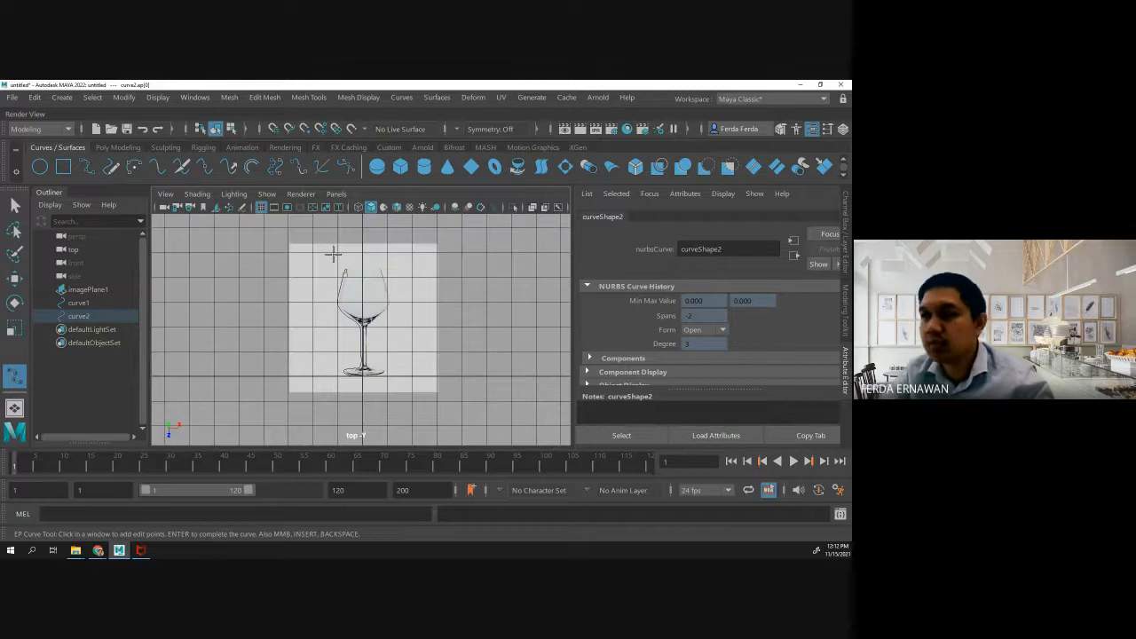
key("ctrl+z")
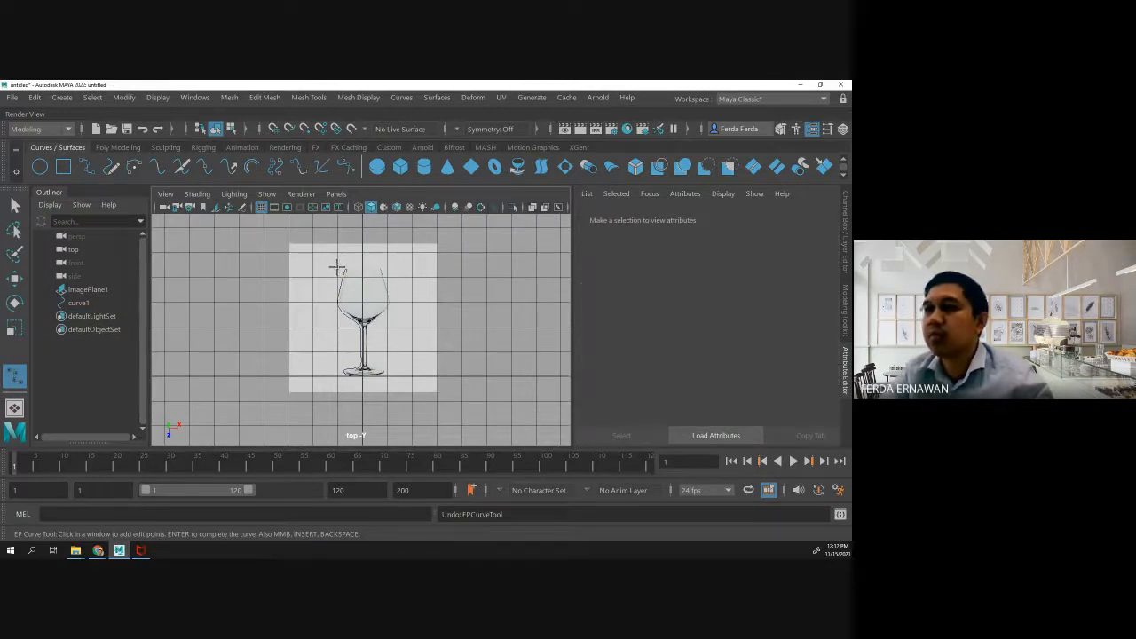
- Switch the glass profile curve to Control Vertex mode for editing its points
left_click(16, 205)
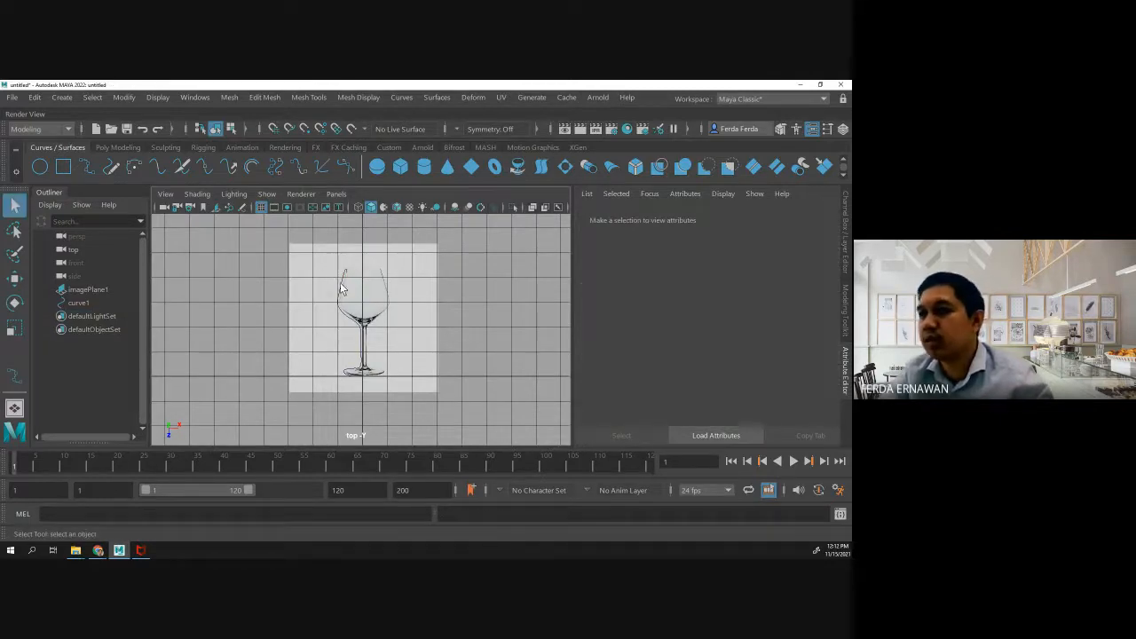
left_click(355, 292)
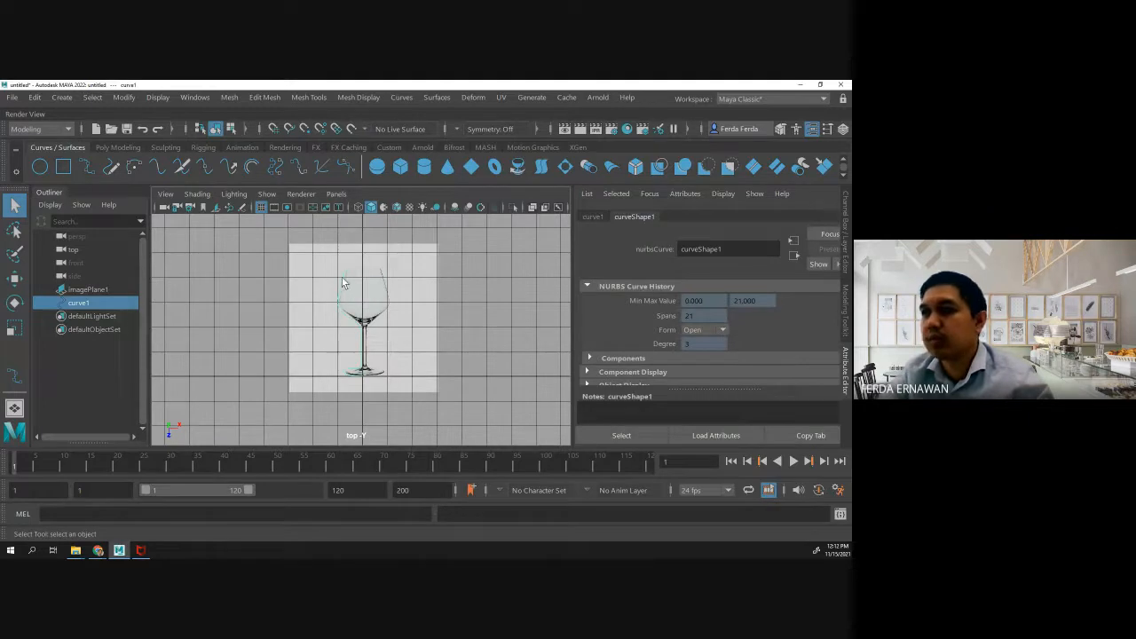
right_click(342, 280)
left_click(343, 280)
right_click(343, 280)
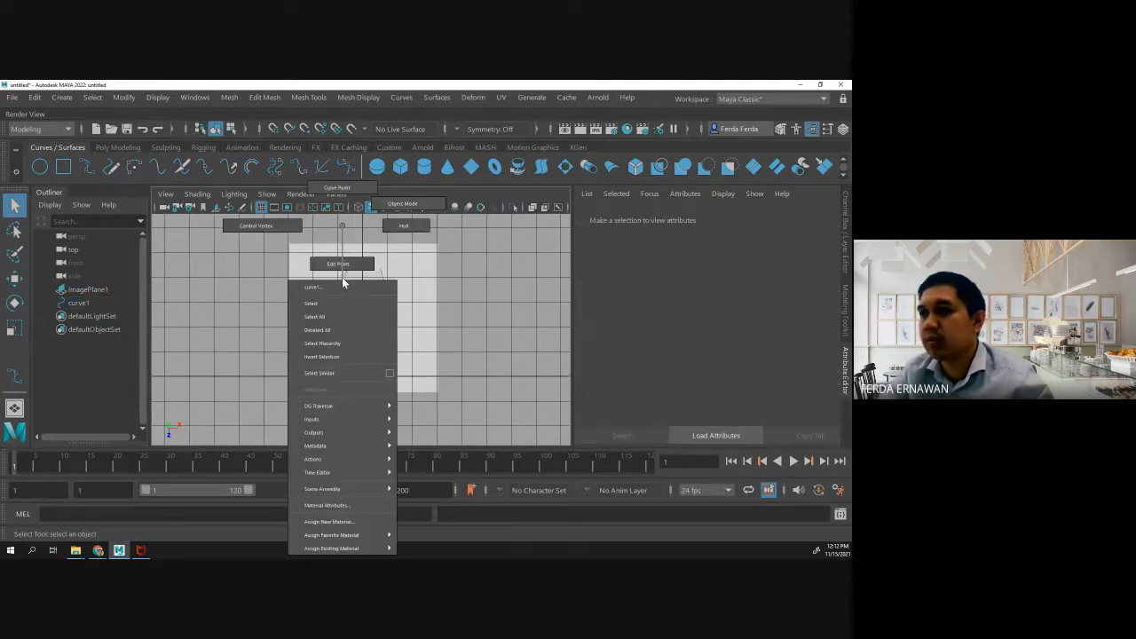
right_click(342, 277)
right_click_drag(342, 277, 261, 224)
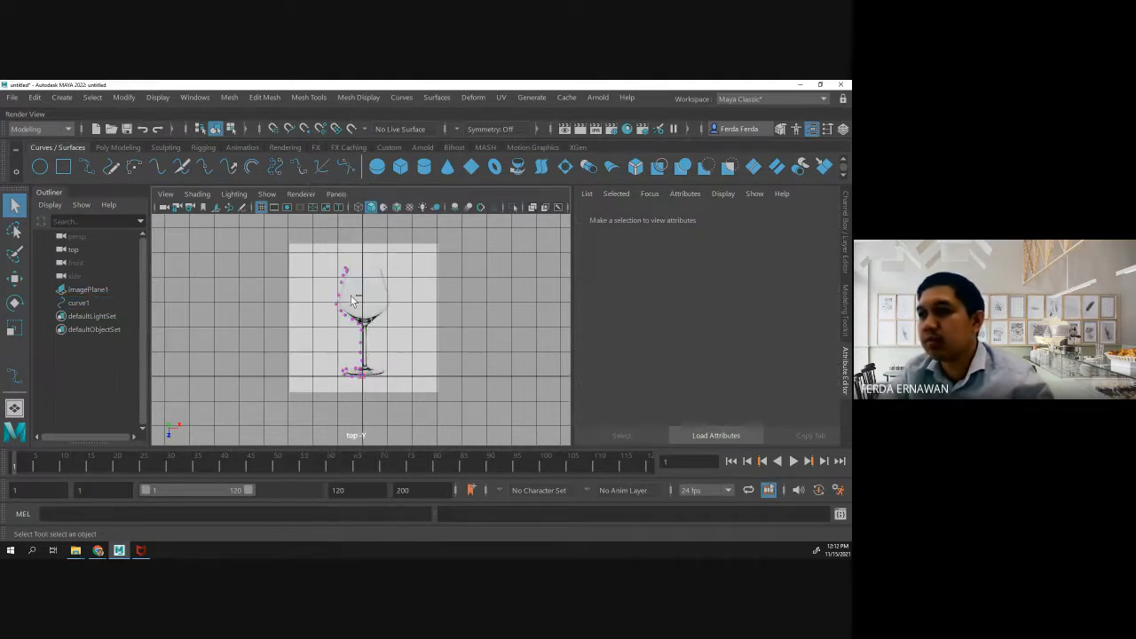
scroll(294, 275, "up", 3)
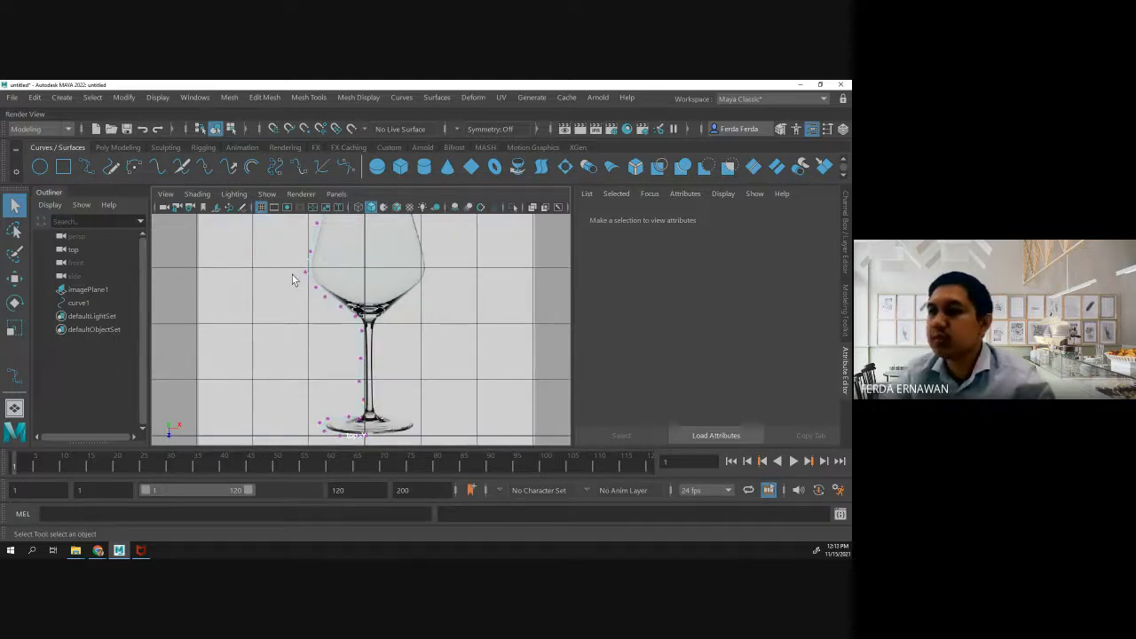
middle_click_drag(290, 269, 277, 364, "alt")
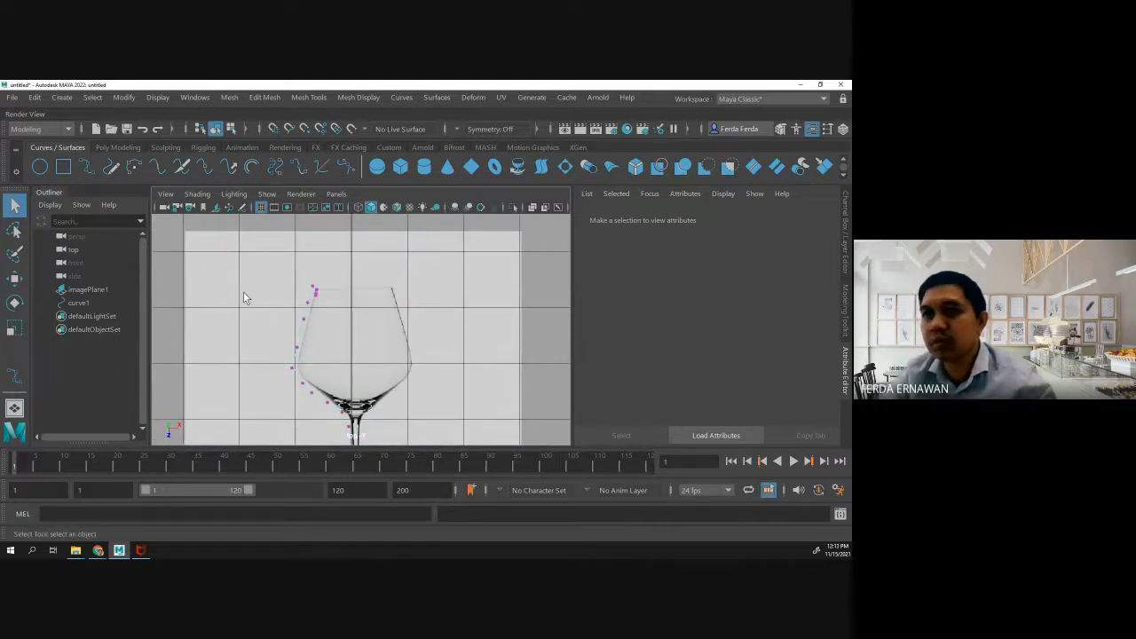
left_click(86, 167)
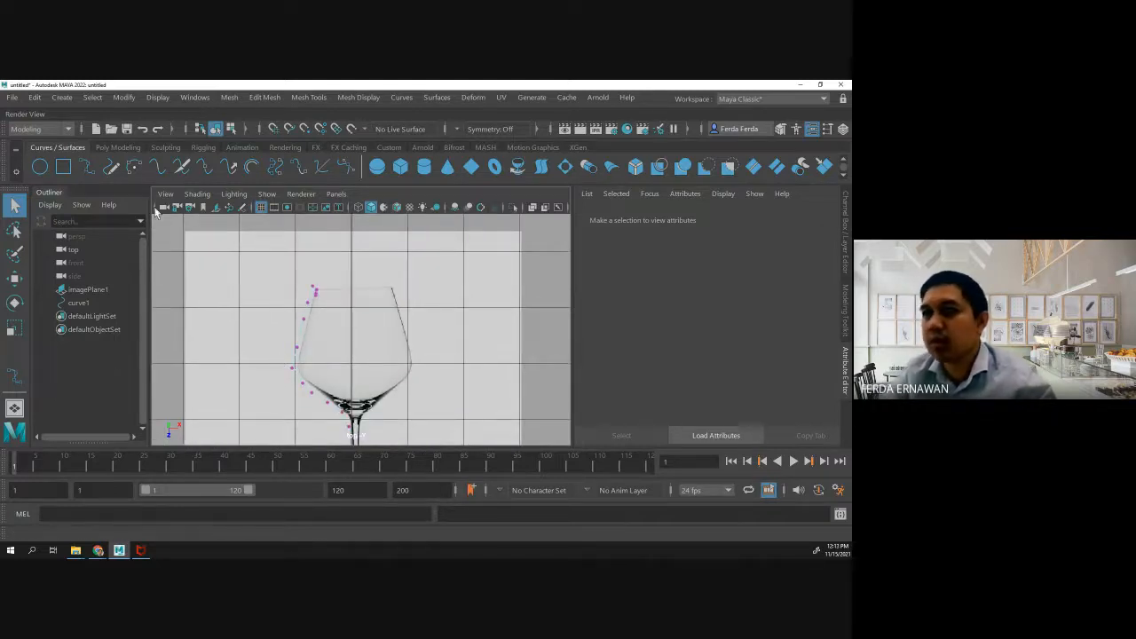
left_click(312, 301)
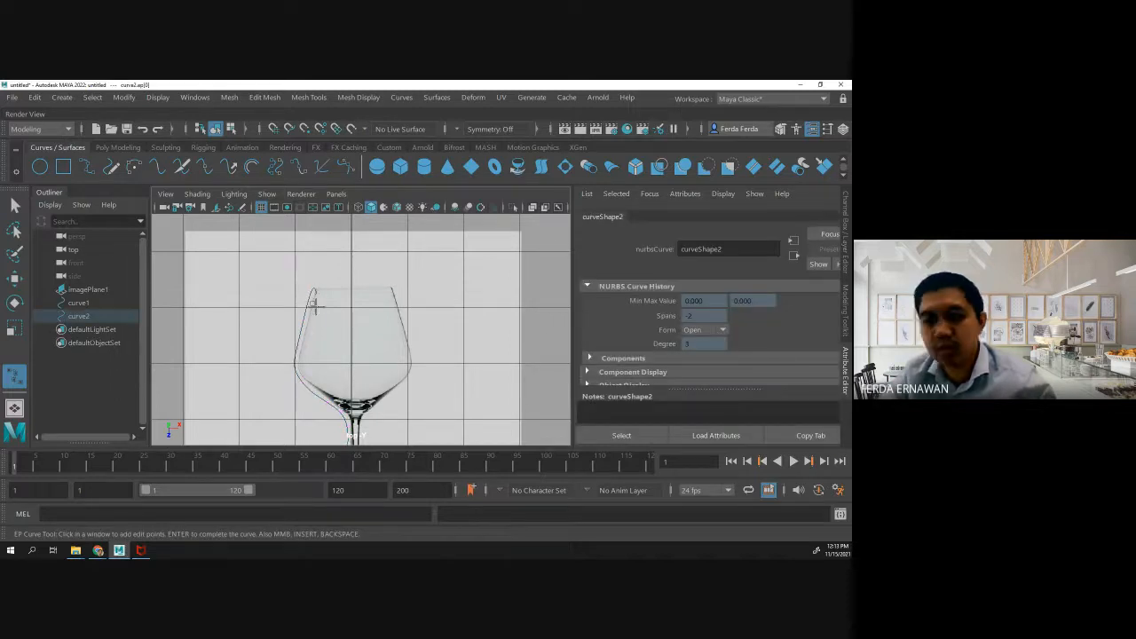
key("ctrl+z")
key("ctrl+z")
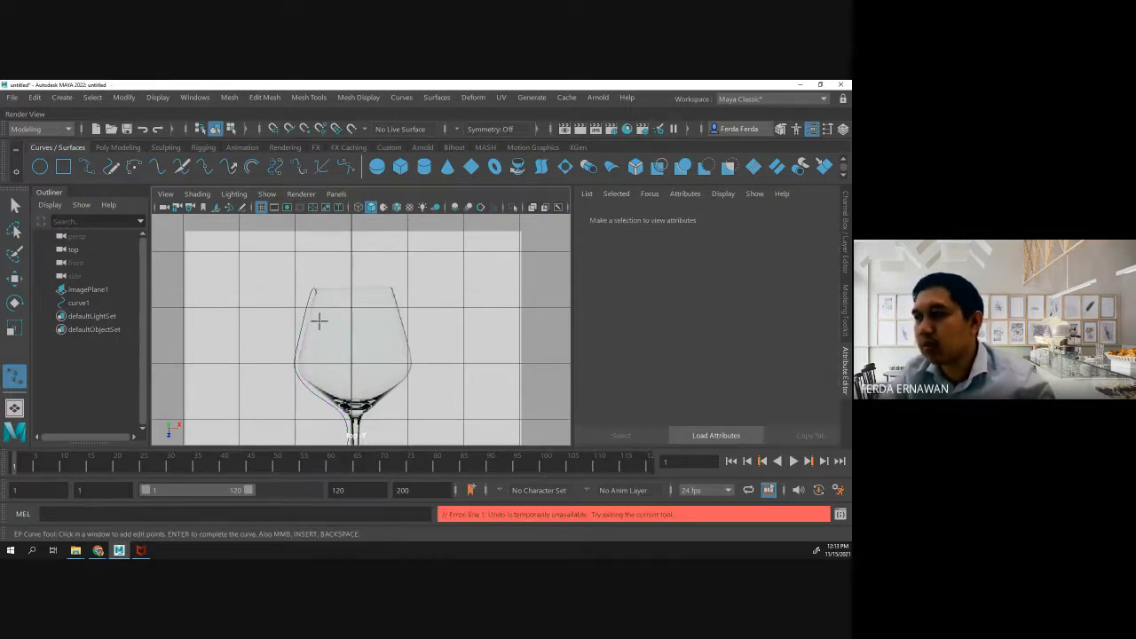
left_click(354, 282)
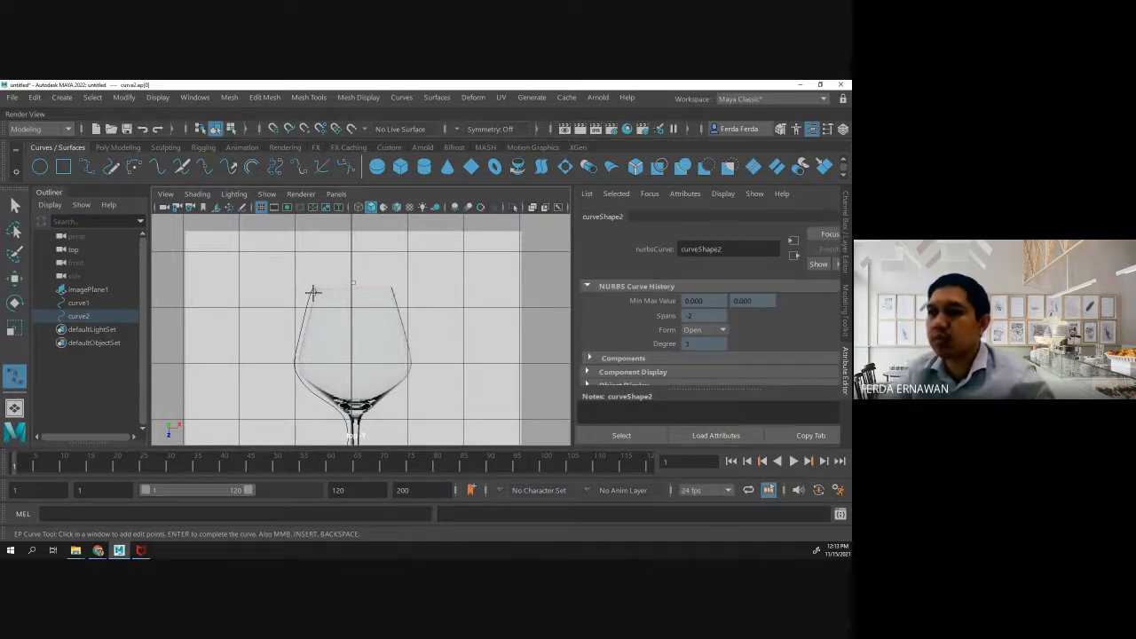
key("ctrl+z")
key("ctrl+z")
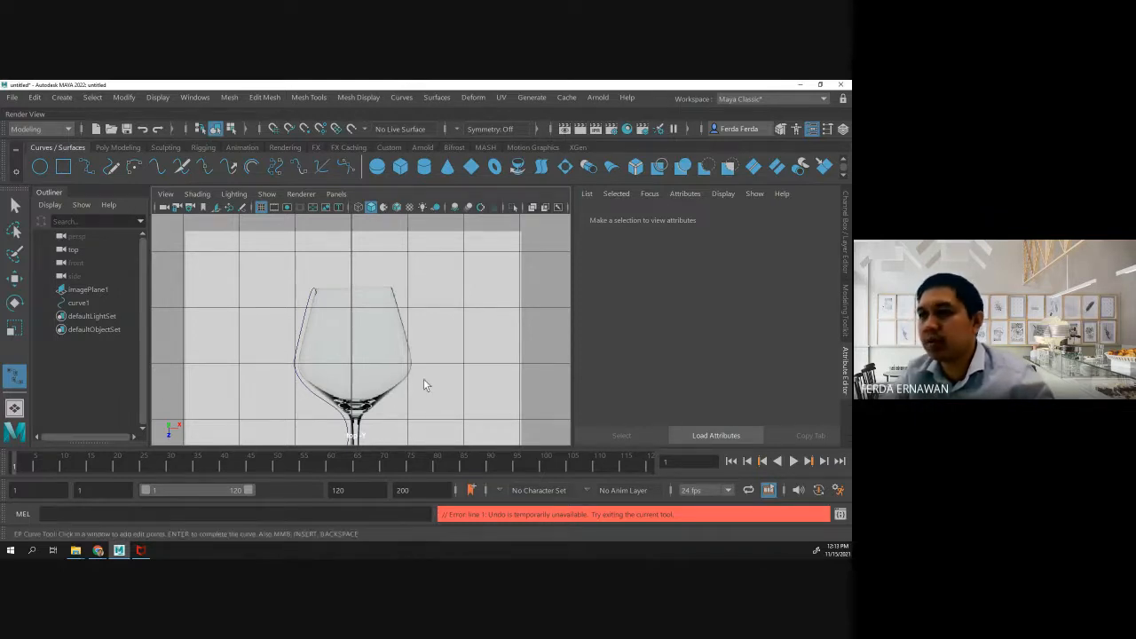
- Try to draw a new EP curve from inside the bowl to the rim end of the traced profile
left_click(370, 325)
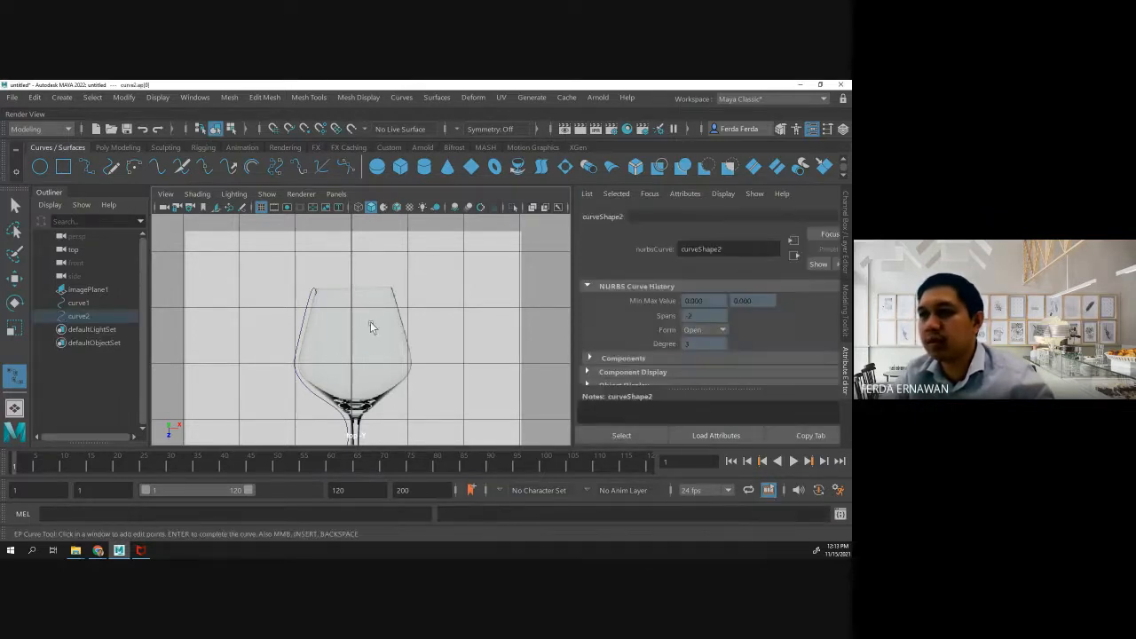
left_click(82, 304)
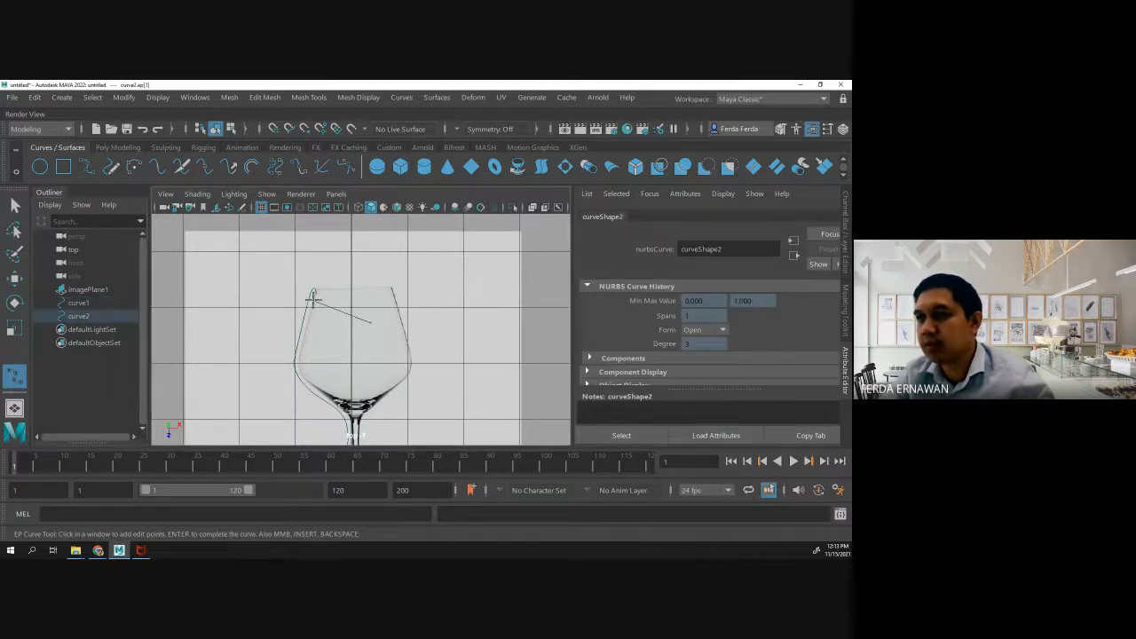
key("ctrl+z")
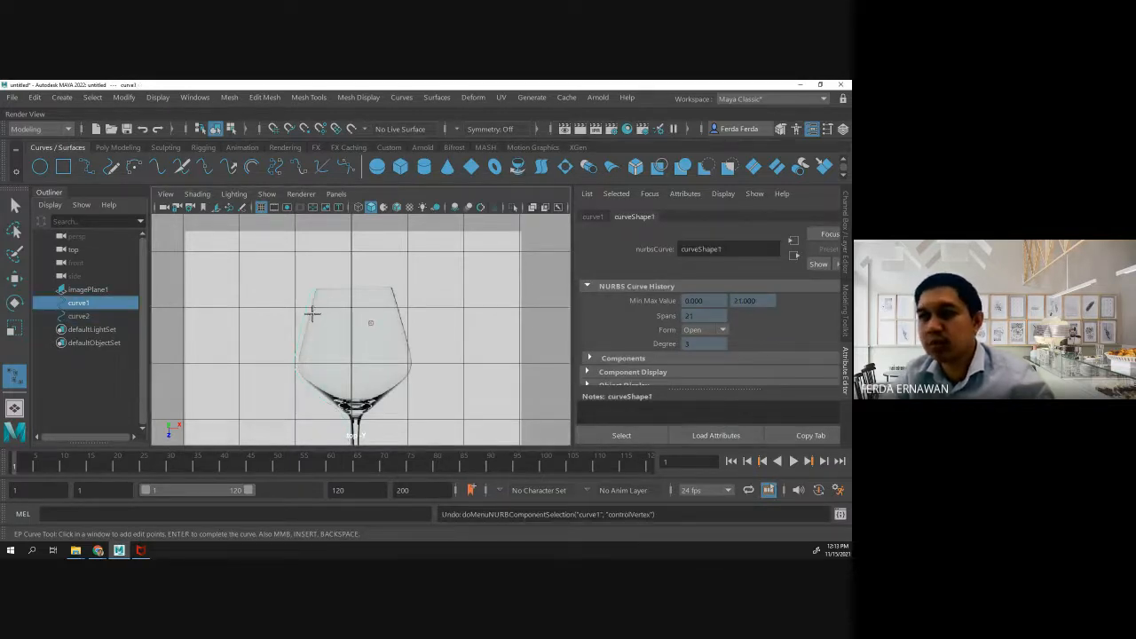
left_click(82, 317)
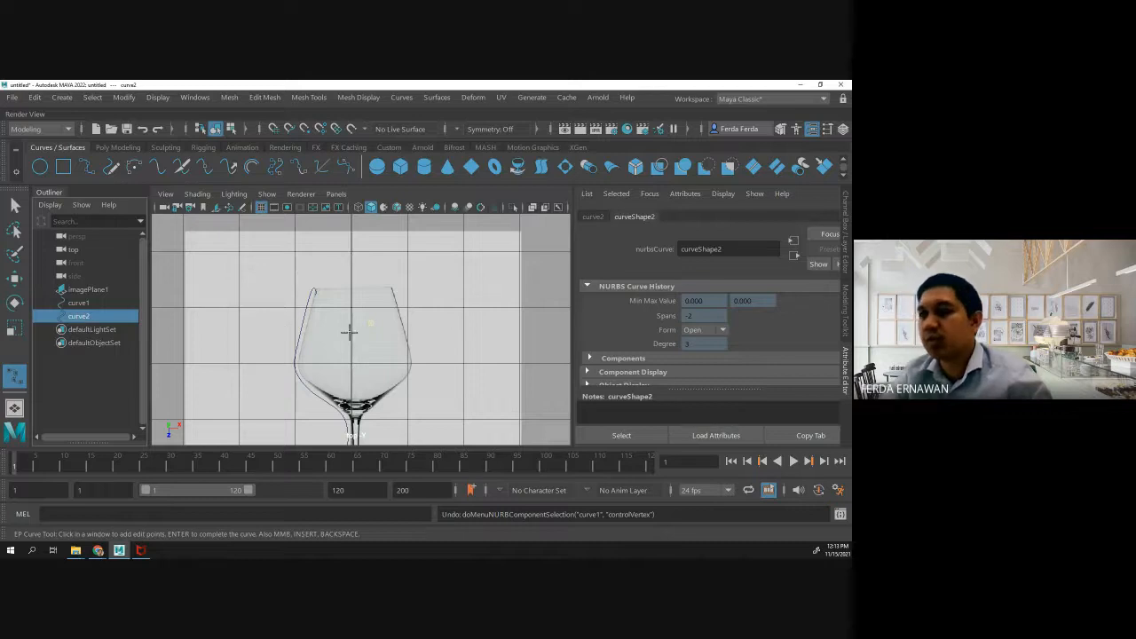
- Leave the EP Curve tool and delete the image plane holding the glass reference
key("q")
left_click(393, 337)
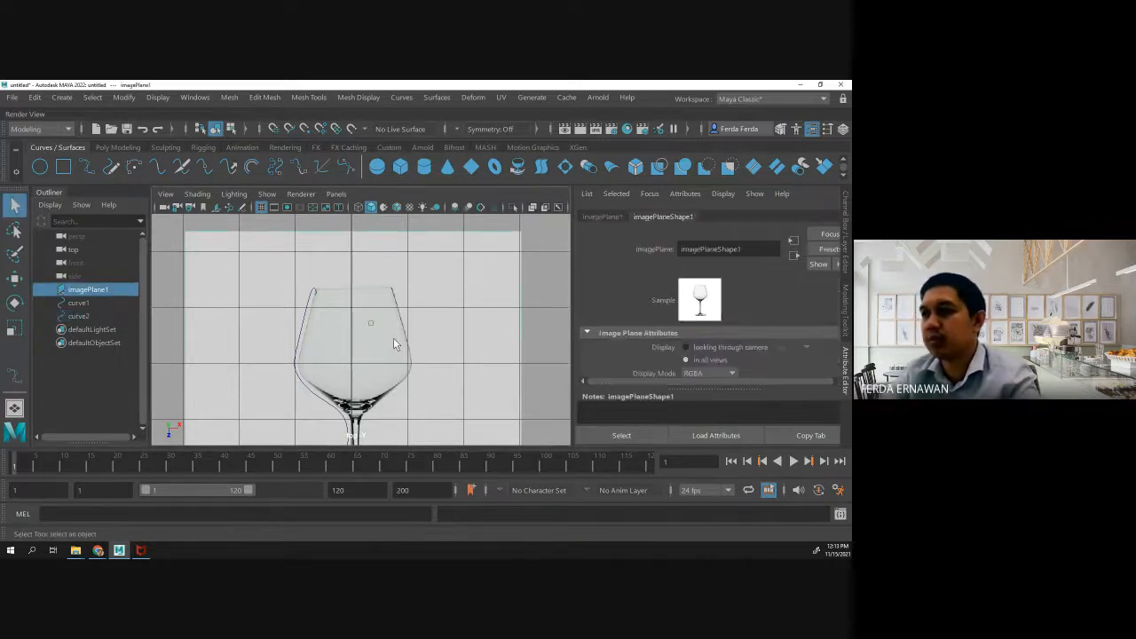
key("Delete")
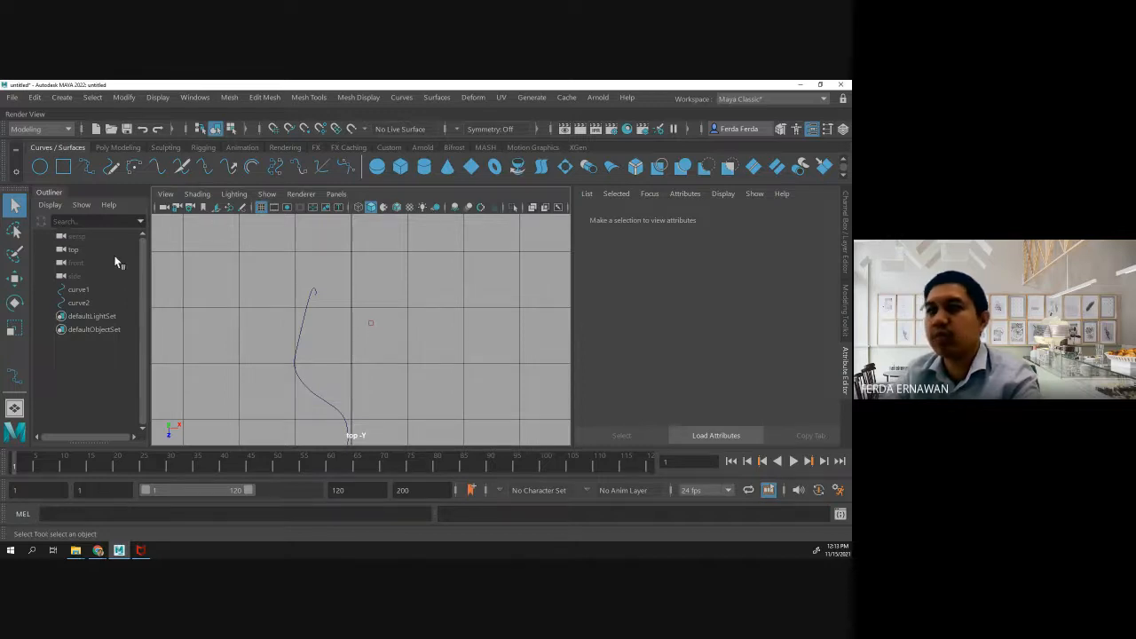
- Switch the profile curve to Control Vertex mode and move the vertex at its rim end down and slightly left
left_click(312, 288)
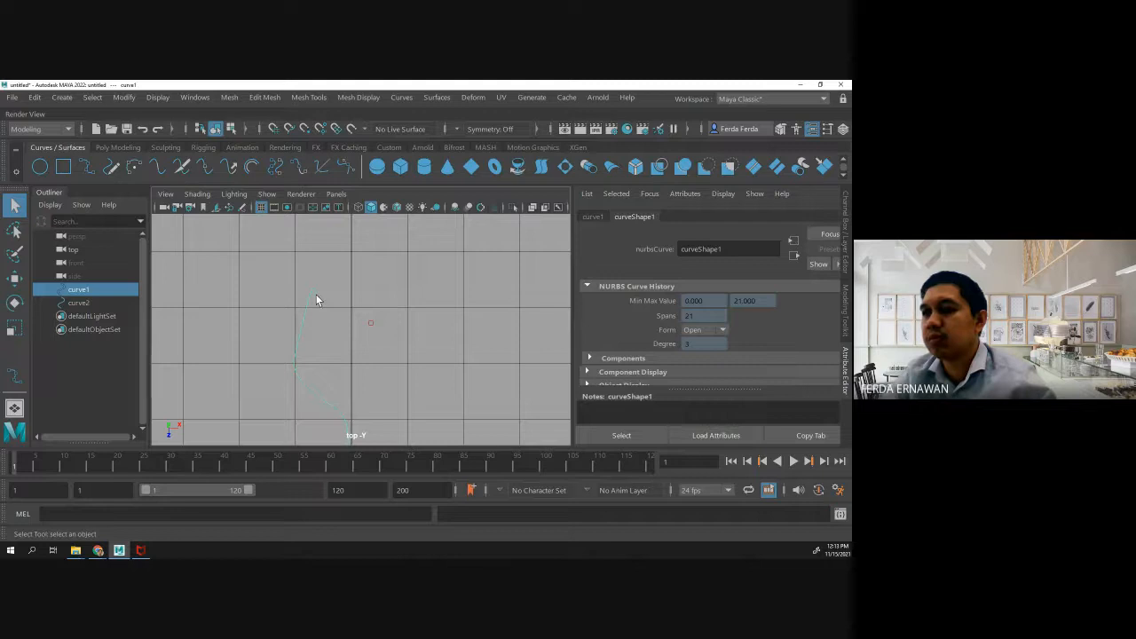
right_click_drag(316, 300, 271, 260)
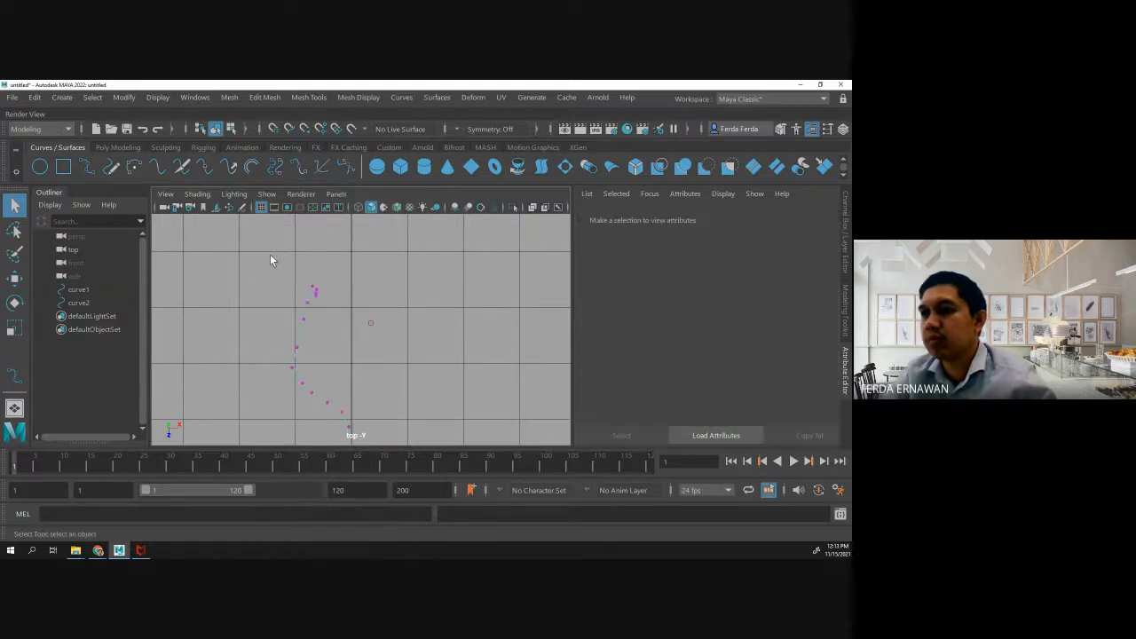
left_click(317, 294)
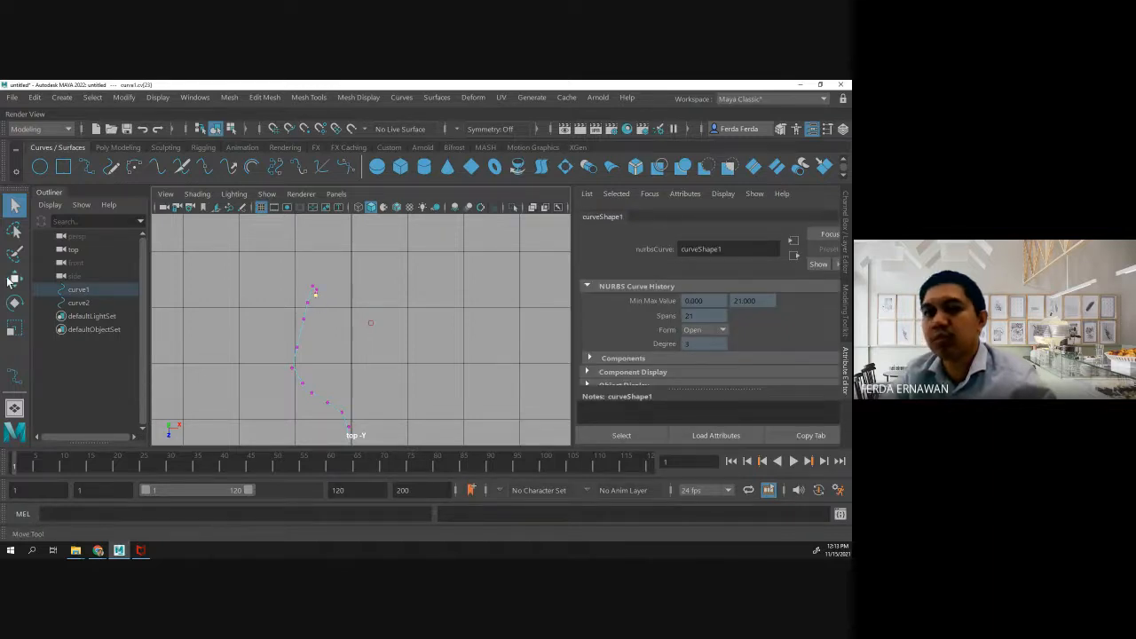
key("w")
left_click_drag(309, 350, 311, 359)
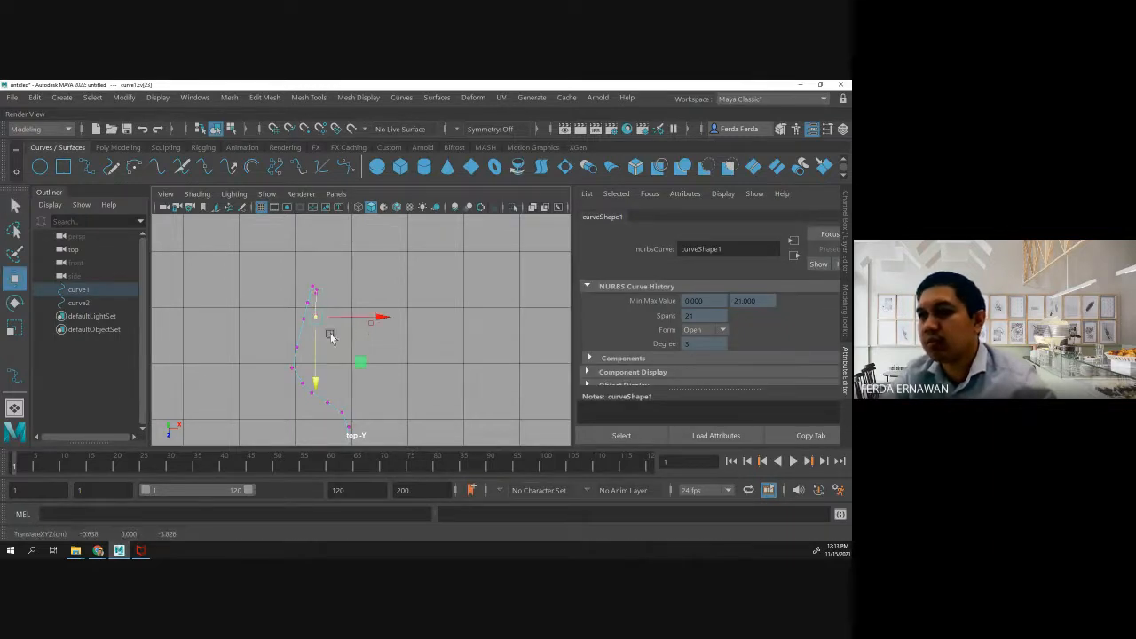
left_click_drag(376, 319, 369, 318)
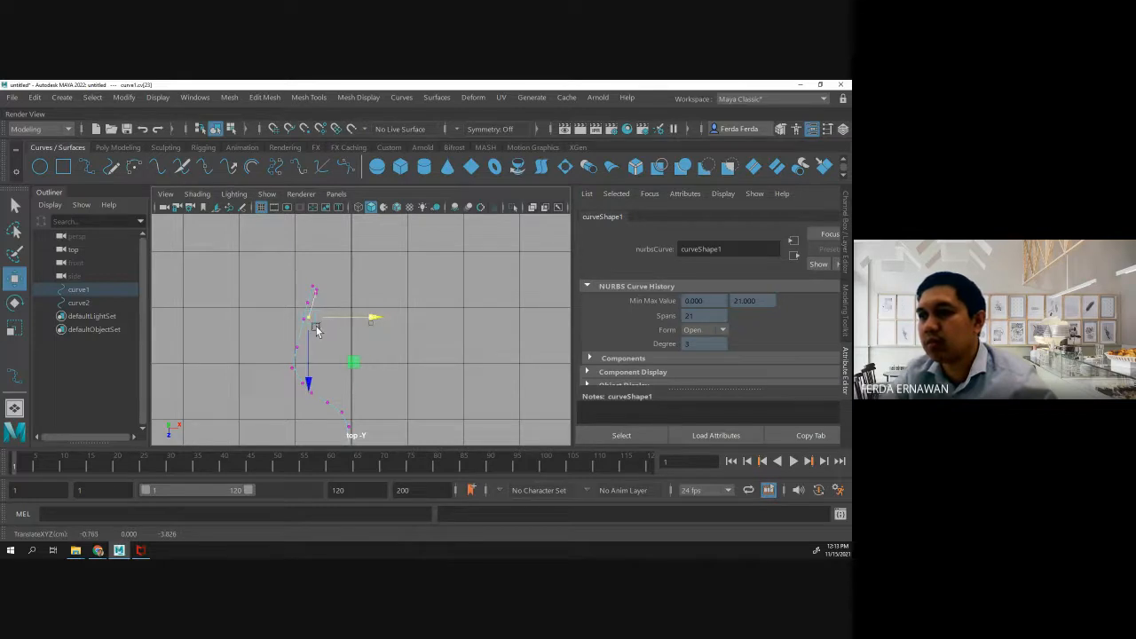
- Try to insert a knot at the moved rim vertex, and delete that vertex from the curve
left_click(204, 169)
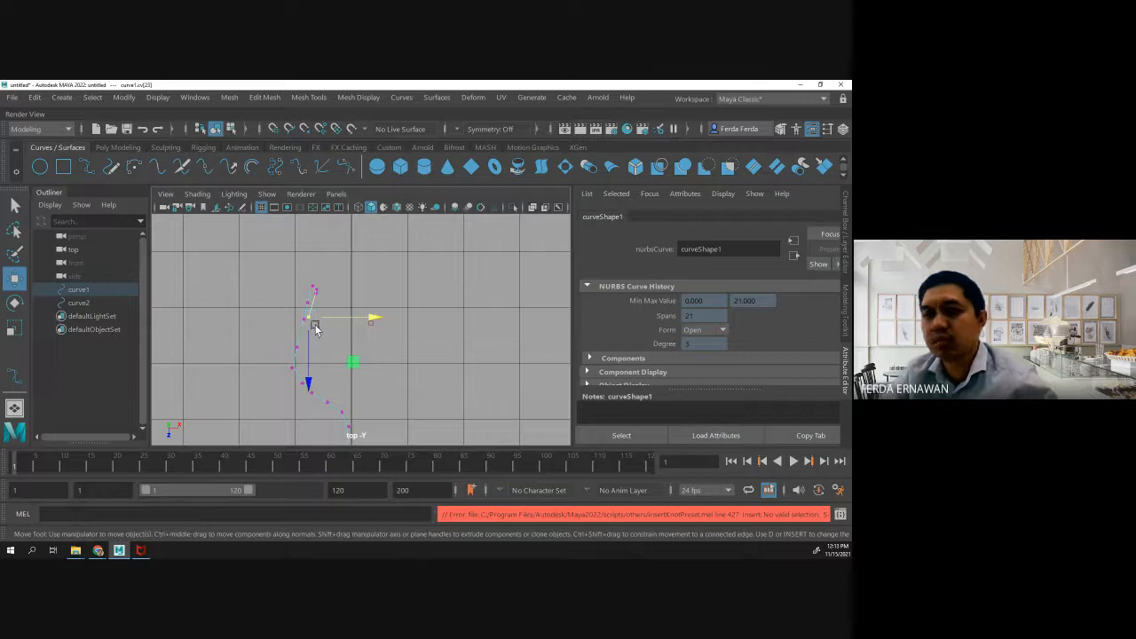
key("Delete")
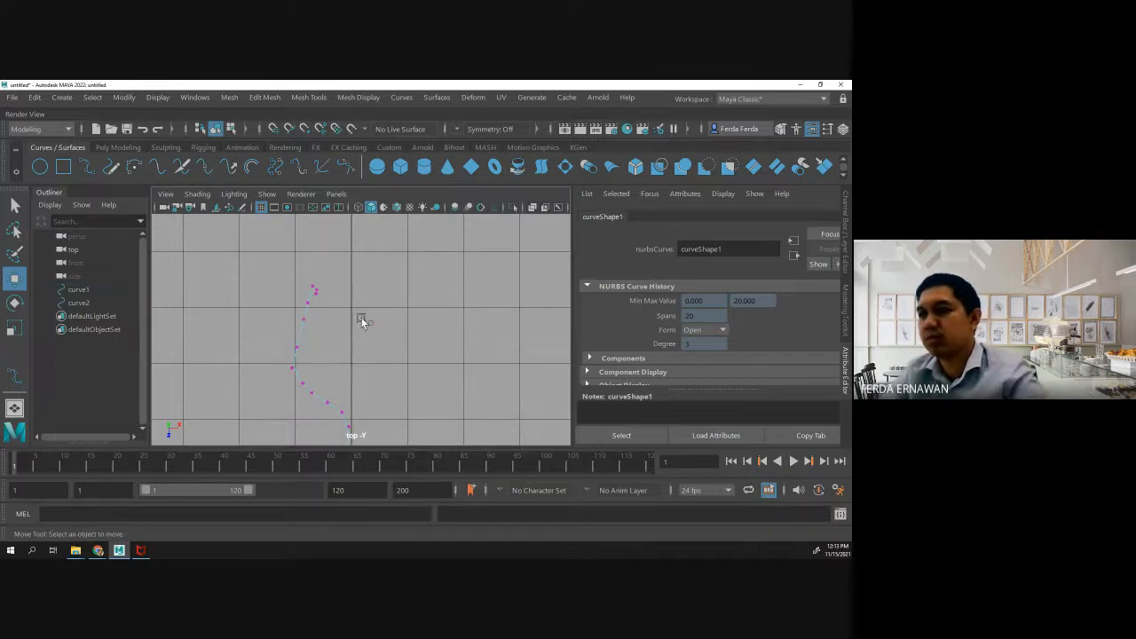
- Undo back through the vertex edits, image plane deletion and image plane shift until the original profile curve is removed as well
key("ctrl+z")
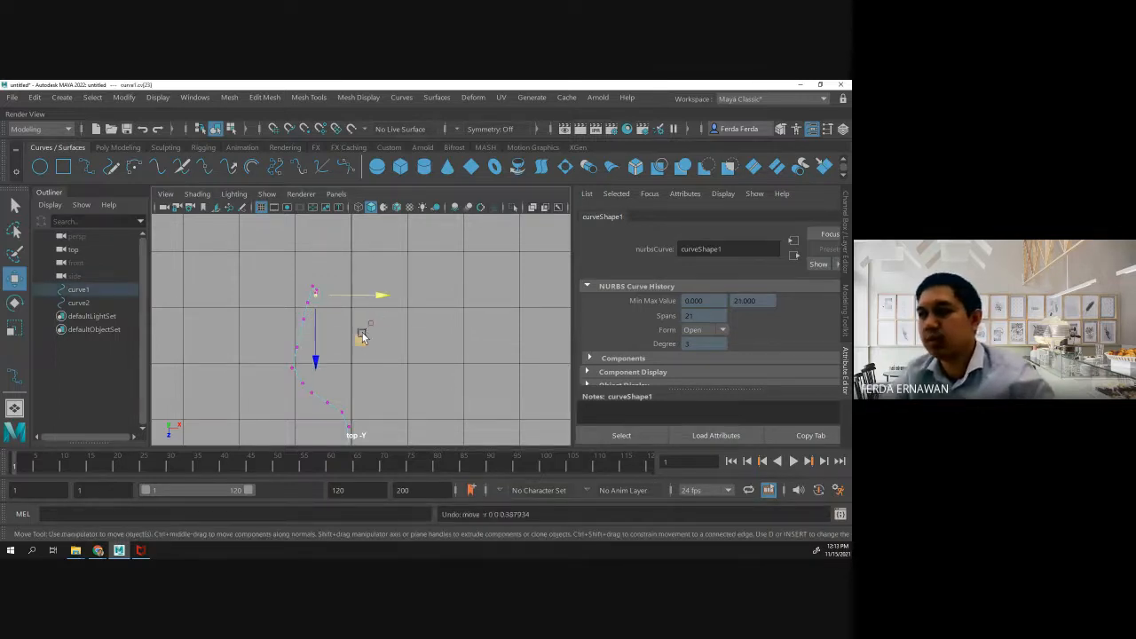
key("ctrl+z")
key("ctrl+z")
key("ctrl+z")
key("ctrl+z")
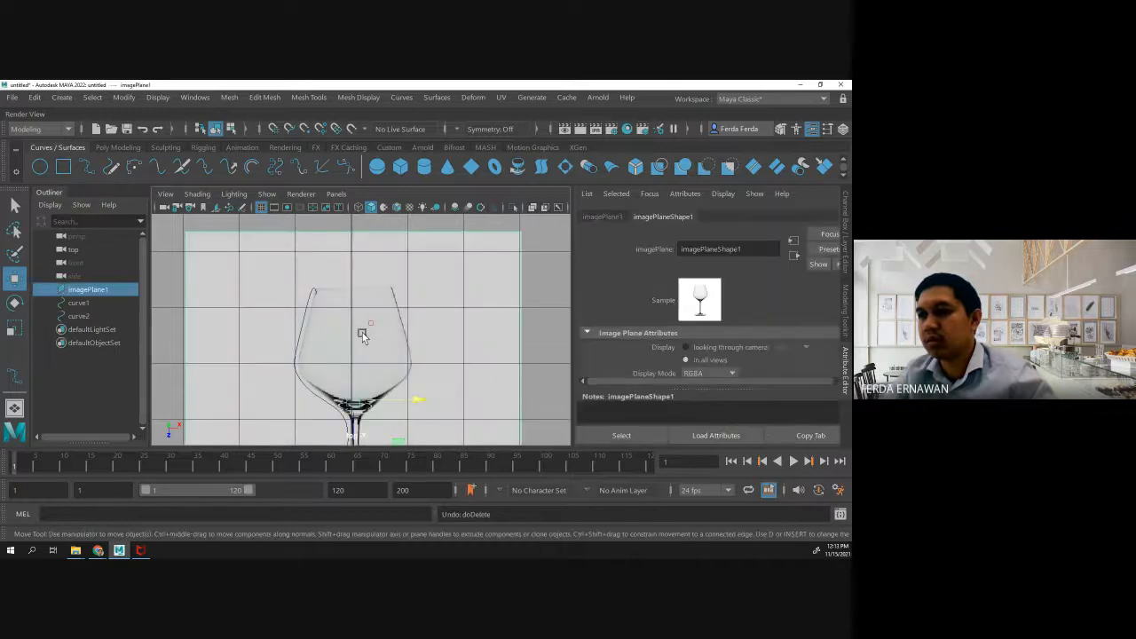
key("ctrl+z")
key("ctrl+z")
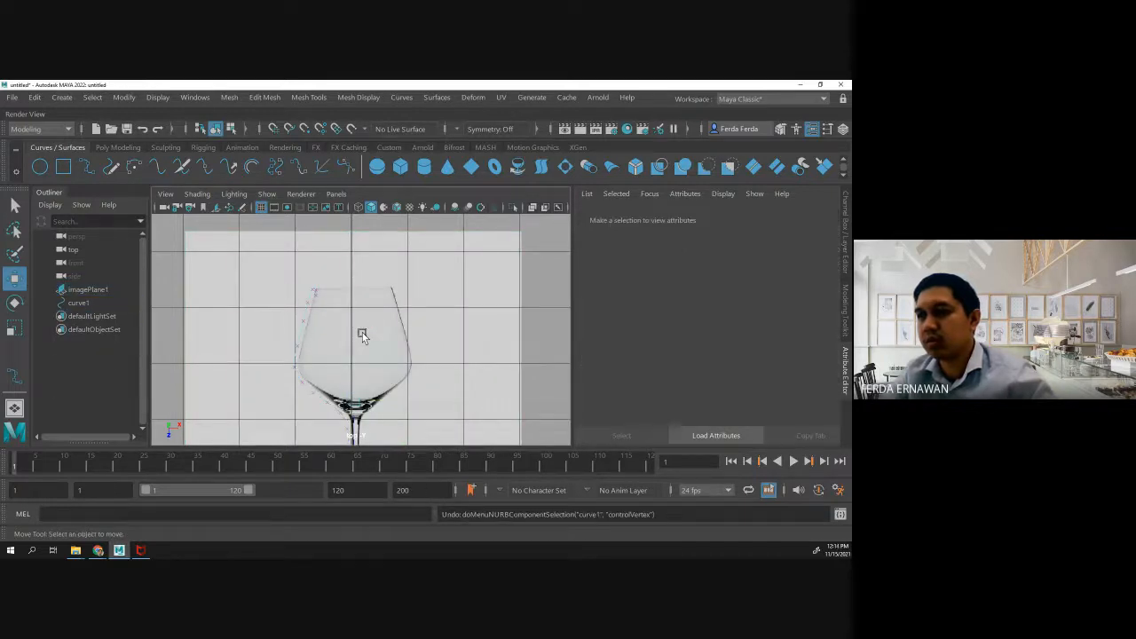
key("ctrl+z")
key("ctrl+z")
key("ctrl+z")
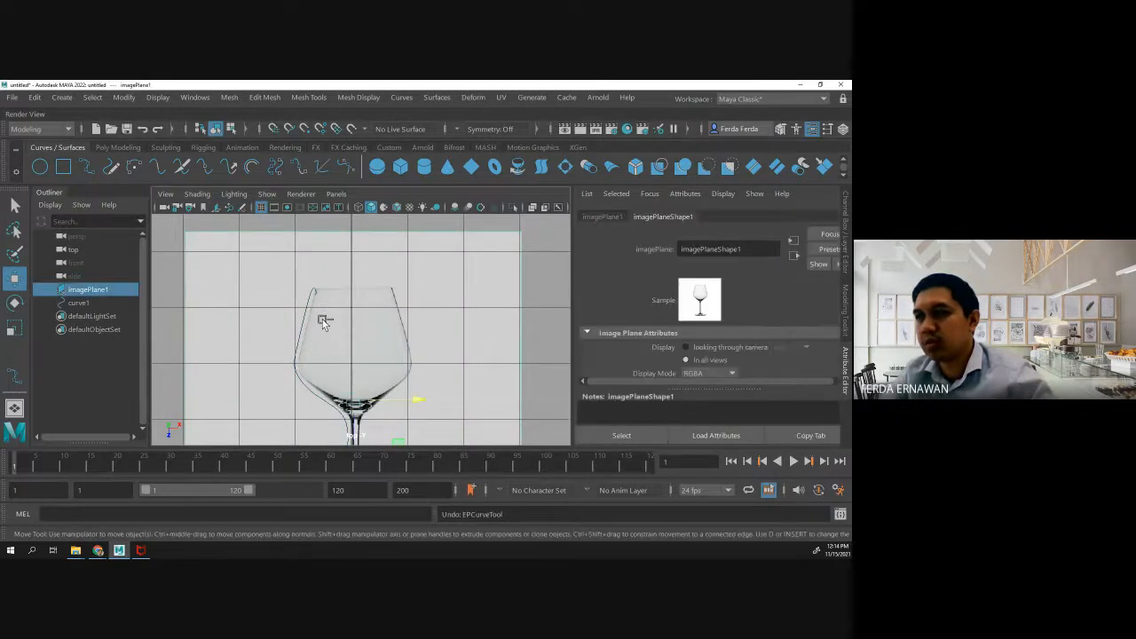
key("ctrl+z")
key("ctrl+z")
key("ctrl+z")
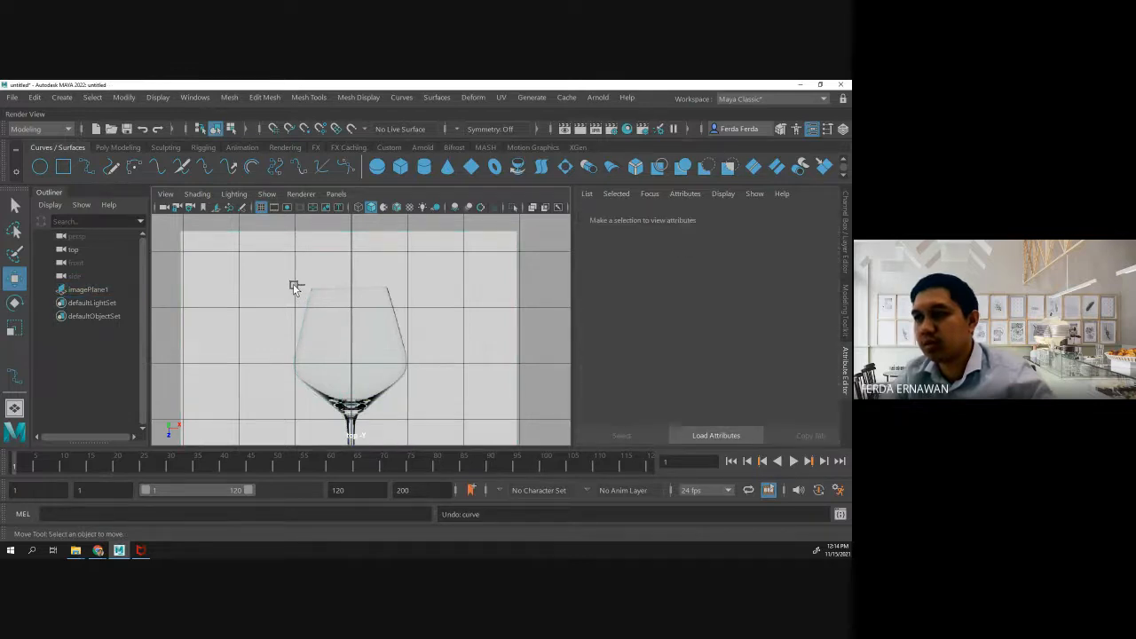
- Start a new EP curve at the foot's bottom centre and trace the foot's left half up to the stem's lower end
scroll(293, 283, "down", 2)
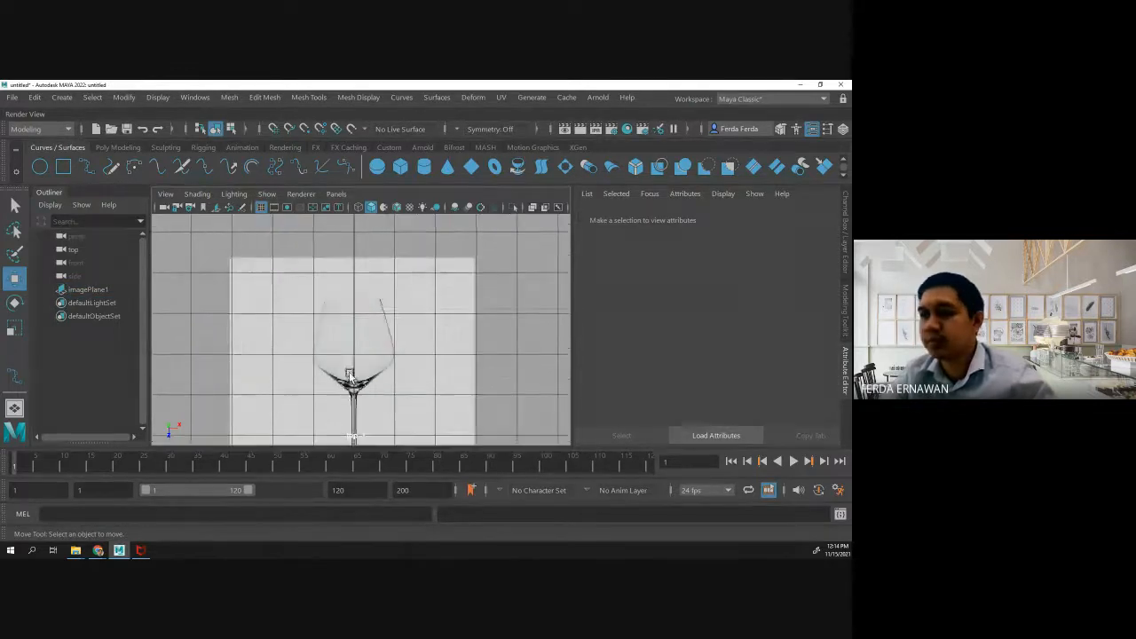
scroll(350, 382, "up", 1)
middle_click_drag(353, 424, 352, 328, "alt")
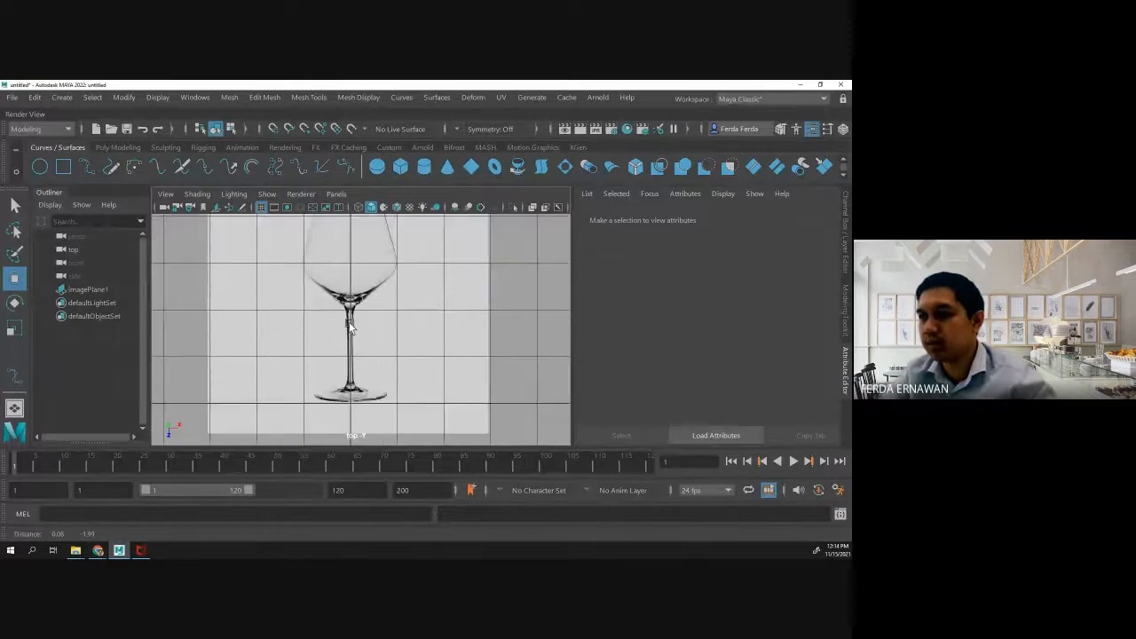
left_click(92, 167)
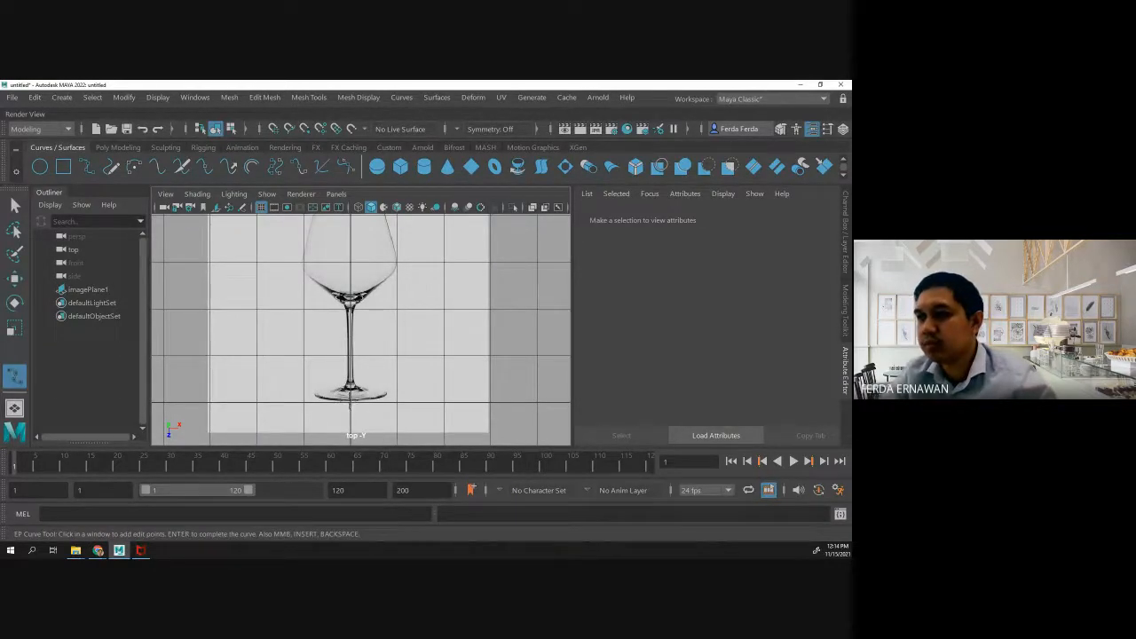
left_click(331, 396)
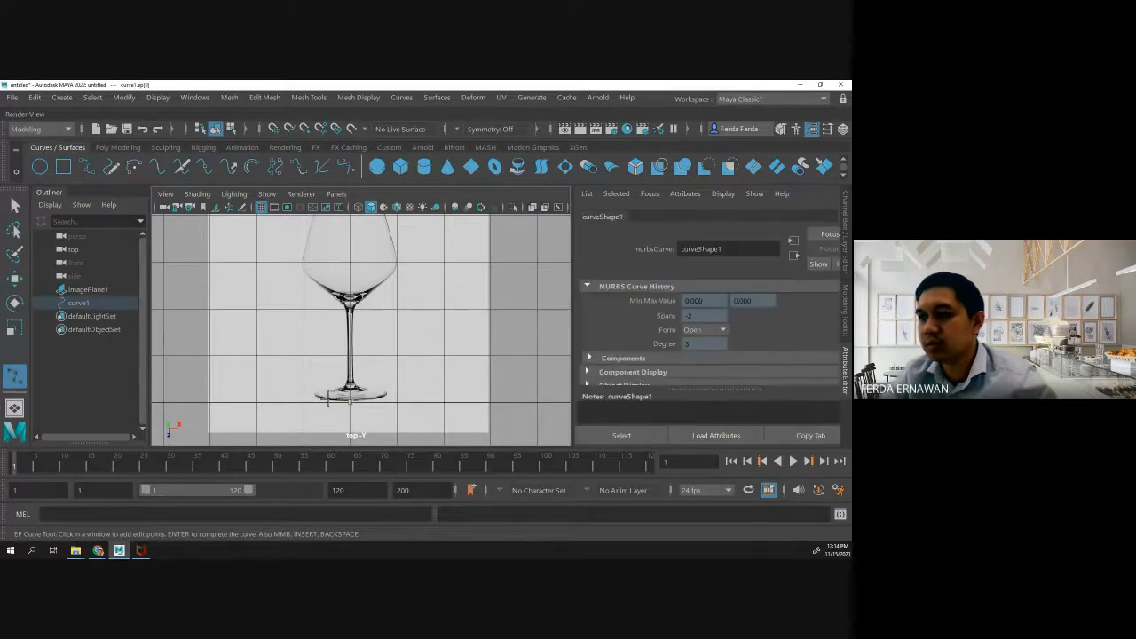
left_click(312, 395)
left_click(320, 388)
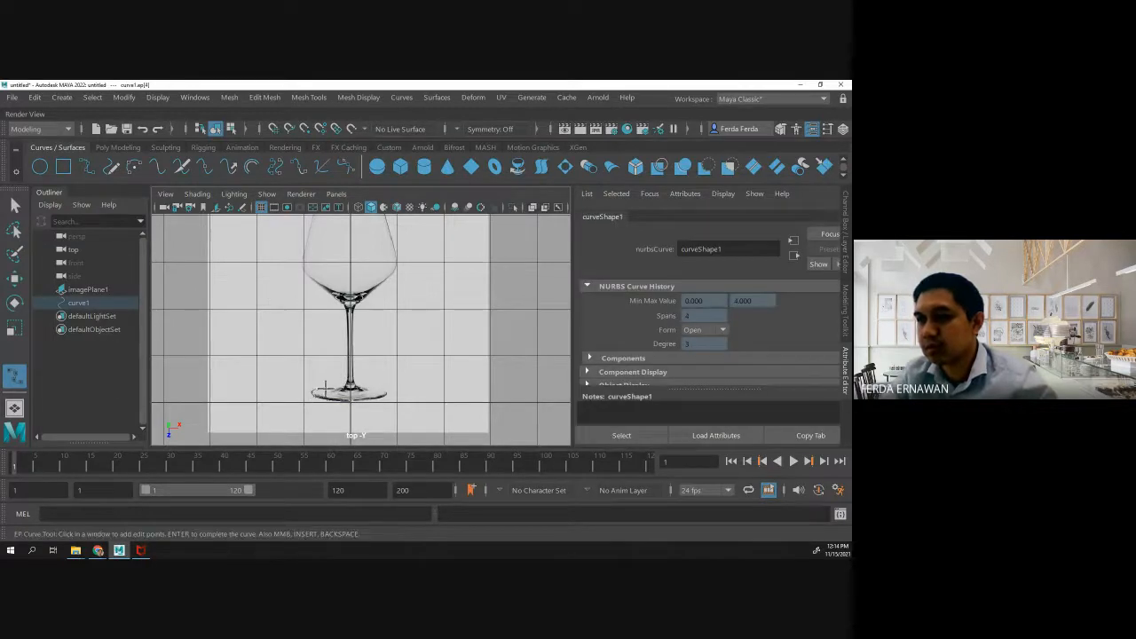
left_click(329, 387)
left_click(341, 383)
left_click(345, 376)
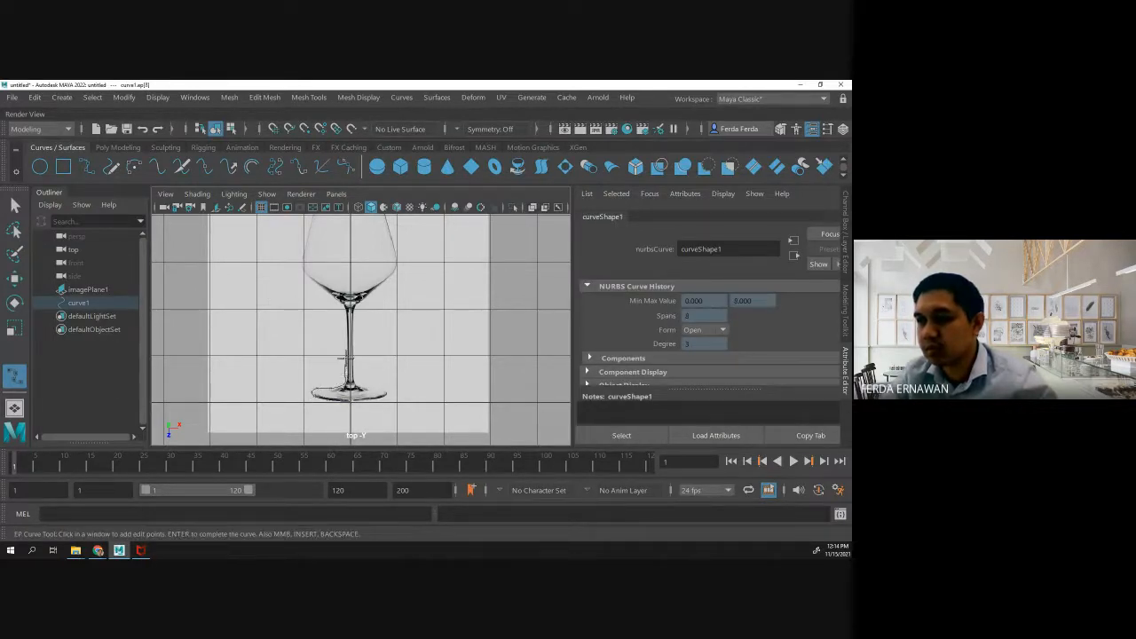
- Extend the EP curve up the left side of the stem to where it meets the bowl
left_click(342, 344)
left_click(346, 341)
left_click(345, 330)
left_click(344, 319)
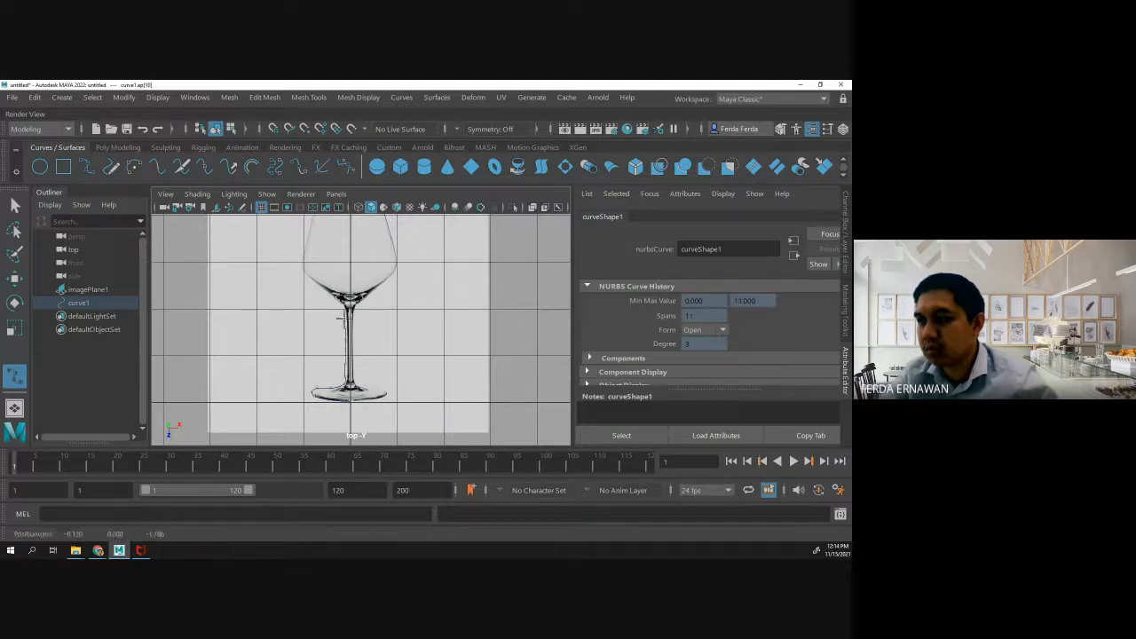
left_click(340, 310)
- Trace the bowl's lower left outline with the EP curve, from its underside to just above the widest part
left_click(328, 299)
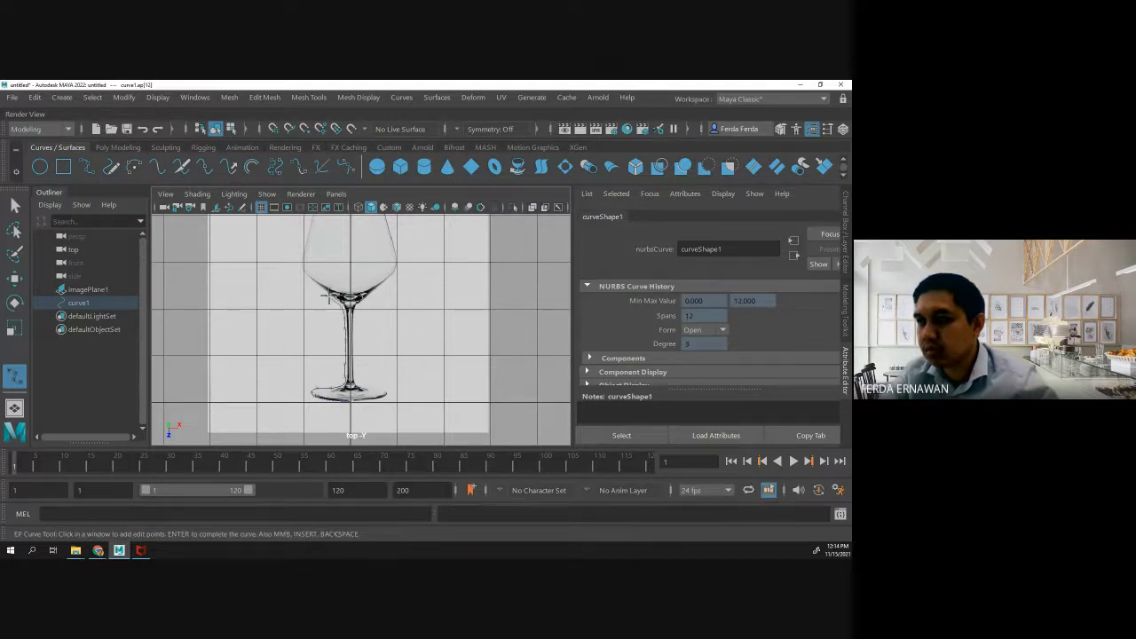
left_click(318, 289)
left_click(309, 280)
left_click(303, 270)
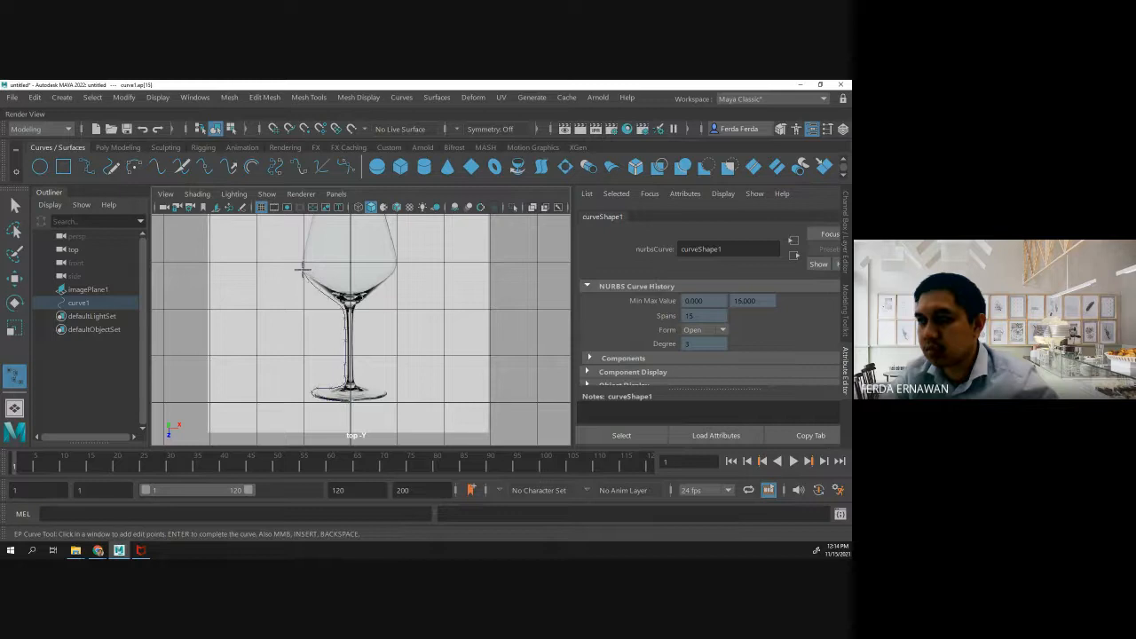
left_click(301, 262)
left_click(303, 254)
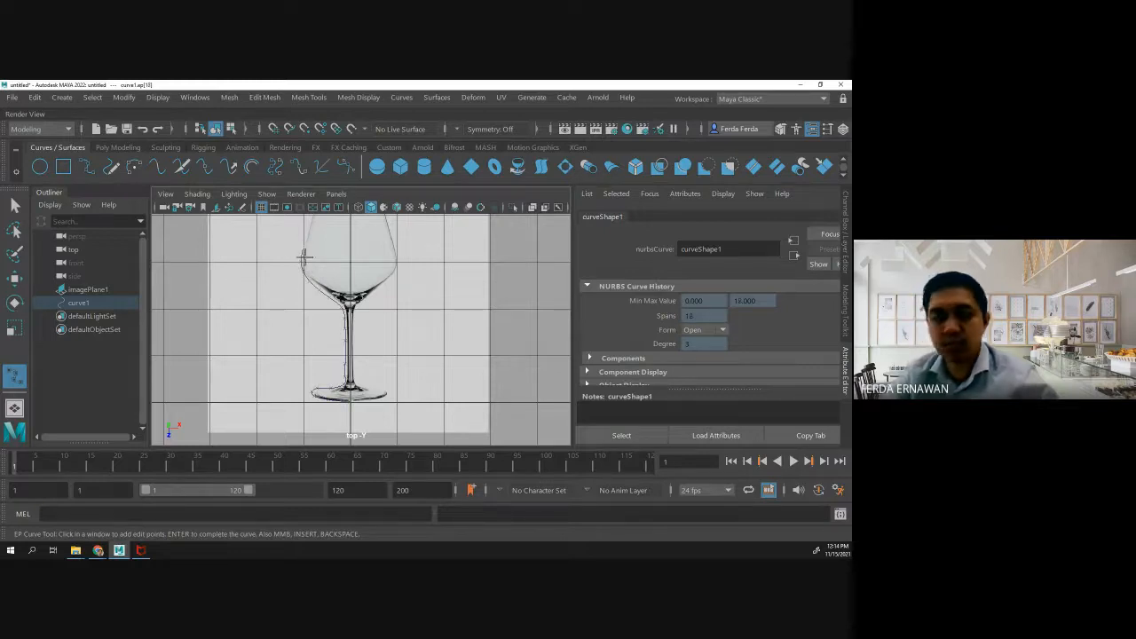
- Extend the EP curve up the bowl's upper left side to the rim and turn it inward over the rim's edge
middle_click_drag(297, 290, 277, 403, "alt")
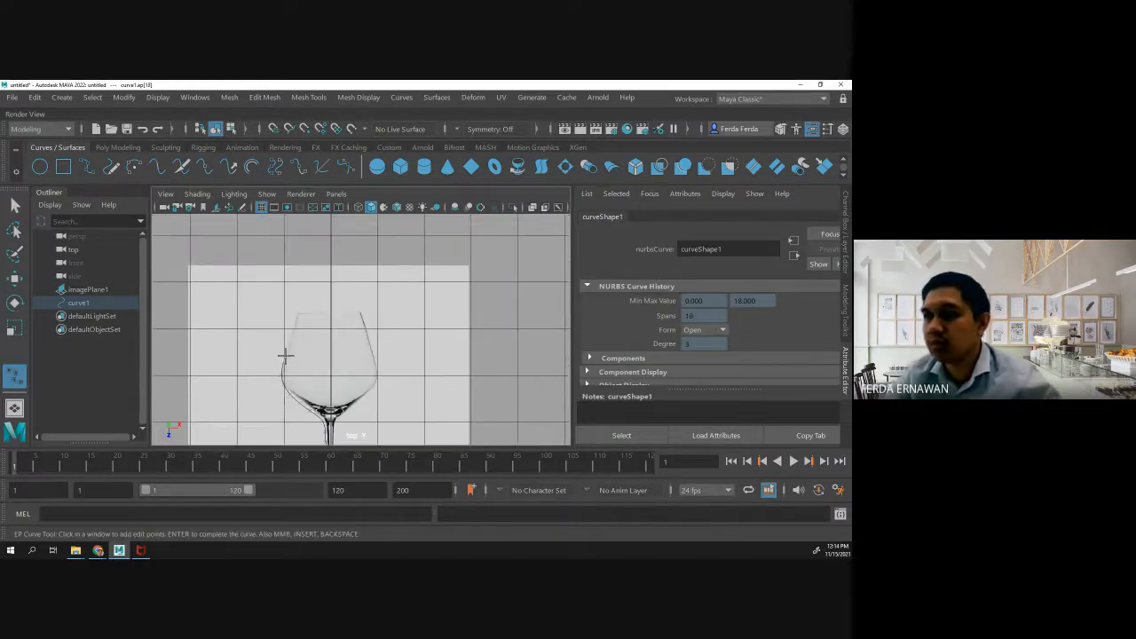
left_click(291, 339)
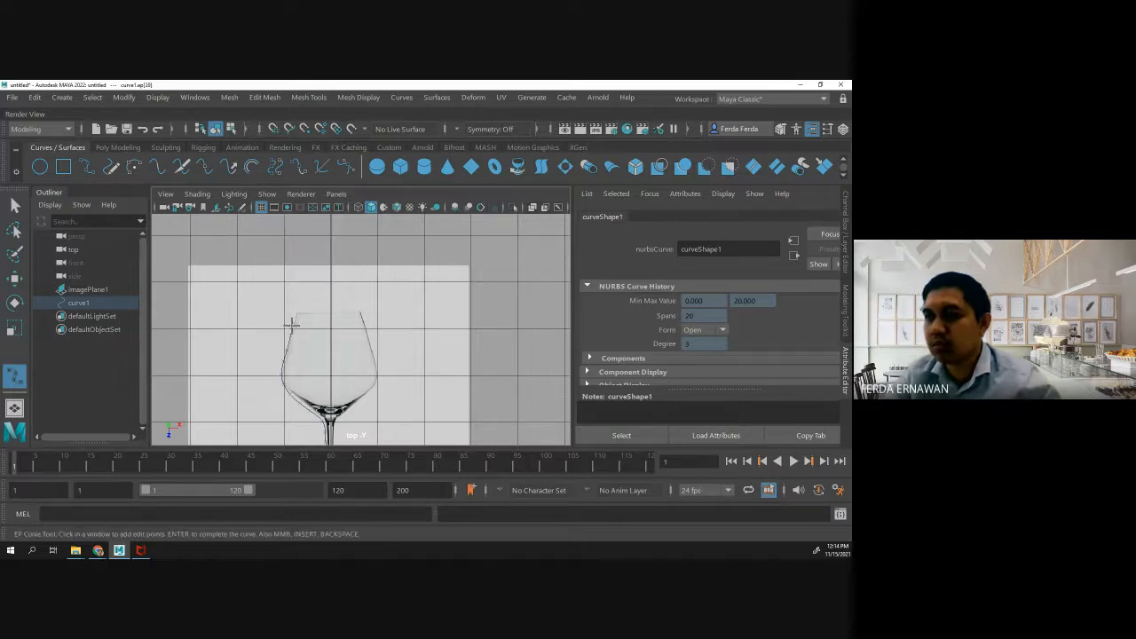
left_click(293, 321)
left_click(296, 314)
left_click(297, 309)
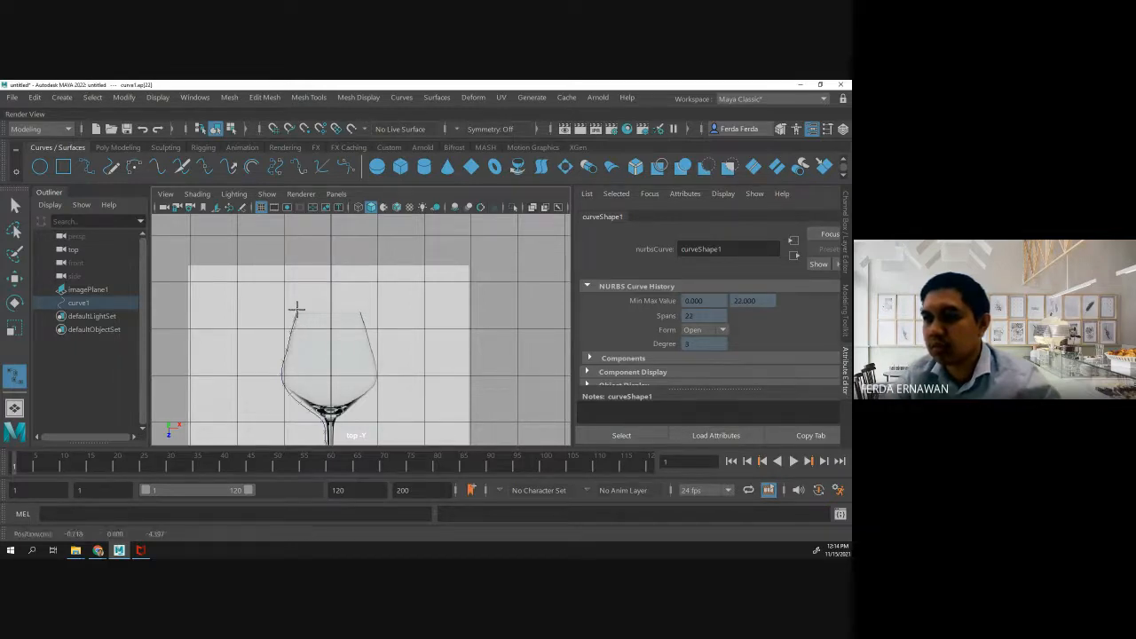
left_click(299, 310)
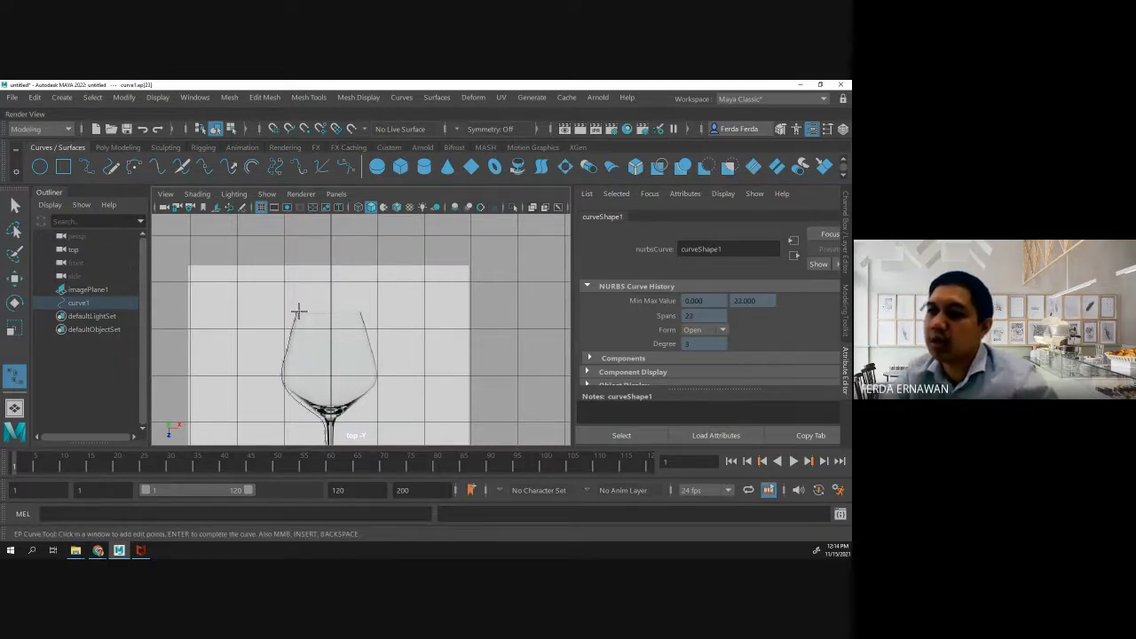
left_click(299, 313)
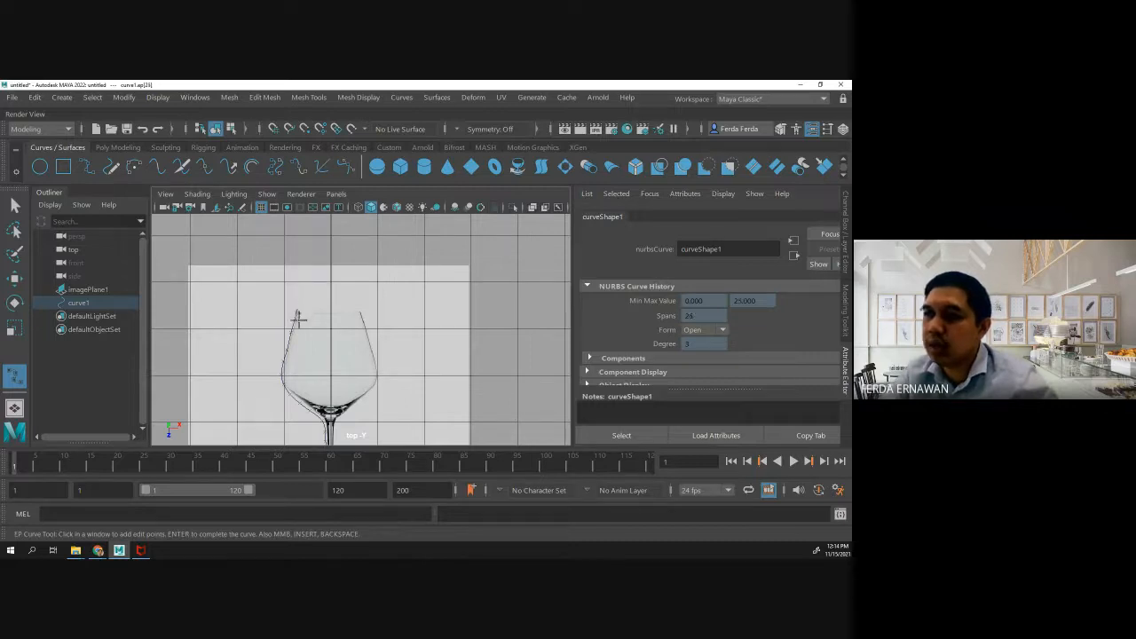
- Trace the bowl's inner wall from the rim down to the bowl's base, parallel to the outer line, replacing the misplaced points
left_click(297, 321)
left_click(294, 330)
left_click(293, 337)
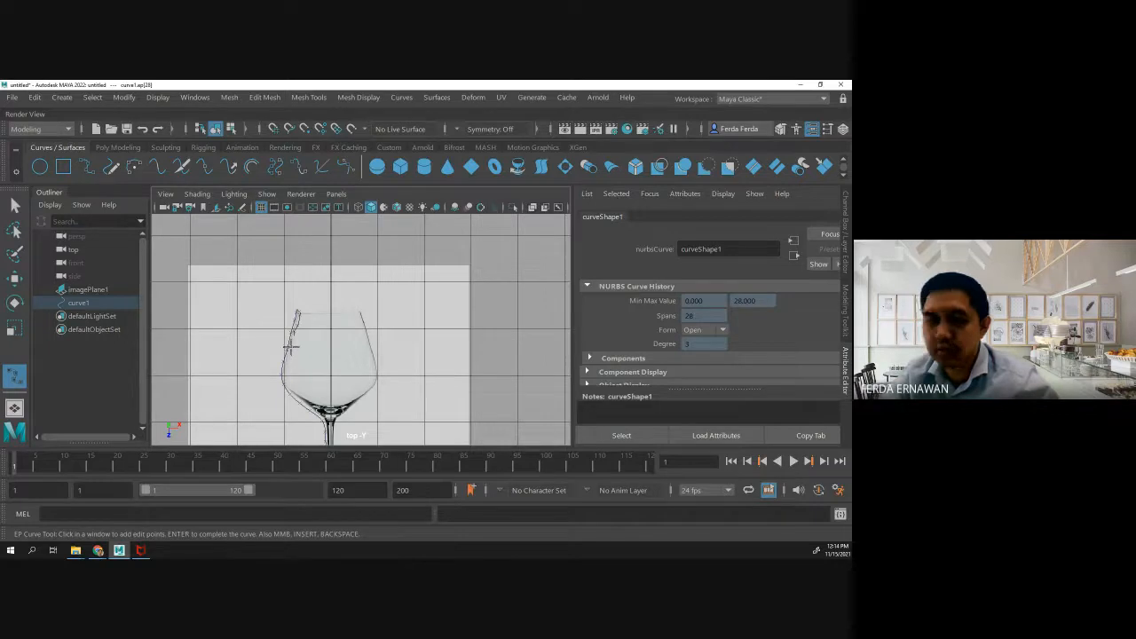
key("ctrl+z")
key("ctrl+z")
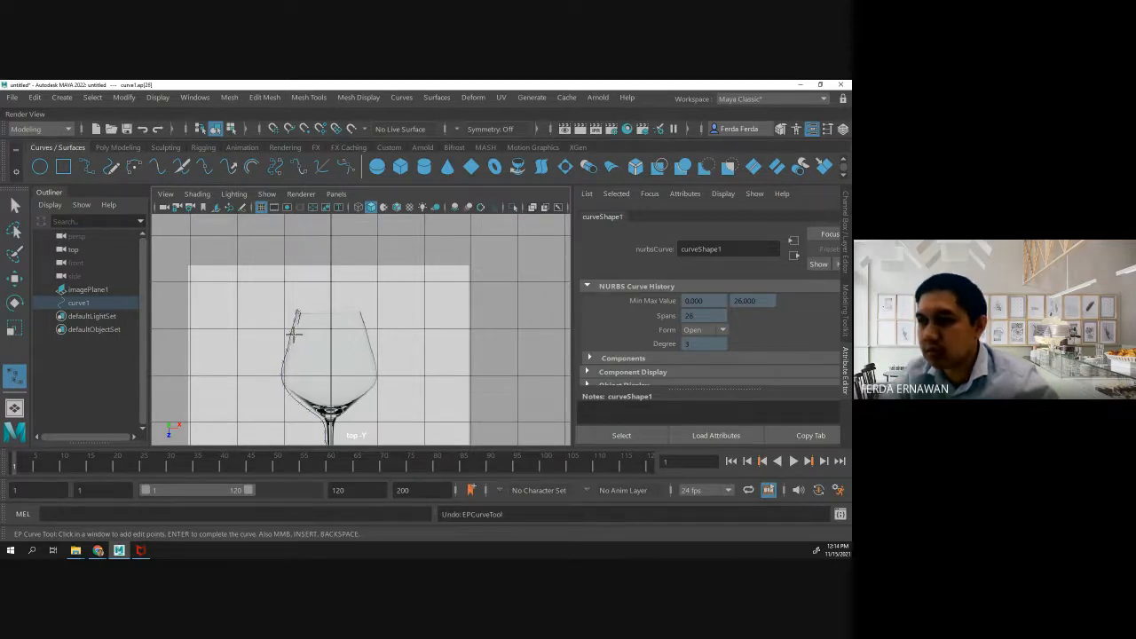
left_click_drag(294, 334, 292, 351)
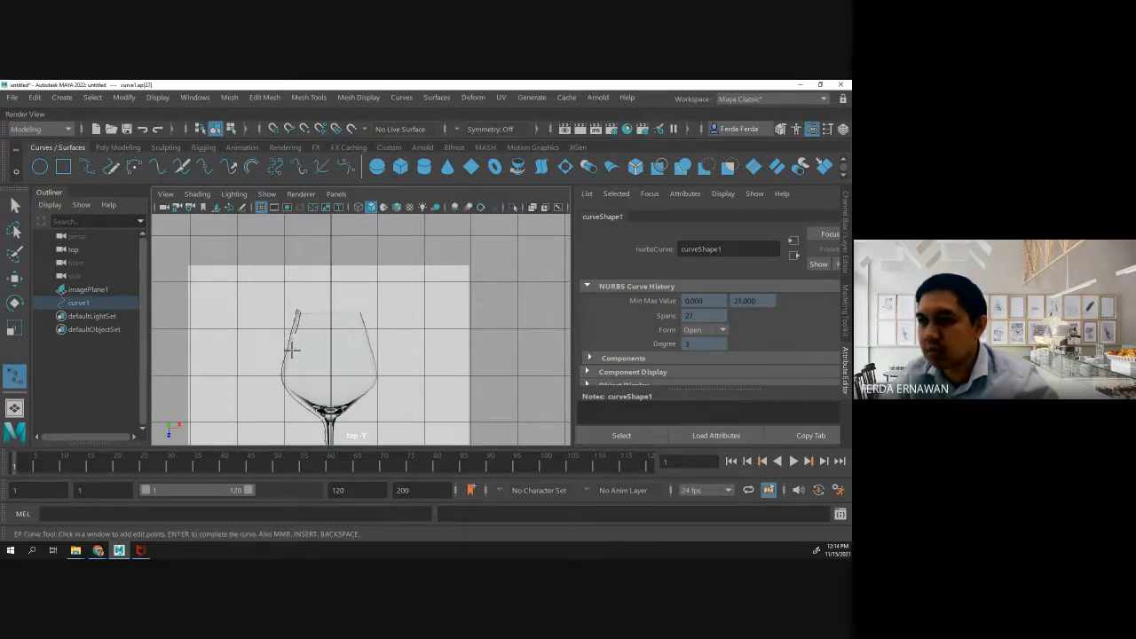
left_click(288, 366)
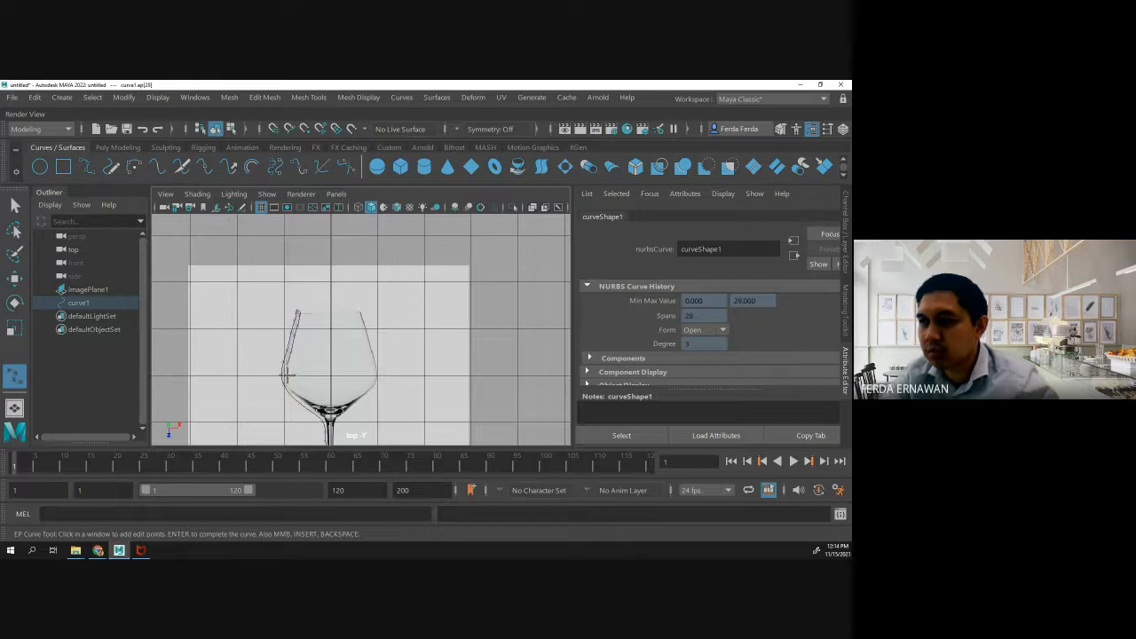
left_click(287, 380)
left_click(291, 388)
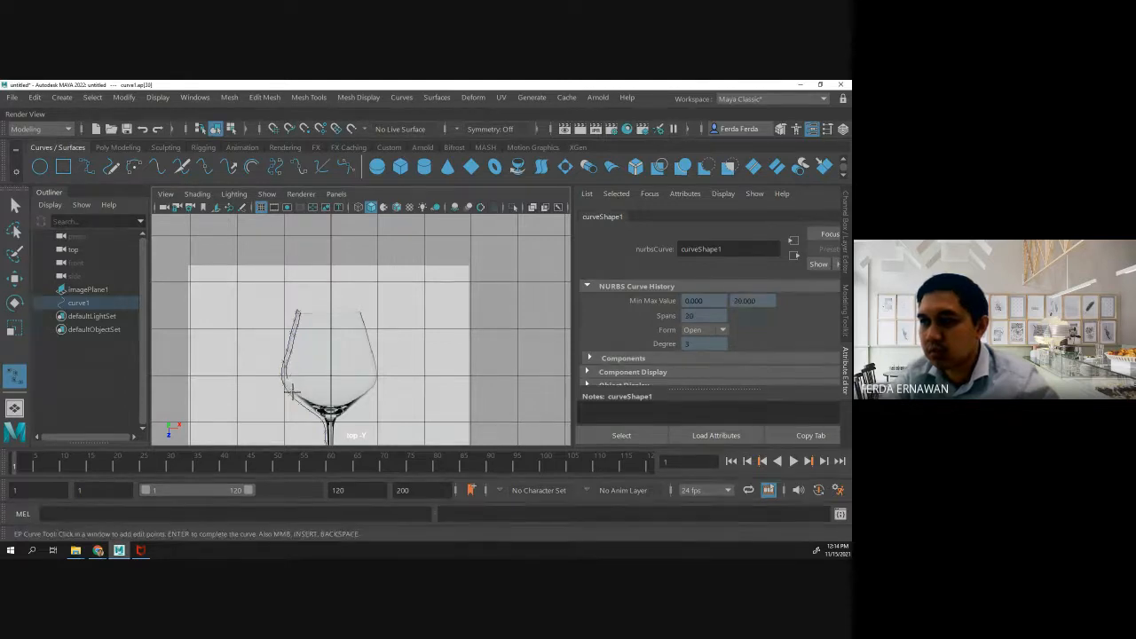
left_click_drag(292, 391, 323, 415)
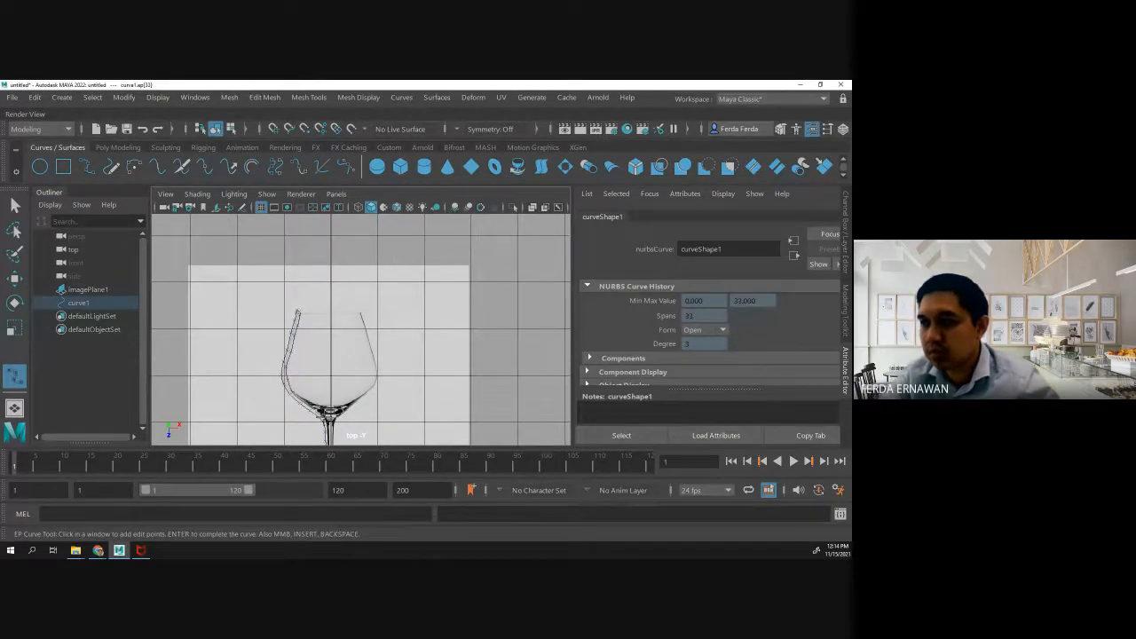
- Continue the EP curve down inside the stem, parallel to its outer line, to the top of the foot
left_click(327, 421)
left_click(328, 430)
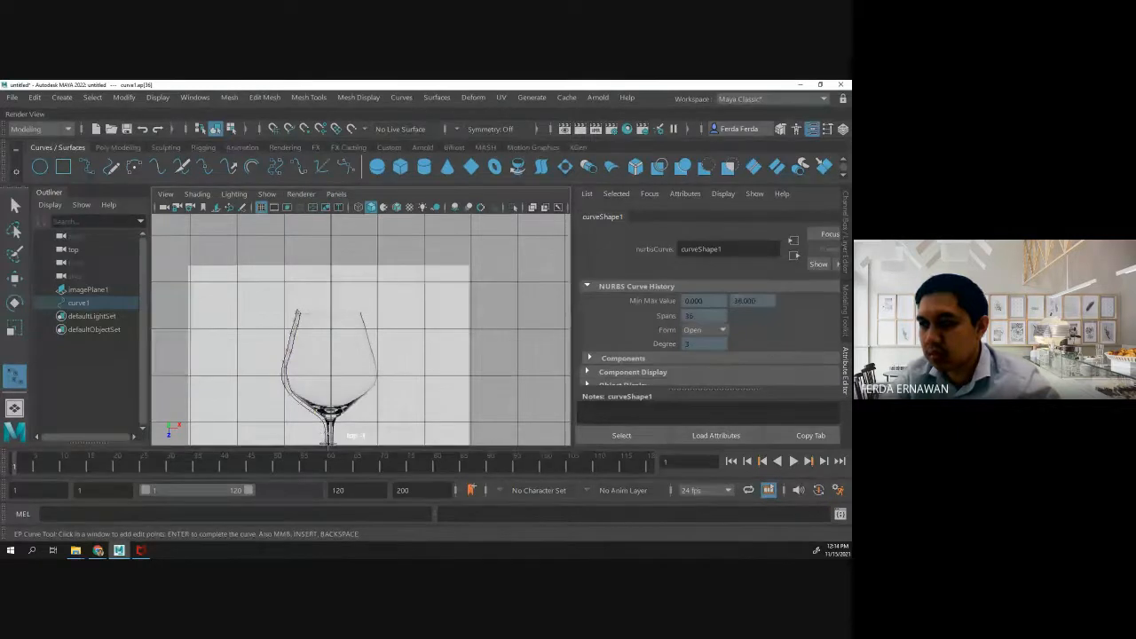
left_click(328, 443)
middle_click_drag(304, 392, 318, 340, "alt")
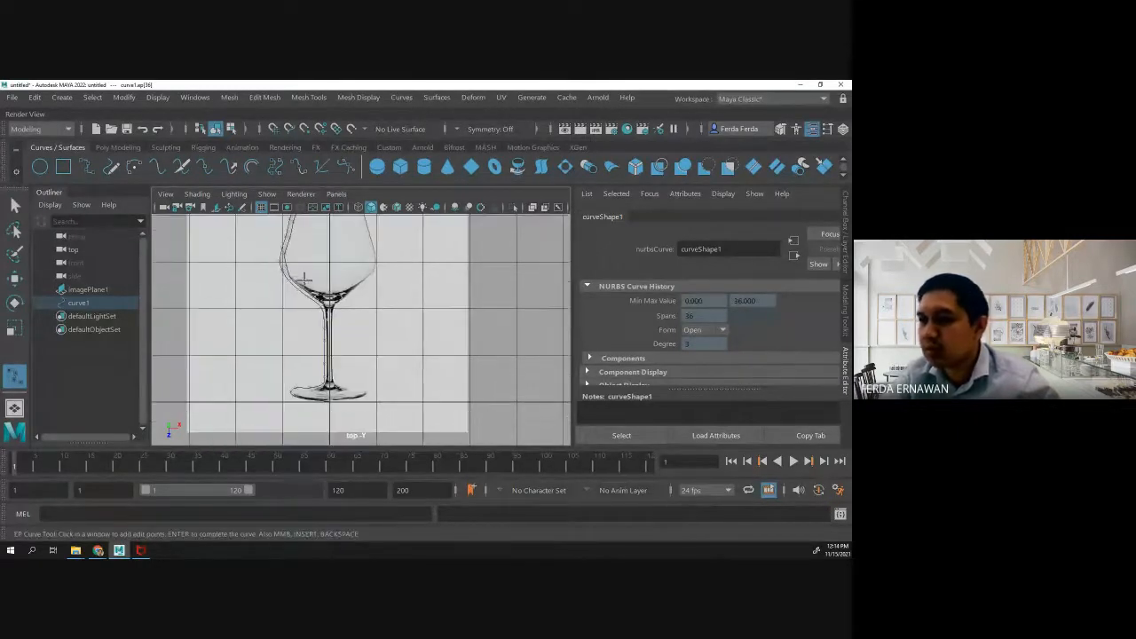
left_click(327, 339)
left_click(328, 354)
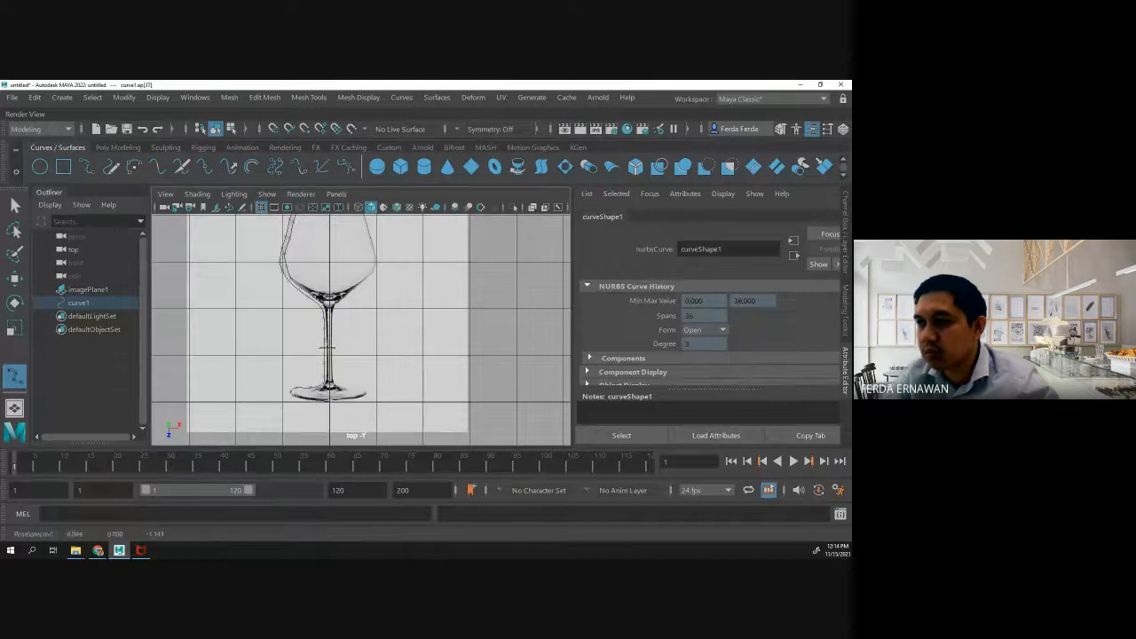
left_click(327, 369)
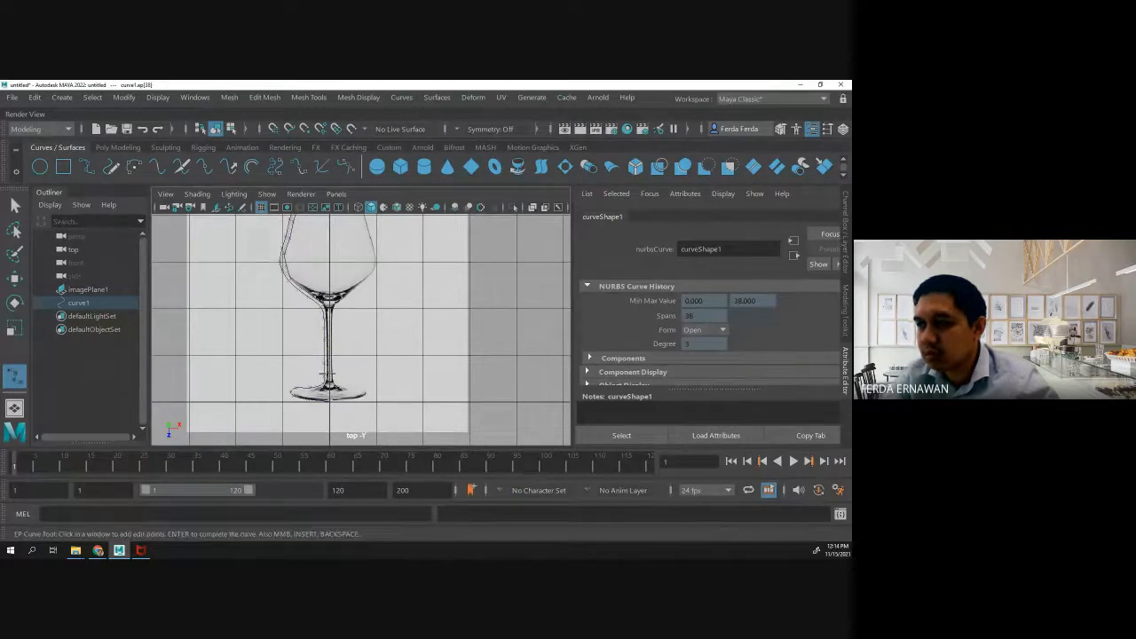
left_click(326, 387)
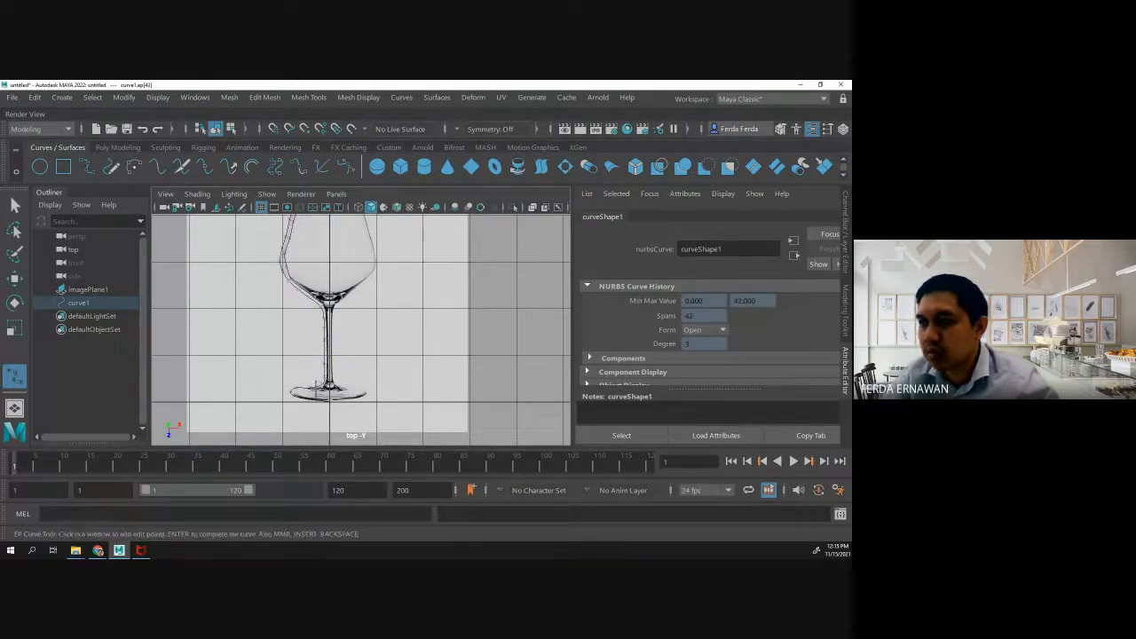
- Trace the inner line of the foot out to its left edge and back to the centre axis at the bottom
left_click(314, 388)
left_click(303, 390)
left_click(292, 390)
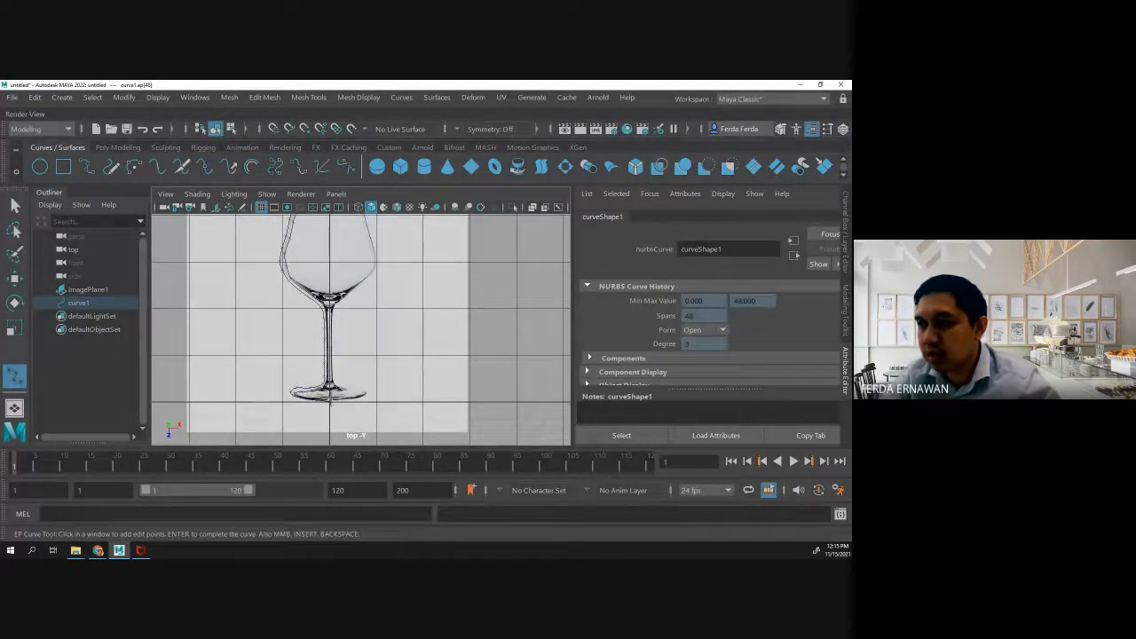
left_click(330, 400)
- Zoom in on the stem and foot and hide image planes in the top viewport
scroll(331, 402, "up", 4)
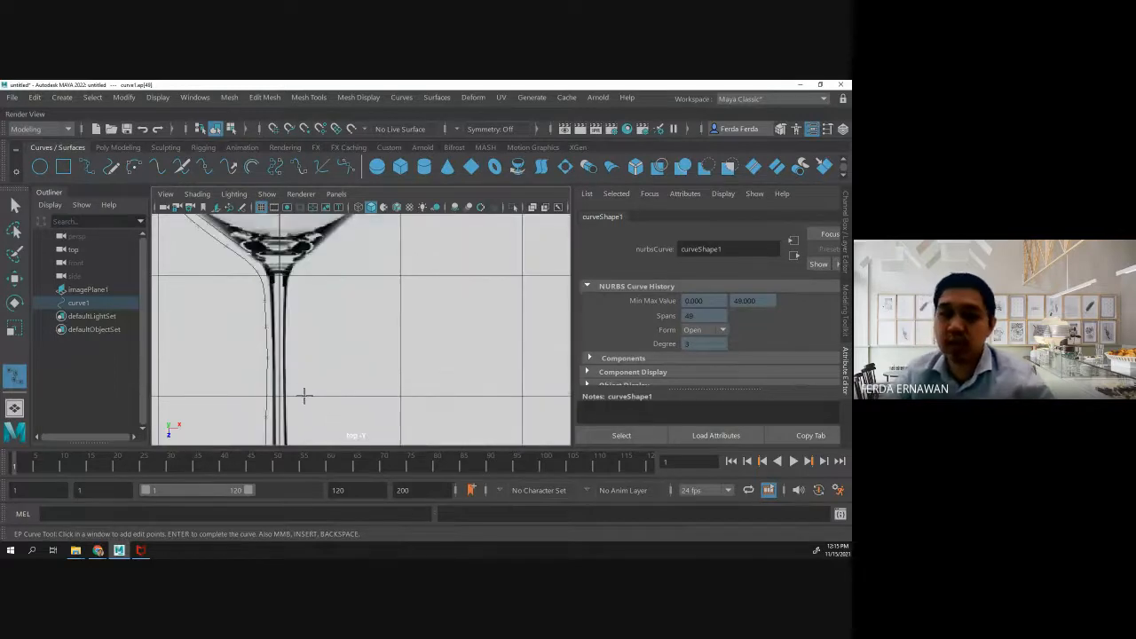
middle_click_drag(304, 395, 329, 254, "alt")
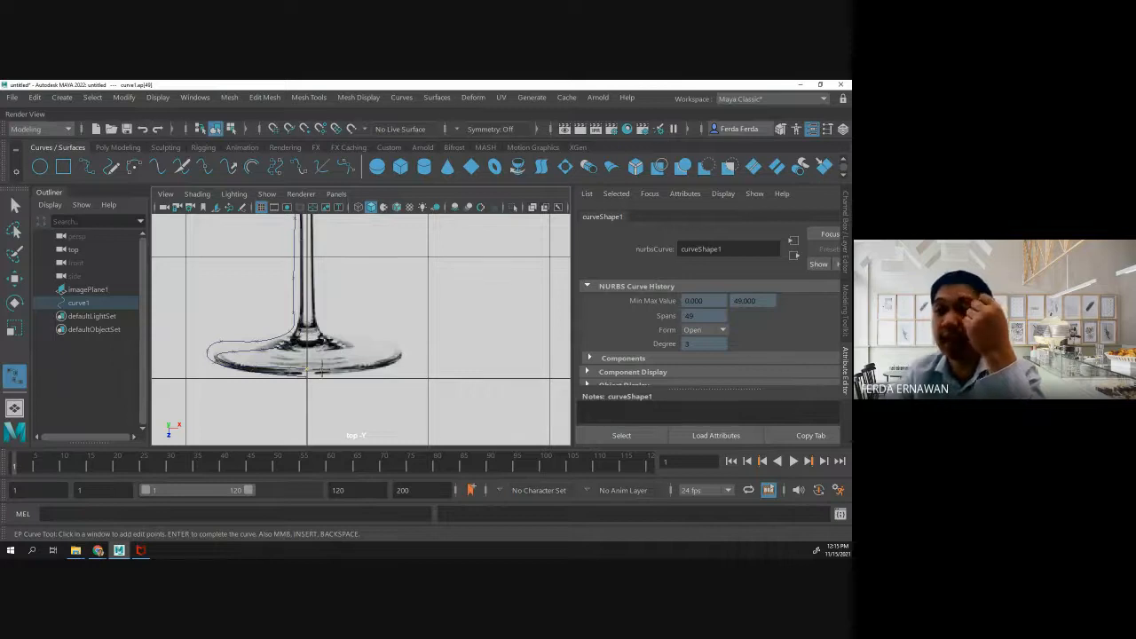
left_click(173, 195)
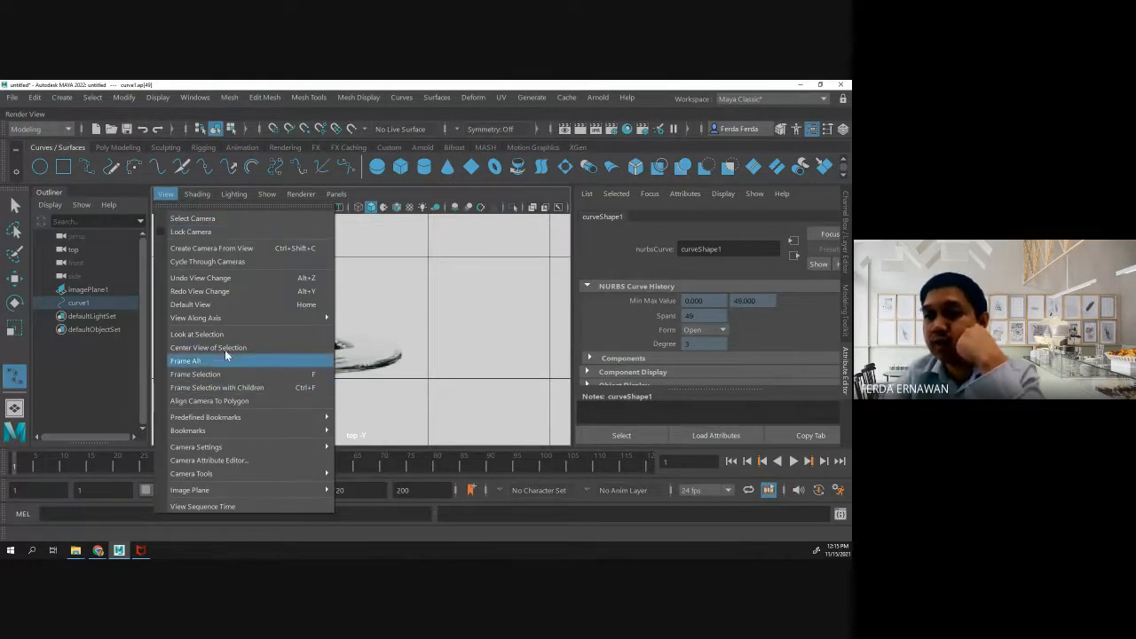
left_click(266, 194)
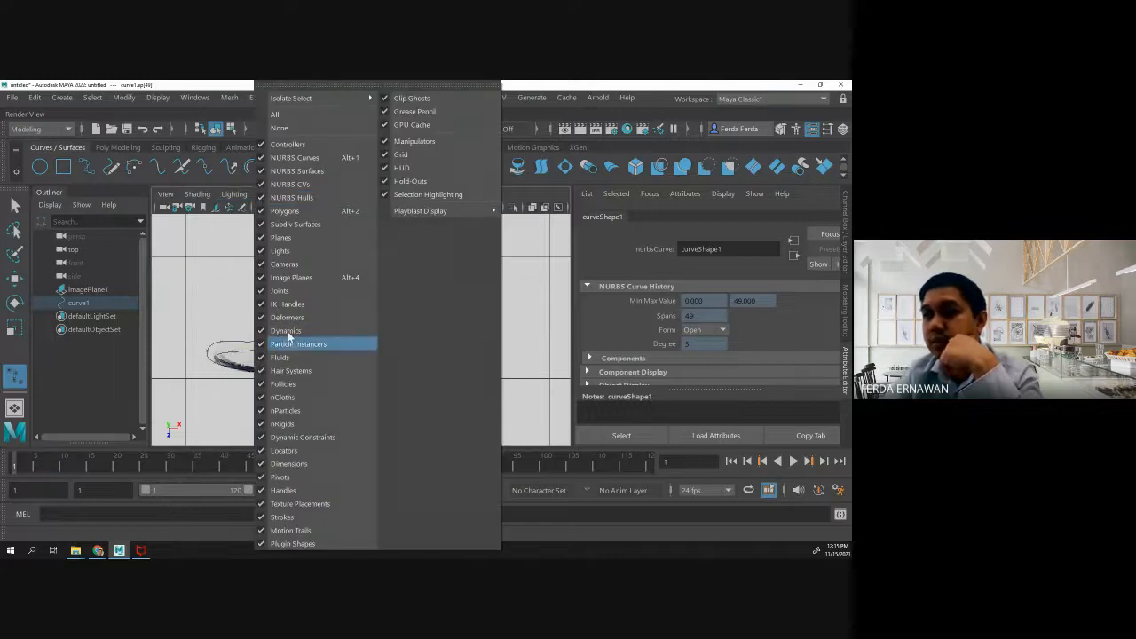
left_click(301, 278)
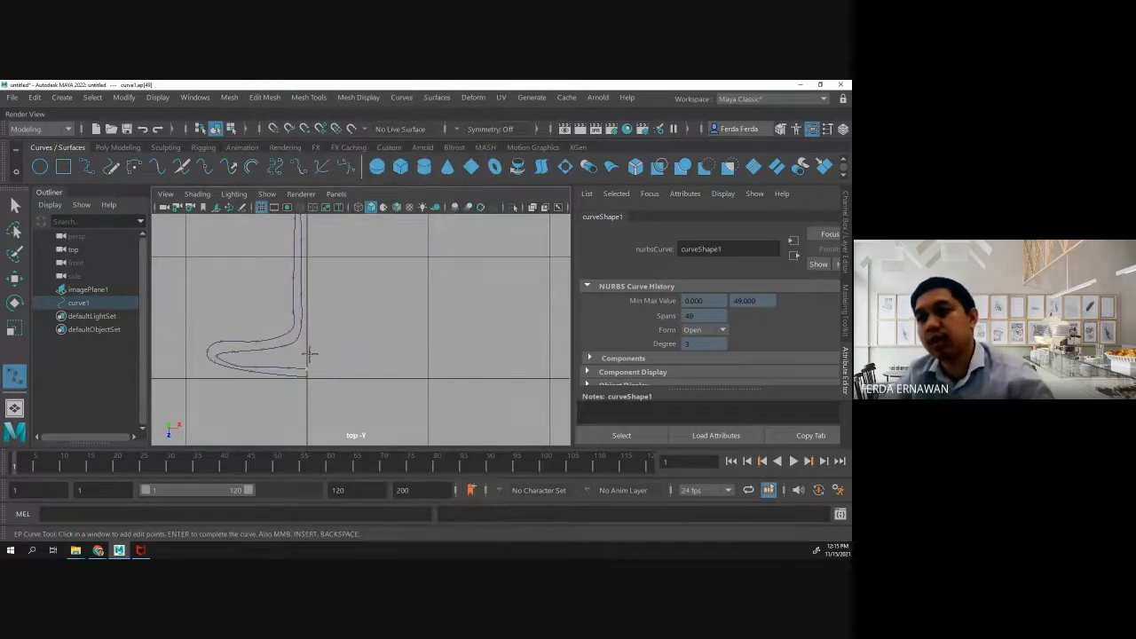
- Examine the double-walled profile curve from rim to foot, especially its end points at the centre axis, undoing any stray point
scroll(307, 350, "down", 5)
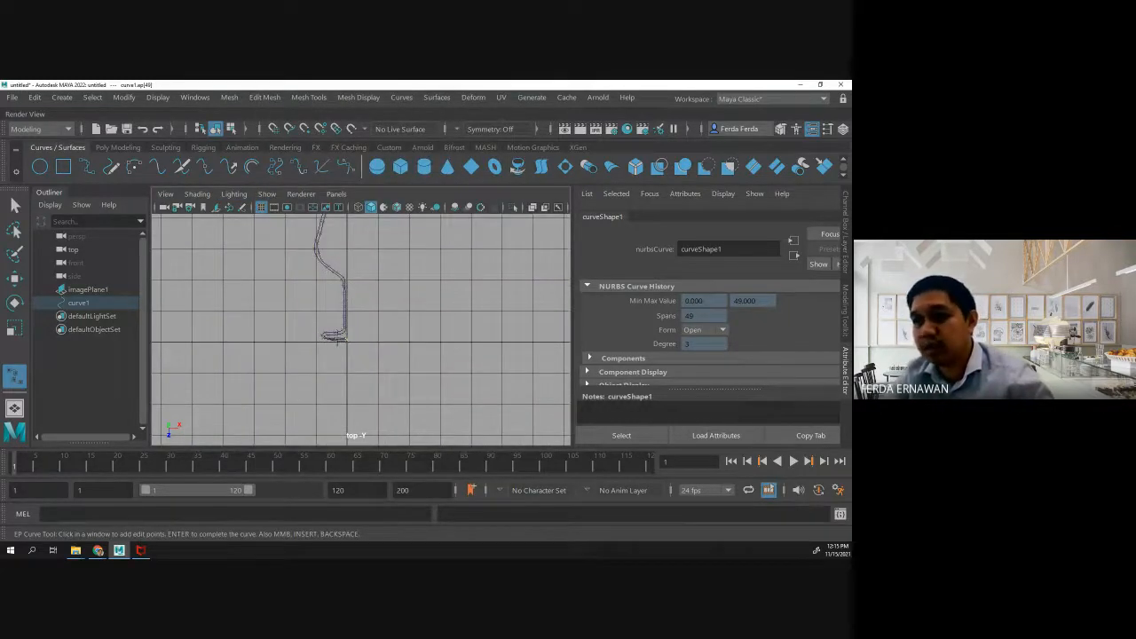
scroll(346, 333, "up", 5)
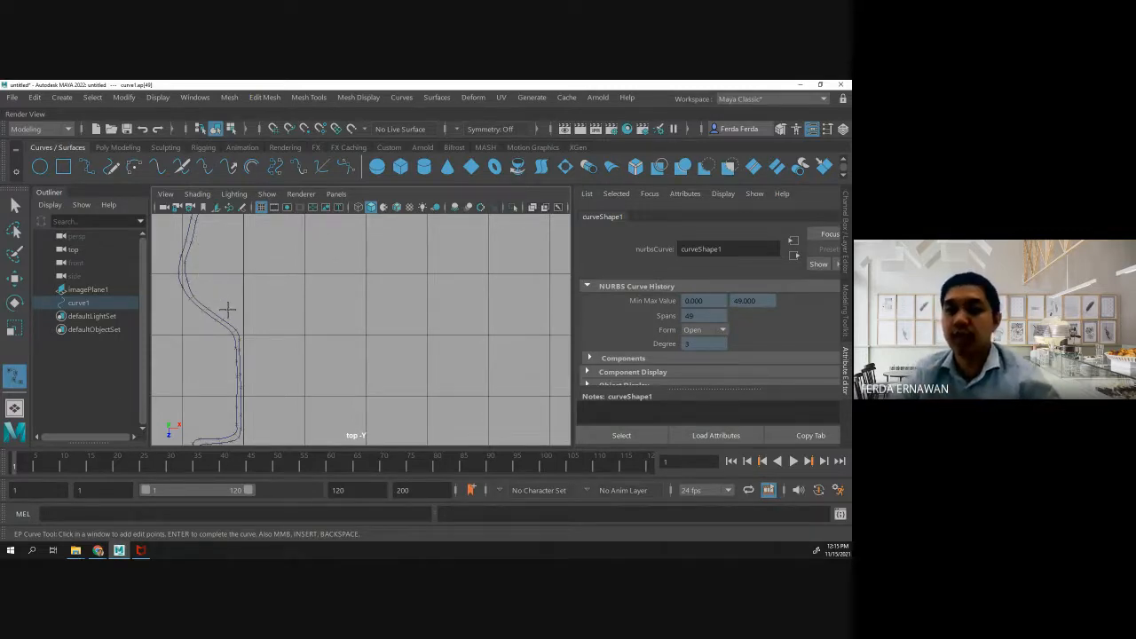
scroll(227, 309, "down", 3)
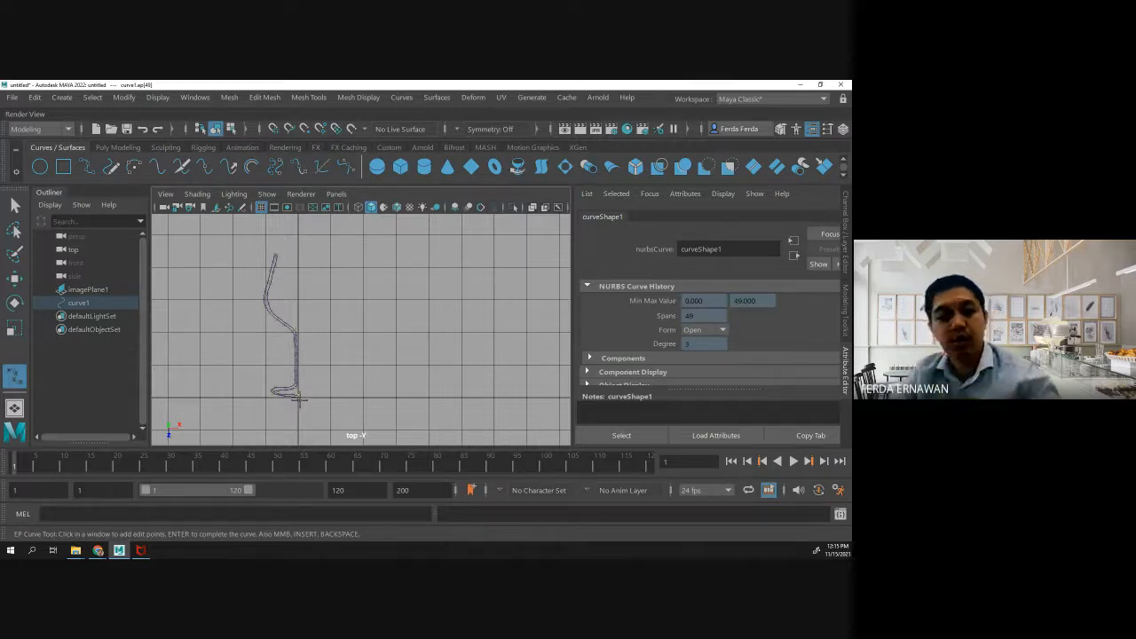
scroll(299, 398, "up", 3)
middle_click_drag(239, 401, 358, 230, "alt")
scroll(281, 355, "up", 2)
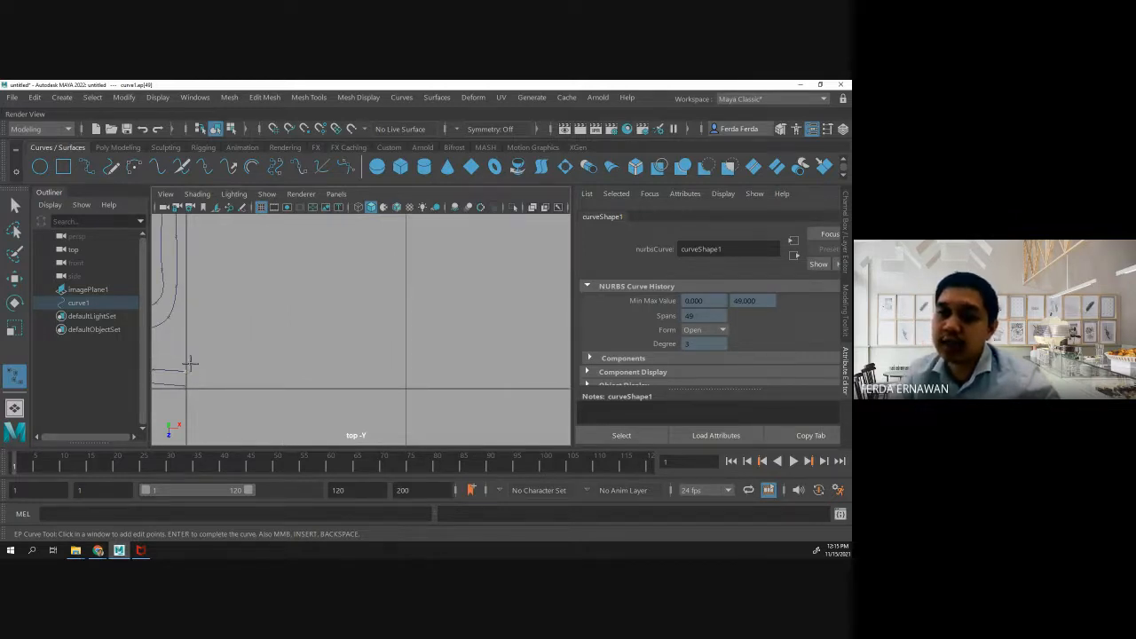
scroll(188, 364, "down", 2)
scroll(303, 343, "up", 1)
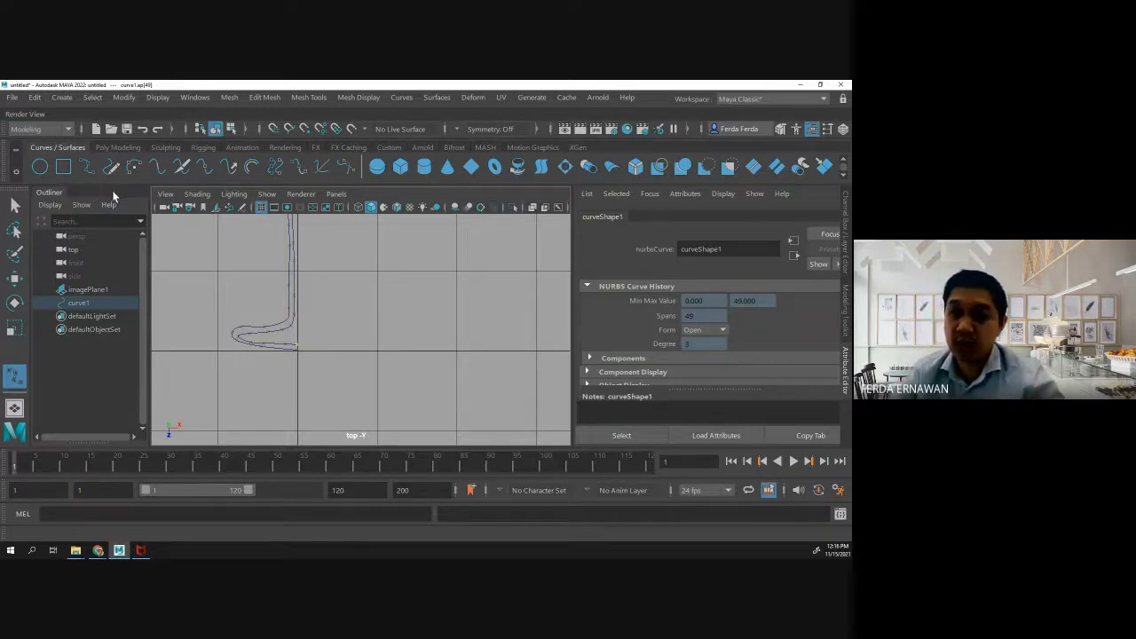
scroll(260, 273, "down", 7)
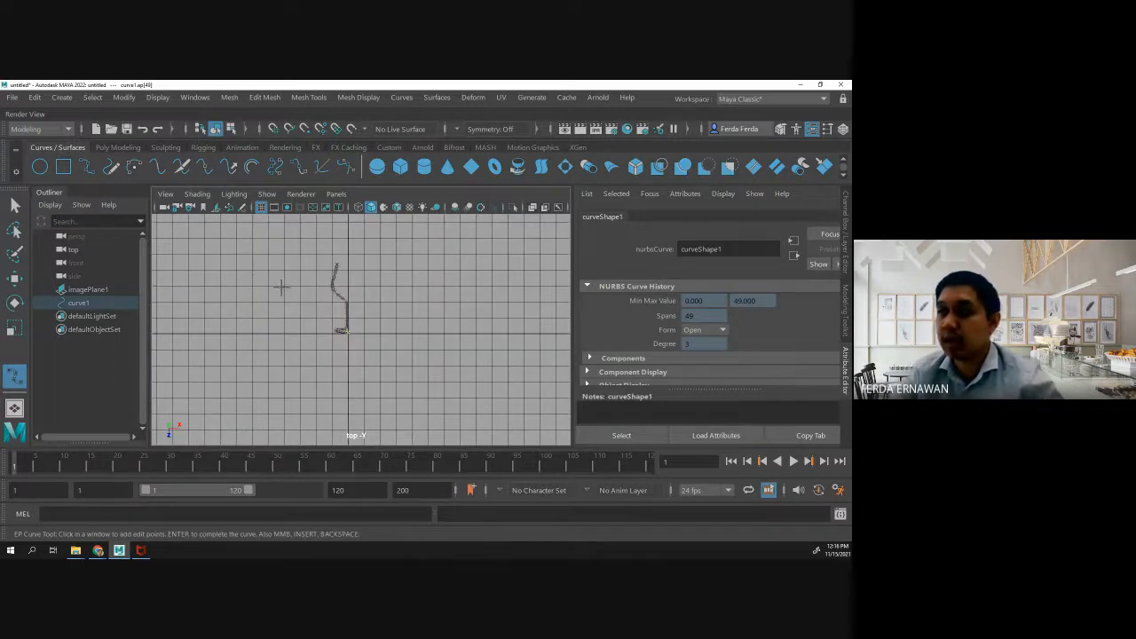
left_click(355, 339)
key("ctrl+z")
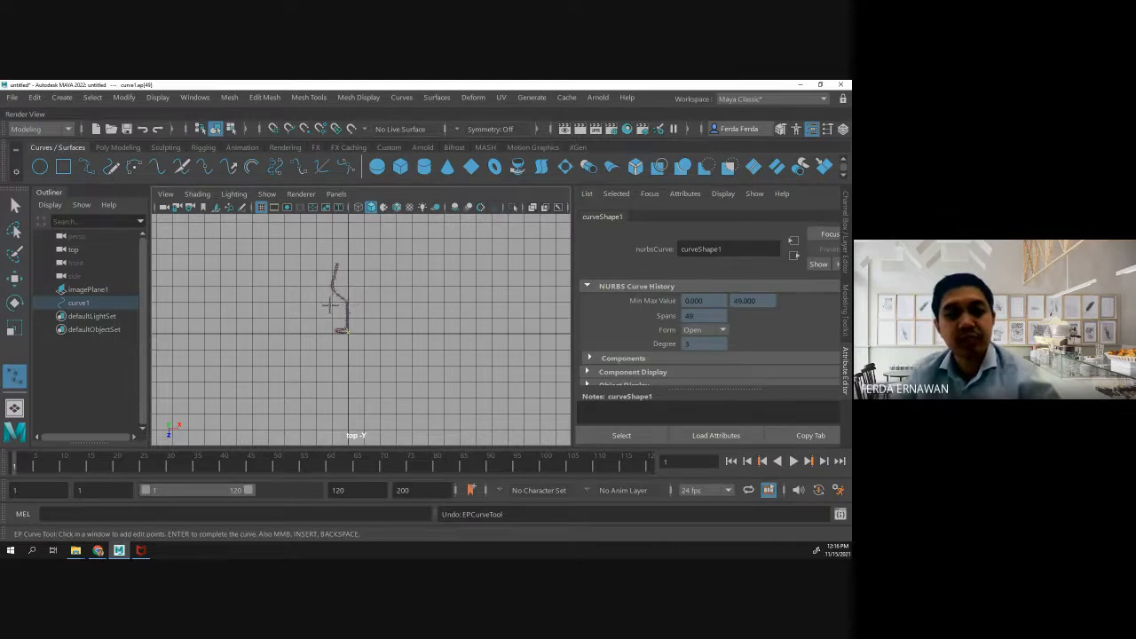
scroll(329, 304, "up", 4)
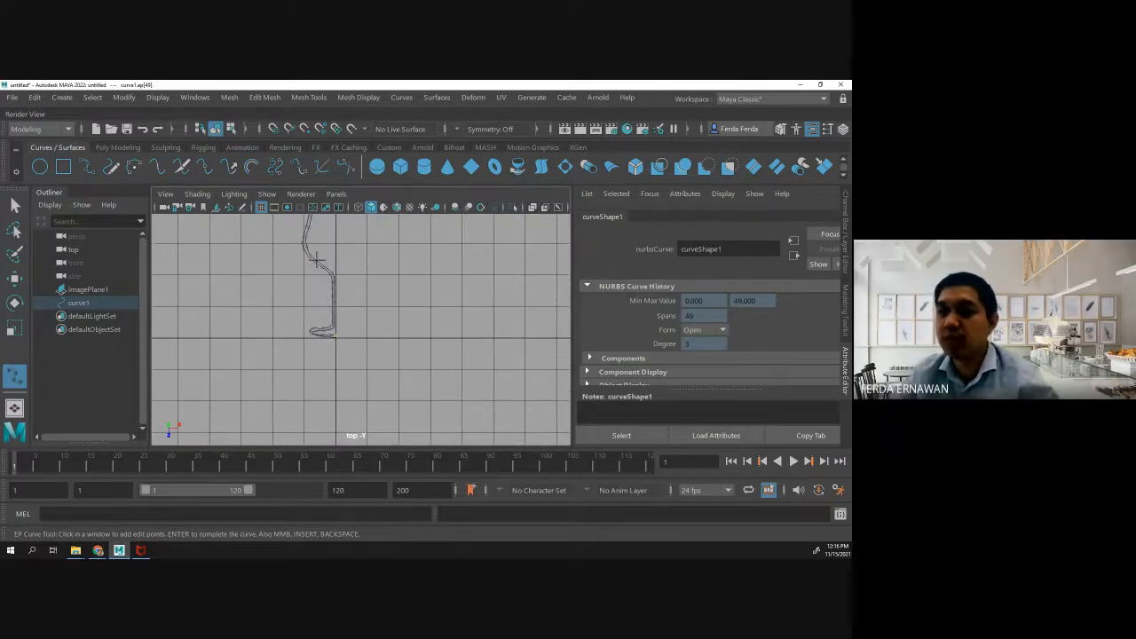
middle_click_drag(317, 259, 273, 314, "alt")
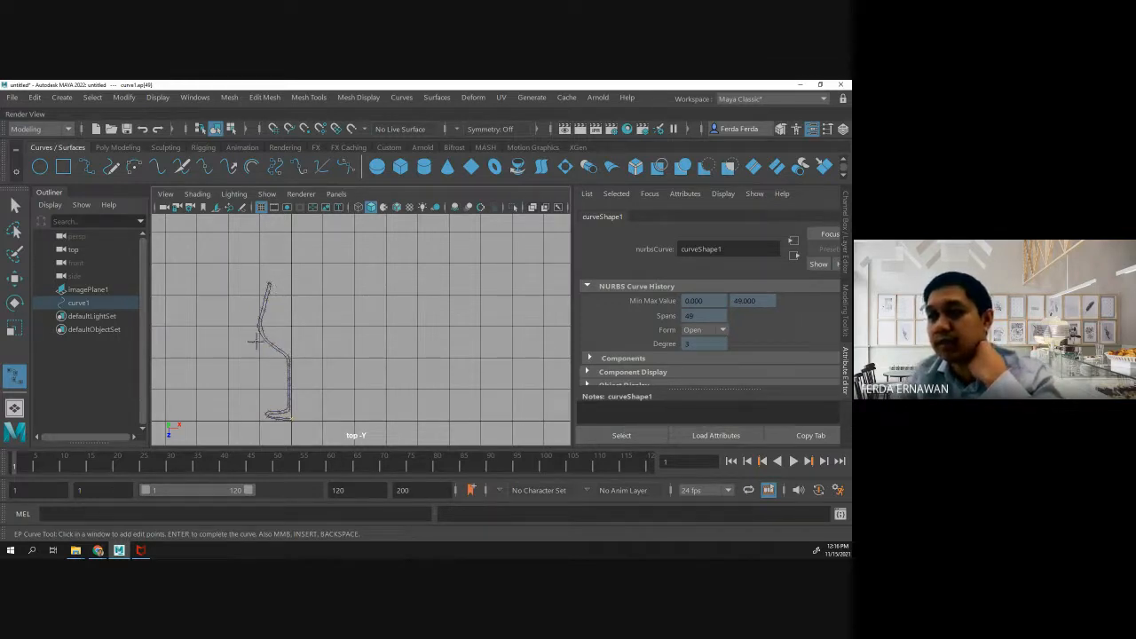
- Delete the reference image plane and the traced profile curve from the scene
left_click(85, 290)
key("Delete")
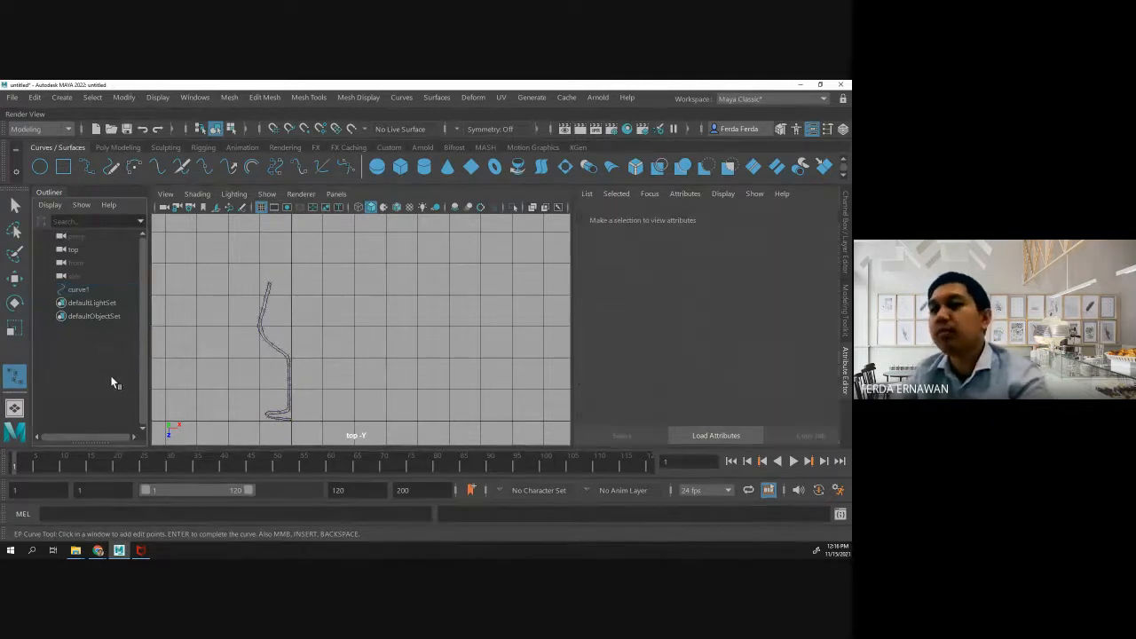
left_click(78, 289)
key("Delete")
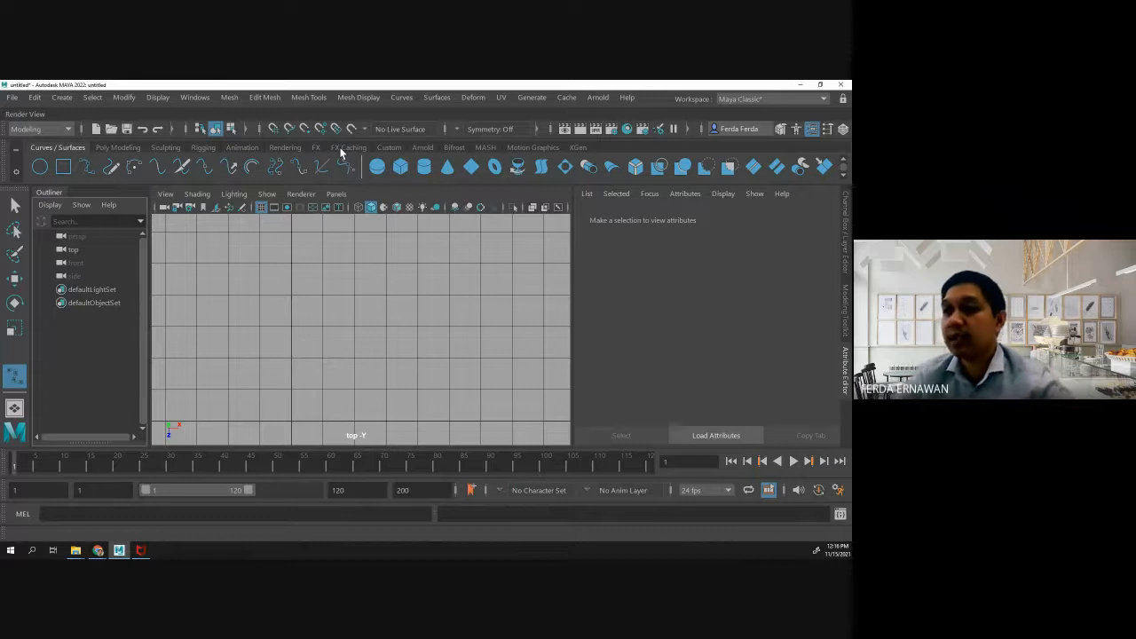
- Create a NURBS circle in the emptied top view
scroll(350, 278, "down", 5)
scroll(349, 278, "down", 1)
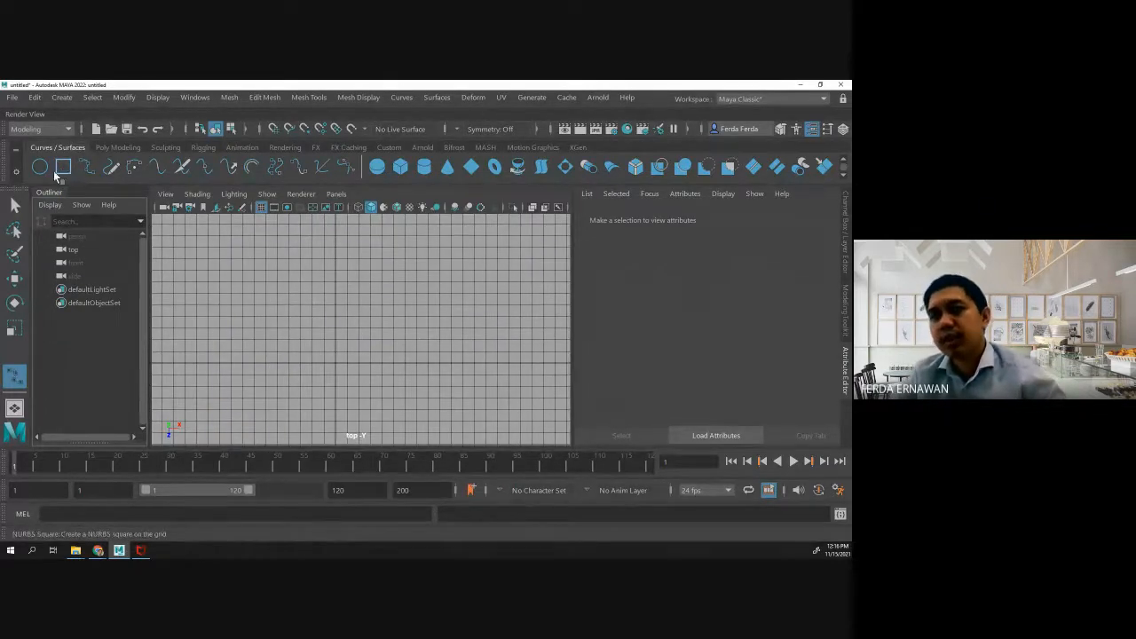
left_click(39, 168)
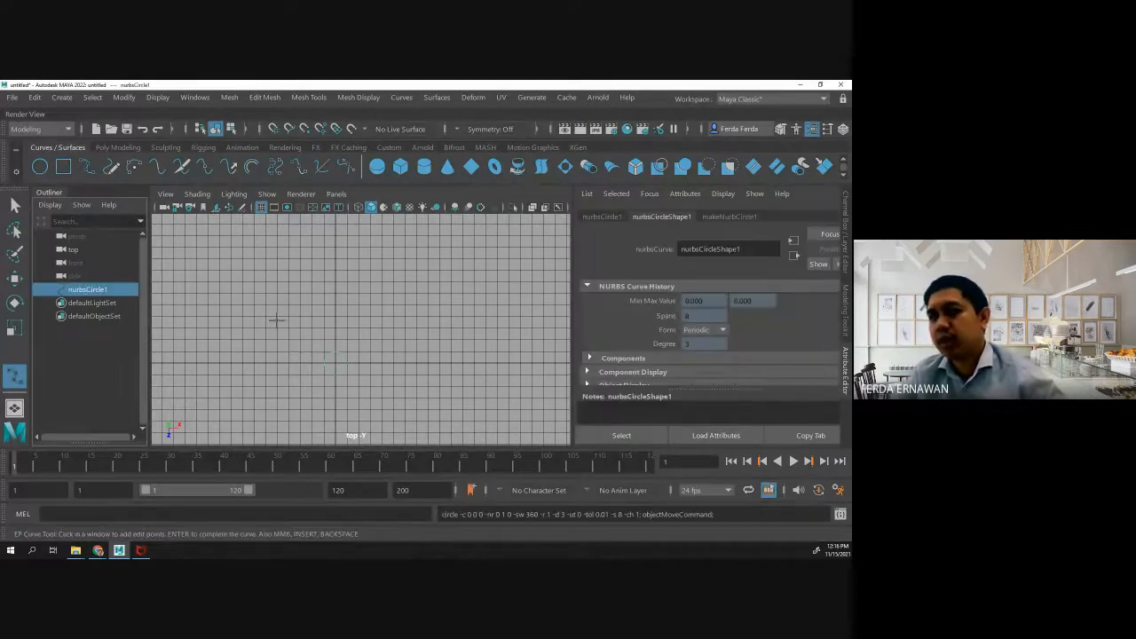
- Create a NURBS square at the origin and draw an EP curve on the grid in the perspective view
left_click(60, 168)
left_click(86, 167)
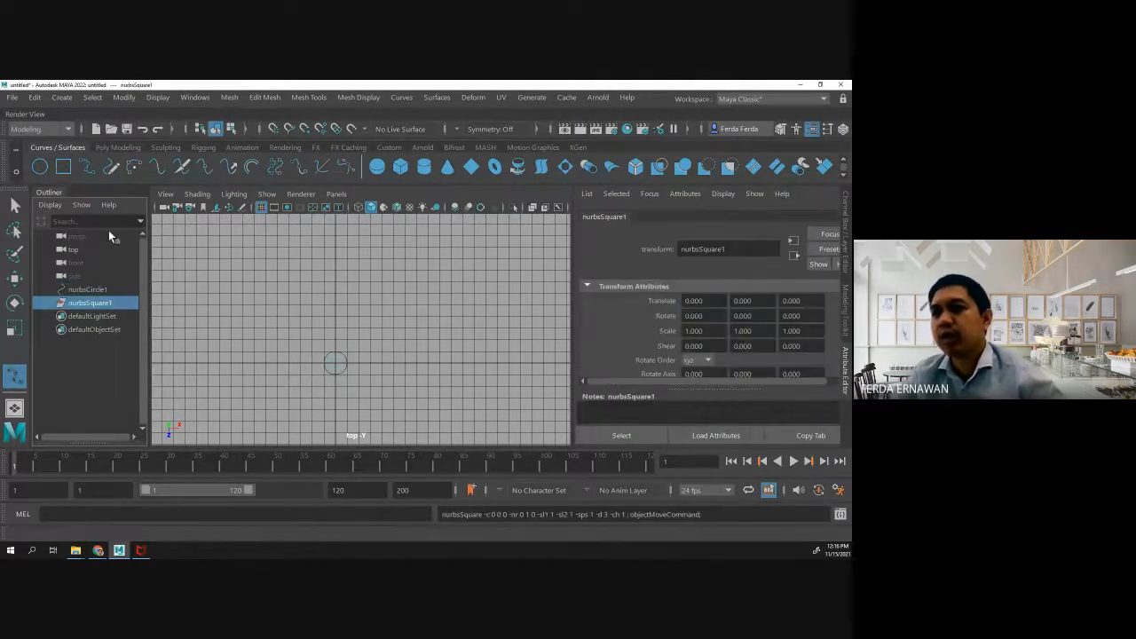
left_click(317, 331)
key("space")
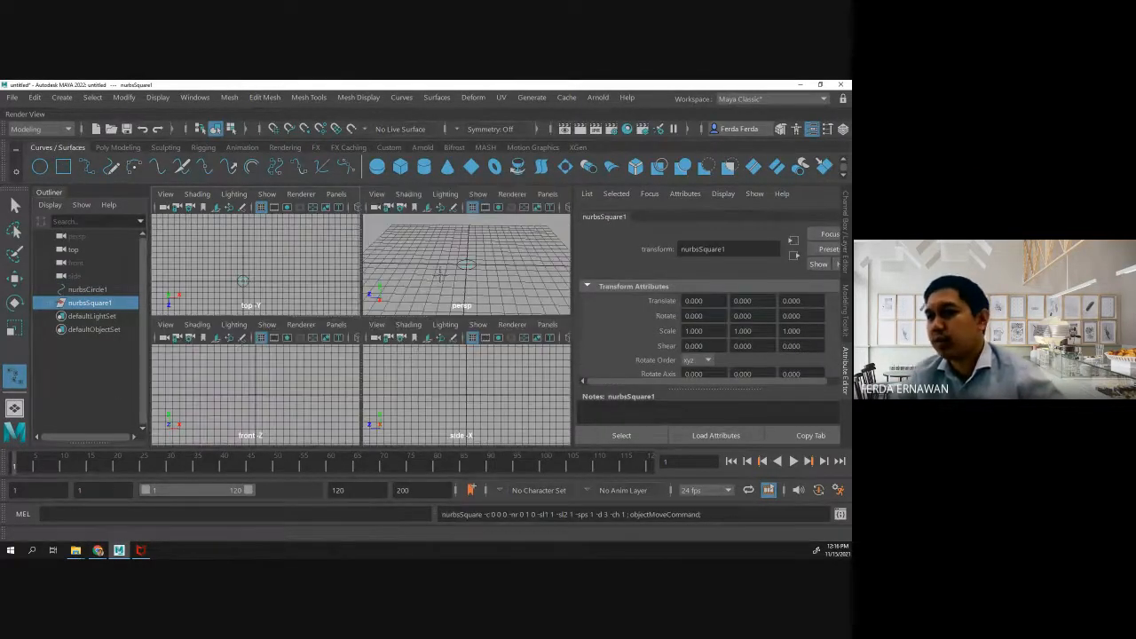
key("space")
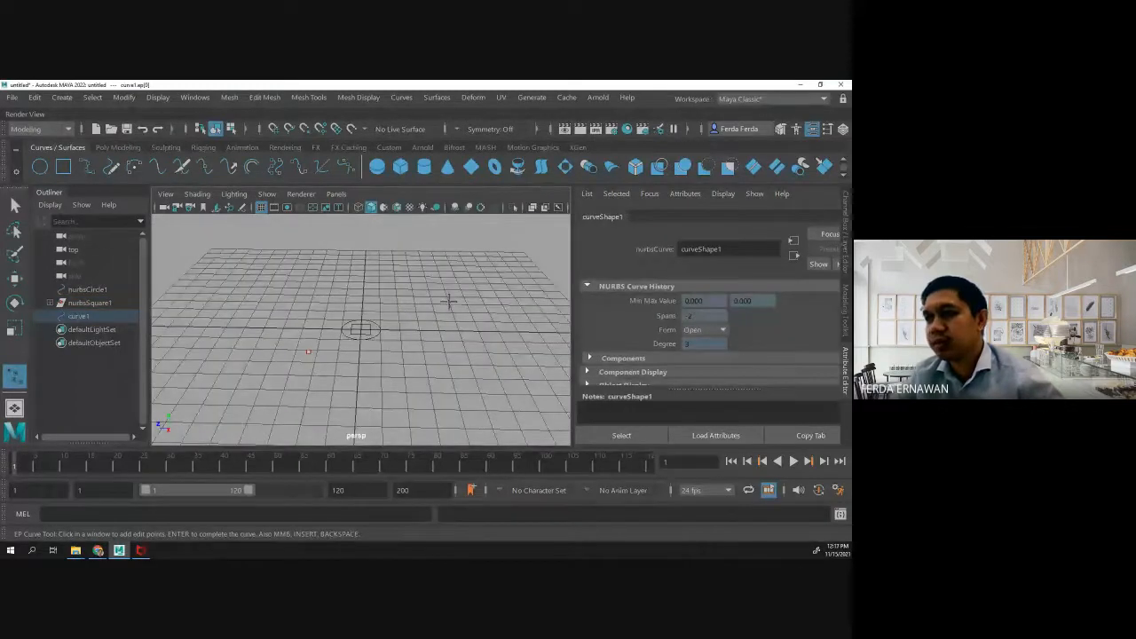
key("q")
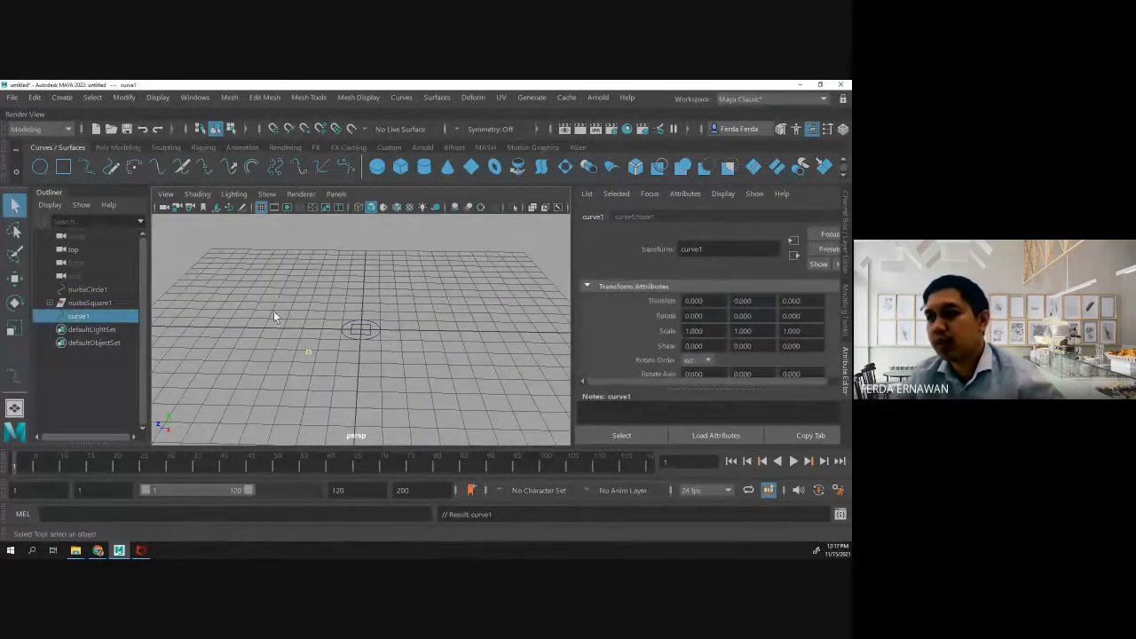
- Delete the NURBS circle, the NURBS square and the EP curve from the scene
key("space")
left_click(431, 287)
key("space")
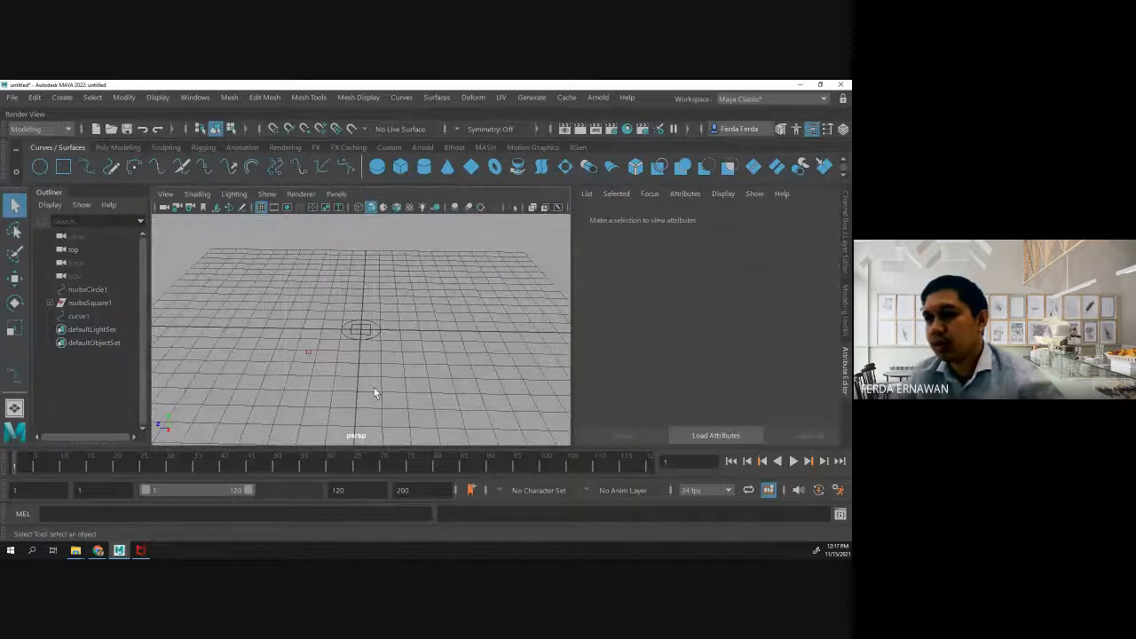
left_click_drag(374, 388, 413, 398)
key("Delete")
left_click(86, 289)
key("Delete")
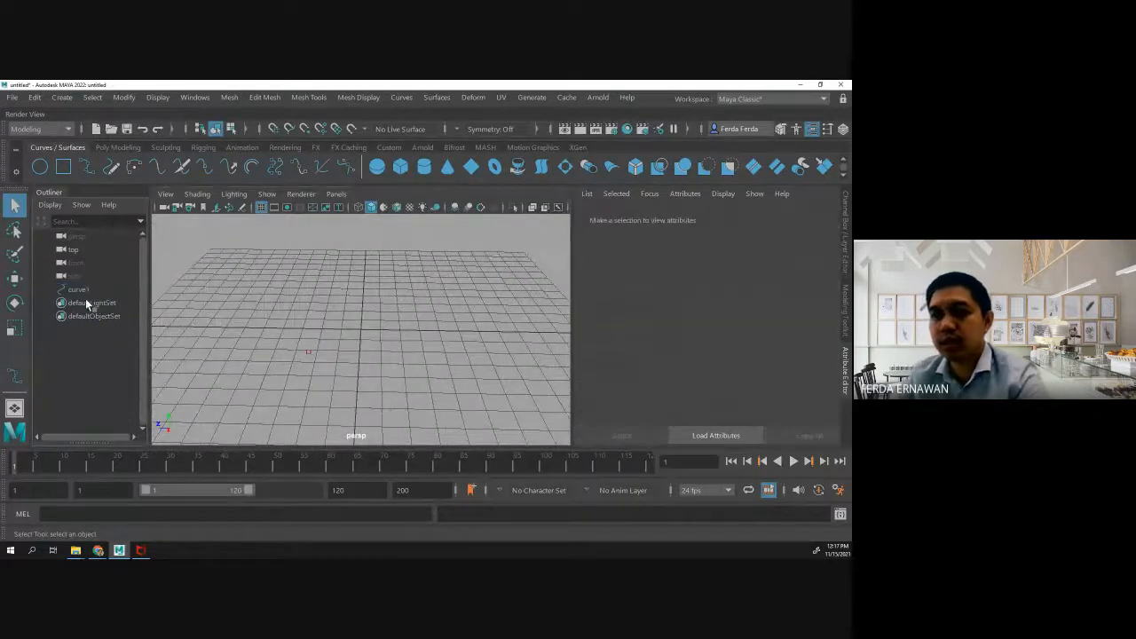
left_click(86, 289)
key("Delete")
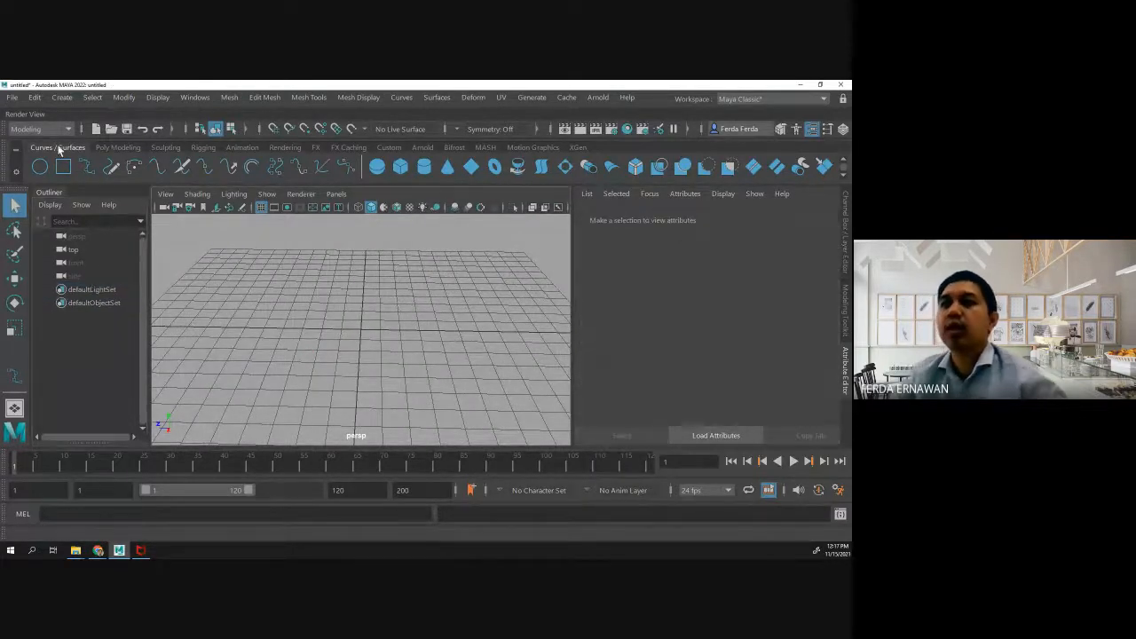
- Create a polygon sphere at the origin and frame it in the perspective view
left_click(115, 147)
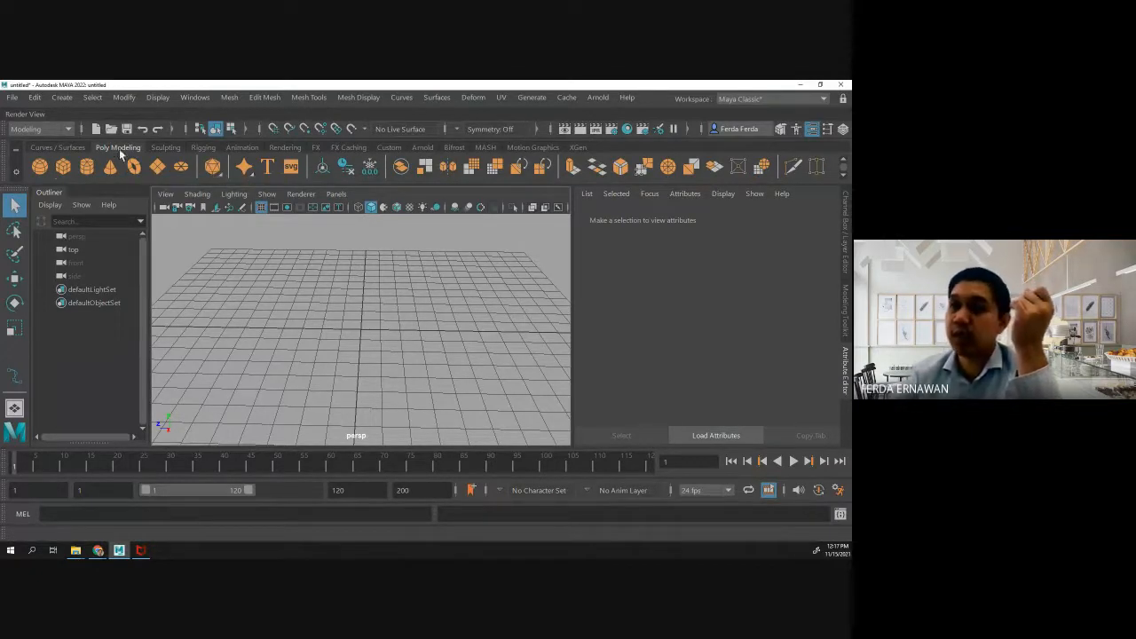
left_click(40, 167)
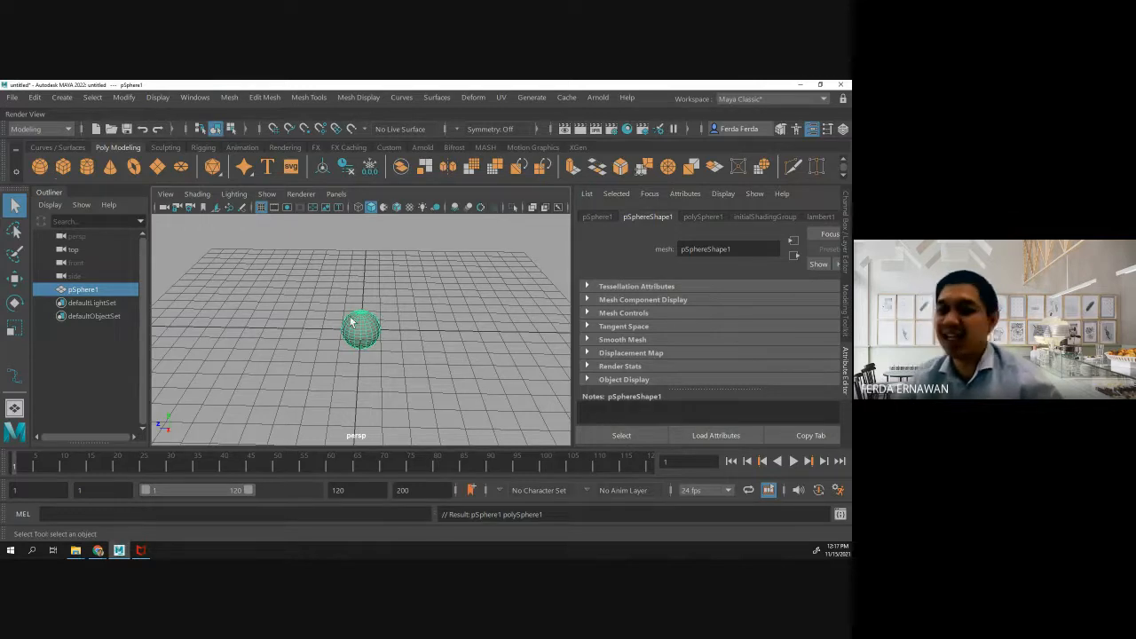
key("f")
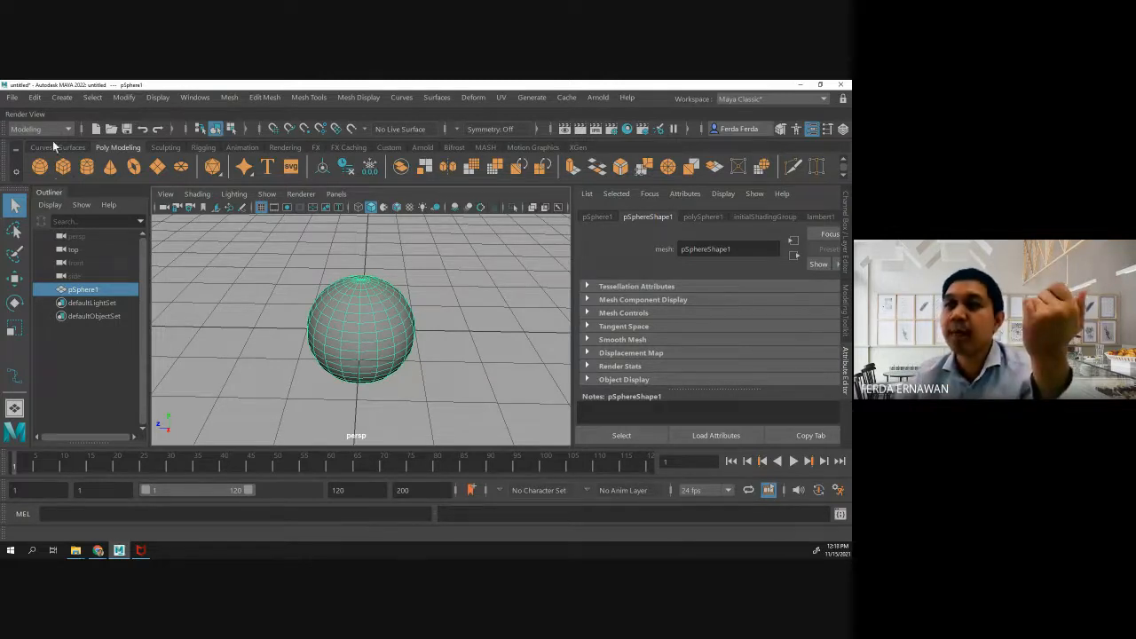
- Create a polygon cube and move it straight up until it sits on top of the sphere
left_click(64, 168)
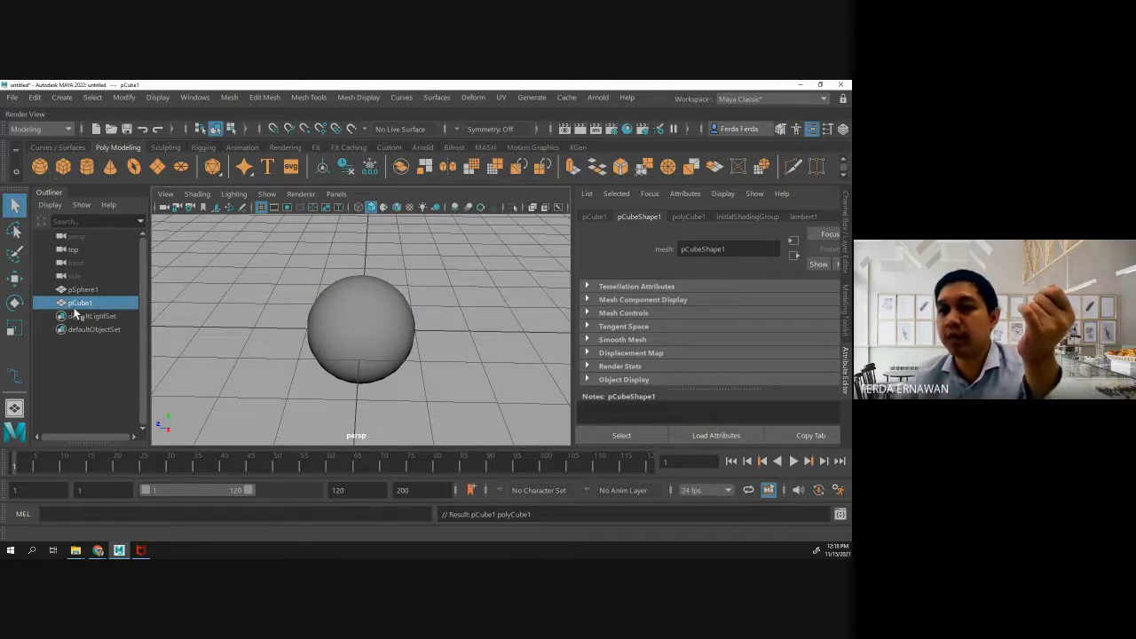
left_click(14, 278)
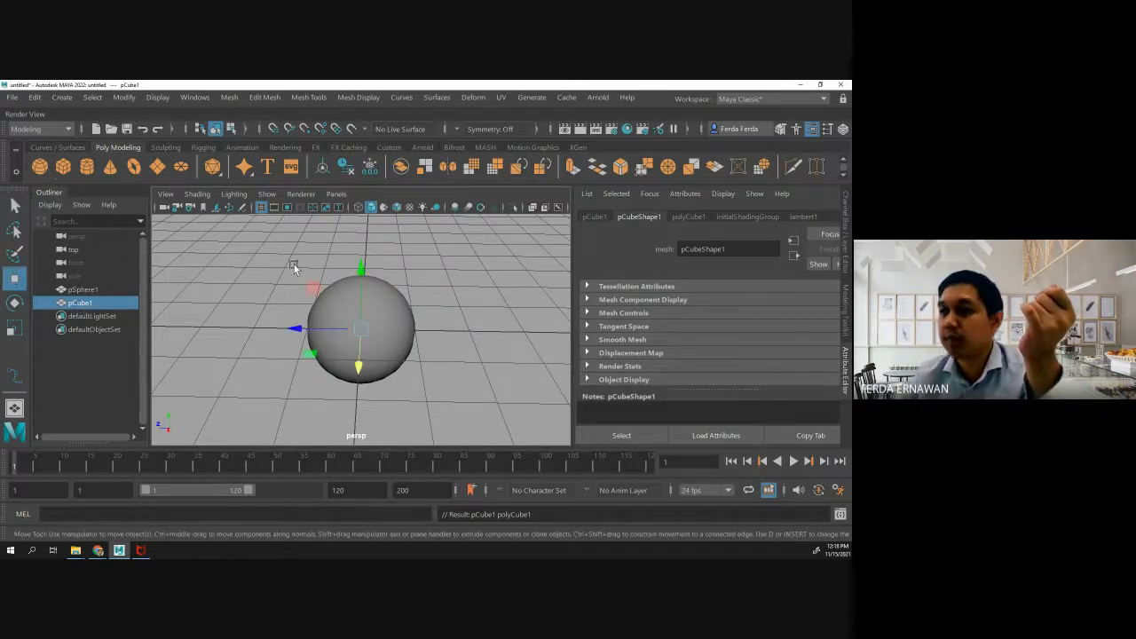
left_click_drag(364, 271, 370, 193)
- Examine the cube and sphere from a lower, level angle, selecting each object on its own
left_click(355, 332)
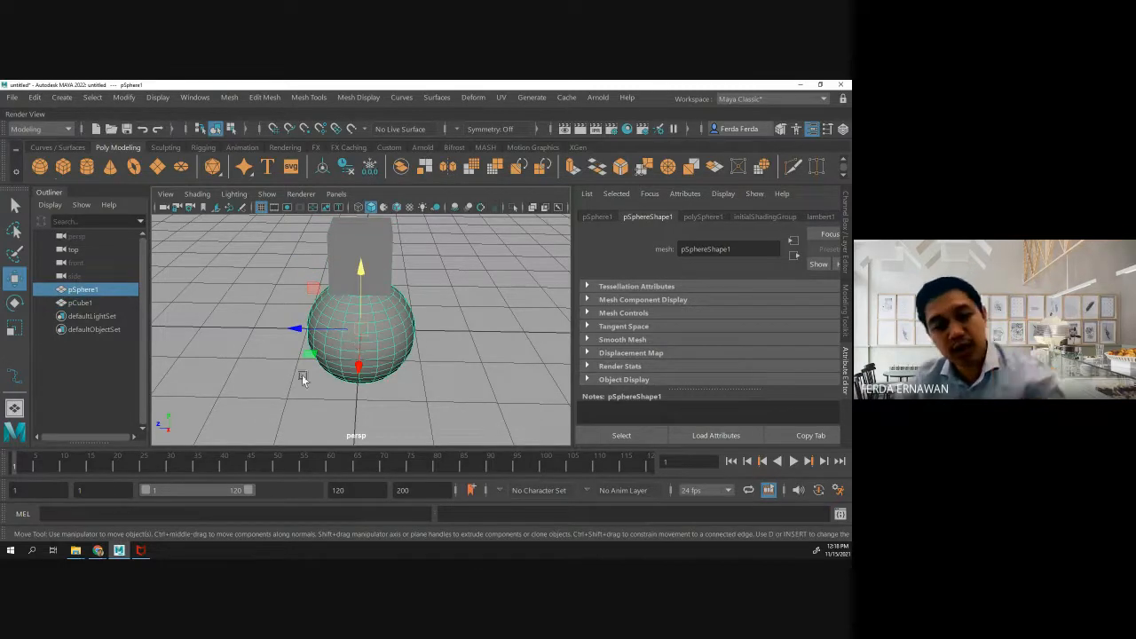
left_click_drag(292, 395, 355, 377, "alt")
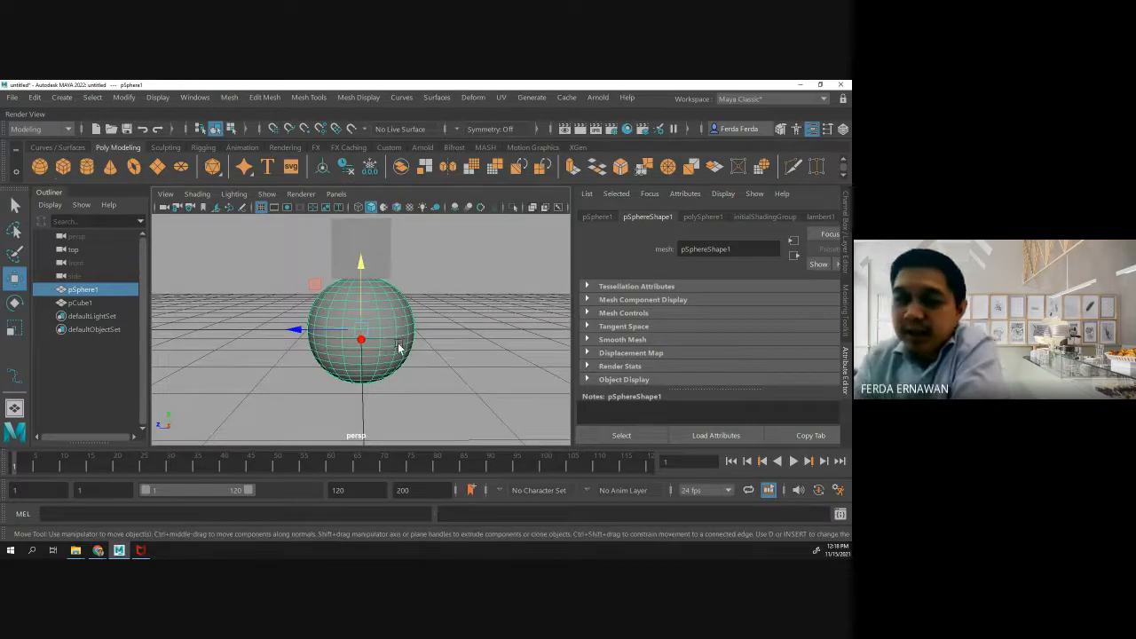
left_click(353, 254)
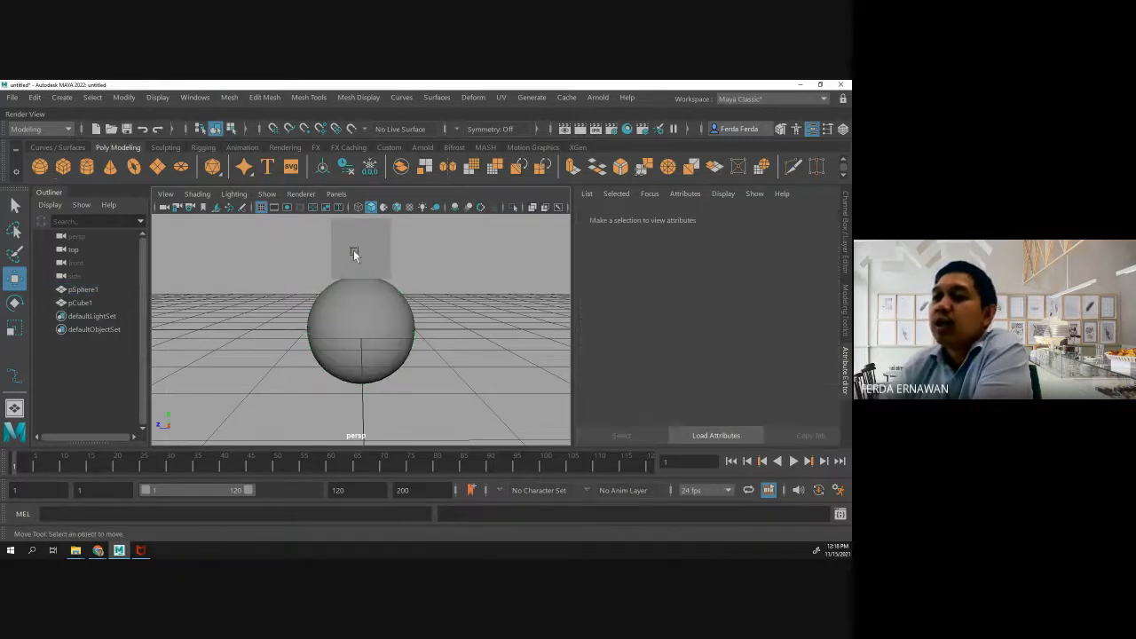
left_click_drag(361, 247, 358, 302)
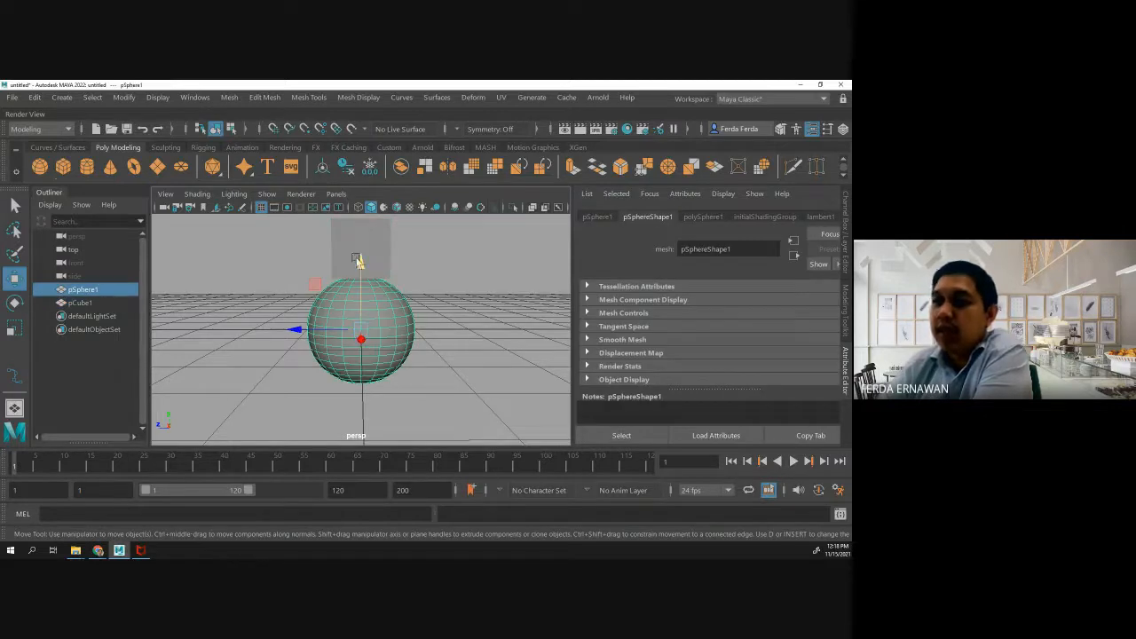
left_click(366, 247)
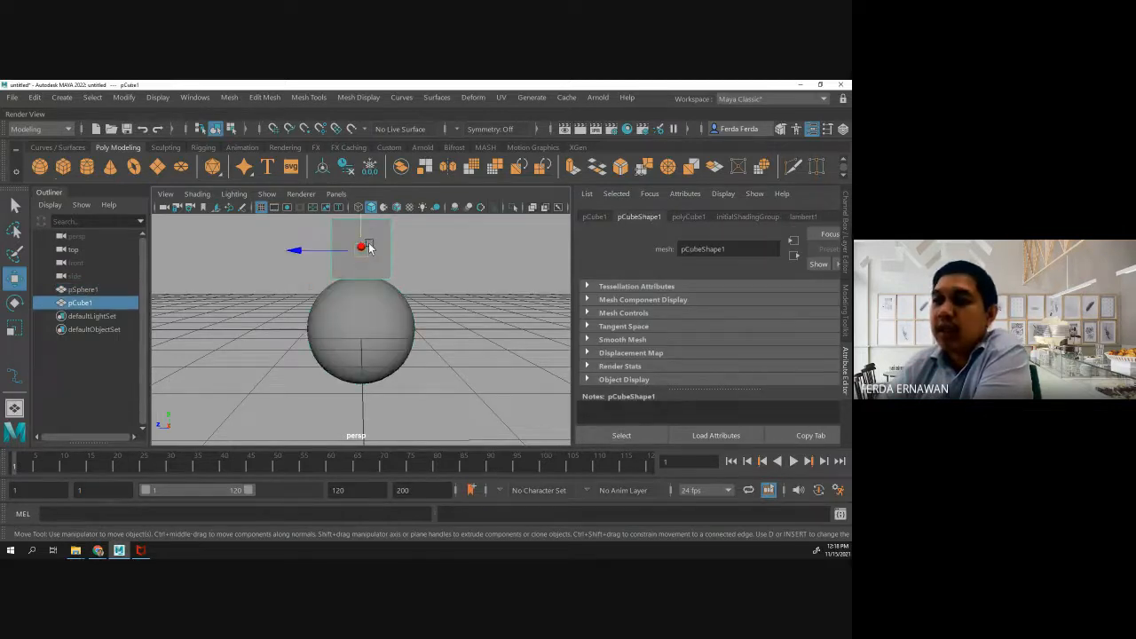
left_click(360, 324)
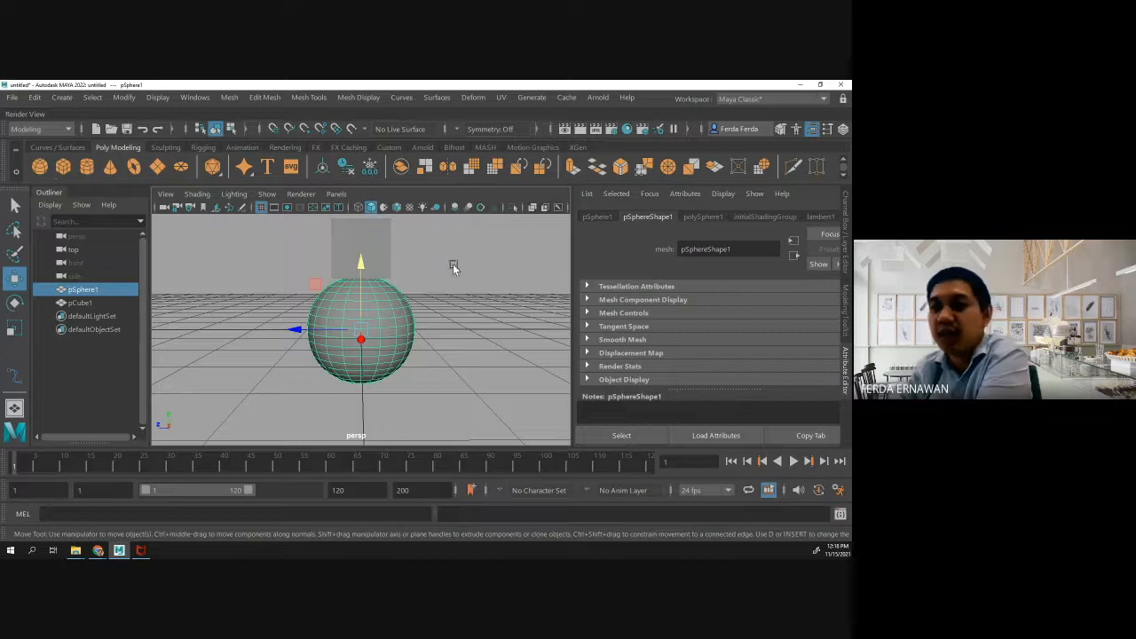
- Select the cube and sphere together, look over the available Mesh operations, and clear the selection
left_click(424, 309)
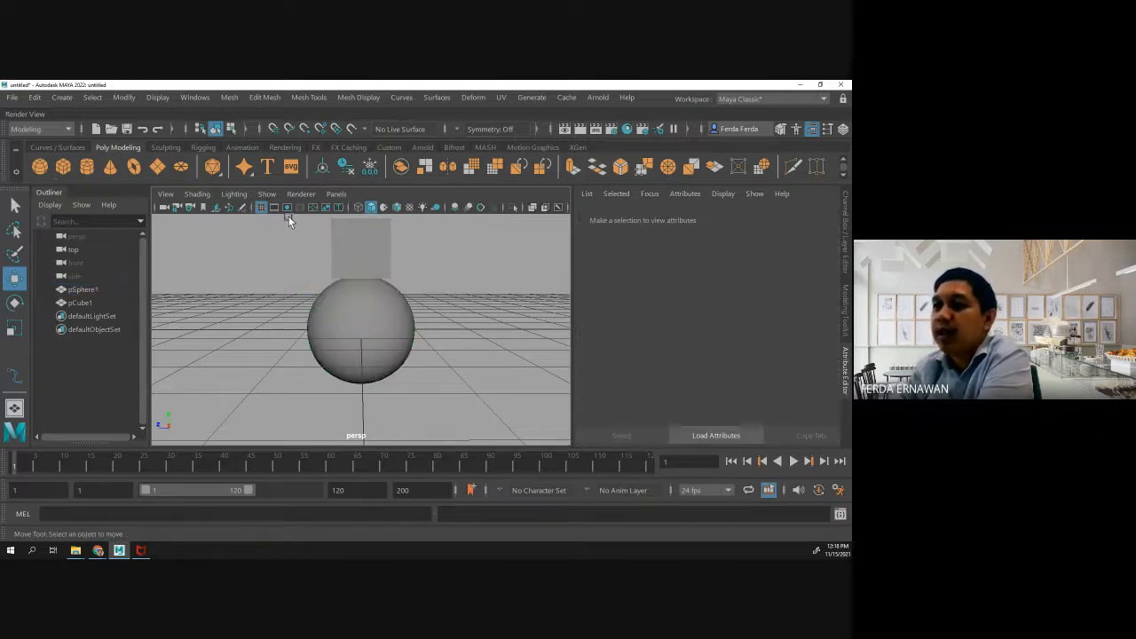
left_click_drag(337, 313, 257, 229)
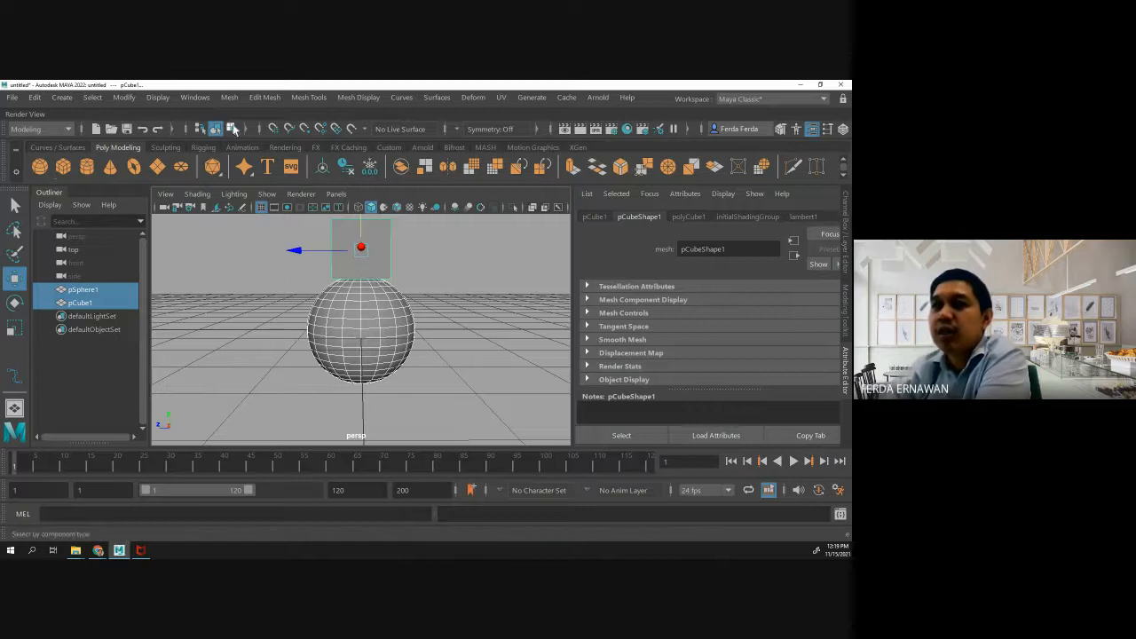
left_click(228, 96)
mouse_move(258, 99)
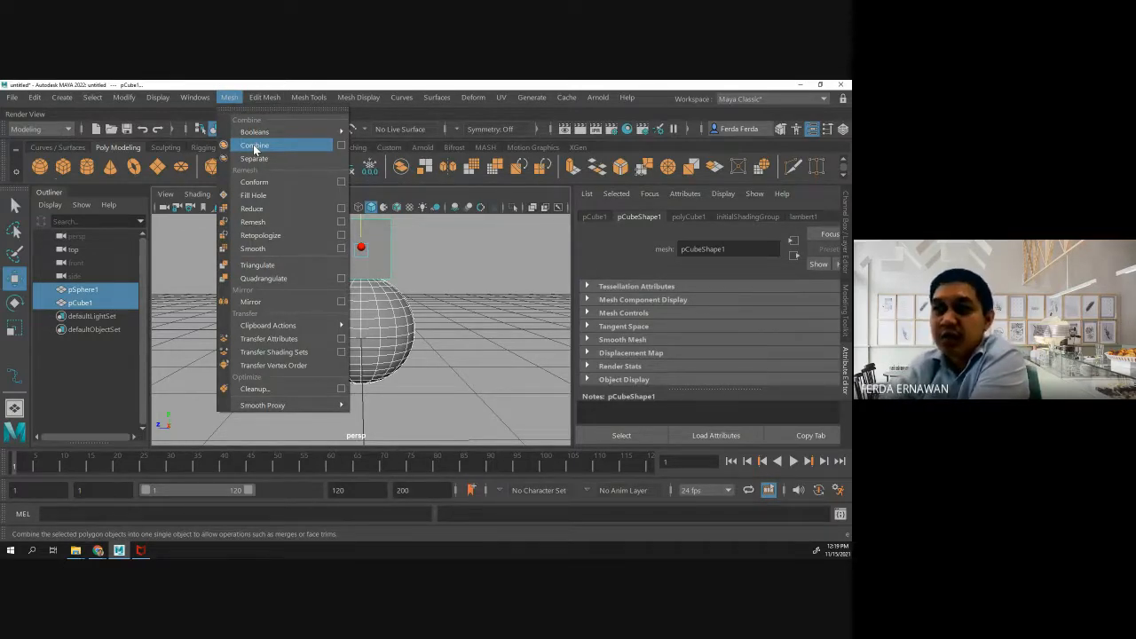
left_click(444, 266)
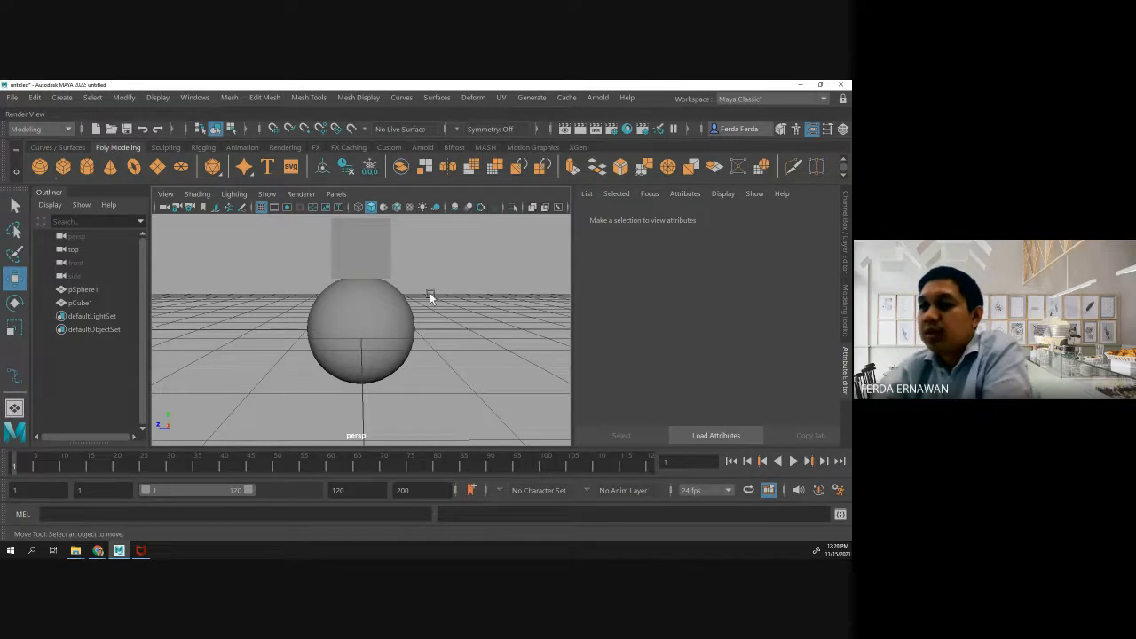
- Parent the cube to the sphere
left_click(359, 266)
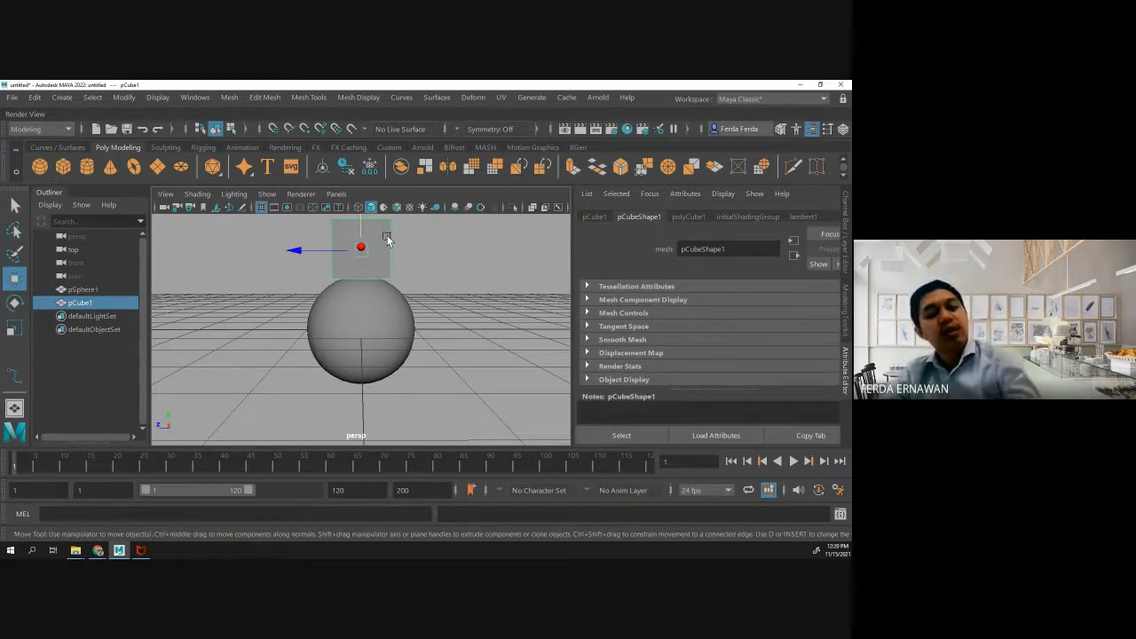
left_click(356, 318, "shift")
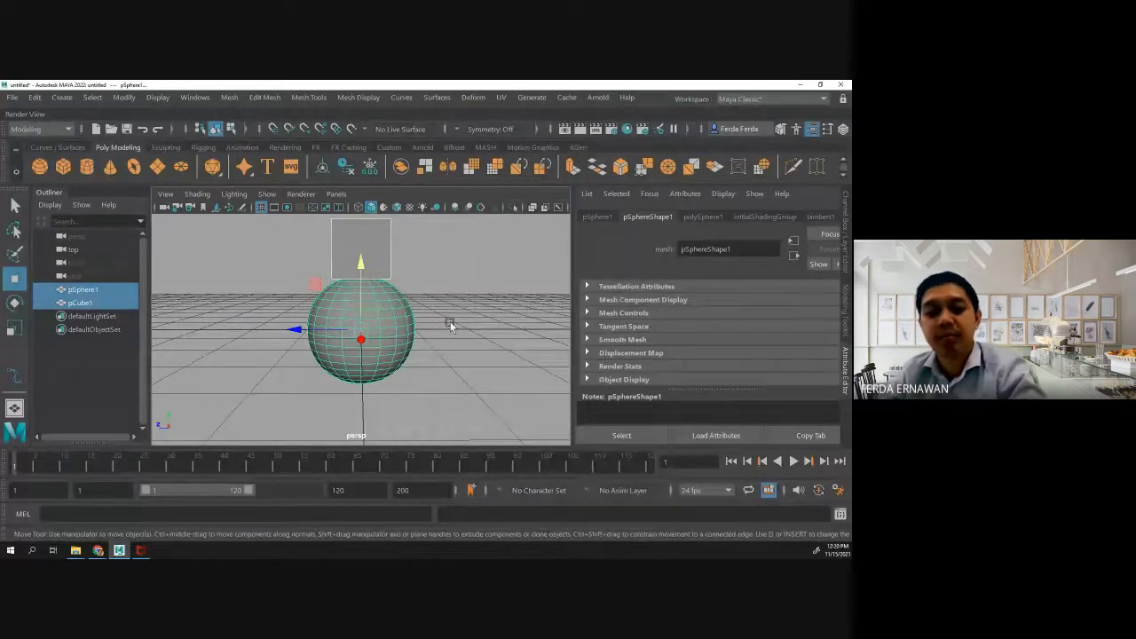
key("p")
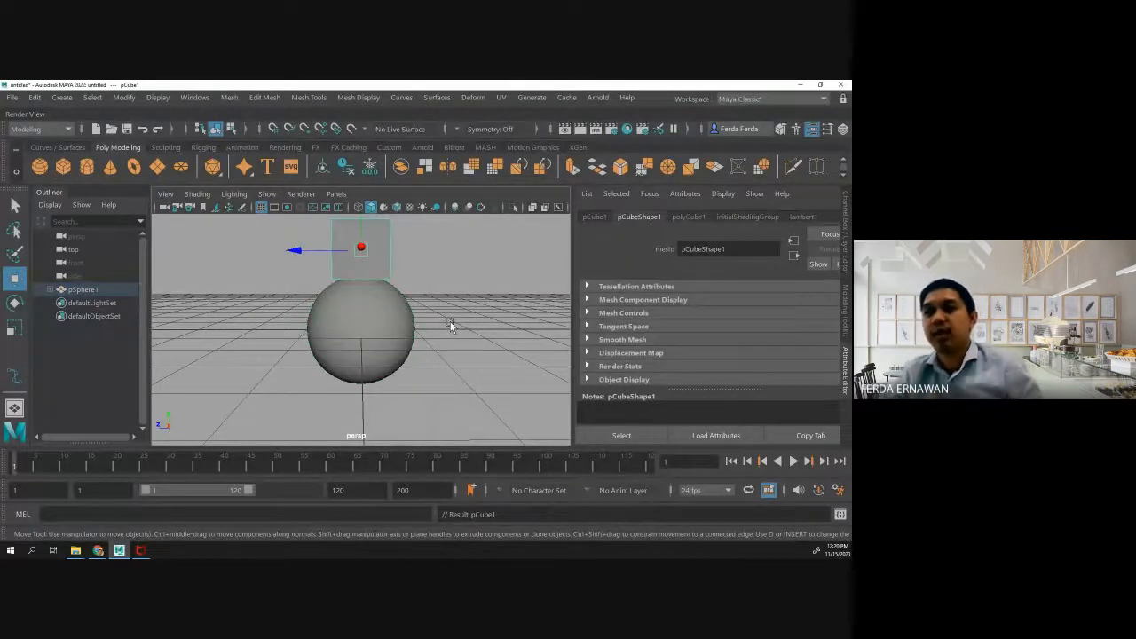
- Move the parent sphere to about -1.32, 0, -0.25 and the child cube alone to about -1.32, 2.47, 2.83
scroll(450, 322, "down", 3)
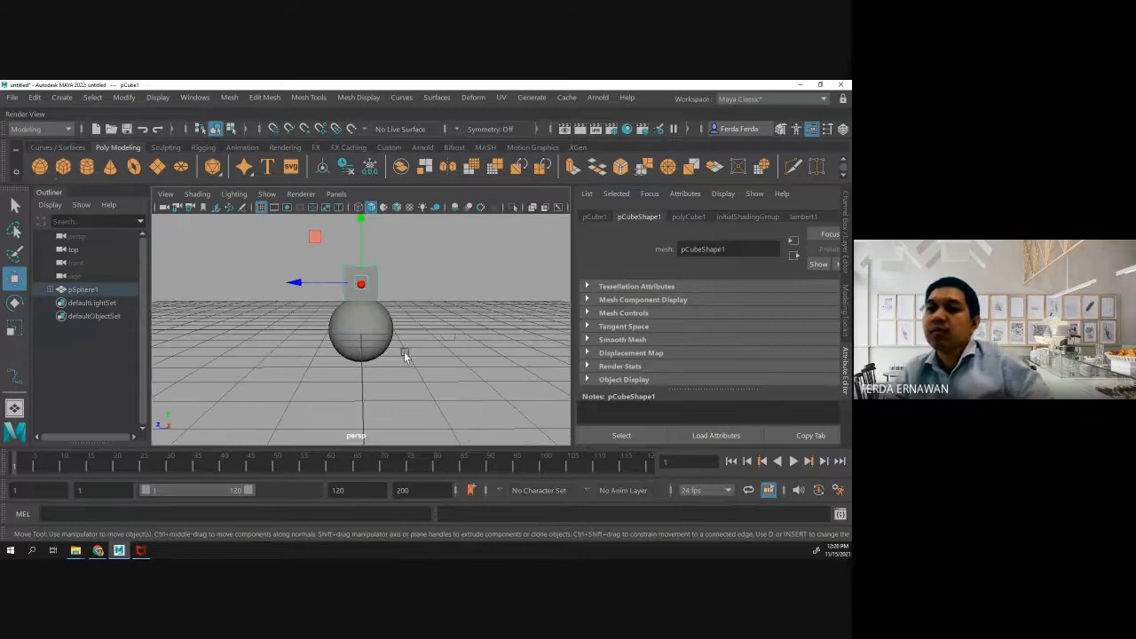
left_click(338, 321)
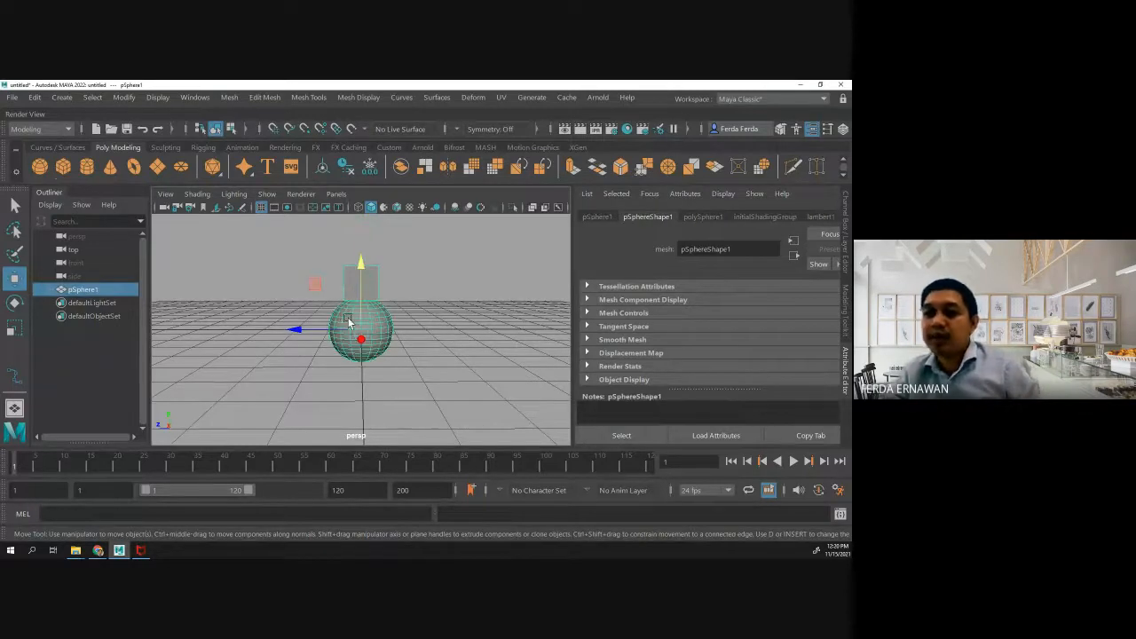
left_click_drag(326, 332, 360, 348)
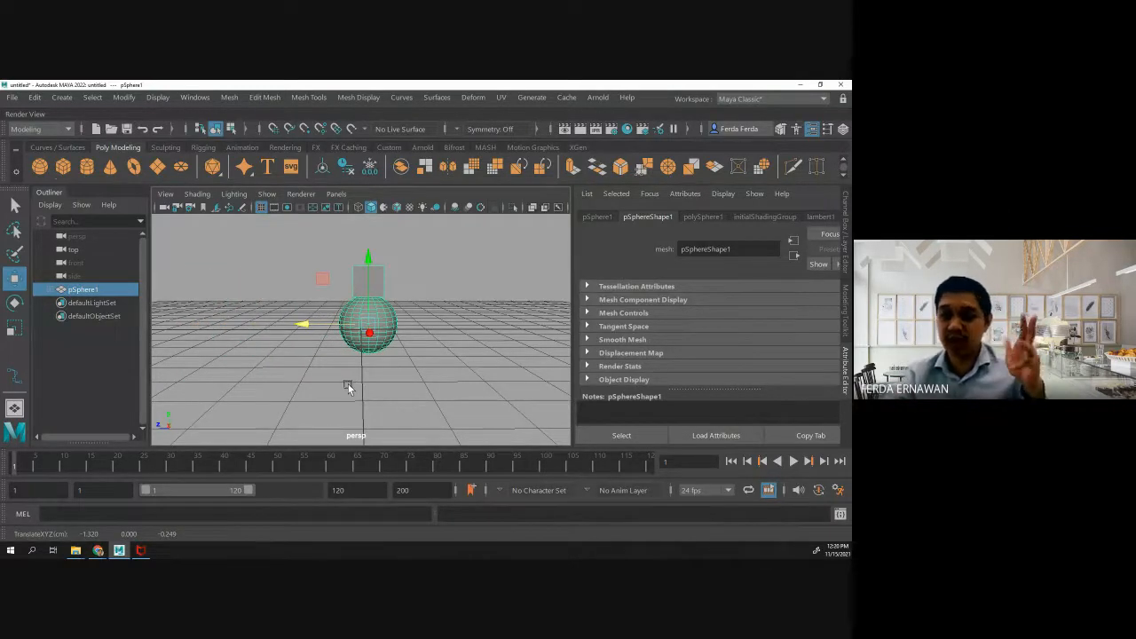
left_click(377, 276)
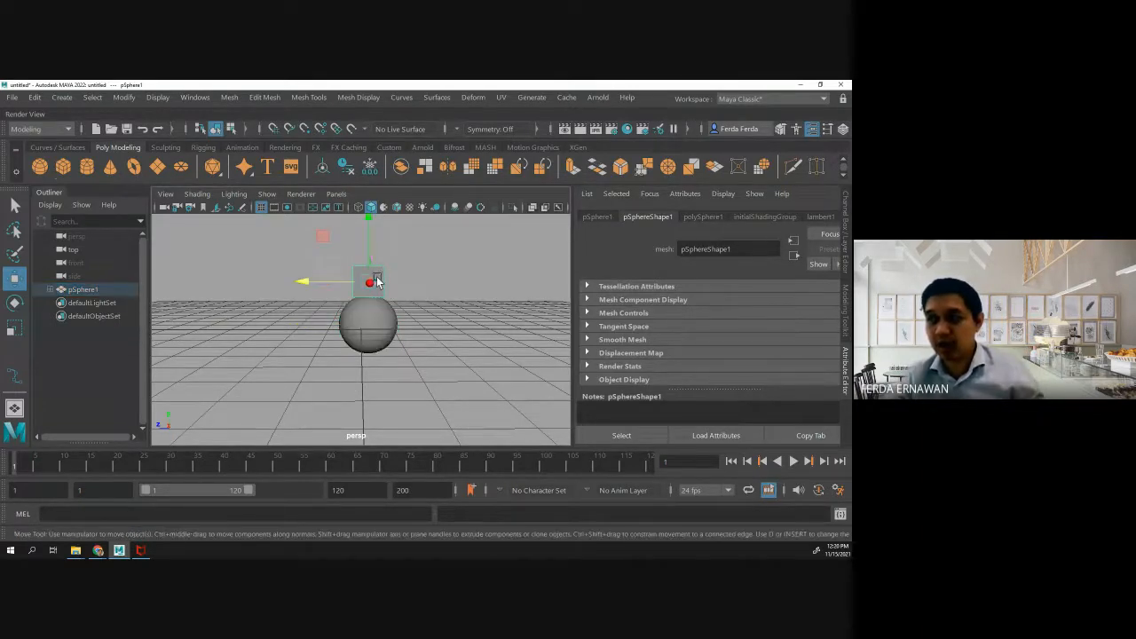
left_click_drag(365, 250, 249, 291)
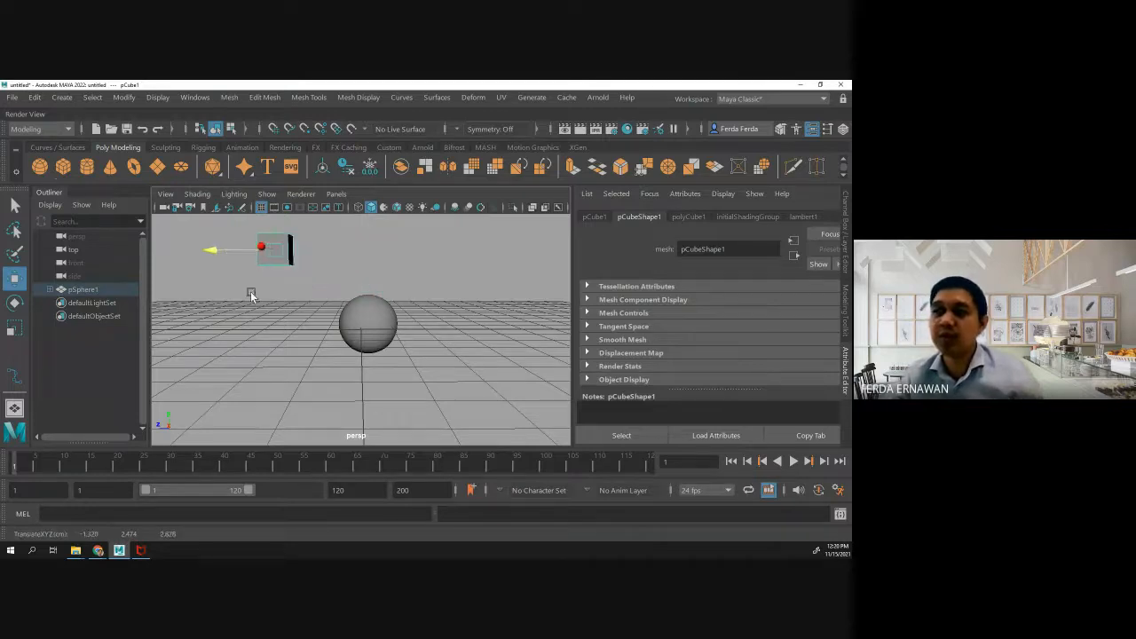
- Move the parent sphere with its child cube along all three axes, leaving the sphere at about 2.32, 0.08, -3.22
left_click(353, 320)
left_click_drag(330, 328, 433, 330)
left_click_drag(504, 333, 535, 375)
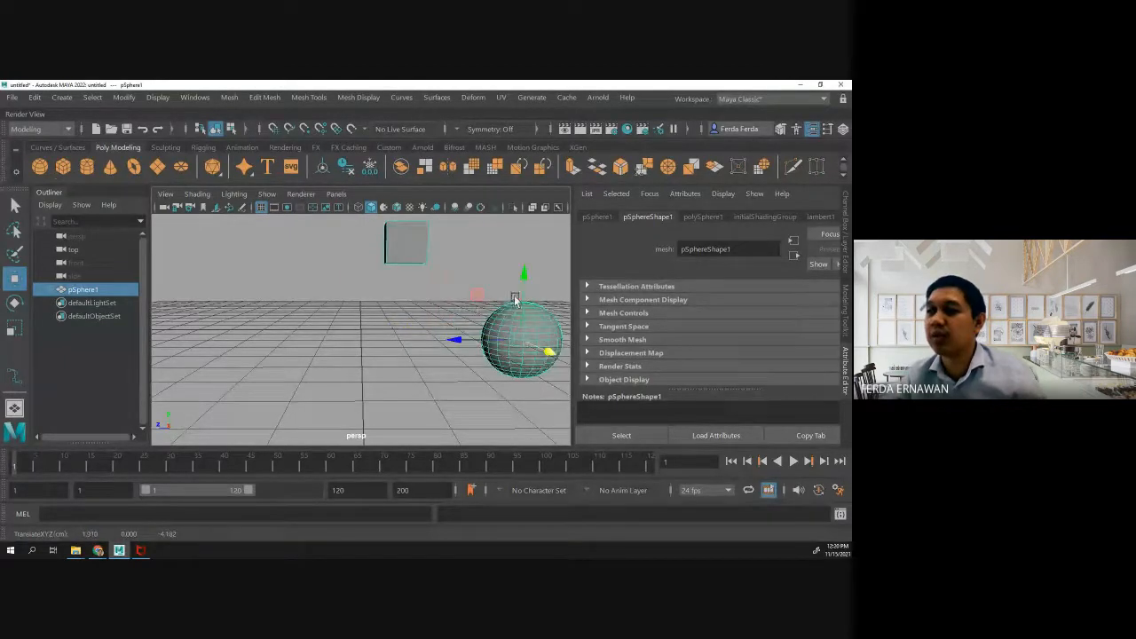
left_click_drag(475, 342, 302, 342)
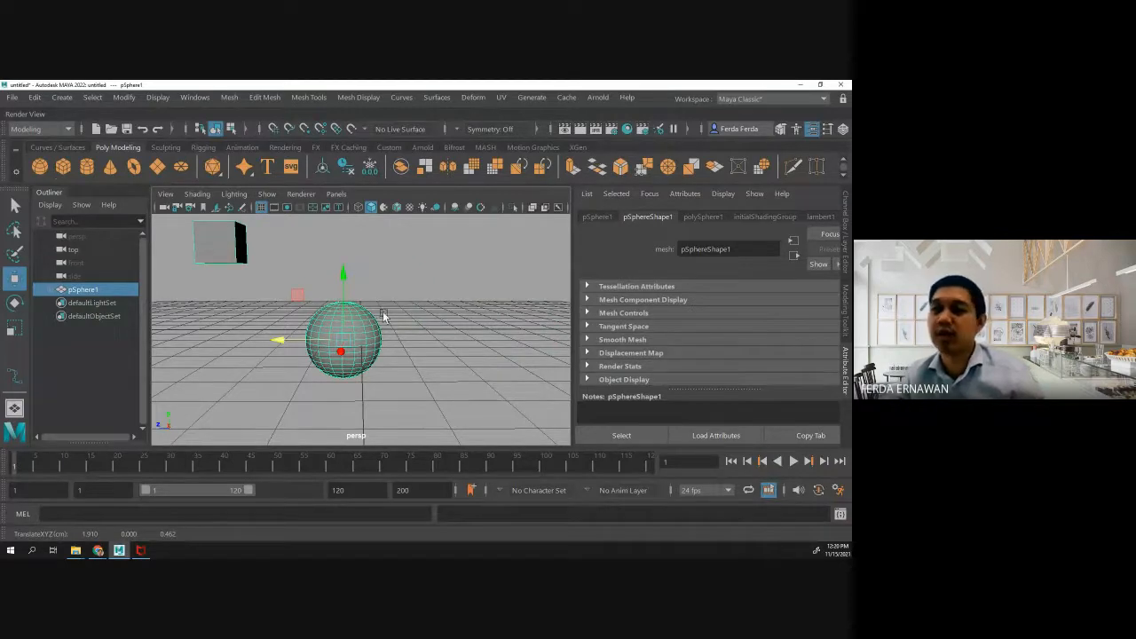
left_click_drag(345, 283, 347, 277)
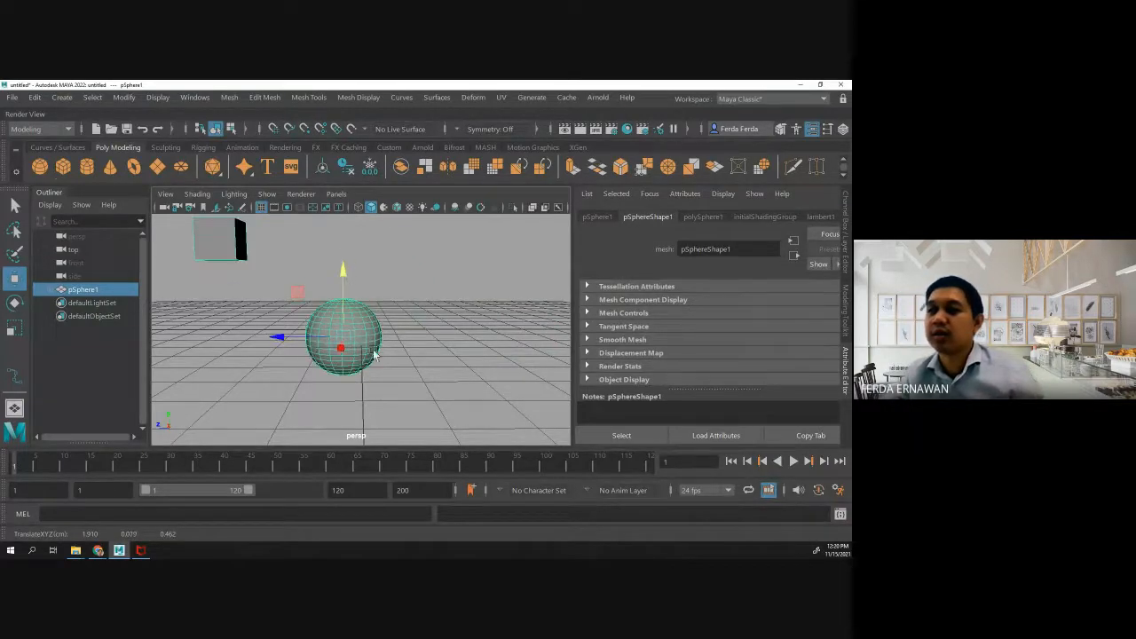
left_click_drag(337, 349, 338, 355)
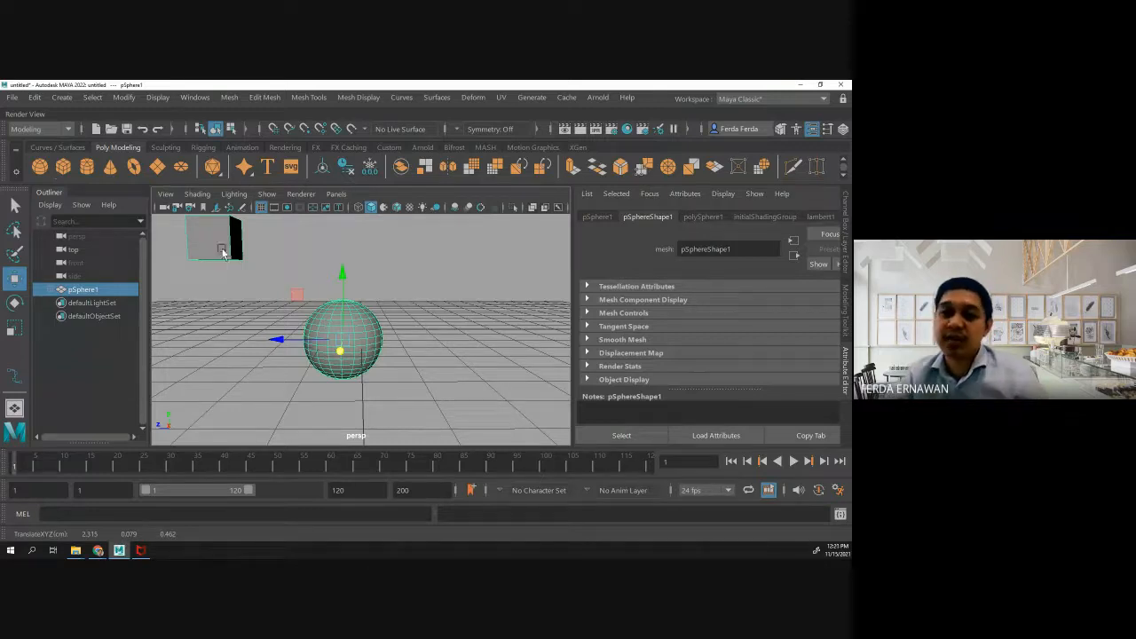
left_click_drag(278, 343, 420, 337)
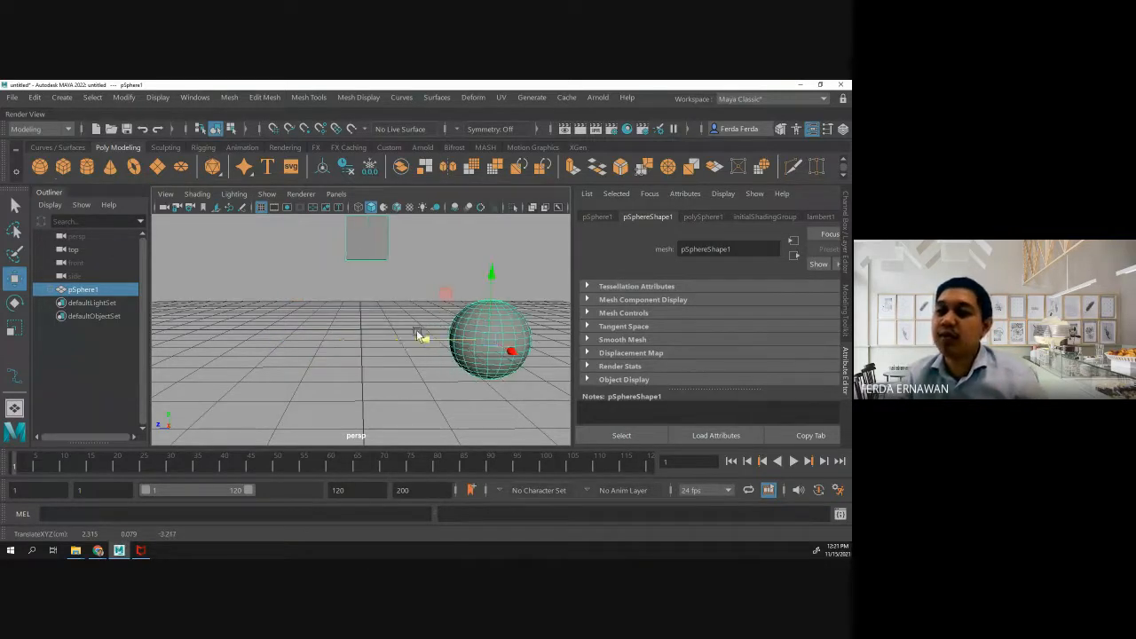
- Move the child cube alone to about 4.38, 2.55, 2.34, leaving the parent sphere in place
left_click(374, 259)
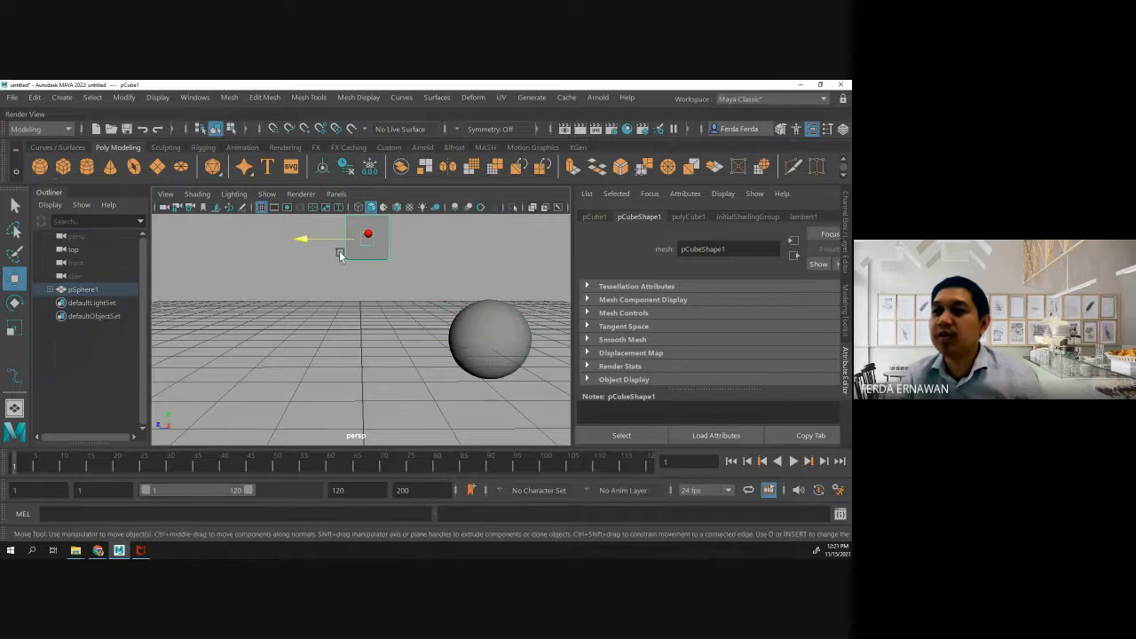
left_click_drag(306, 240, 241, 268)
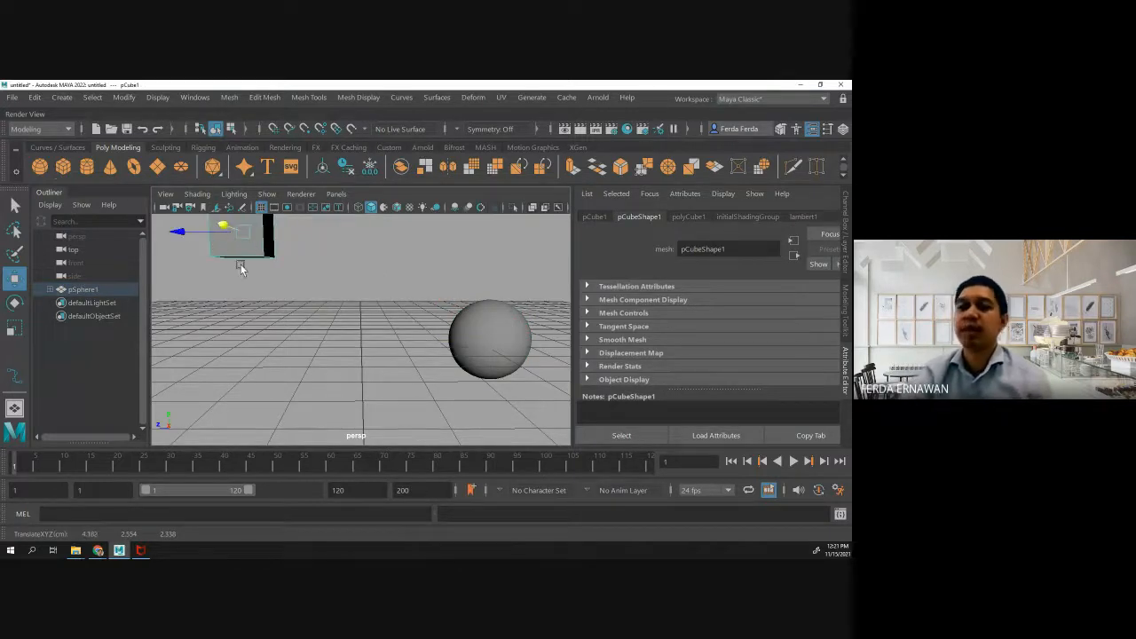
- Delete the parent sphere together with its child cube
scroll(252, 308, "down", 3)
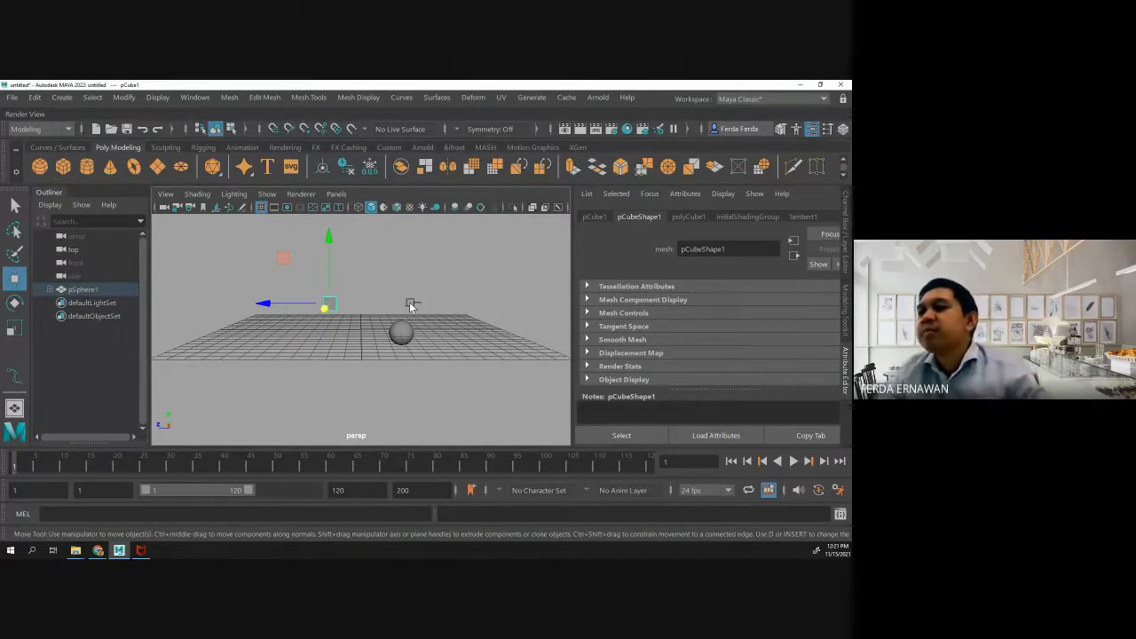
scroll(409, 312, "down", 4)
scroll(409, 313, "up", 5)
left_click_drag(426, 330, 486, 371)
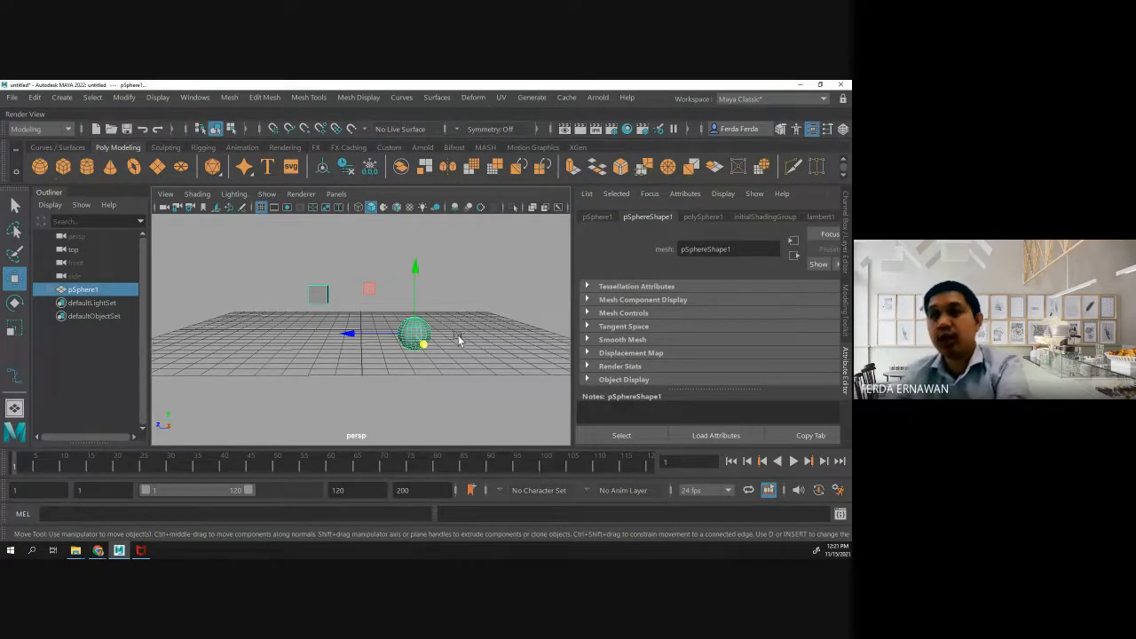
key("Delete")
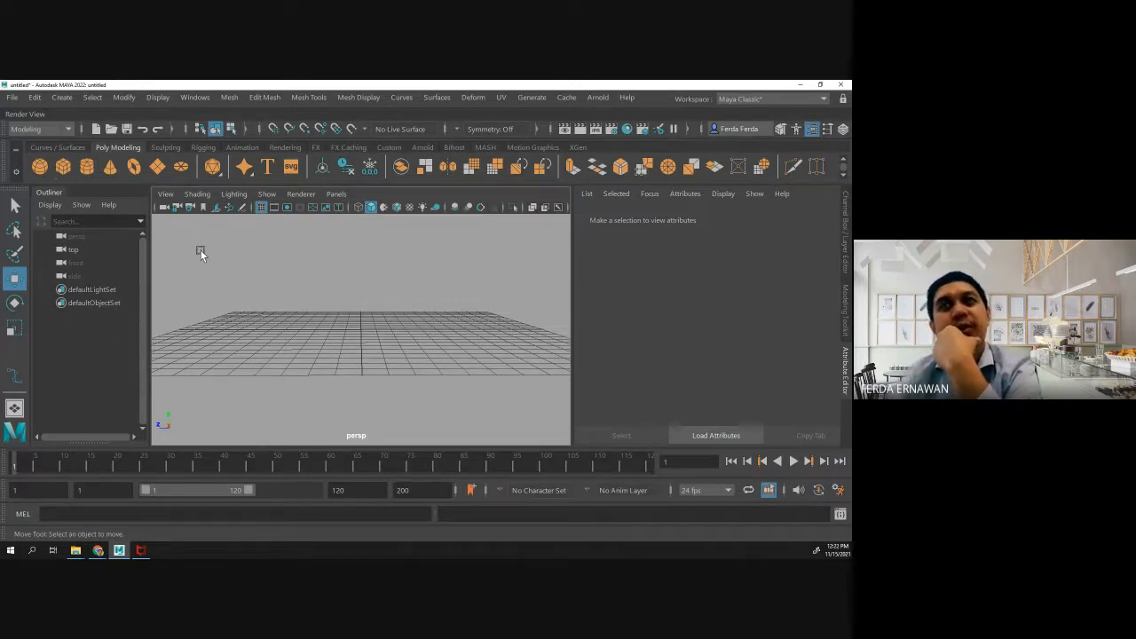
- Create a new polygon sphere and polygon cube, and raise the cube onto the top of the sphere
left_click(40, 167)
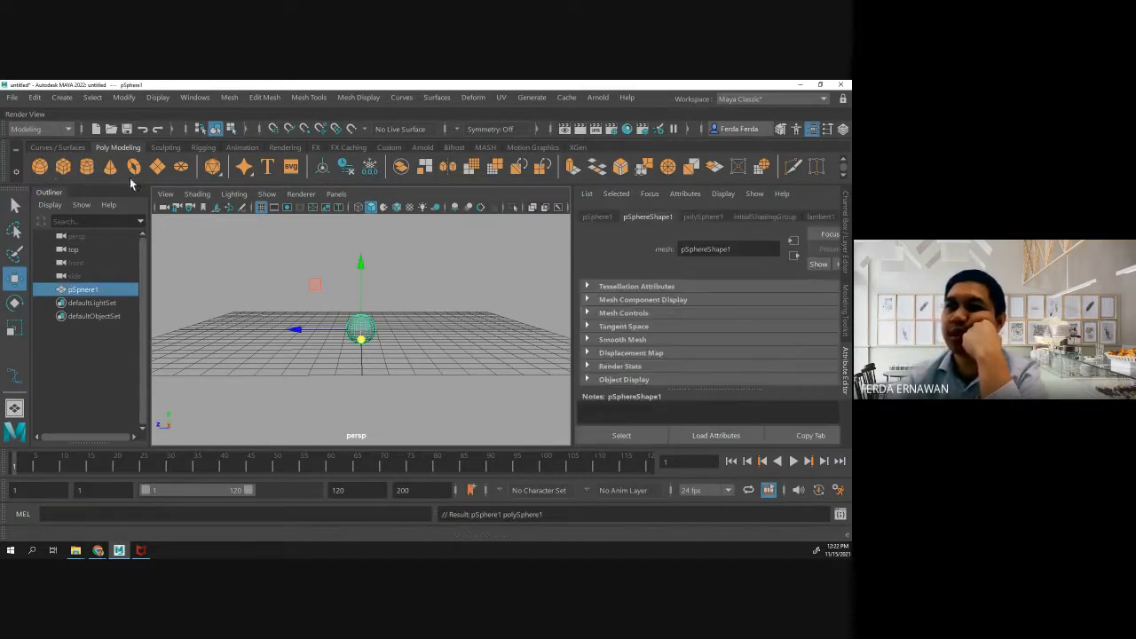
left_click(67, 168)
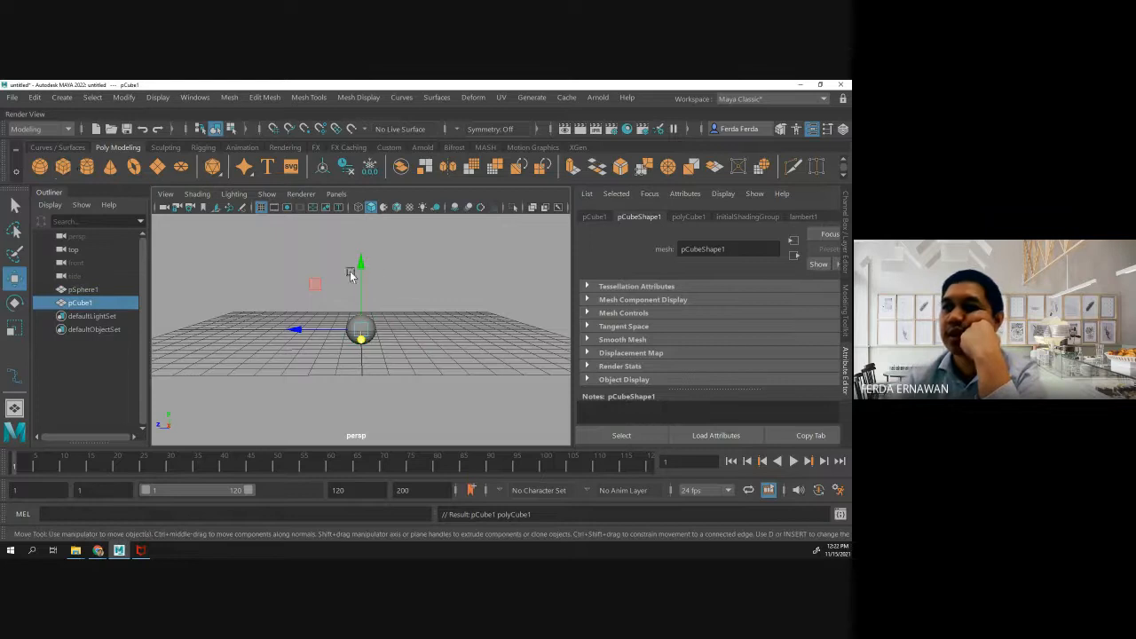
left_click_drag(358, 274, 358, 253)
left_click_drag(304, 404, 362, 410, "alt")
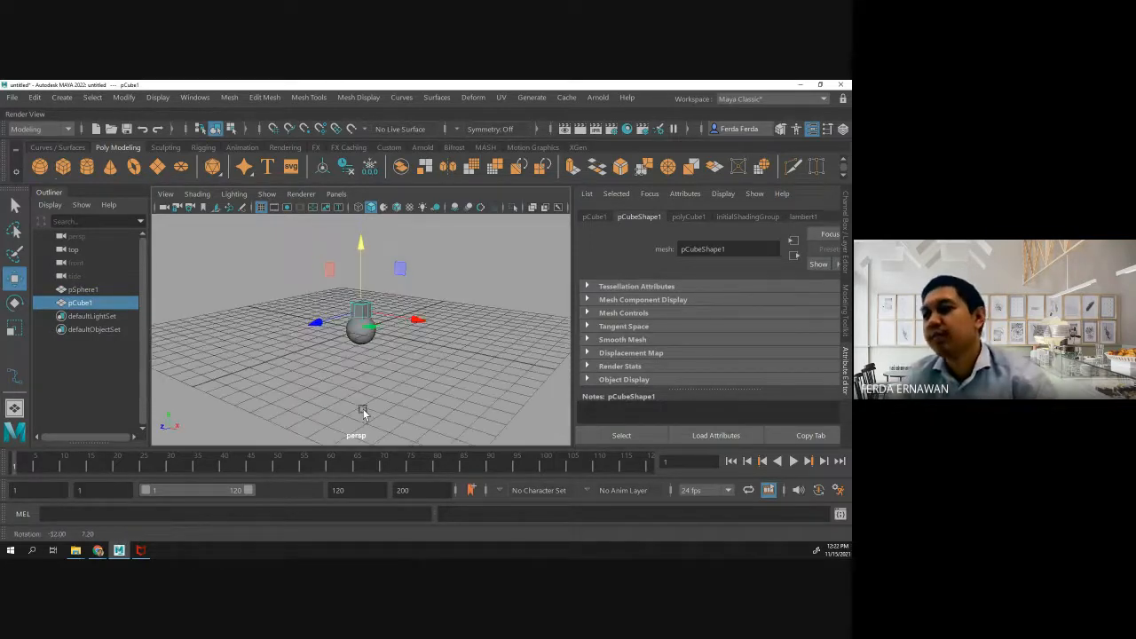
scroll(353, 356, "up", 6)
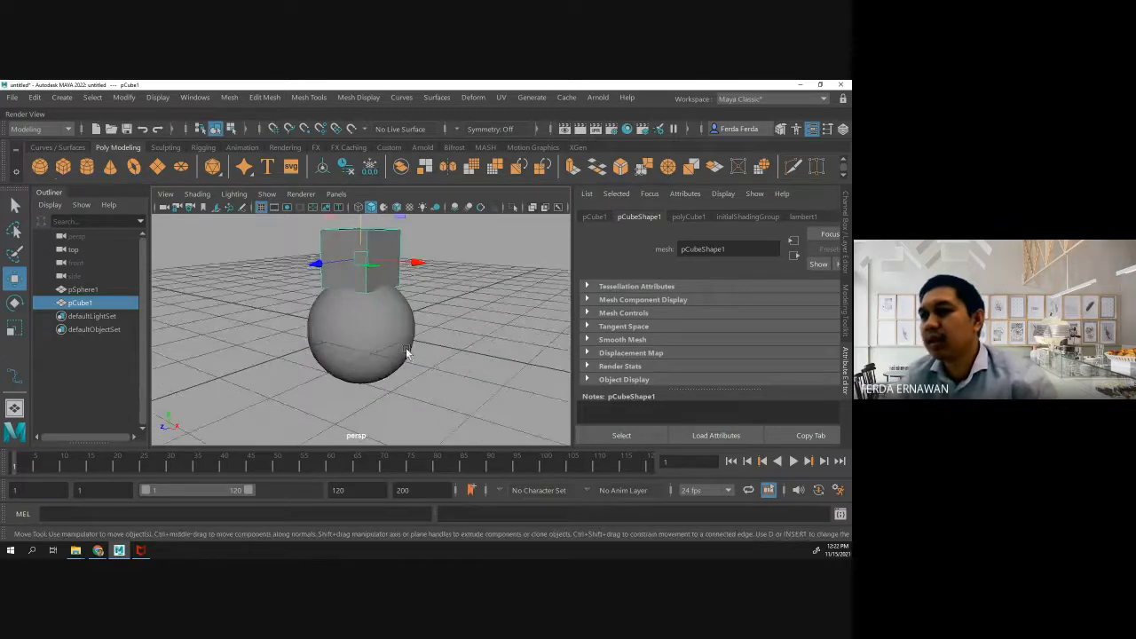
- Parent the new cube to the new sphere, picking the cube first and the sphere second
left_click(458, 302)
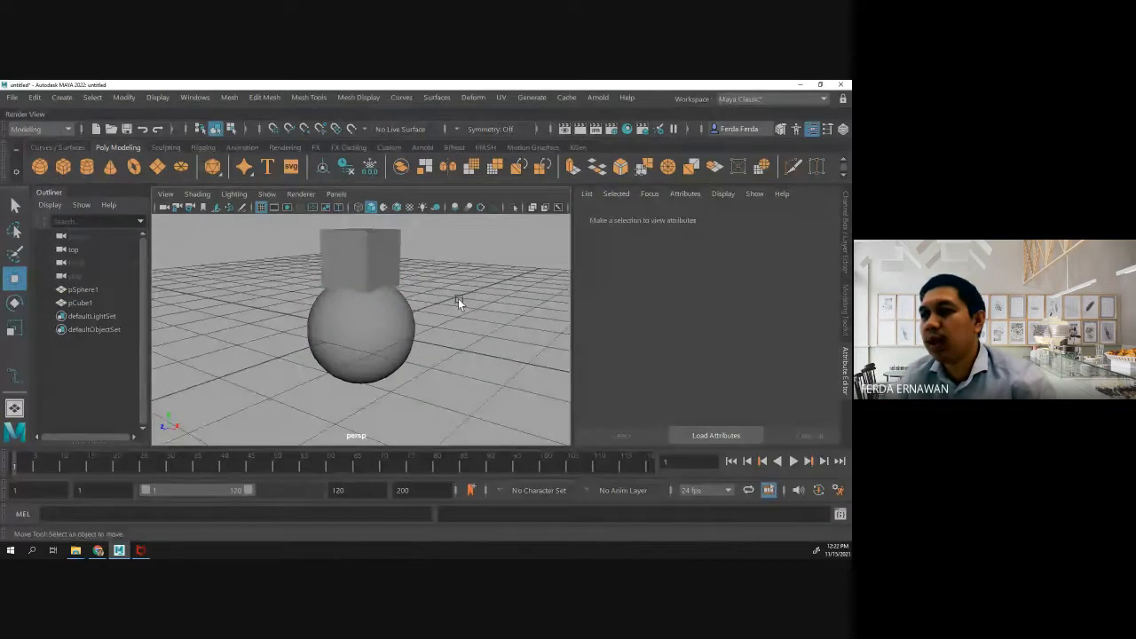
left_click(360, 257)
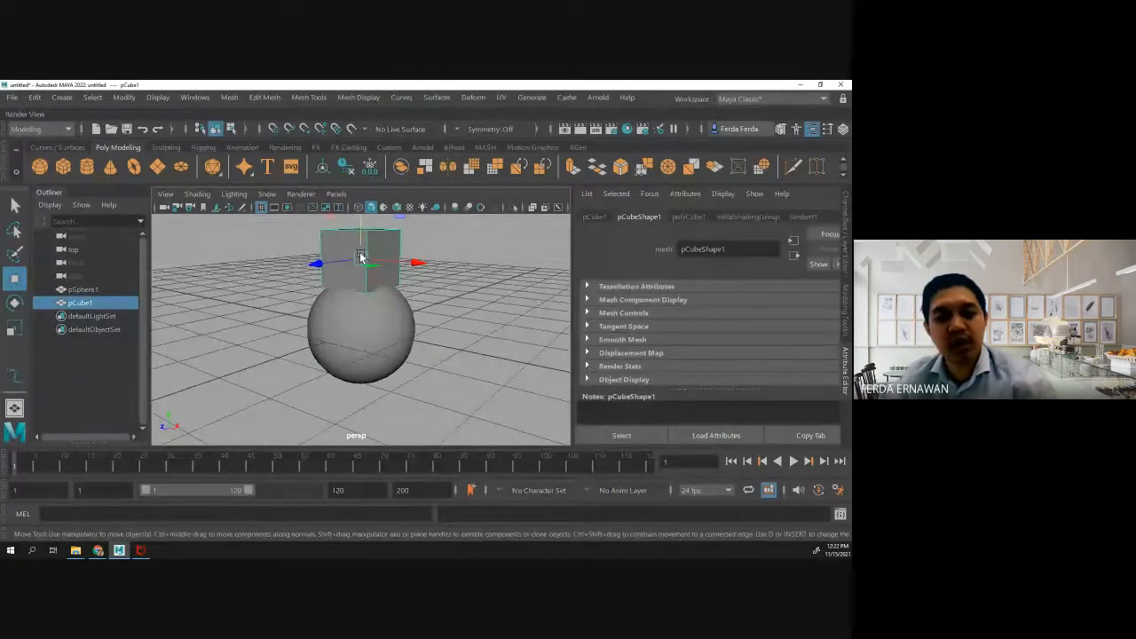
left_click(357, 328, "shift")
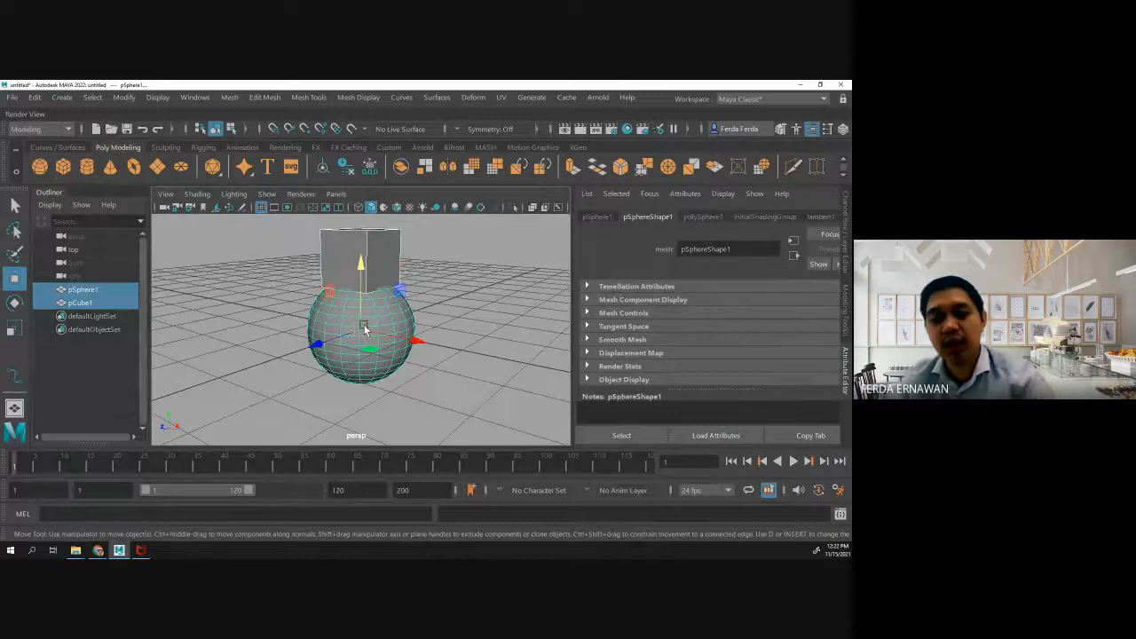
key("p")
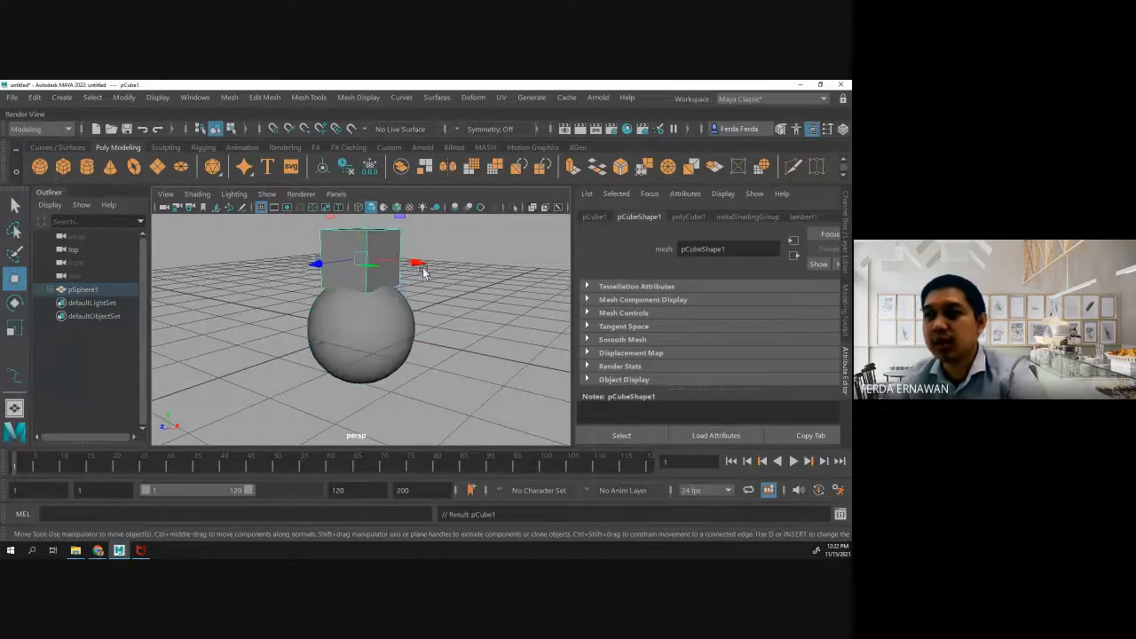
- Move the new parent sphere with its child cube along X and Z to about 0.50, 0, 1.59
left_click(381, 335)
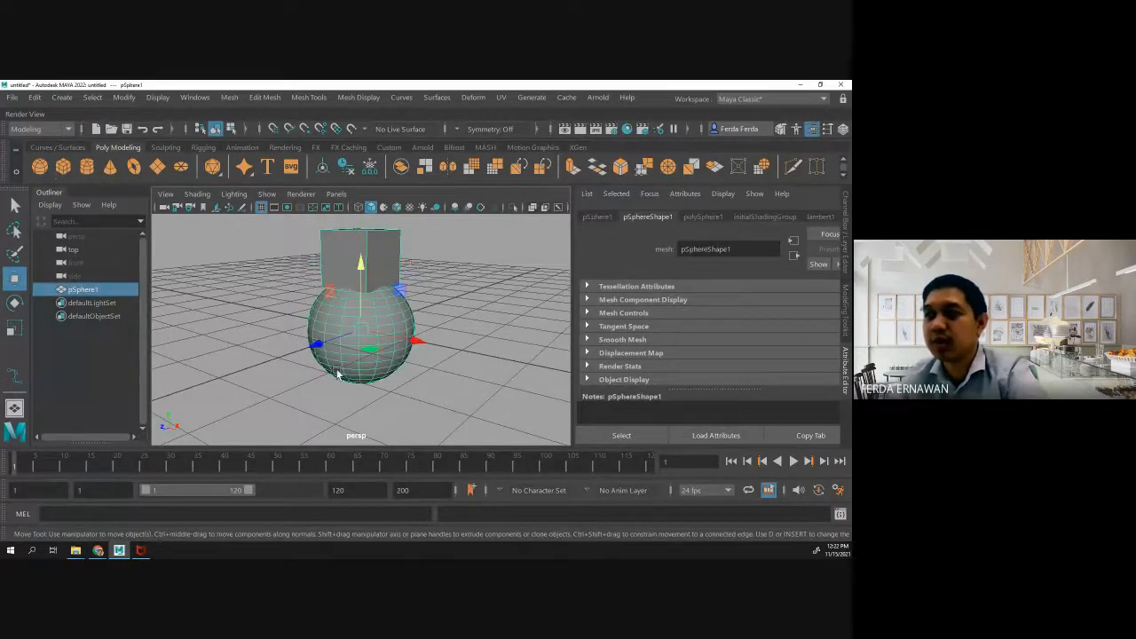
left_click(466, 351)
left_click(371, 341)
left_click_drag(417, 343, 272, 300)
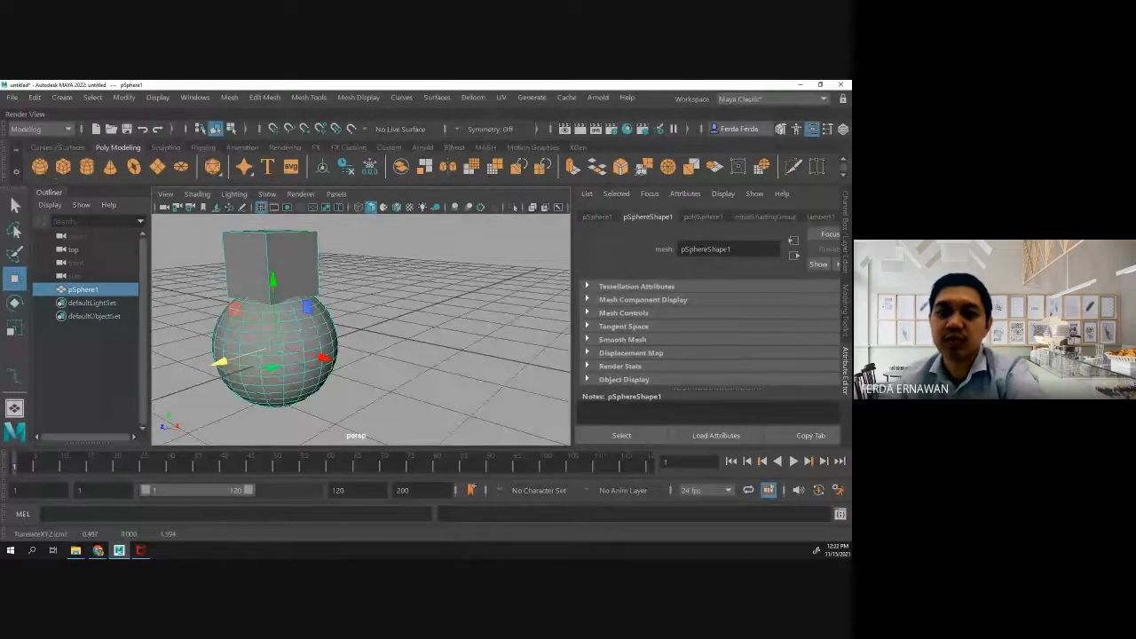
- Select both the sphere and the cube and delete them to empty the scene
key("alt+Tab")
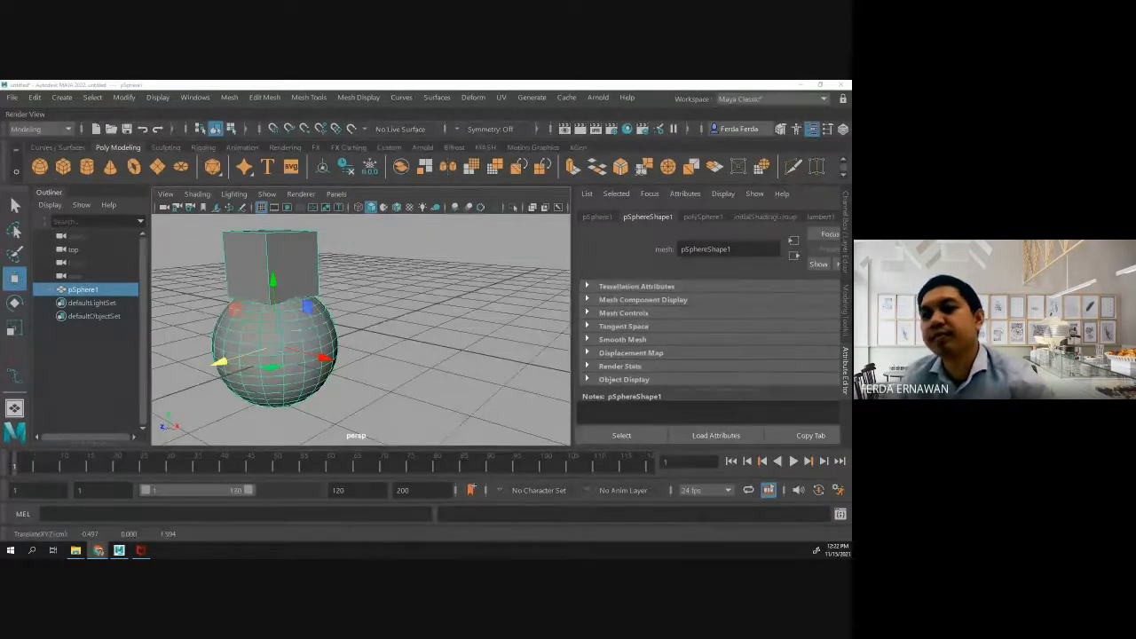
scroll(236, 345, "down", 5)
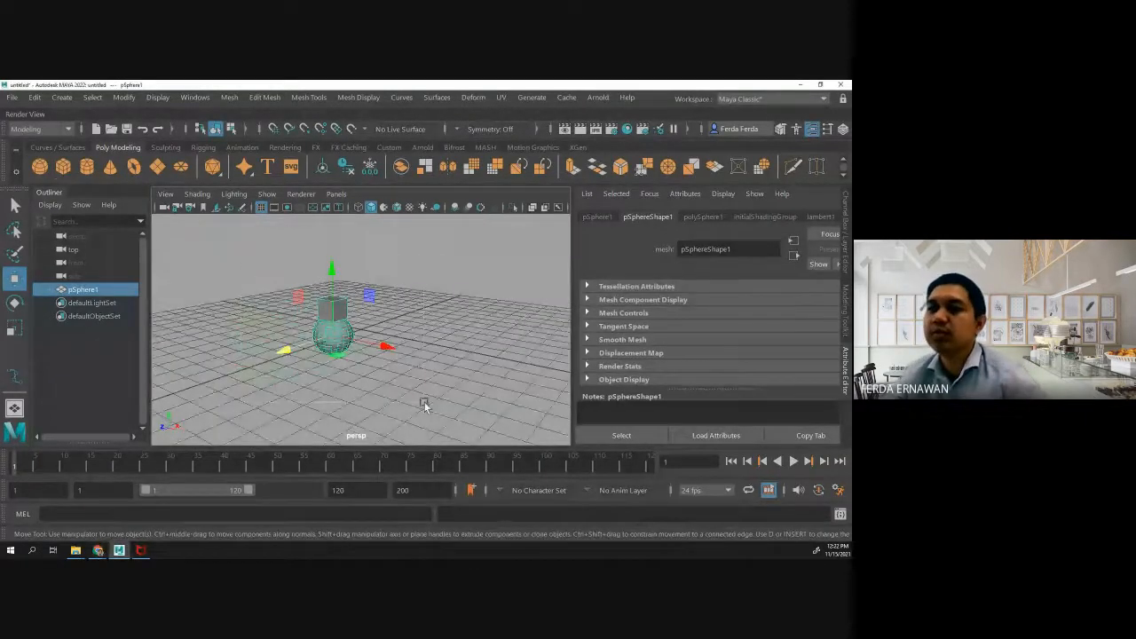
left_click_drag(424, 406, 426, 408)
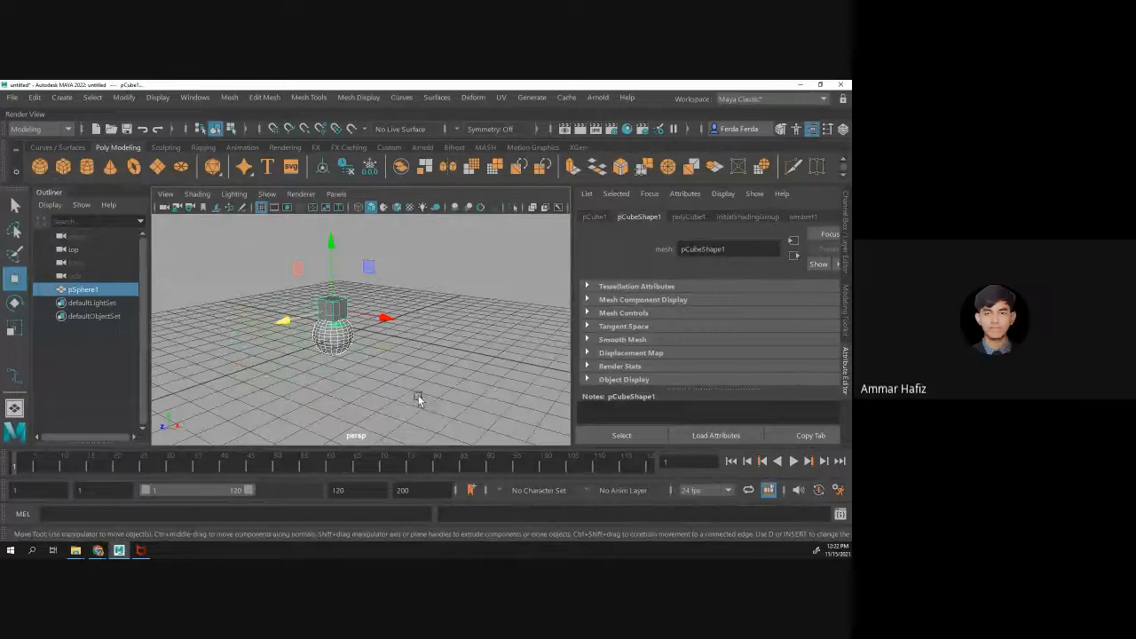
key("Delete")
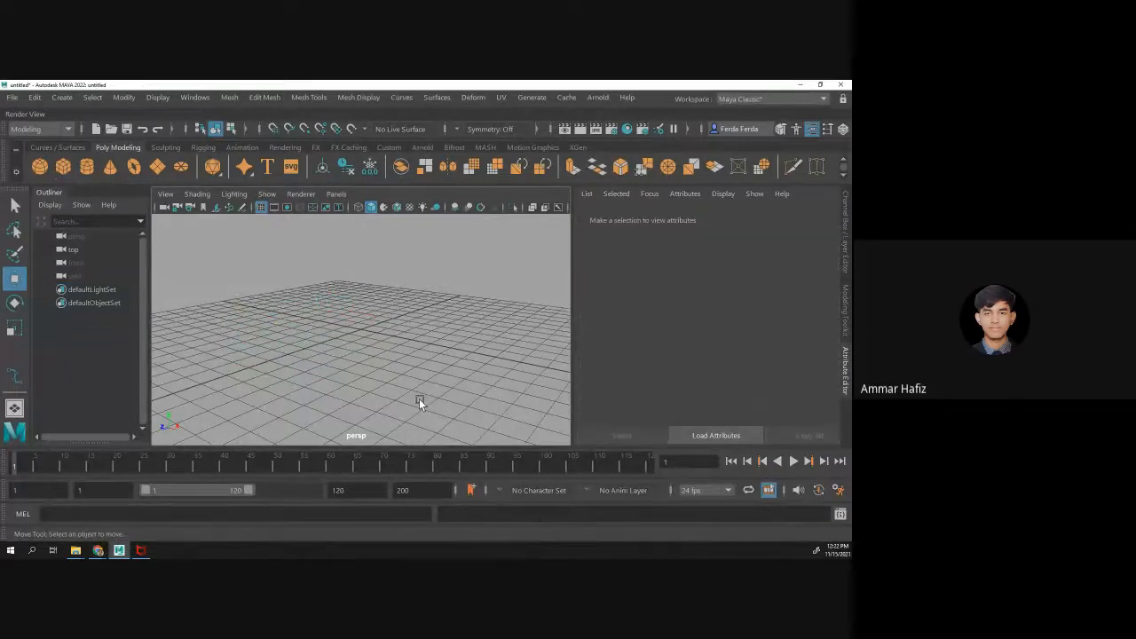
- Create a polygon plane at the origin and scale it uniformly to about 24.27 so it covers the grid
left_click(166, 146)
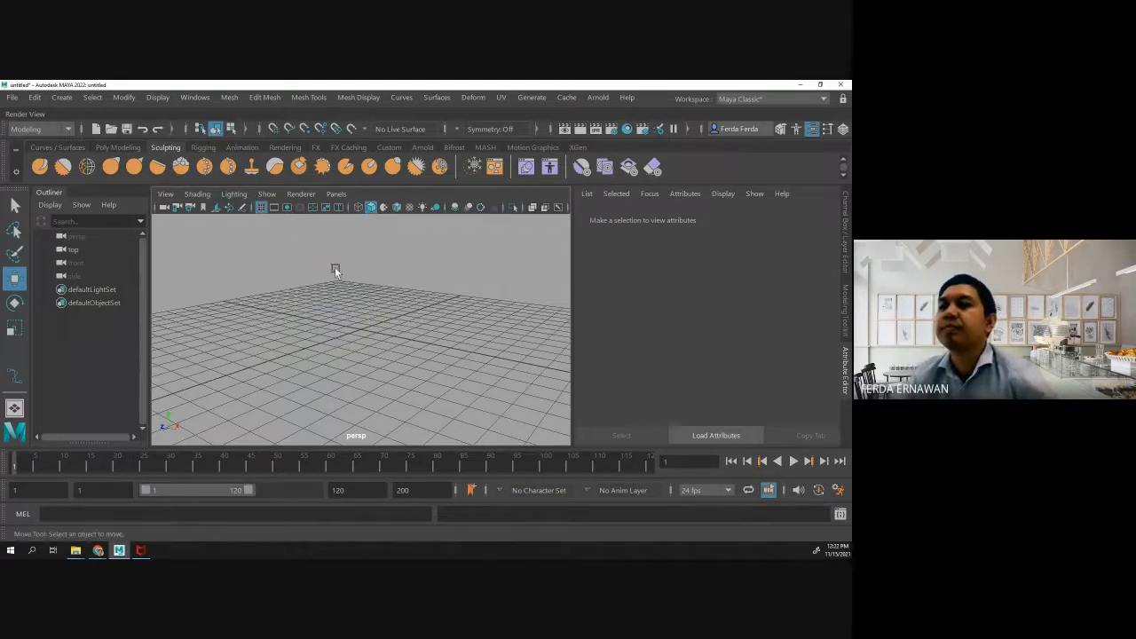
left_click_drag(360, 325, 287, 376, "alt")
scroll(360, 330, "down", 5)
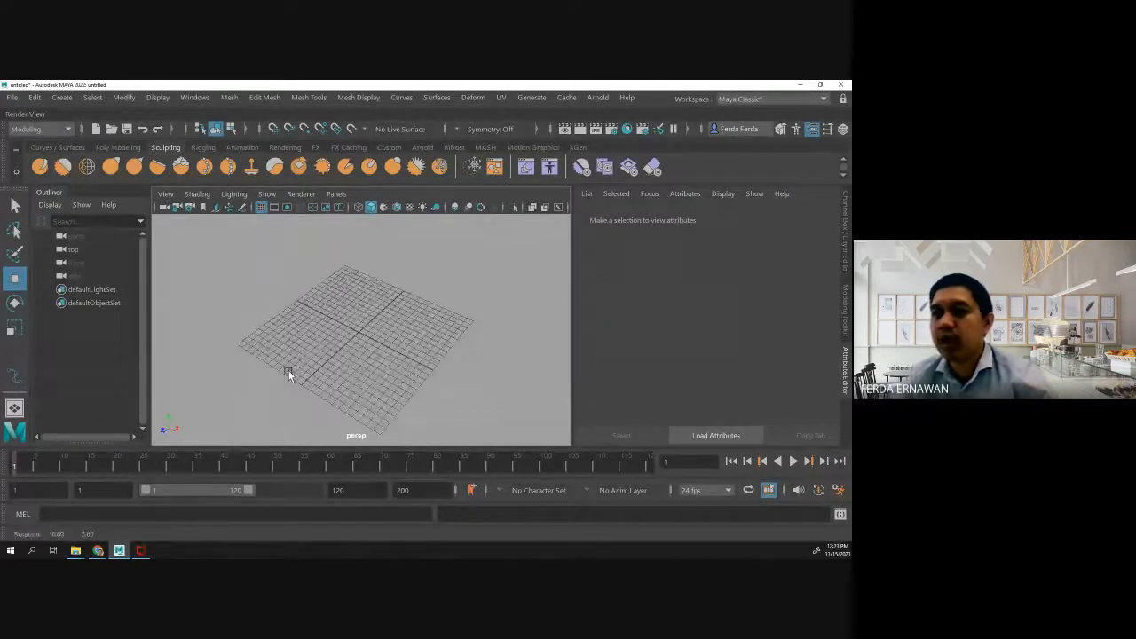
left_click(118, 147)
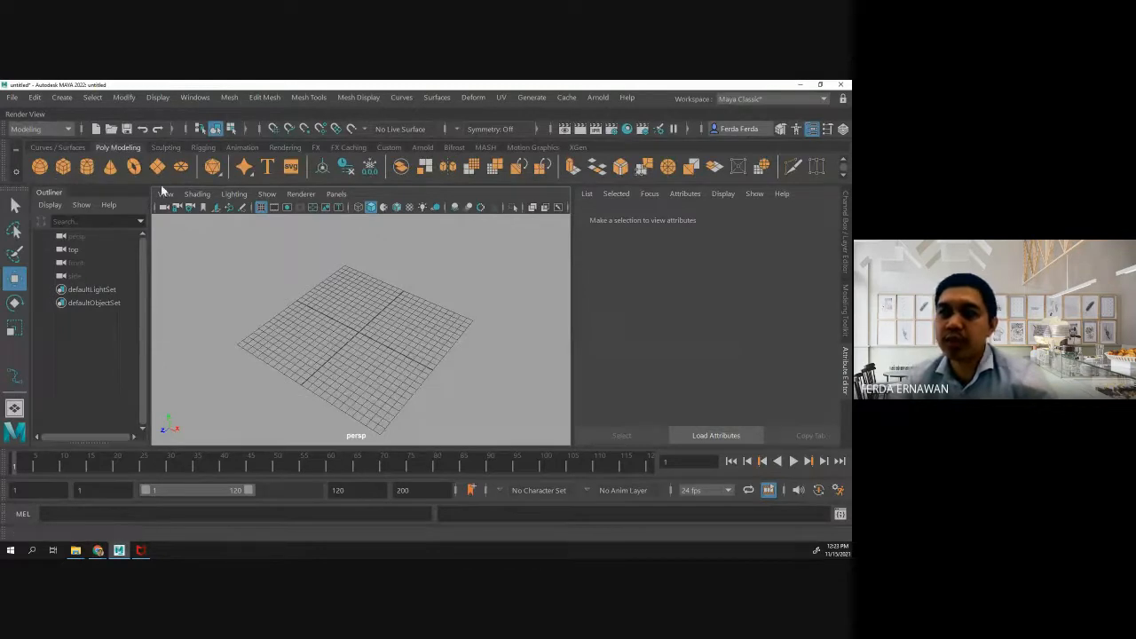
left_click(157, 169)
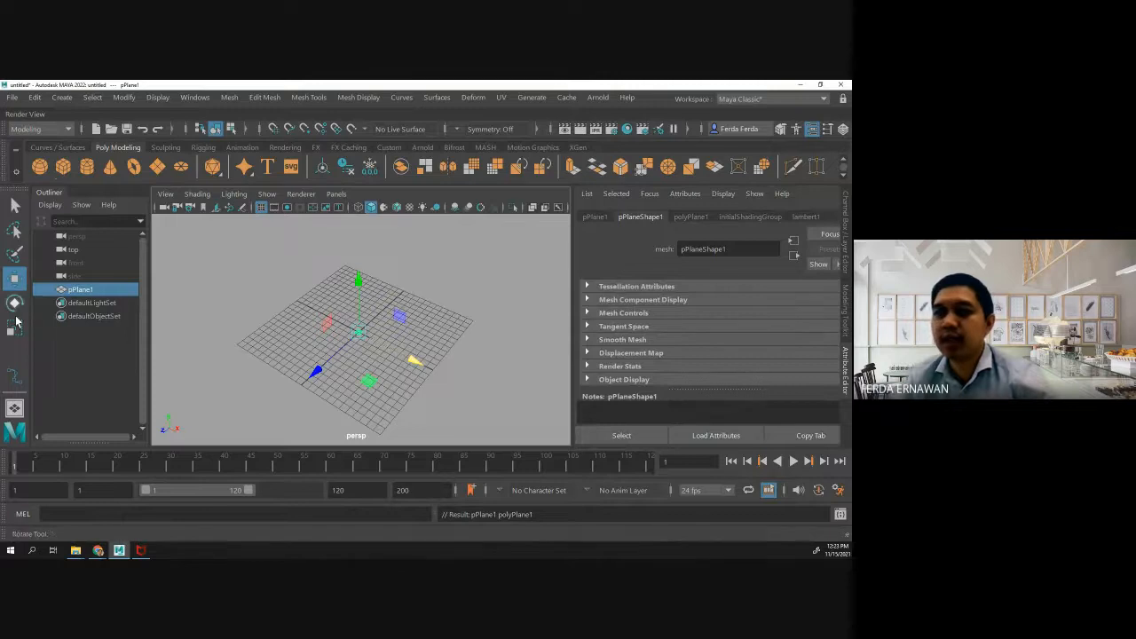
key("r")
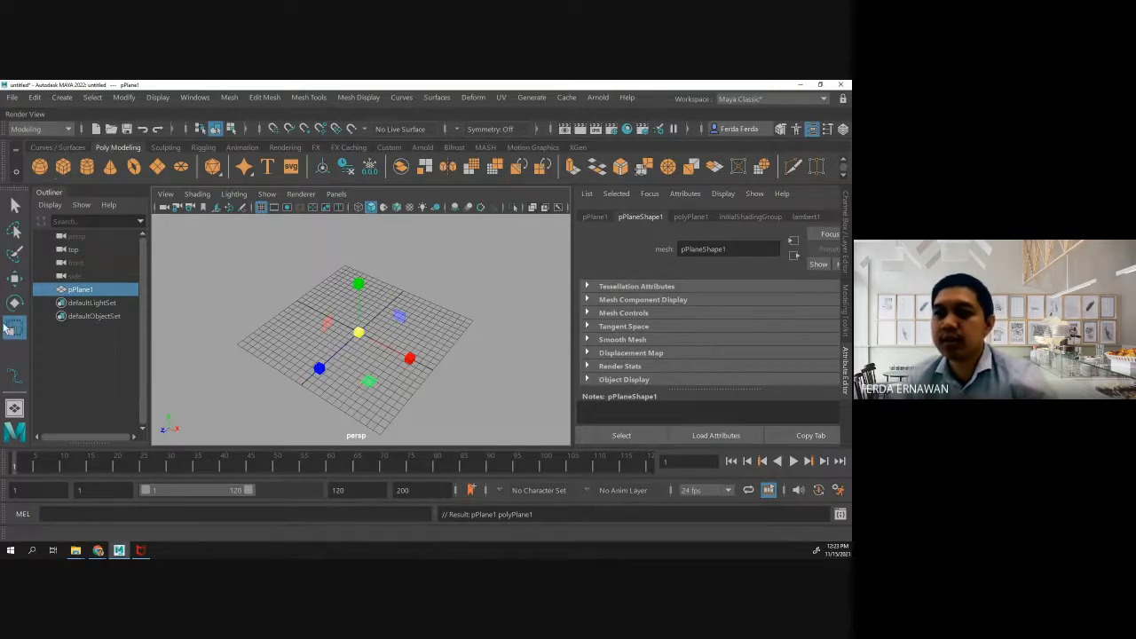
left_click_drag(361, 336, 477, 379)
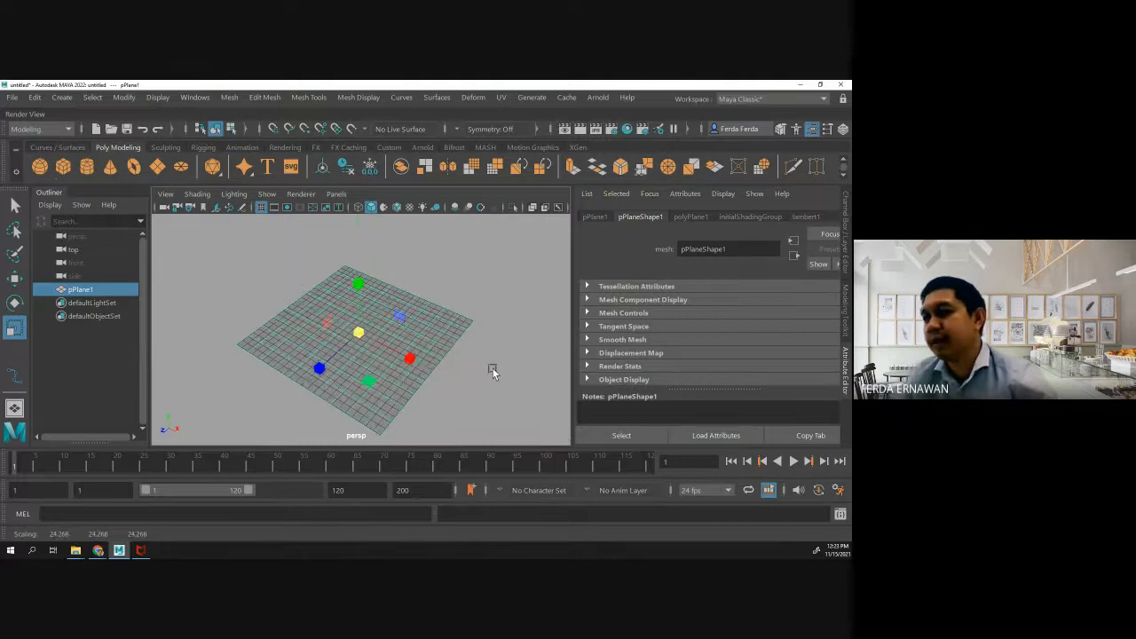
- Set both the width and height subdivisions of the plane to 100
left_click(512, 357)
left_click(370, 323)
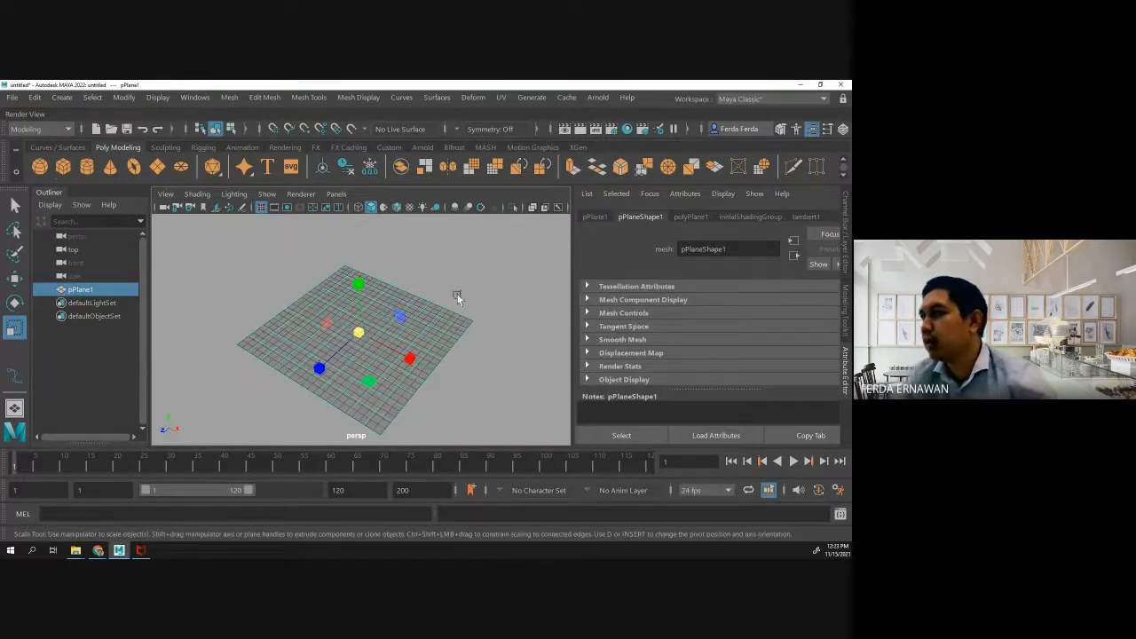
left_click(846, 243)
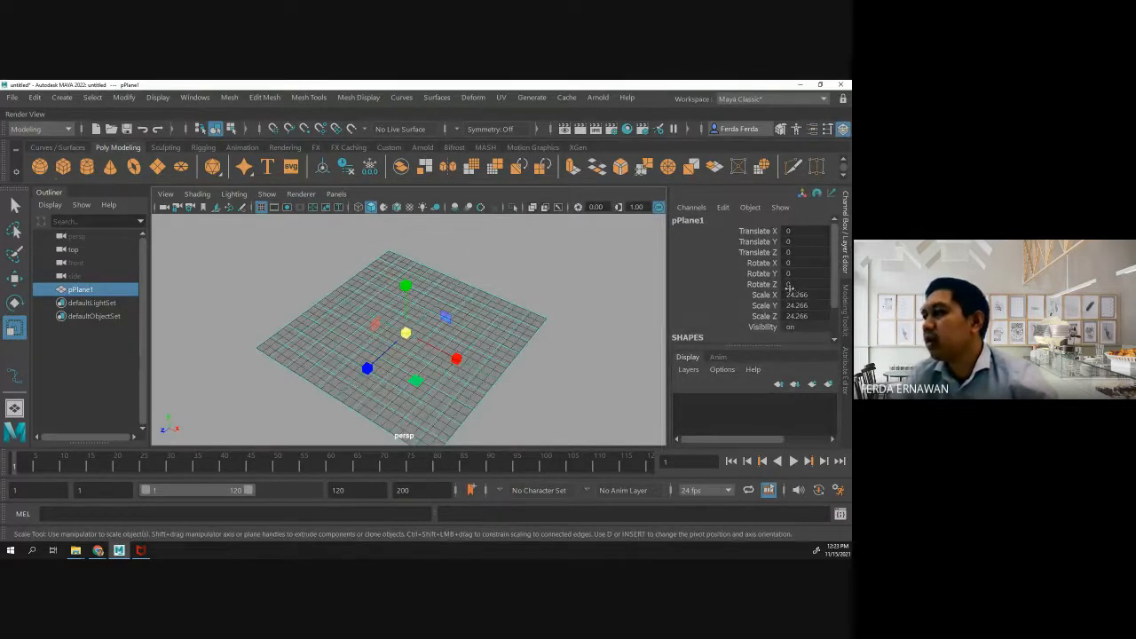
scroll(769, 312, "down", 1)
left_click(699, 328)
scroll(790, 300, "down", 1)
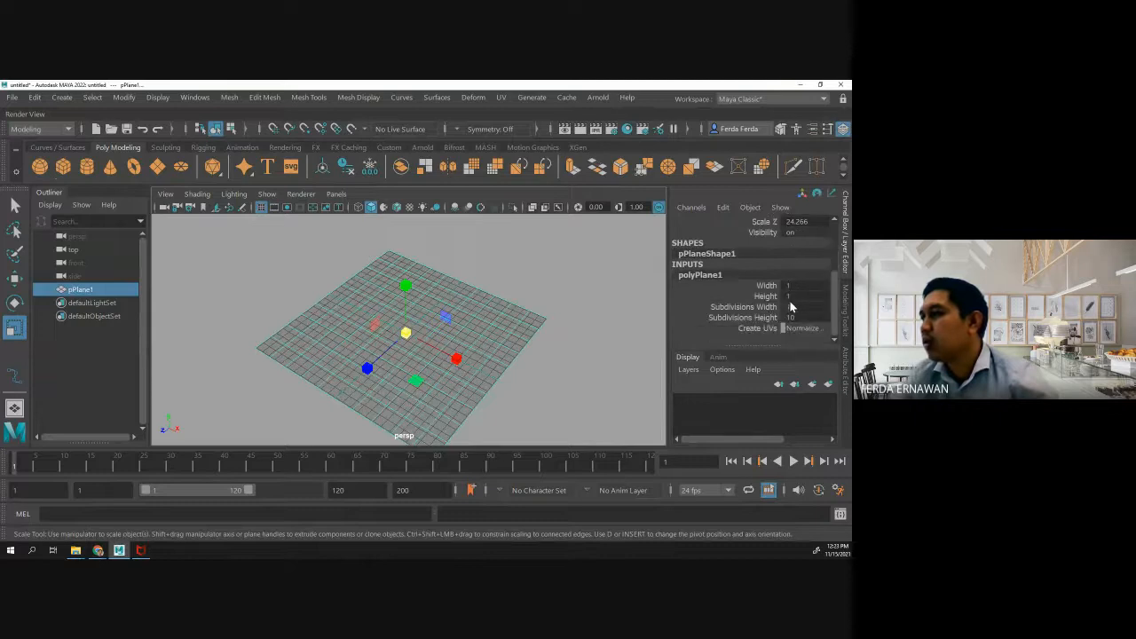
scroll(802, 272, "up", 1)
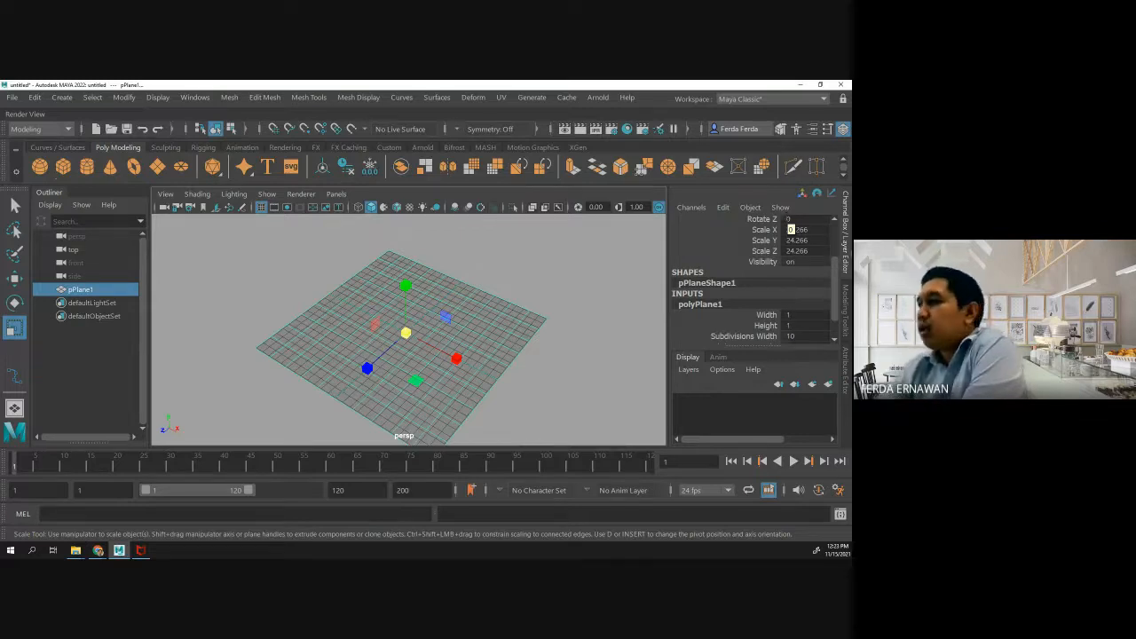
scroll(797, 289, "down", 1)
scroll(797, 289, "up", 1)
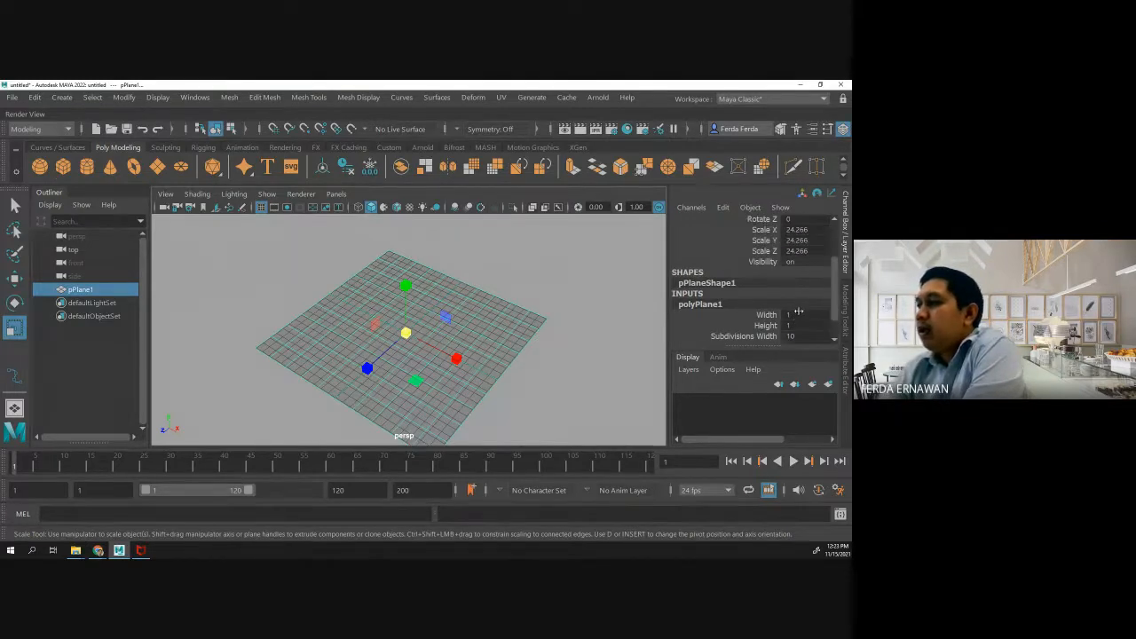
scroll(797, 312, "down", 1)
left_click_drag(790, 307, 802, 317)
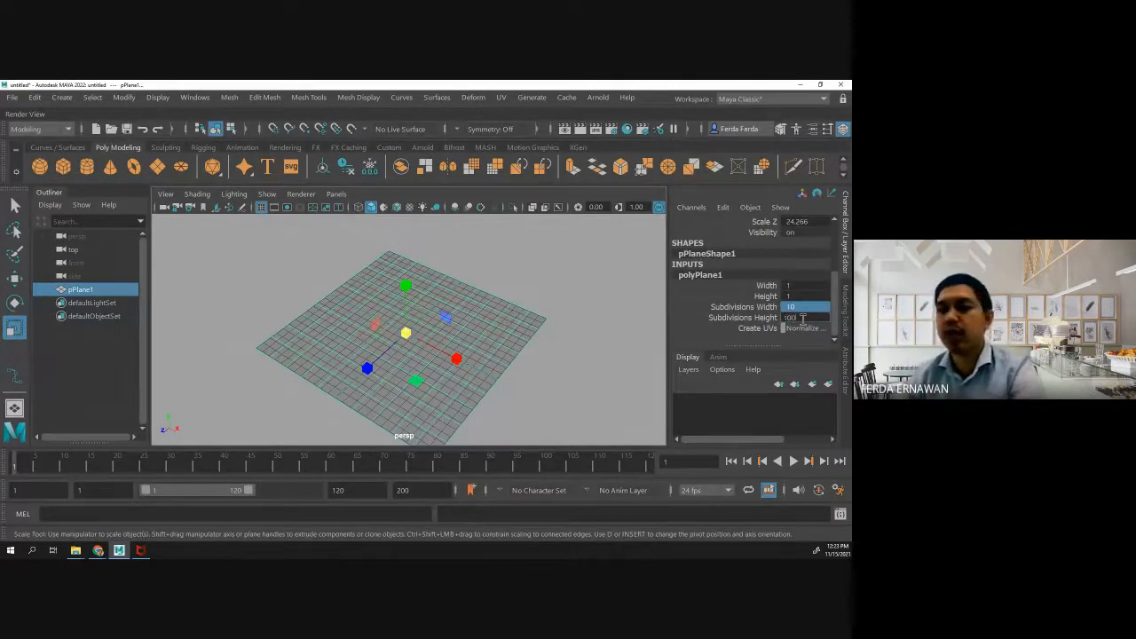
type("100")
key("Return")
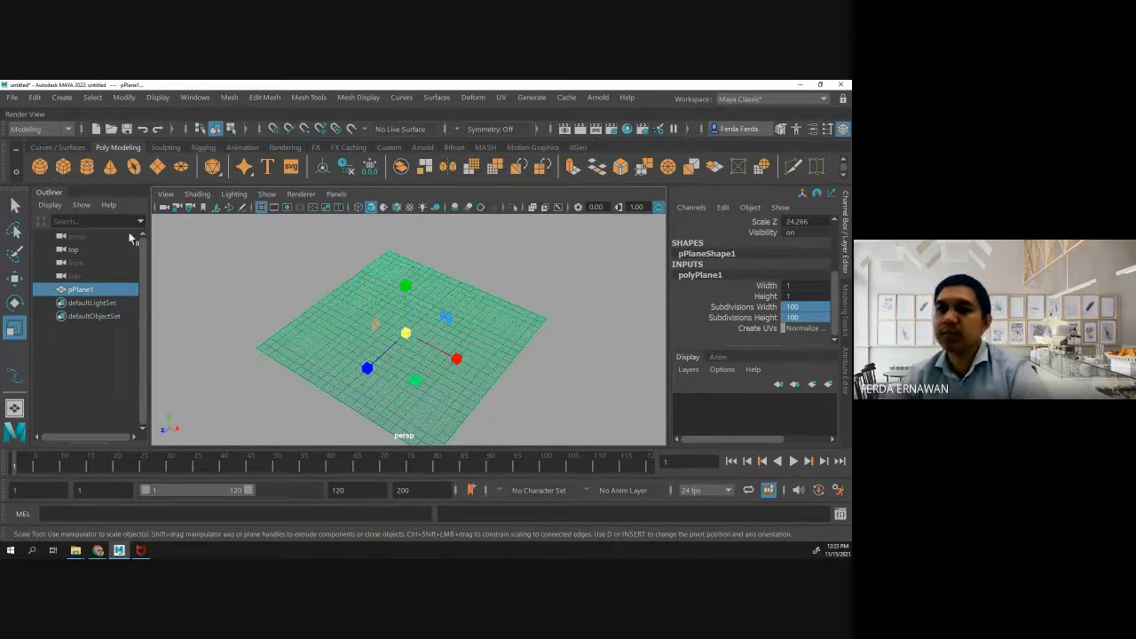
- Select the plane and activate the Foamy sculpting tool on its surface
left_click(14, 205)
left_click(264, 326)
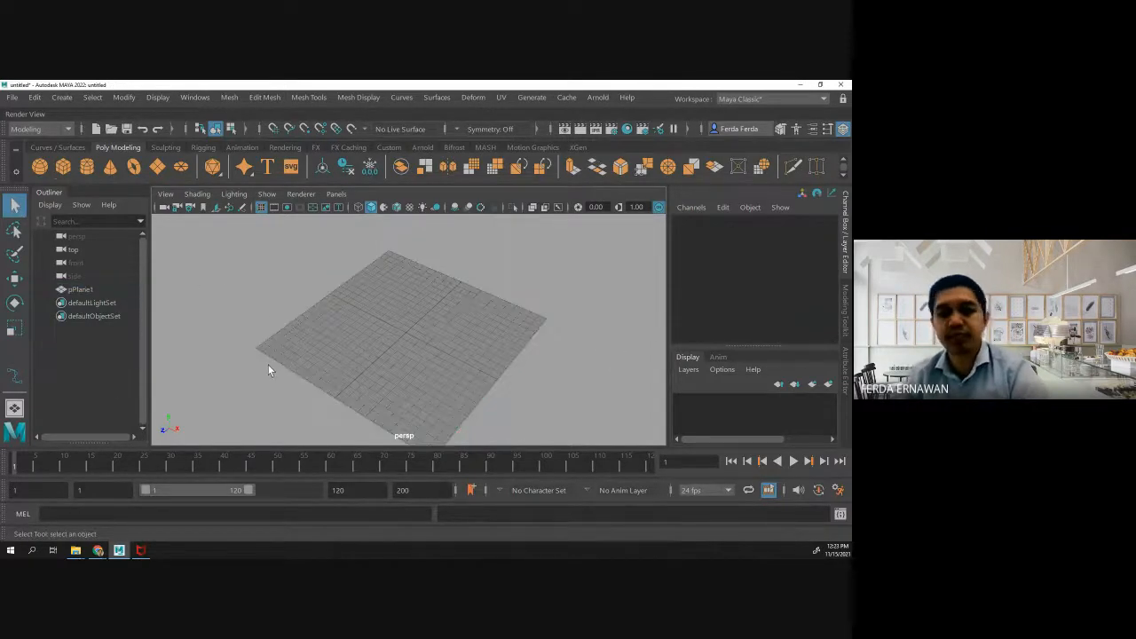
left_click(310, 345)
left_click_drag(275, 395, 312, 376, "alt")
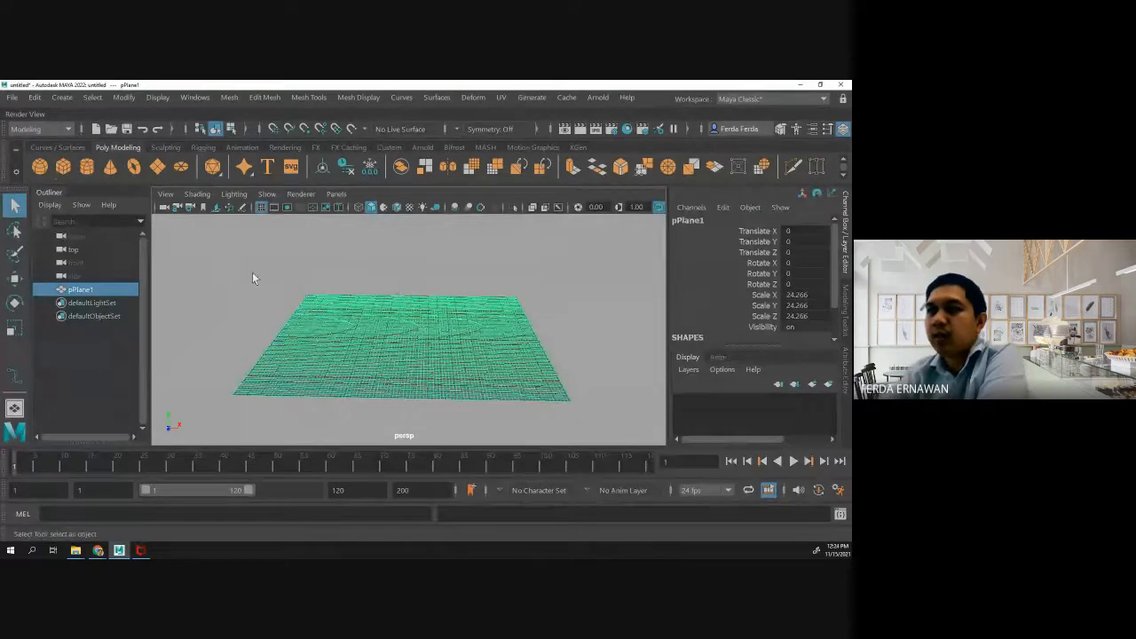
left_click(166, 148)
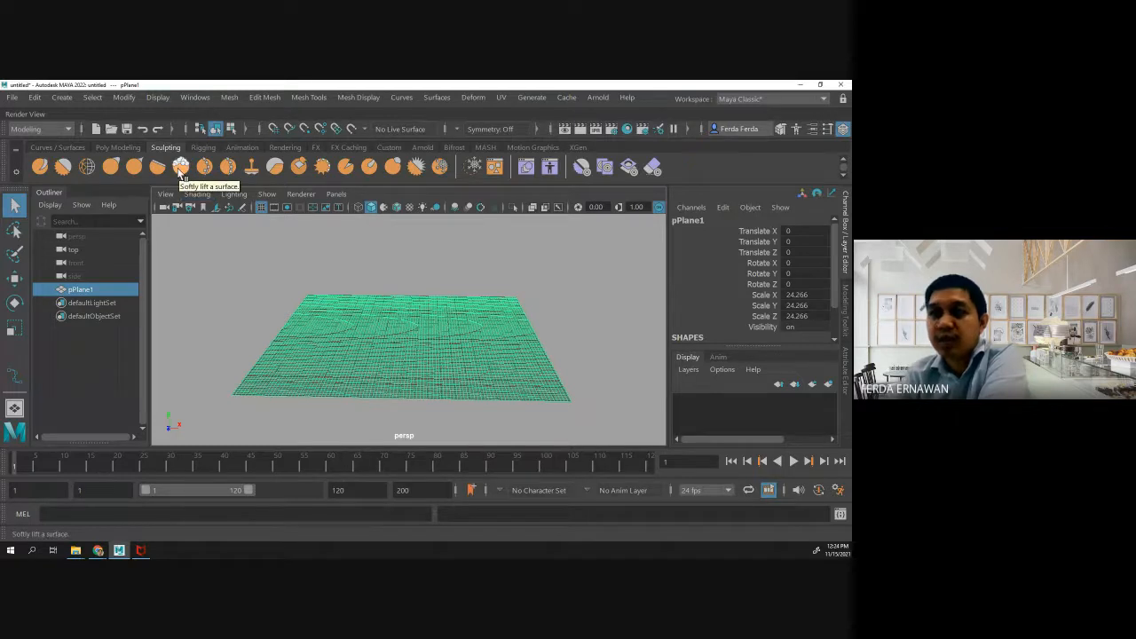
left_click(180, 168)
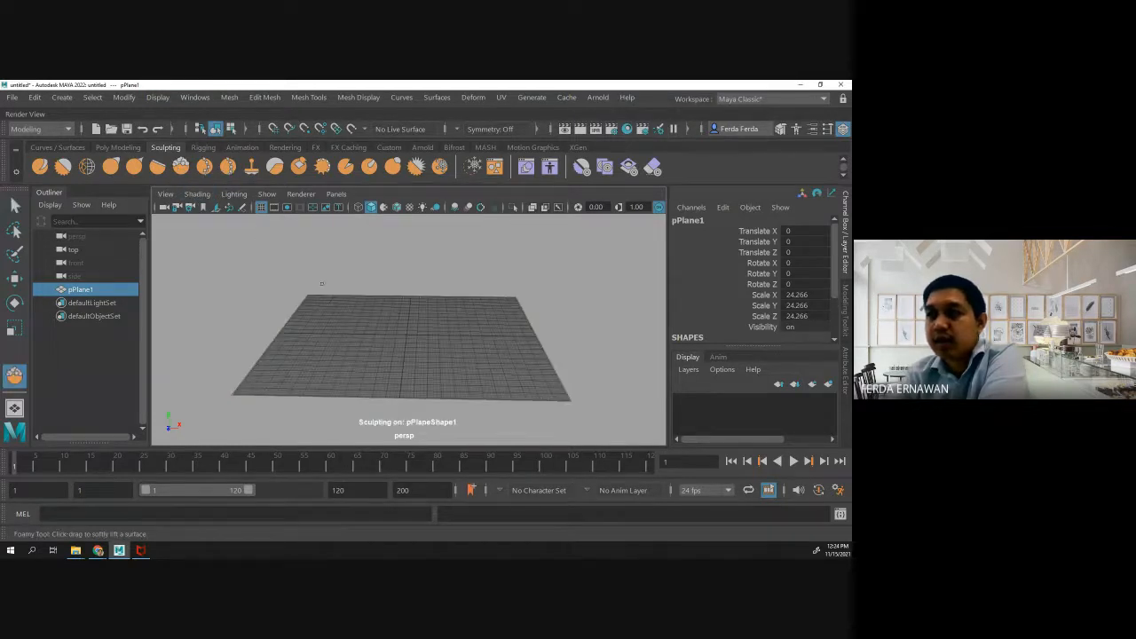
mouse_move(355, 293)
left_mouse_down("alt")
mouse_move(339, 342)
mouse_move(348, 296)
left_mouse_up("alt")
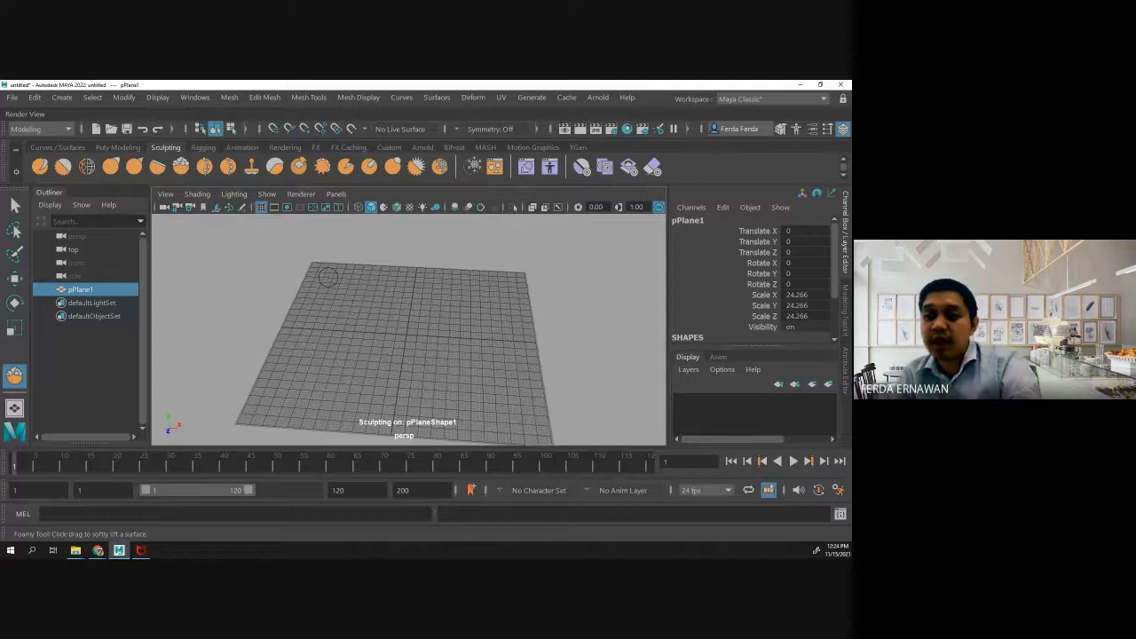
- Sculpt soft ridges around the plane's edges and across its interior with the Foamy tool, and undo all the strokes
mouse_move(327, 276)
left_mouse_down()
mouse_move(296, 371)
mouse_move(380, 346)
mouse_move(419, 423)
mouse_move(479, 384)
mouse_move(519, 307)
mouse_move(462, 282)
mouse_move(357, 275)
left_mouse_up()
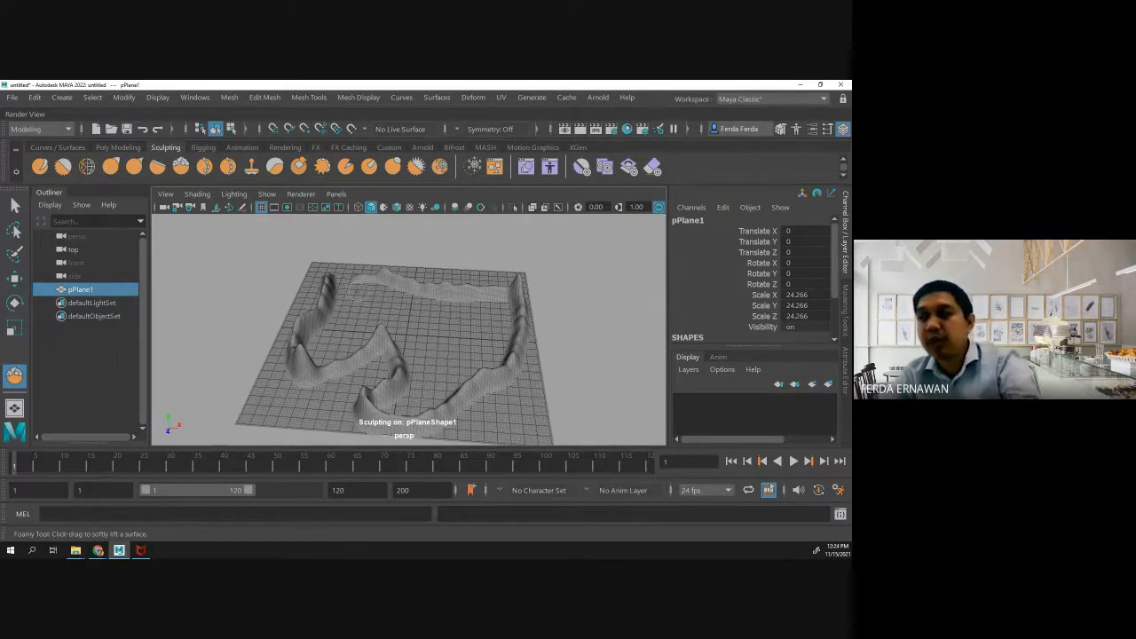
mouse_move(357, 290)
left_mouse_down()
mouse_move(460, 325)
mouse_move(432, 351)
mouse_move(444, 366)
mouse_move(479, 344)
mouse_move(487, 314)
mouse_move(381, 290)
mouse_move(349, 303)
mouse_move(334, 342)
mouse_move(383, 321)
mouse_move(414, 399)
mouse_move(488, 355)
mouse_move(493, 337)
mouse_move(502, 364)
mouse_move(485, 360)
left_mouse_up()
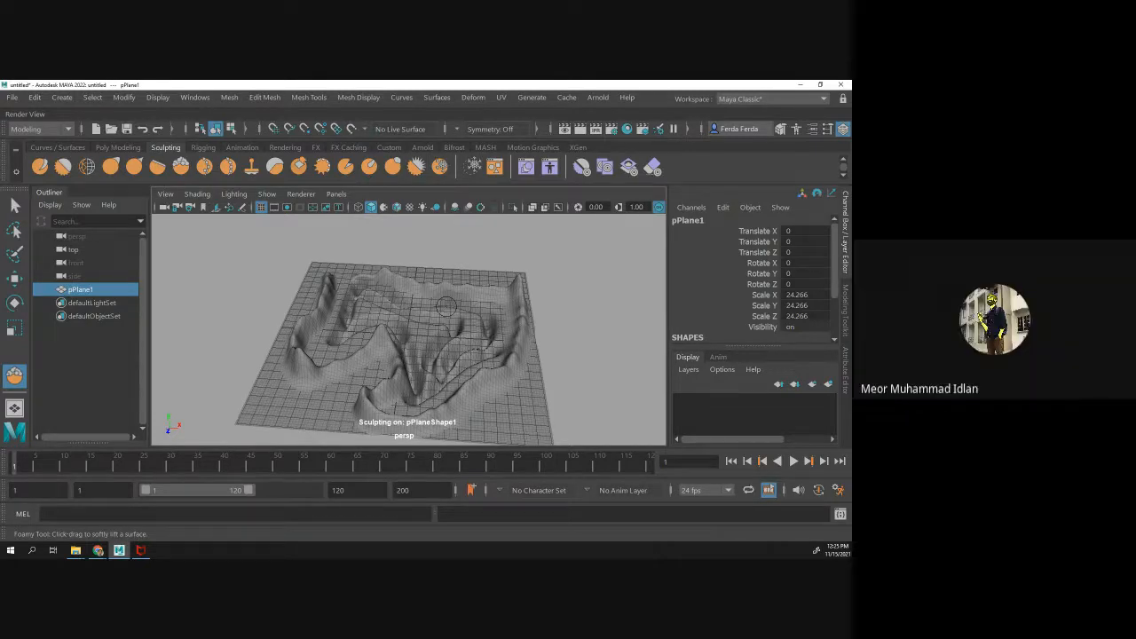
key("ctrl+z")
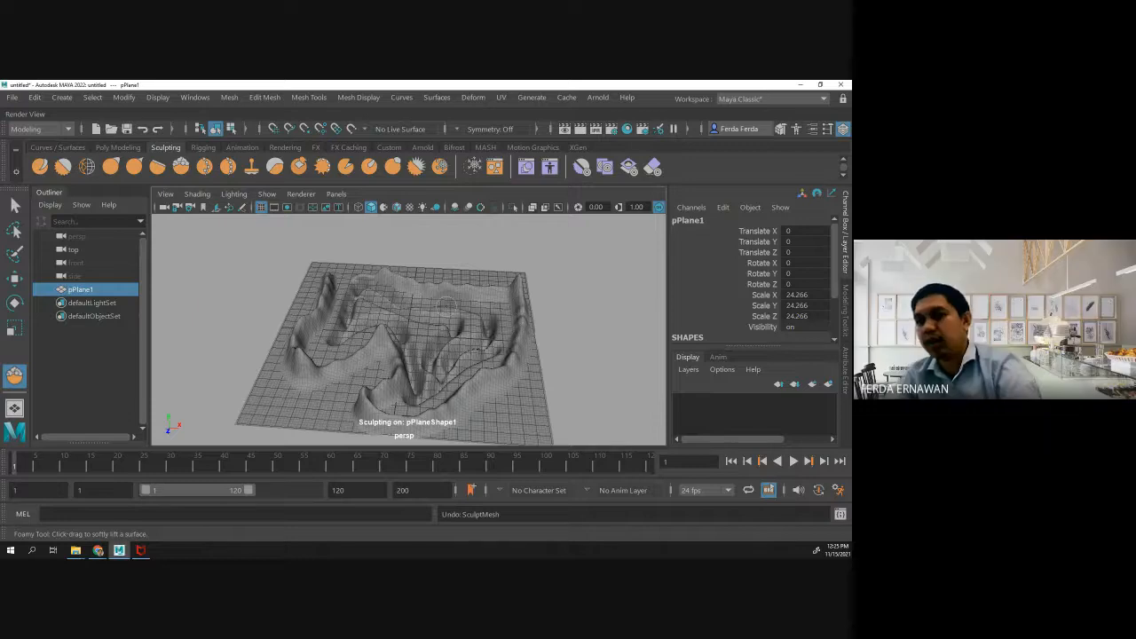
key("ctrl+z")
key("ctrl+z")
key("ctrl+z")
key("ctrl+z")
key("ctrl+z")
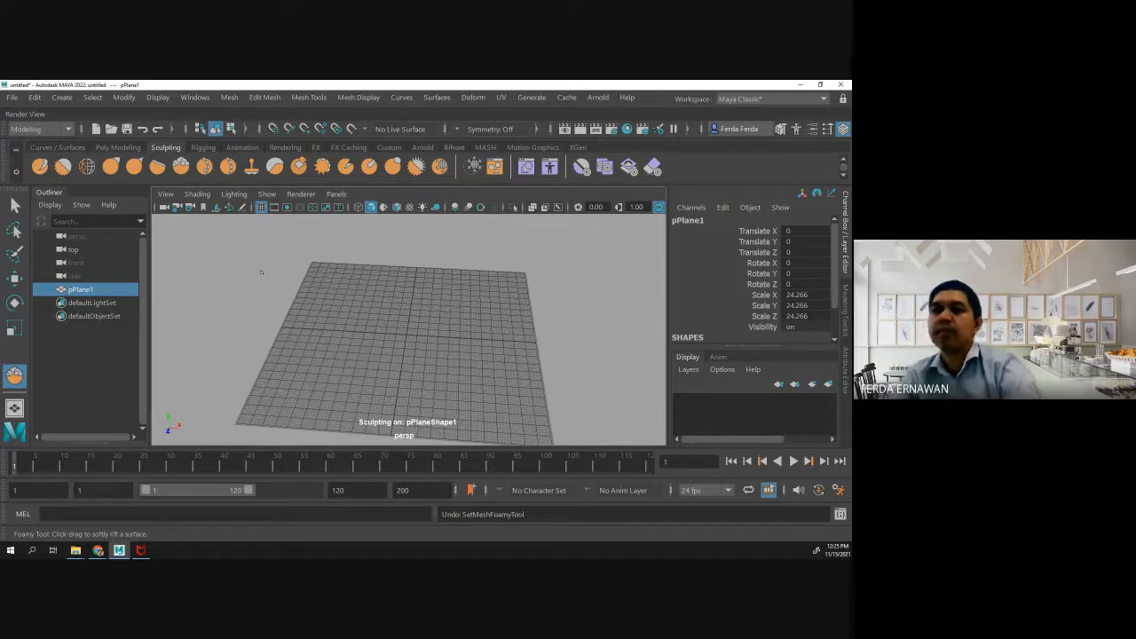
- Sculpt a narrow wavy ridge along three edges of the plane with the Foamy tool
left_click(182, 168)
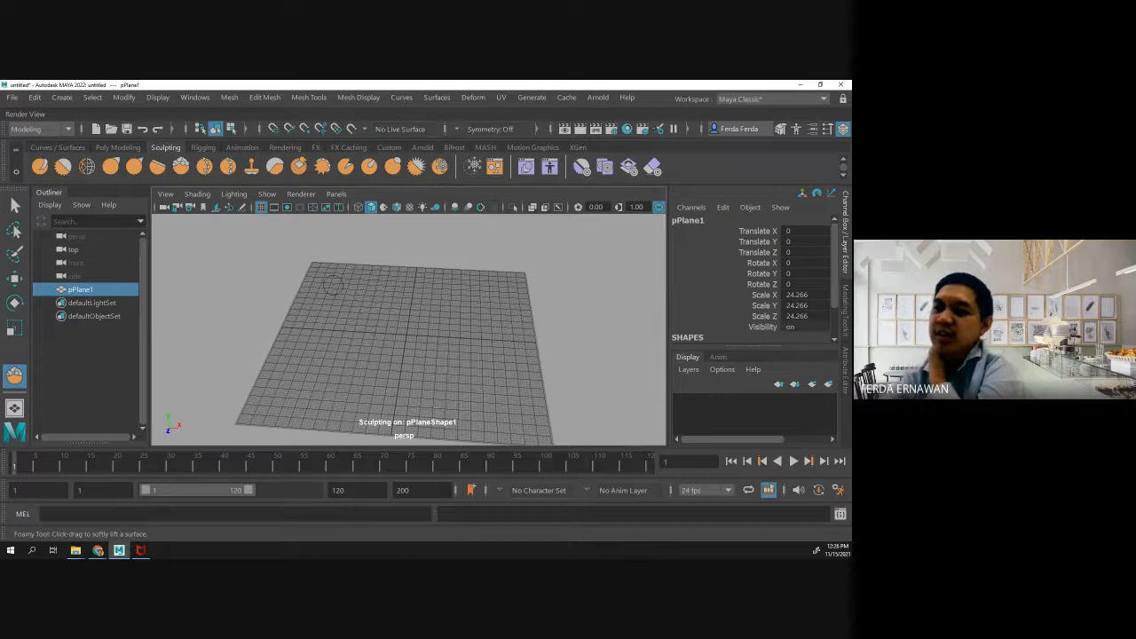
left_click(182, 175)
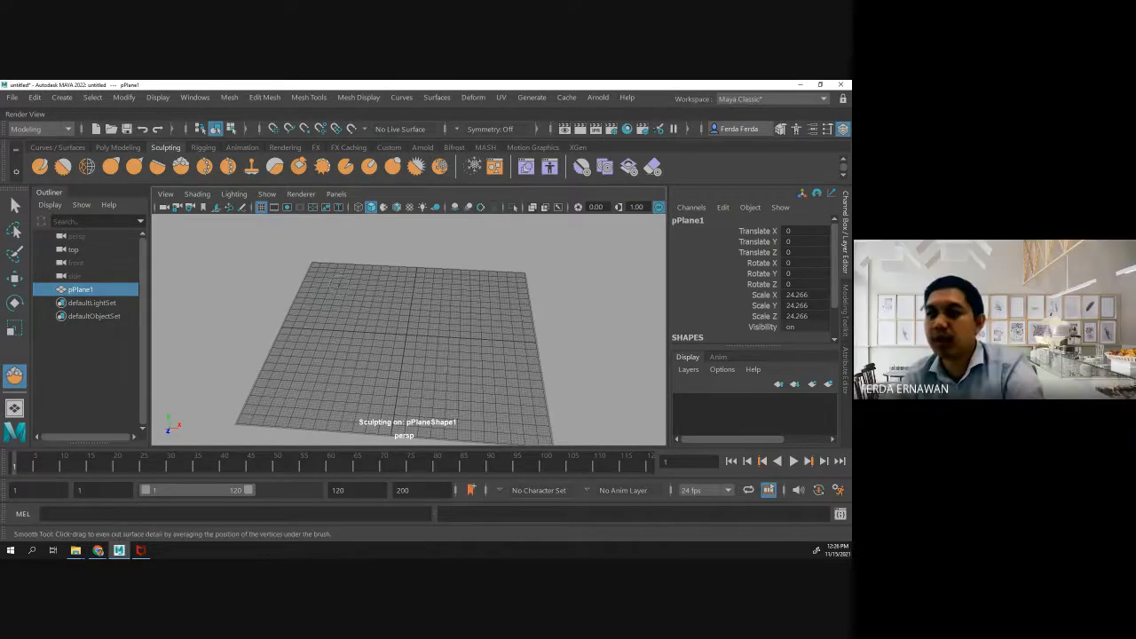
mouse_move(324, 282)
left_mouse_down()
mouse_move(286, 390)
mouse_move(333, 372)
mouse_move(371, 404)
mouse_move(448, 410)
mouse_move(511, 390)
mouse_move(476, 275)
left_mouse_up()
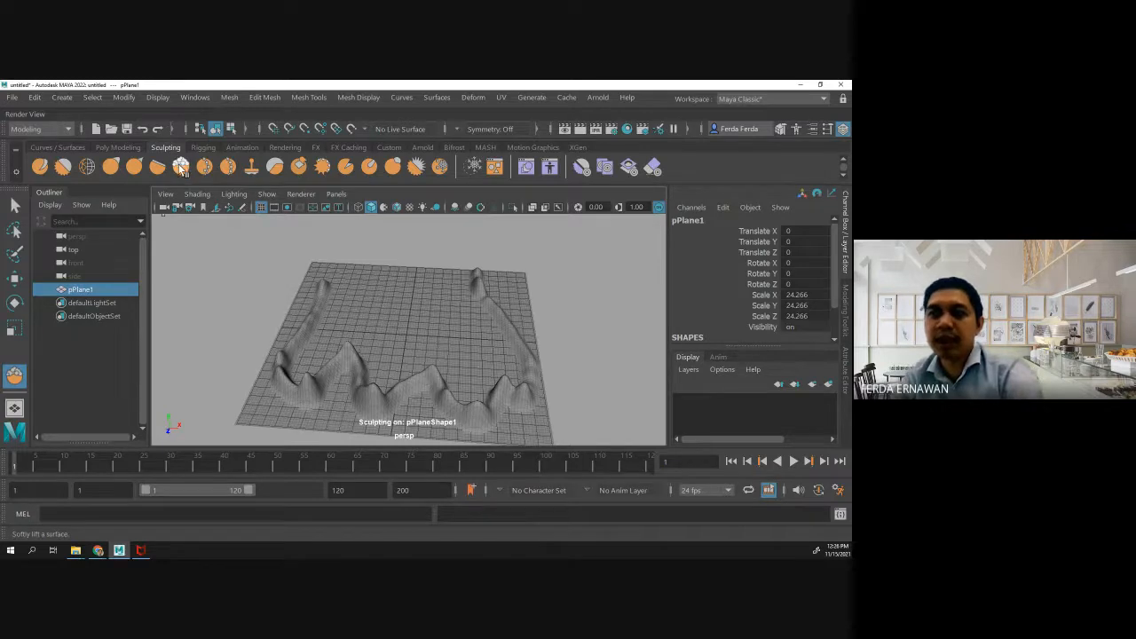
- Enlarge the Foamy tool's brush size to 2.362 and close its settings
double_click(181, 169)
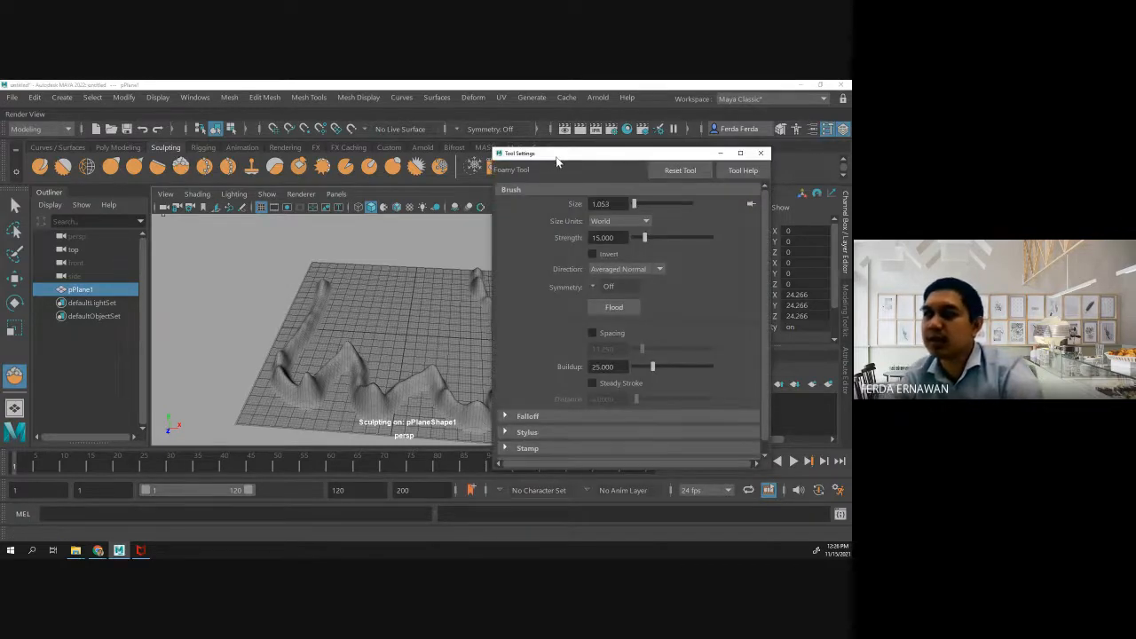
left_click_drag(557, 156, 109, 135)
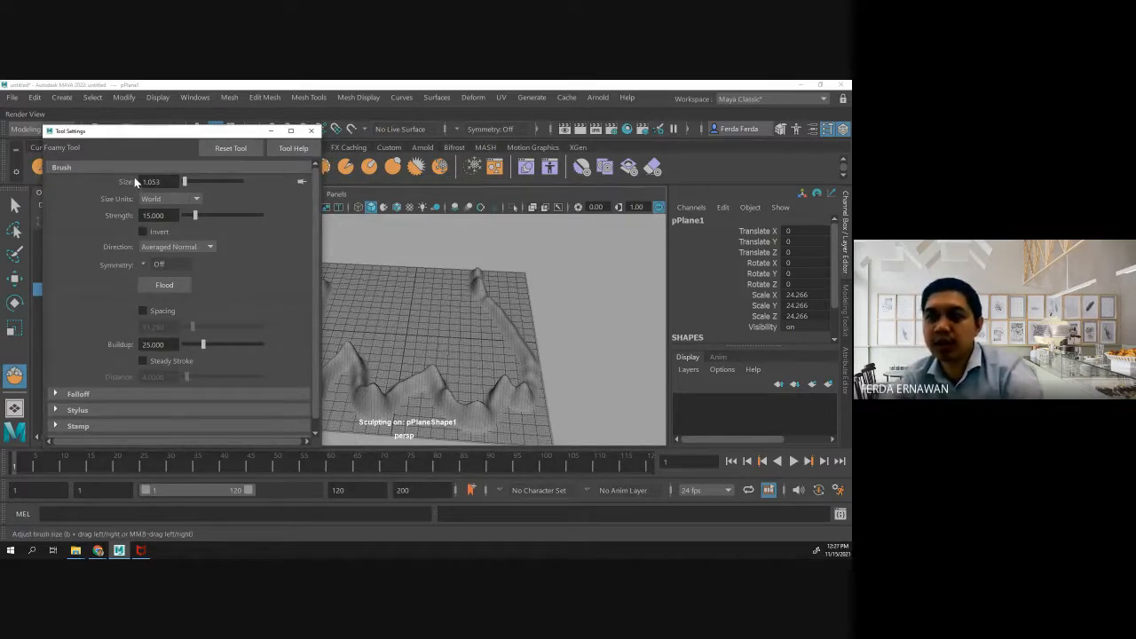
mouse_move(177, 184)
left_mouse_down()
mouse_move(215, 186)
mouse_move(187, 183)
left_mouse_up()
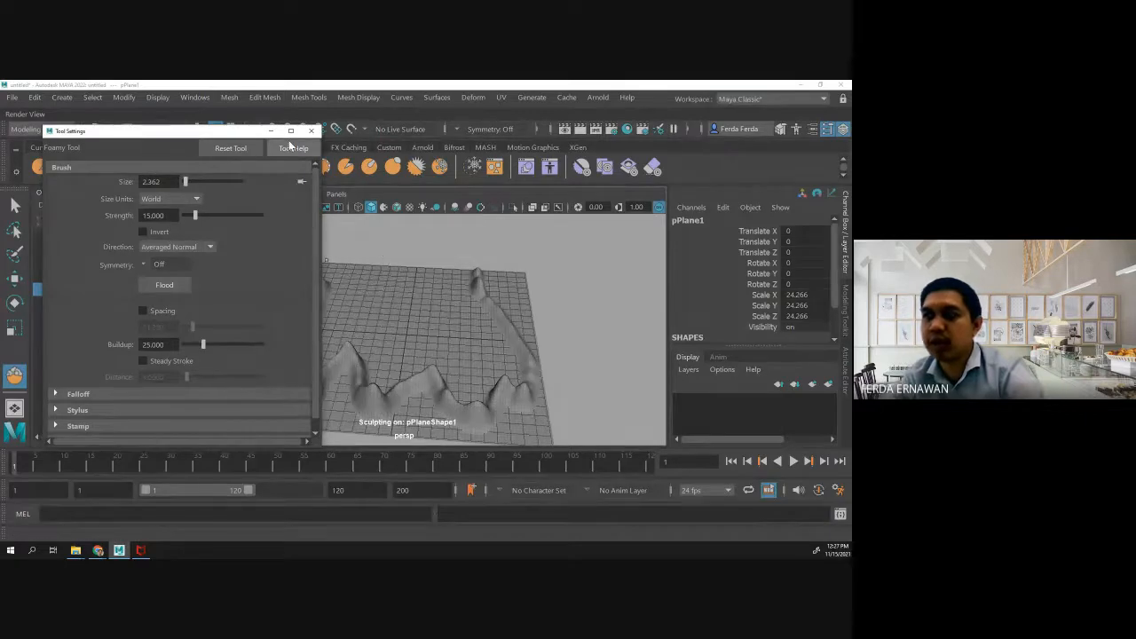
left_click(311, 130)
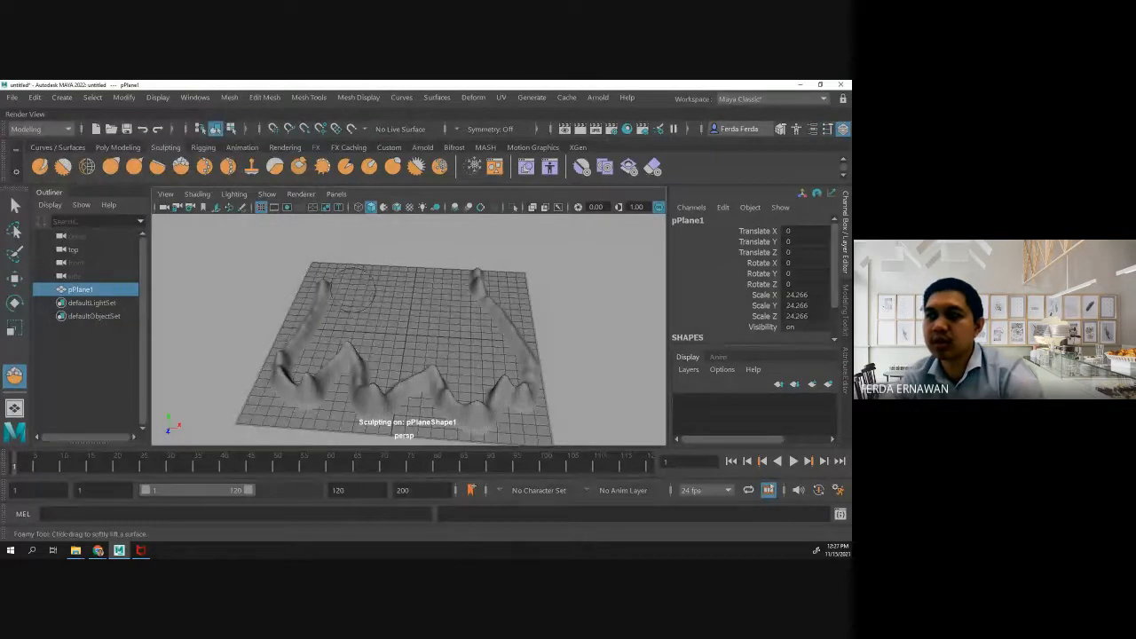
- Lift a broad curved ridge across the plane's middle with the larger brush, and undo all the sculpt strokes
left_click_drag(350, 289, 475, 359)
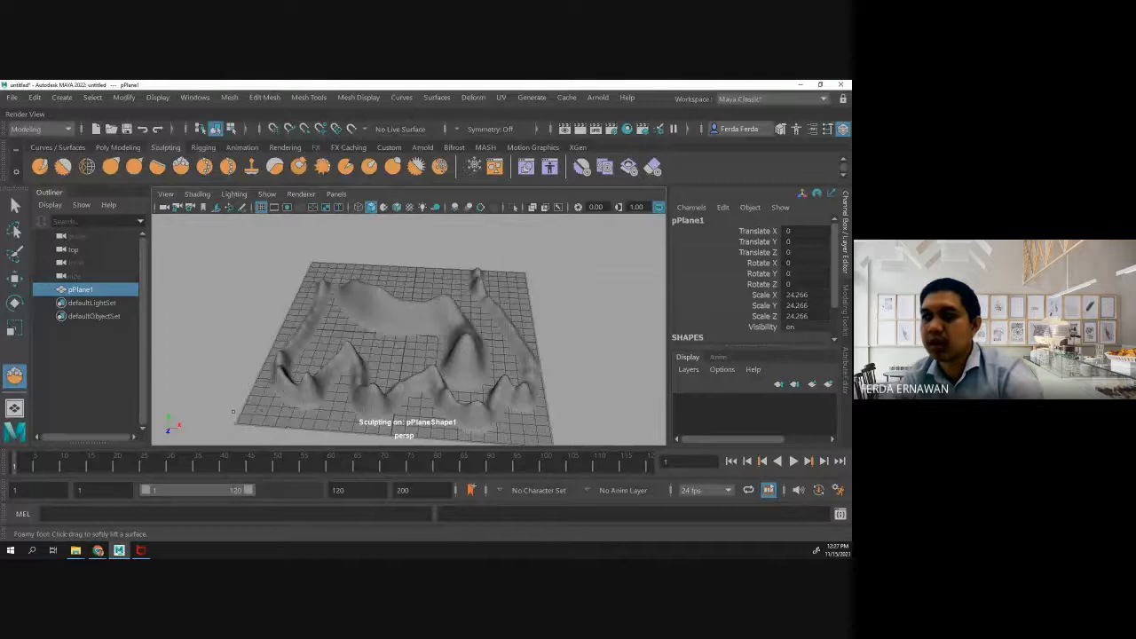
key("ctrl+z")
key("ctrl+z")
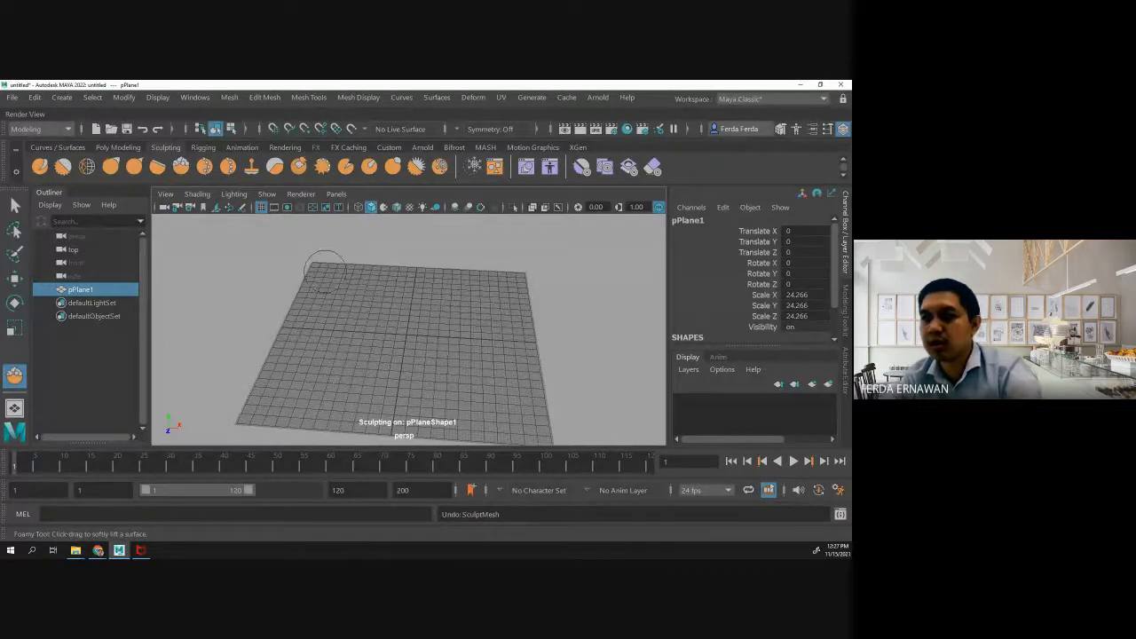
- Raise tall mountain ridges around the plane's border with the Foamy tool, undoing the initial attempts
mouse_move(355, 256)
left_mouse_down()
mouse_move(313, 356)
mouse_move(353, 395)
mouse_move(371, 388)
mouse_move(448, 406)
left_mouse_up()
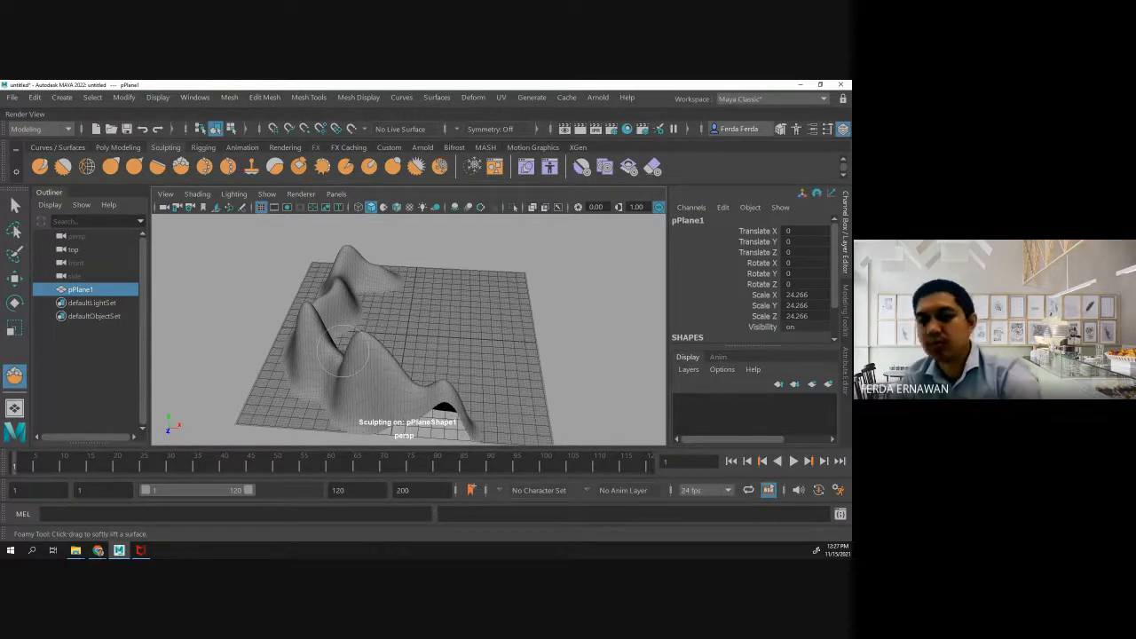
key("ctrl+z")
mouse_move(333, 286)
left_mouse_down()
mouse_move(300, 369)
mouse_move(382, 417)
mouse_move(424, 395)
mouse_move(404, 383)
mouse_move(385, 404)
mouse_move(490, 399)
mouse_move(506, 413)
mouse_move(502, 297)
mouse_move(486, 271)
mouse_move(454, 273)
left_mouse_up()
key("ctrl+z")
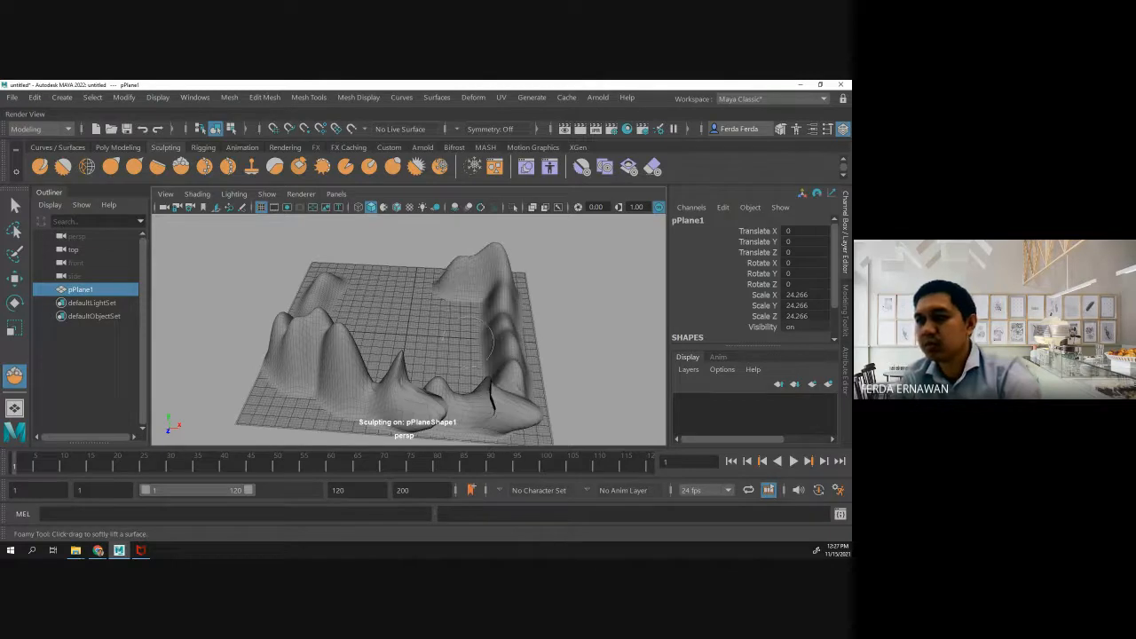
scroll(320, 342, "down", 2)
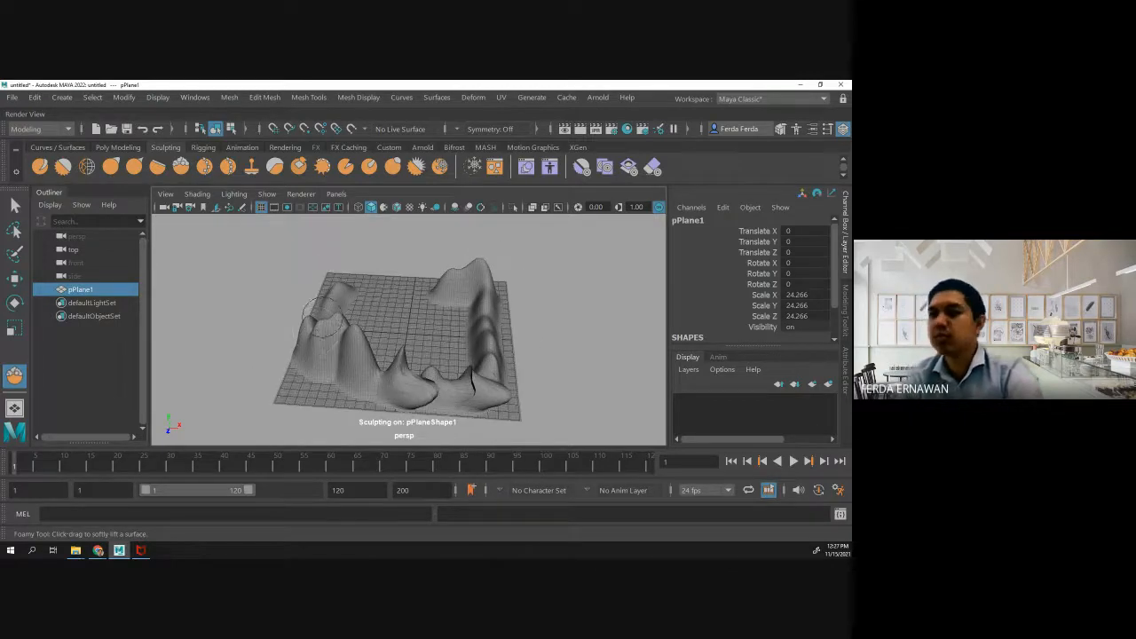
mouse_move(315, 313)
left_mouse_down("alt")
mouse_move(291, 322)
mouse_move(363, 329)
mouse_move(448, 304)
mouse_move(466, 324)
left_mouse_up("alt")
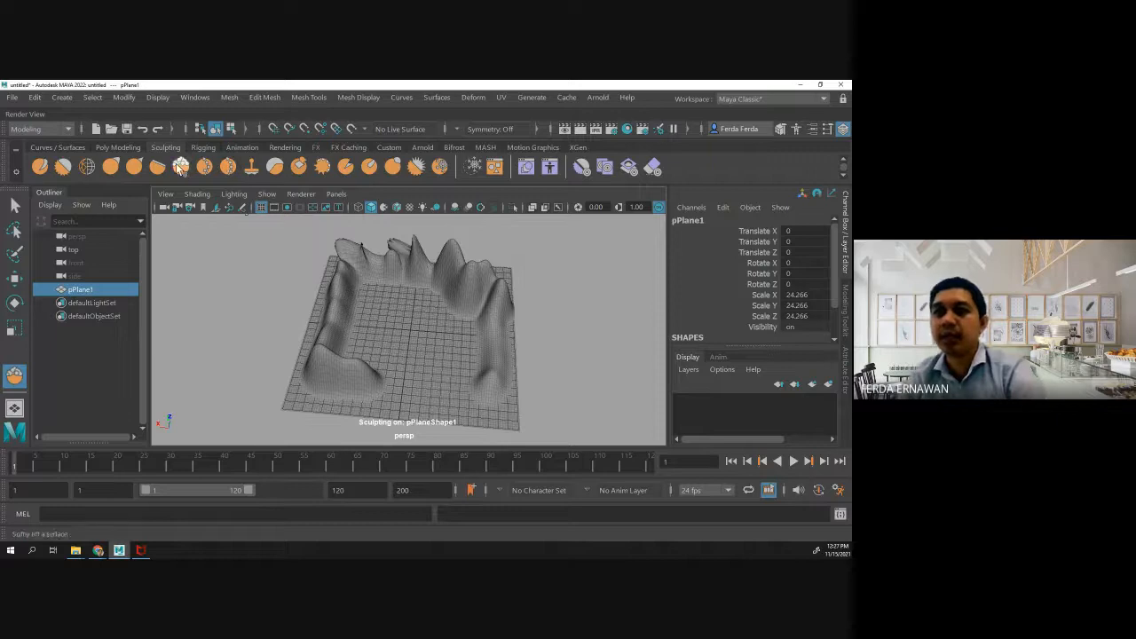
- Set the Foamy brush size to 1.575 and its strength to 23.121
double_click(180, 167)
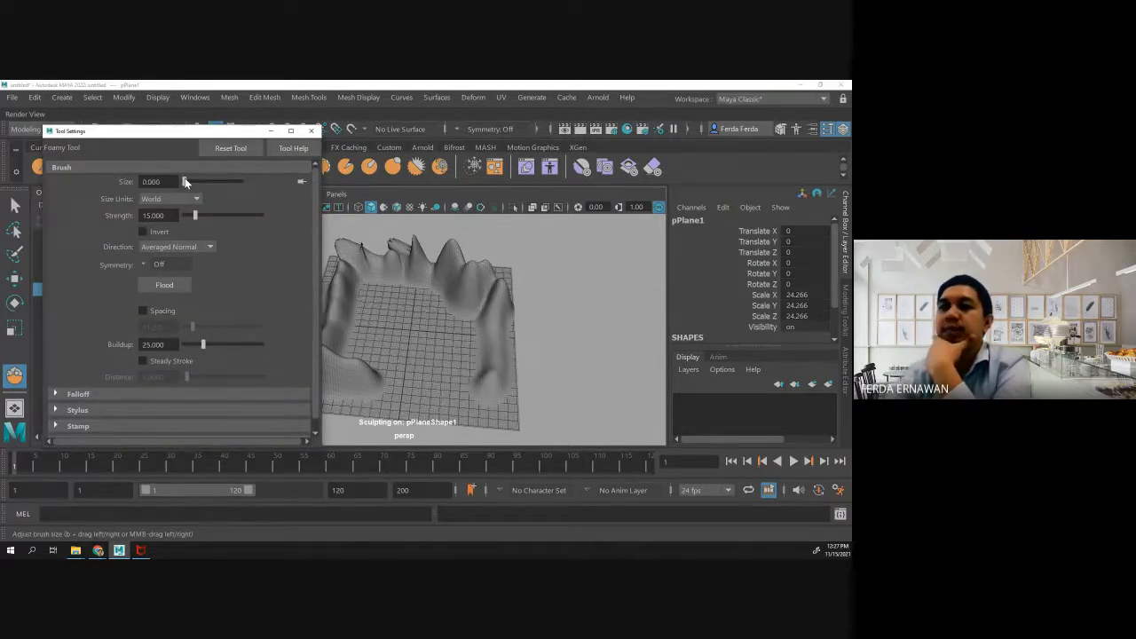
left_click(184, 182)
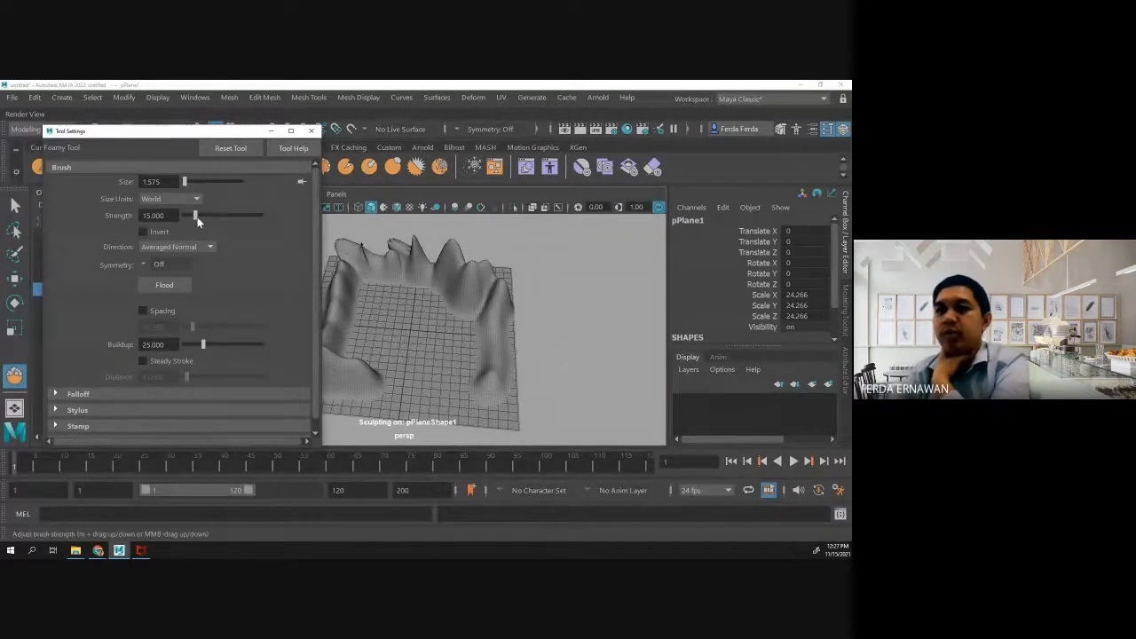
left_click_drag(196, 217, 203, 218)
- Sculpt two narrower pointed ridges in the middle of the plane, inside the mountain border
left_click_drag(408, 319, 453, 395)
left_click_drag(374, 312, 404, 379)
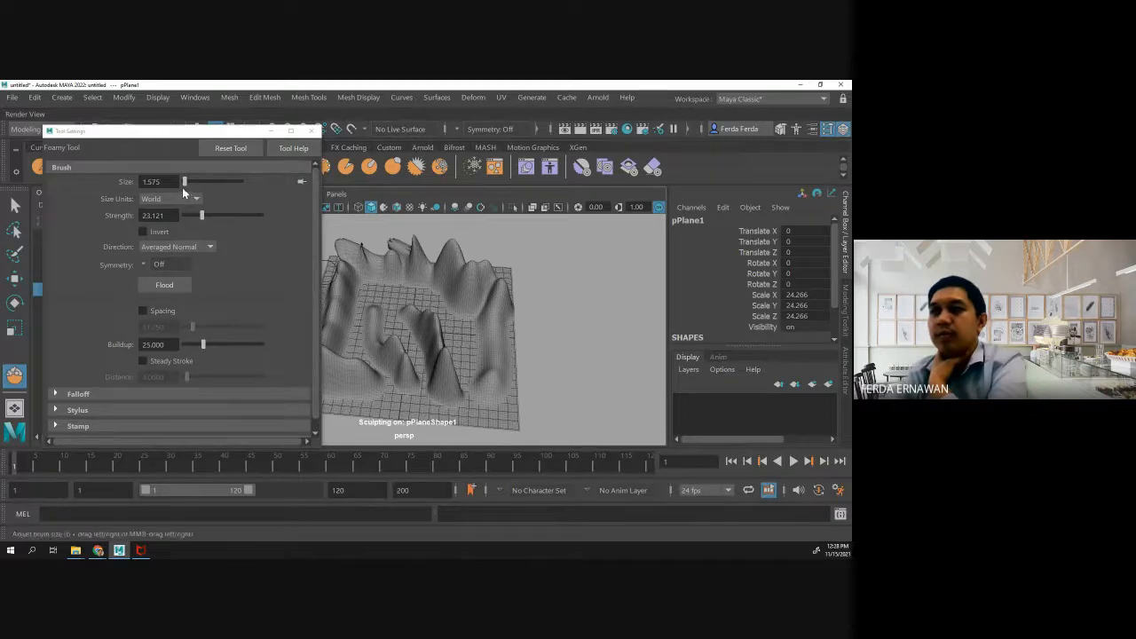
- Reduce the Foamy brush size to 0.787
left_click_drag(184, 182, 180, 181)
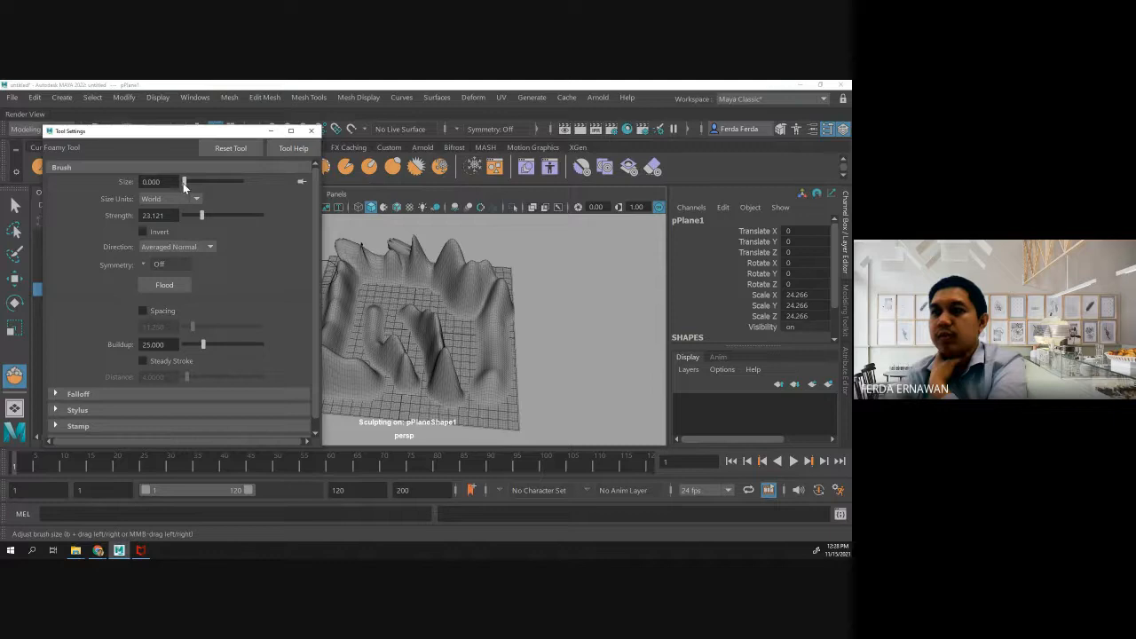
left_click_drag(183, 182, 184, 183)
left_click_drag(183, 182, 183, 182)
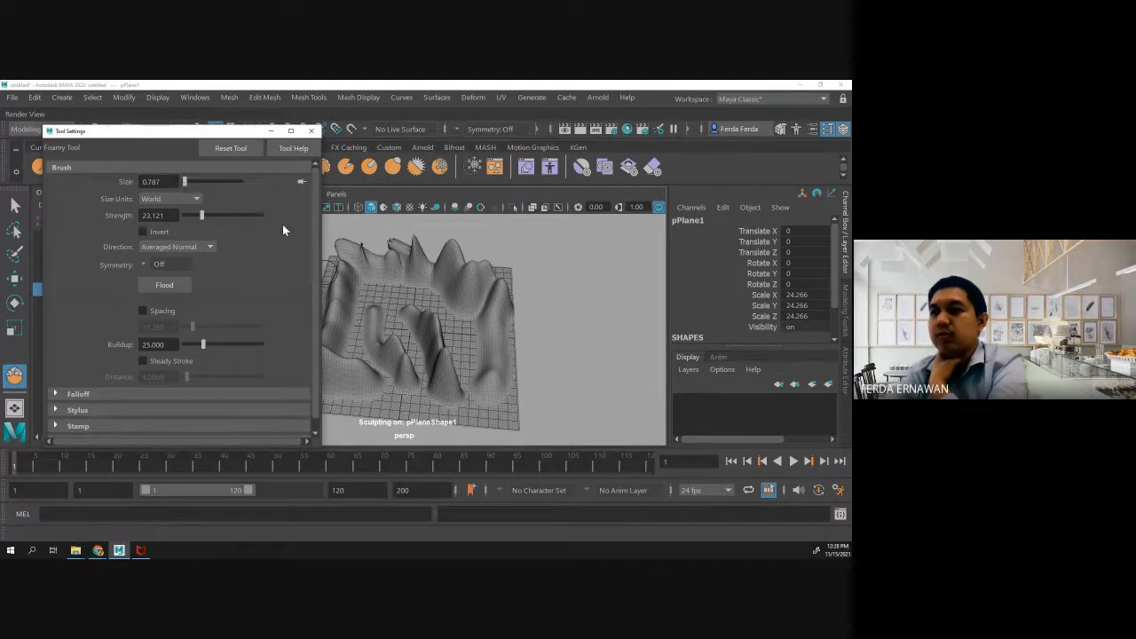
- Lift small bumps beside the central ridges with the finer brush, and undo every sculpt stroke on the plane
left_click_drag(383, 289, 400, 301)
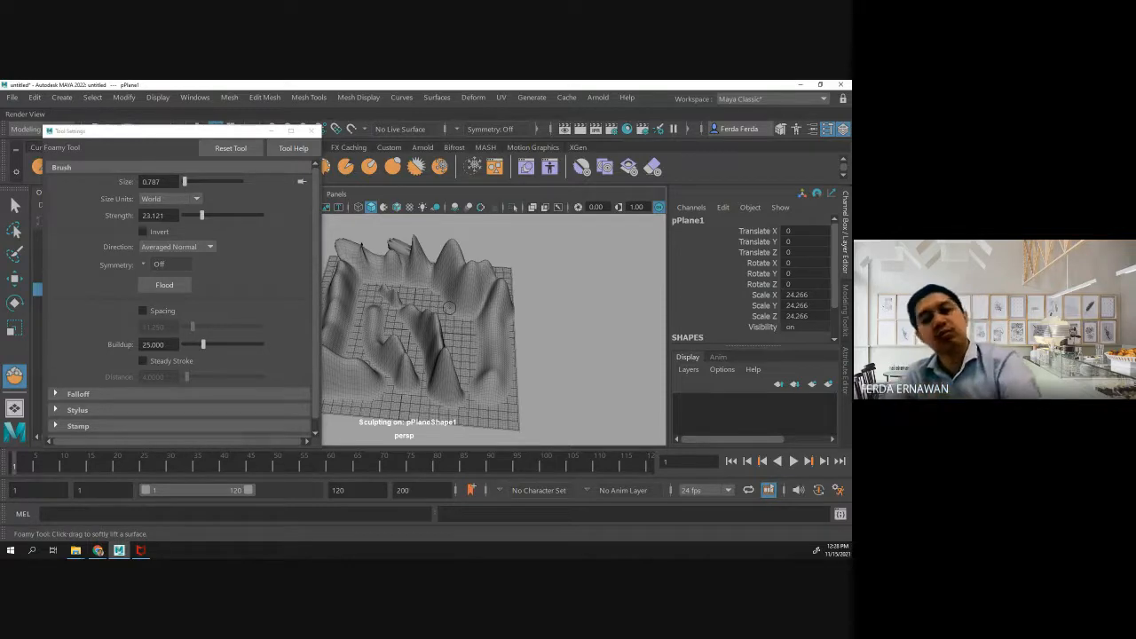
key("ctrl+z")
key("ctrl+z")
key("ctrl+z")
key("ctrl+z")
key("ctrl+z")
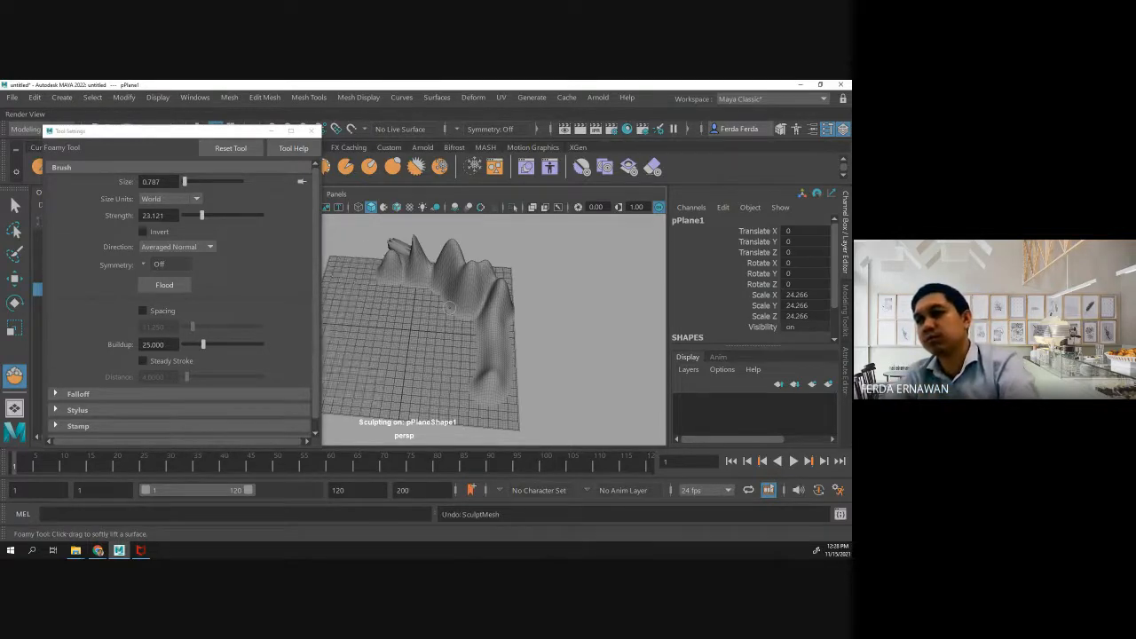
key("ctrl+z")
key("ctrl+z")
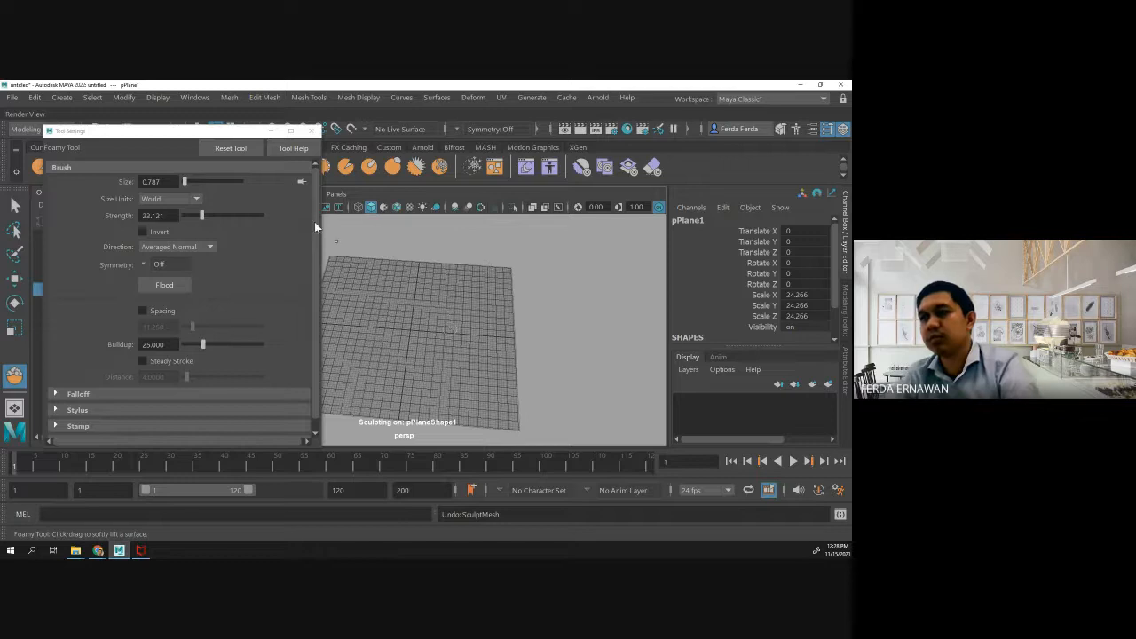
- Close the brush settings and sculpt thin, rough ridges along three sides of the plane, undoing the last stroke
left_click(311, 131)
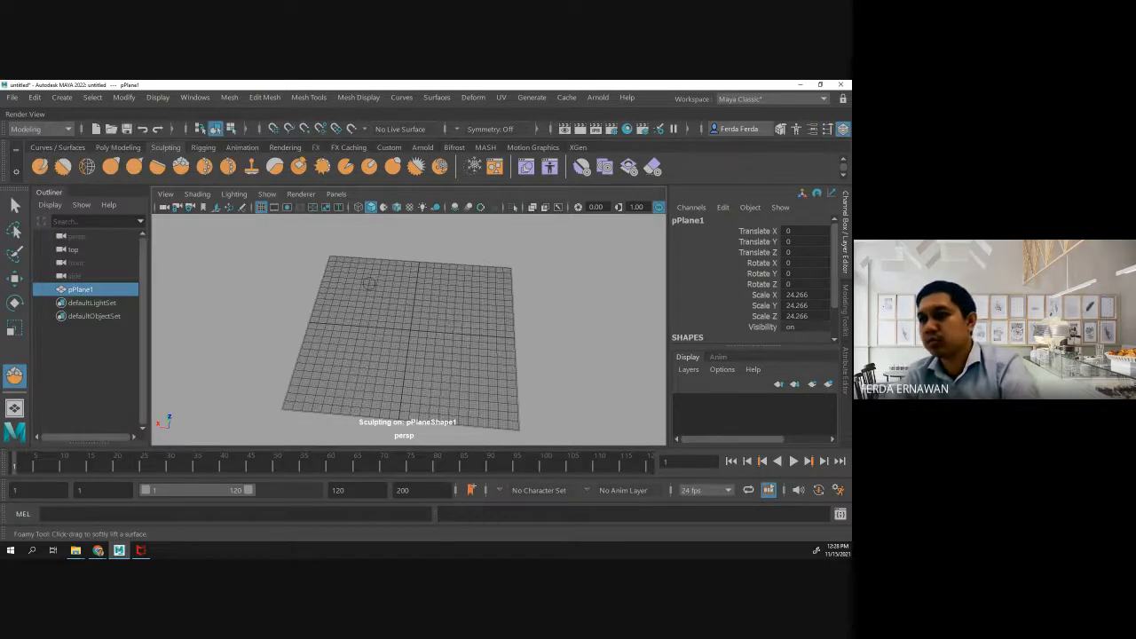
mouse_move(369, 283)
left_mouse_down()
mouse_move(466, 273)
mouse_move(470, 355)
mouse_move(415, 377)
mouse_move(335, 380)
mouse_move(471, 404)
mouse_move(504, 288)
mouse_move(465, 266)
left_mouse_up()
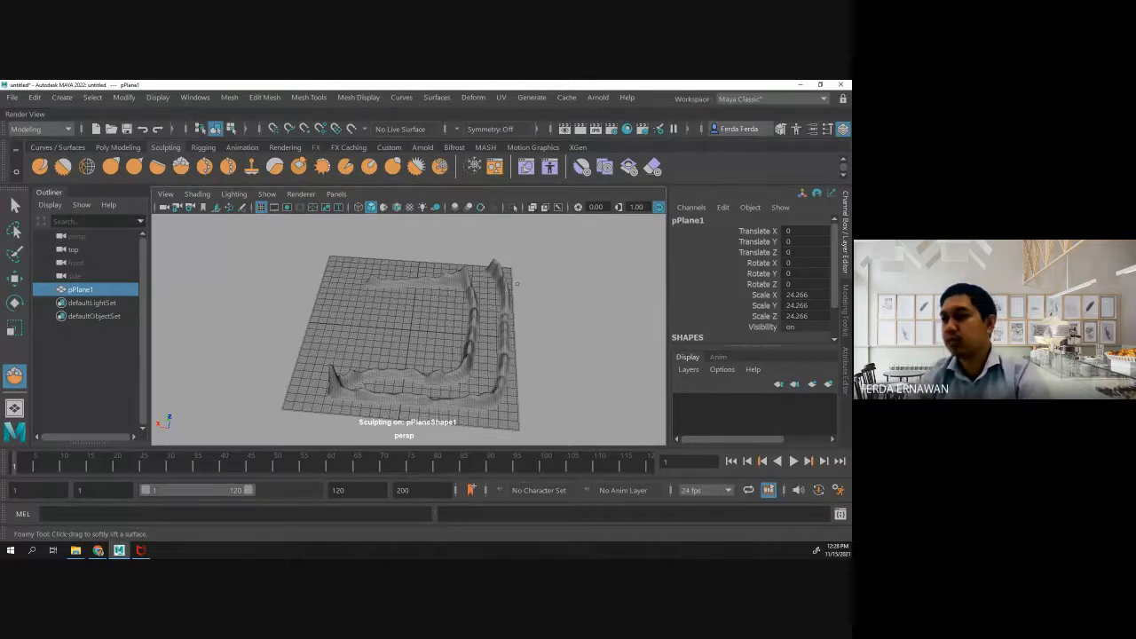
mouse_move(488, 285)
left_mouse_down()
mouse_move(482, 371)
mouse_move(457, 387)
mouse_move(371, 382)
left_mouse_up()
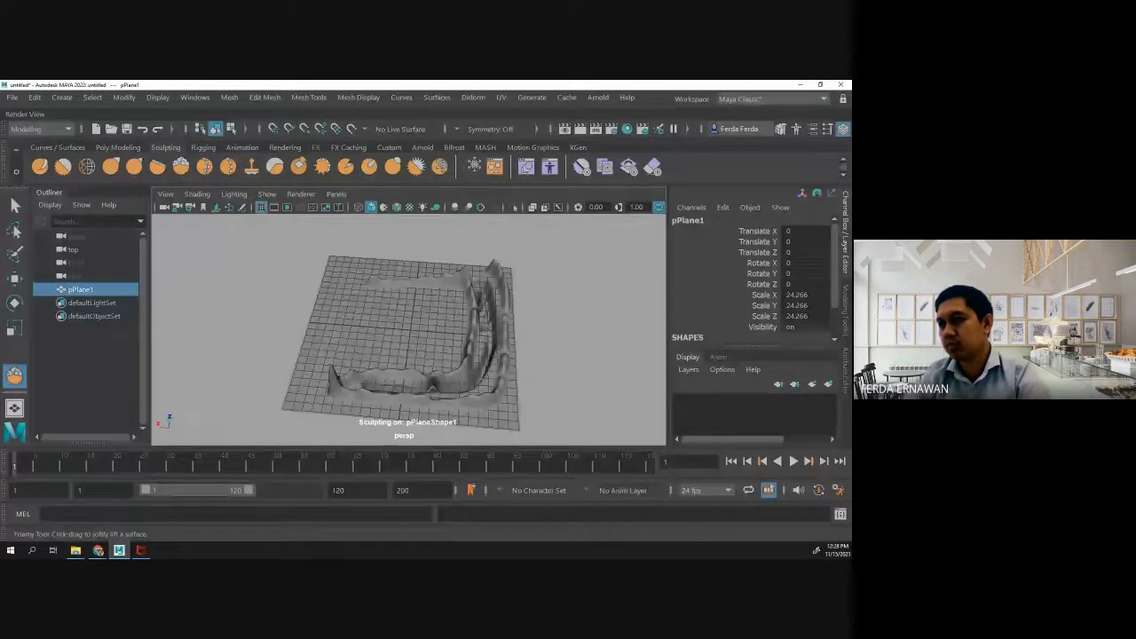
mouse_move(481, 337)
left_mouse_down()
mouse_move(469, 387)
mouse_move(426, 400)
mouse_move(349, 372)
mouse_move(355, 396)
mouse_move(279, 370)
mouse_move(251, 335)
mouse_move(302, 342)
mouse_move(282, 329)
mouse_move(231, 358)
mouse_move(271, 370)
mouse_move(292, 351)
left_mouse_up()
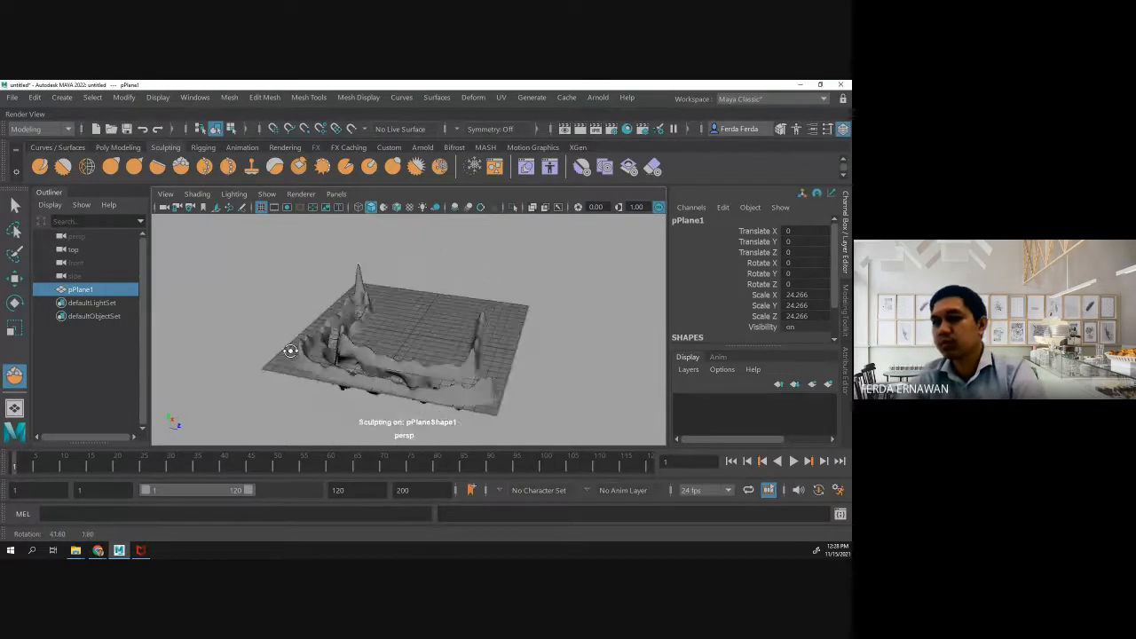
key("ctrl+z")
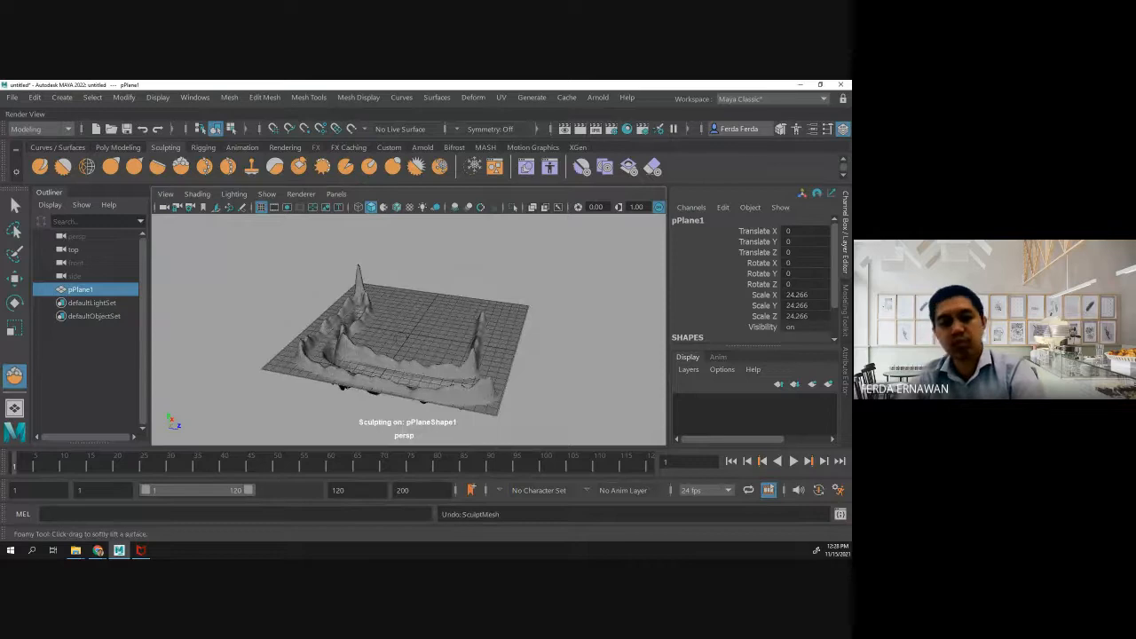
mouse_move(413, 337)
left_mouse_down("alt")
mouse_move(375, 360)
mouse_move(329, 331)
mouse_move(391, 336)
left_mouse_up("alt")
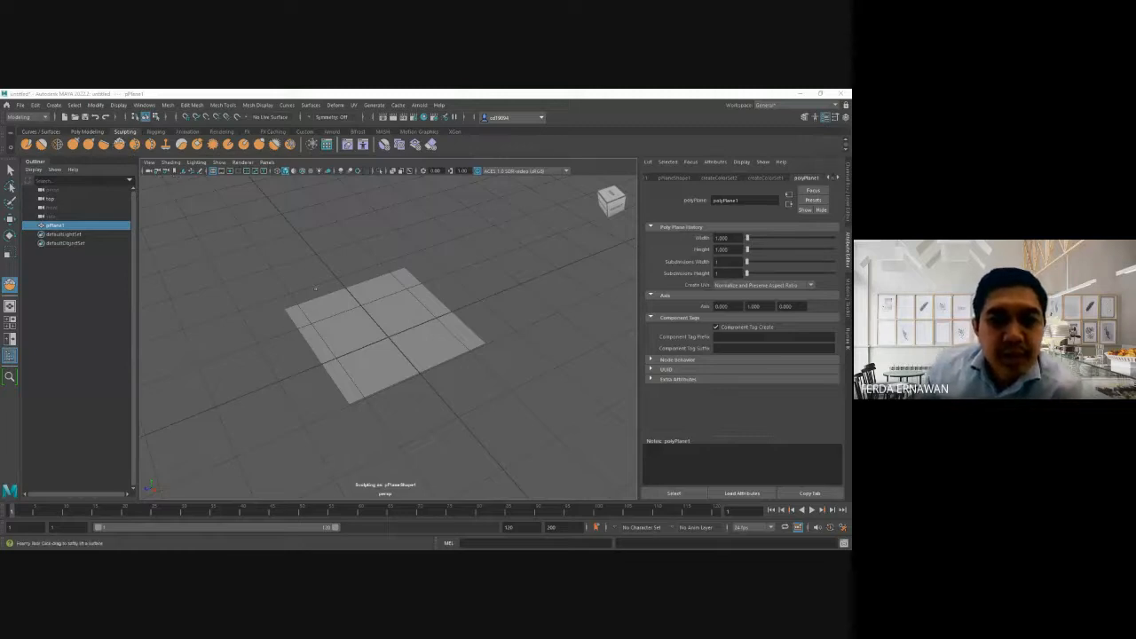
- Increase the plane's width and raise its height to about 3.1 in its polyPlane attributes
left_click(62, 222)
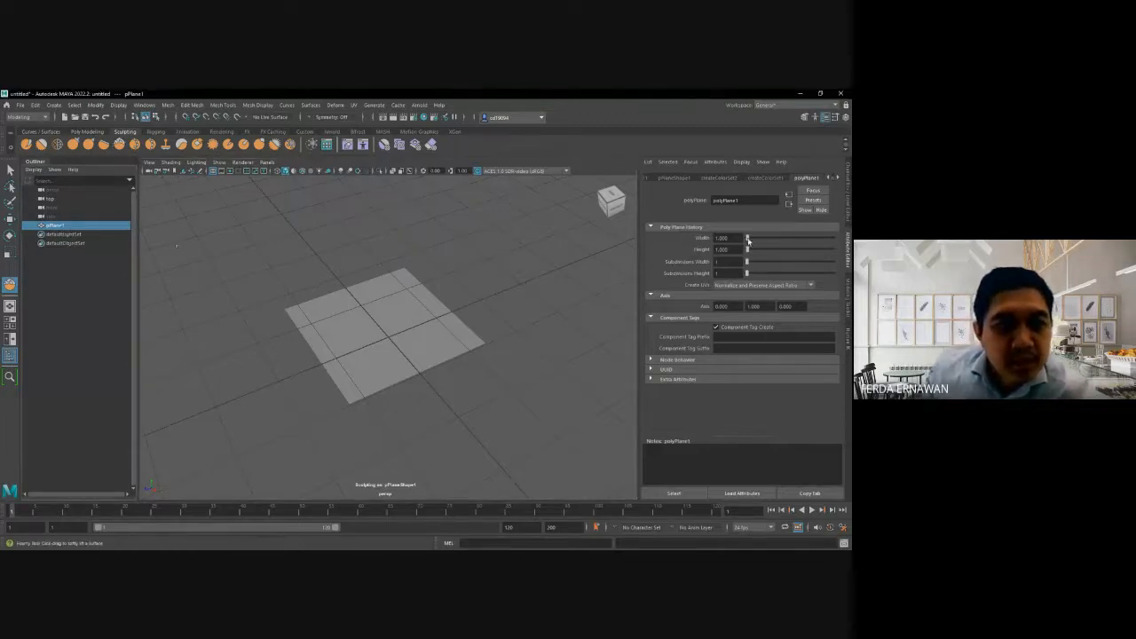
left_click_drag(747, 239, 749, 252)
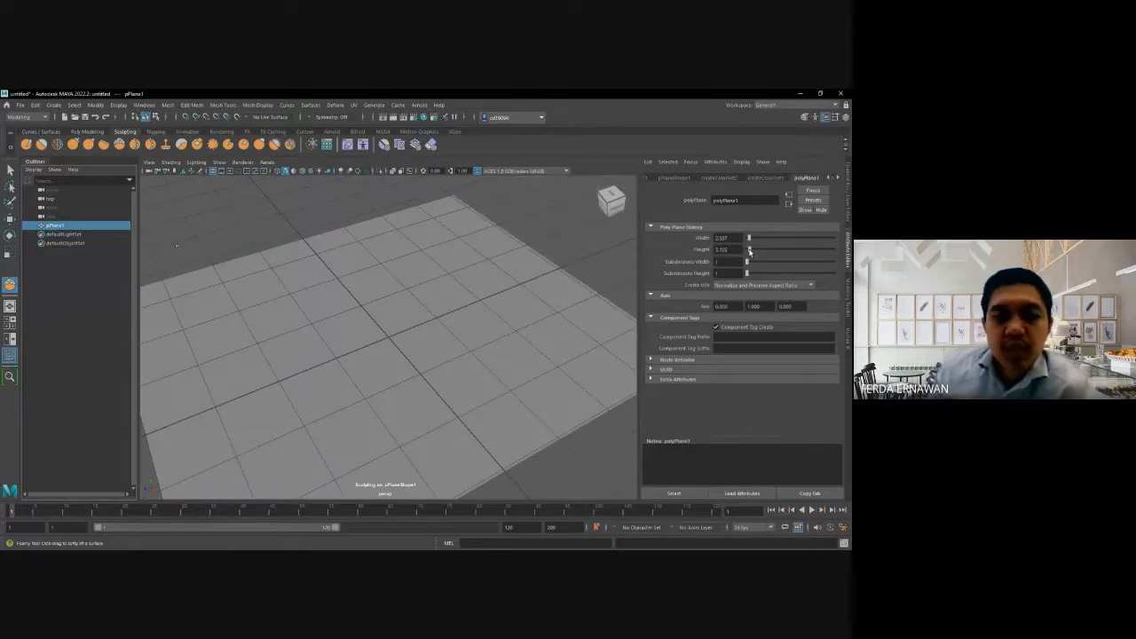
scroll(583, 327, "down", 3)
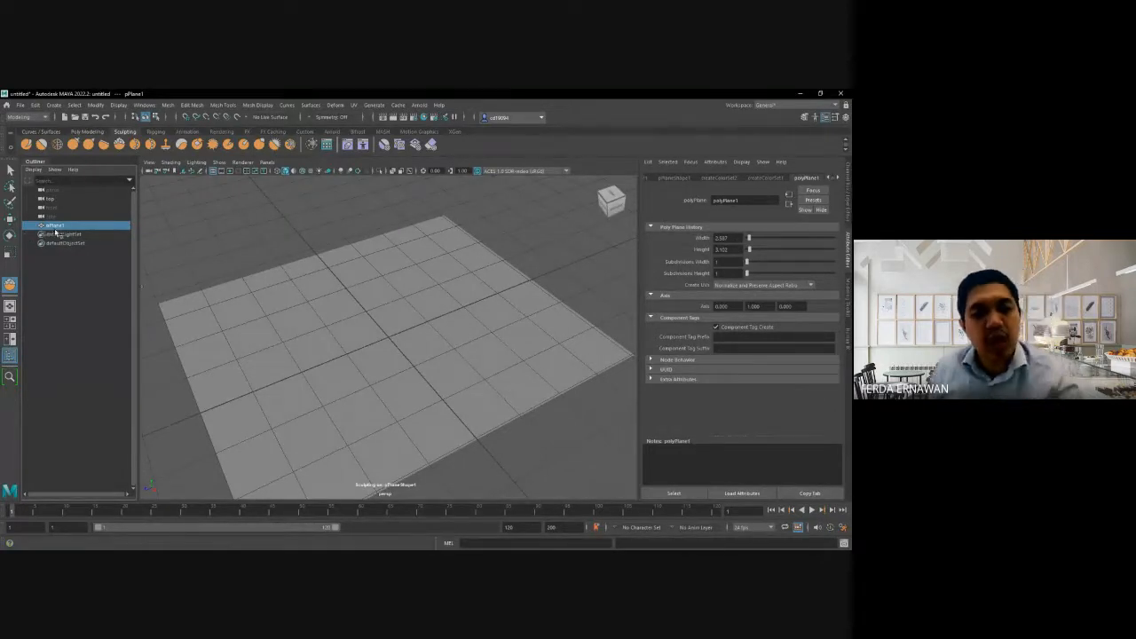
- Scale the plane up uniformly around its centre until it covers most of the ground grid
key("w")
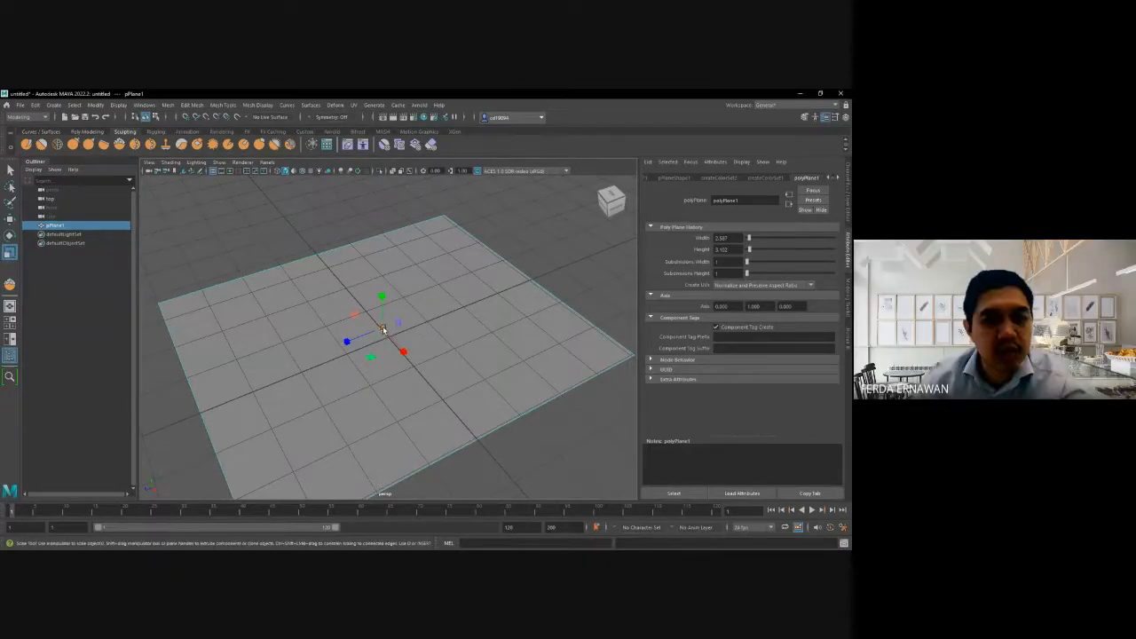
left_click_drag(382, 330, 434, 343)
scroll(411, 335, "down", 3)
scroll(434, 342, "down", 4)
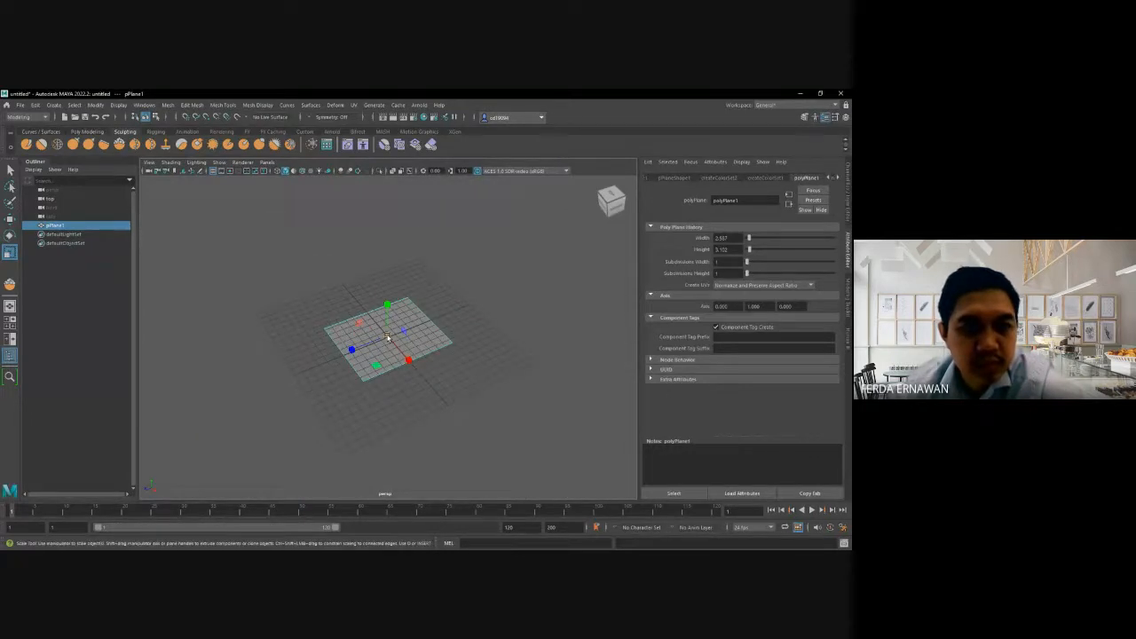
left_click_drag(388, 335, 453, 344)
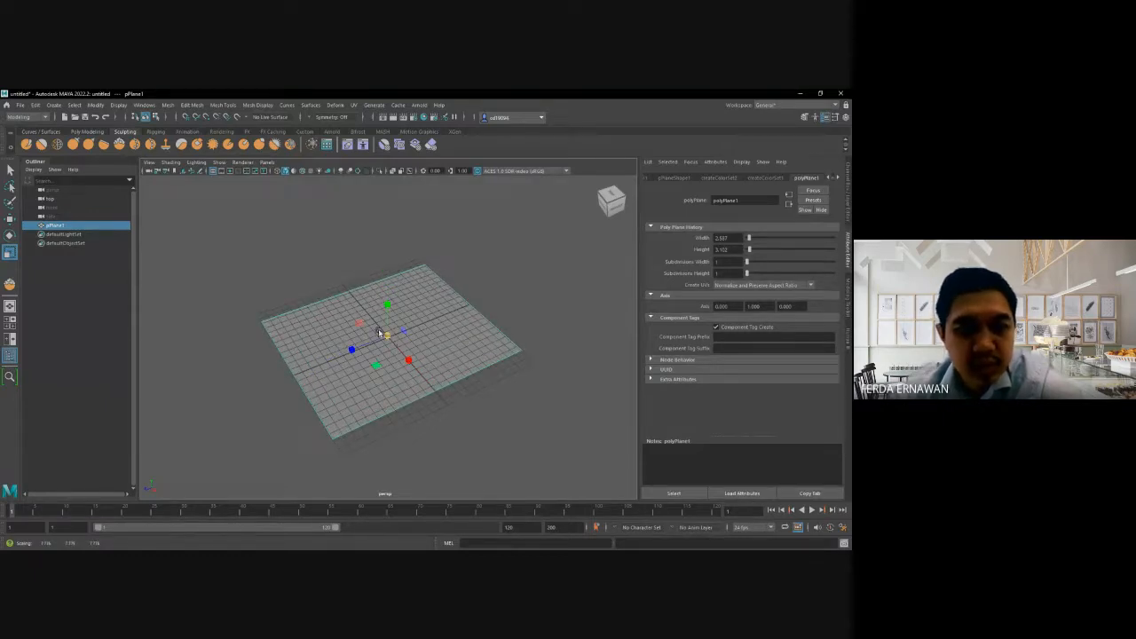
scroll(427, 365, "up", 4)
scroll(427, 365, "down", 2)
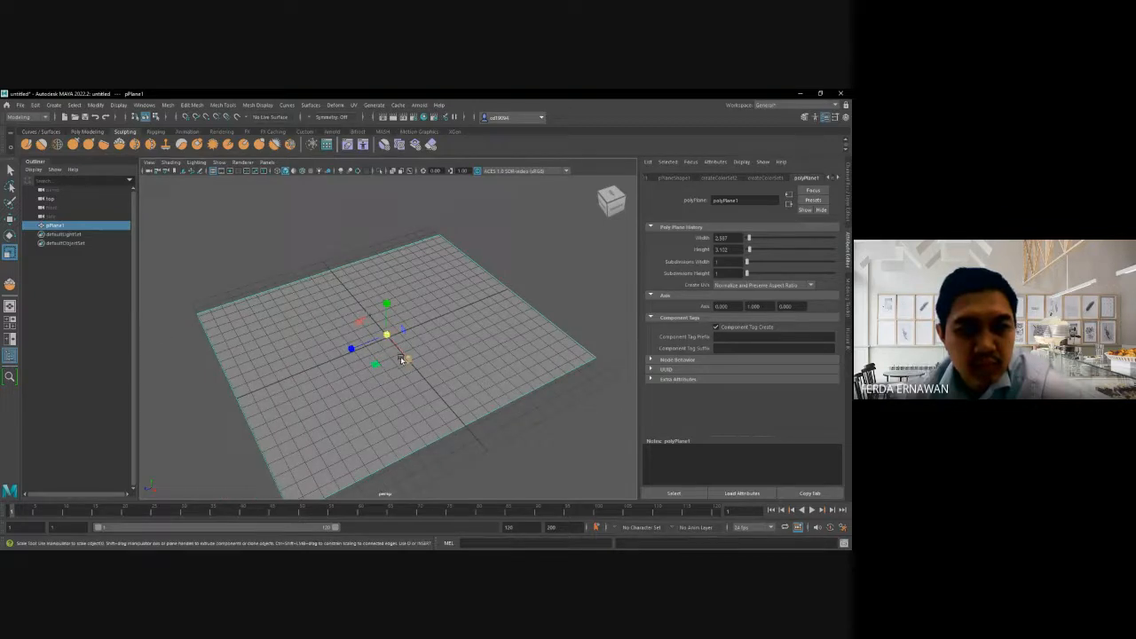
- Stretch the plane slightly along the X axis and nudge it a little in the same direction
left_click_drag(407, 363, 412, 365)
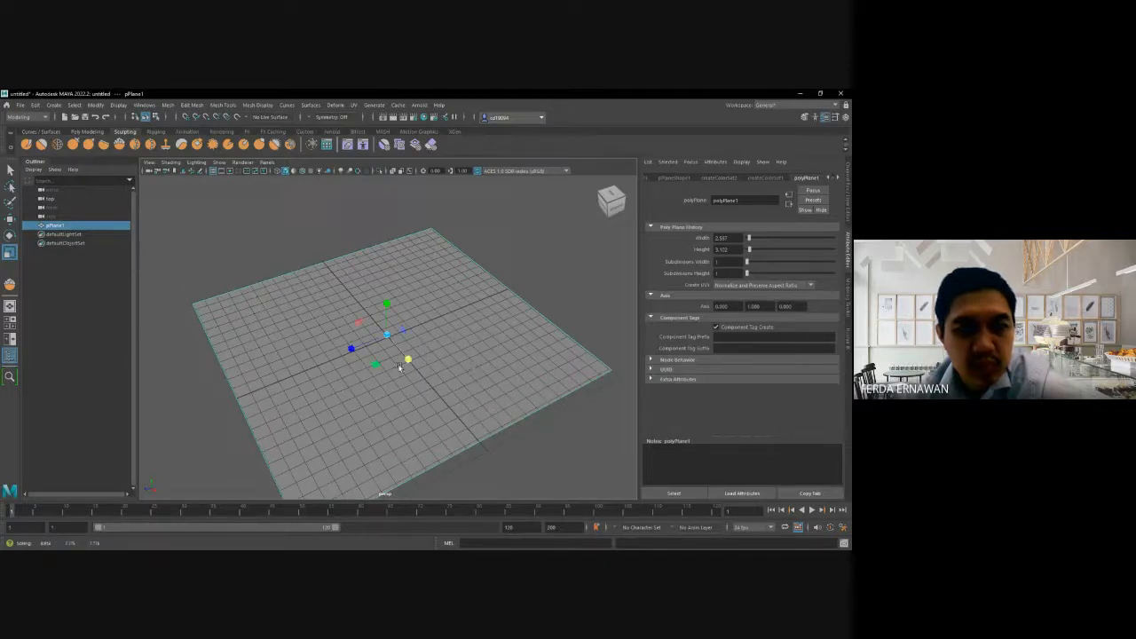
left_click(10, 219)
left_click_drag(404, 356, 406, 354)
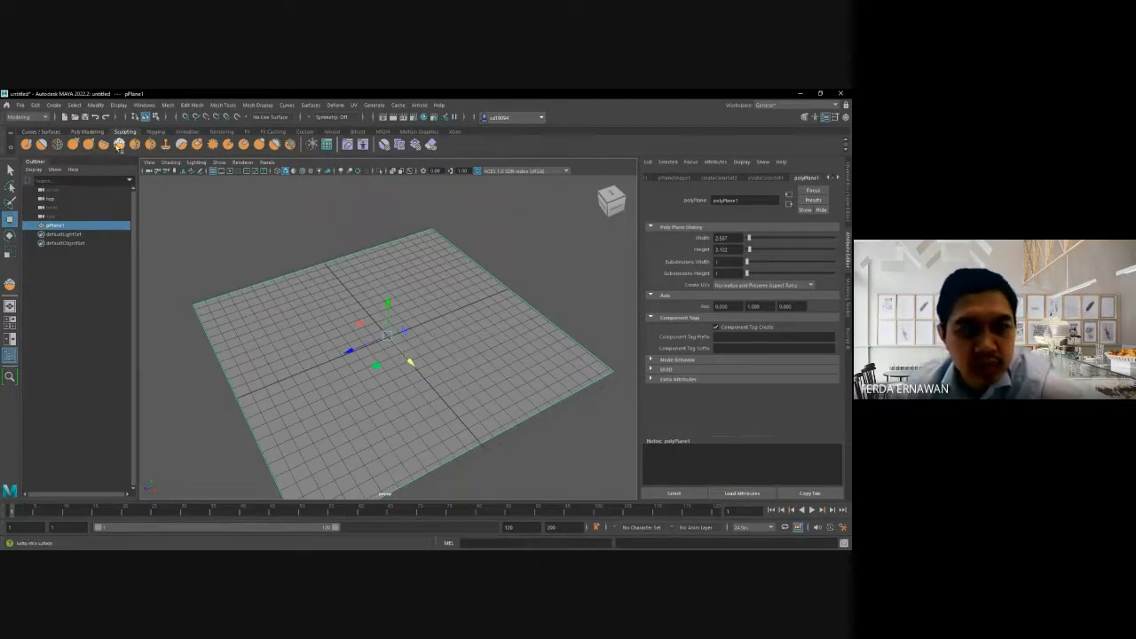
- Try to sculpt the middle of the unsubdivided plane with the Foamy tool after checking its brush settings
left_click(119, 144)
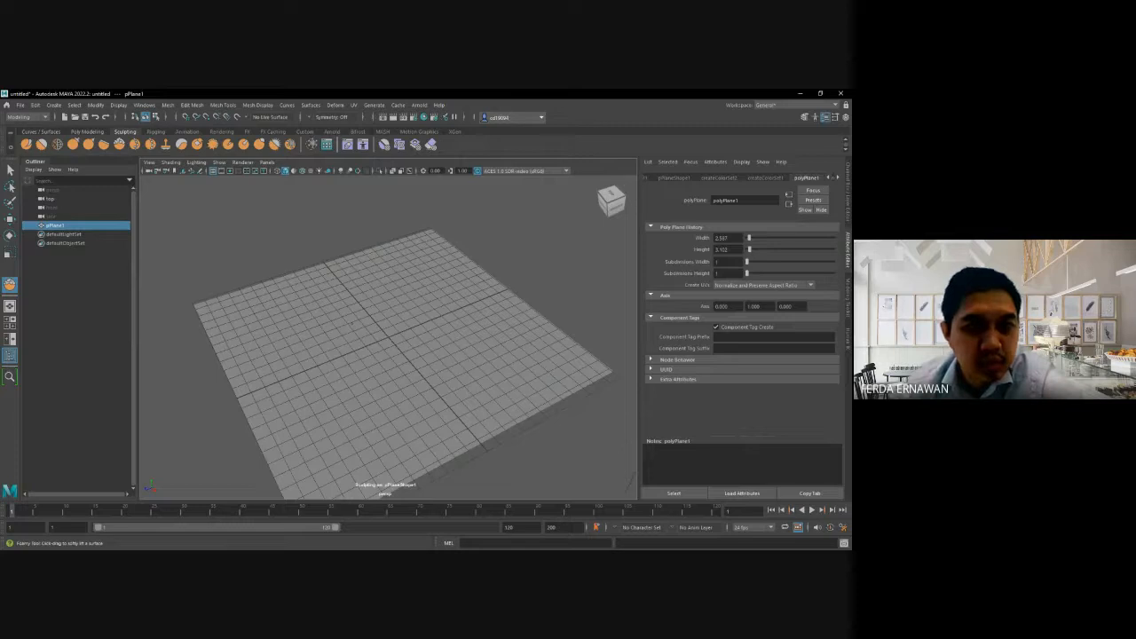
double_click(121, 144)
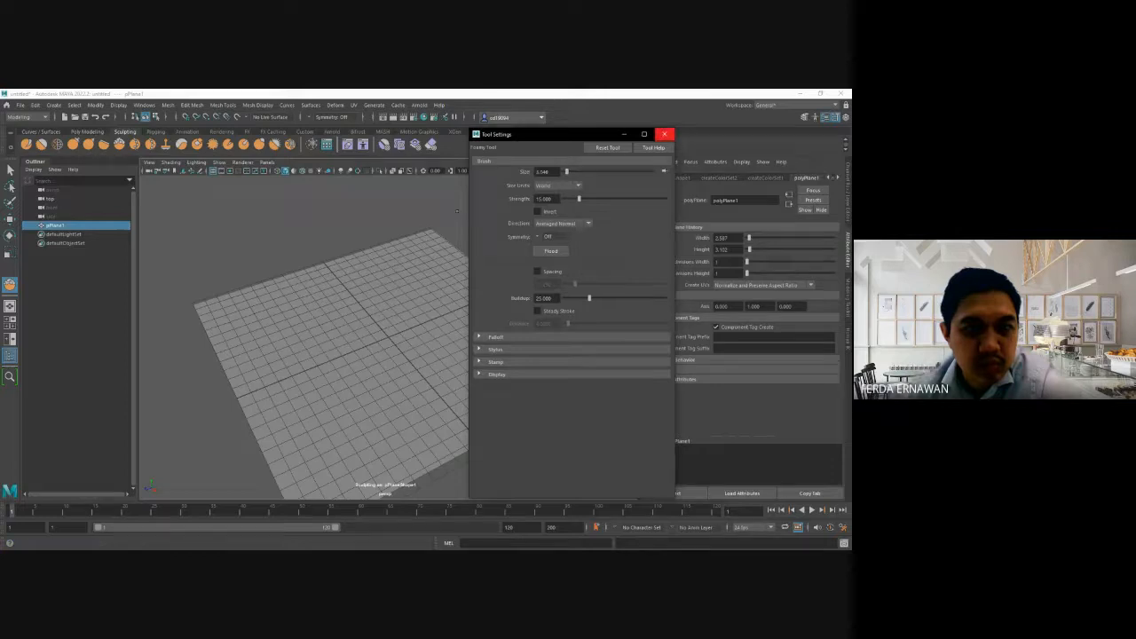
left_click(664, 134)
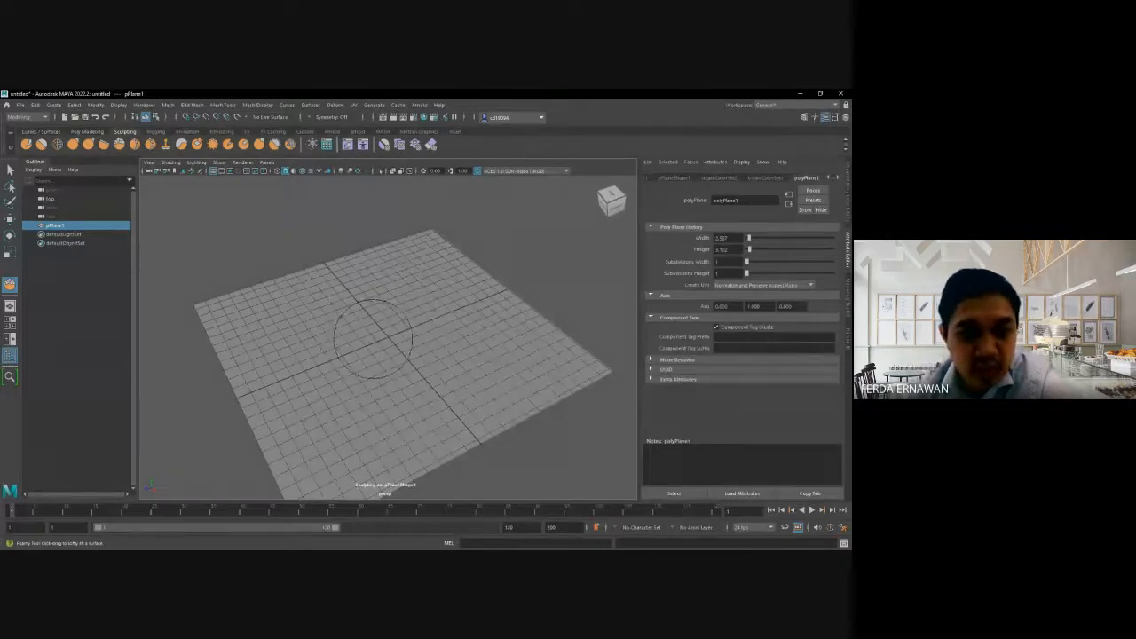
right_click(373, 337)
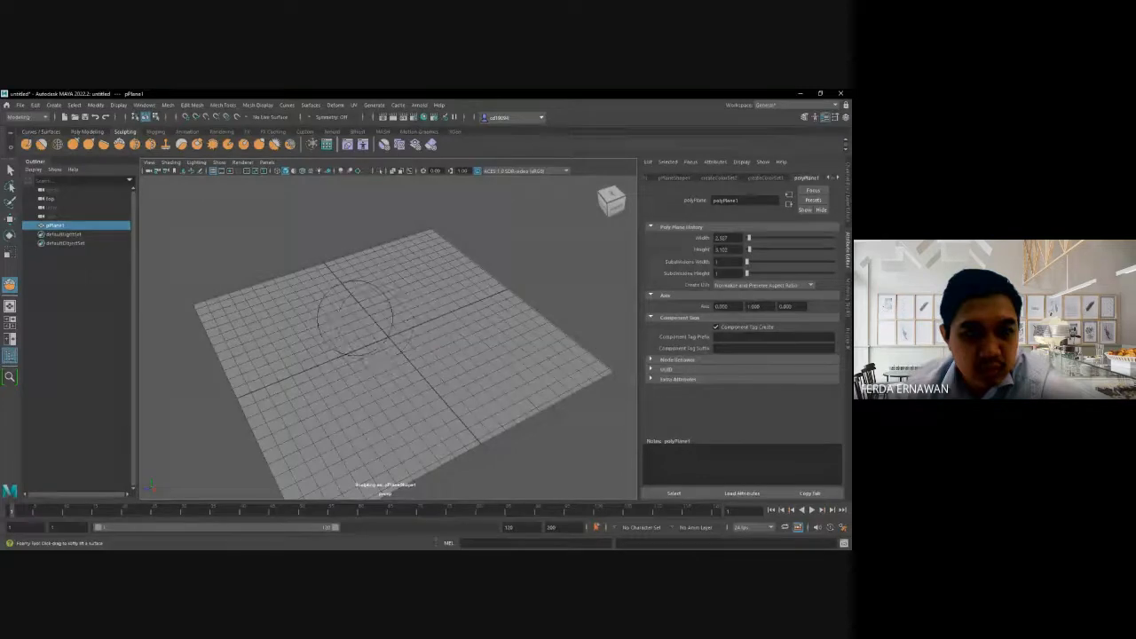
right_click_drag(350, 320, 377, 333)
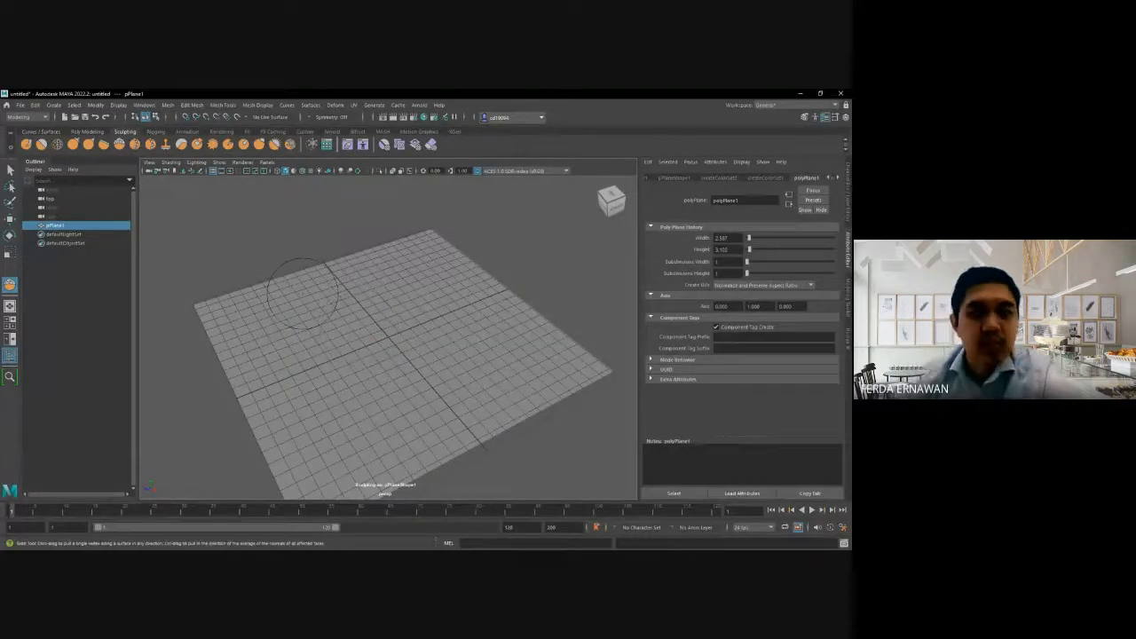
left_click(119, 145)
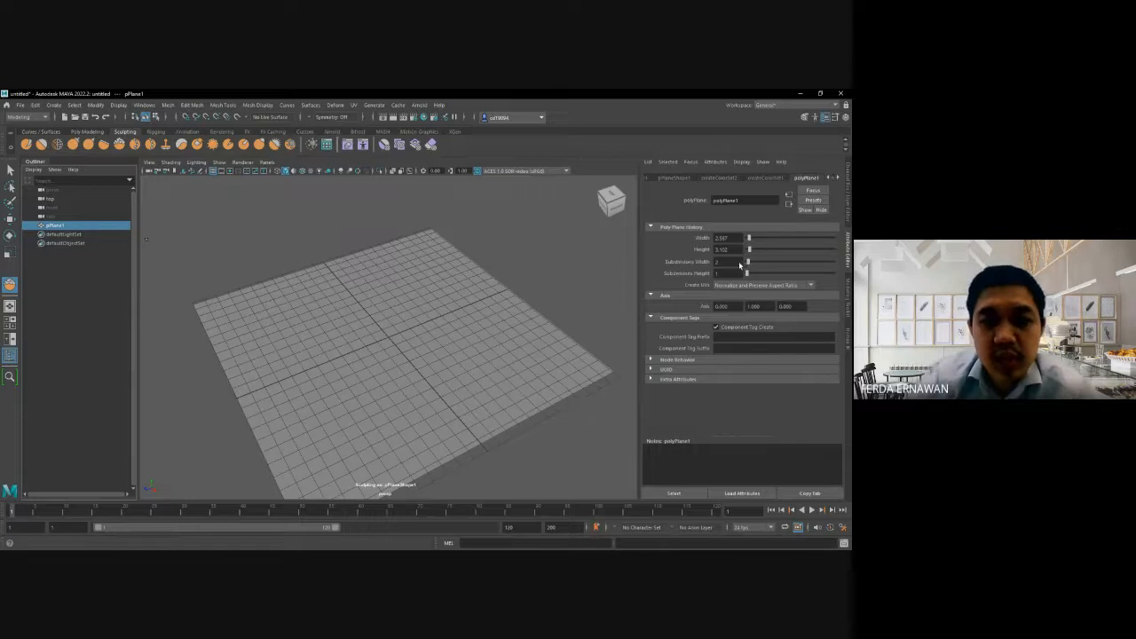
- Set the plane's subdivisions width and subdivisions height to 100 each
double_click(730, 263)
type("100")
key("Tab")
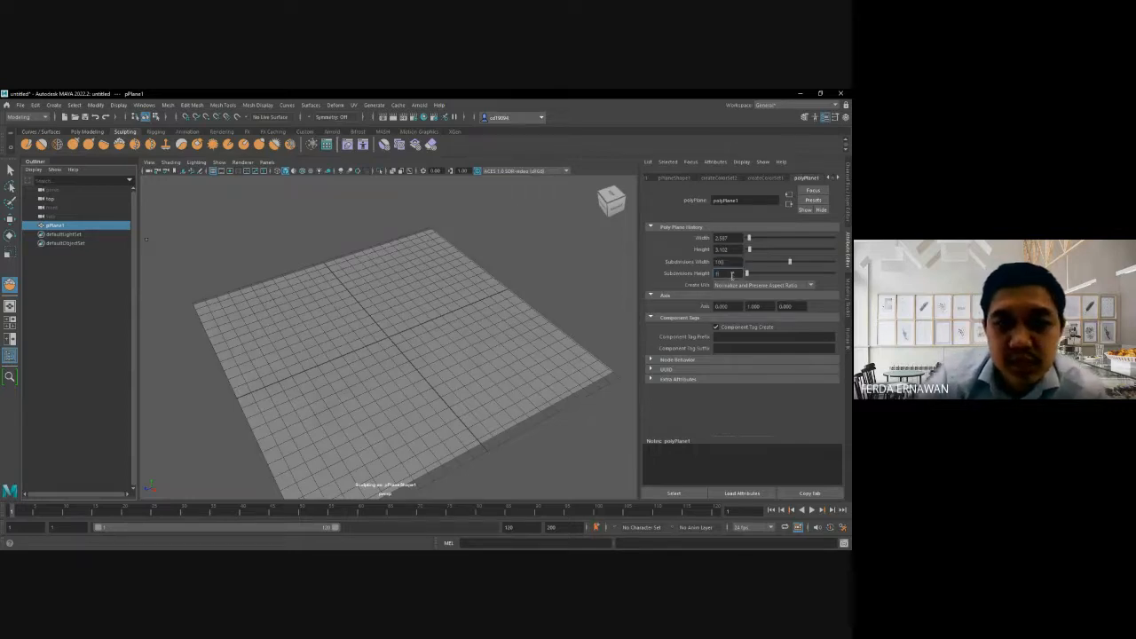
key("Return")
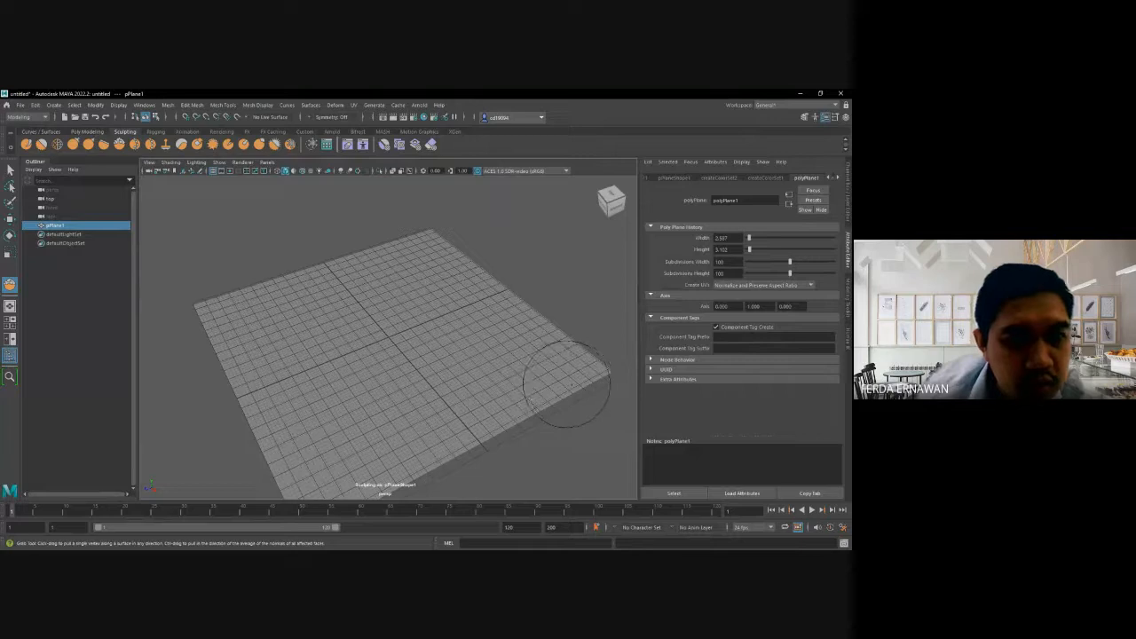
- Sculpt a tall, thick test ridge on the subdivided plane with the large Foamy brush, and undo it
left_click(55, 227)
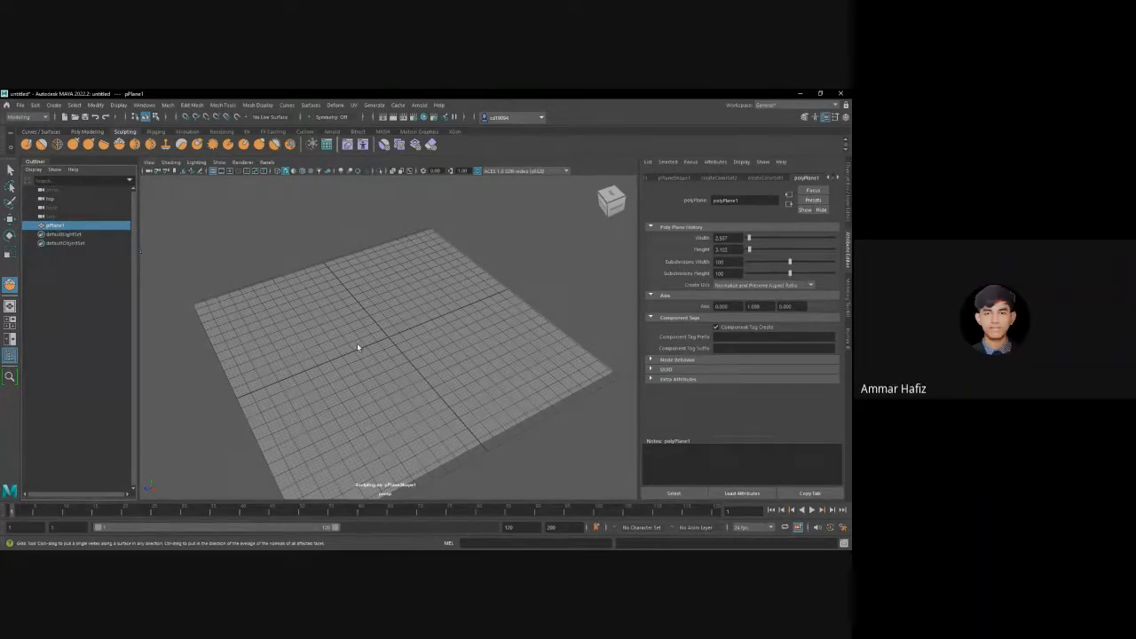
scroll(357, 343, "up", 2)
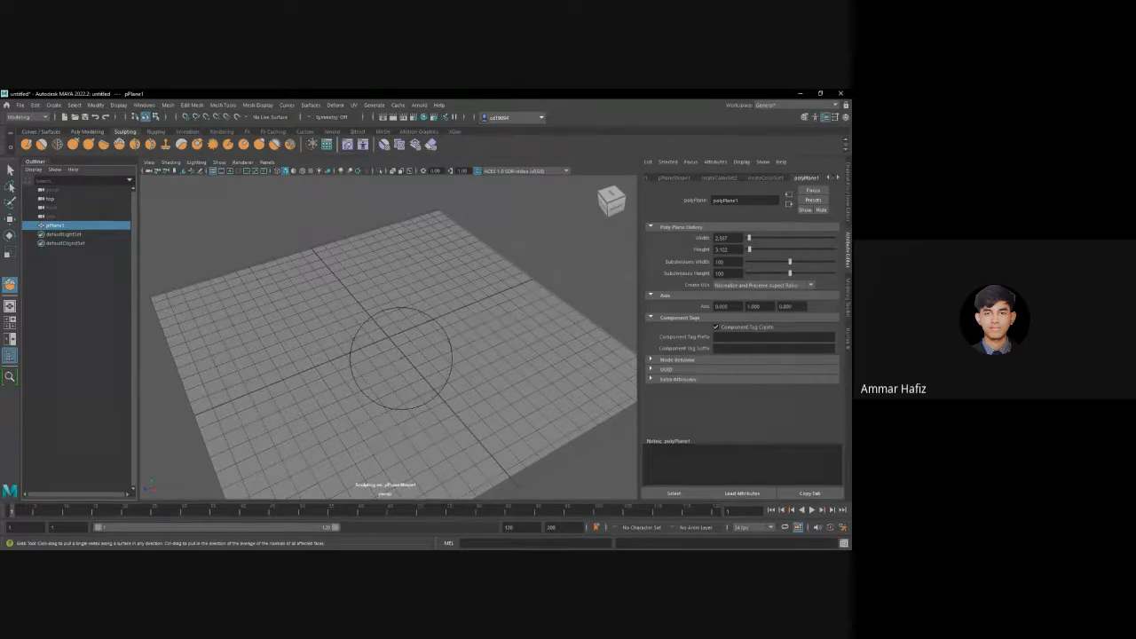
mouse_move(400, 351)
left_mouse_down("alt")
mouse_move(456, 339)
mouse_move(466, 362)
left_mouse_up("alt")
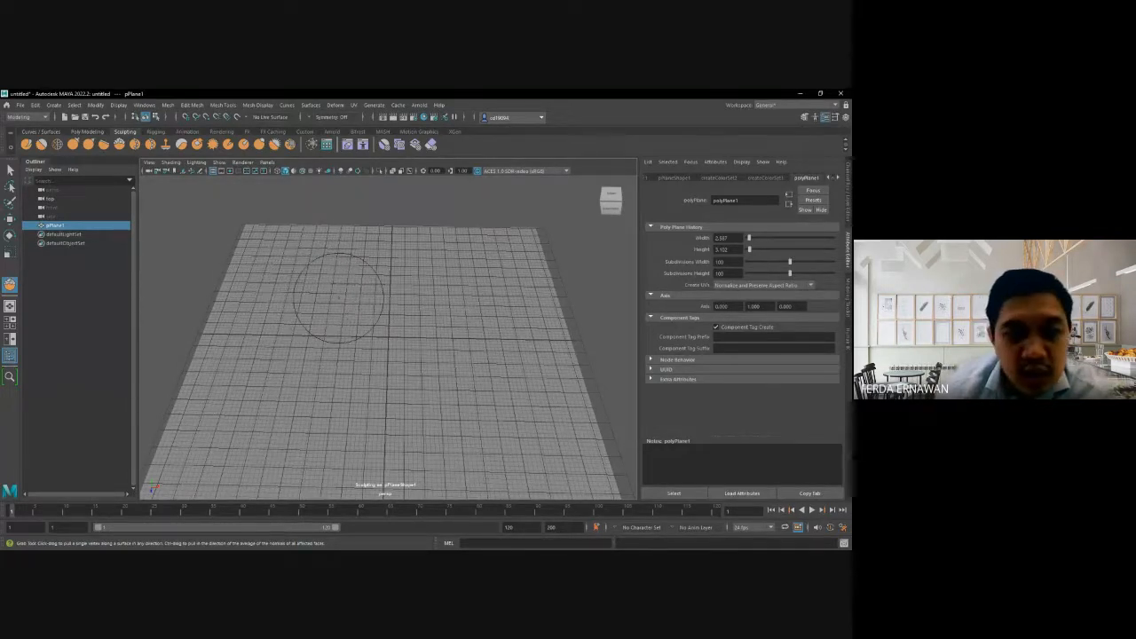
right_click(339, 297)
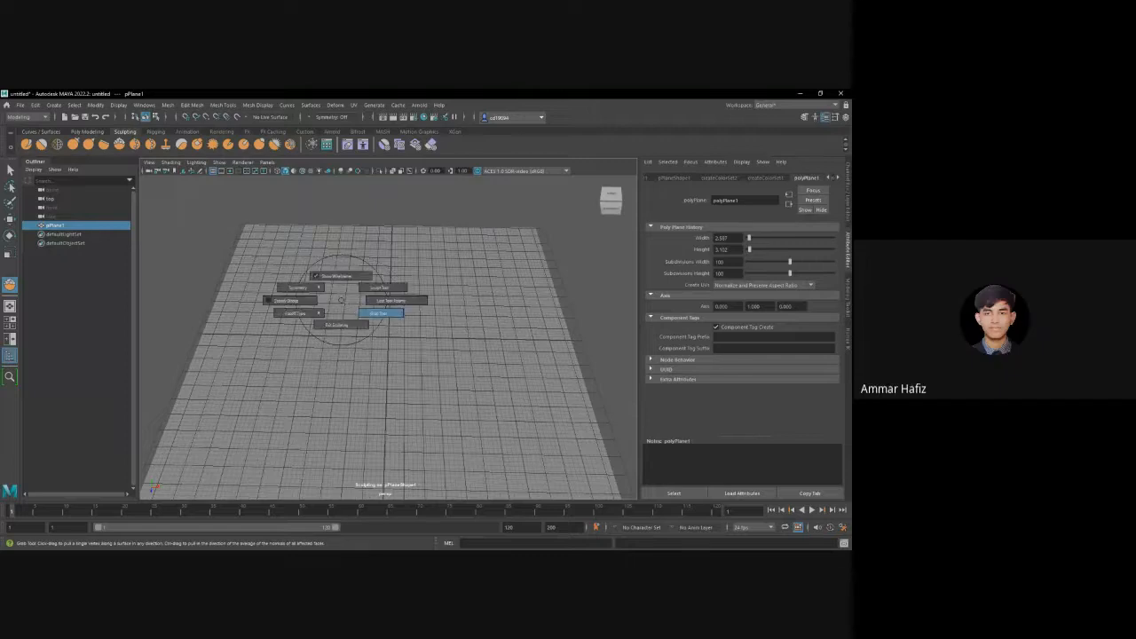
right_click(337, 296)
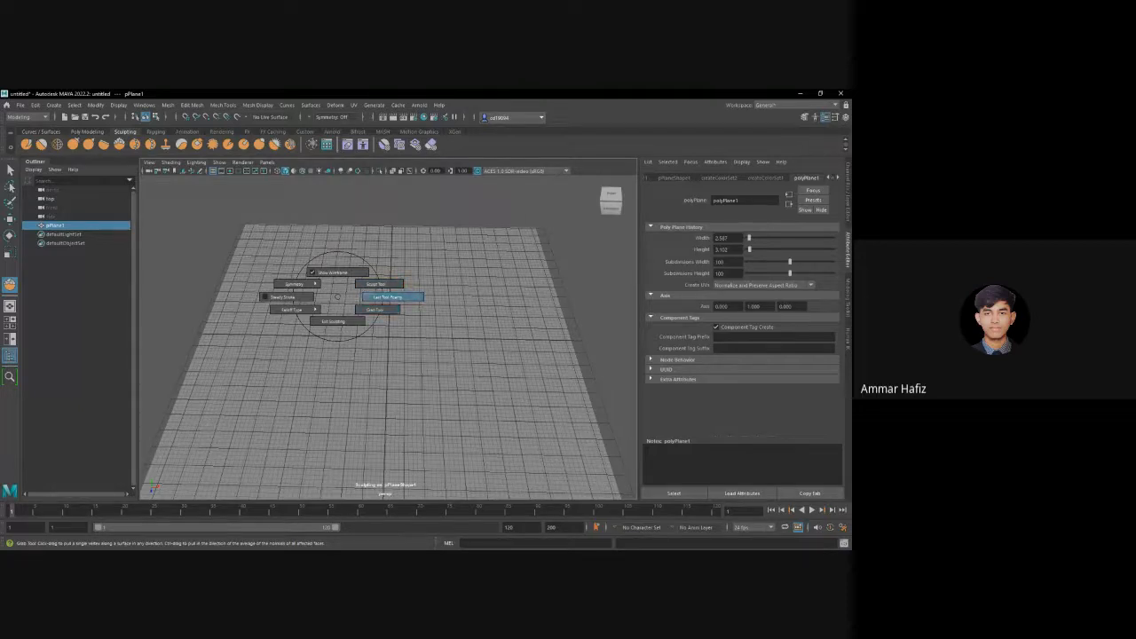
right_click_drag(337, 296, 352, 296)
left_click_drag(352, 296, 313, 259)
key("ctrl+z")
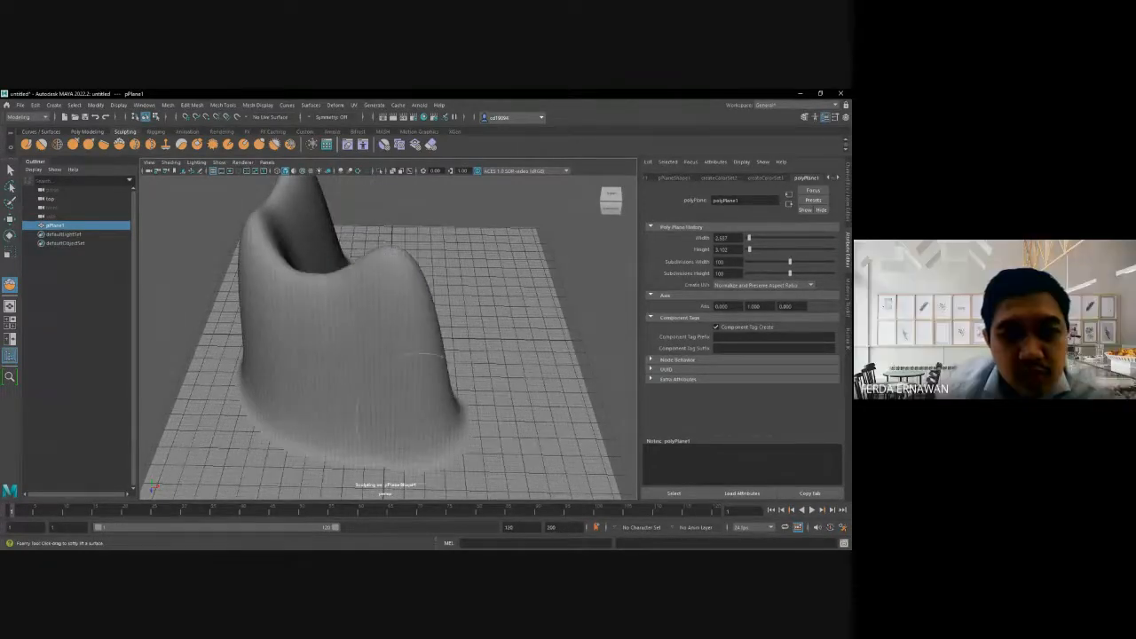
key("ctrl+z")
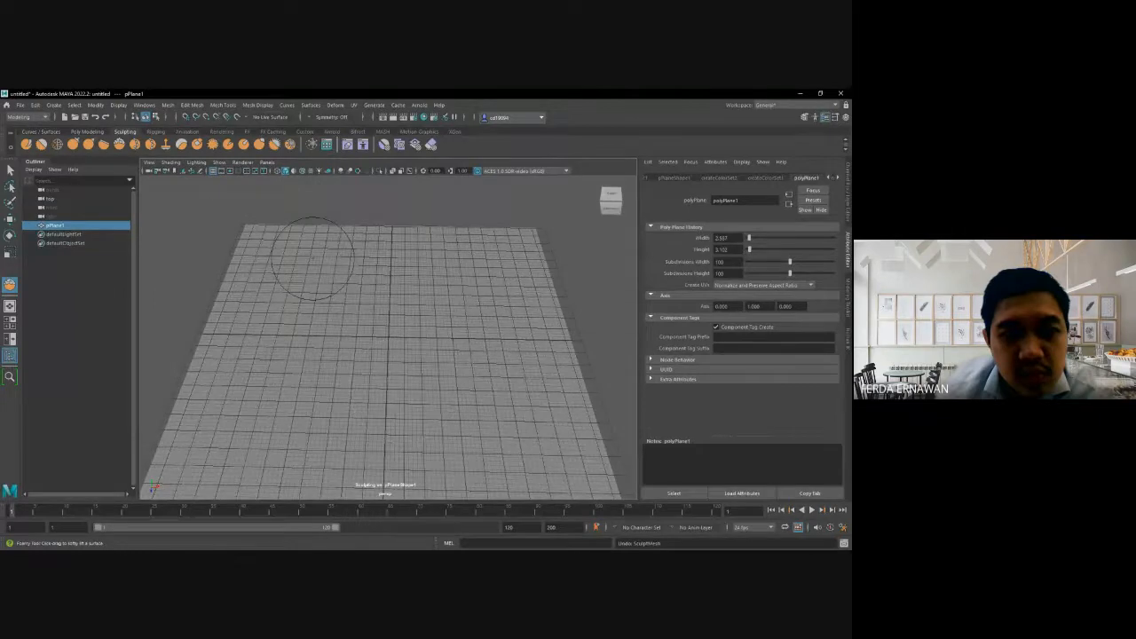
- Reduce the Foamy brush to a much smaller size below 1 and close its settings
double_click(120, 145)
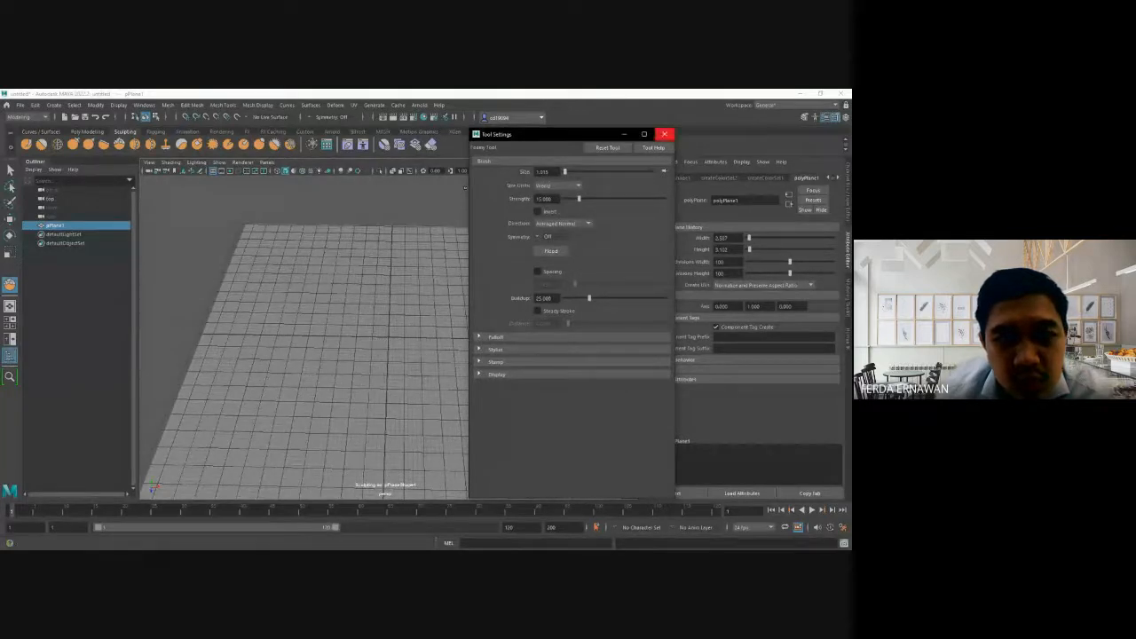
left_click_drag(565, 172, 564, 171)
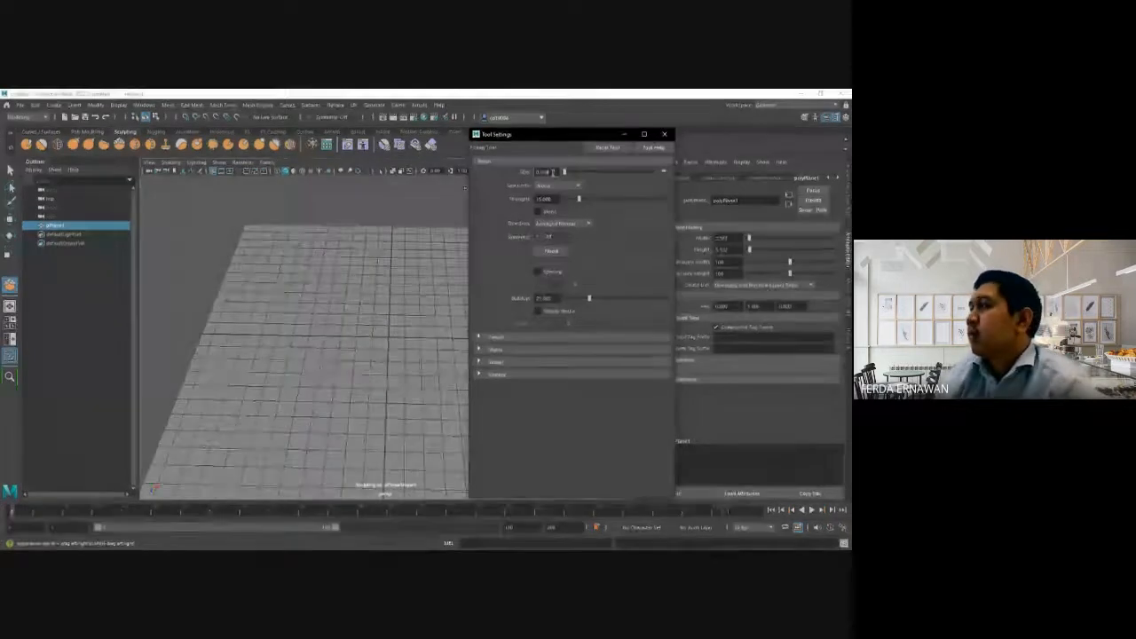
left_click(556, 172)
key("BackSpace")
key("BackSpace")
key("BackSpace")
key("BackSpace")
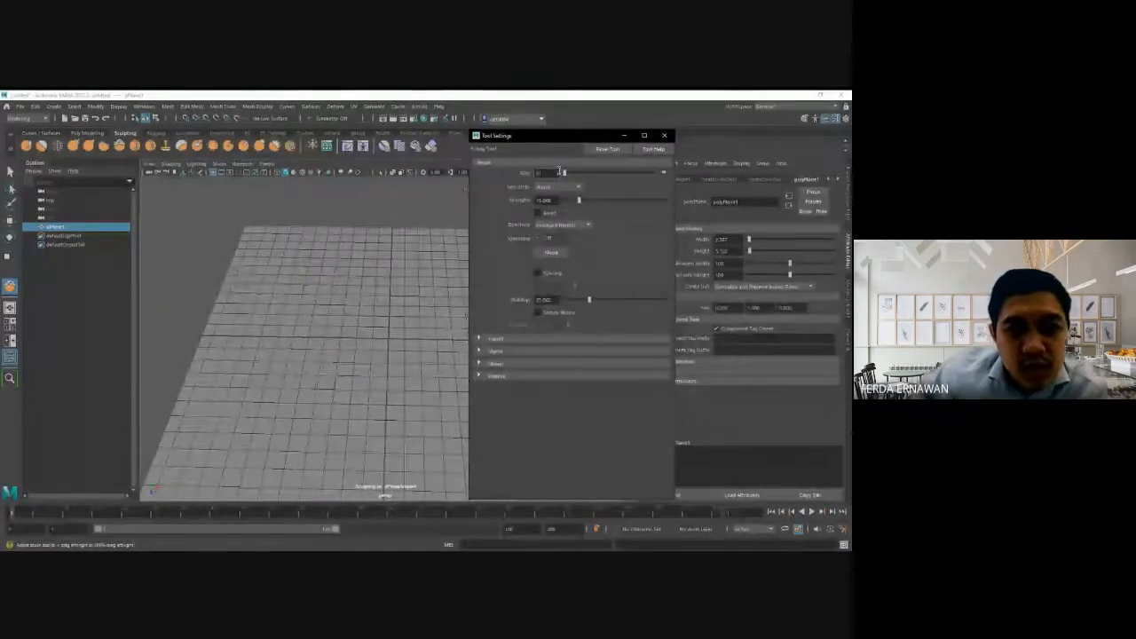
left_click(665, 135)
- Sculpt a thin curved ridge, a pair of pointed peaks and a winding inner ridge around the plane's centre with the small Foamy brush
mouse_move(341, 276)
left_mouse_down()
mouse_move(310, 380)
mouse_move(391, 404)
mouse_move(424, 395)
left_mouse_up()
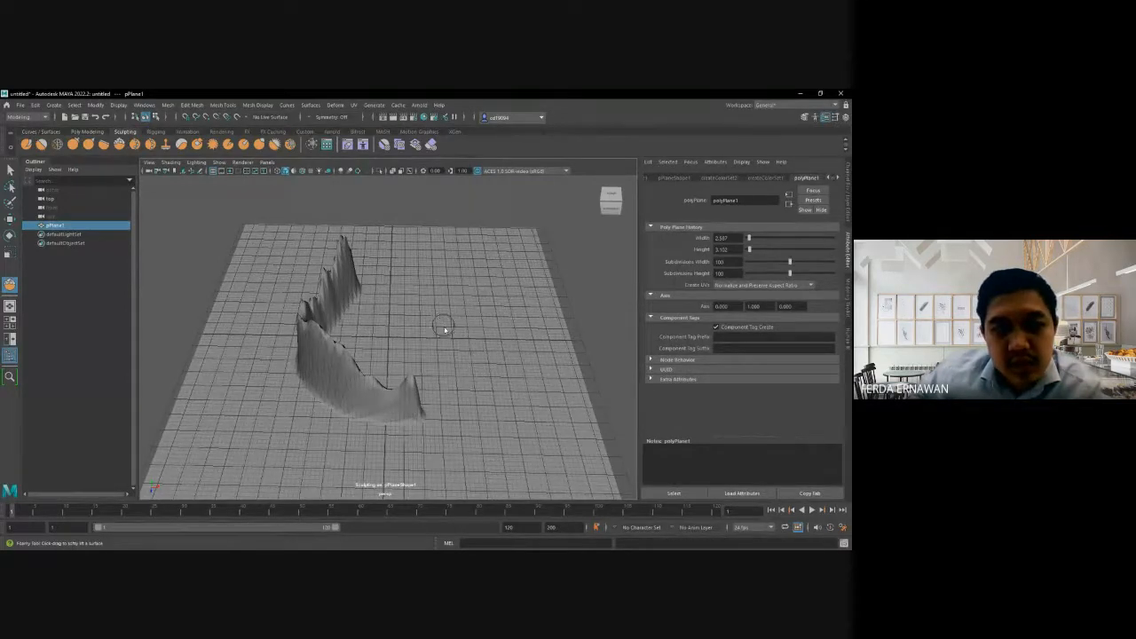
right_click_drag(442, 325, 449, 338)
left_click_drag(442, 320, 452, 375)
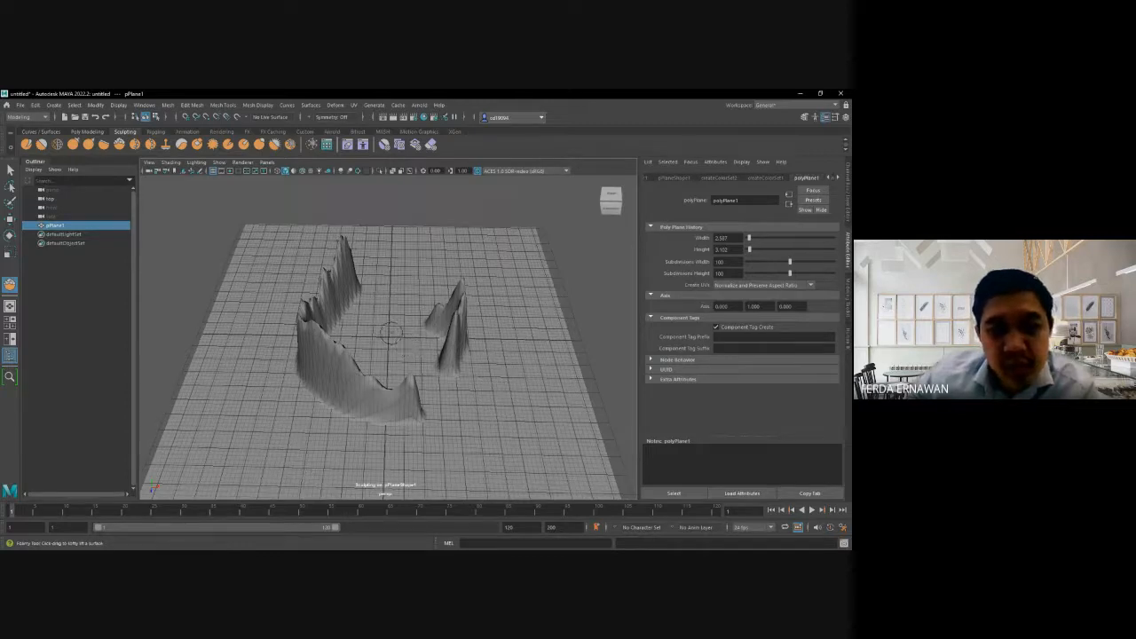
mouse_move(408, 322)
left_mouse_down()
mouse_move(394, 312)
mouse_move(400, 352)
mouse_move(468, 412)
mouse_move(382, 344)
mouse_move(392, 314)
left_mouse_up()
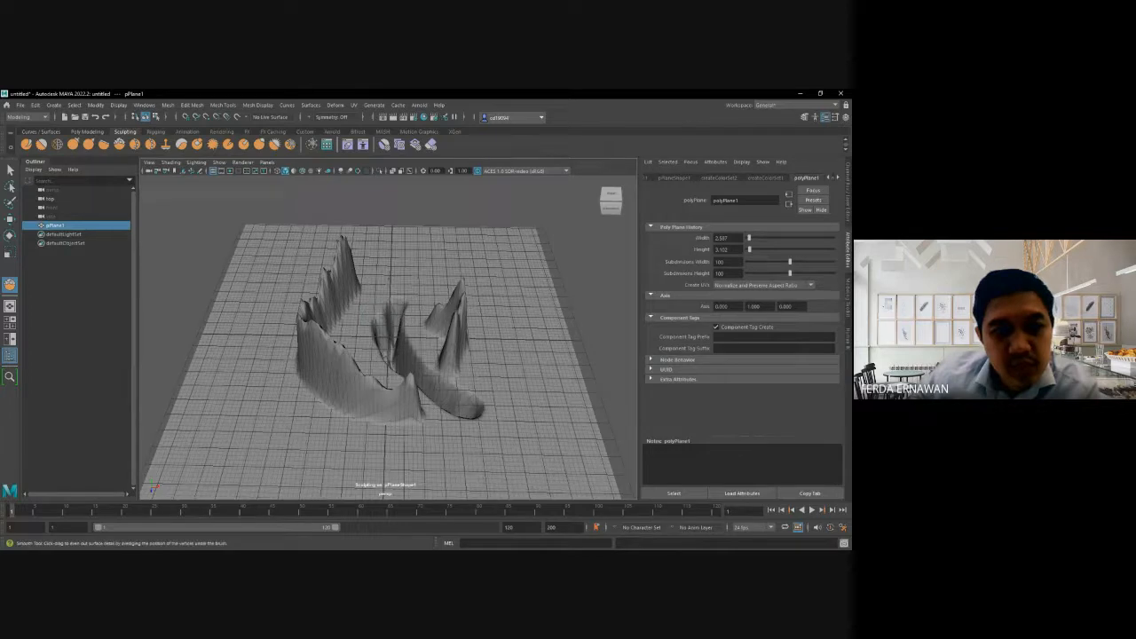
- Even out the crest of the long curved ridge and the inner peaks with the Smooth tool
mouse_move(307, 311)
left_mouse_down()
mouse_move(337, 355)
mouse_move(400, 390)
left_mouse_up()
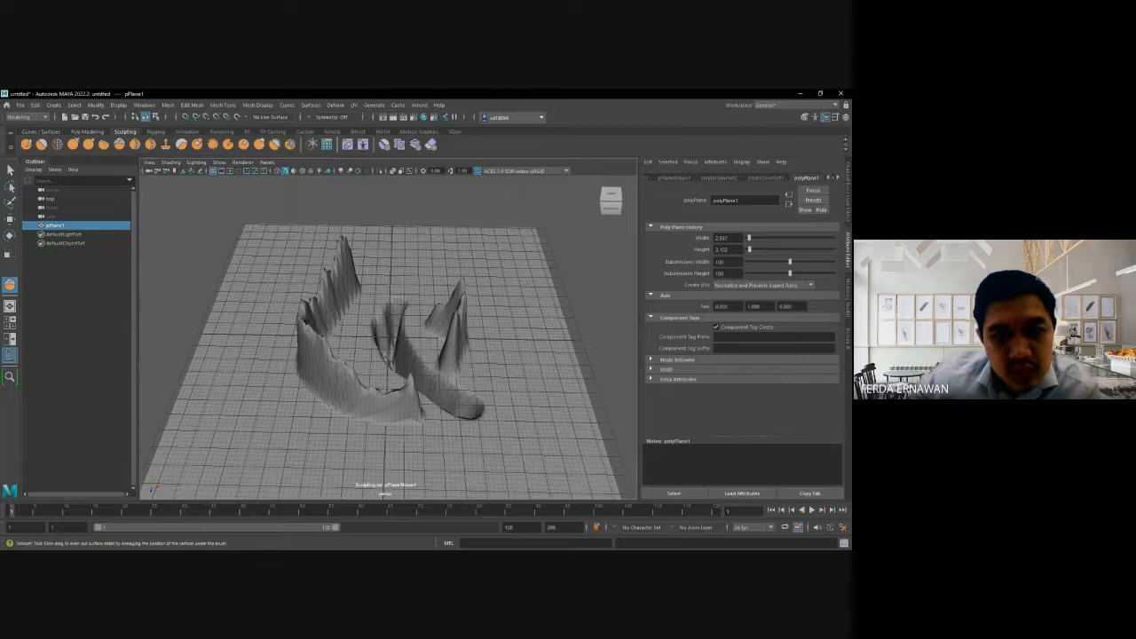
left_click_drag(305, 331, 303, 325)
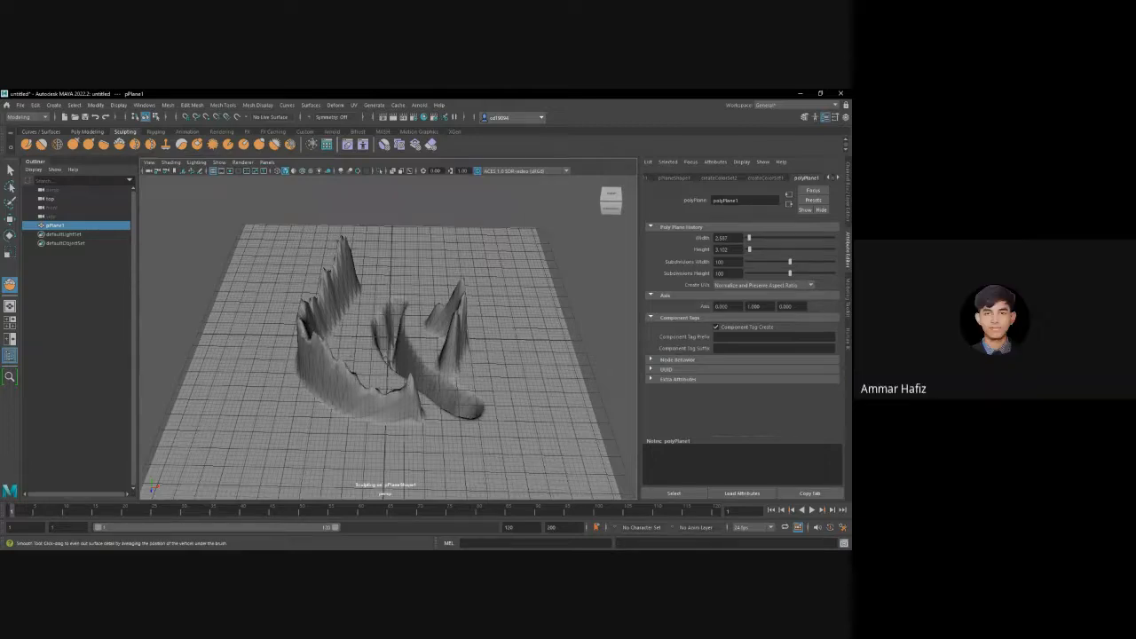
left_click_drag(406, 323, 457, 321, "shift")
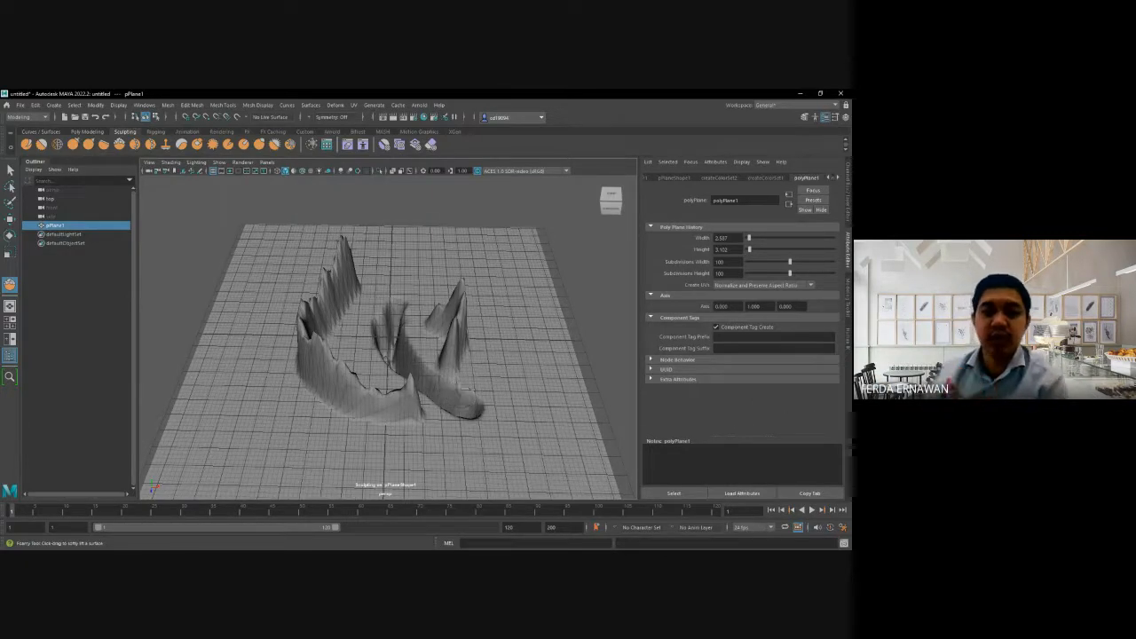
key("shift")
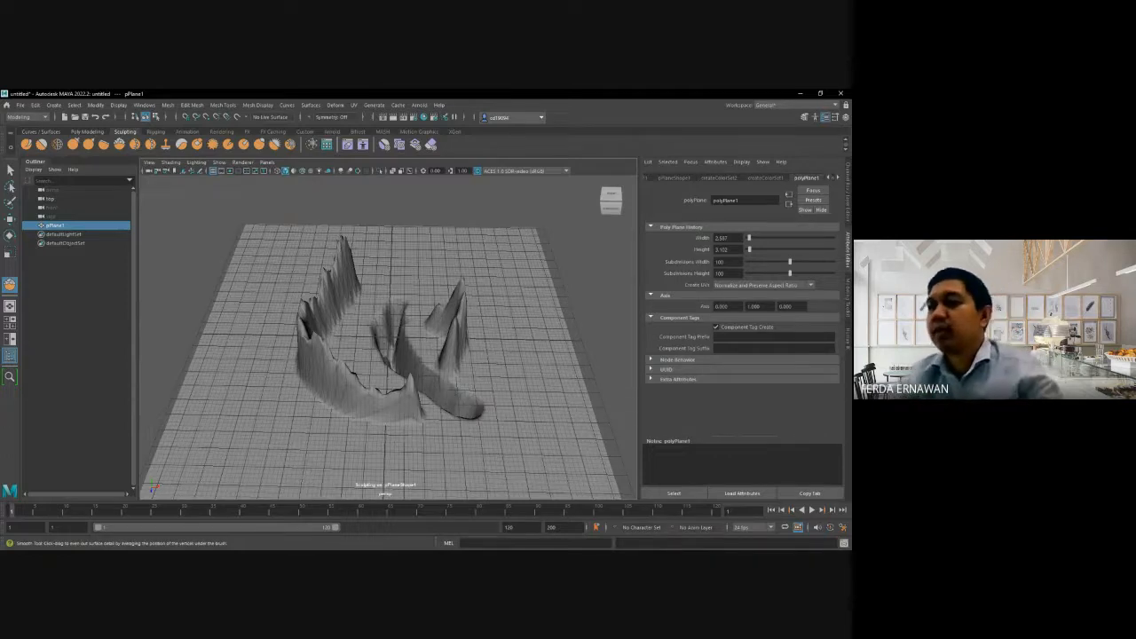
- Smooth the front base of the long curved ridge with the Smooth tool
left_click_drag(305, 392, 372, 390, "alt")
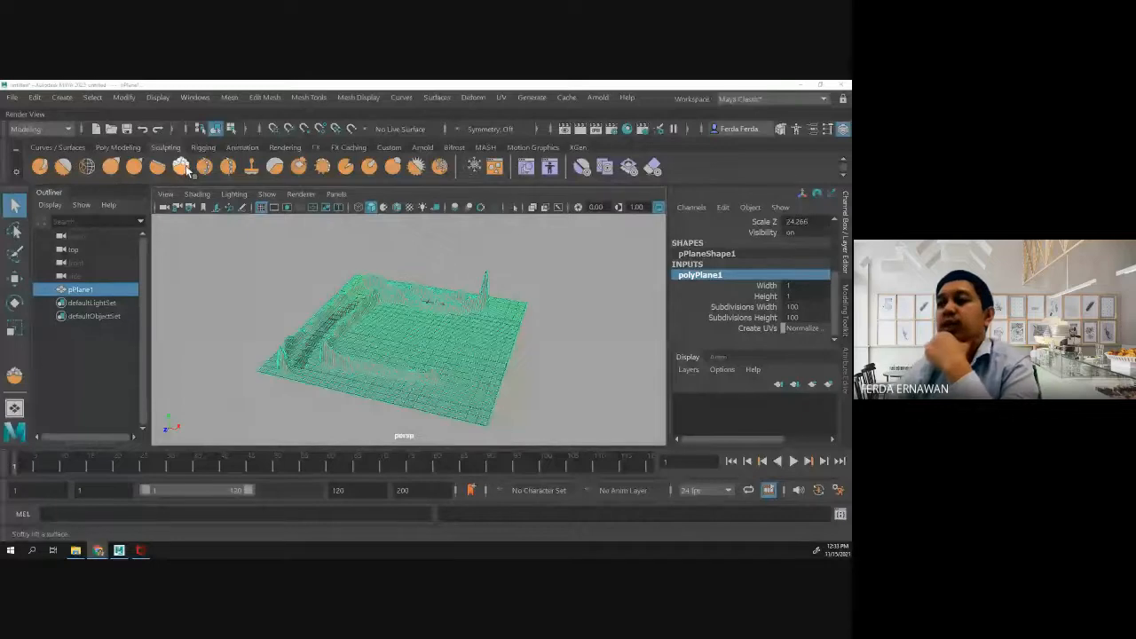
- Set the Foamy brush's falloff to the low S-curve preset and close its settings
double_click(181, 166)
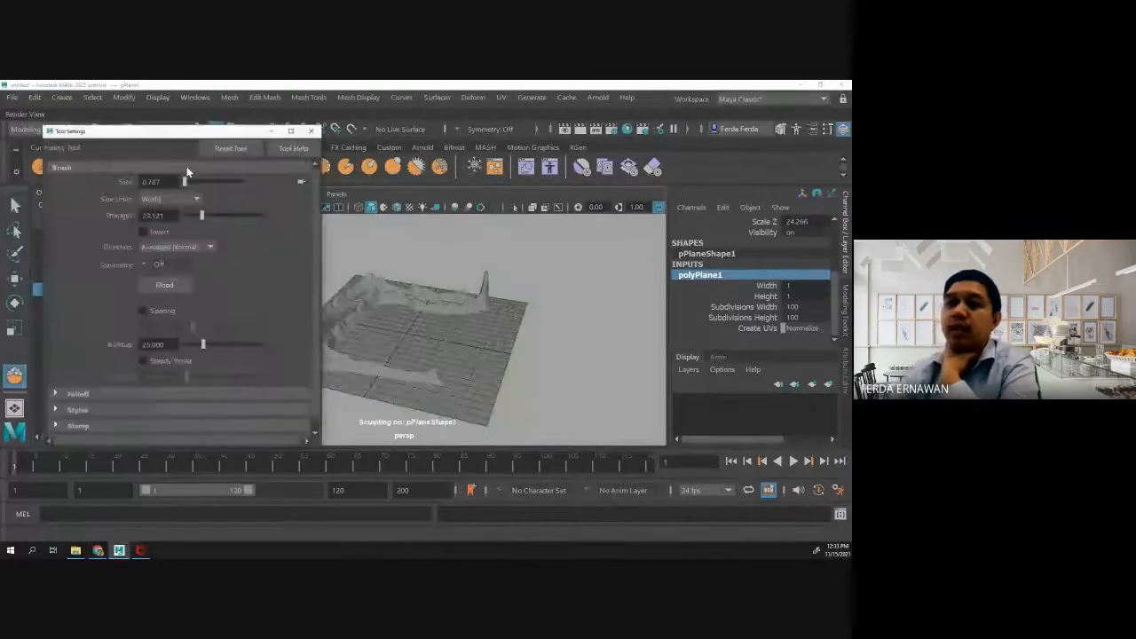
left_click_drag(170, 133, 563, 105)
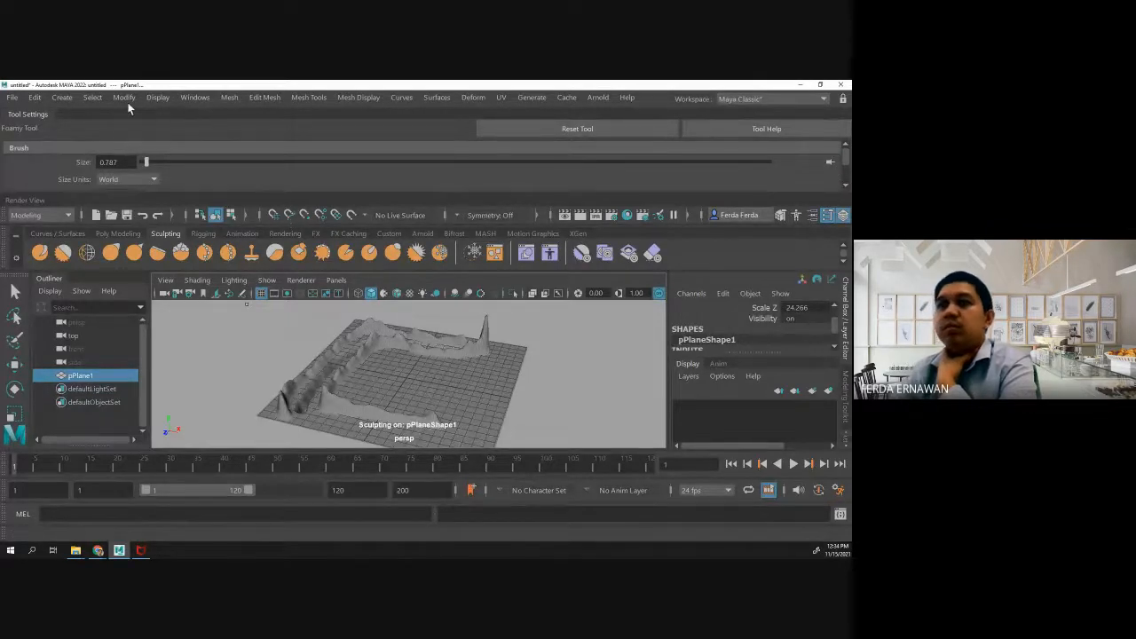
left_click_drag(31, 115, 553, 160)
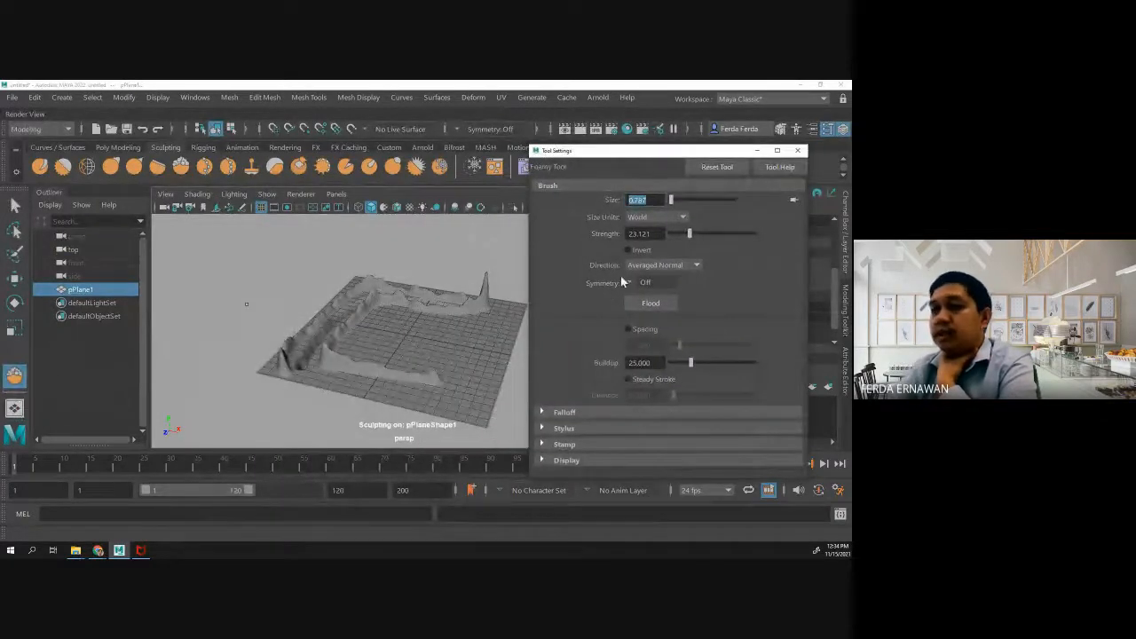
left_click(545, 410)
scroll(587, 372, "down", 5)
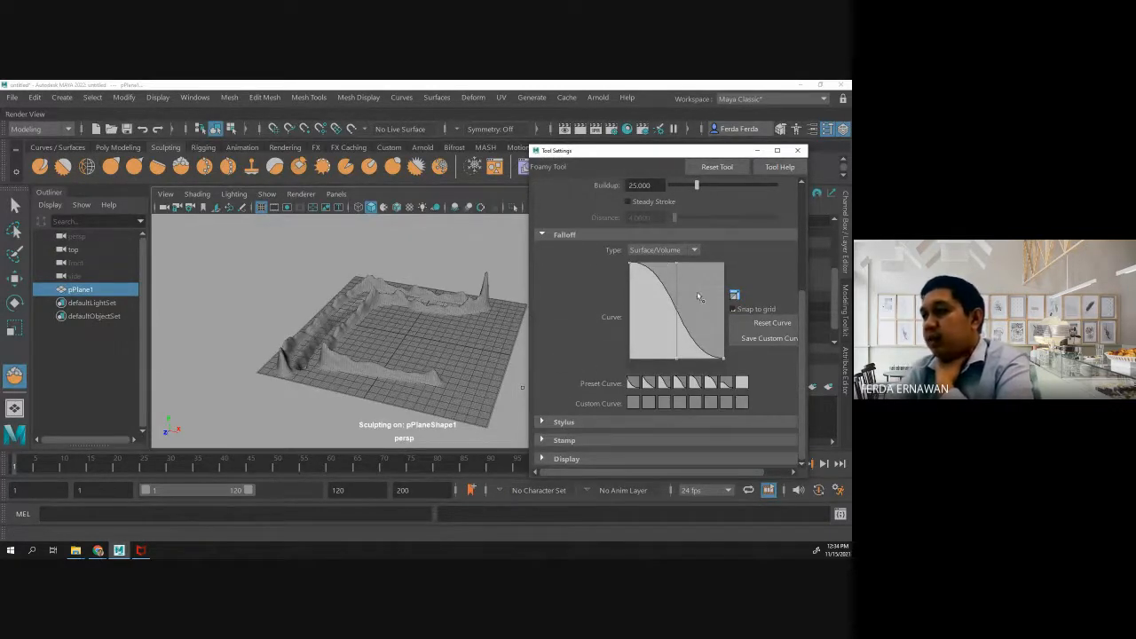
left_click(726, 382)
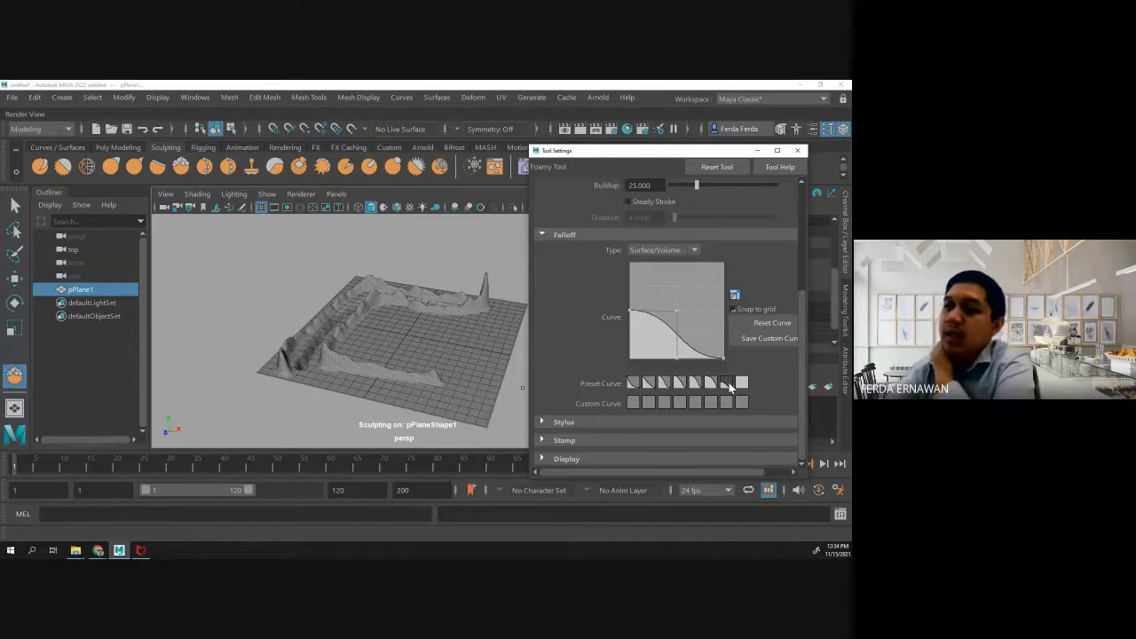
left_click(797, 150)
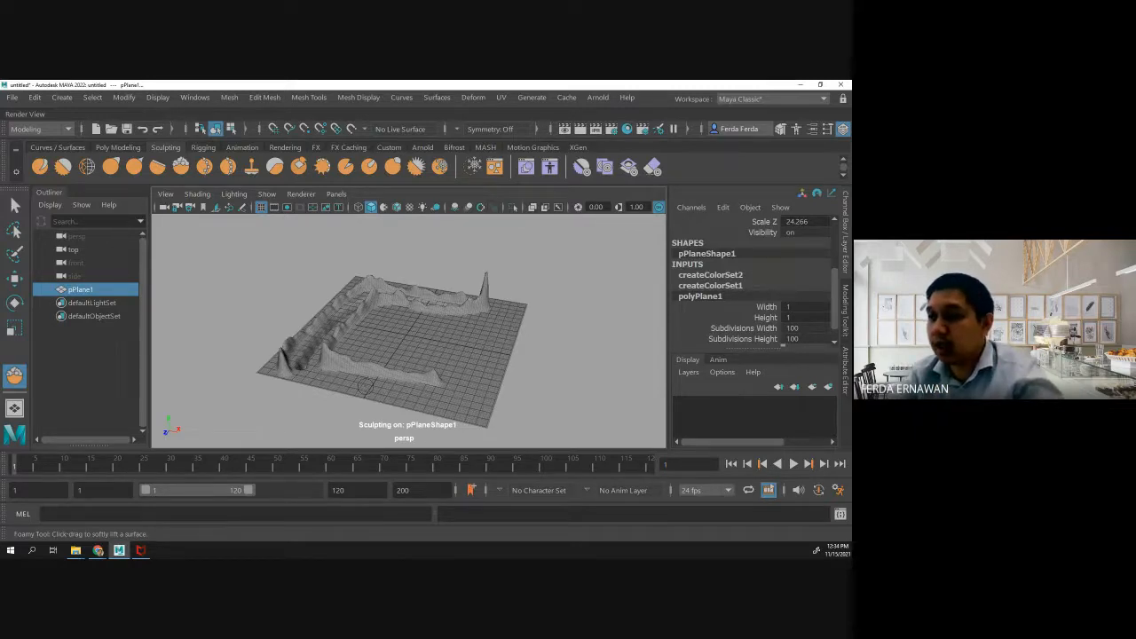
- Sculpt three test ridges across the plane's open middle area with the Foamy brush, and undo them
mouse_move(360, 336)
left_mouse_down()
mouse_move(410, 321)
mouse_move(513, 321)
left_mouse_up()
left_click_drag(380, 350, 519, 336)
mouse_move(420, 364)
left_mouse_down()
mouse_move(492, 348)
mouse_move(511, 300)
left_mouse_up()
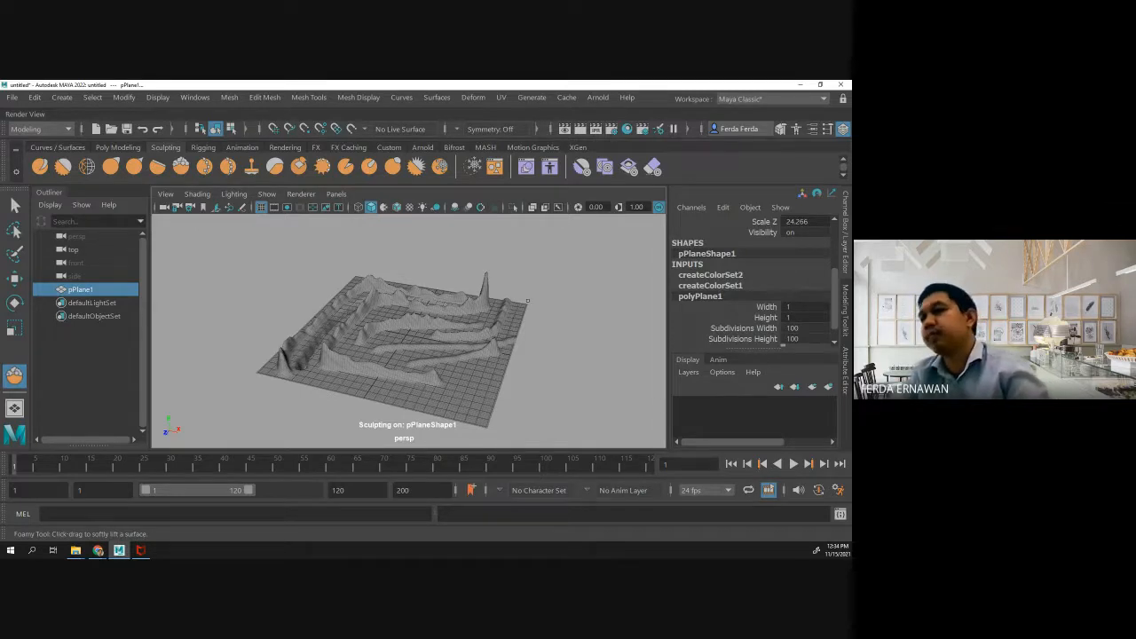
key("ctrl+z")
key("ctrl+z")
key("ctrl+z")
key("ctrl+z")
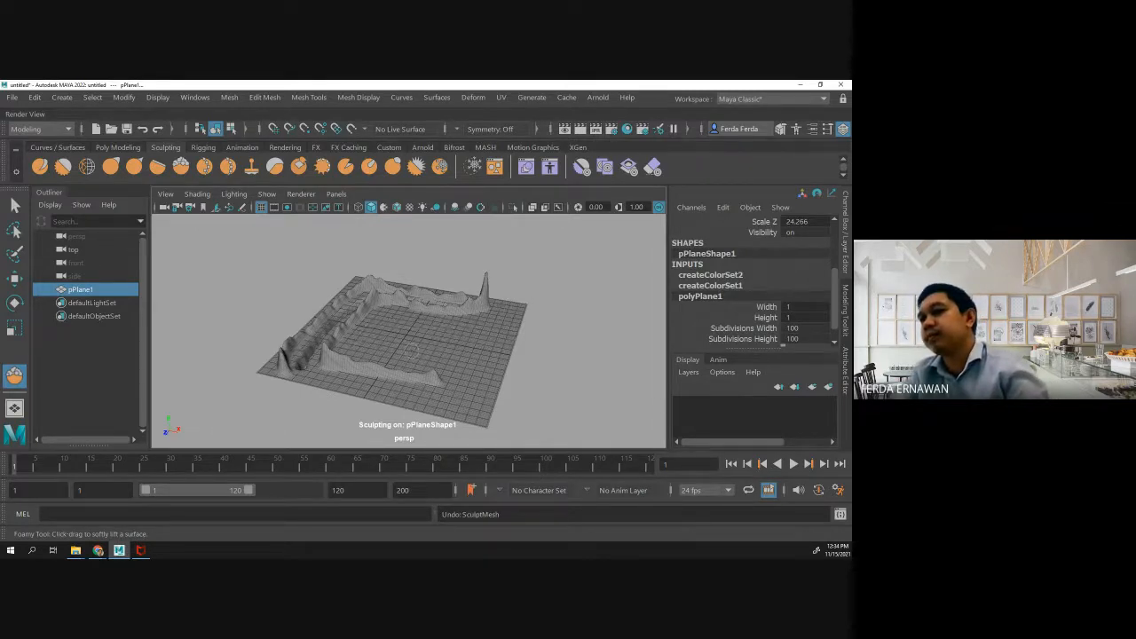
- Sculpt one long low ridge from the plane's middle to its far edge with the Foamy brush
mouse_move(379, 345)
left_mouse_down()
mouse_move(462, 340)
mouse_move(523, 306)
left_mouse_up()
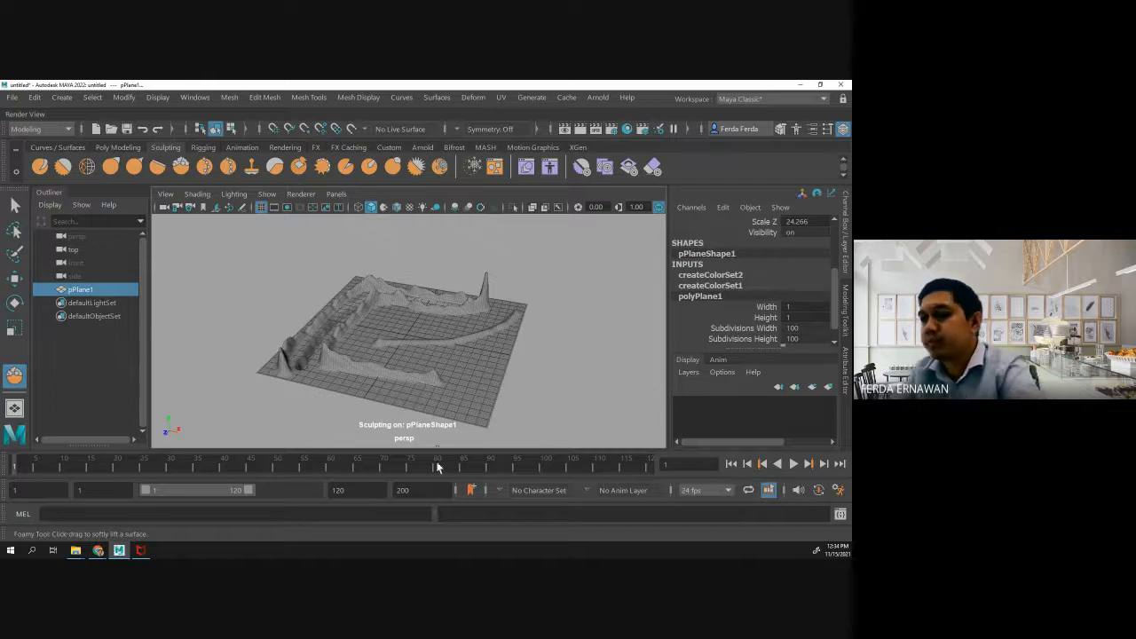
left_click(123, 552)
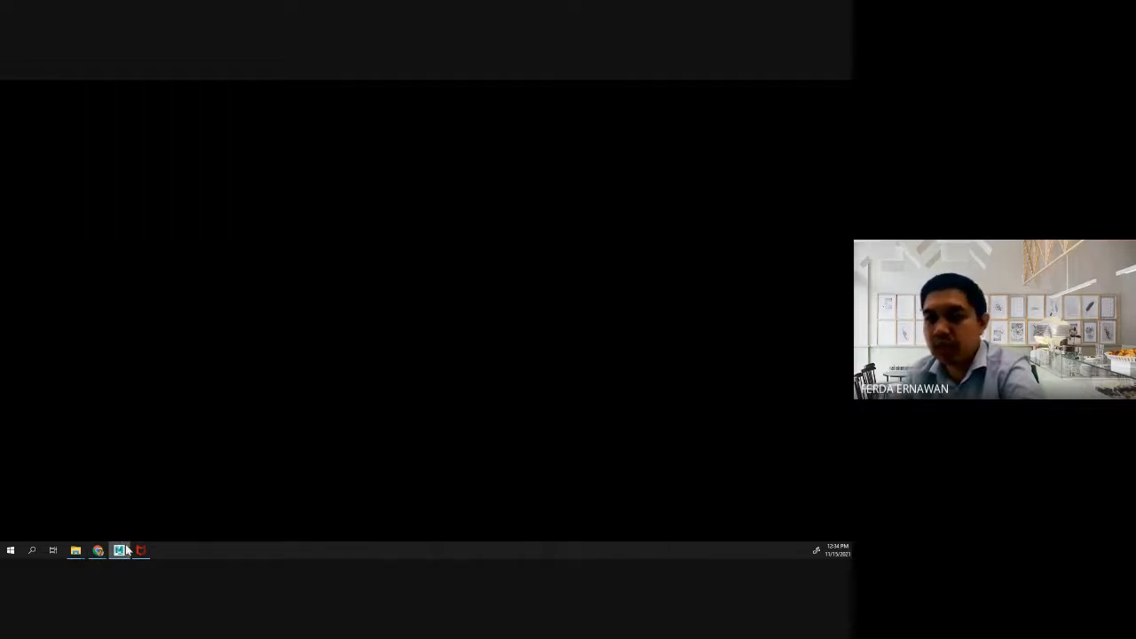
left_click(120, 551)
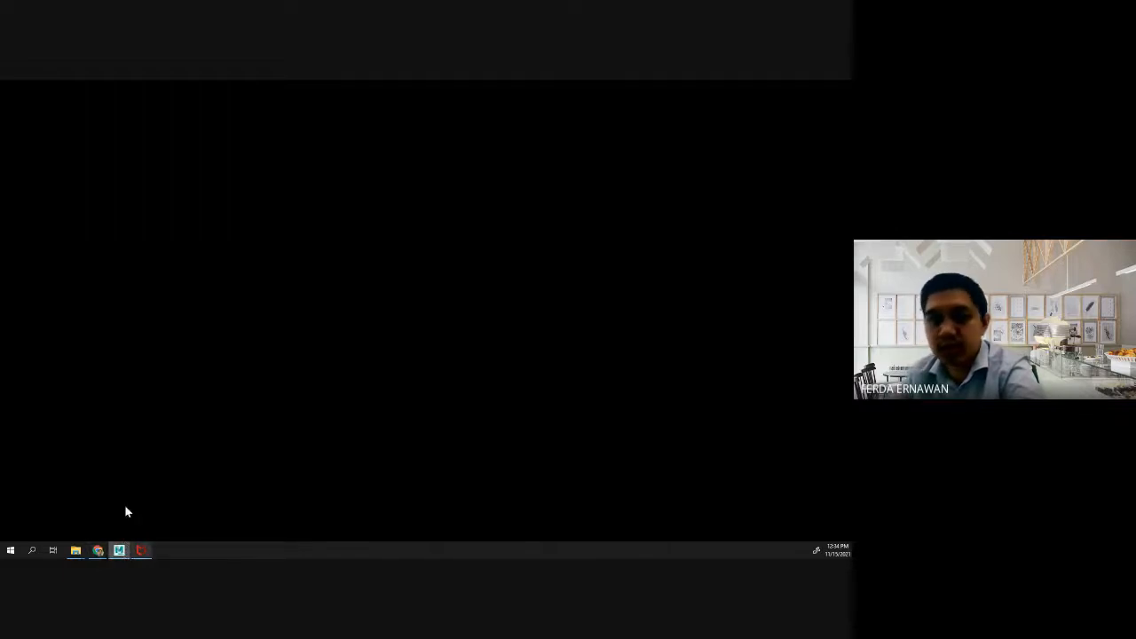
left_click_drag(0, 95, 392, 80)
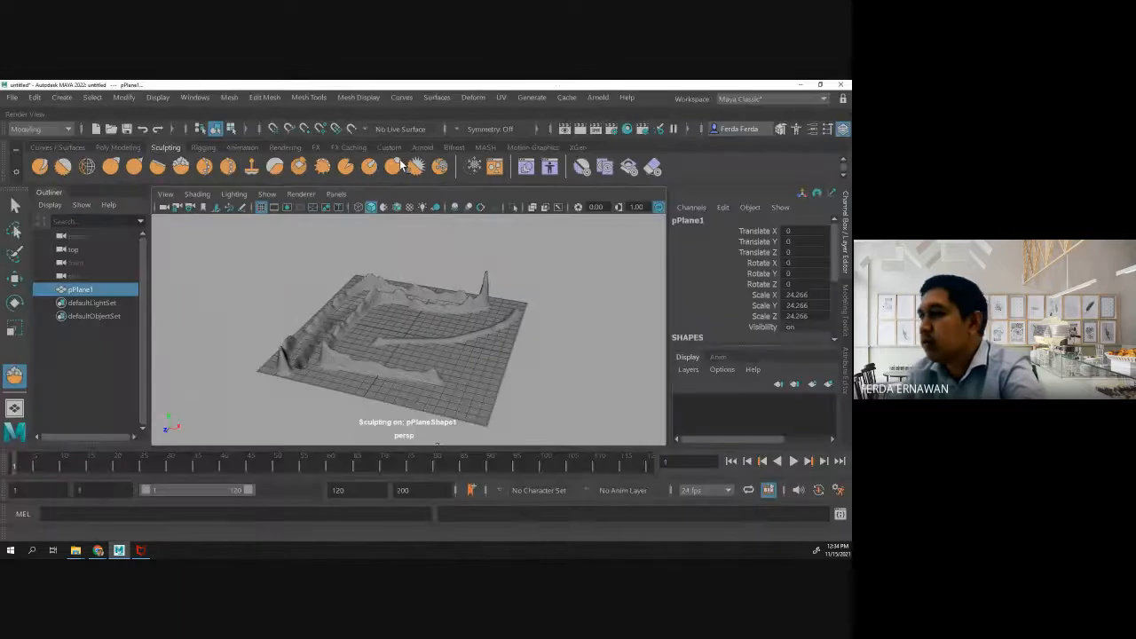
- Give the Foamy brush the steep concave falloff preset and sculpt a second ridge in front of the middle one
double_click(184, 166)
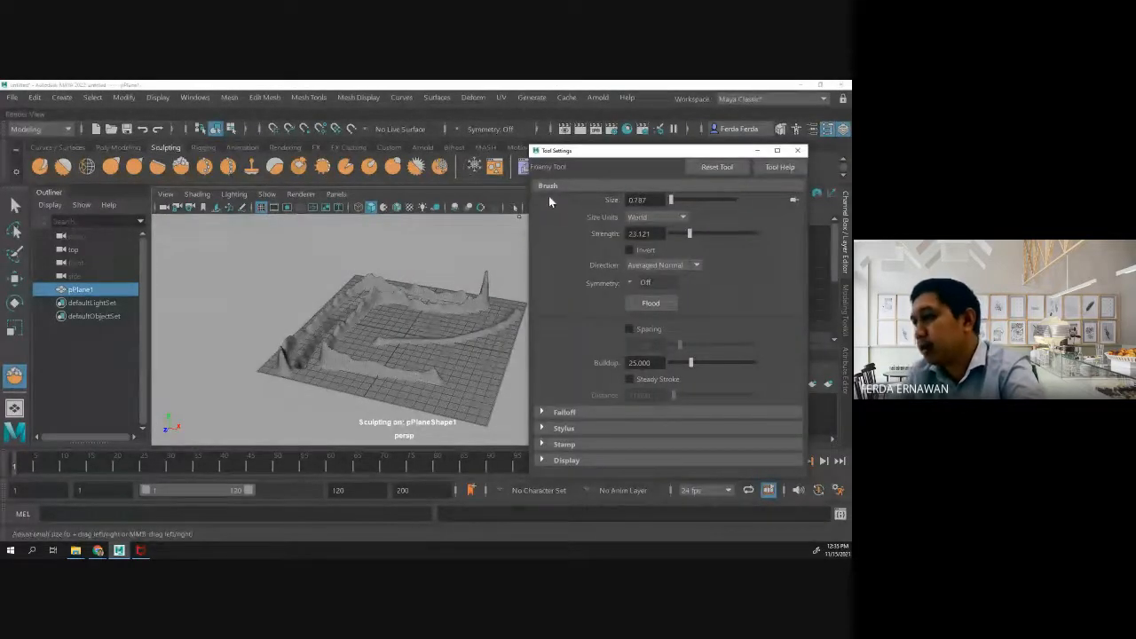
left_click(541, 413)
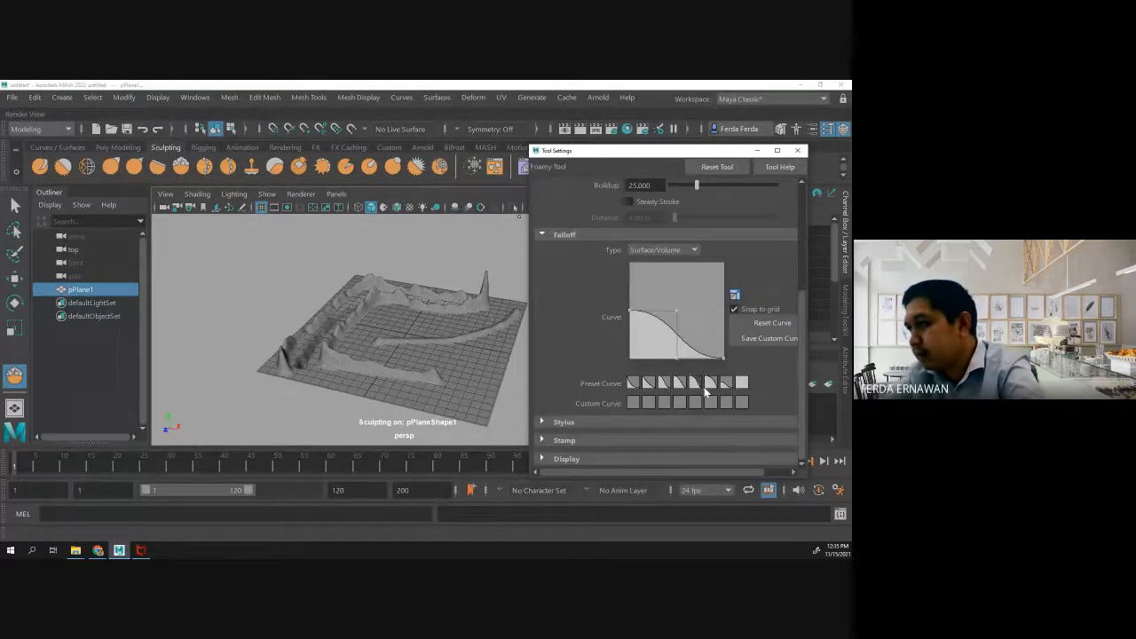
left_click(633, 382)
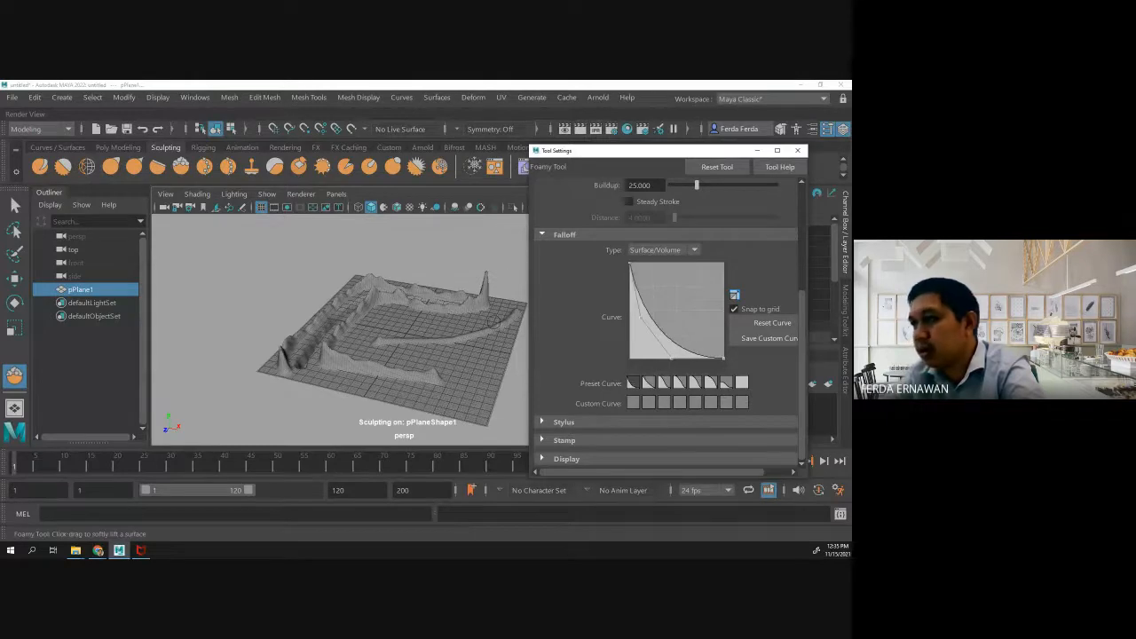
left_click_drag(401, 354, 499, 345)
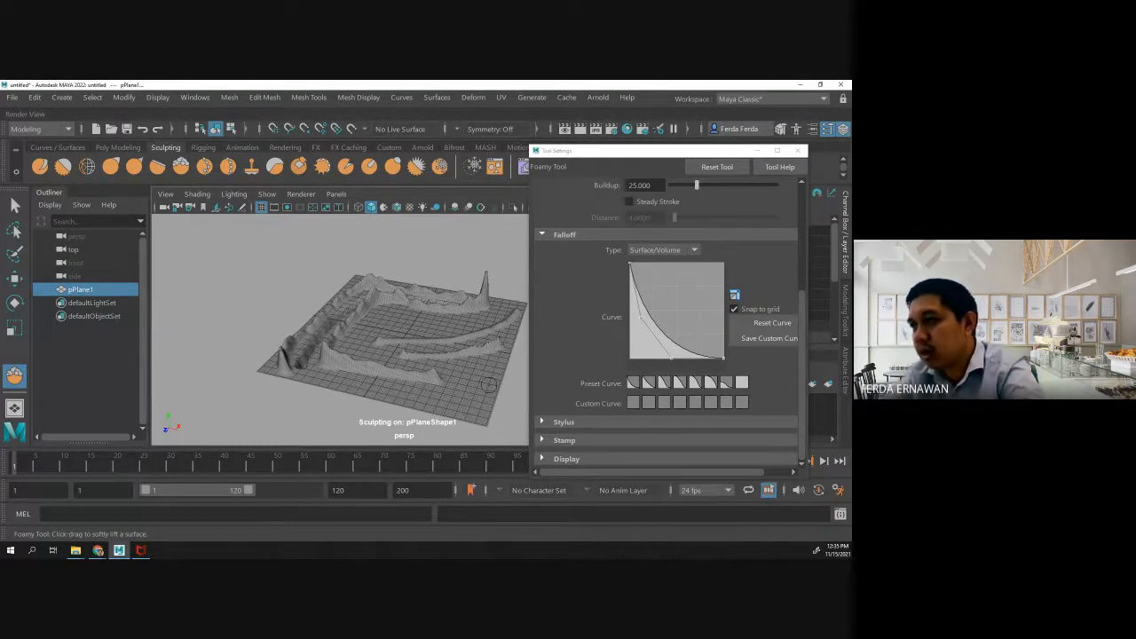
scroll(471, 366, "up", 3)
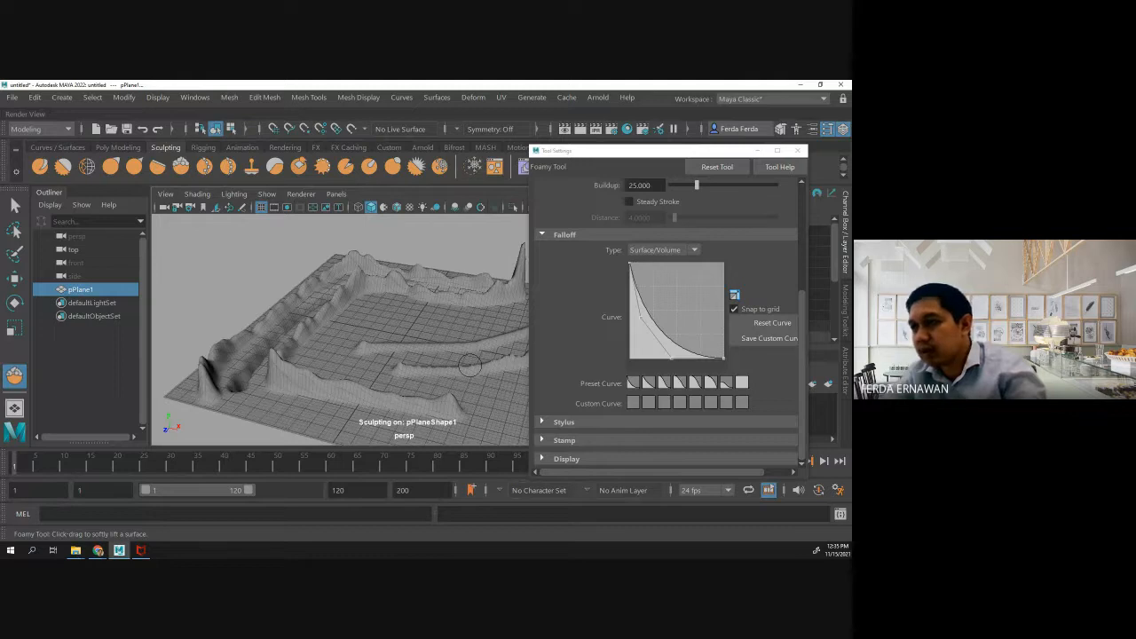
scroll(471, 366, "up", 5)
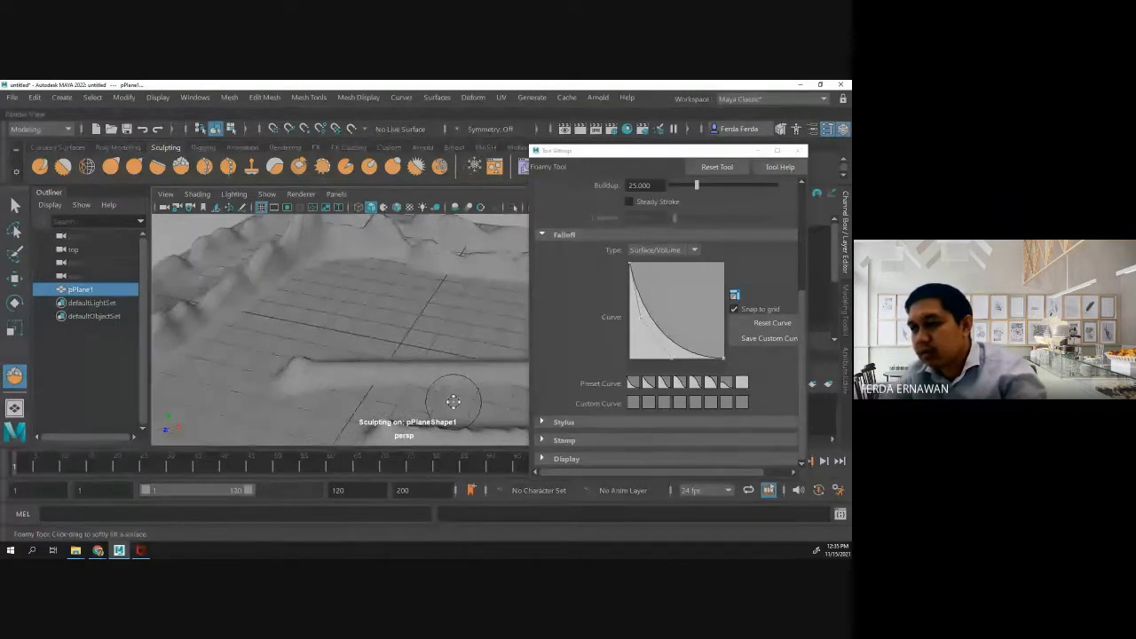
mouse_move(452, 402)
left_mouse_down("alt")
mouse_move(388, 343)
mouse_move(264, 309)
mouse_move(193, 317)
left_mouse_up("alt")
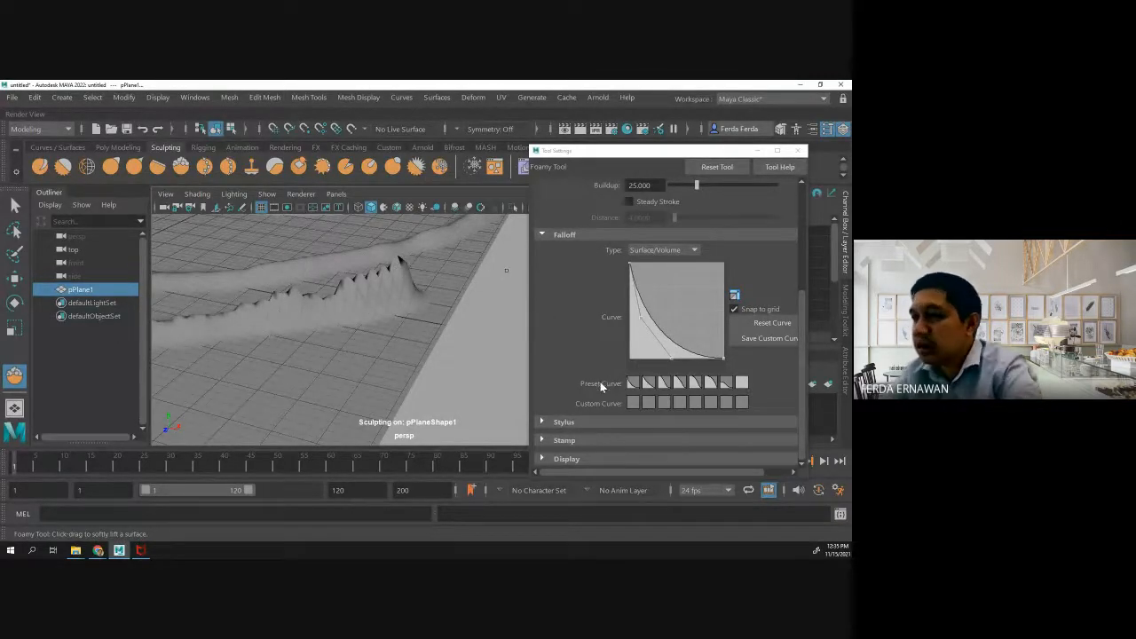
- Compare several falloff presets for the Foamy brush and choose the broad full-height S-curve
left_click(725, 382)
left_click(707, 384)
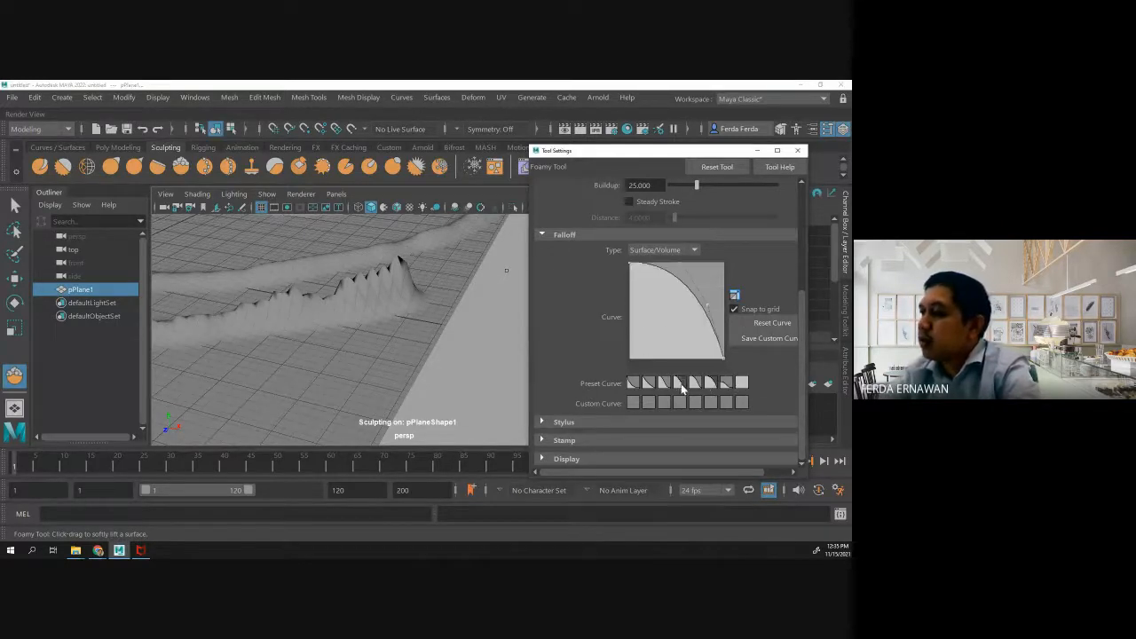
left_click(682, 383)
left_click(695, 383)
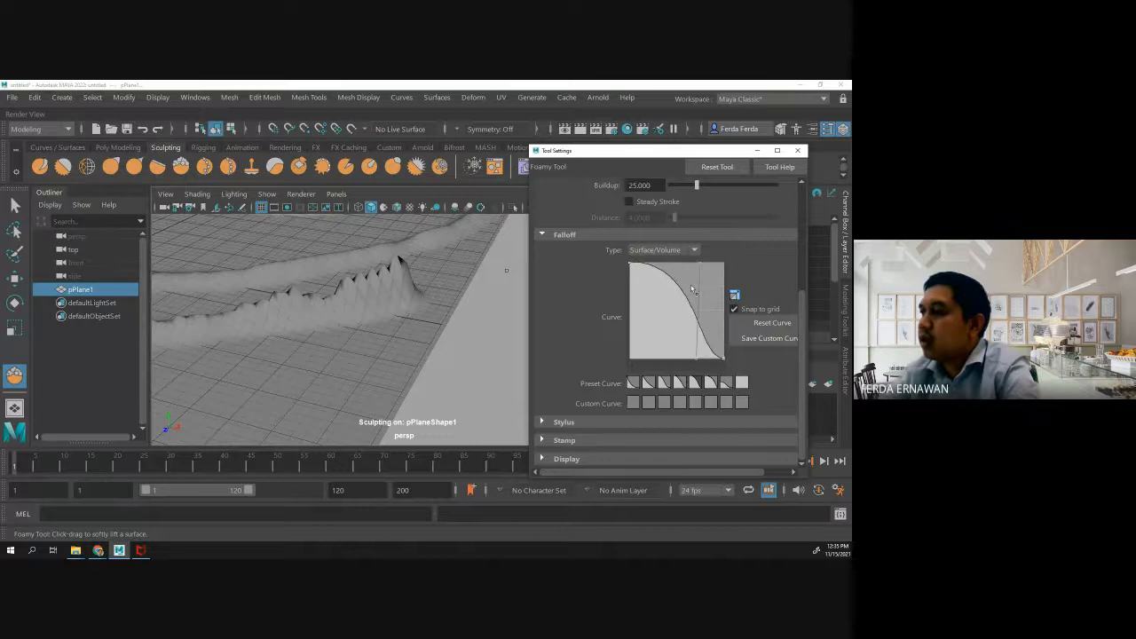
- Examine the Foamy tool's Stylus, Stamp and Display settings, and close the settings
left_click(543, 422)
scroll(554, 397, "down", 1)
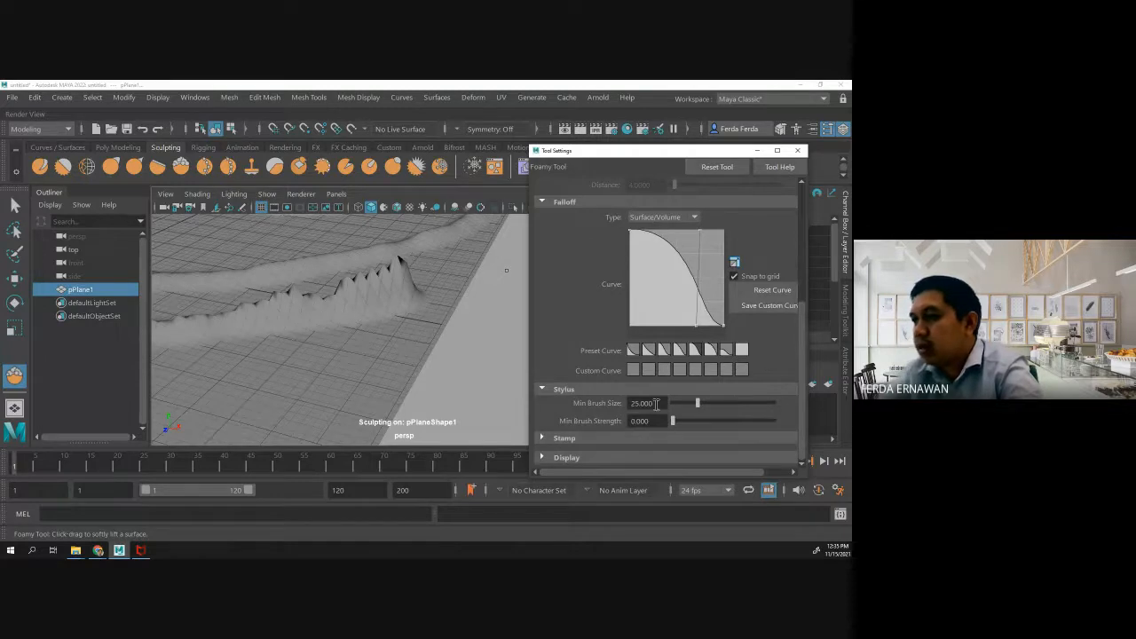
left_click(547, 437)
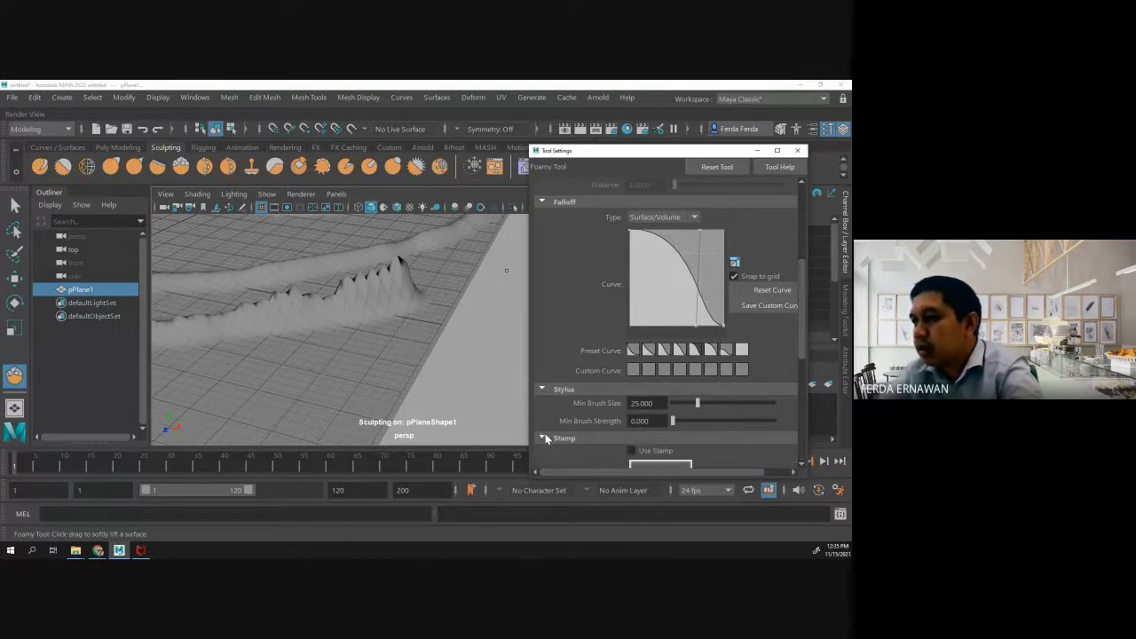
scroll(548, 432, "down", 5)
scroll(551, 430, "down", 1)
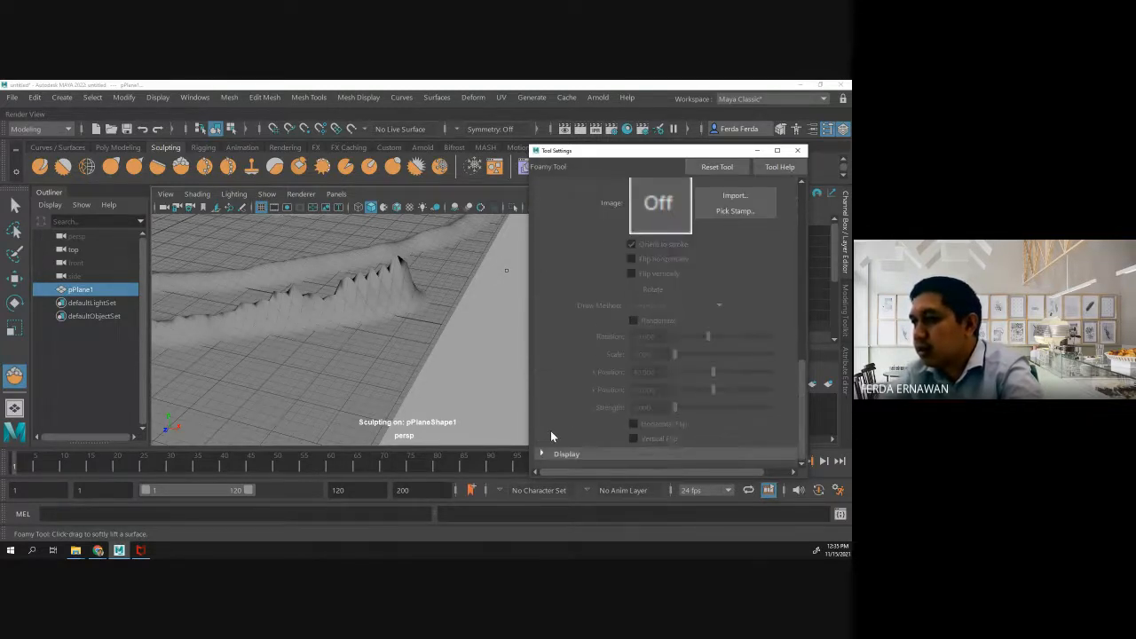
scroll(606, 383, "down", 1)
scroll(607, 388, "down", 1)
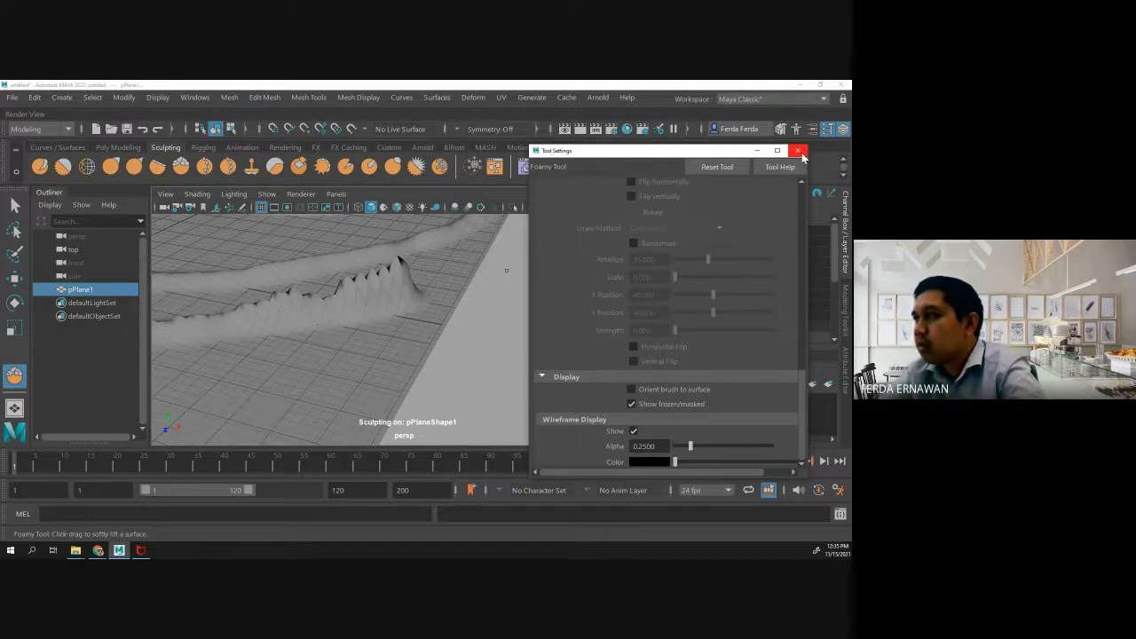
scroll(706, 268, "up", 1)
scroll(707, 267, "up", 10)
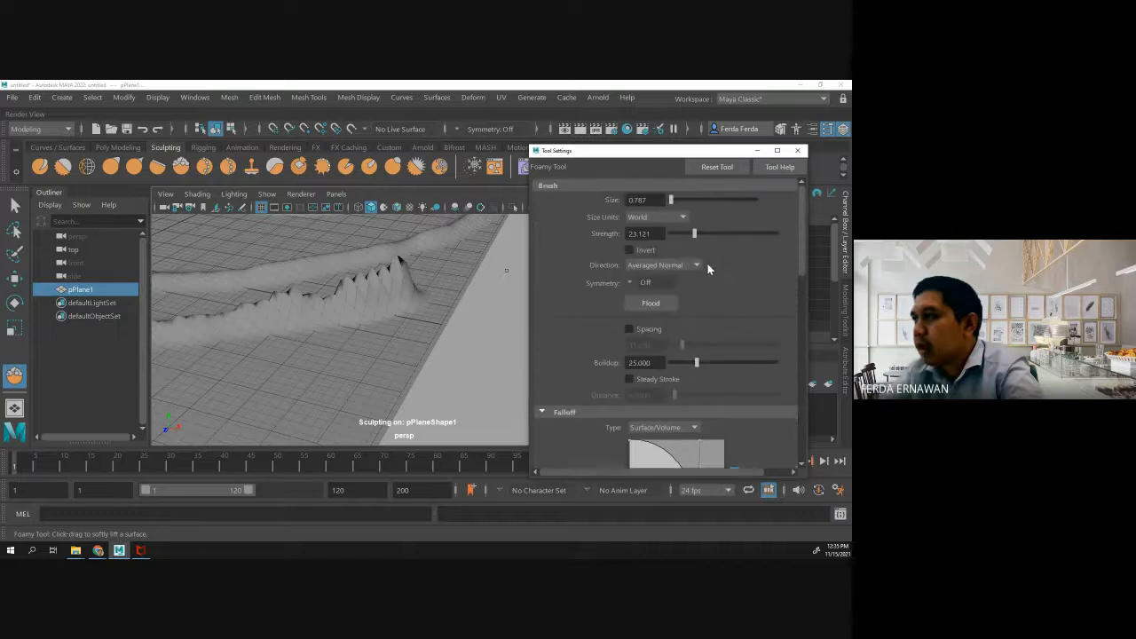
left_click(797, 152)
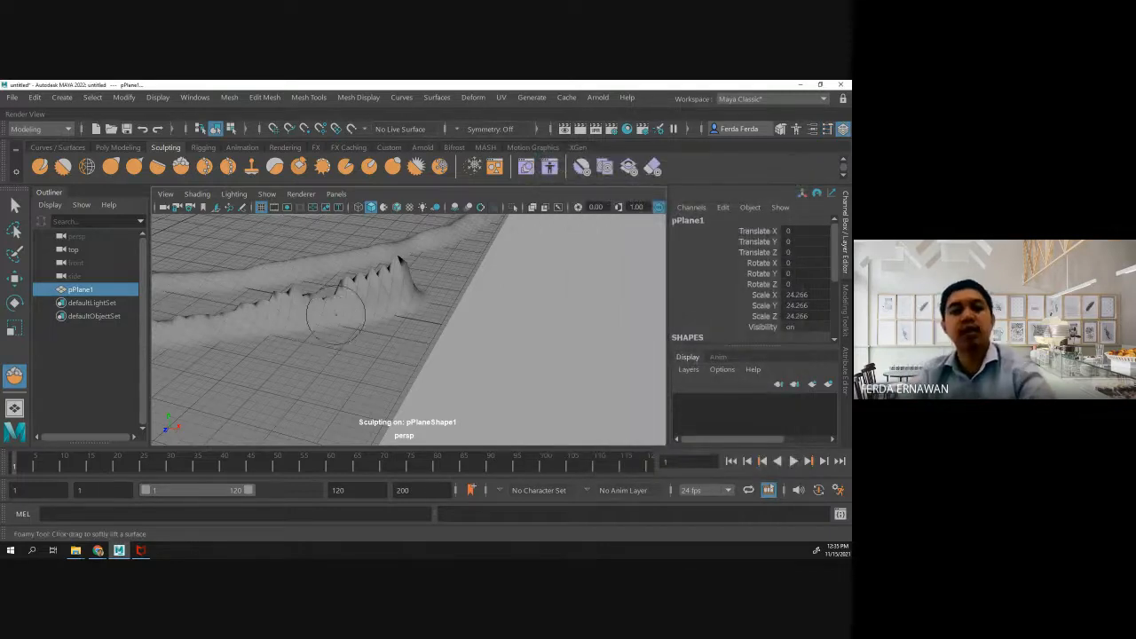
- Sculpt test strokes over the second ridge and along the plane's front edge with the broad falloff, and undo them
scroll(337, 310, "down", 5)
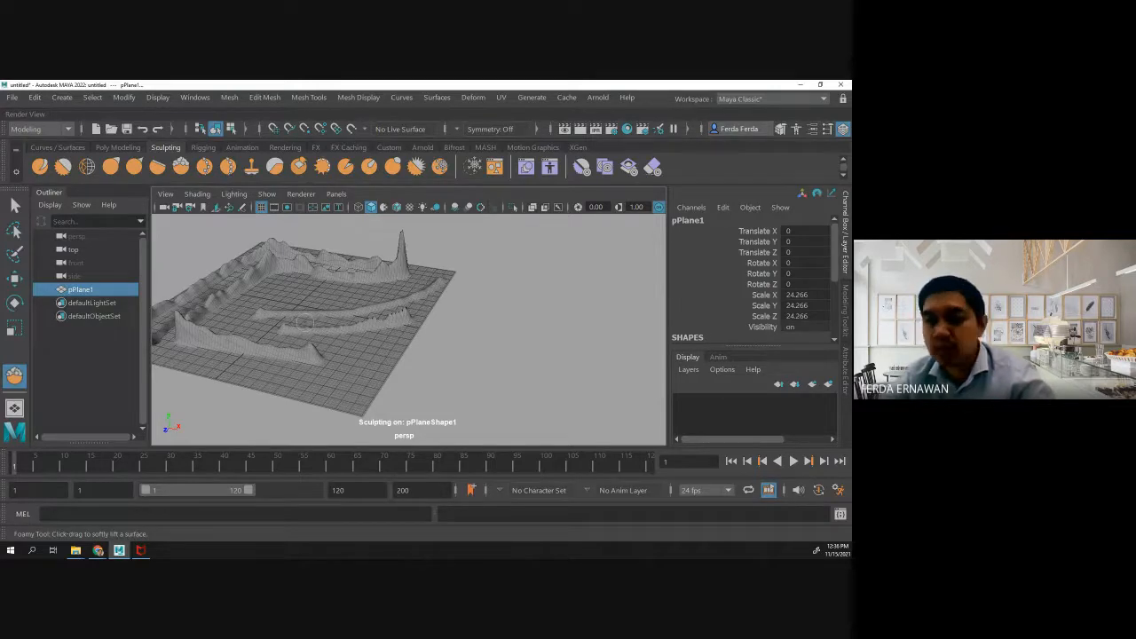
left_click_drag(351, 321, 425, 324)
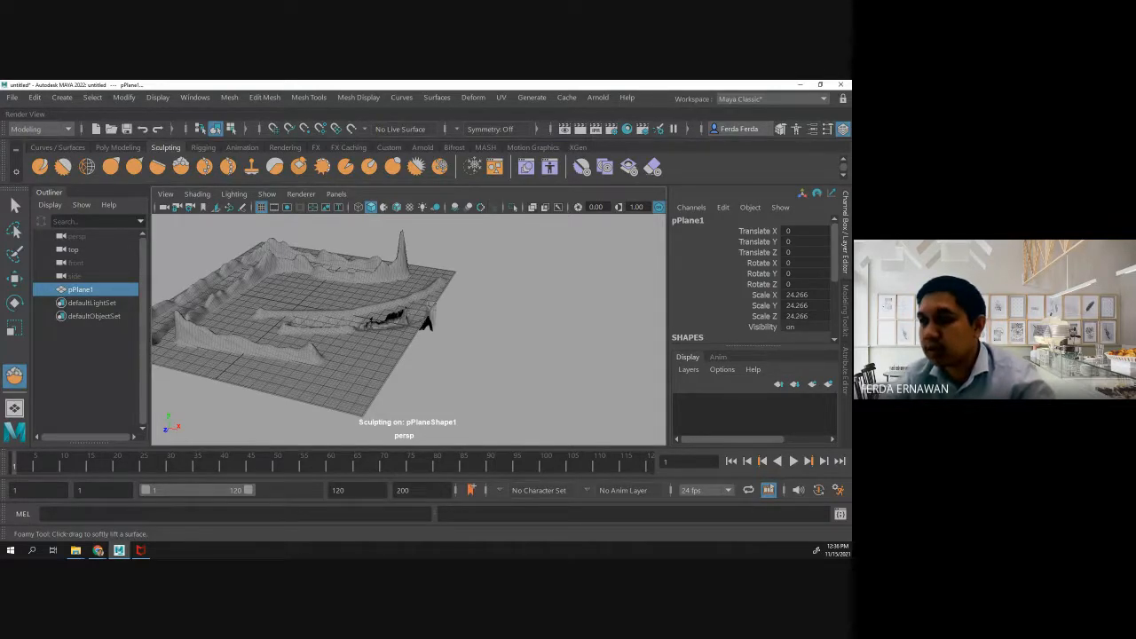
mouse_move(227, 364)
left_mouse_down()
mouse_move(306, 377)
mouse_move(365, 359)
mouse_move(359, 373)
left_mouse_up()
left_click_drag(426, 323, 383, 388)
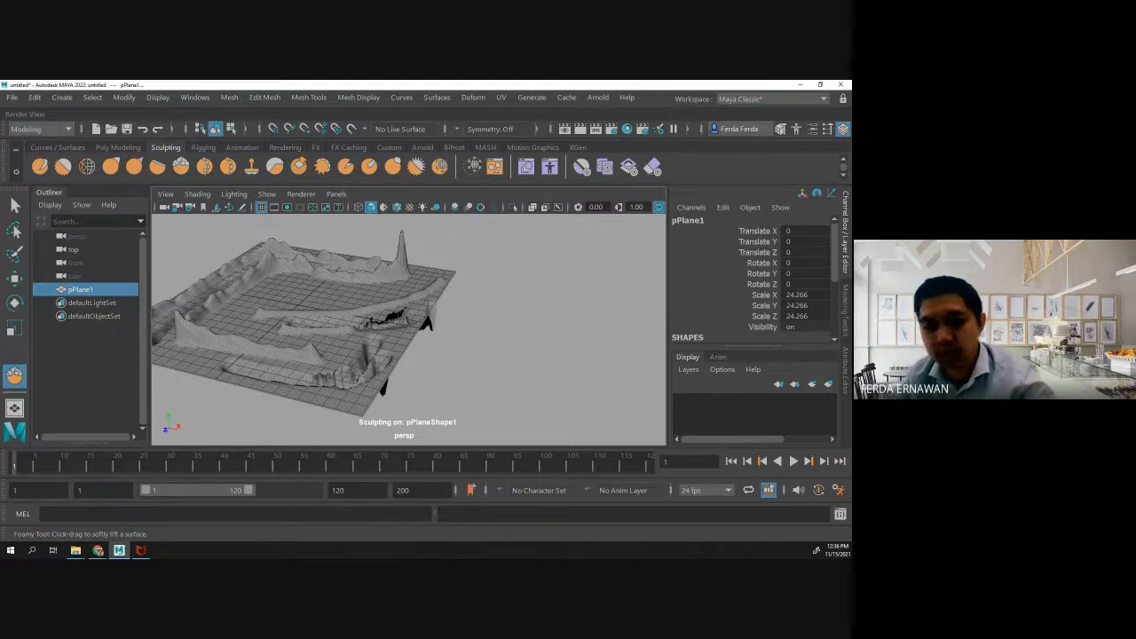
mouse_move(304, 391)
left_mouse_down("alt")
mouse_move(304, 400)
mouse_move(316, 363)
mouse_move(306, 377)
mouse_move(355, 396)
mouse_move(405, 389)
left_mouse_up("alt")
key("ctrl+z")
key("ctrl+z")
key("ctrl+z")
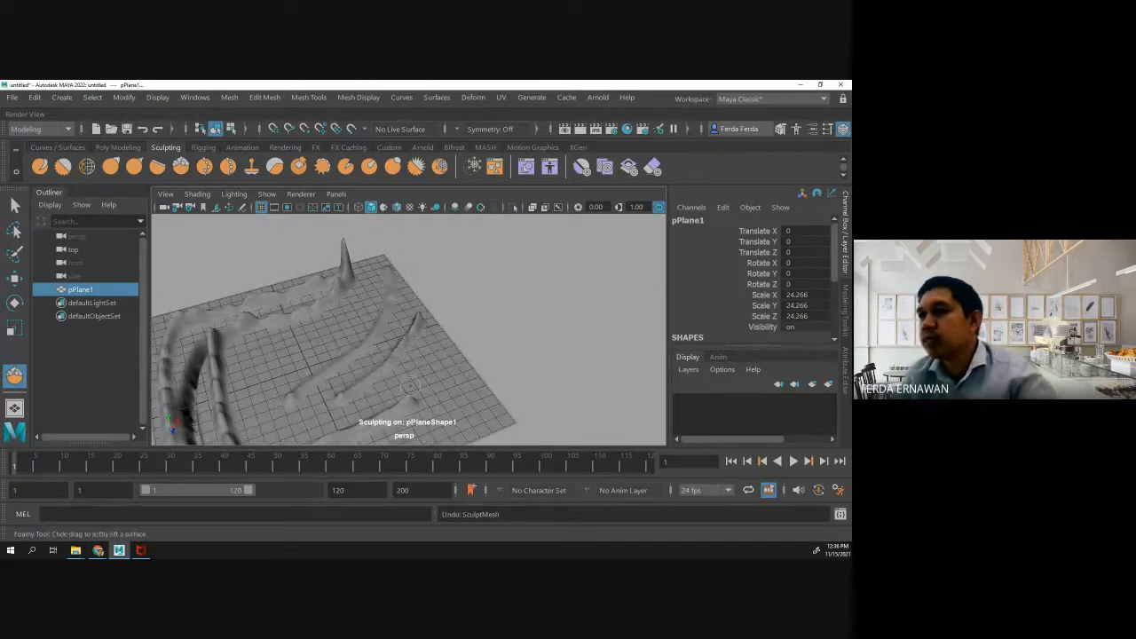
- Set the Foamy brush's falloff back to the low S-curve preset
double_click(186, 166)
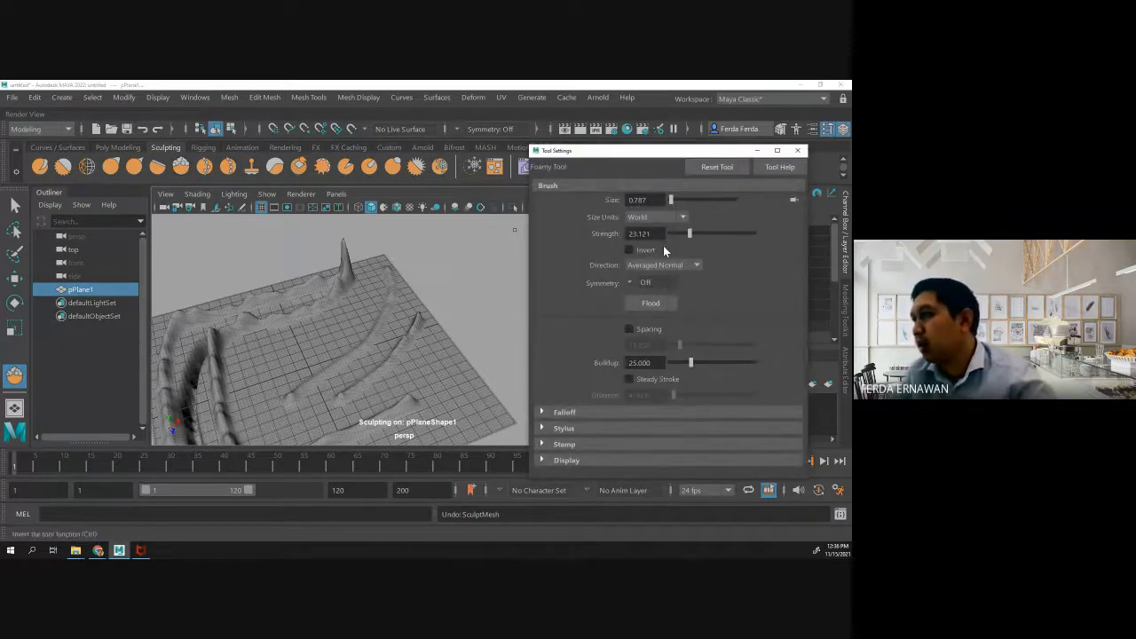
left_click(599, 410)
scroll(599, 395, "down", 4)
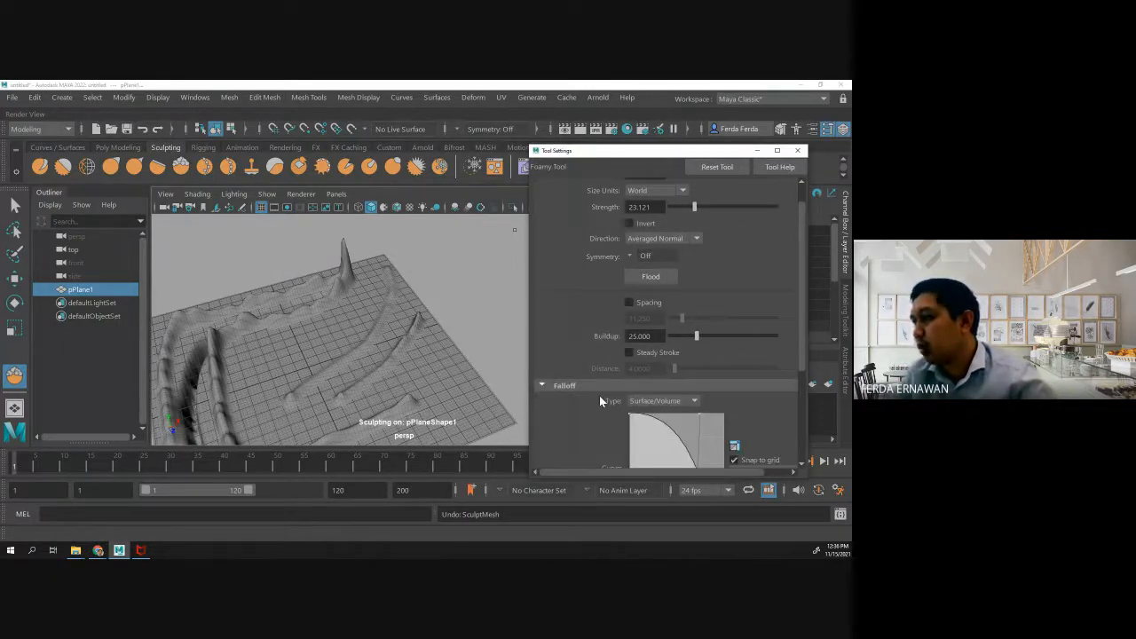
scroll(612, 382, "down", 1)
left_click(723, 385)
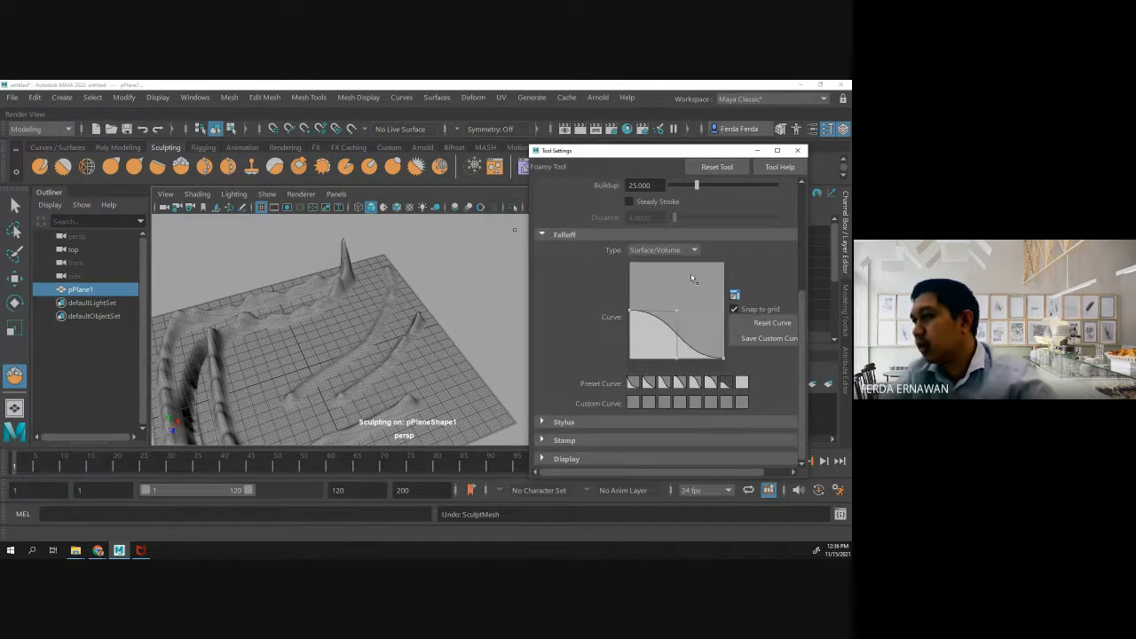
- Close the Foamy tool's settings and sculpt two short strokes near the plane's front-right edge with the low falloff
left_click(797, 150)
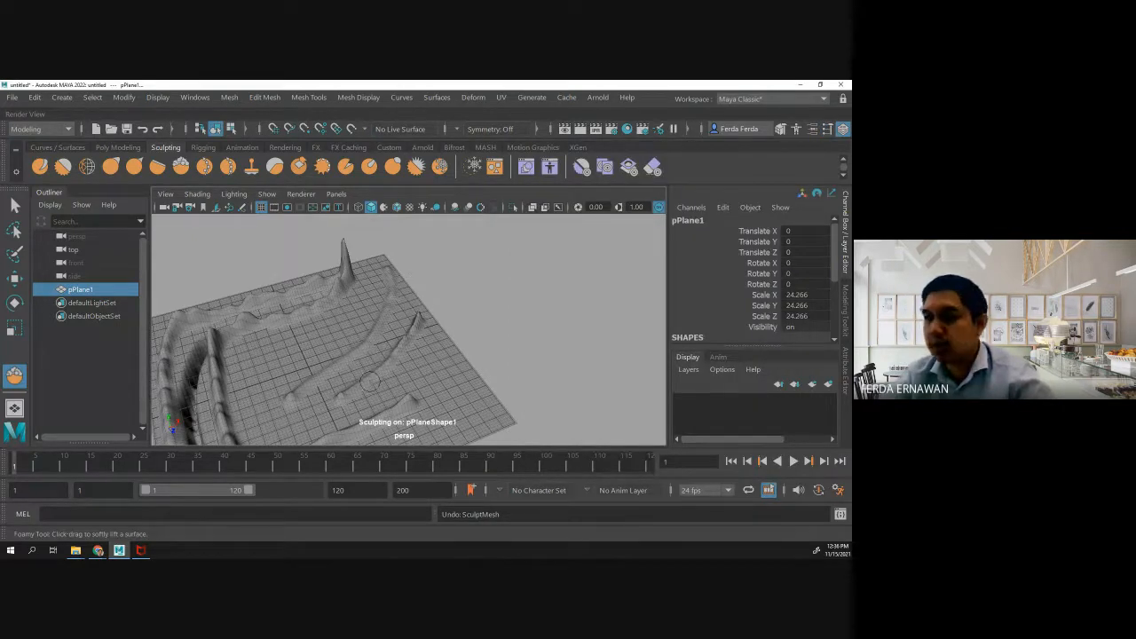
left_click_drag(380, 399, 445, 364)
left_click_drag(435, 434, 461, 403)
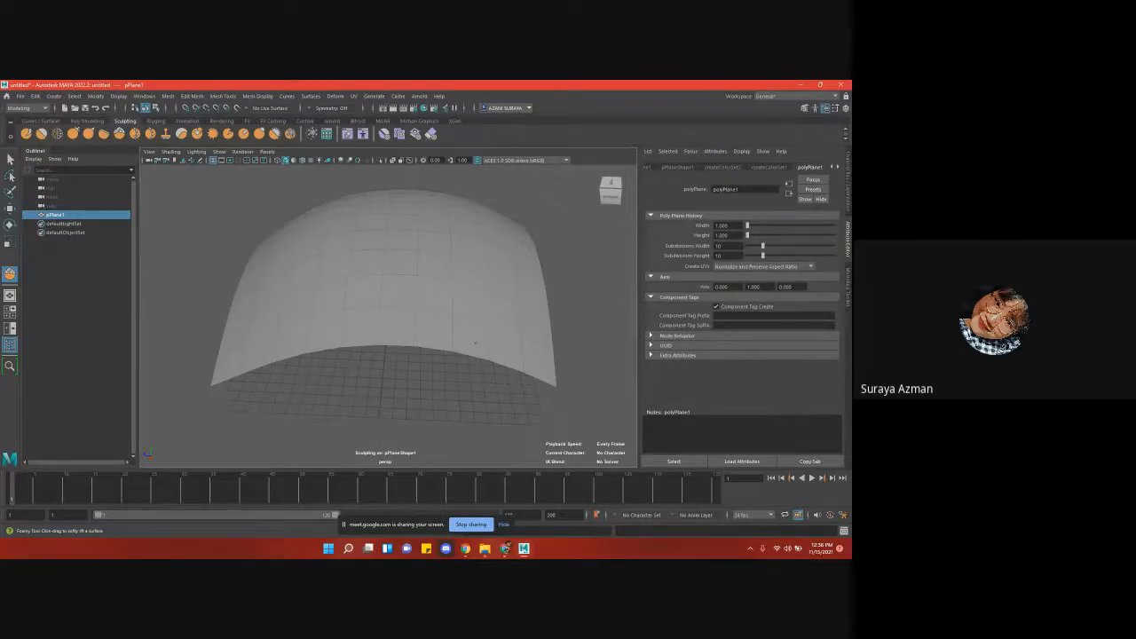
- Undo the oversized bulge on the second scene's plane and reduce the Foamy brush size to well below its default
key("ctrl+z")
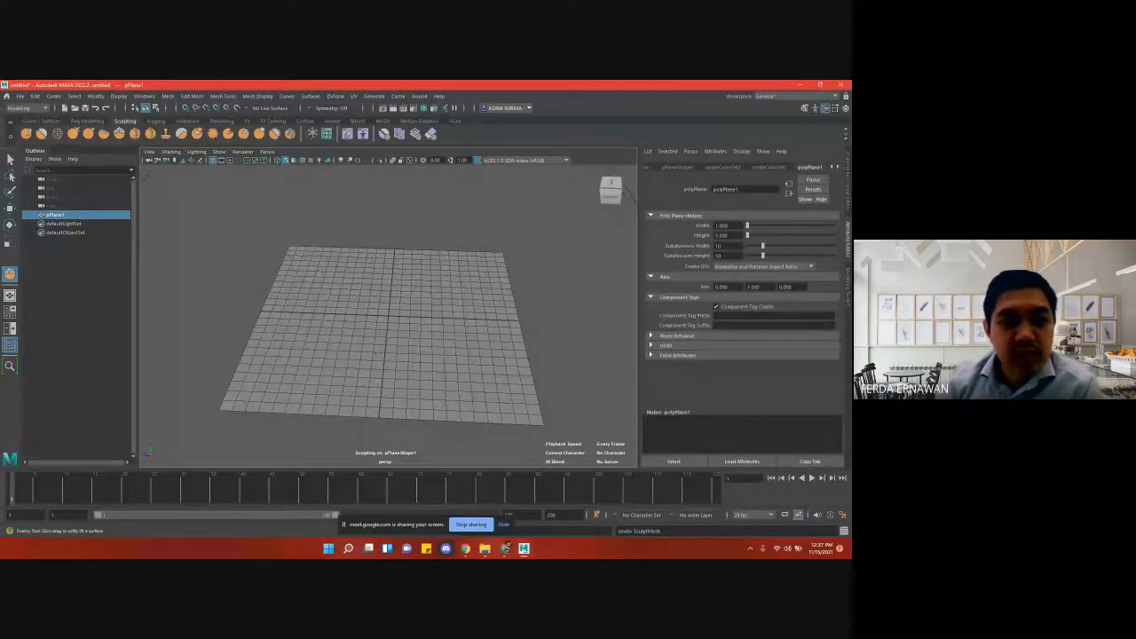
left_click_drag(374, 352, 382, 352)
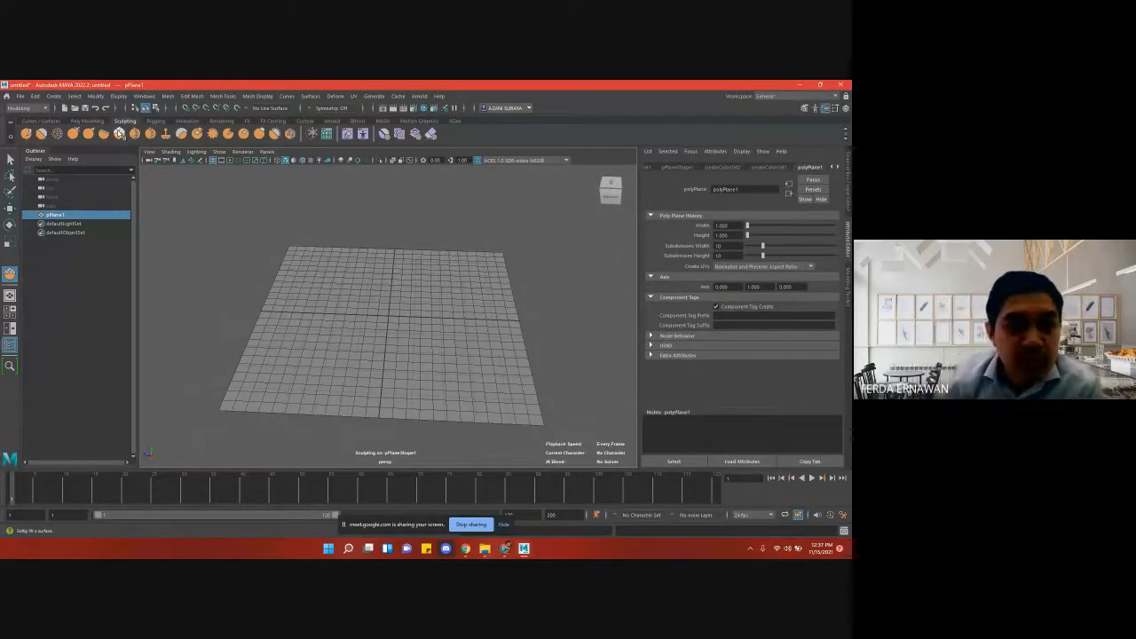
double_click(119, 134)
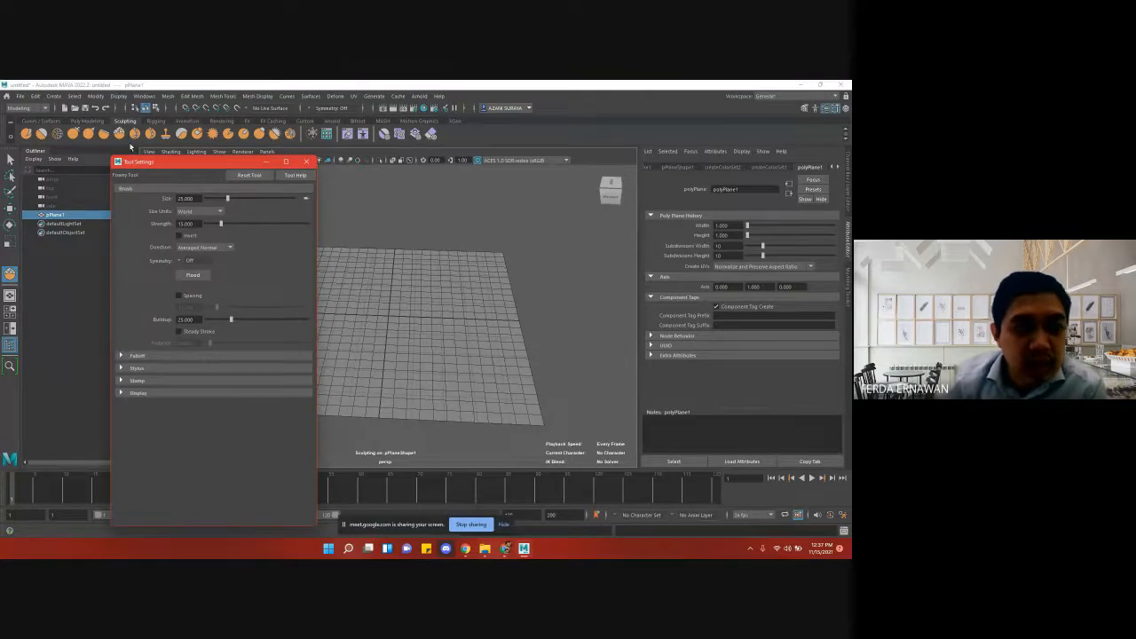
left_click_drag(153, 166, 162, 140)
left_click_drag(234, 173, 214, 173)
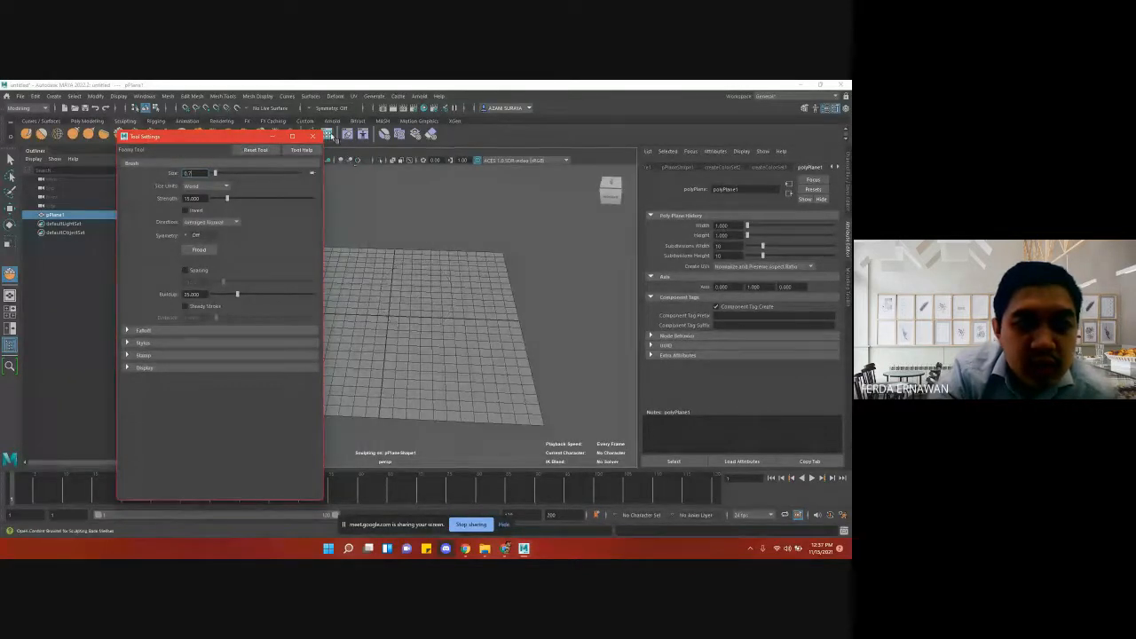
left_click(312, 135)
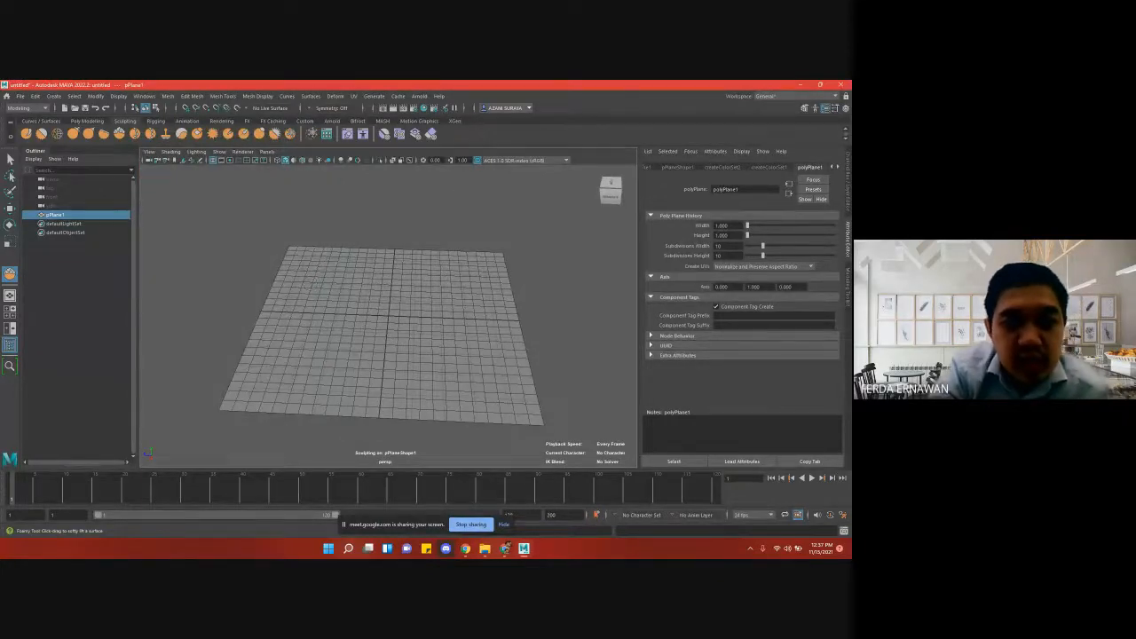
- Sculpt a test ridge from back to front along the plane's left side with the smaller brush, and undo it
mouse_move(332, 264)
left_mouse_down()
mouse_move(314, 275)
mouse_move(294, 367)
left_mouse_up()
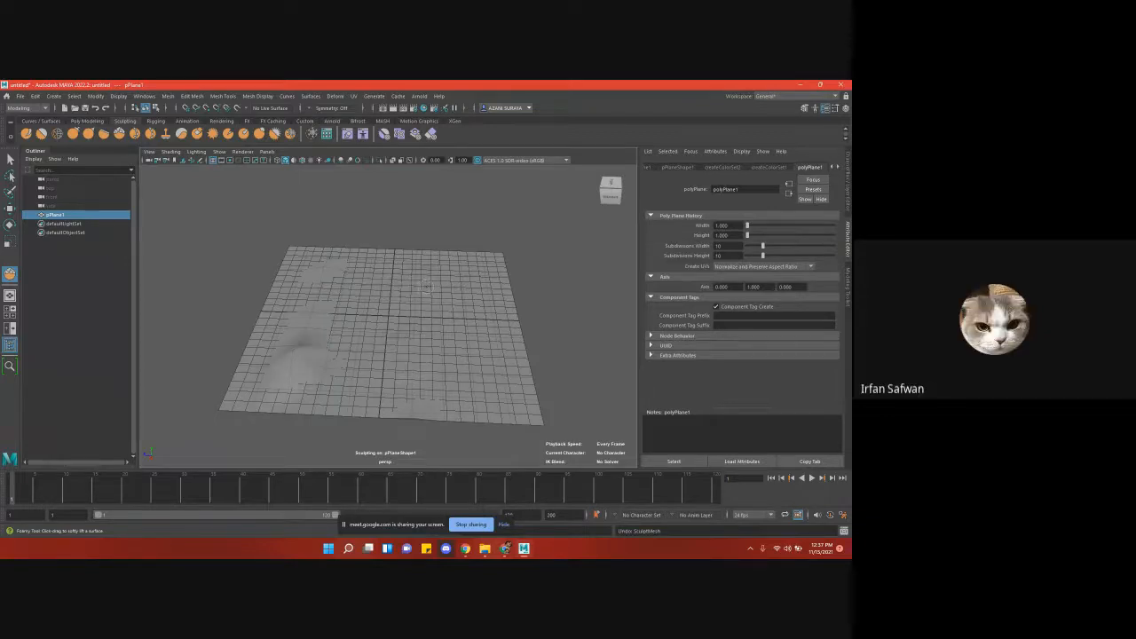
key("ctrl+z")
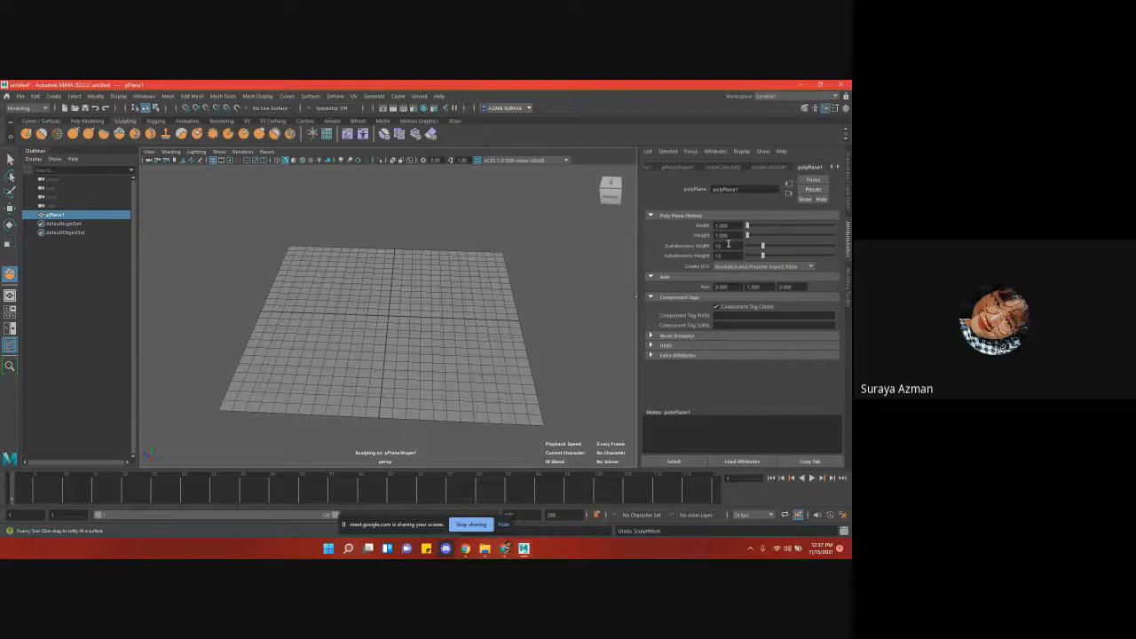
- Open the plane's Subdivisions Width value for editing
left_click(727, 245)
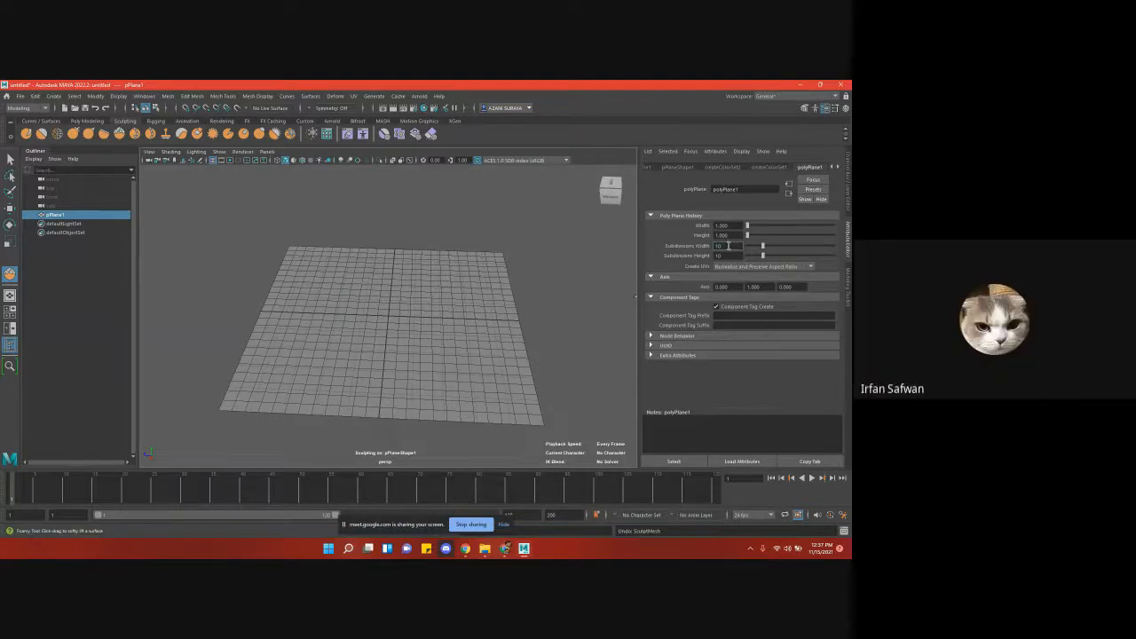
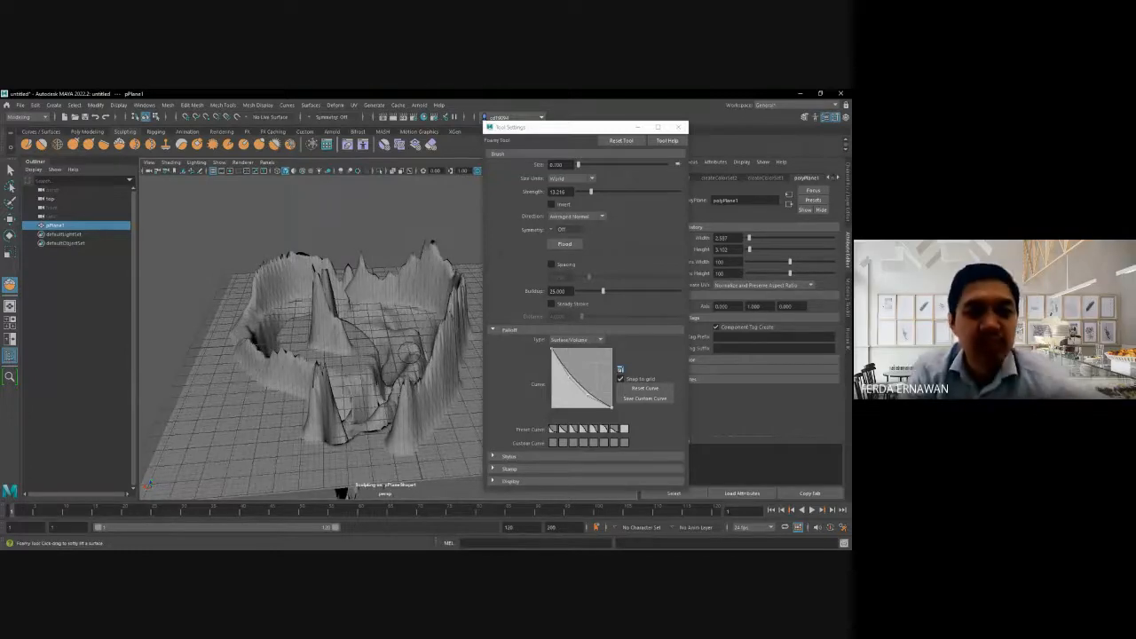
- Sculpt a Foamy stroke from the front edge of the student's plane toward its middle
left_click_drag(342, 492, 421, 363, "alt")
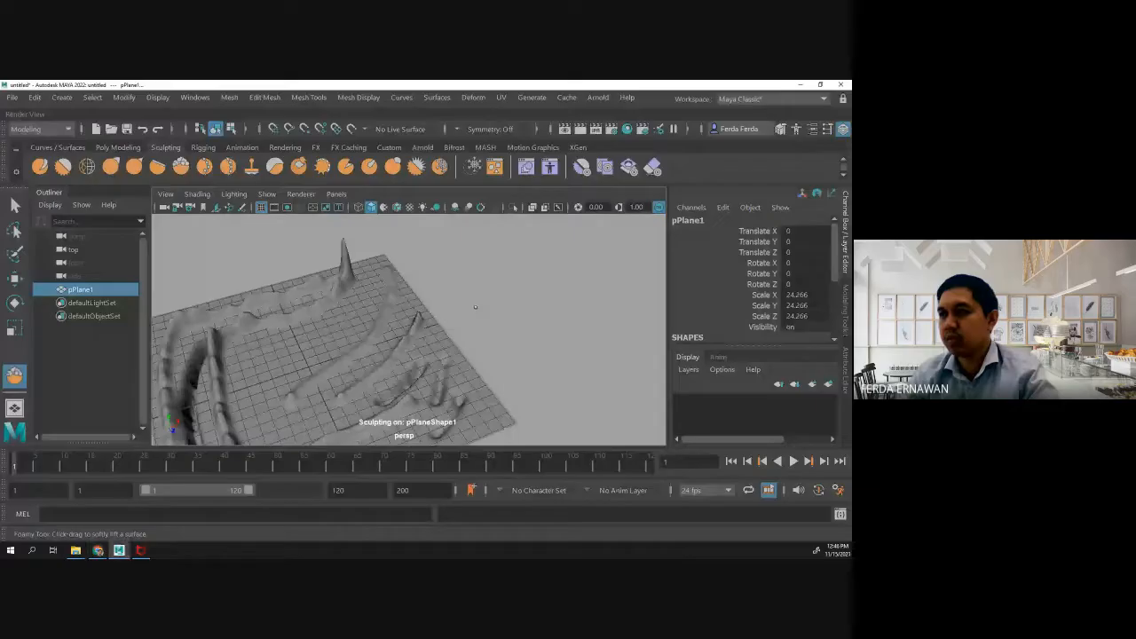
- Undo the recent test strokes on the plane, including the deep ridge between the two left ridges
key("ctrl+z")
key("ctrl+z")
key("ctrl+z")
key("ctrl+z")
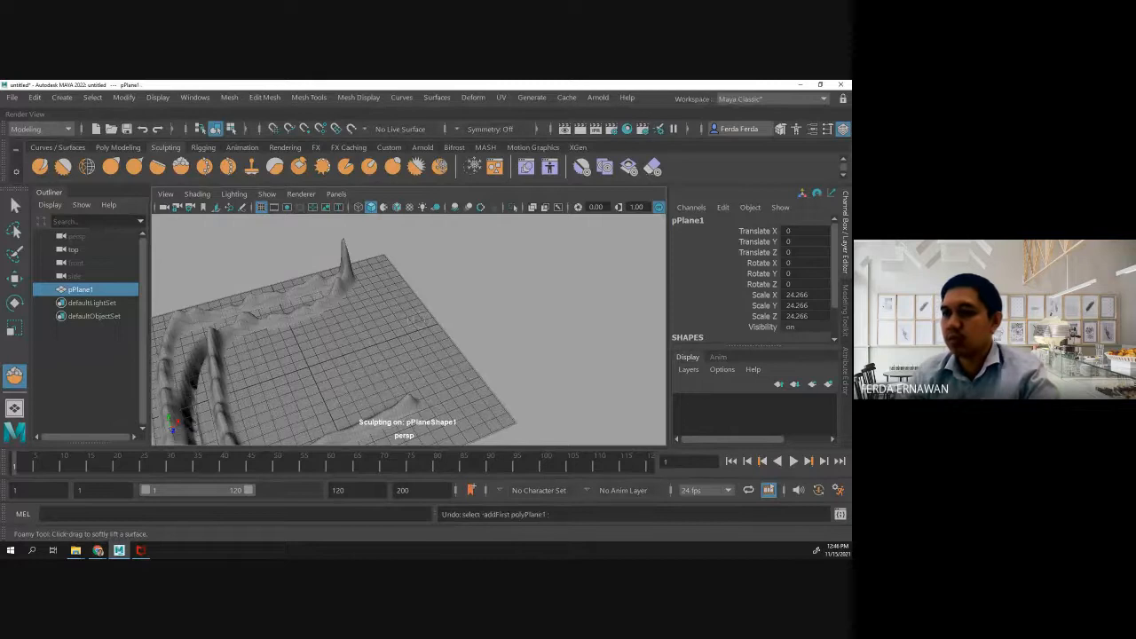
scroll(446, 315, "down", 3)
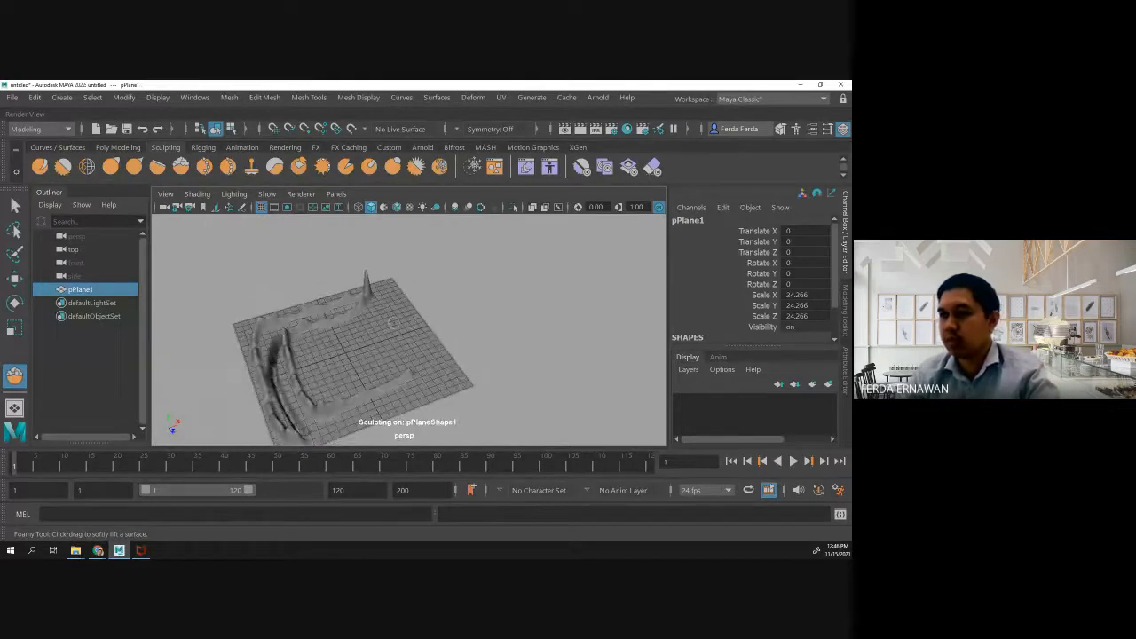
key("ctrl+z")
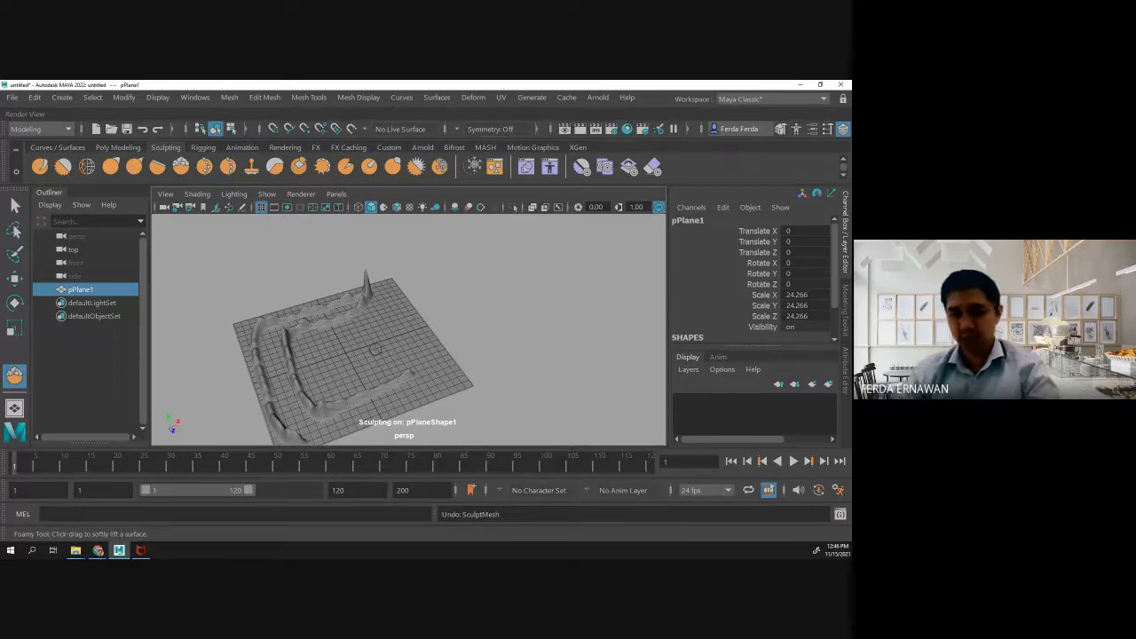
scroll(376, 349, "up", 4)
scroll(331, 357, "down", 1)
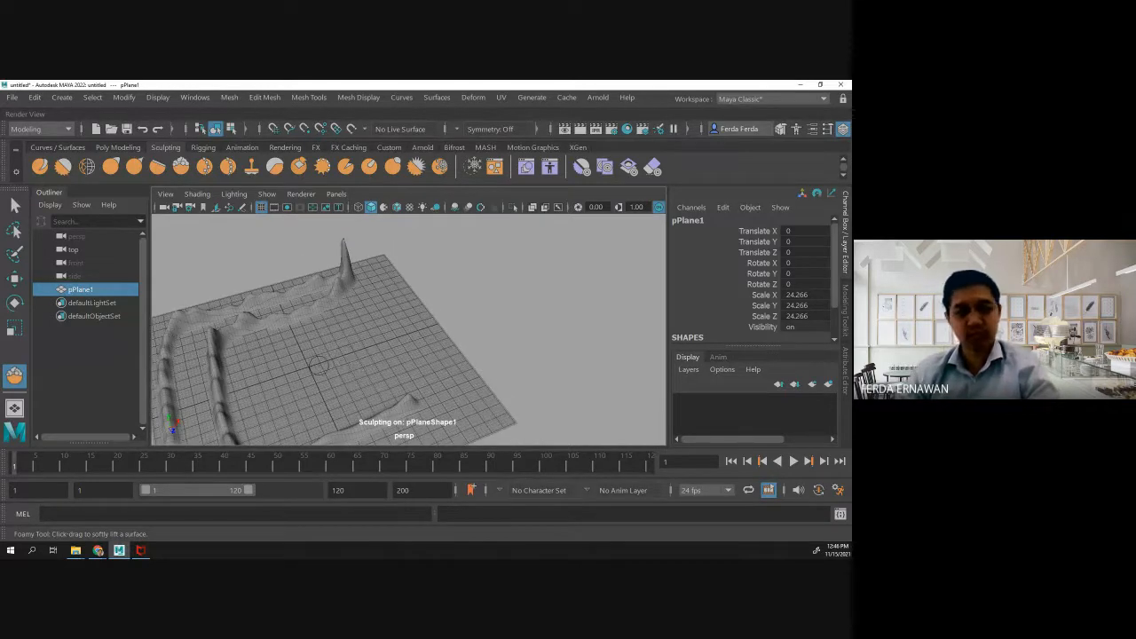
- Leave the Foamy tool and make the sculpted plane paintable for Paint Effects
mouse_move(317, 366)
left_mouse_down("alt")
mouse_move(345, 294)
mouse_move(400, 312)
mouse_move(329, 317)
left_mouse_up("alt")
mouse_move(406, 299)
left_mouse_down("alt")
mouse_move(327, 337)
mouse_move(299, 329)
mouse_move(329, 322)
mouse_move(327, 312)
left_mouse_up("alt")
scroll(329, 311, "up", 4)
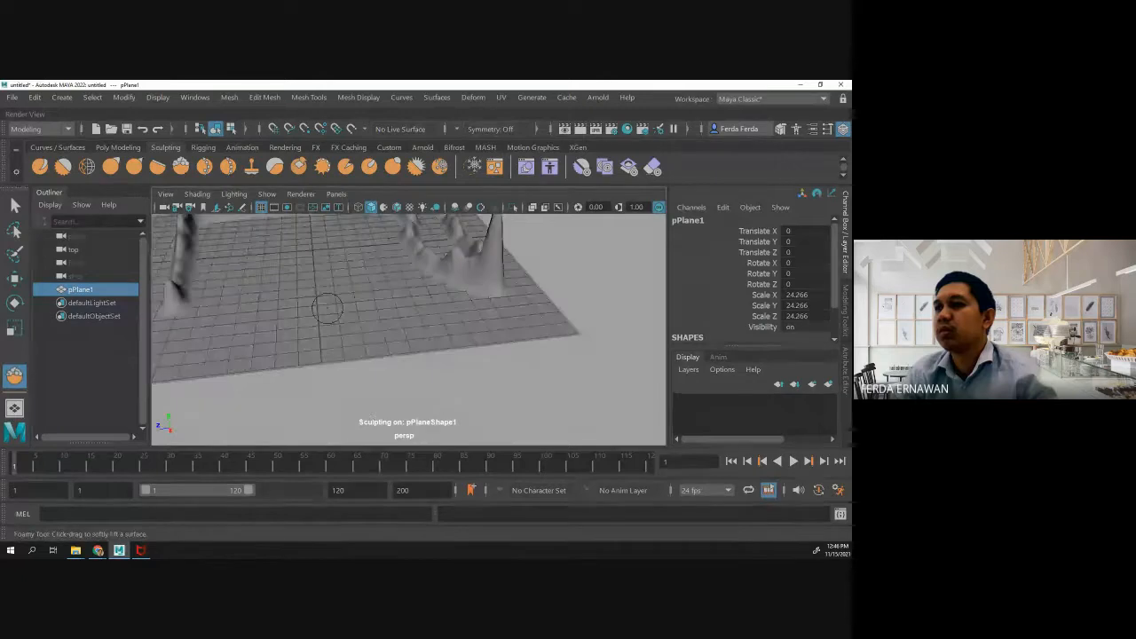
mouse_move(330, 304)
middle_mouse_down("alt")
mouse_move(355, 369)
mouse_move(441, 363)
mouse_move(423, 363)
middle_mouse_up("alt")
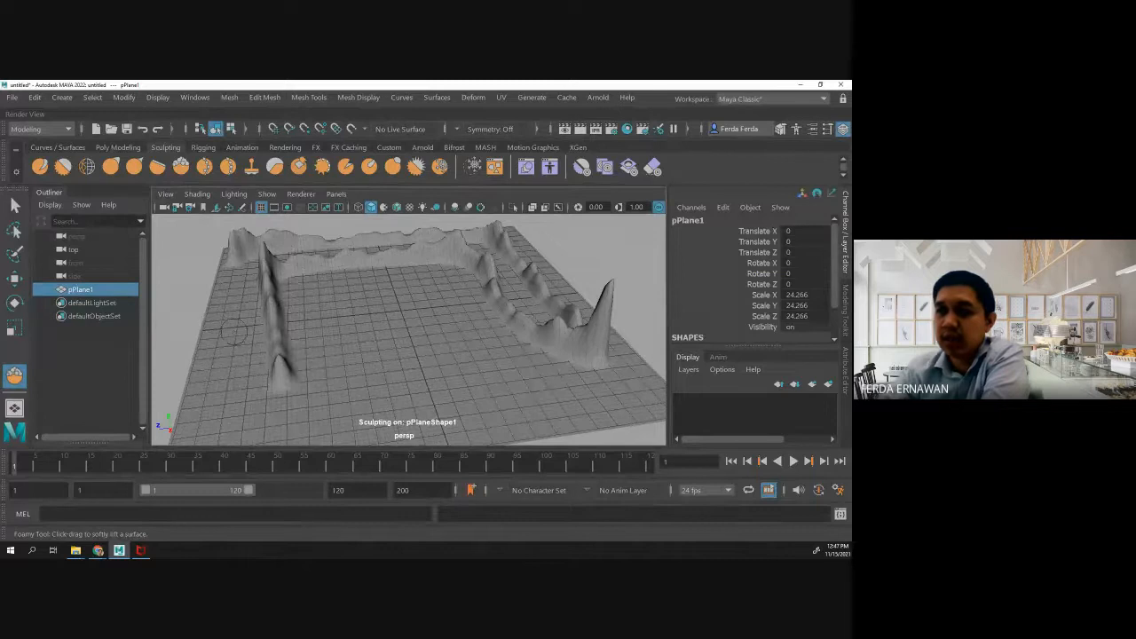
key("q")
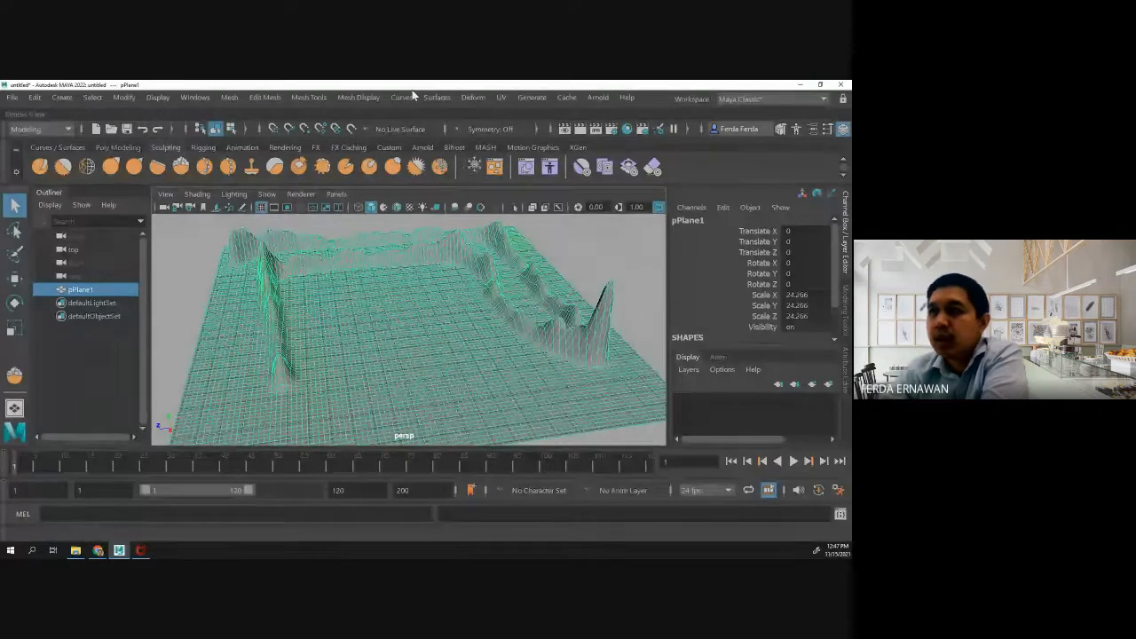
left_click(524, 98)
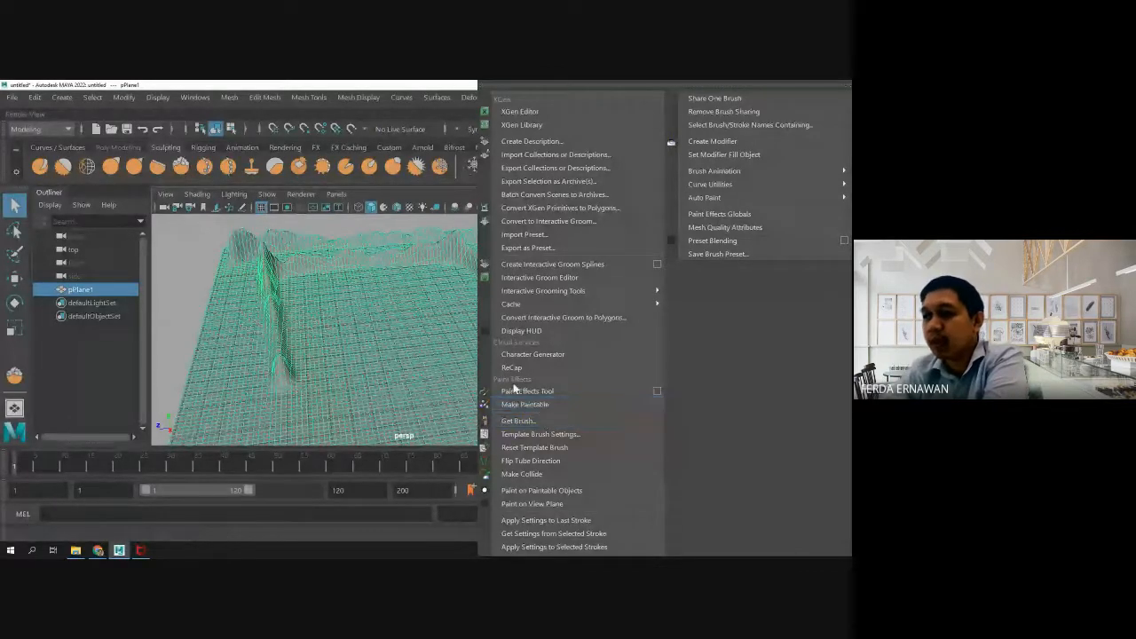
left_click(523, 405)
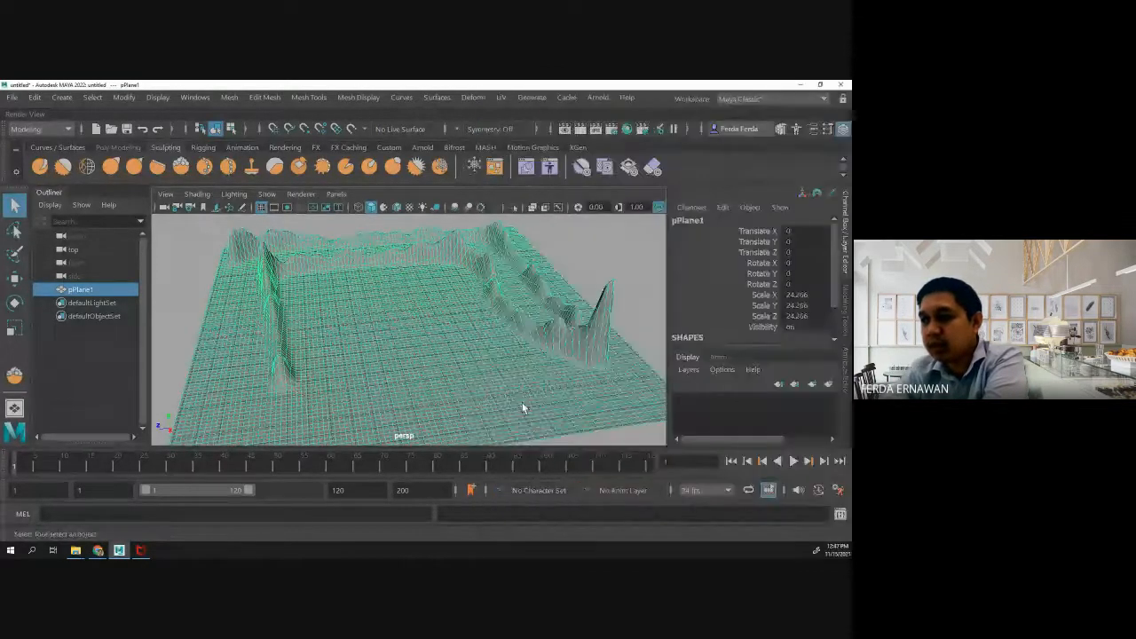
- Load the astroturf brush from the Paint Effects Grasses examples and close the Content Browser
left_click(534, 98)
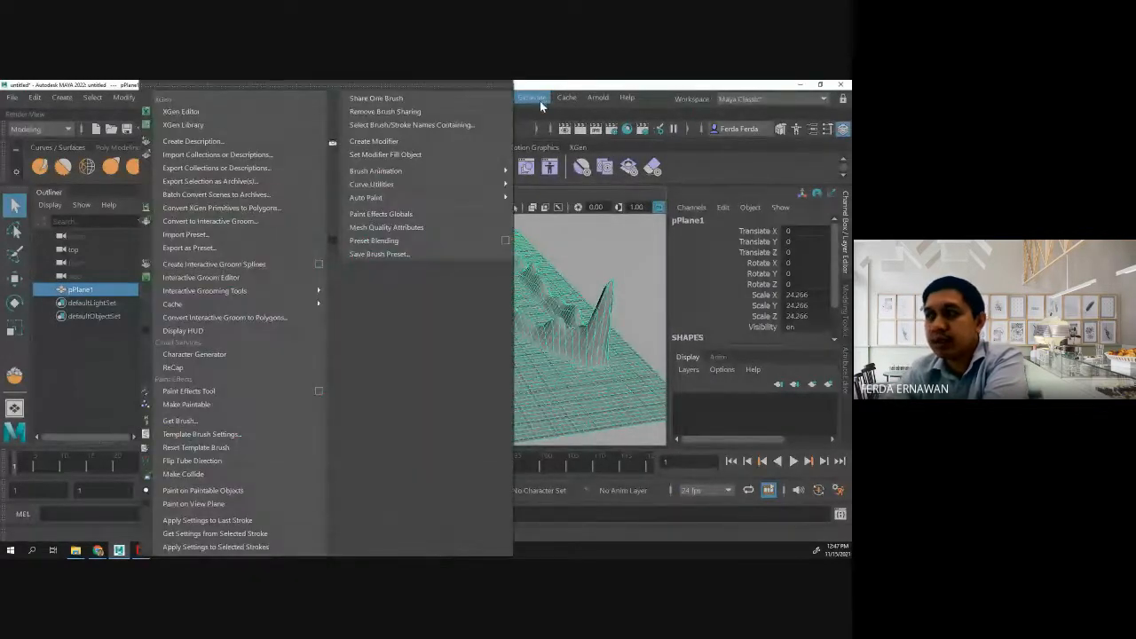
left_click(200, 420)
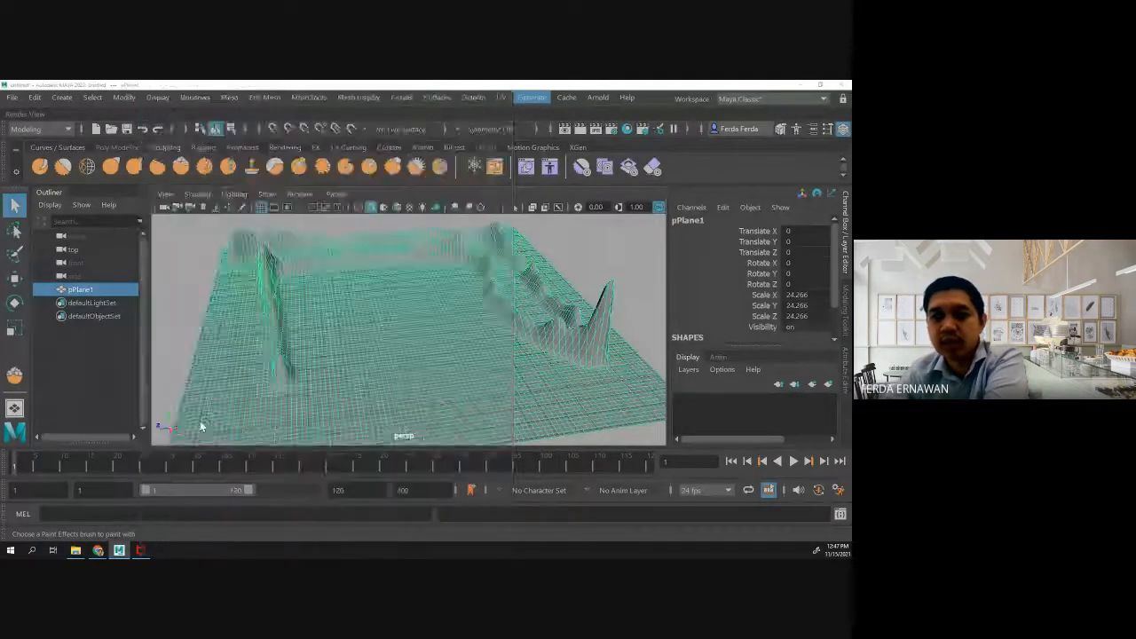
scroll(203, 394, "down", 2)
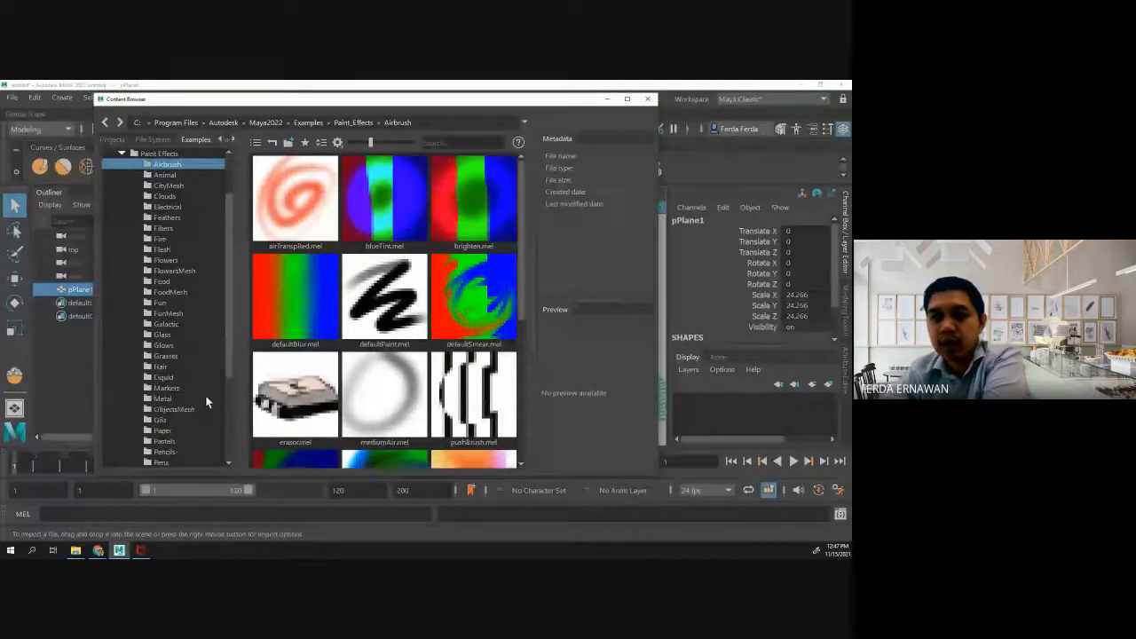
left_click(166, 356)
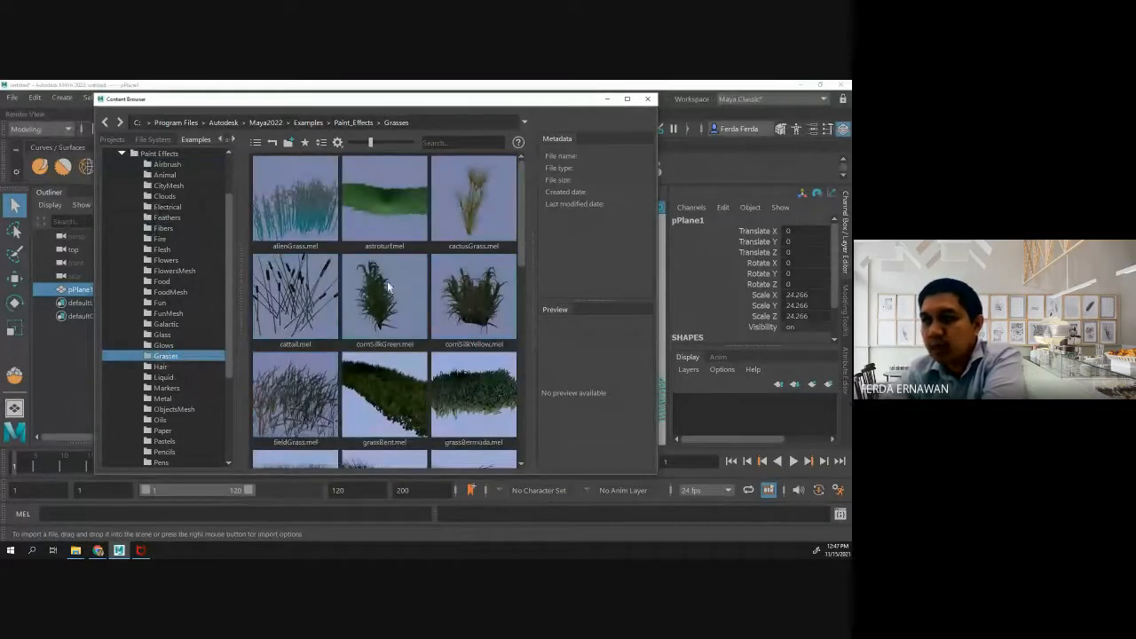
scroll(386, 284, "down", 3)
scroll(399, 319, "down", 3)
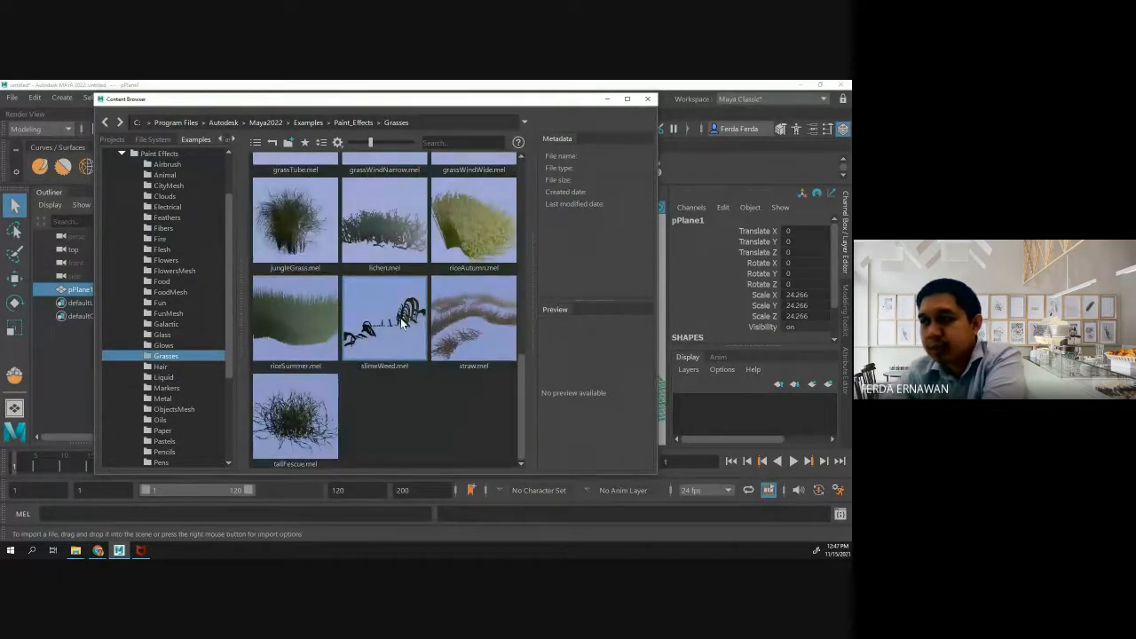
scroll(399, 323, "up", 5)
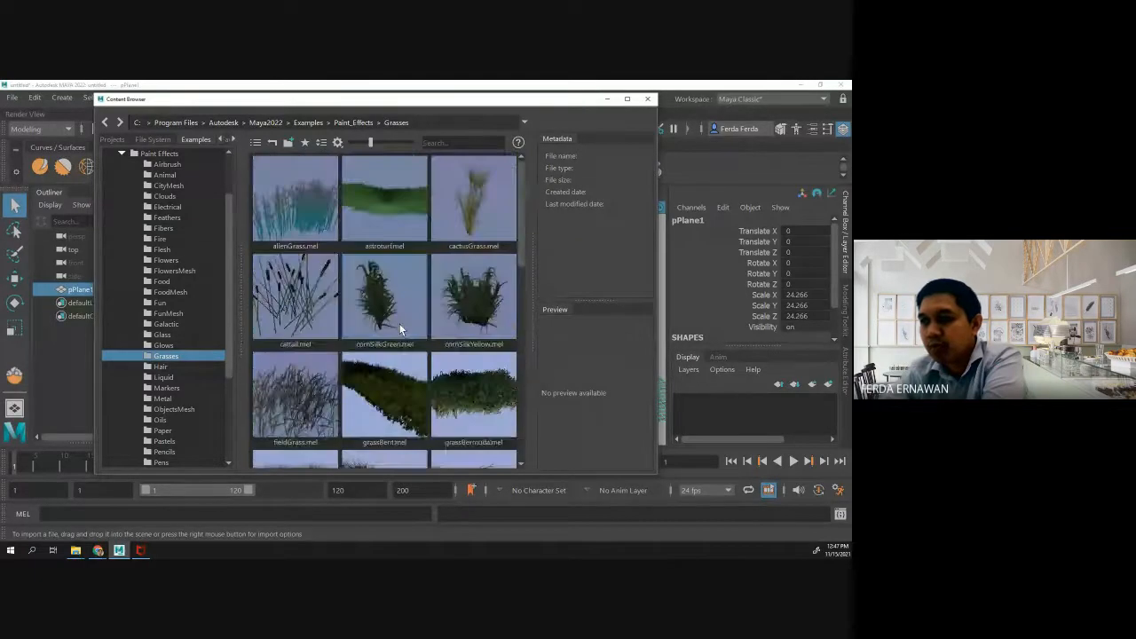
left_click(391, 212)
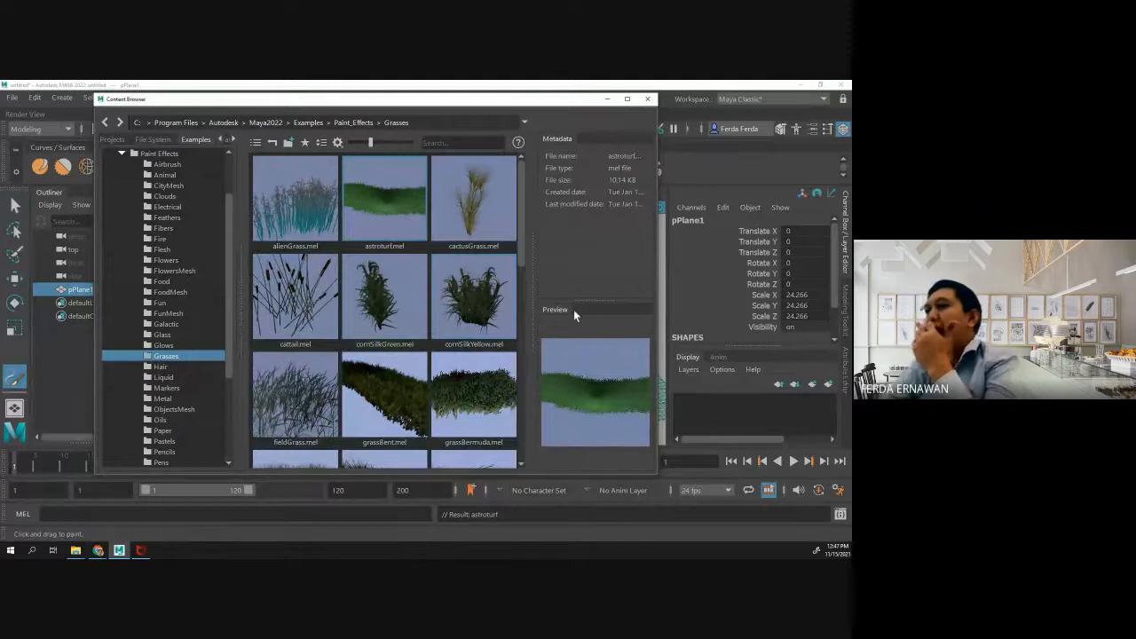
left_click(647, 99)
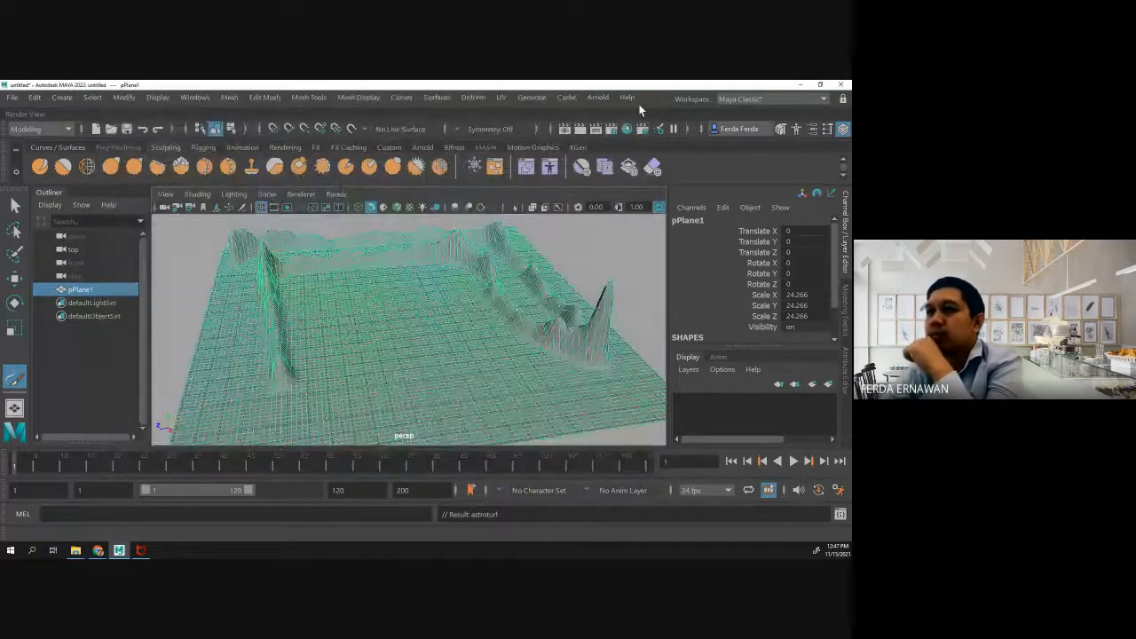
- Paint an L-shaped astroturf strip inside the ridges, and a broad grass patch in the plane's middle with a much larger brush
mouse_move(295, 282)
left_mouse_down()
mouse_move(444, 273)
mouse_move(304, 293)
mouse_move(302, 372)
mouse_move(317, 323)
mouse_move(405, 282)
mouse_move(455, 280)
mouse_move(444, 322)
left_mouse_up()
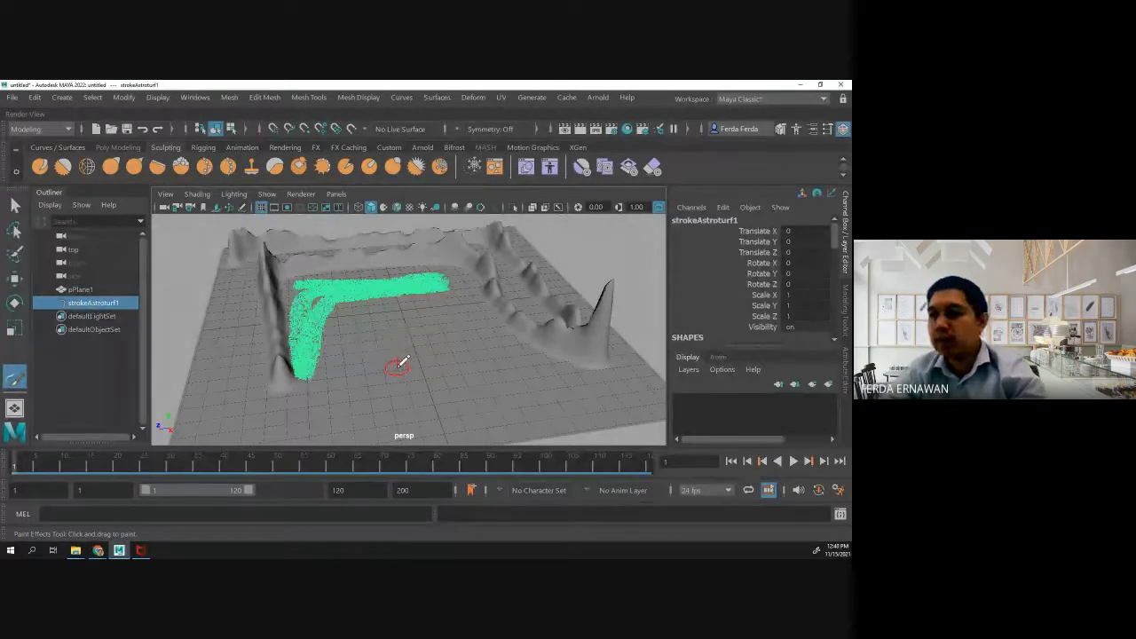
mouse_move(402, 362)
left_mouse_down()
mouse_move(506, 358)
mouse_move(435, 355)
left_mouse_up()
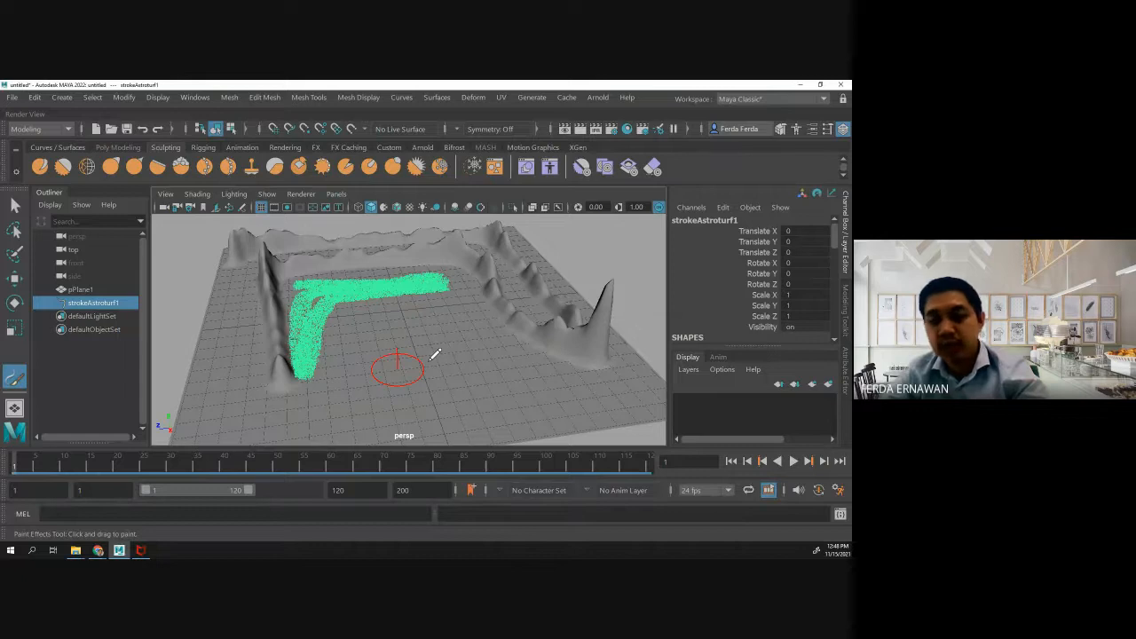
mouse_move(435, 355)
left_mouse_down()
mouse_move(495, 355)
mouse_move(456, 355)
left_mouse_up()
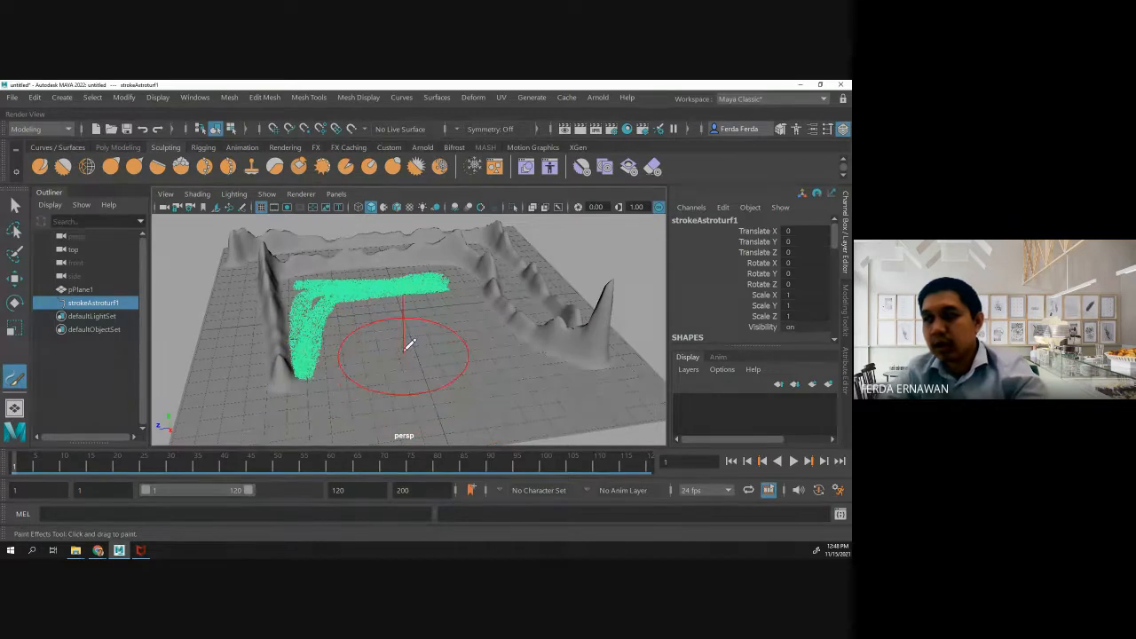
mouse_move(401, 326)
left_mouse_down()
mouse_move(427, 360)
mouse_move(524, 390)
left_mouse_up()
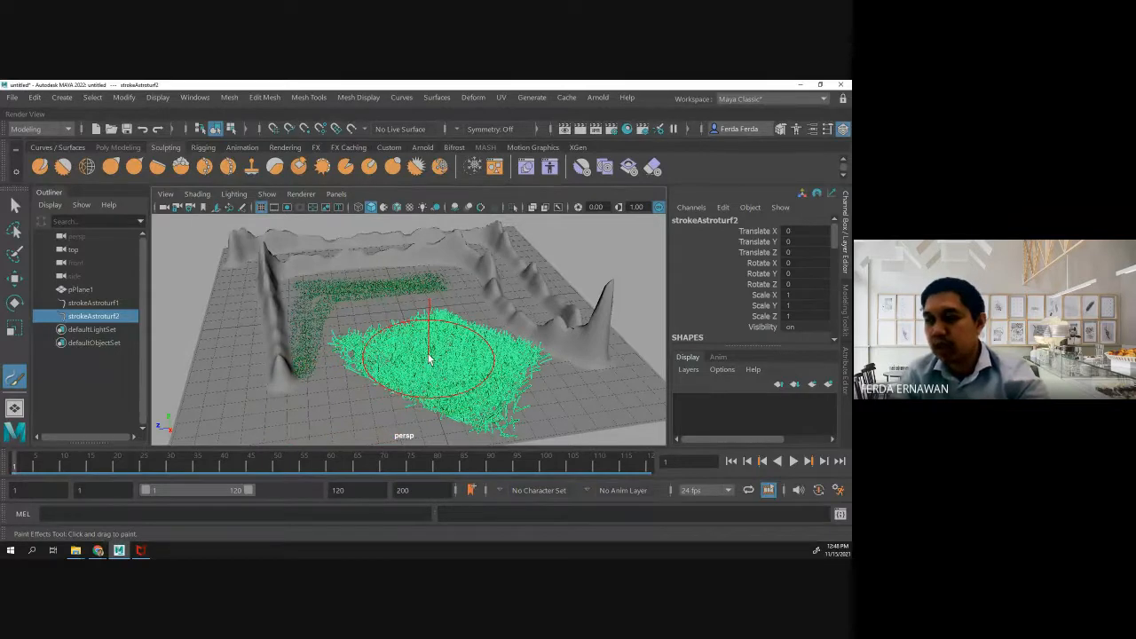
- Shrink the Paint Effects brush and paint a thin astroturf line near the plane's front edge
left_click_drag(428, 355, 363, 358)
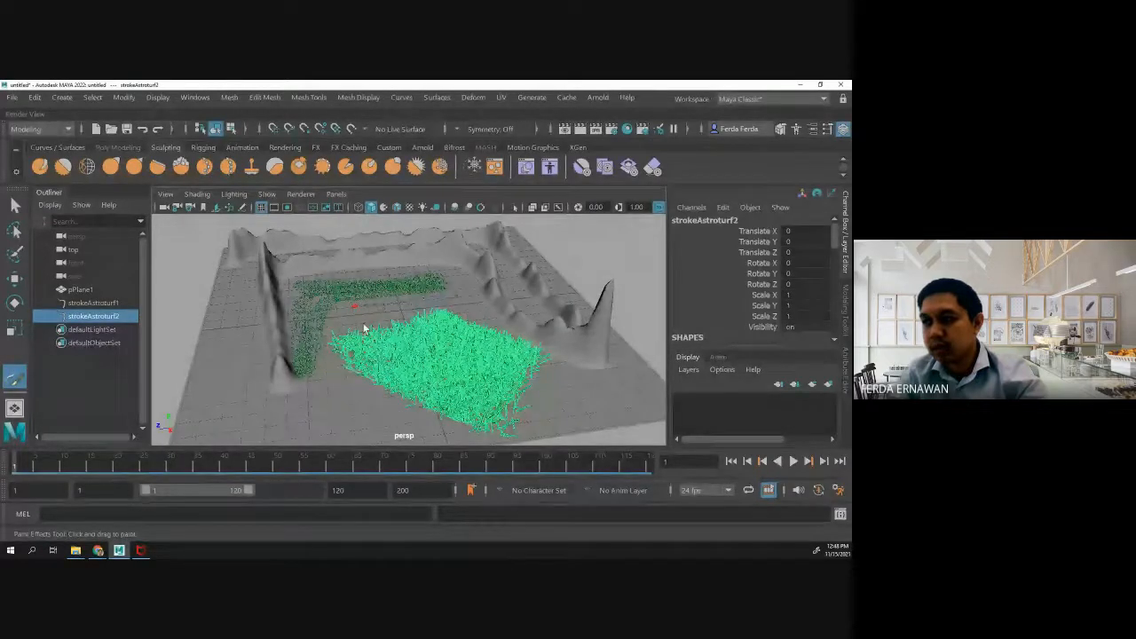
left_click_drag(275, 410, 392, 415)
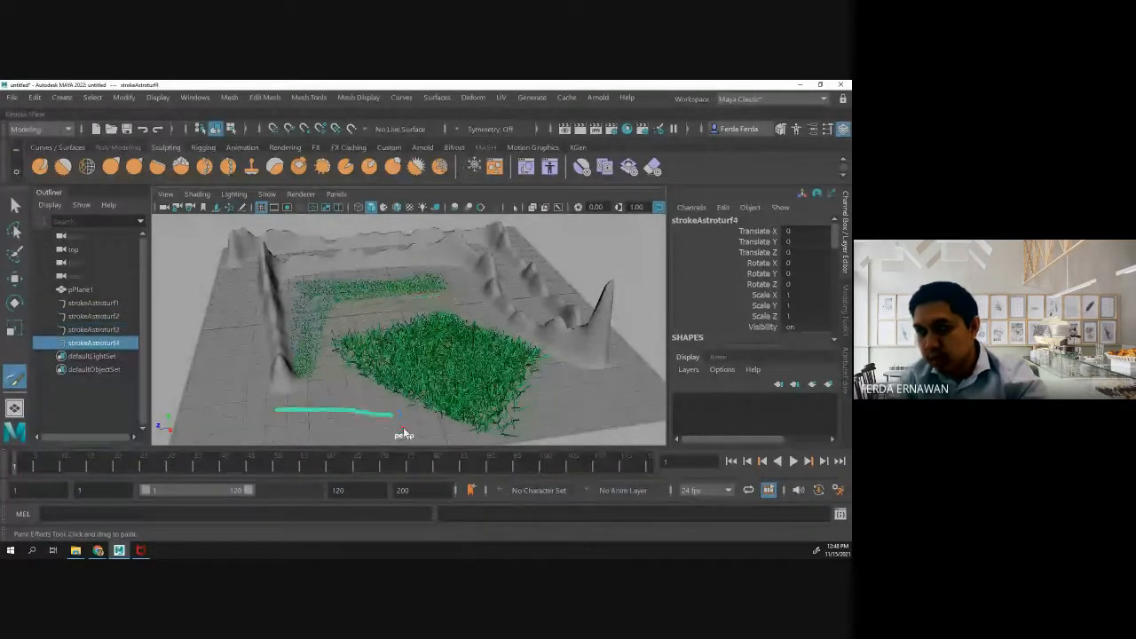
scroll(455, 381, "up", 4)
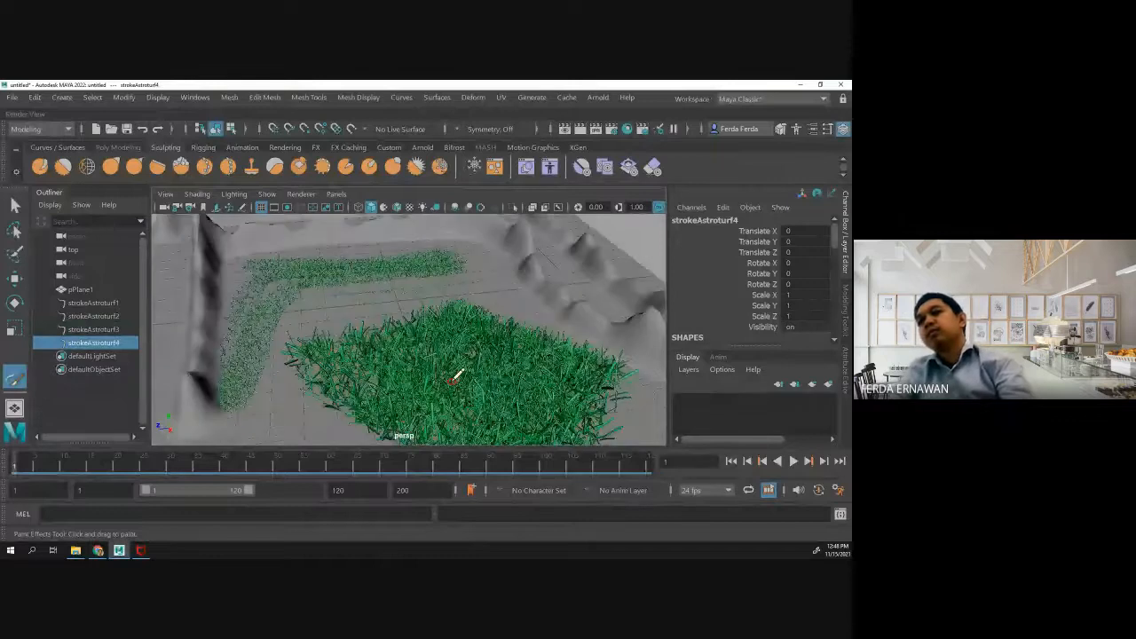
scroll(455, 375, "up", 3)
scroll(454, 373, "down", 5)
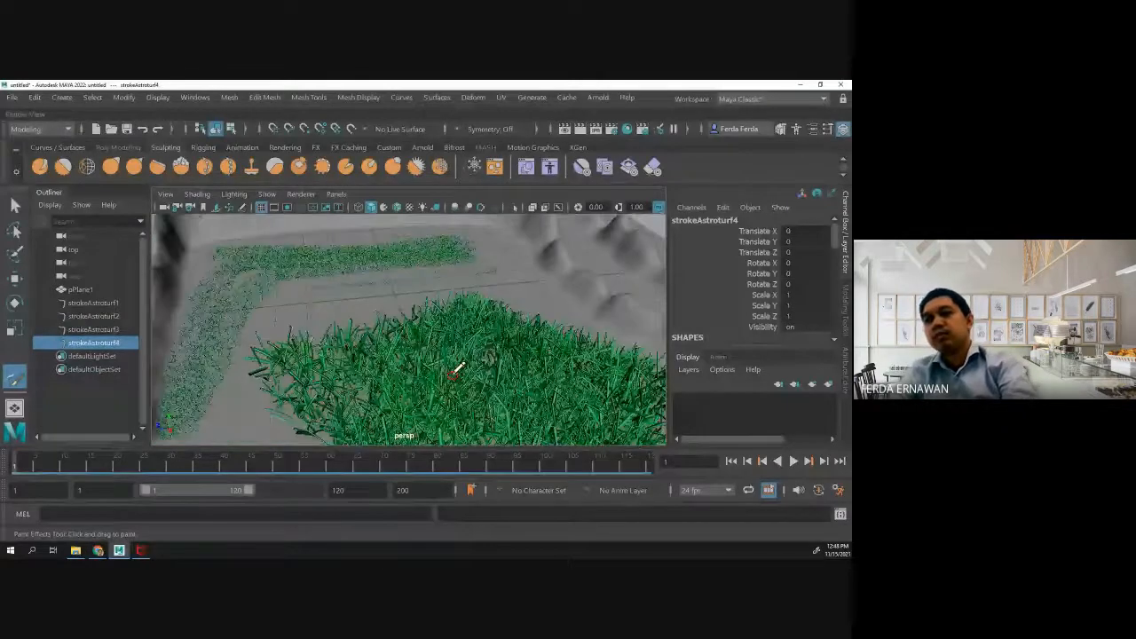
scroll(455, 369, "down", 3)
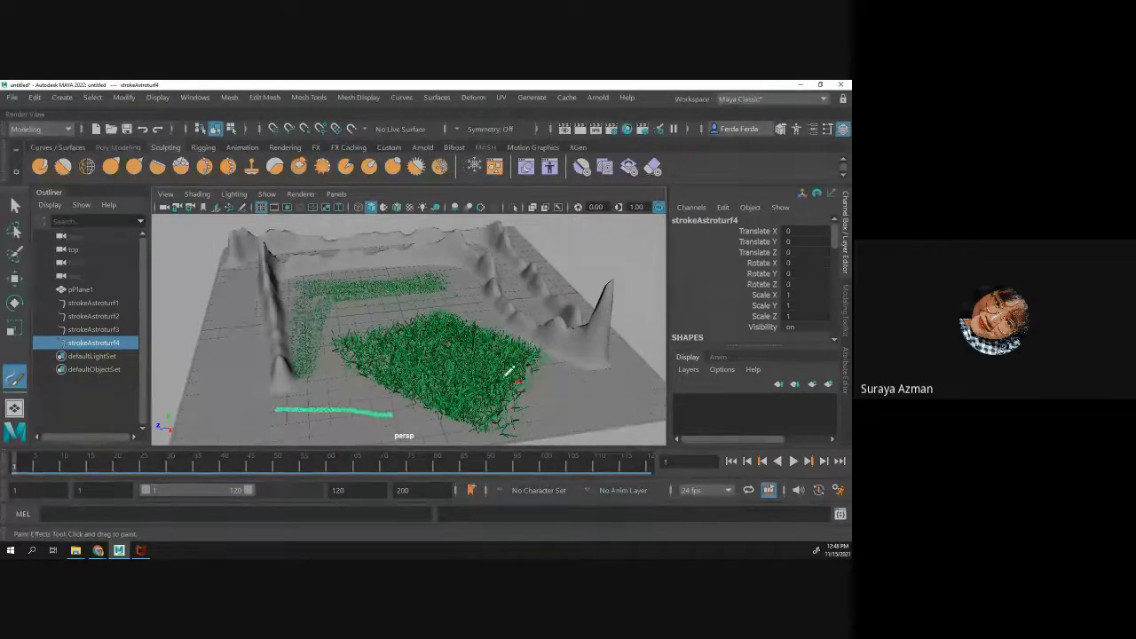
- Undo all the astroturf strokes painted on the plane
key("ctrl+z")
key("ctrl+z")
key("ctrl+z")
key("ctrl+z")
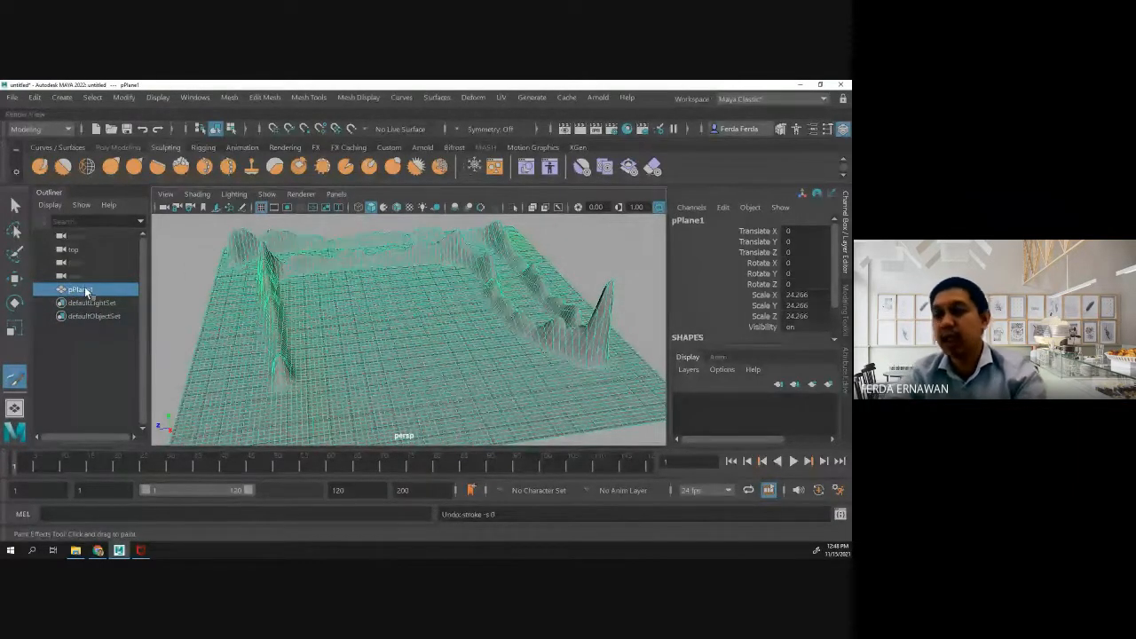
- Apply Make Paintable to the sculpted plane again
left_click(437, 97)
mouse_move(526, 100)
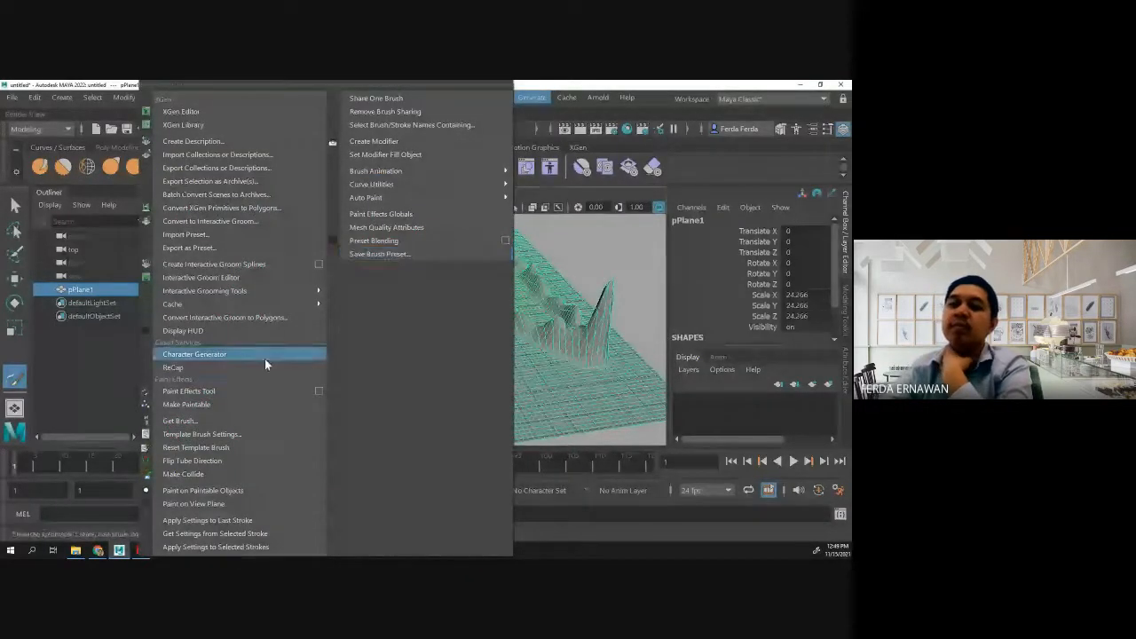
left_click(237, 404)
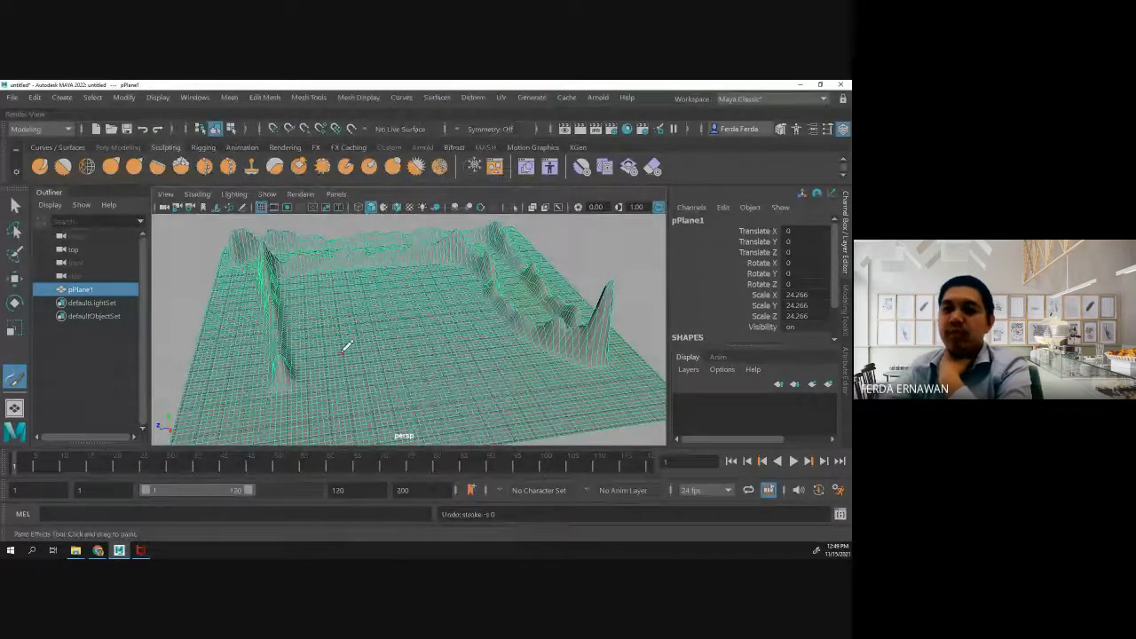
- Load the astroturf.mel grass brush from the Paint Effects Grasses examples for painting on the sculpted plane
left_click(533, 98)
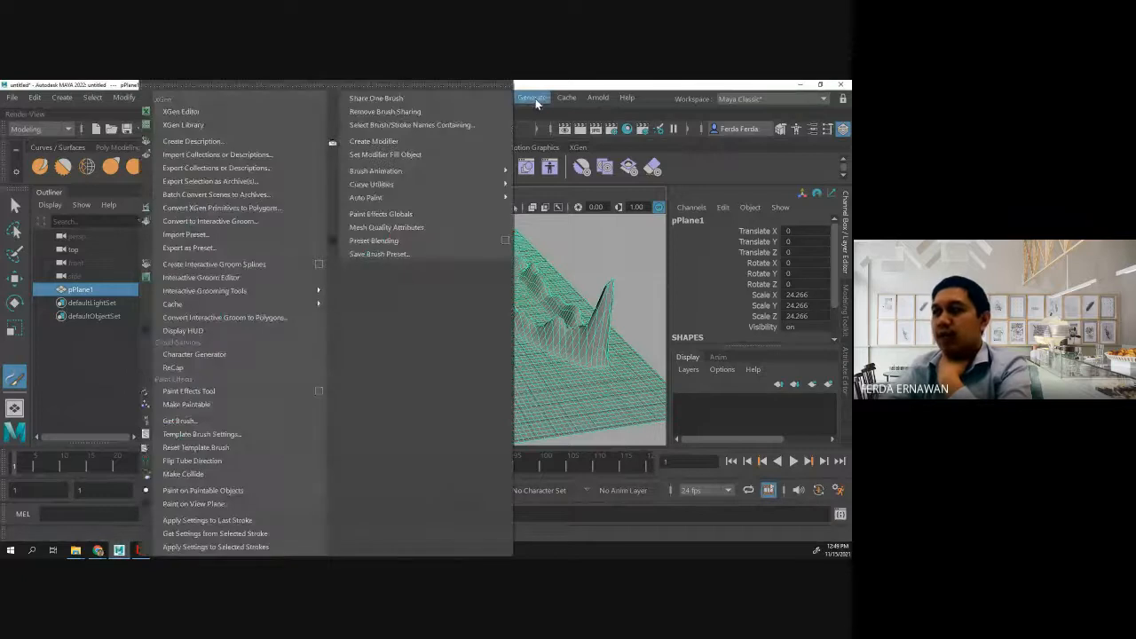
left_click(241, 420)
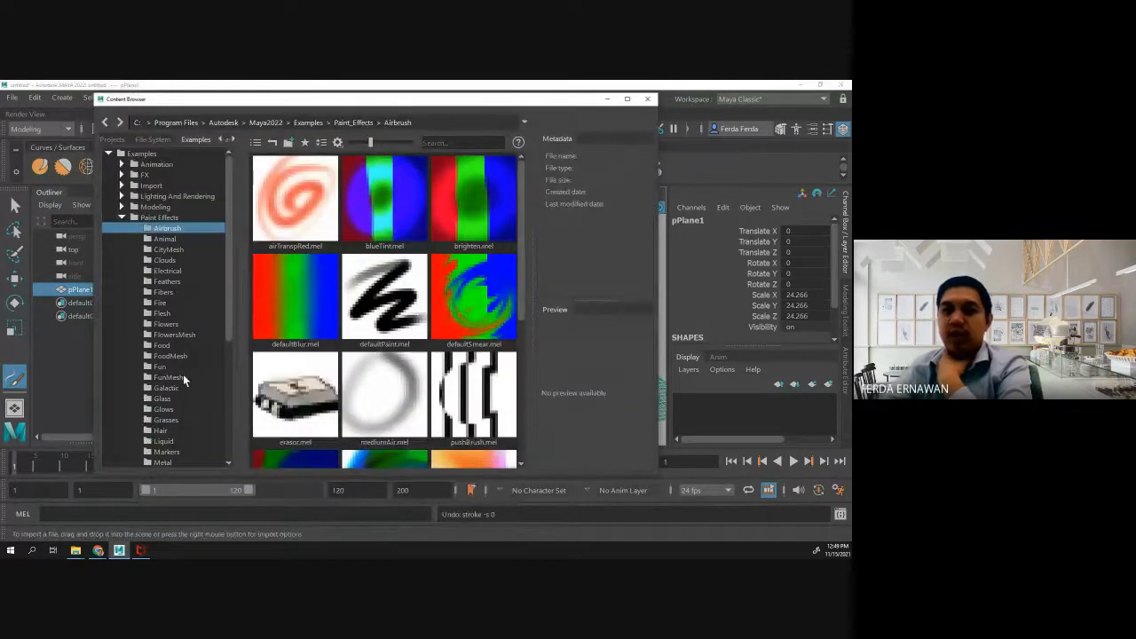
scroll(165, 411, "down", 1)
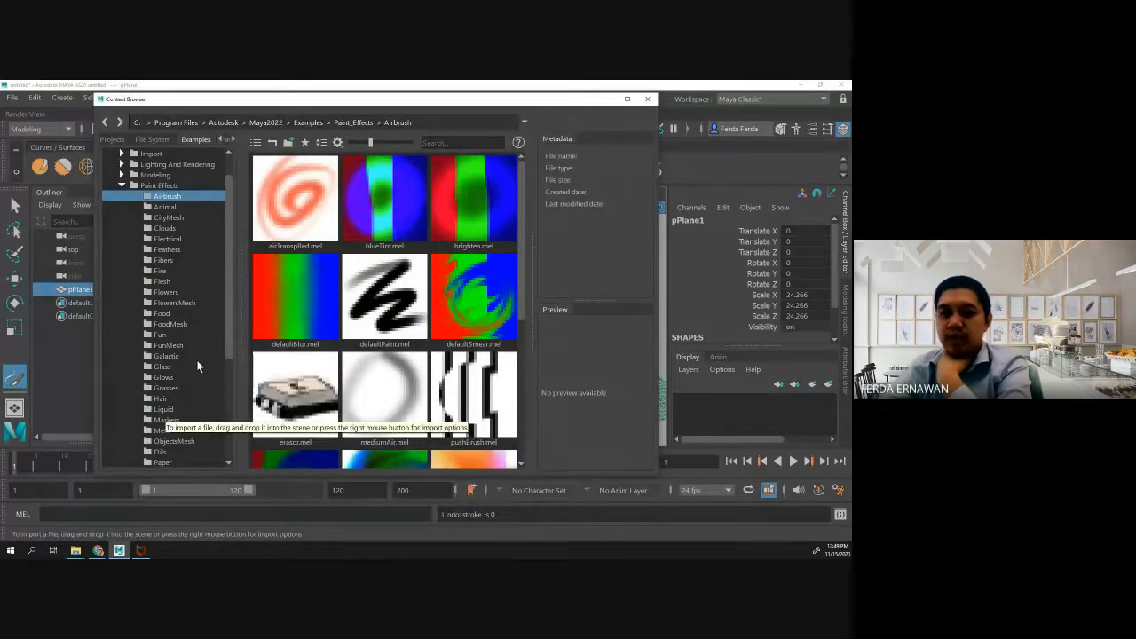
scroll(195, 385, "down", 1)
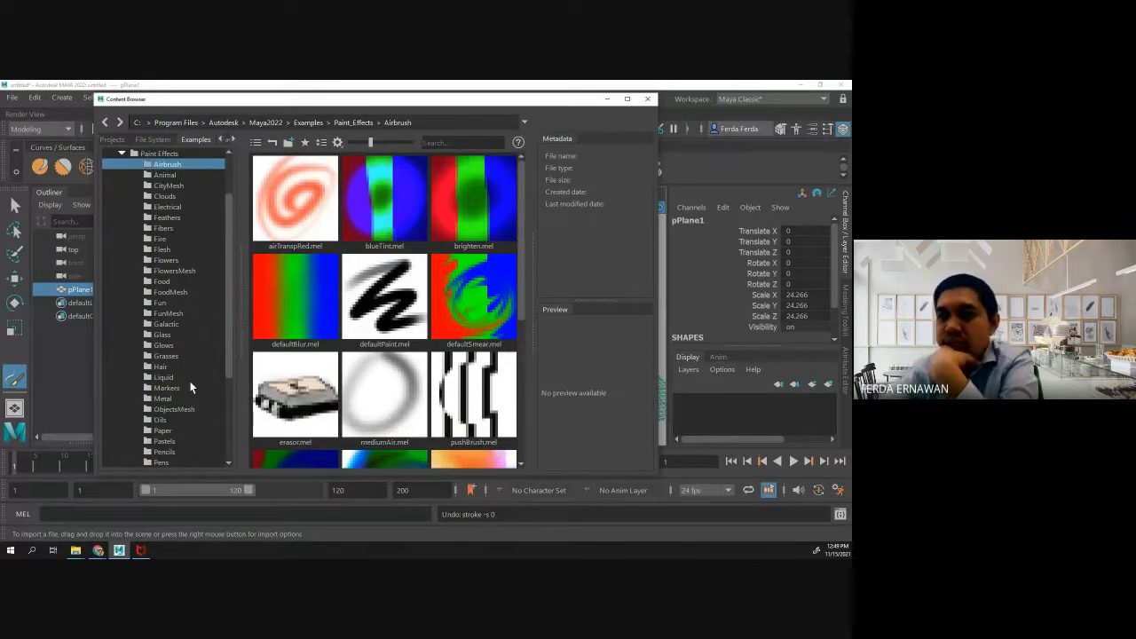
scroll(191, 386, "down", 4)
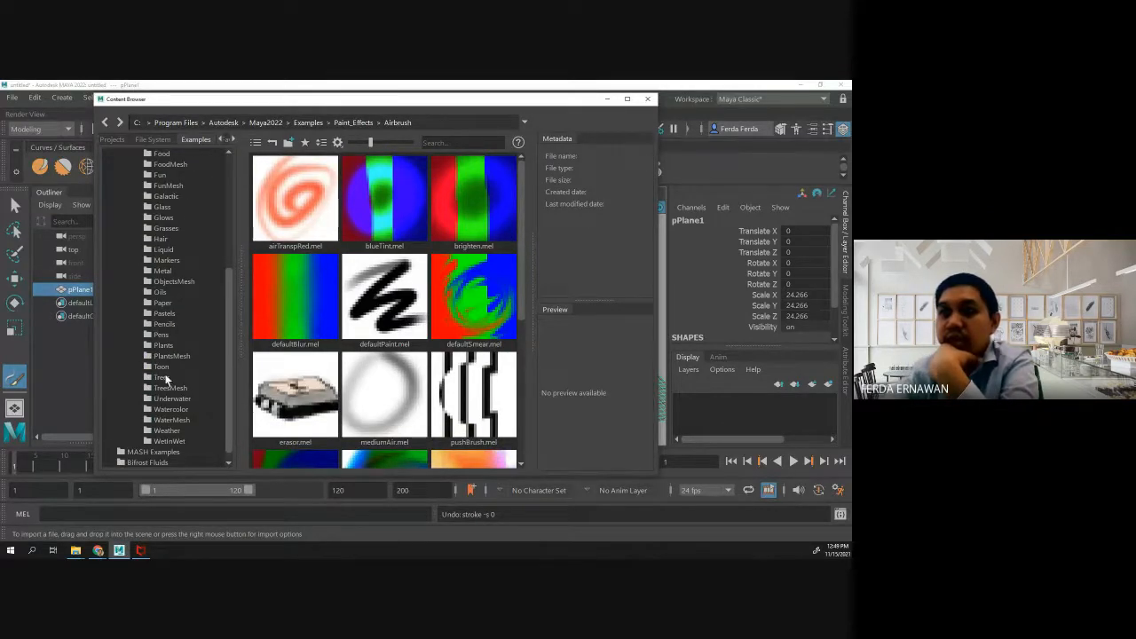
scroll(176, 253, "up", 3)
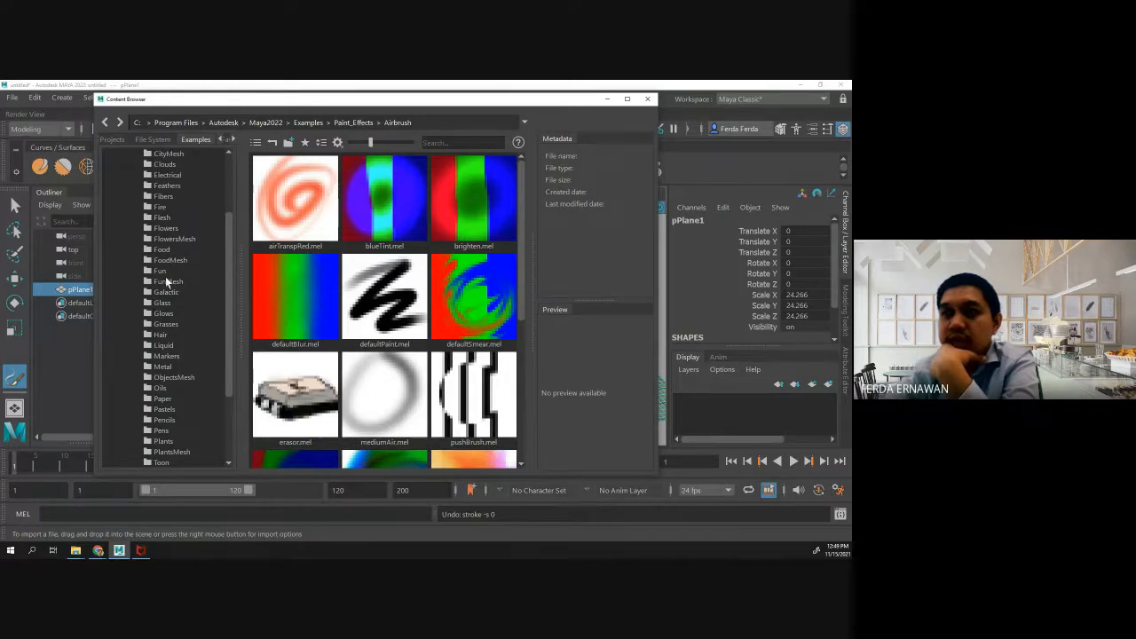
left_click(164, 325)
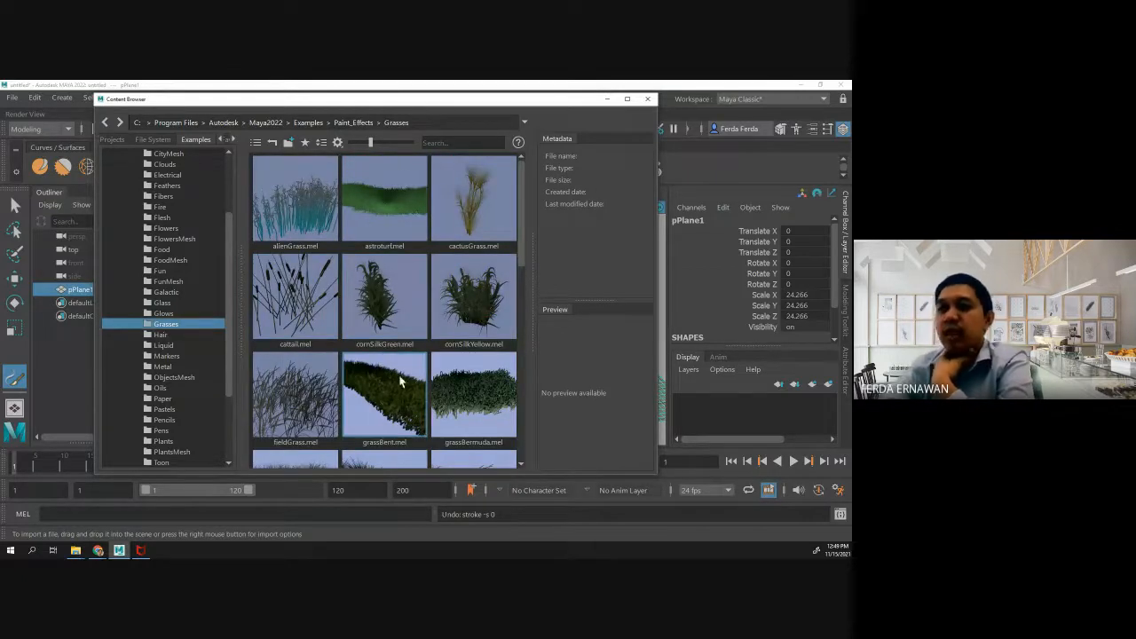
left_click(375, 206)
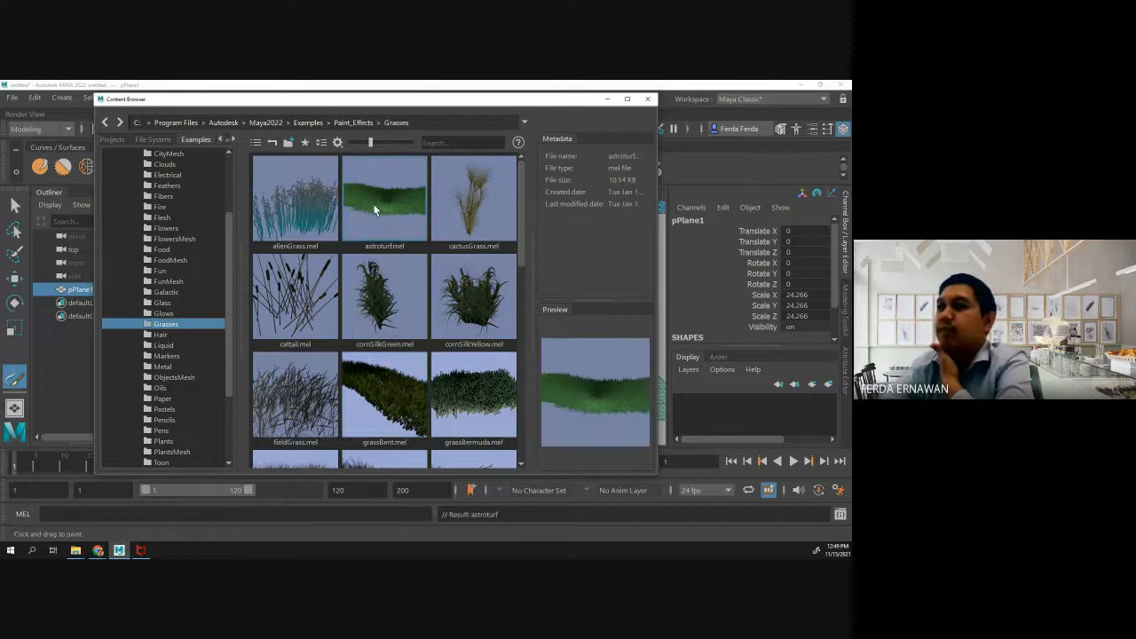
left_click(650, 100)
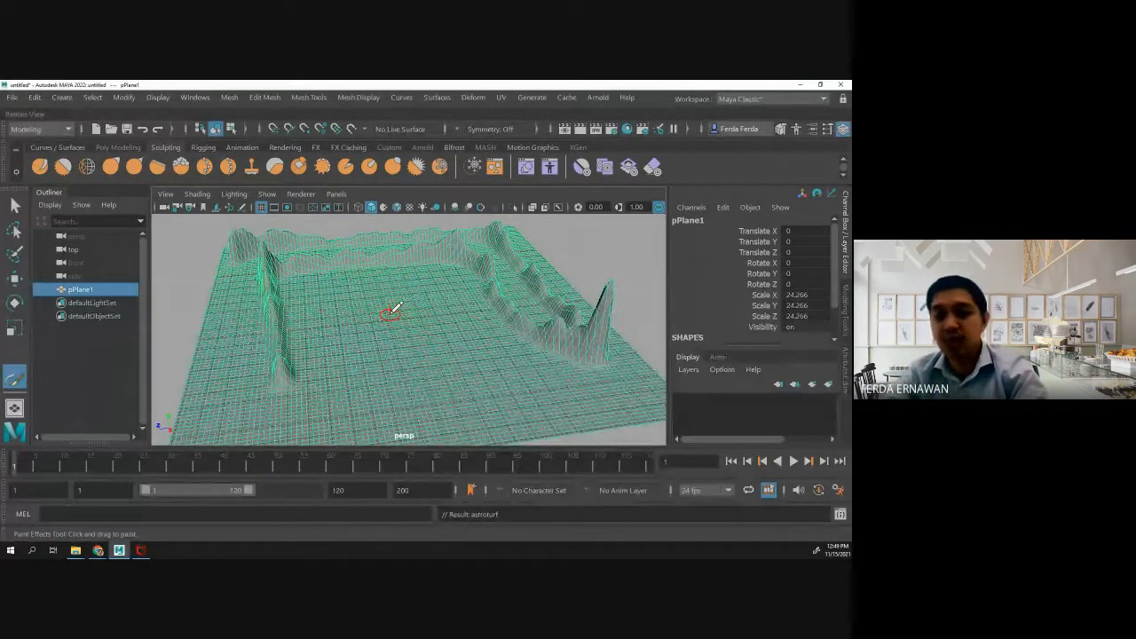
- Resize the Paint Effects brush and paint astroturf patches in the plane's middle, along its front edge and at its front-left corner
mouse_move(393, 312)
left_mouse_down()
mouse_move(500, 304)
mouse_move(408, 310)
mouse_move(470, 307)
left_mouse_up()
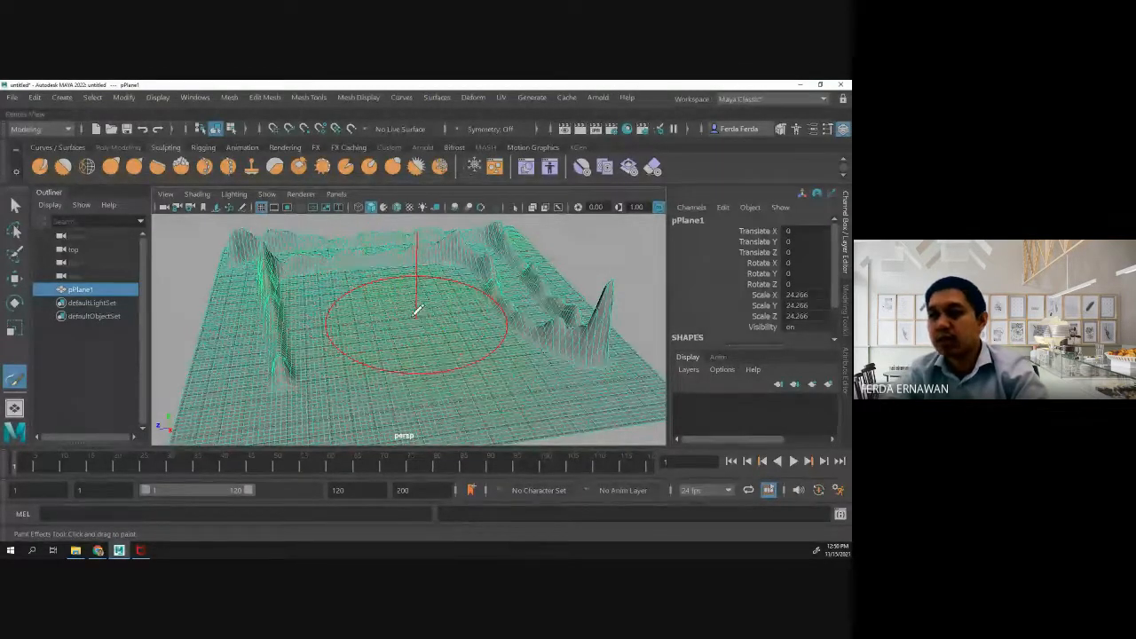
mouse_move(416, 310)
left_mouse_down()
mouse_move(351, 311)
mouse_move(448, 280)
mouse_move(383, 288)
mouse_move(303, 319)
mouse_move(476, 312)
mouse_move(298, 342)
mouse_move(522, 344)
mouse_move(512, 359)
left_mouse_up()
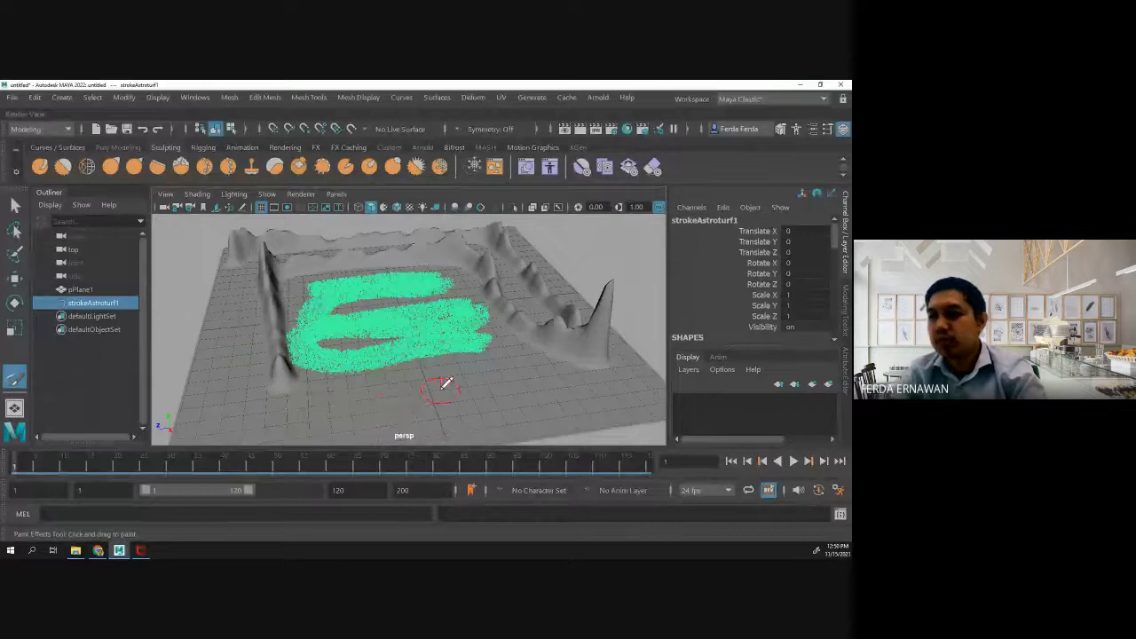
left_click_drag(373, 386, 561, 393)
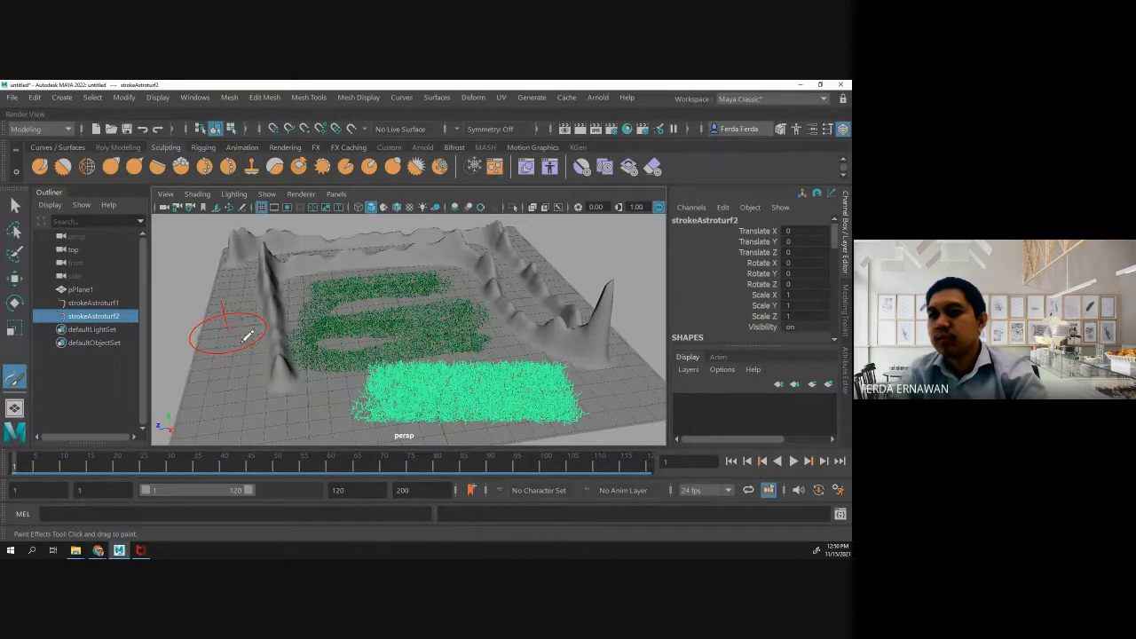
left_click_drag(223, 401, 344, 415)
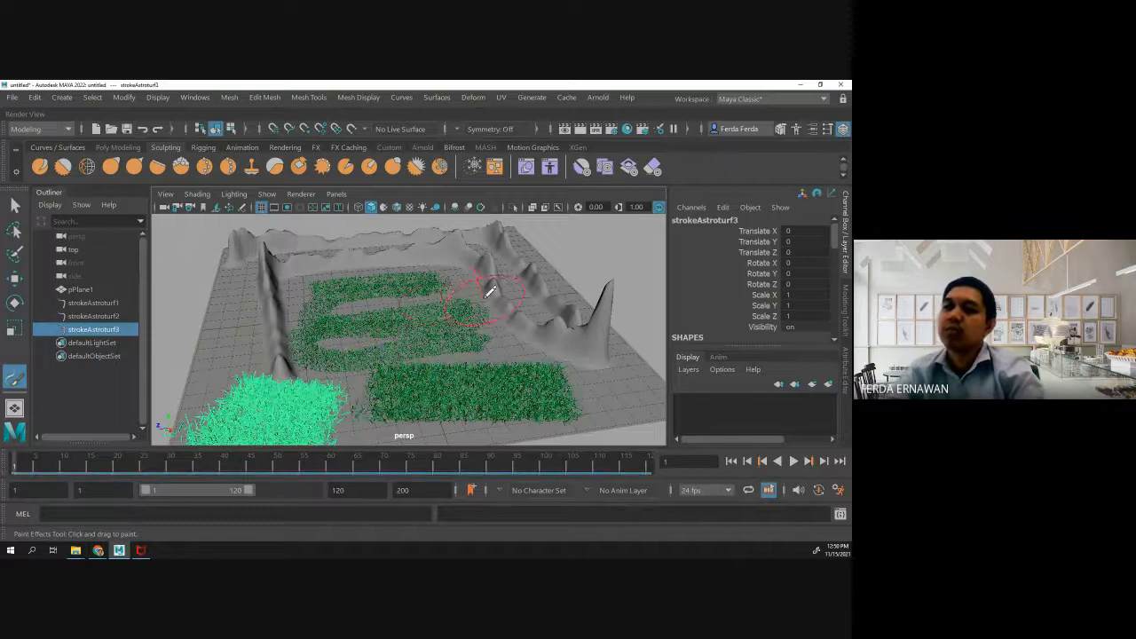
- Select the sculpted plane in place of the last painted astroturf stroke
scroll(393, 299, "down", 3)
left_click(15, 205)
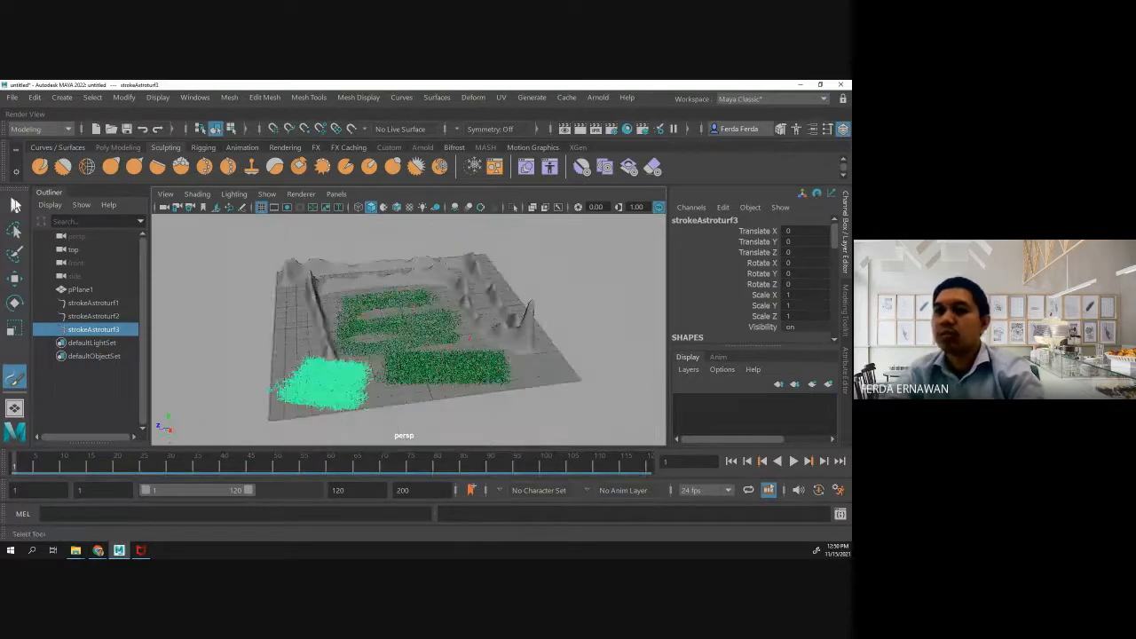
left_click(15, 205)
left_click(287, 305)
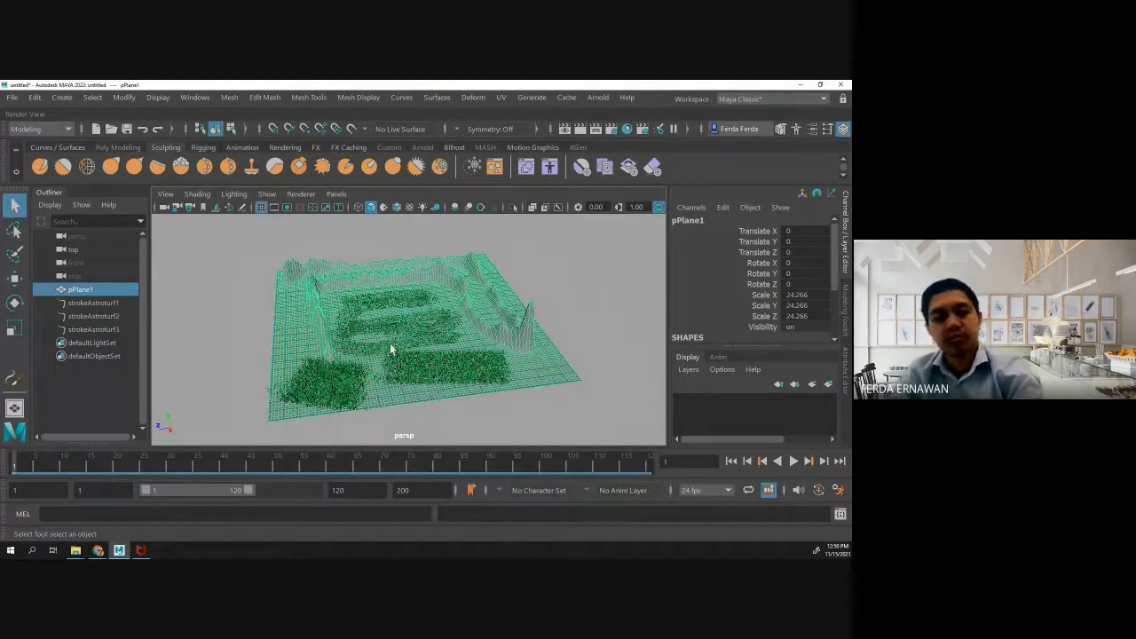
left_click_drag(383, 419, 366, 398, "alt")
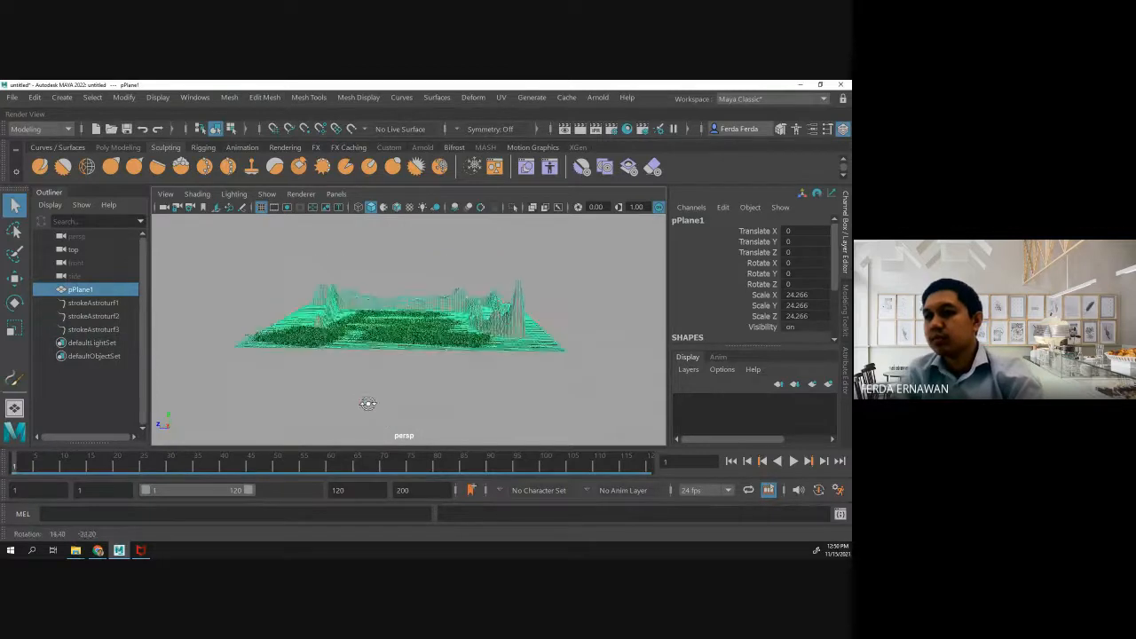
scroll(381, 358, "up", 5)
left_click_drag(381, 358, 356, 396, "alt")
scroll(356, 396, "down", 3)
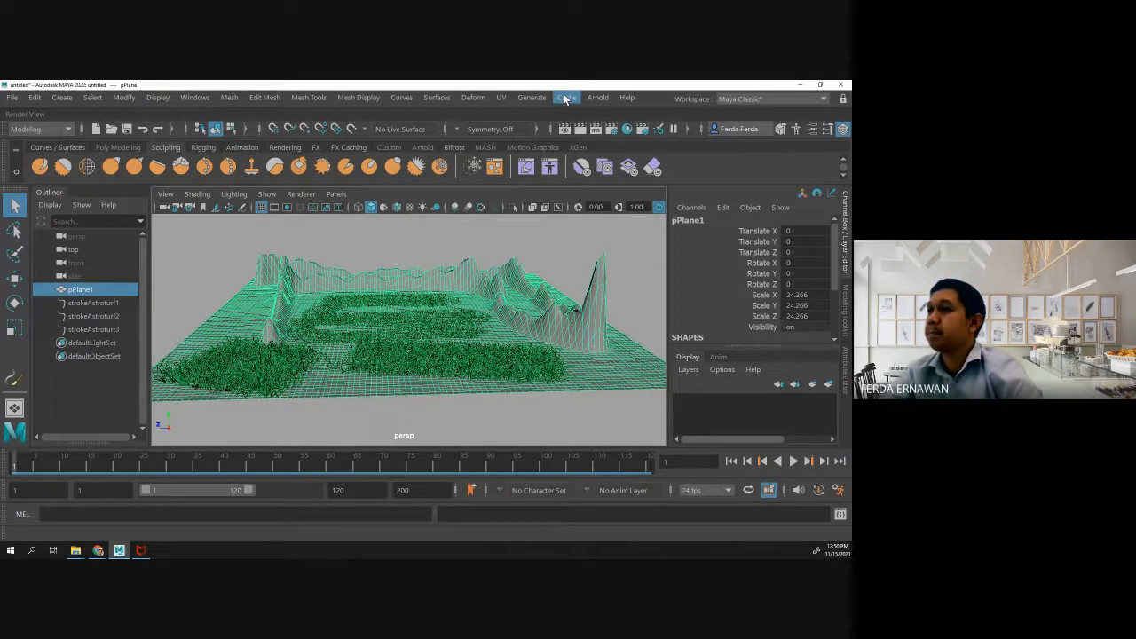
- Load the keyakiPark.mel tree brush from the Paint Effects Trees examples
left_click(537, 98)
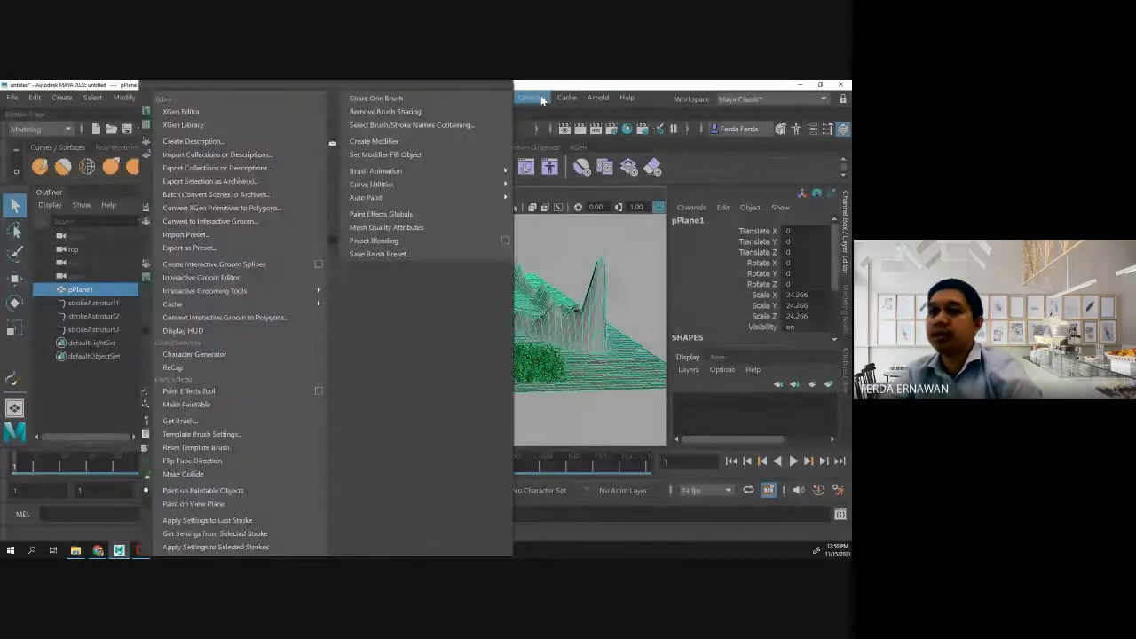
left_click(201, 424)
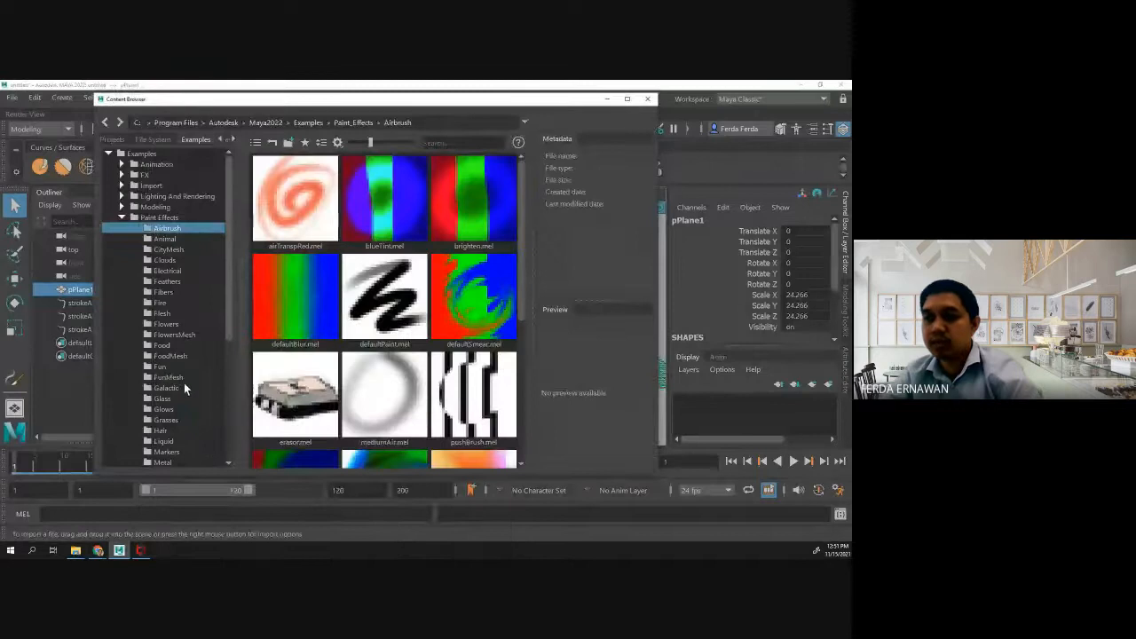
scroll(183, 382, "down", 6)
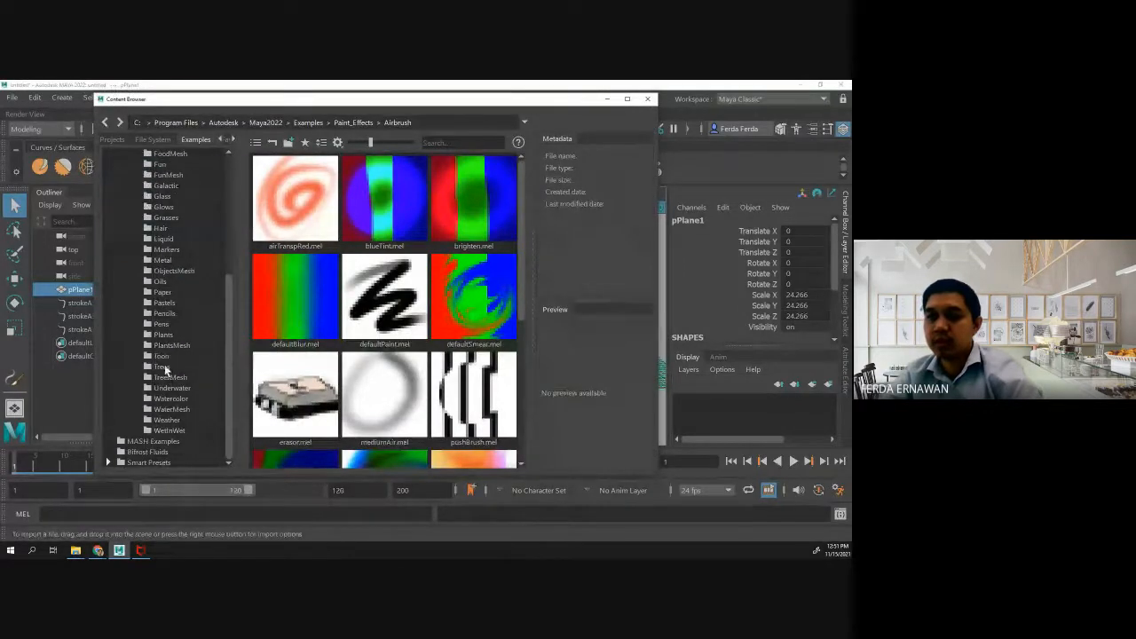
left_click(162, 367)
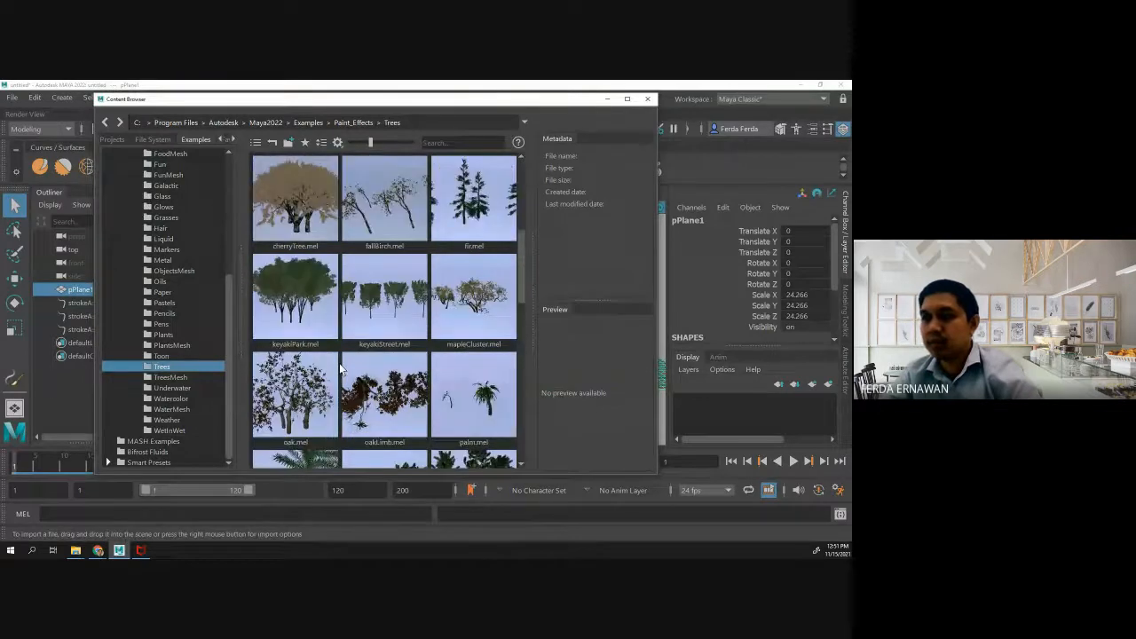
left_click(311, 320)
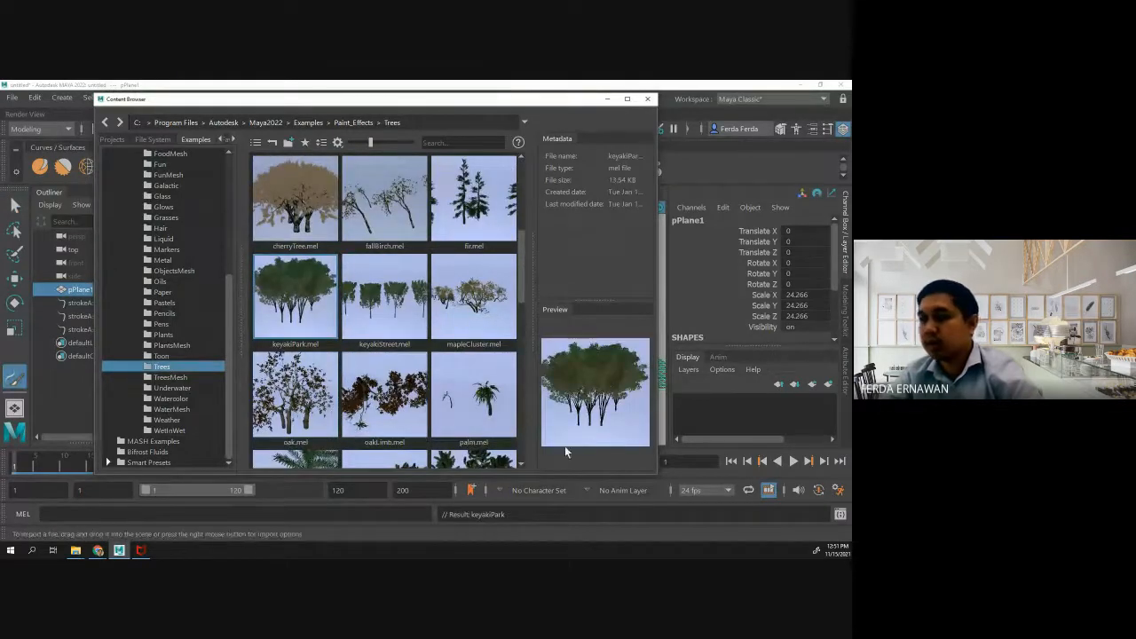
left_click(647, 98)
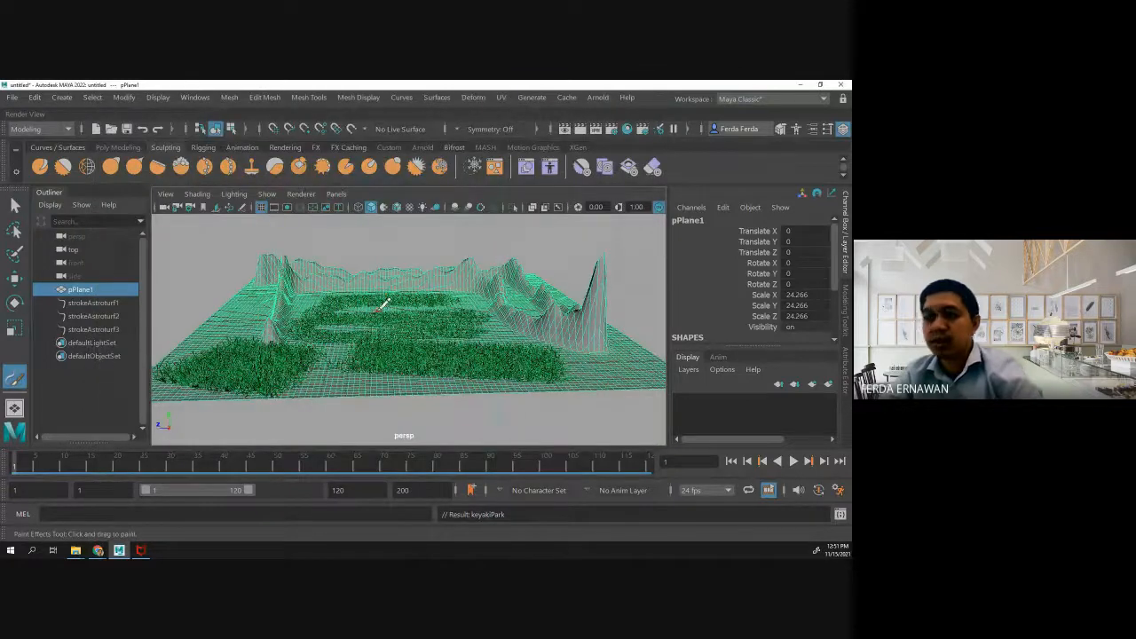
- Try painting a keyakiPark tree on the central grass with a resized brush, and undo the stroke
left_click_drag(379, 310, 446, 317)
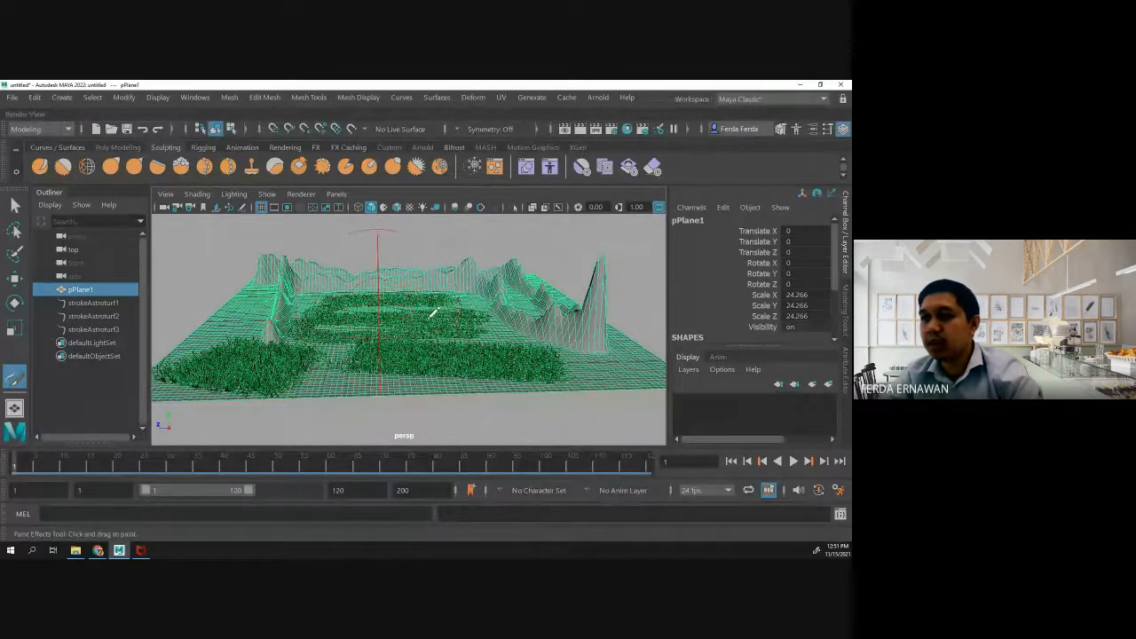
scroll(387, 306, "up", 6)
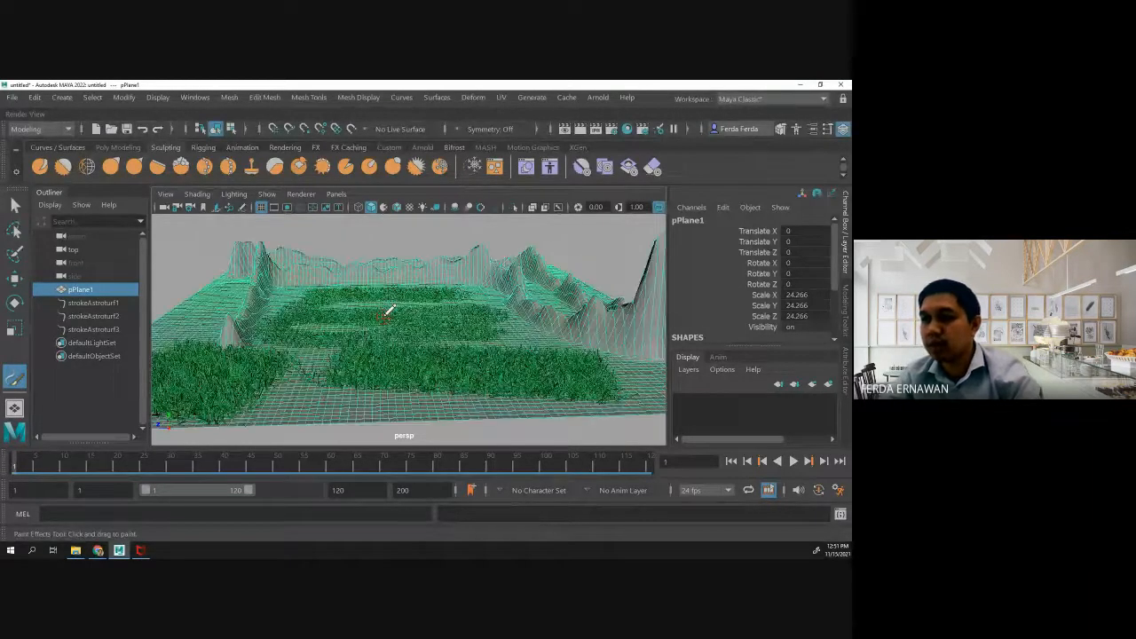
scroll(401, 279, "down", 2)
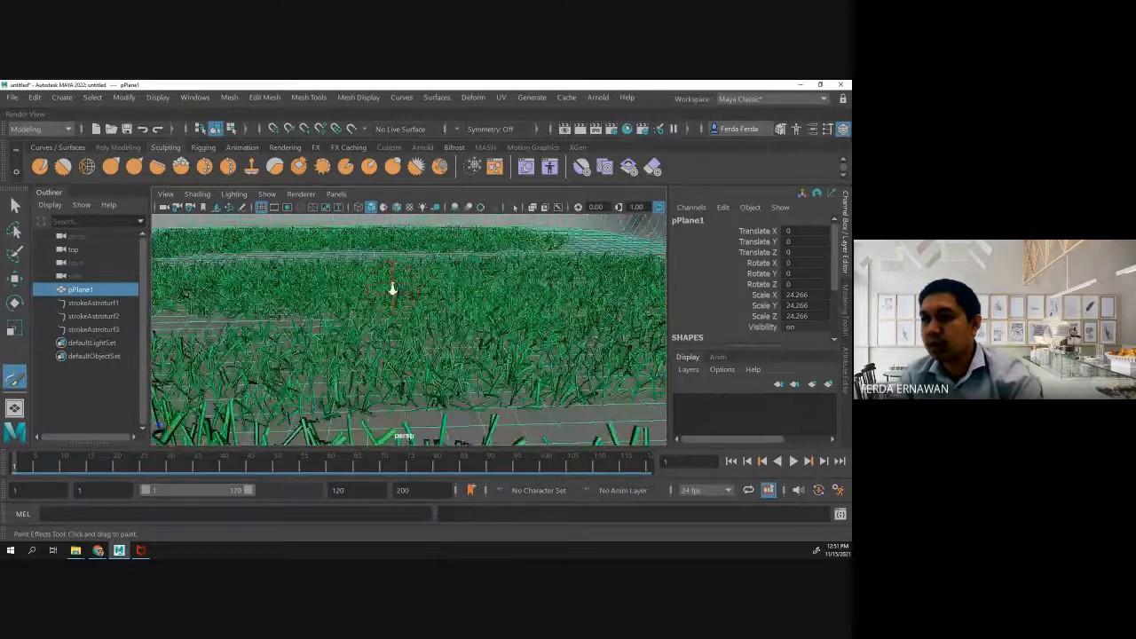
scroll(197, 308, "down", 1)
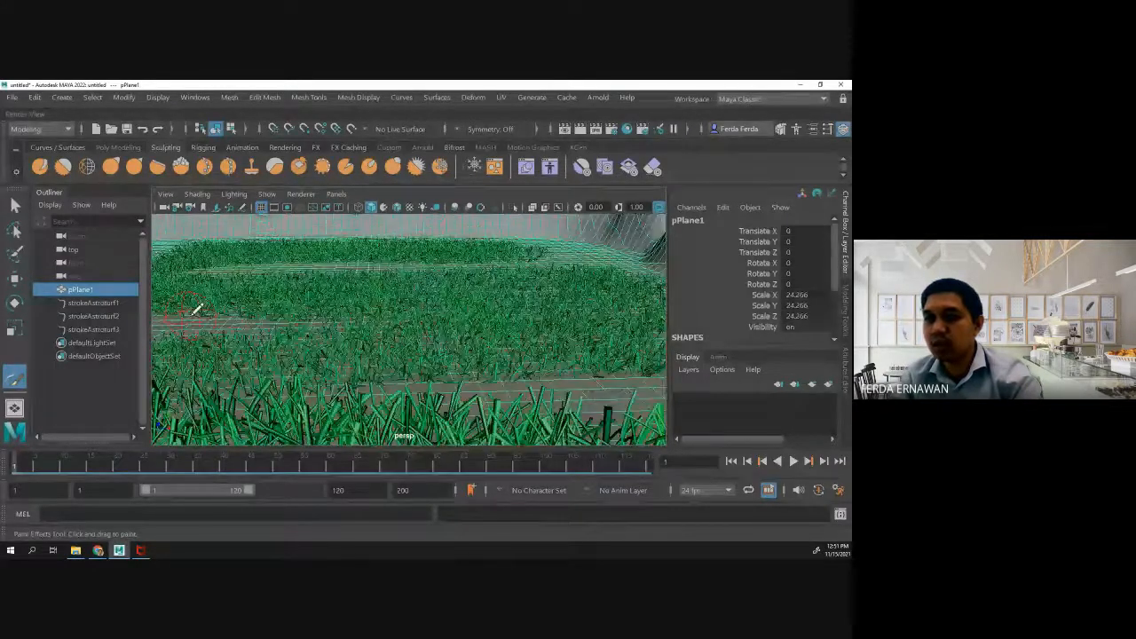
scroll(198, 309, "down", 2)
left_click(224, 327)
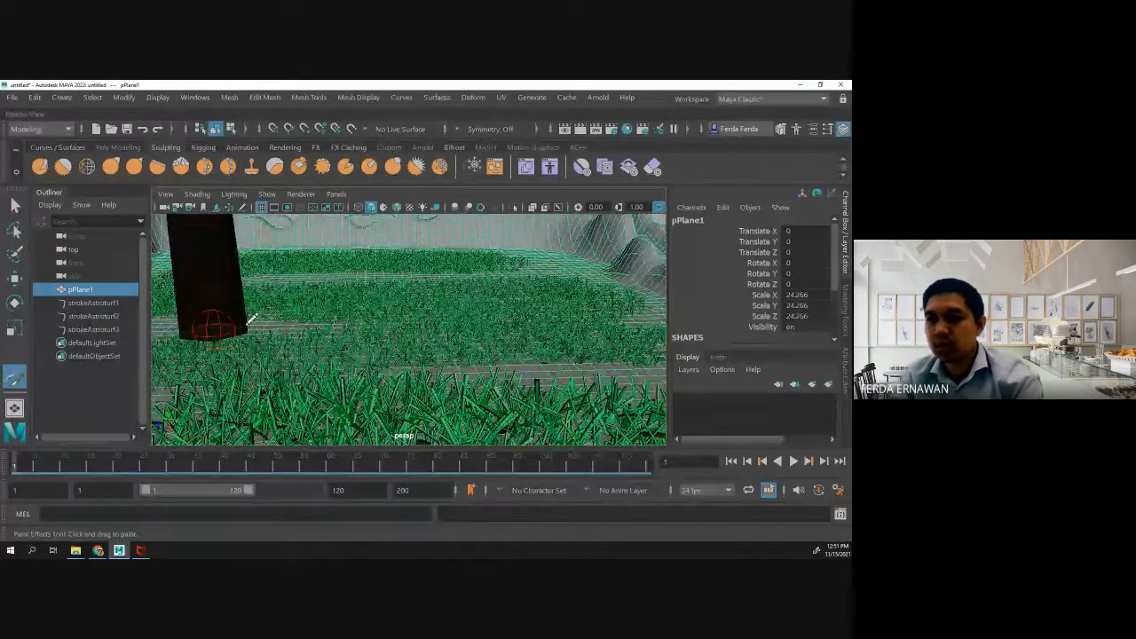
scroll(227, 305, "down", 2)
scroll(226, 304, "down", 8)
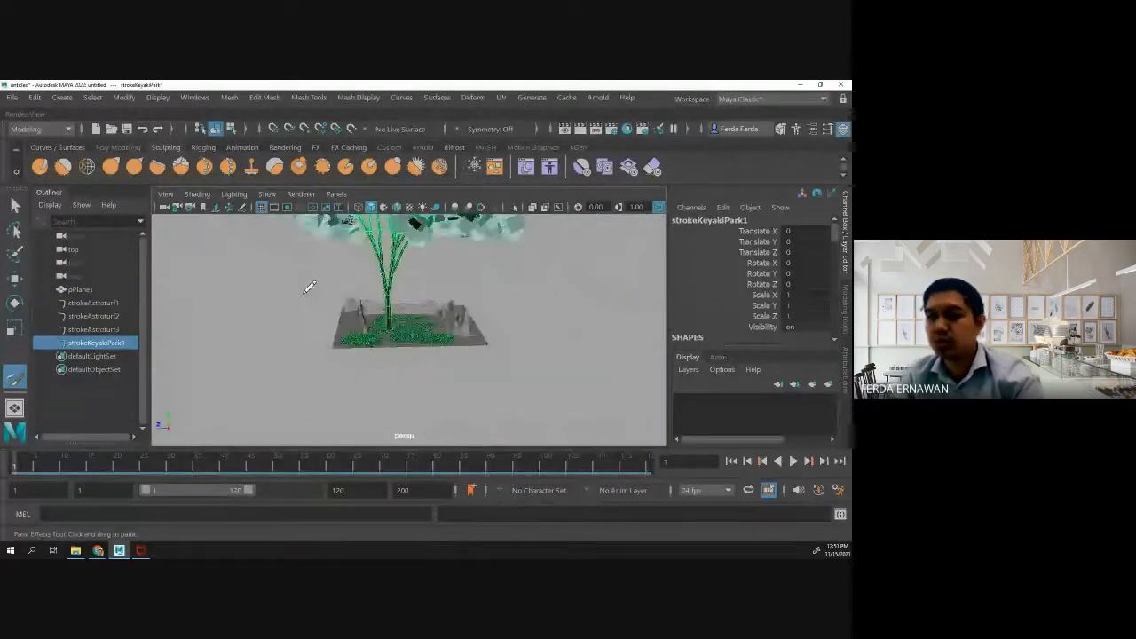
key("ctrl+z")
- Paint a short keyakiPark stroke in the gap of the central grass patch to place a small tree cluster
scroll(346, 304, "up", 8)
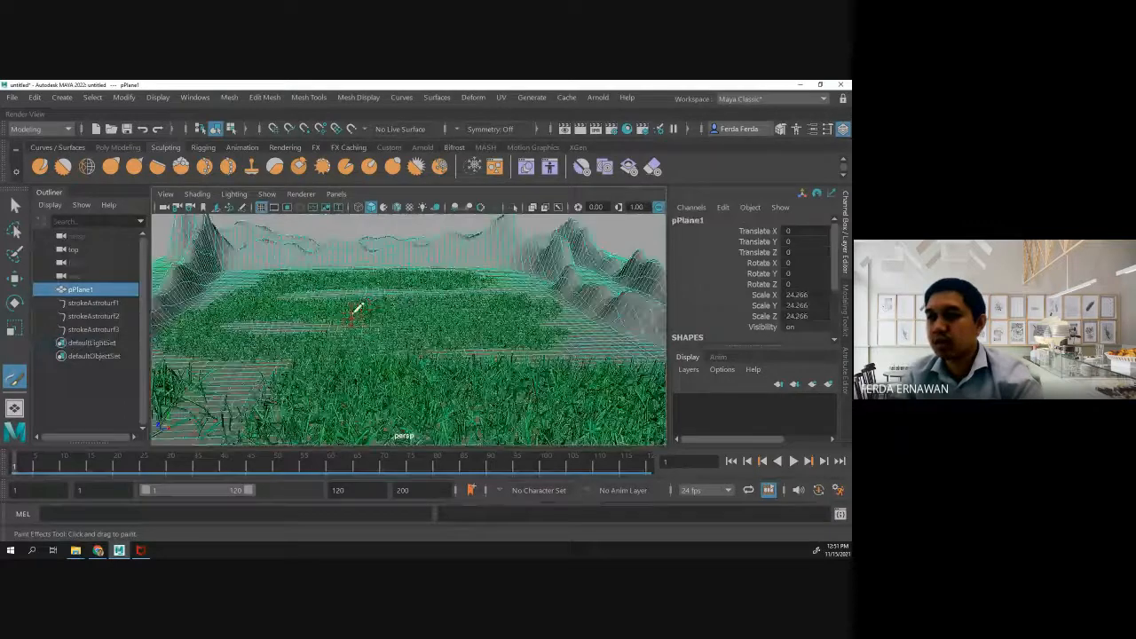
scroll(368, 306, "down", 3)
mouse_move(368, 305)
middle_mouse_down("alt")
mouse_move(408, 402)
mouse_move(471, 351)
mouse_move(470, 338)
middle_mouse_up("alt")
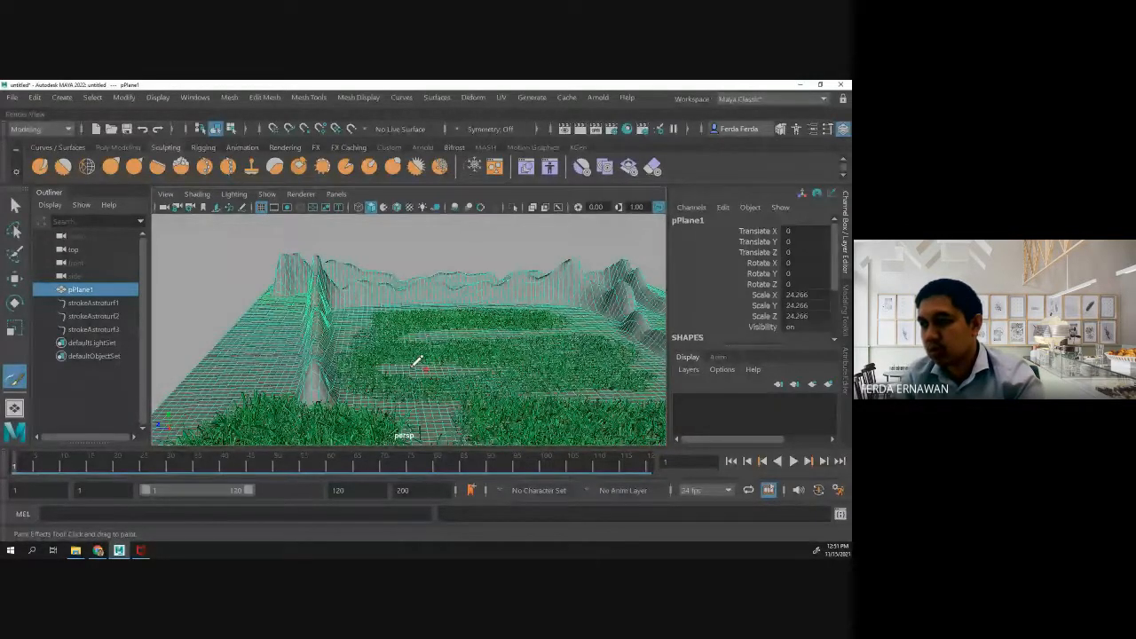
left_click_drag(431, 367, 432, 381)
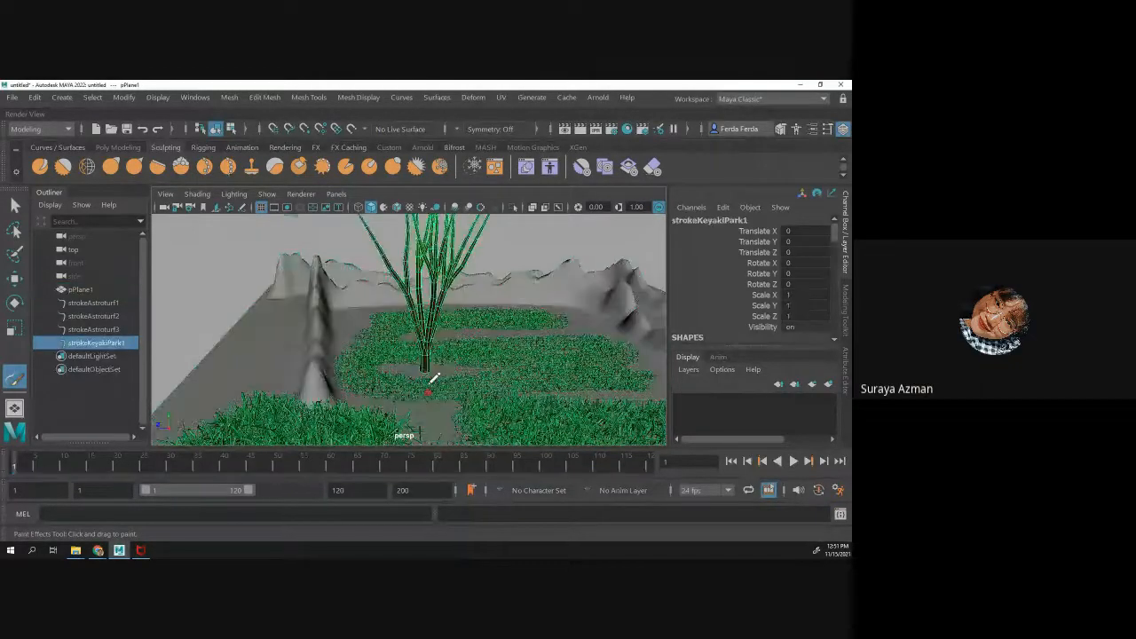
scroll(435, 362, "down", 3)
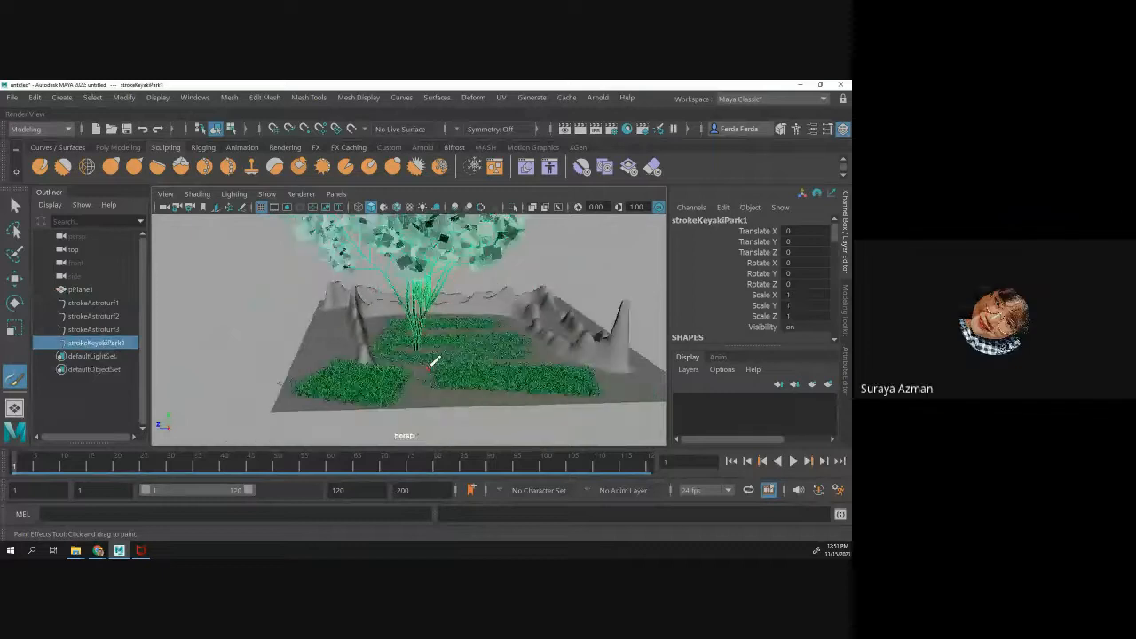
scroll(435, 362, "down", 2)
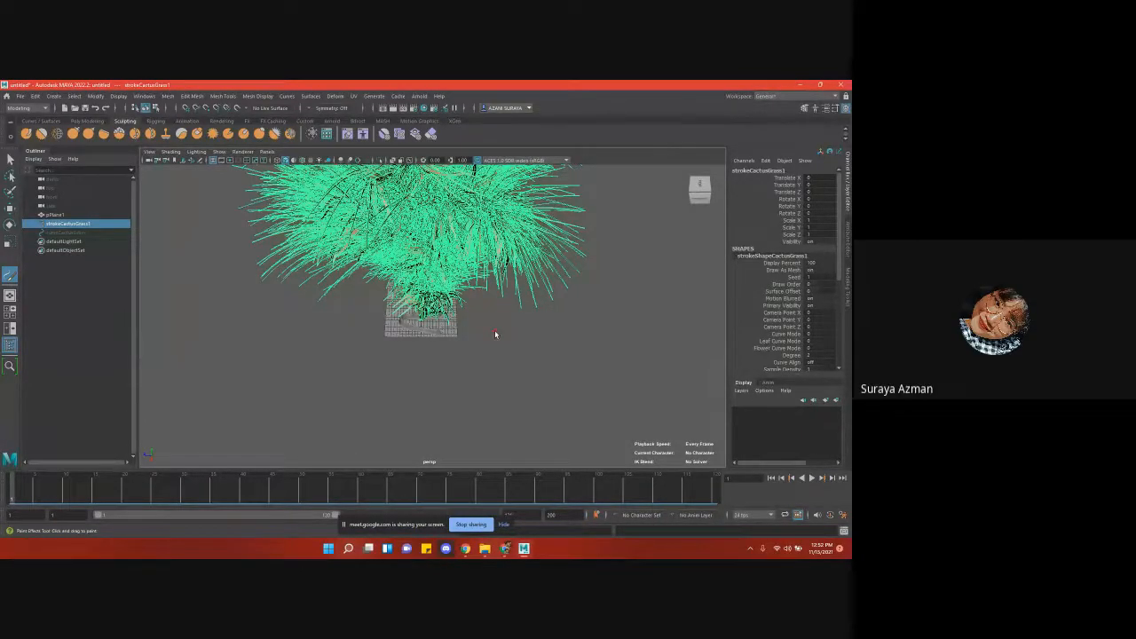
- Undo the oversized cactusGrass strokes on the plane in the other shared Maya scene
key("ctrl+z")
scroll(480, 343, "up", 8)
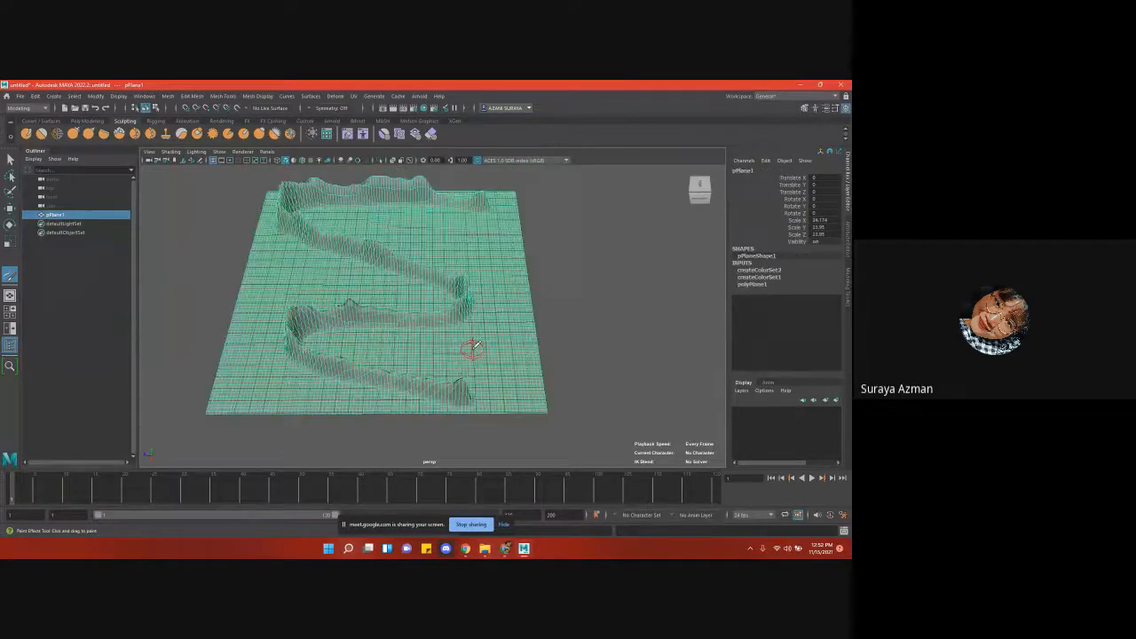
- Try placing a single cactusGrass clump near the far edge of the plane, and undo it
left_click(463, 217)
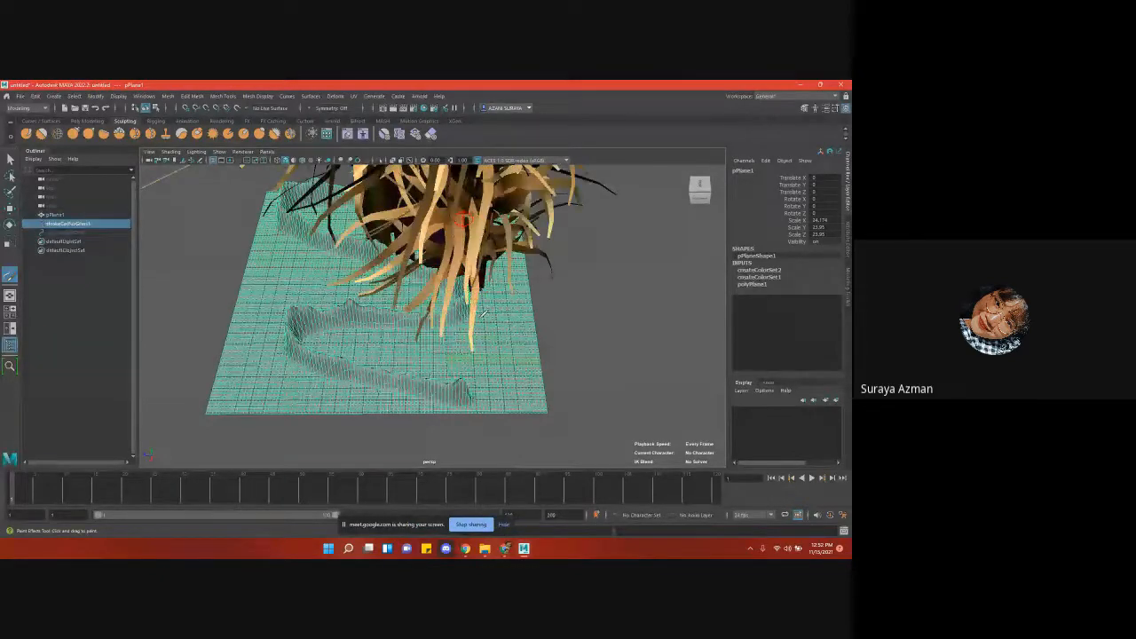
scroll(484, 313, "down", 5)
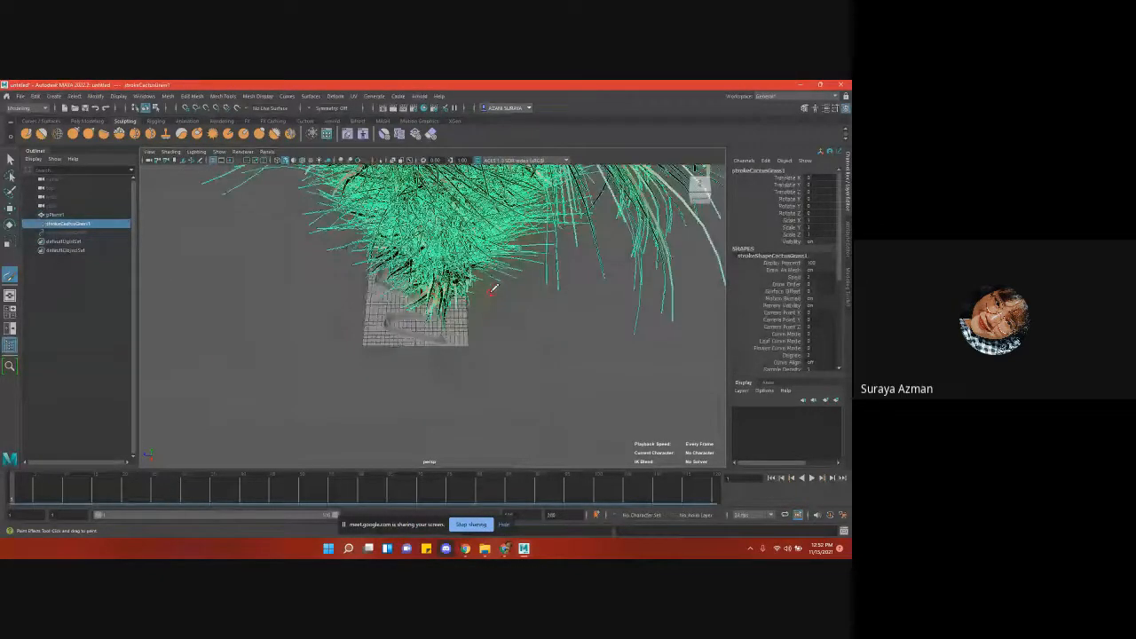
scroll(492, 289, "down", 5)
scroll(489, 306, "up", 6)
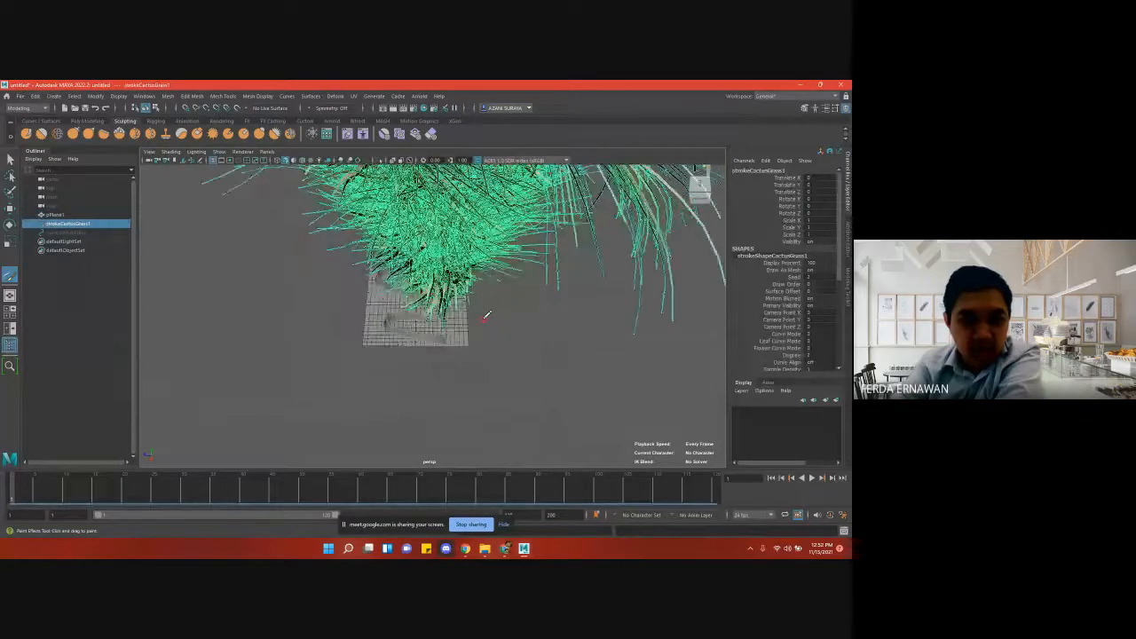
key("ctrl+z")
scroll(482, 316, "up", 6)
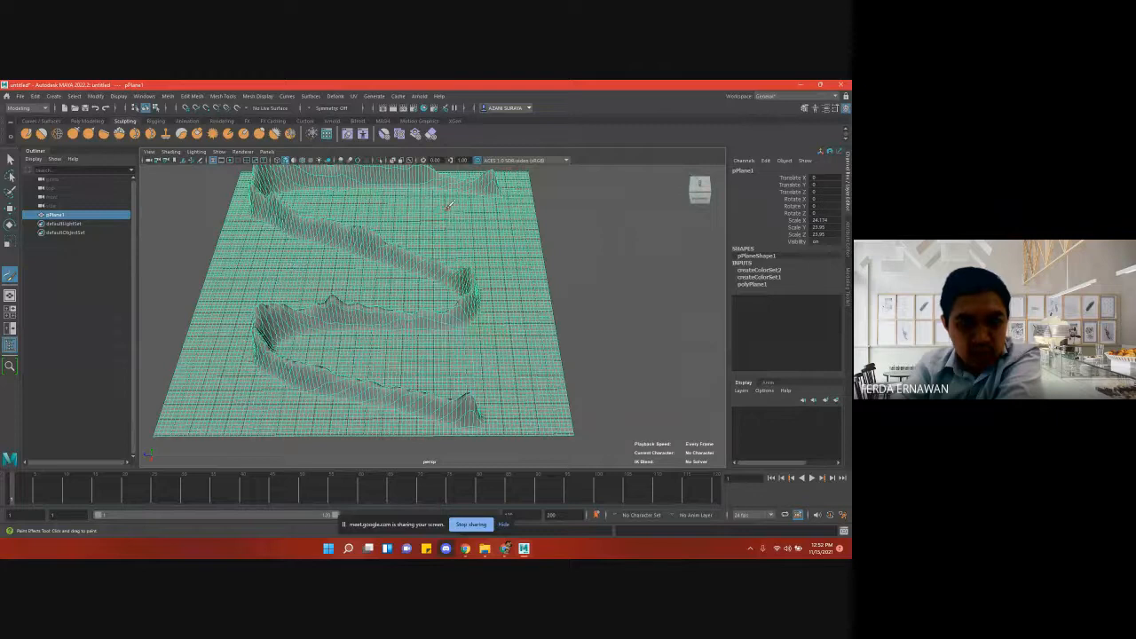
- Try painting a short cactusGrass stroke inside the far bend of the sculpted ridge, and undo it
left_click_drag(457, 203, 371, 204)
scroll(408, 255, "down", 5)
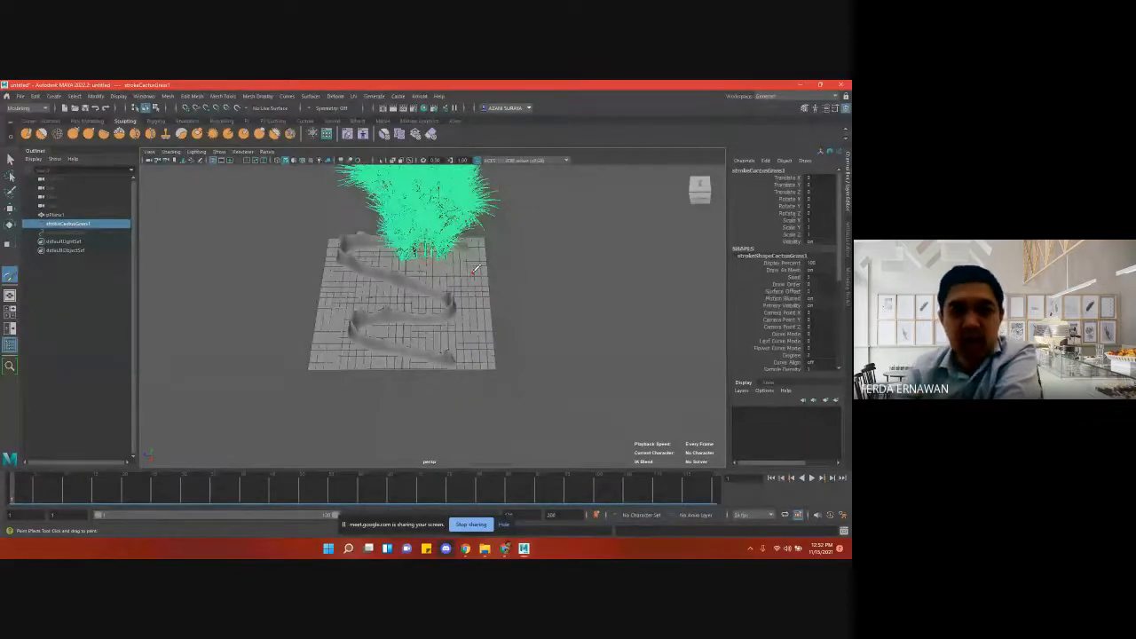
scroll(477, 268, "up", 3)
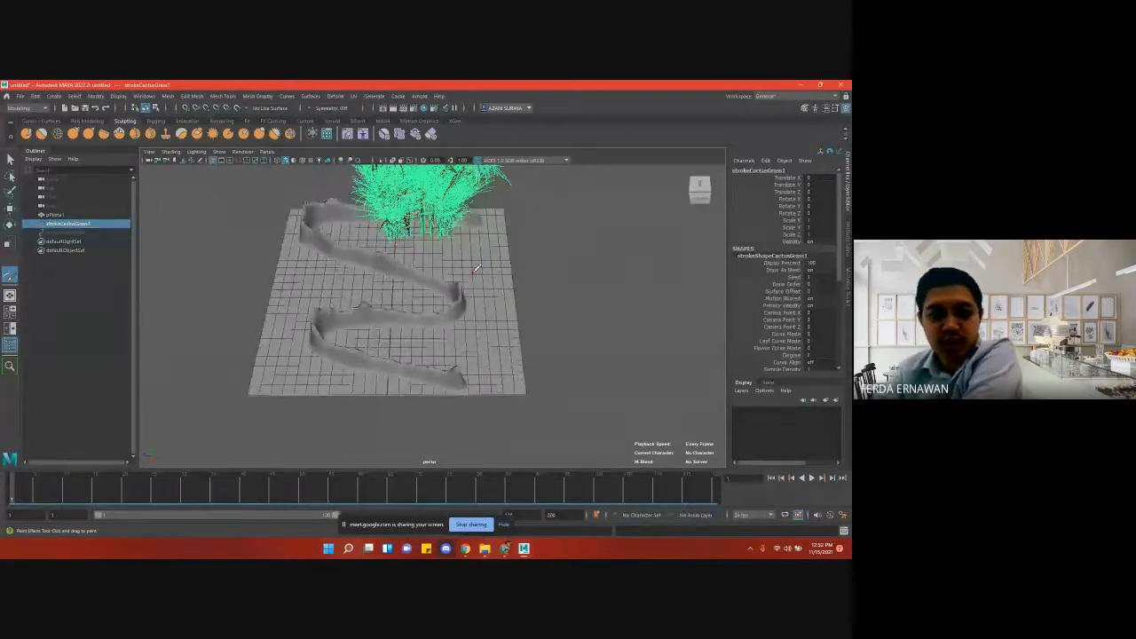
key("ctrl+z")
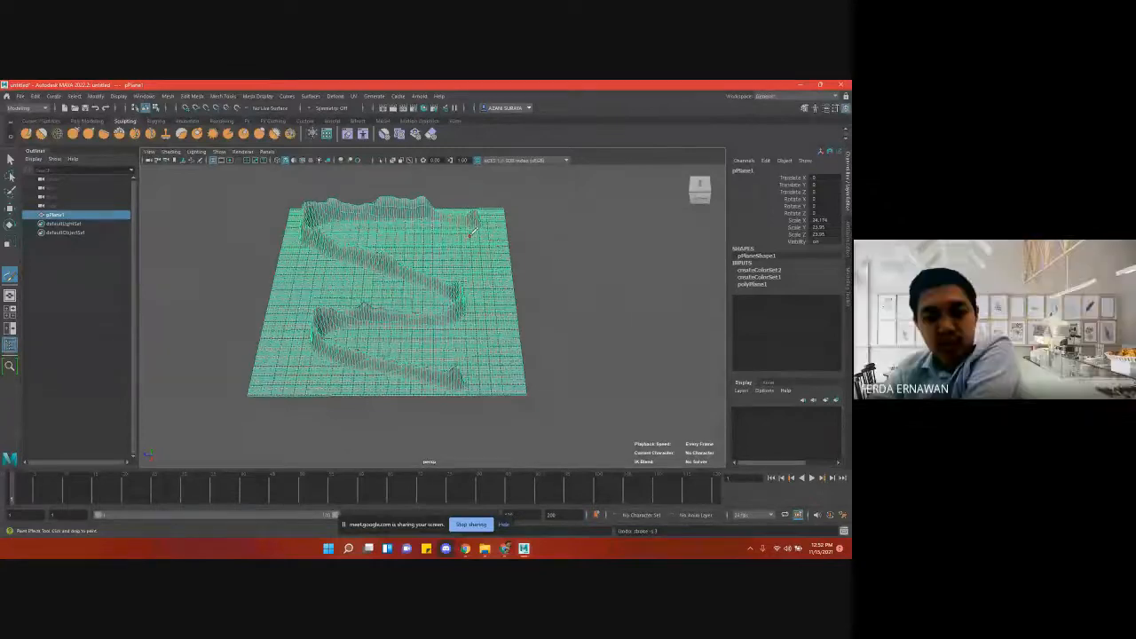
- Switch to the Google Meet call and stop sharing the screen
left_click(528, 551)
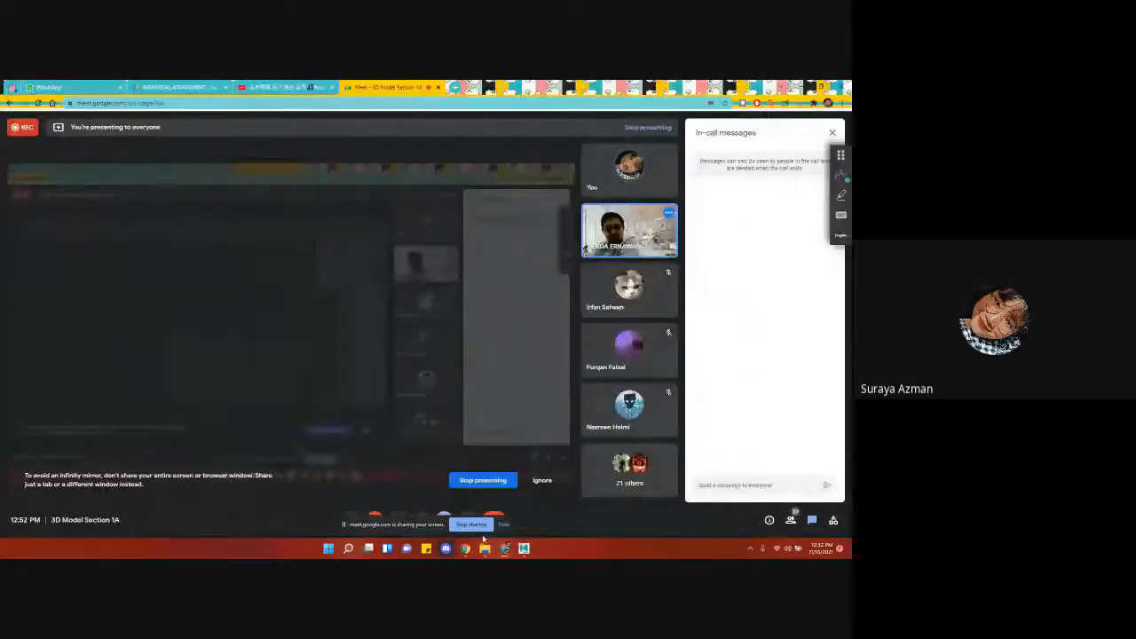
left_click(476, 525)
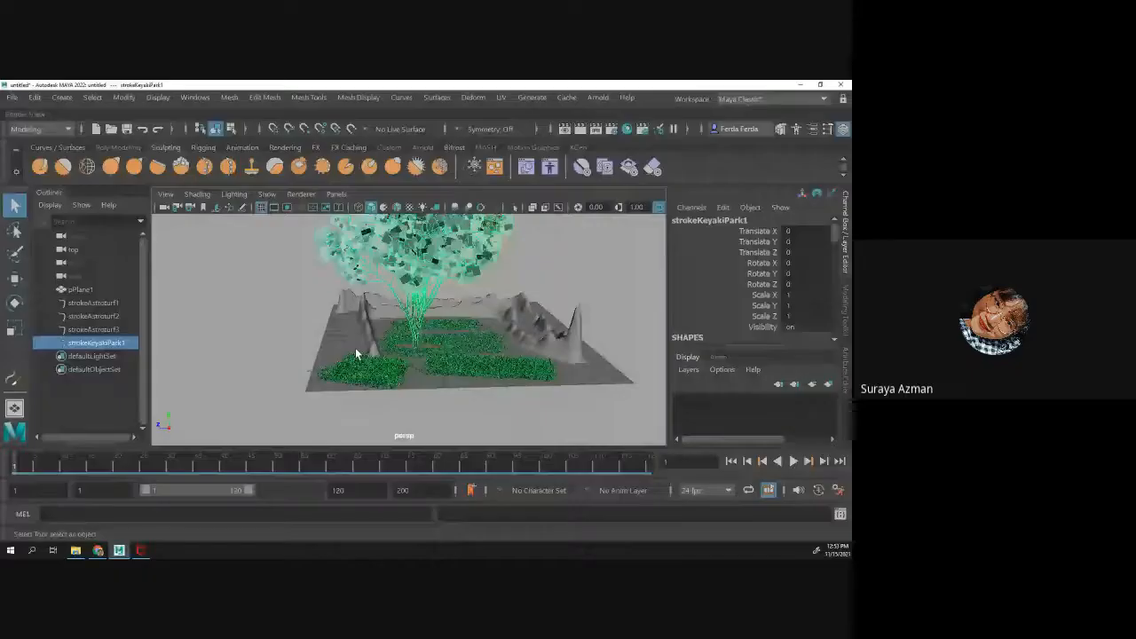
- Set the Display Quality of the strokeAstroturf3 grass patch to 75 in its shape attributes
left_click(371, 377)
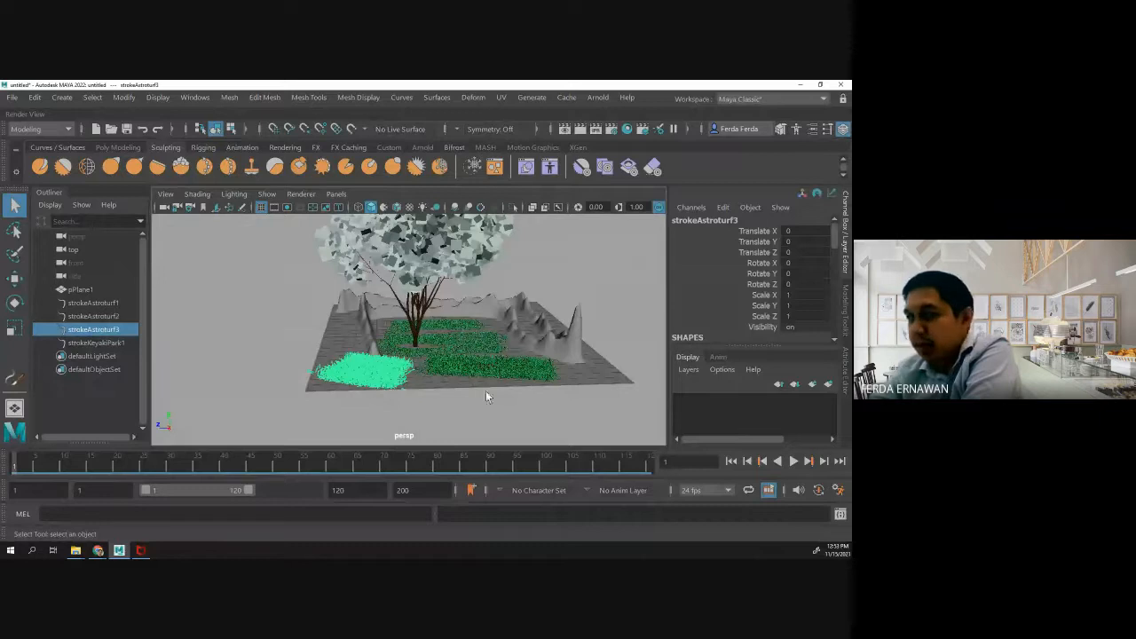
left_click(846, 366)
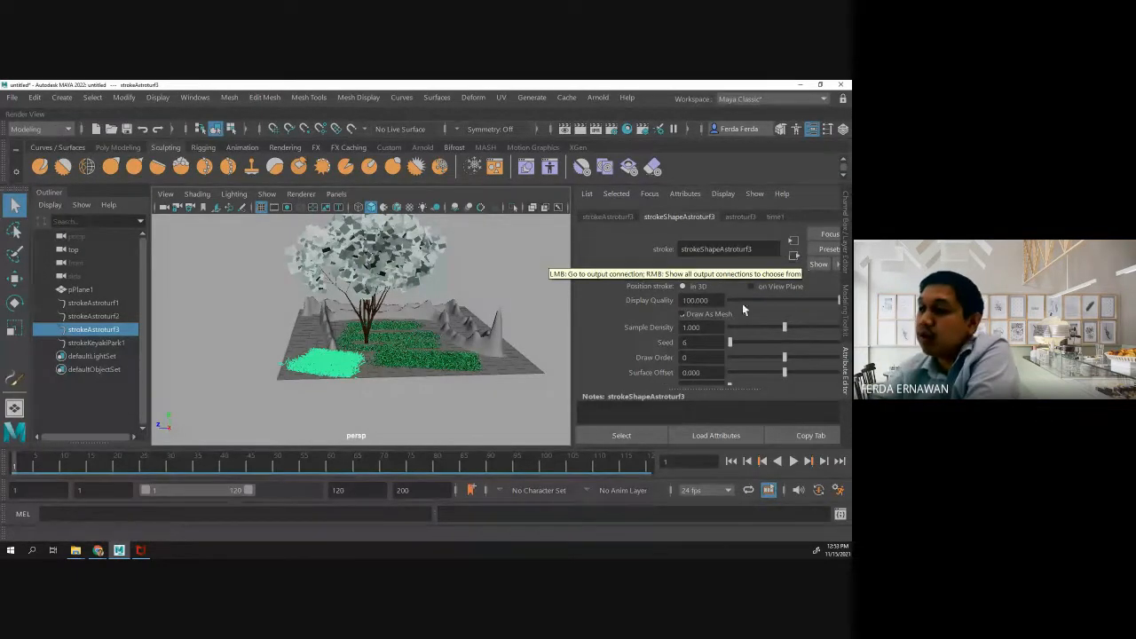
left_click_drag(695, 301, 677, 299)
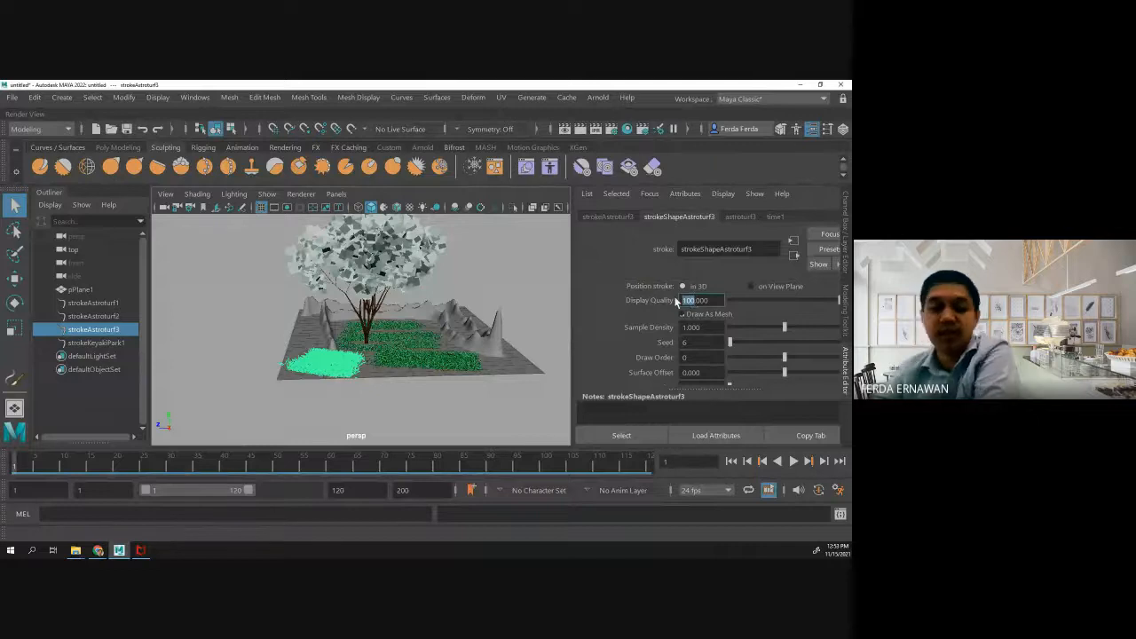
type("75")
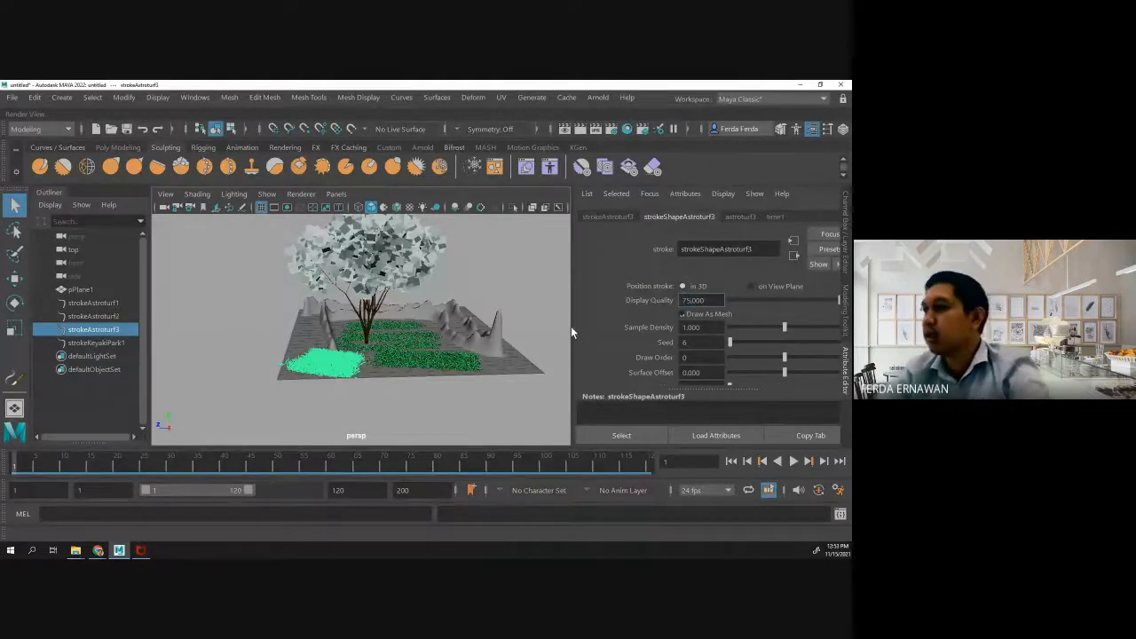
left_click(347, 371)
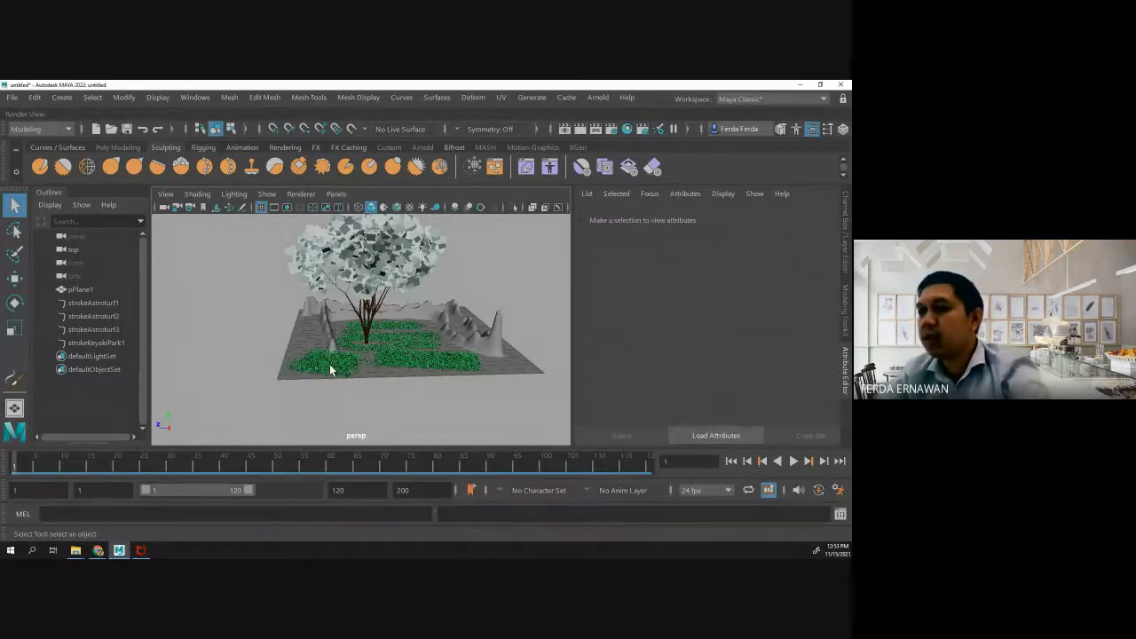
- Reduce the Global Scale of the strokeAstroturf3 patch's astroturf3 brush to about 0.562
left_click(335, 374)
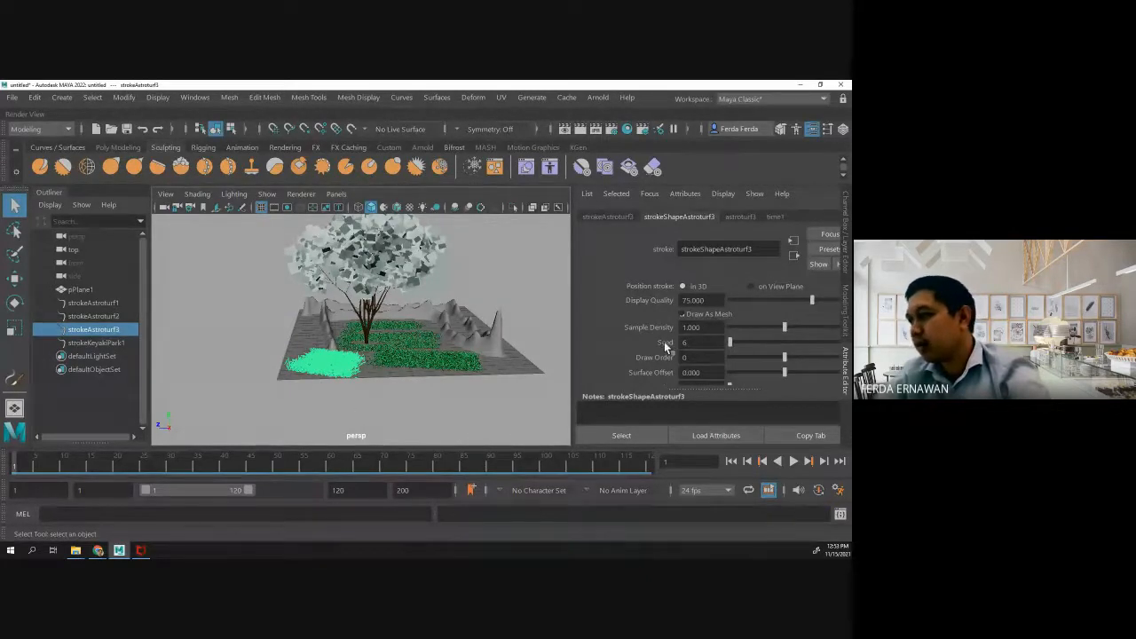
scroll(664, 346, "down", 3)
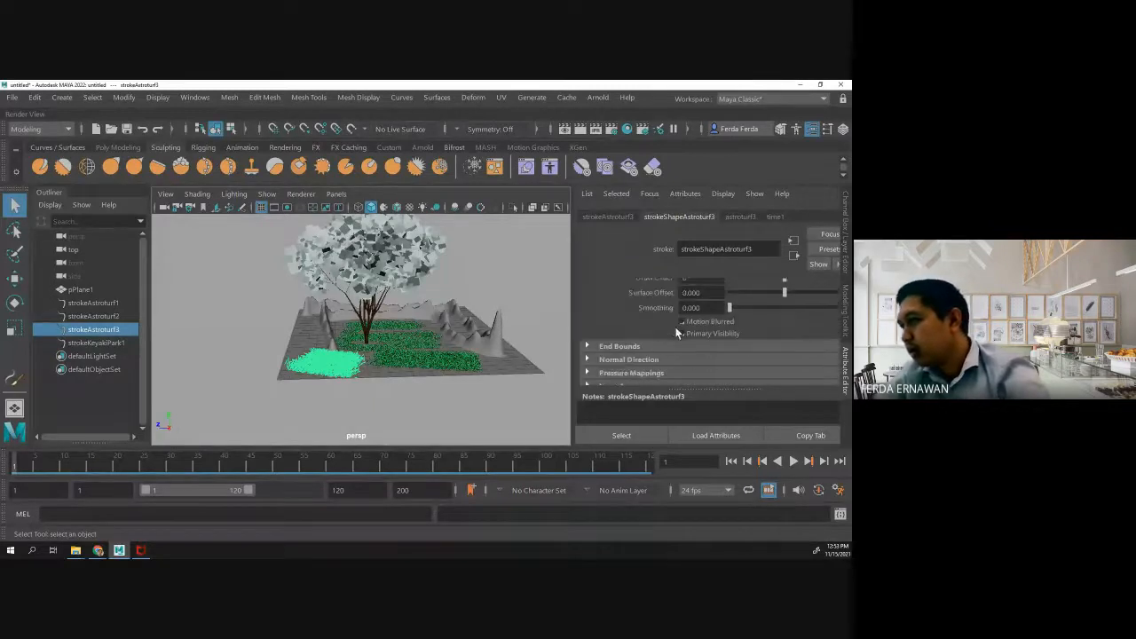
scroll(676, 333, "up", 3)
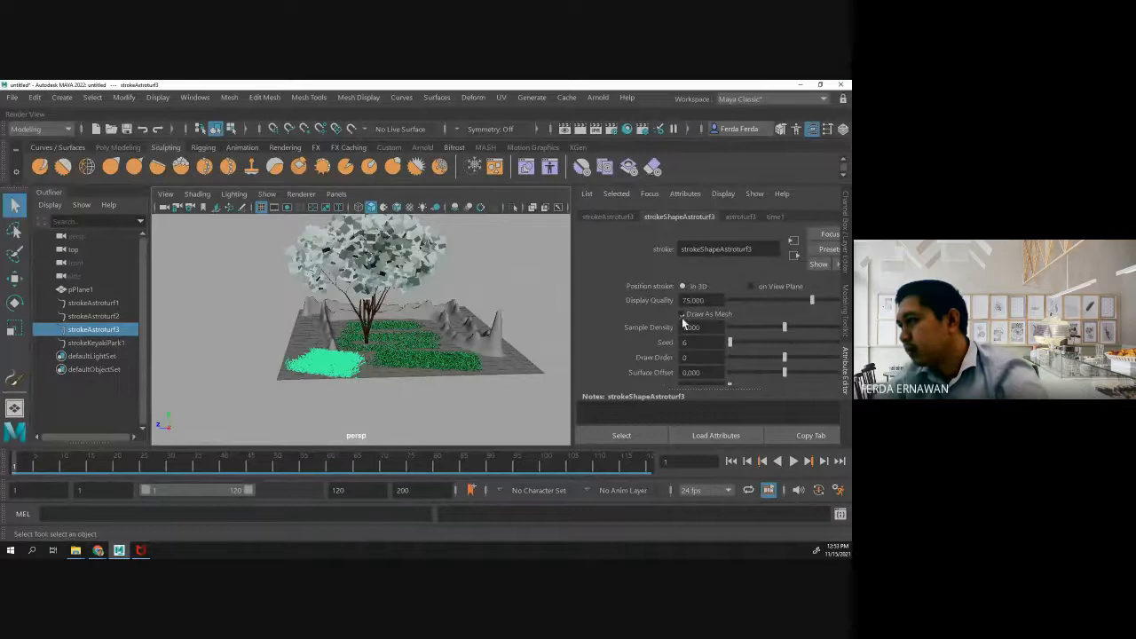
left_click(738, 217)
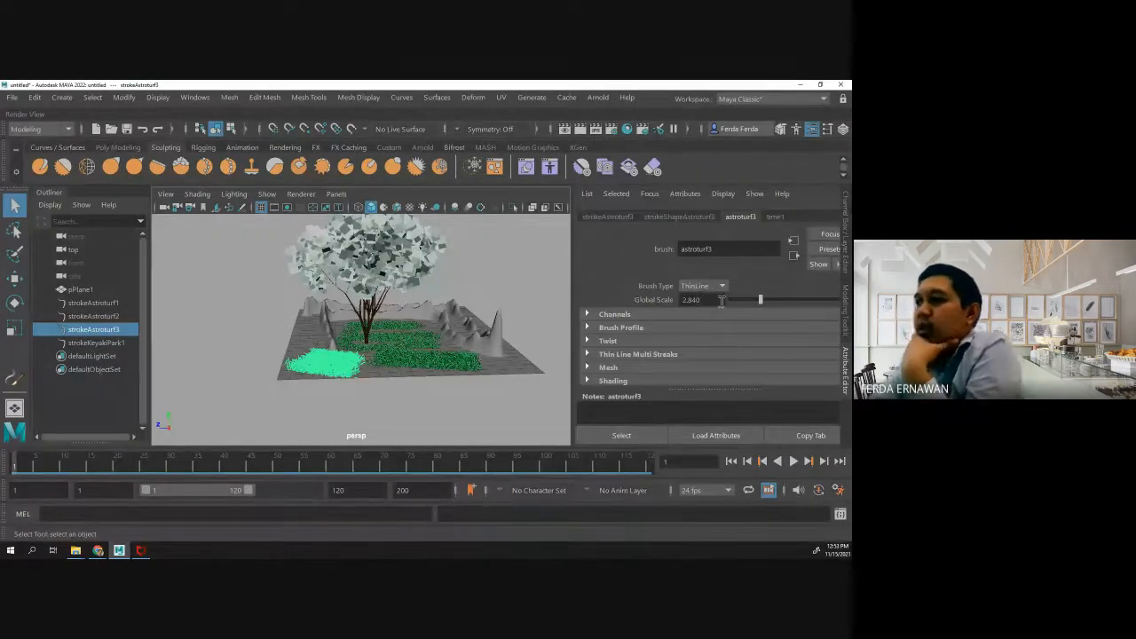
left_click_drag(761, 300, 736, 301)
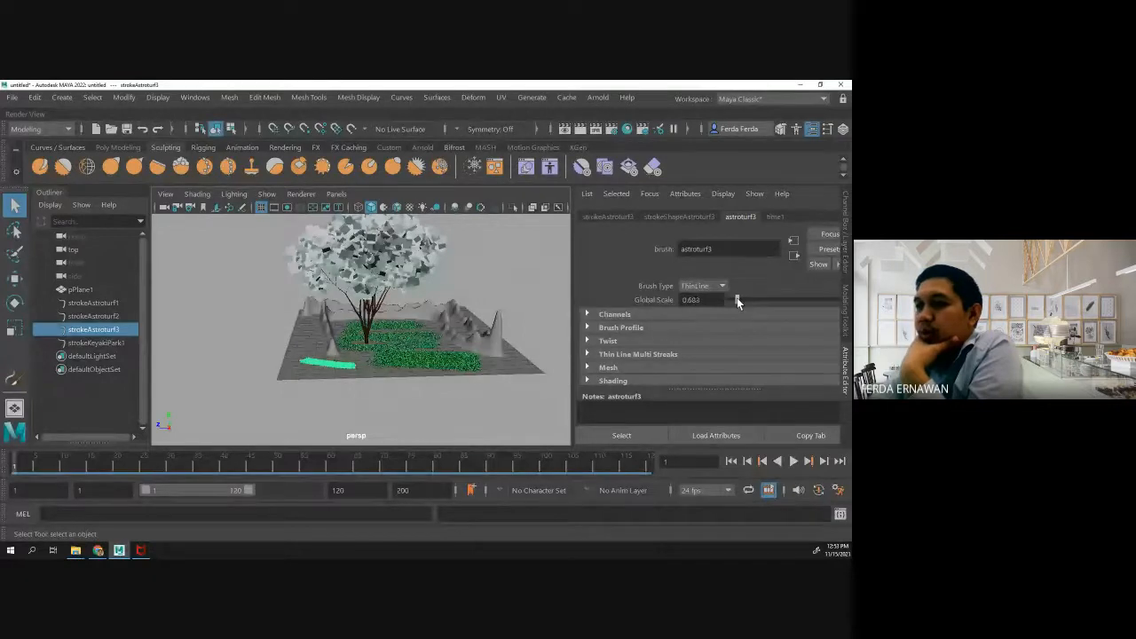
- Try a Global Scale of about 0.884 on the brush of the strokeAstroturf2 grass patch
left_click(369, 374)
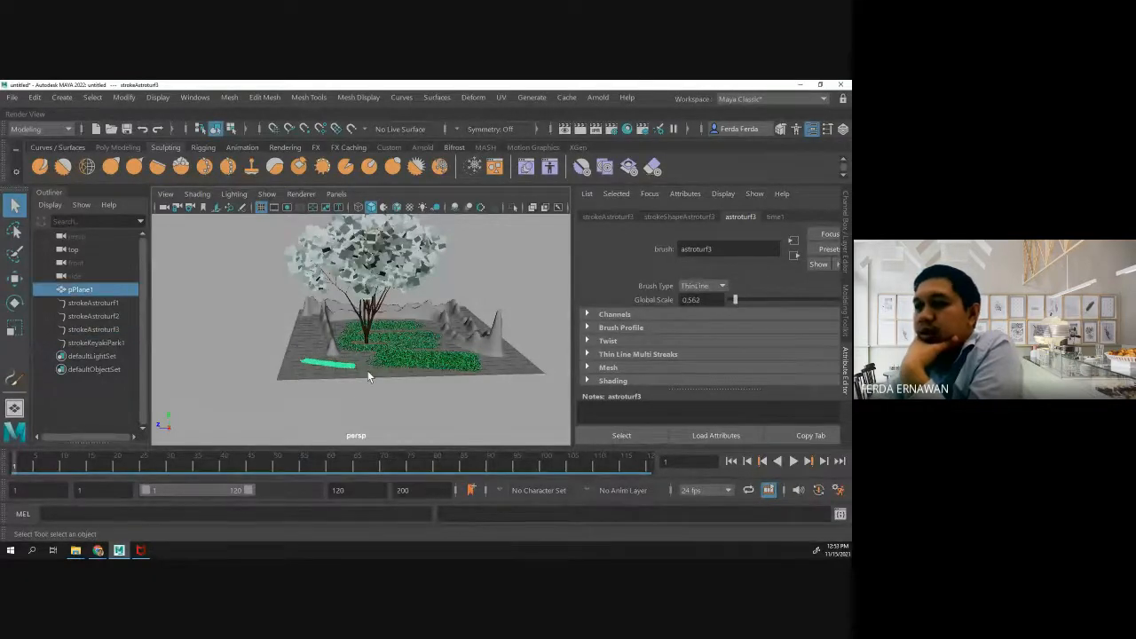
left_click(424, 362)
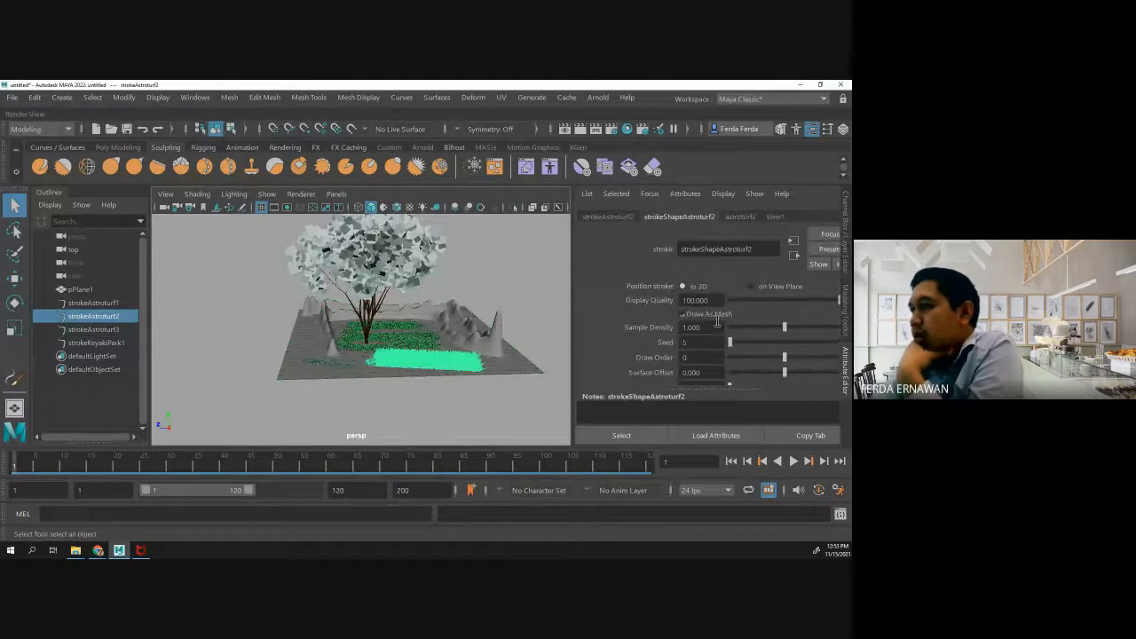
left_click(740, 217)
left_click_drag(752, 300, 739, 302)
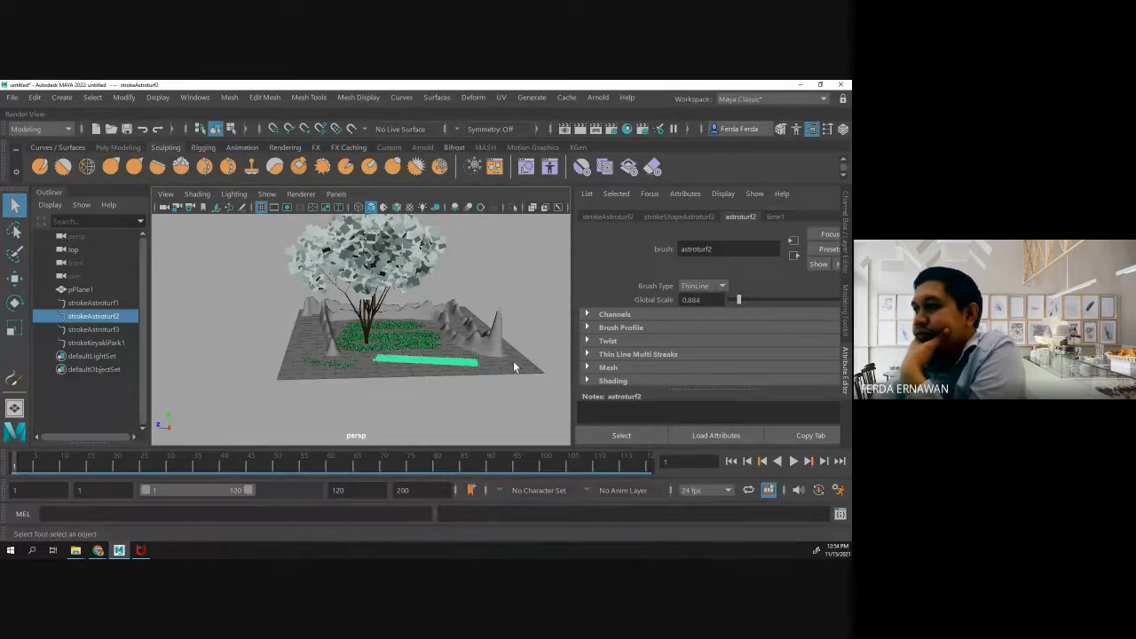
- Set the Global Scale of the astroturf2 brush to about 2.048
left_click(667, 218)
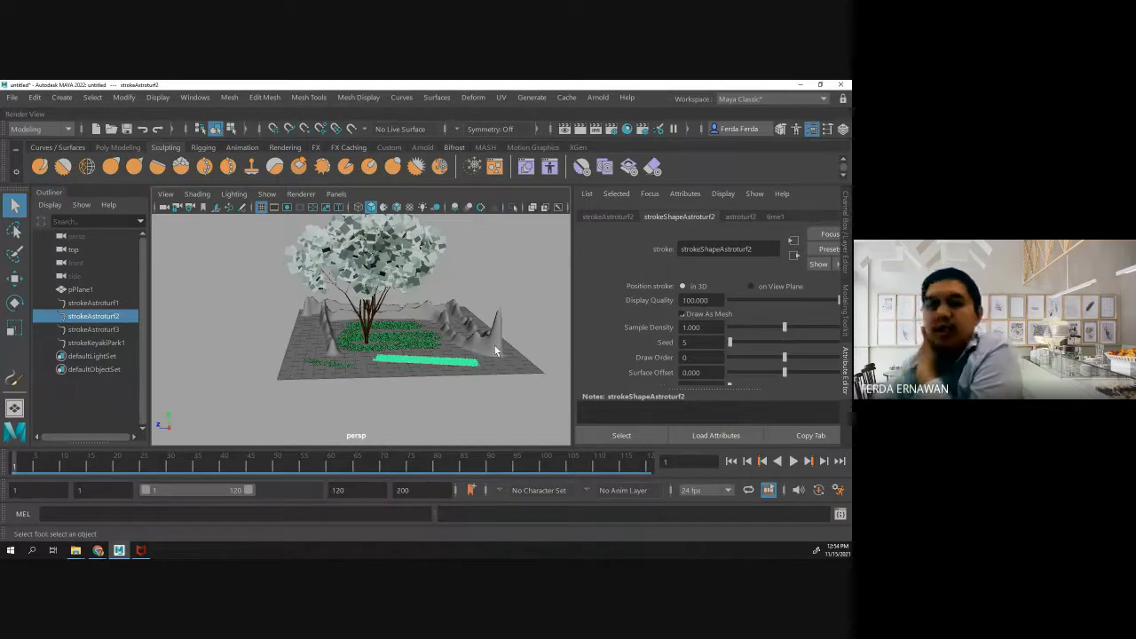
left_click(740, 217)
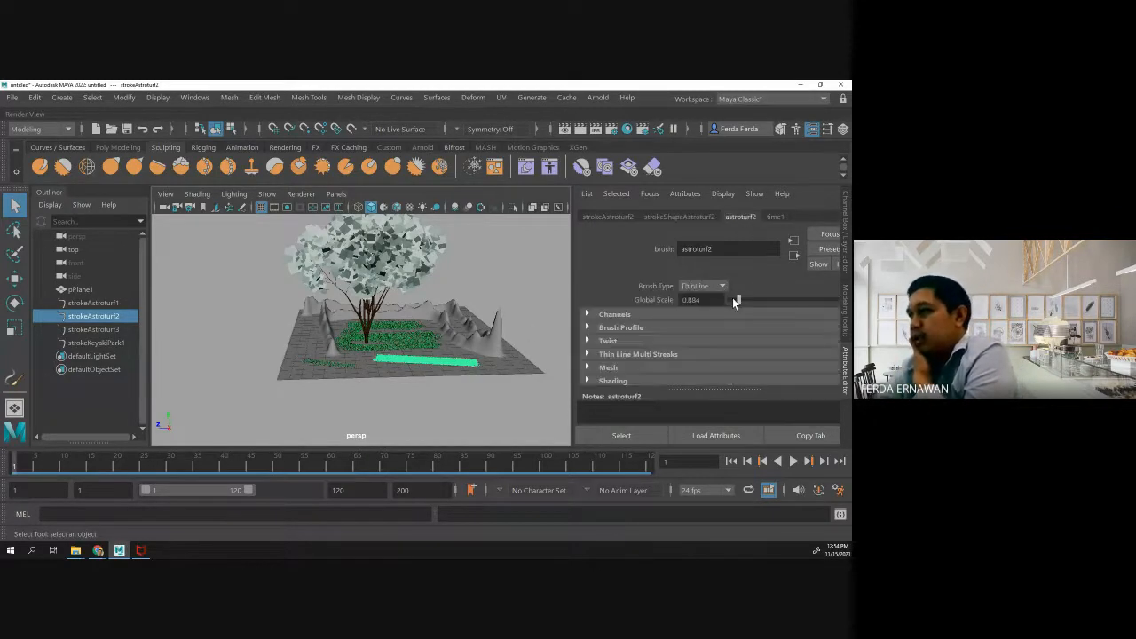
left_click_drag(733, 301, 752, 300)
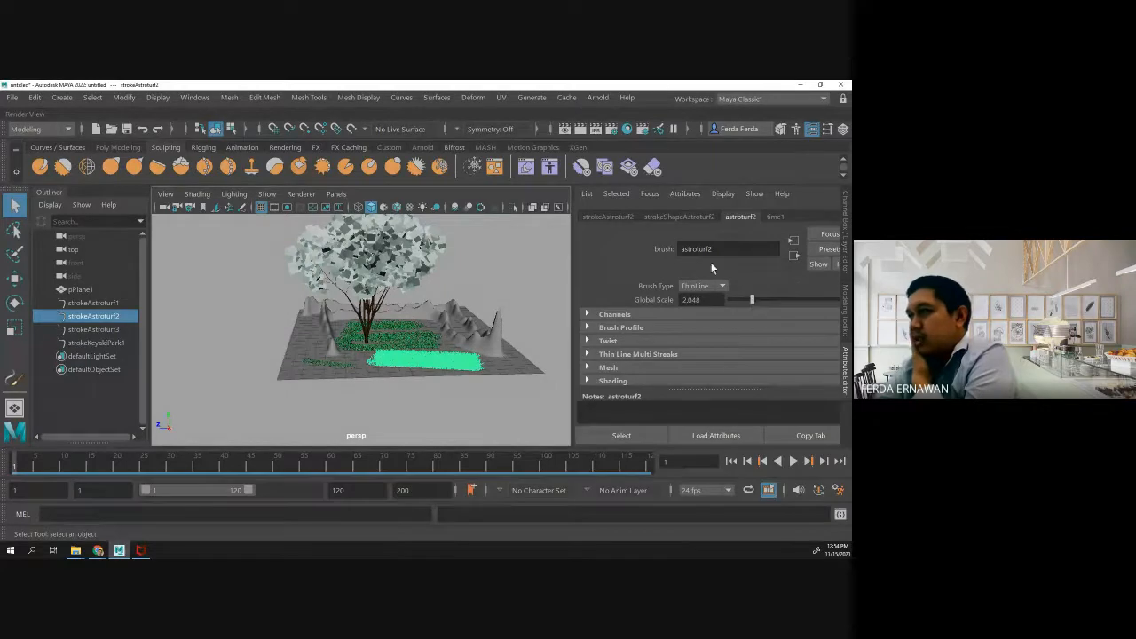
- Set the Seed of the strokeAstroturf2 grass patch to 253 in its shape attributes
left_click(683, 216)
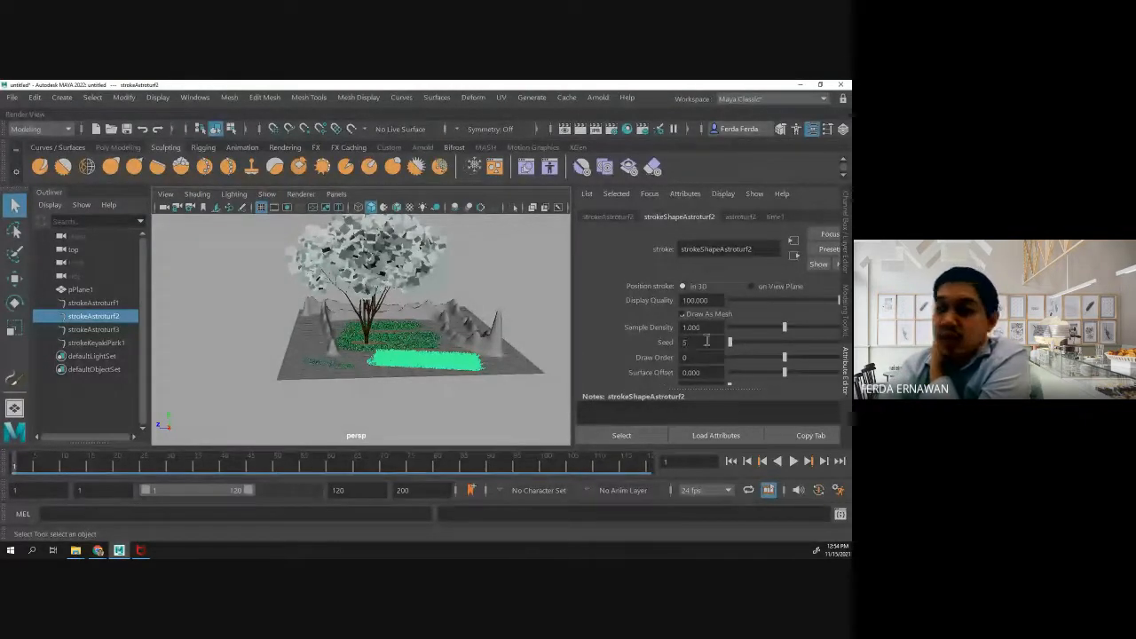
left_click_drag(730, 341, 757, 339)
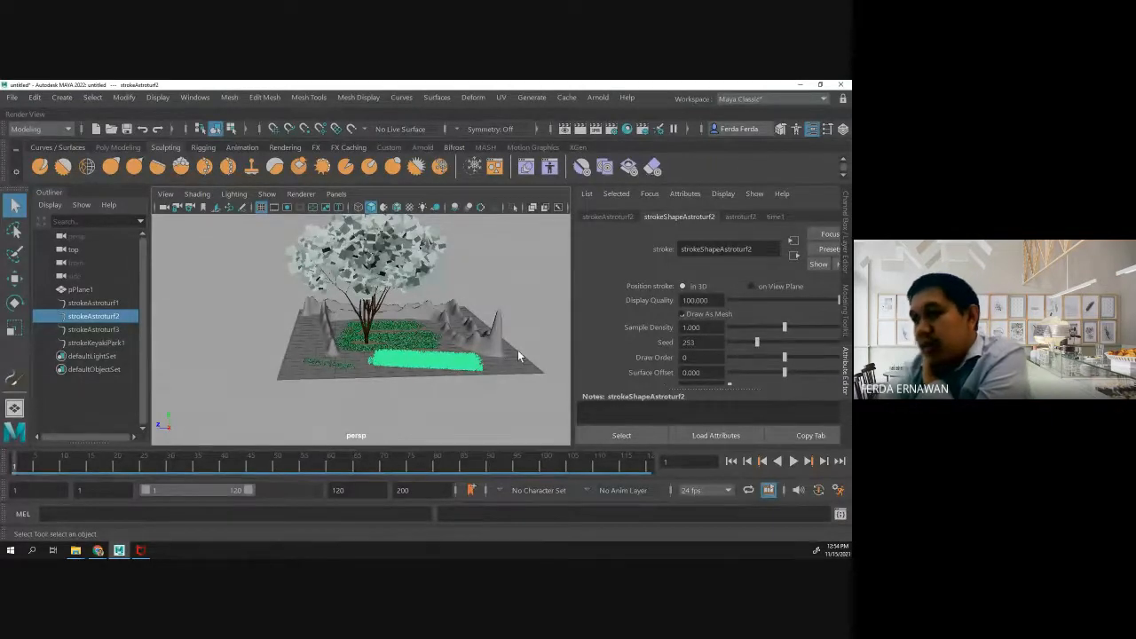
left_click(448, 378)
left_click(399, 359)
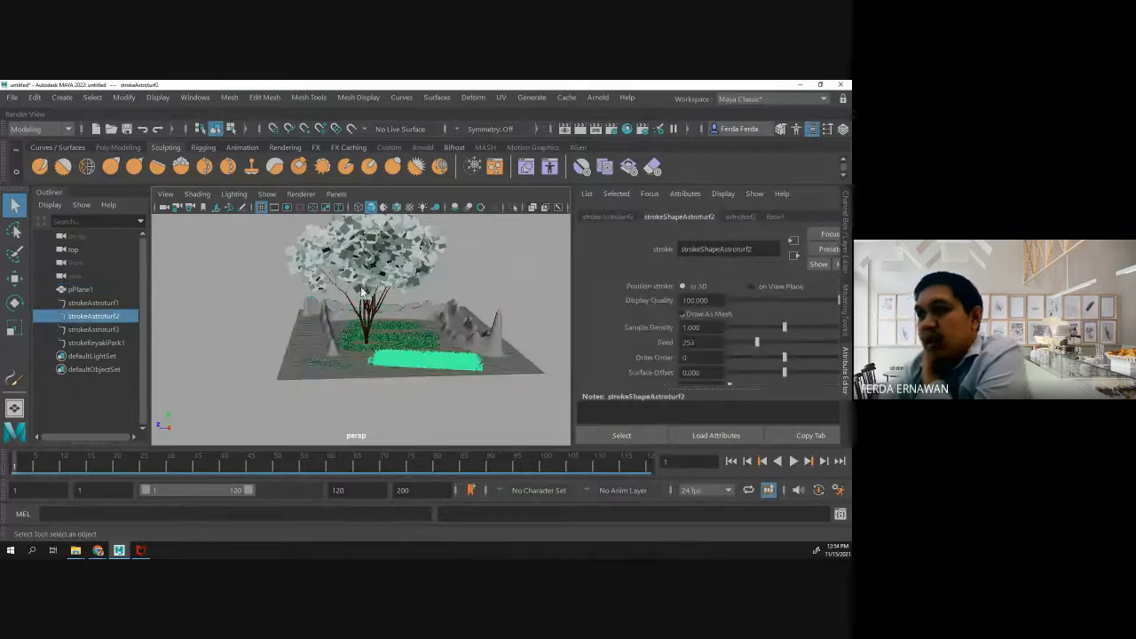
- Set the Seed of the keyakiPark tree stroke to 578 in its shape attributes
left_click(408, 283)
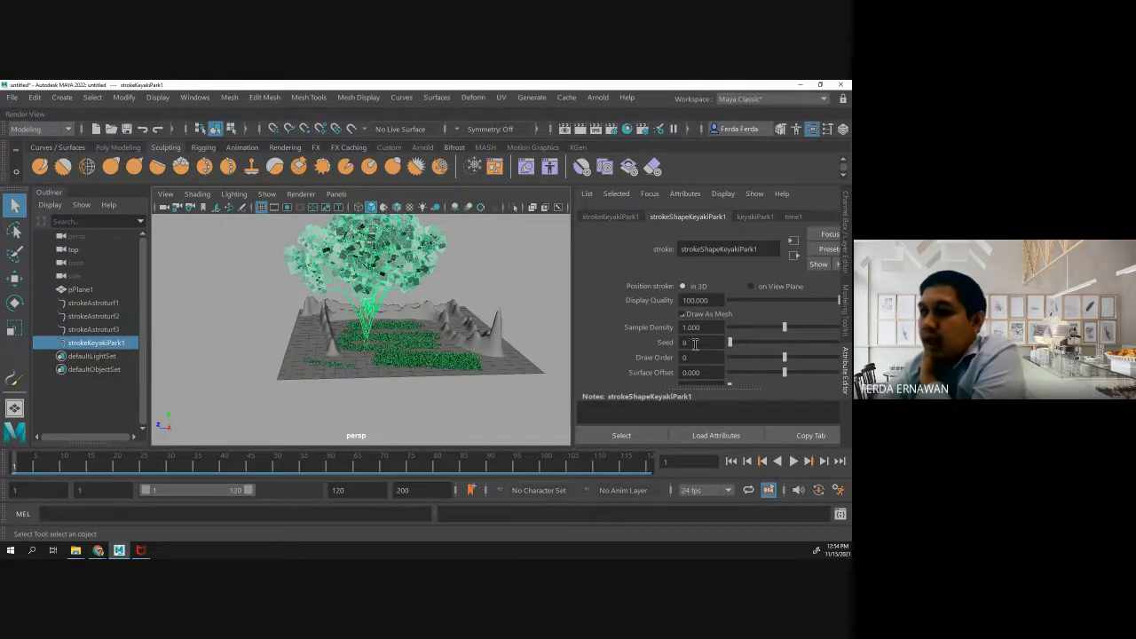
left_click_drag(732, 346, 794, 350)
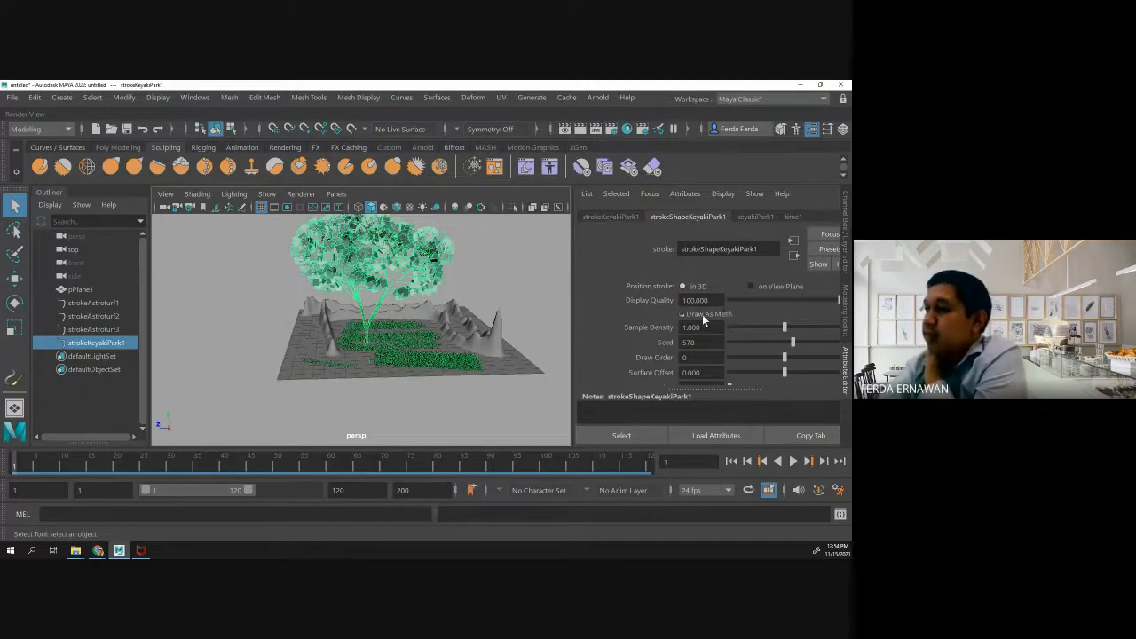
- Set the Twist of the keyakiPark1 tree brush to about 0.966
scroll(702, 316, "down", 2)
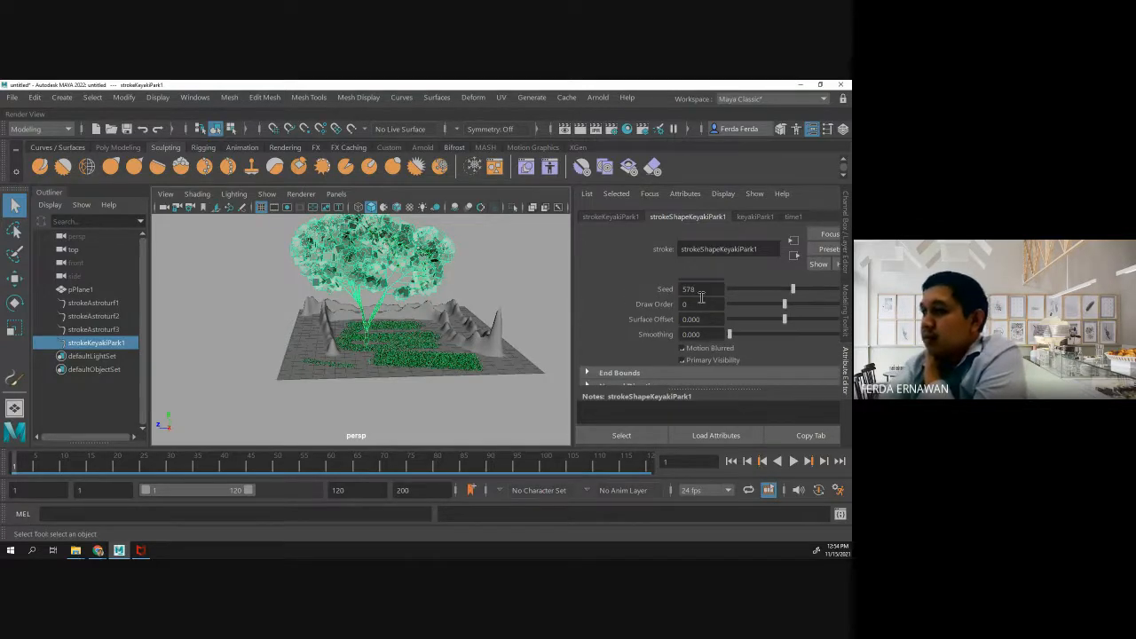
scroll(701, 297, "down", 6)
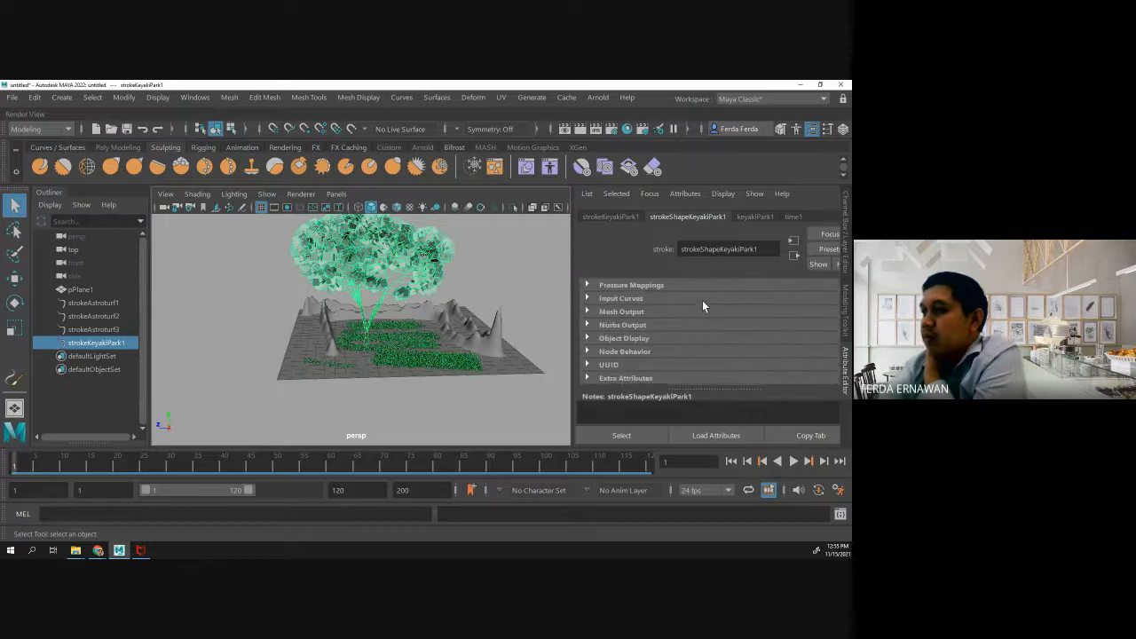
scroll(702, 306, "up", 5)
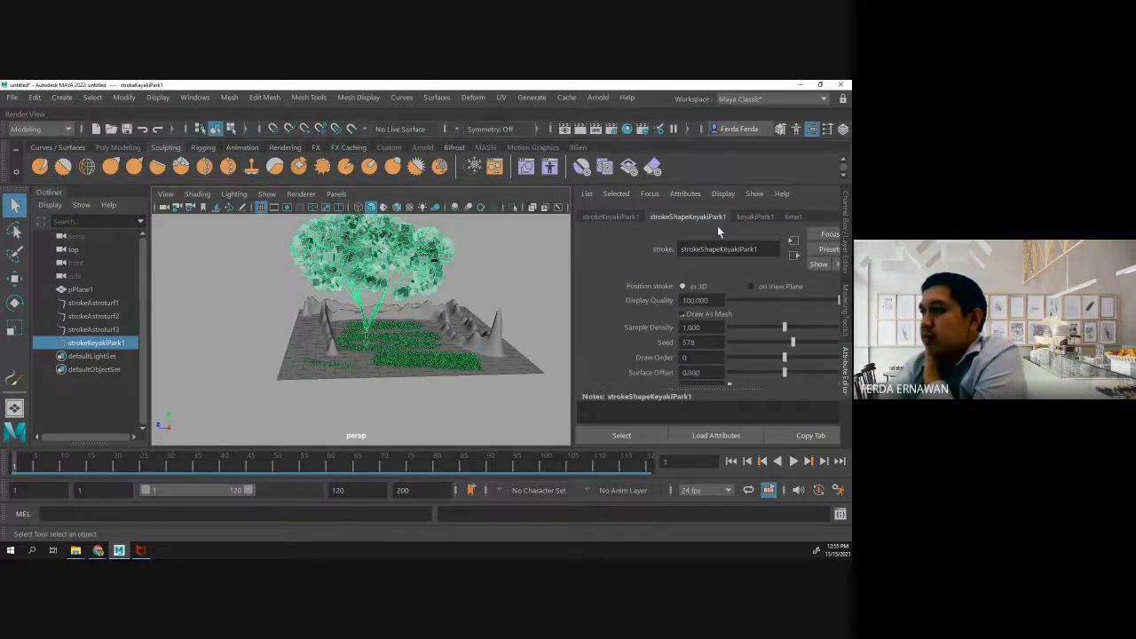
left_click(755, 217)
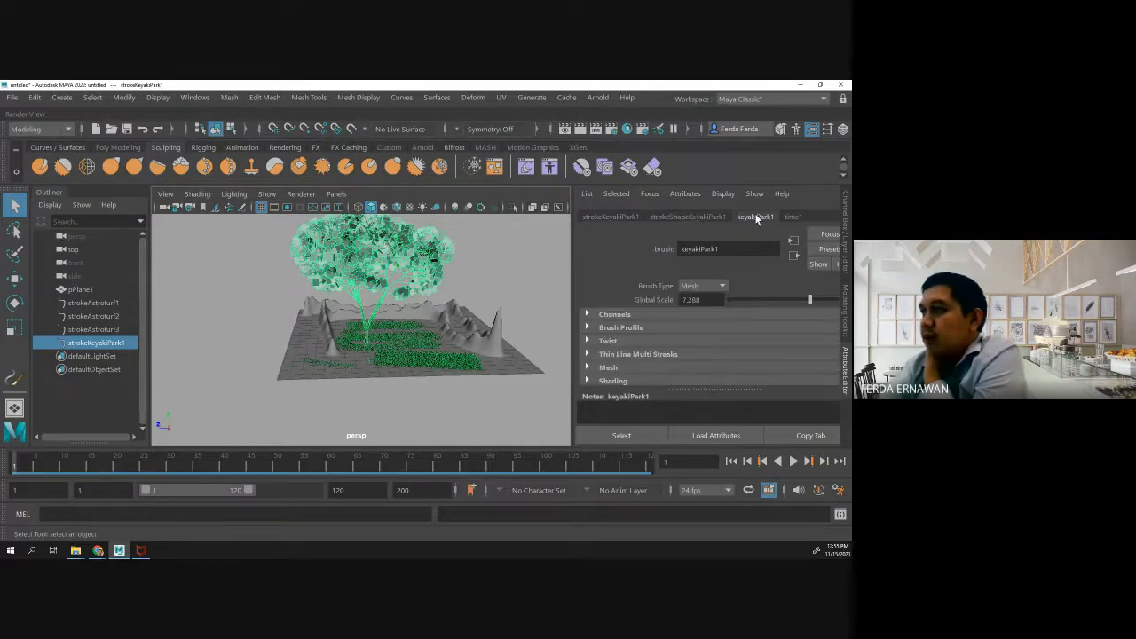
left_click(586, 340)
scroll(587, 334, "down", 2)
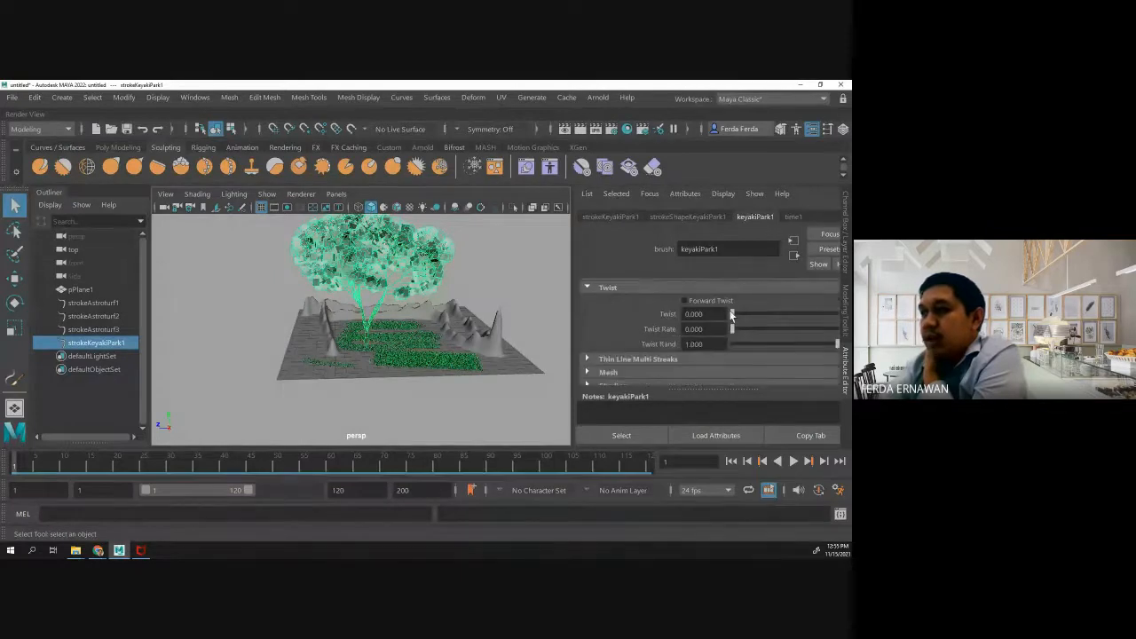
left_click_drag(734, 316, 771, 316)
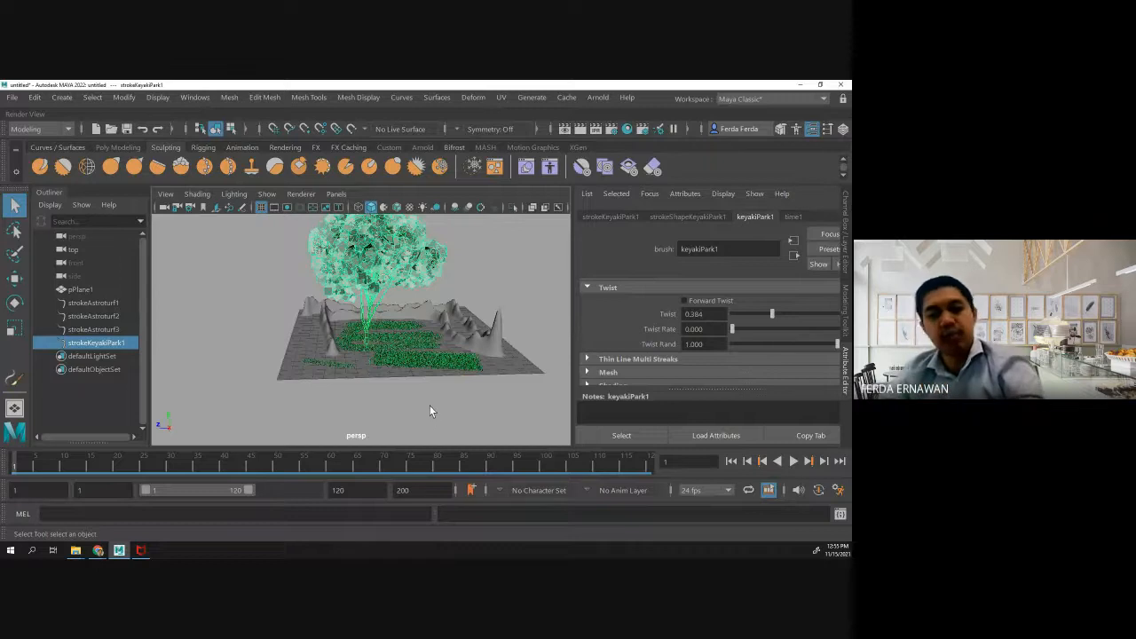
left_click_drag(433, 413, 414, 406, "alt")
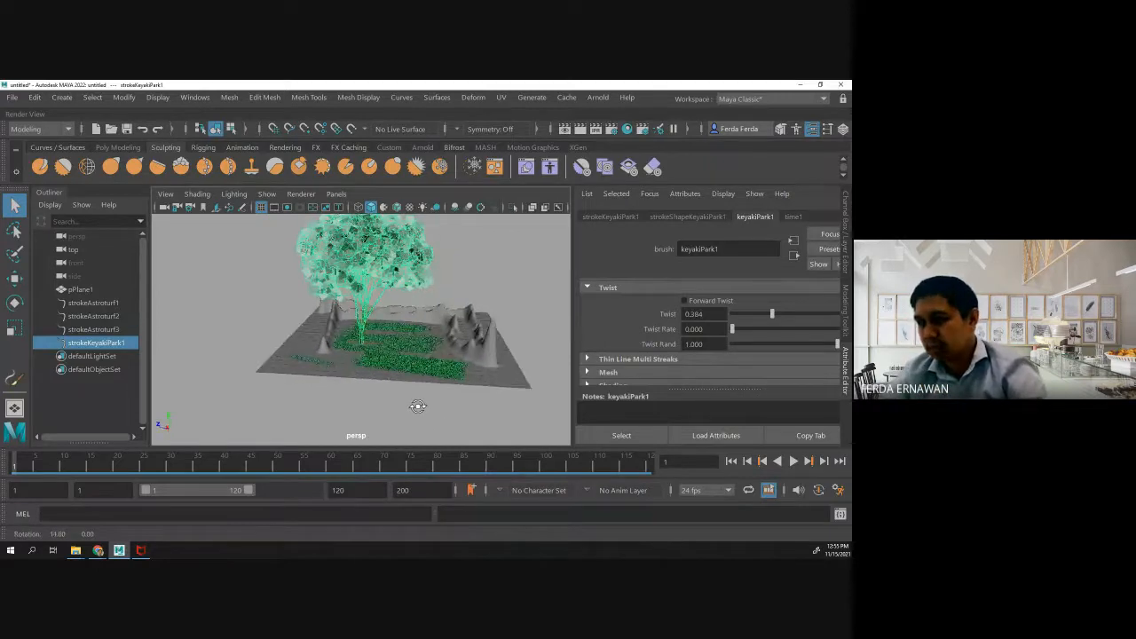
left_click_drag(771, 317, 834, 322)
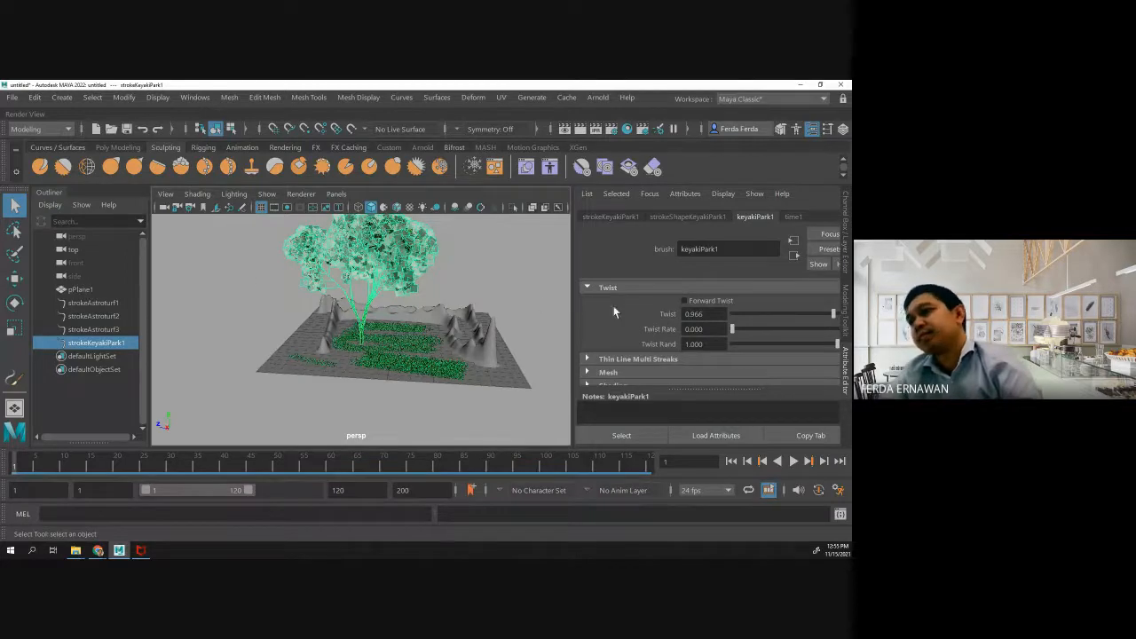
- Examine the Illumination and Texturing attributes of the keyakiPark1 brush, including its displacement, fractal and specular settings
scroll(661, 316, "down", 2)
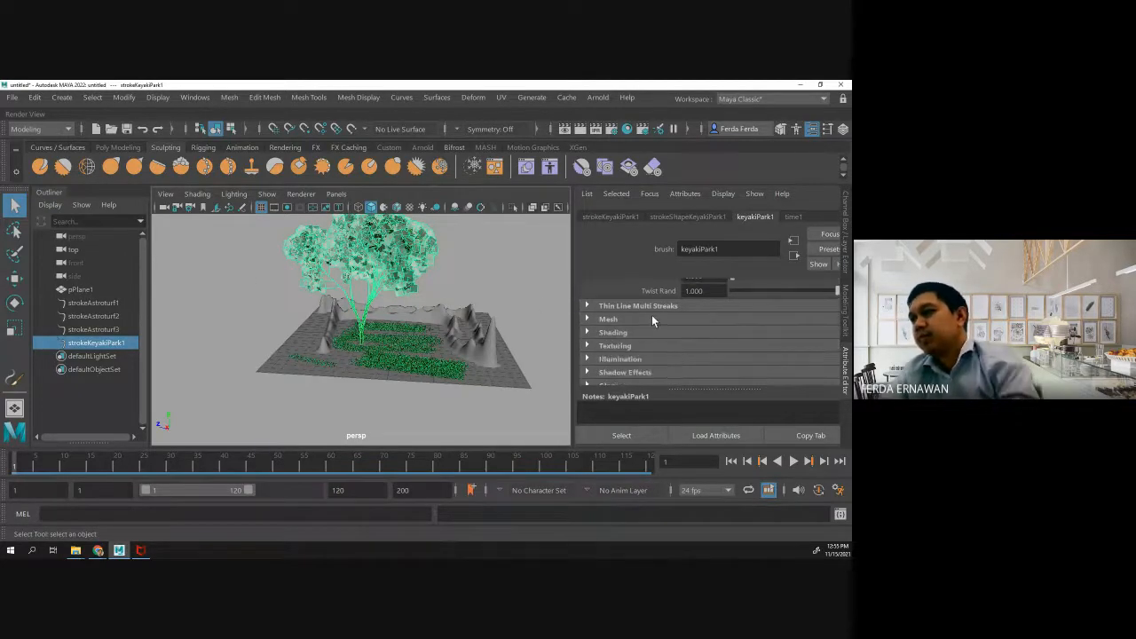
scroll(641, 317, "down", 1)
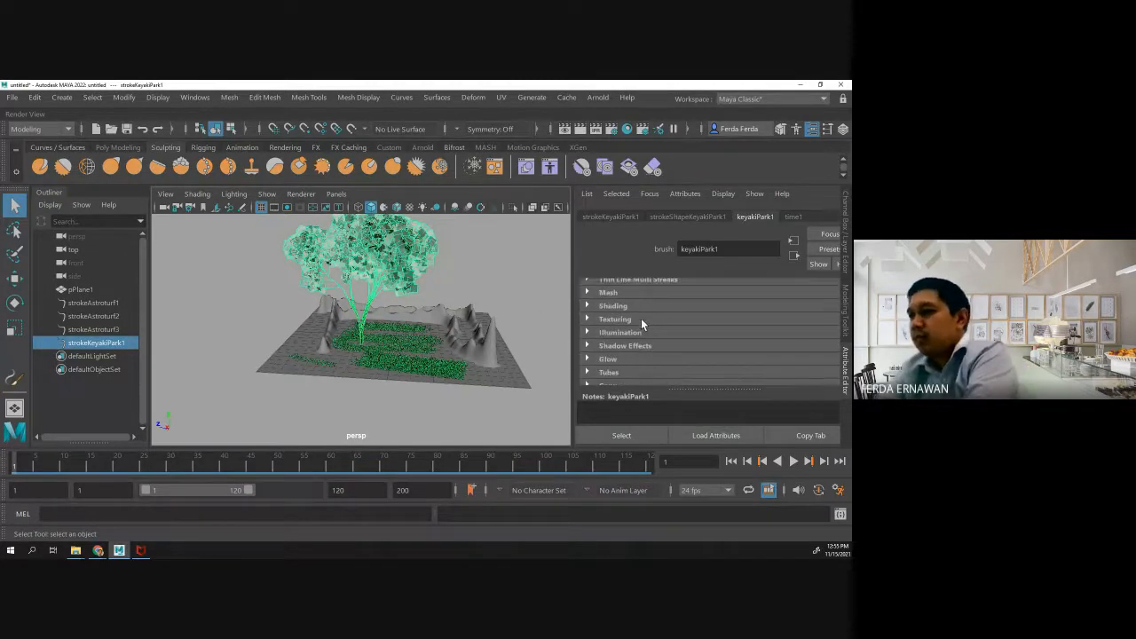
left_click(592, 333)
scroll(604, 329, "down", 1)
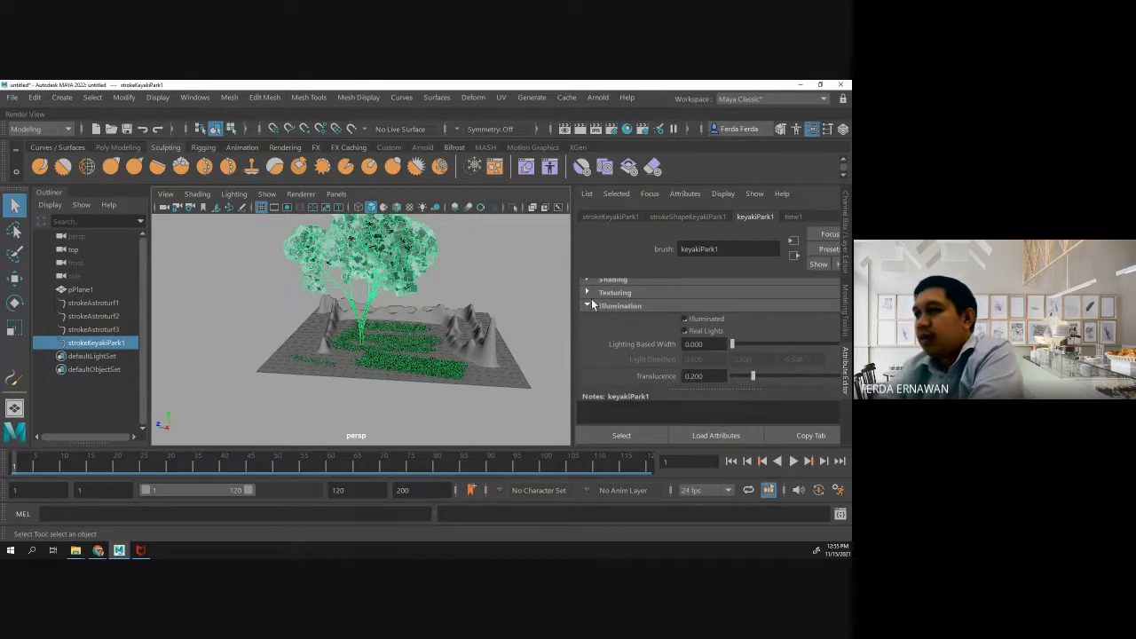
left_click(587, 293)
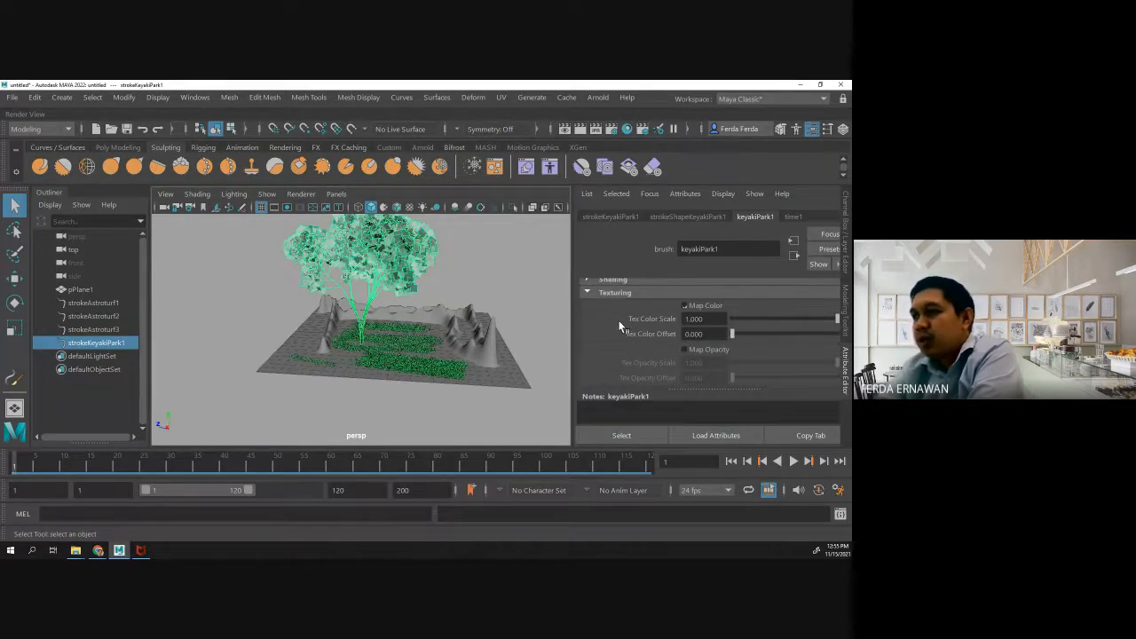
scroll(618, 321, "up", 2)
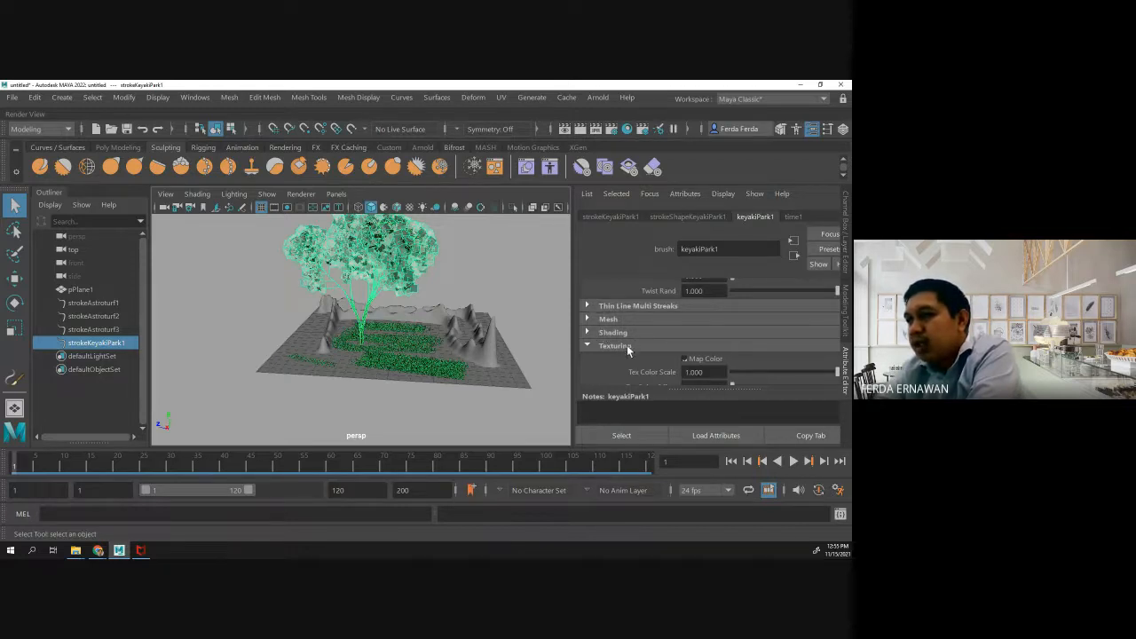
scroll(626, 344, "down", 6)
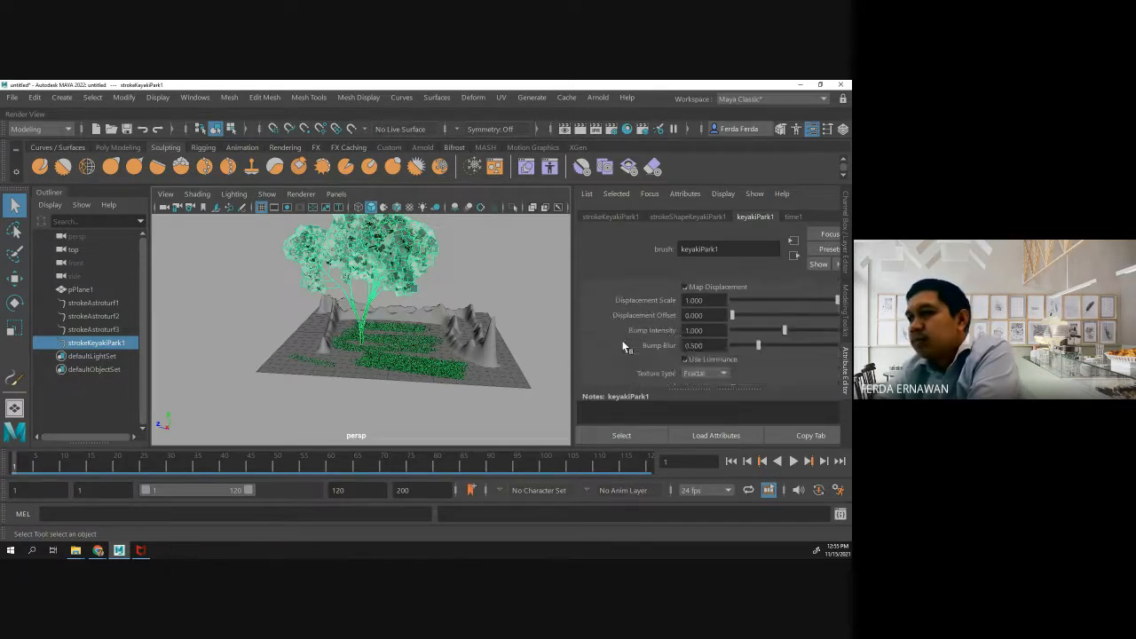
scroll(625, 346, "down", 8)
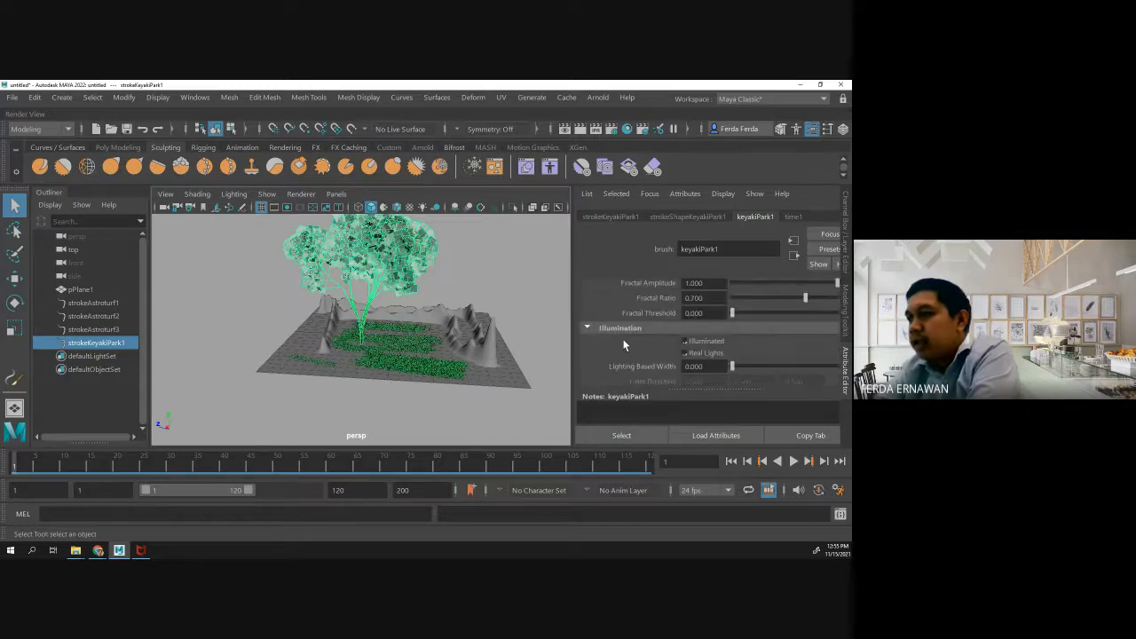
scroll(625, 342, "down", 5)
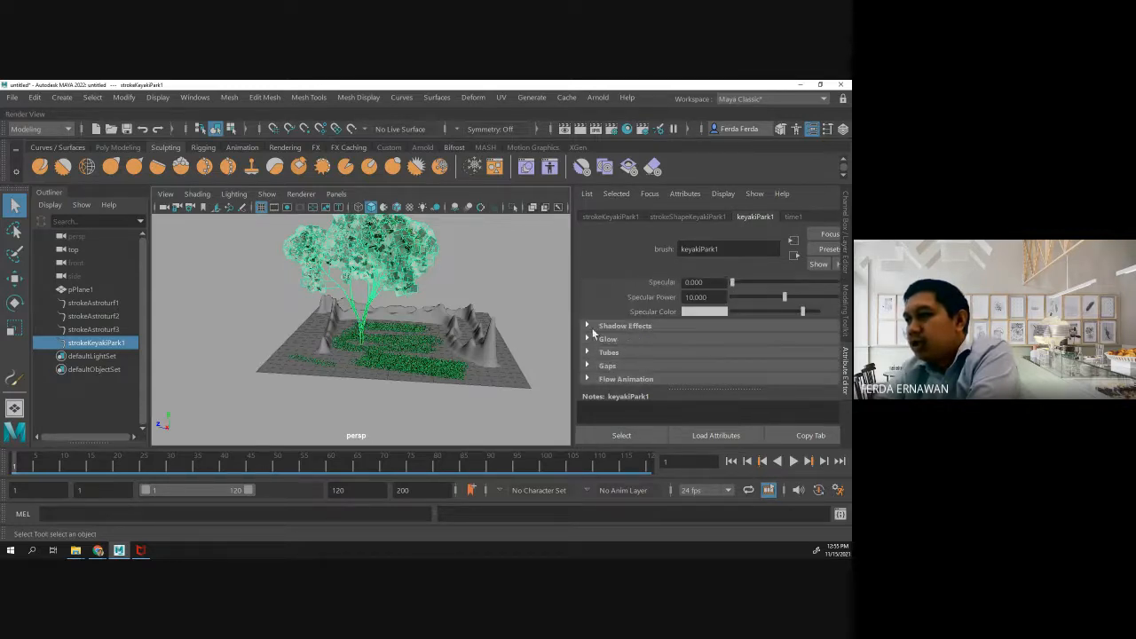
- Try 3D Cast as the Fake Shadow type in the tree brush's Shadow Effects
left_click(587, 326)
scroll(592, 326, "down", 1)
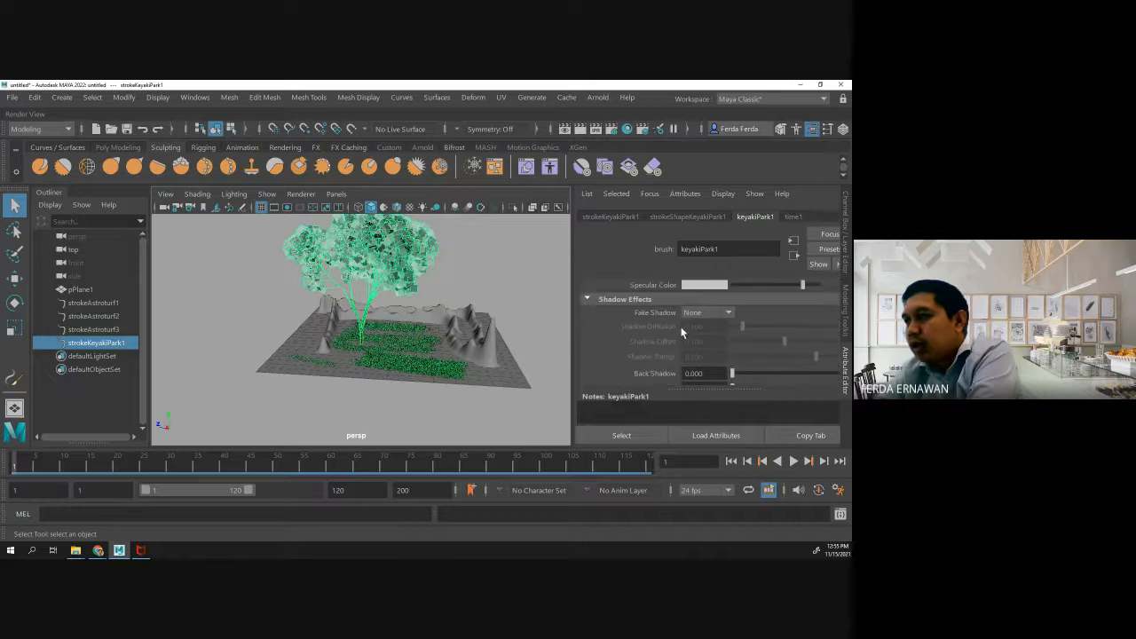
left_click(731, 313)
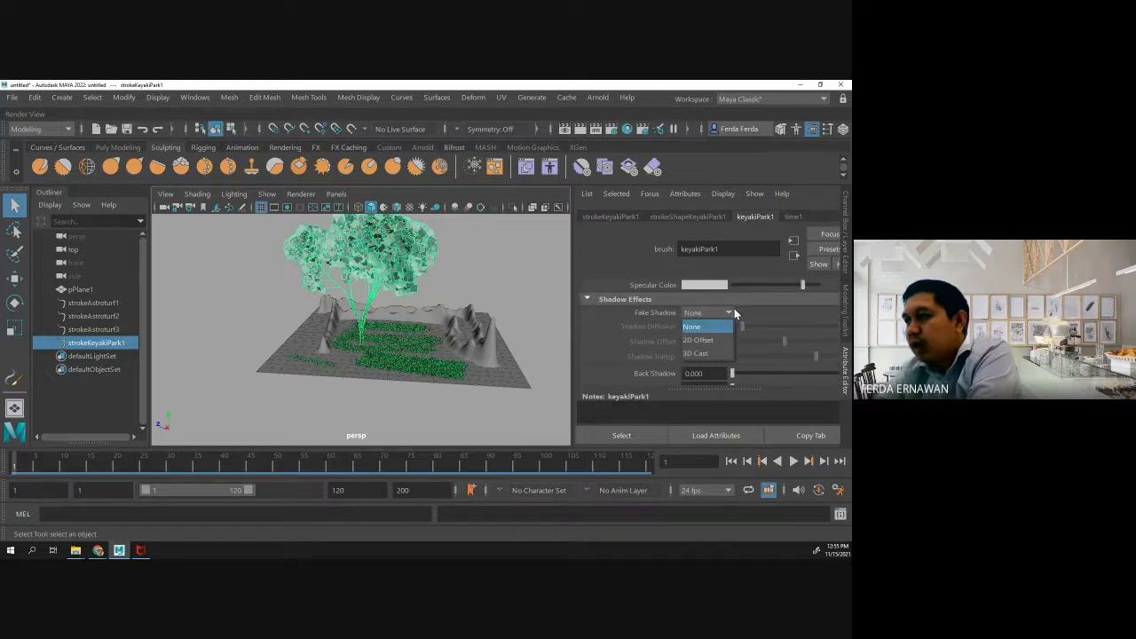
left_click(704, 354)
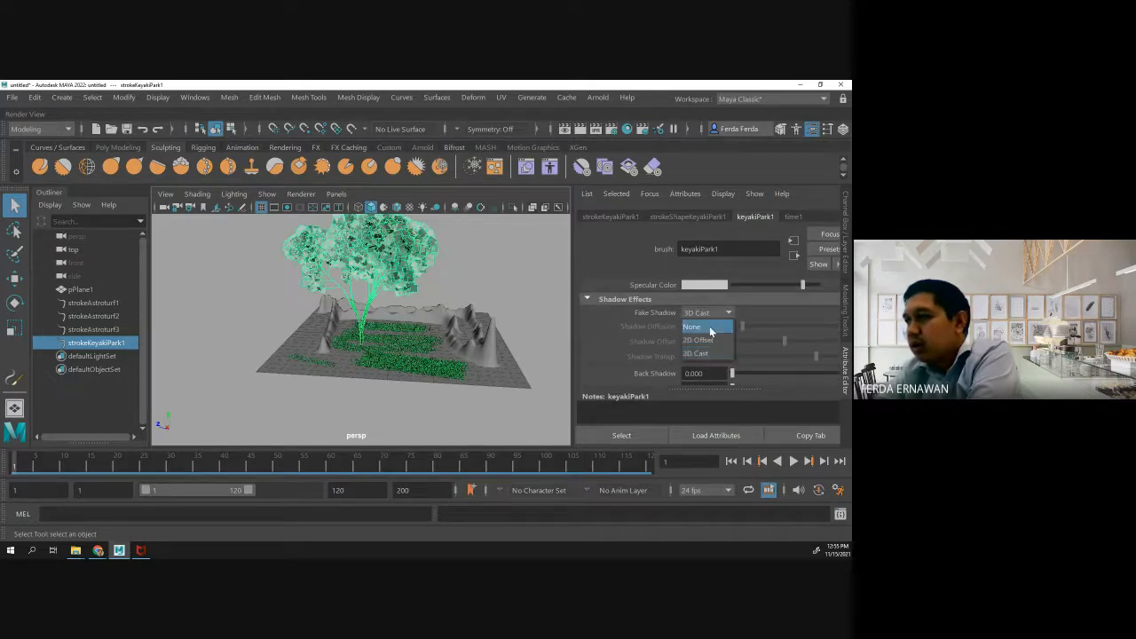
scroll(688, 325, "down", 3)
scroll(689, 331, "down", 1)
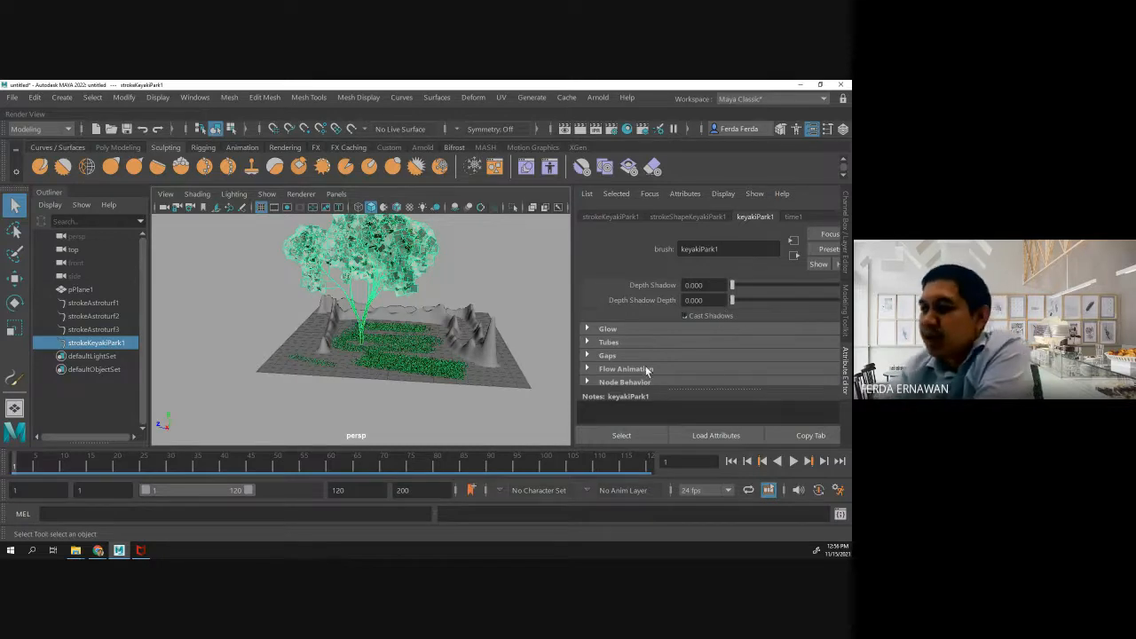
- Set the Turbulence Type of the keyakiPark1 brush to Tree Wind in its tube behavior attributes
left_click(587, 342)
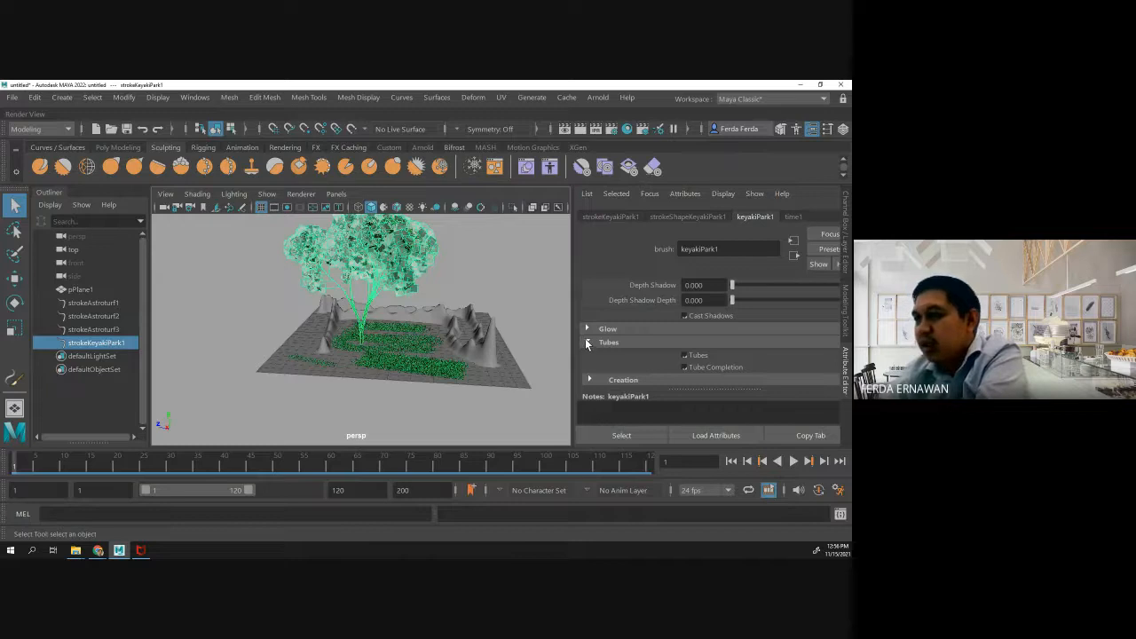
scroll(589, 345, "down", 3)
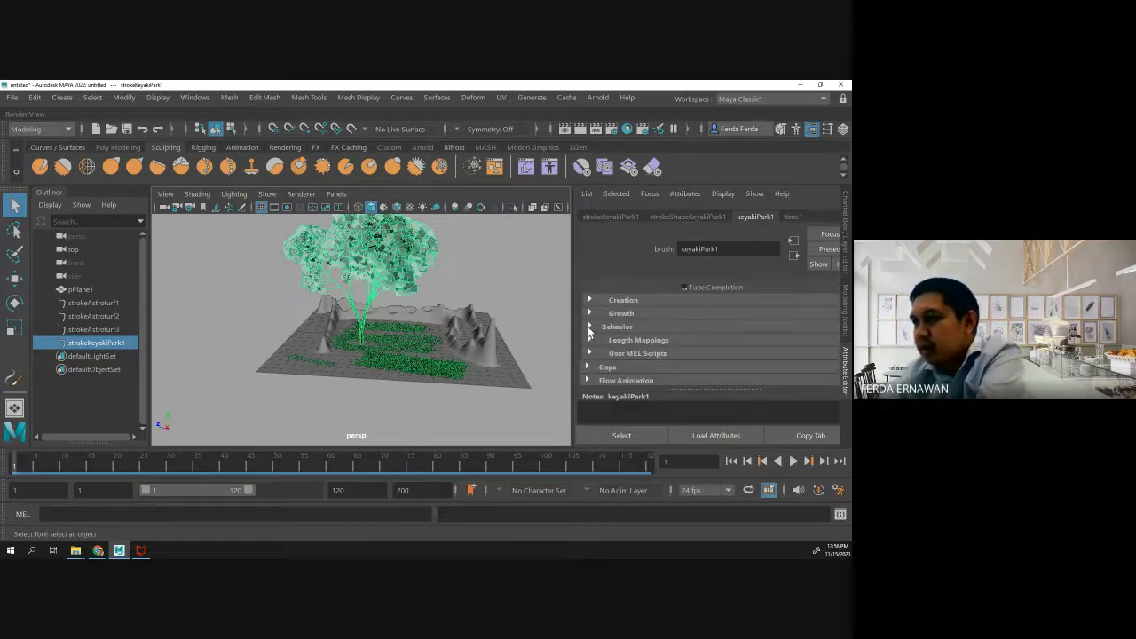
scroll(616, 283, "up", 1)
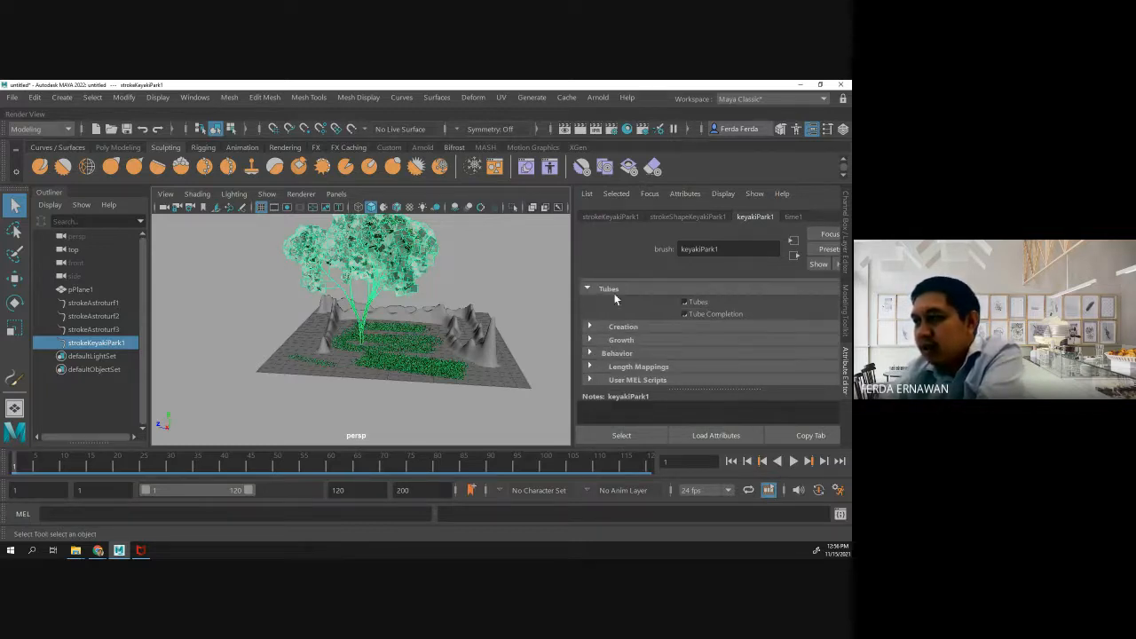
left_click(589, 354)
scroll(607, 332, "down", 1)
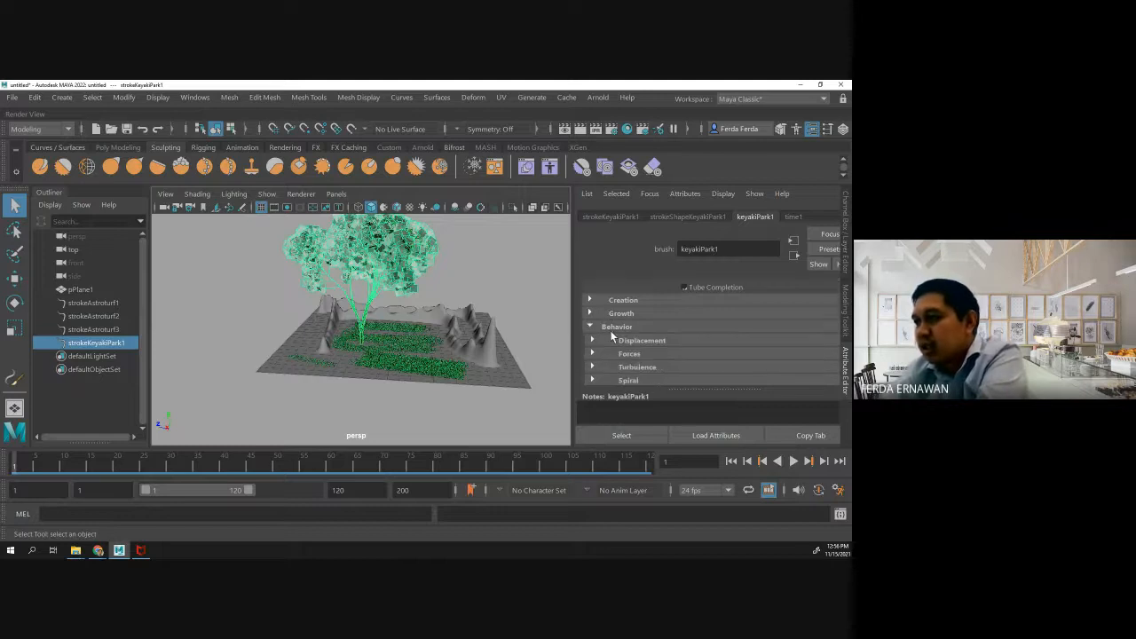
scroll(616, 335, "down", 2)
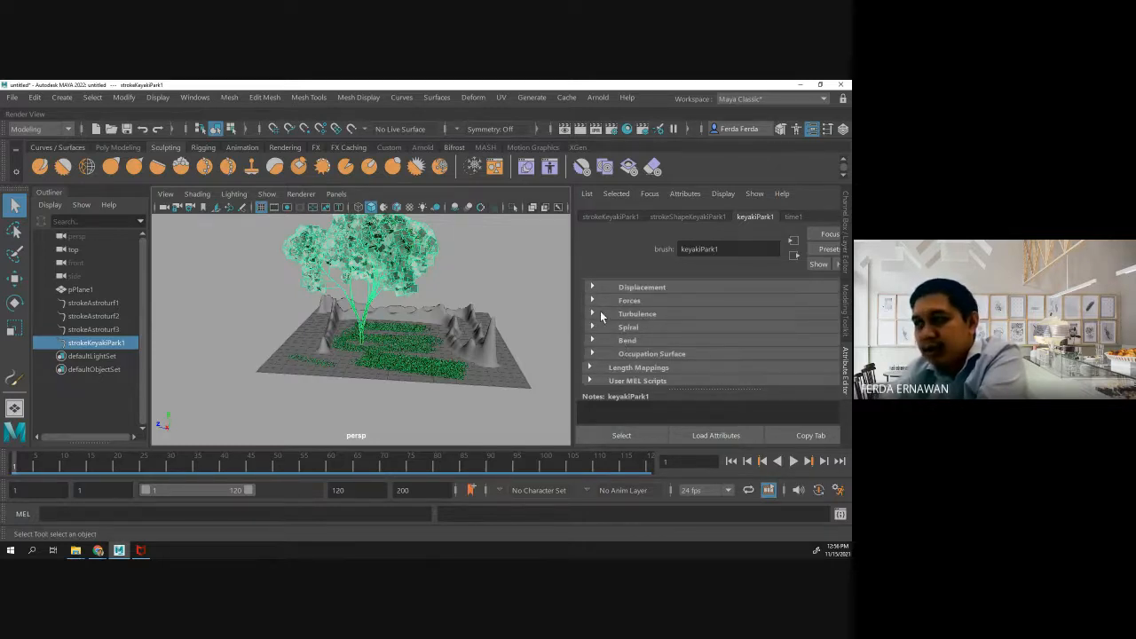
left_click(591, 314)
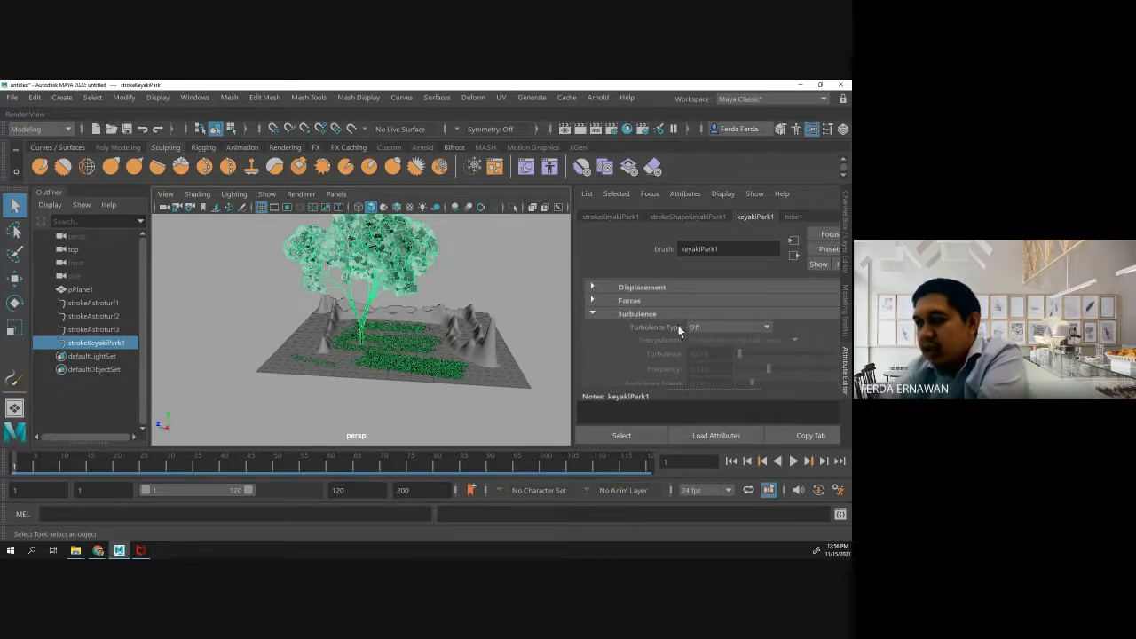
left_click(714, 328)
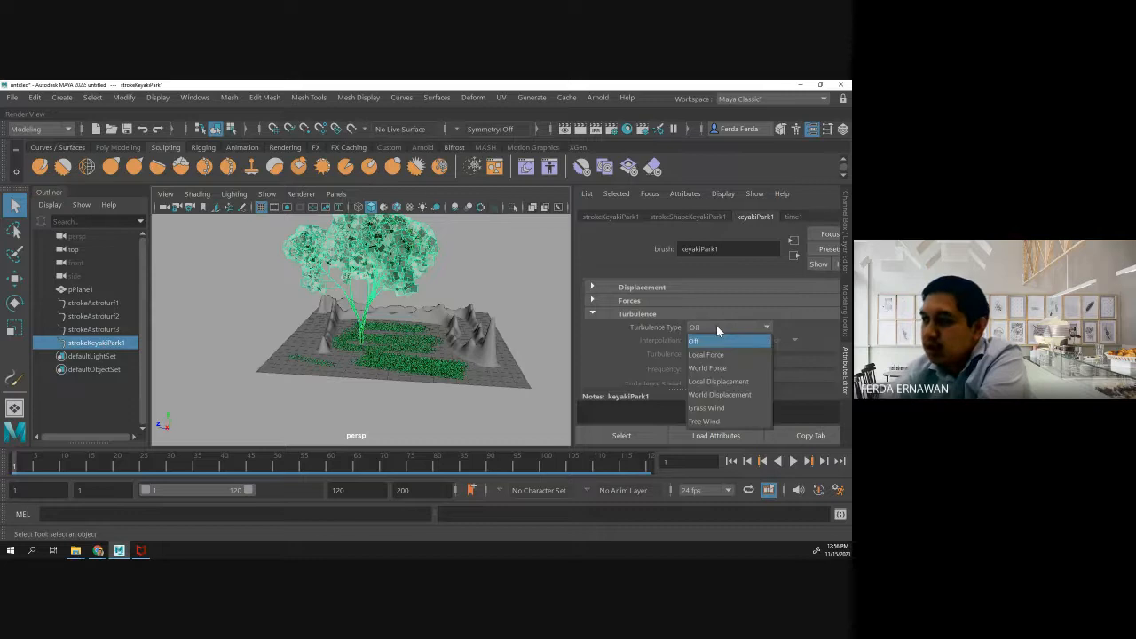
left_click(703, 421)
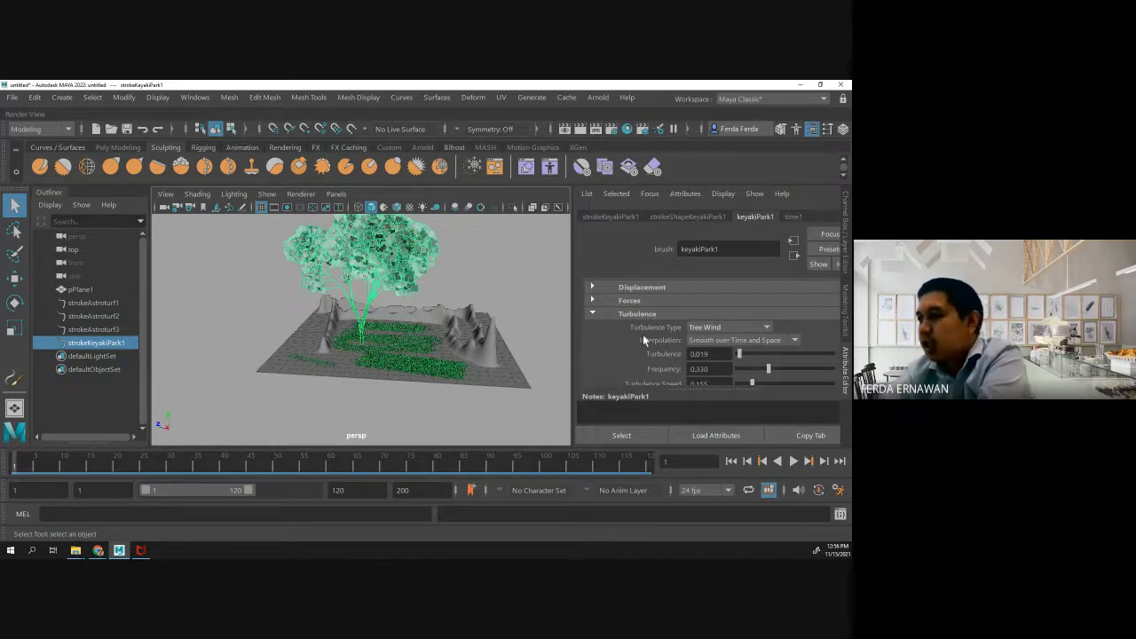
- Try a Turbulence of 0 on the tree brush and preview the animation, returning to frame 1
scroll(659, 327, "down", 1)
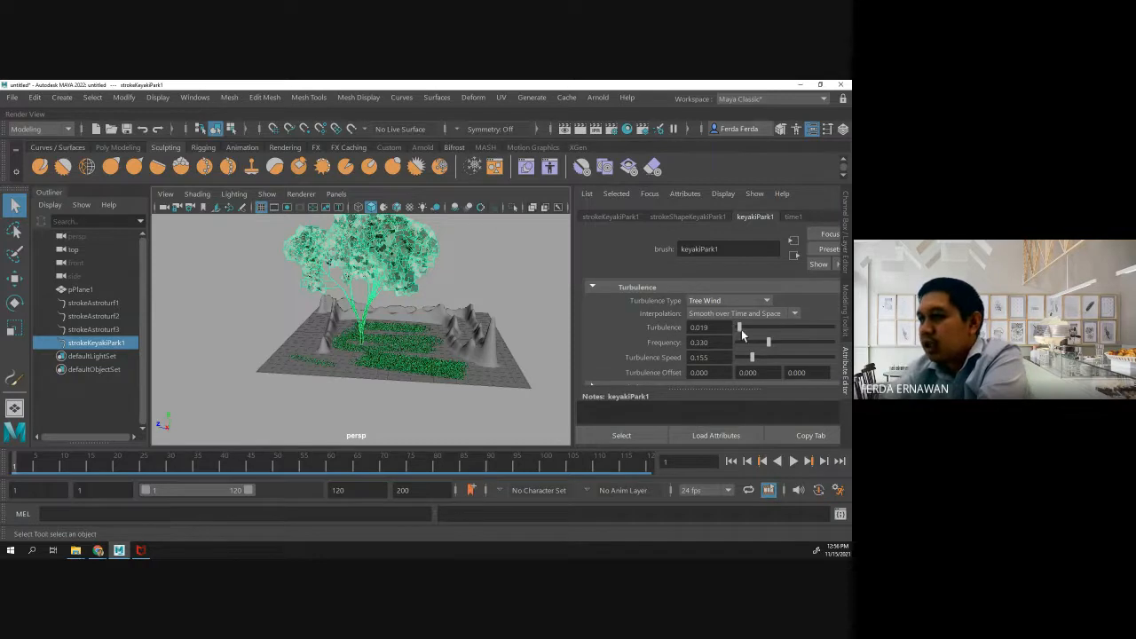
mouse_move(740, 328)
left_mouse_down()
mouse_move(825, 328)
mouse_move(726, 343)
mouse_move(839, 343)
mouse_move(729, 338)
left_mouse_up()
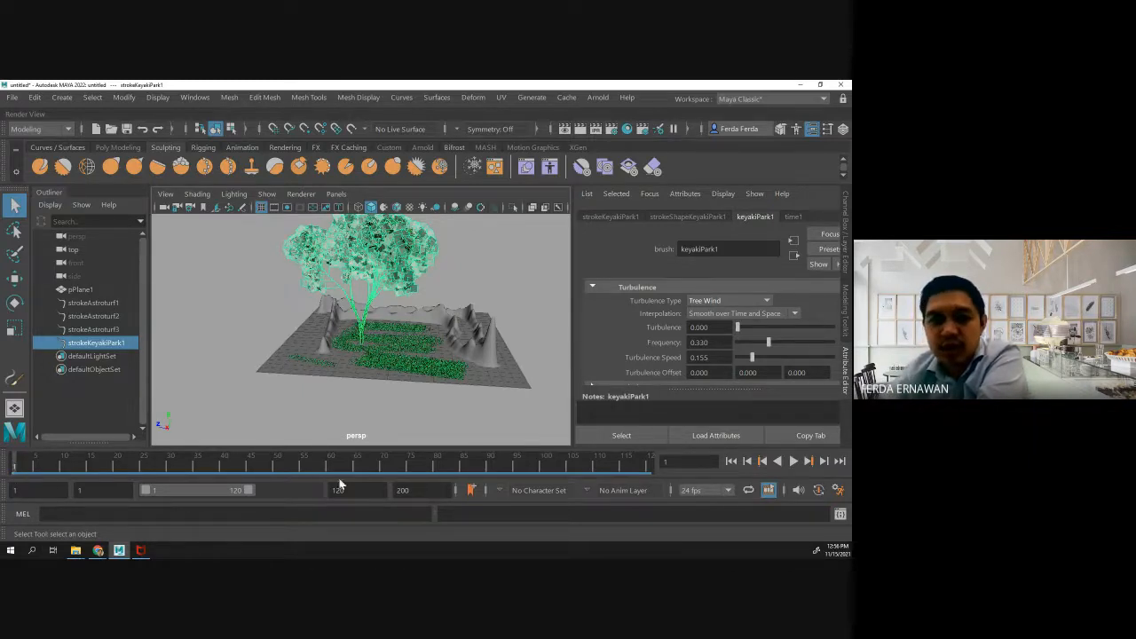
double_click(20, 462)
left_click(271, 423)
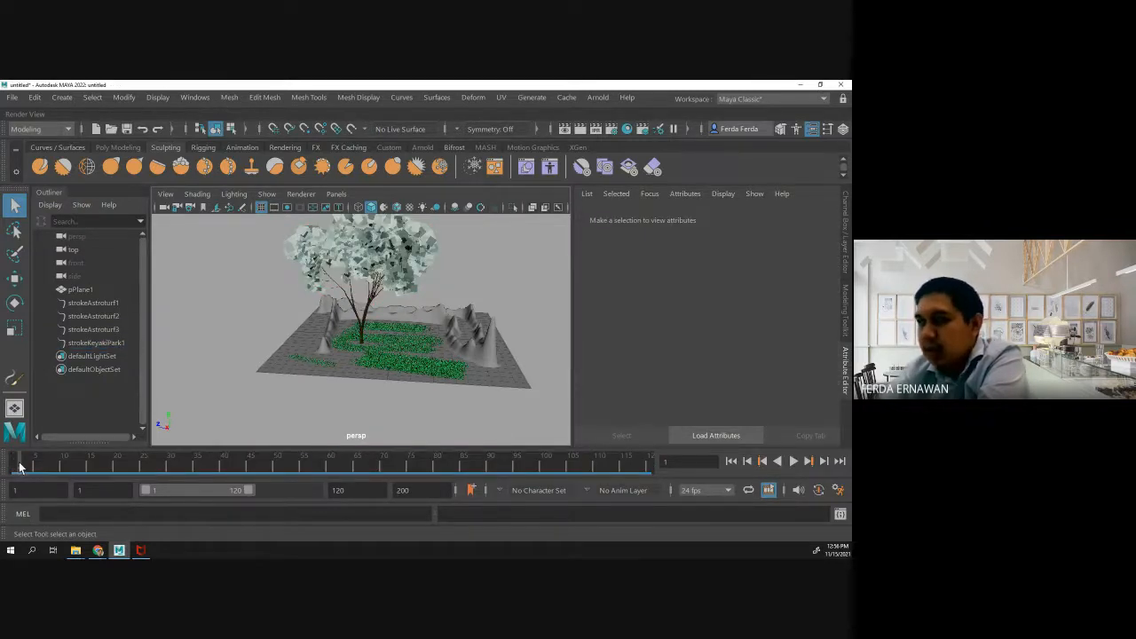
key("alt+v")
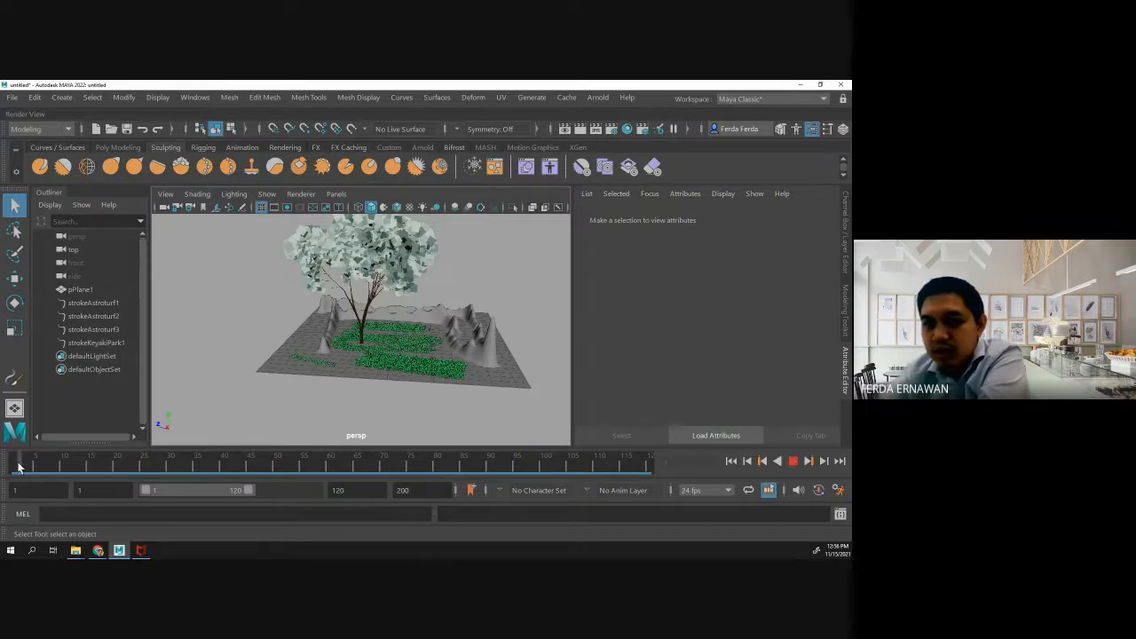
left_click_drag(7, 466, 7, 466)
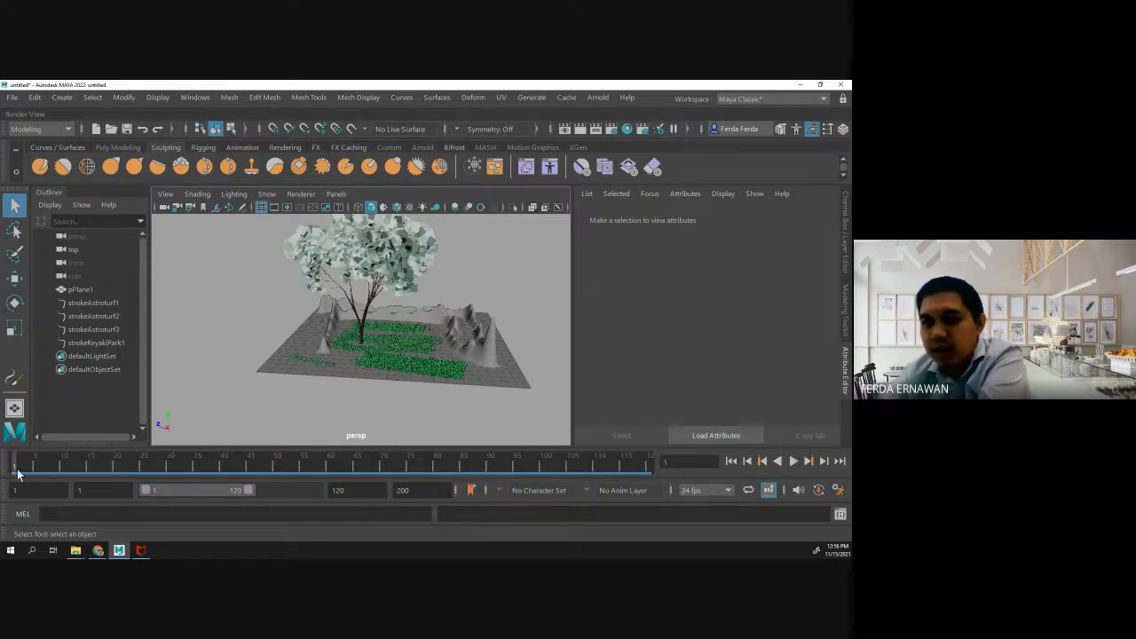
- Select the keyakiPark tree stroke again and set its brush's Turbulence to about 0.052
left_click(401, 265)
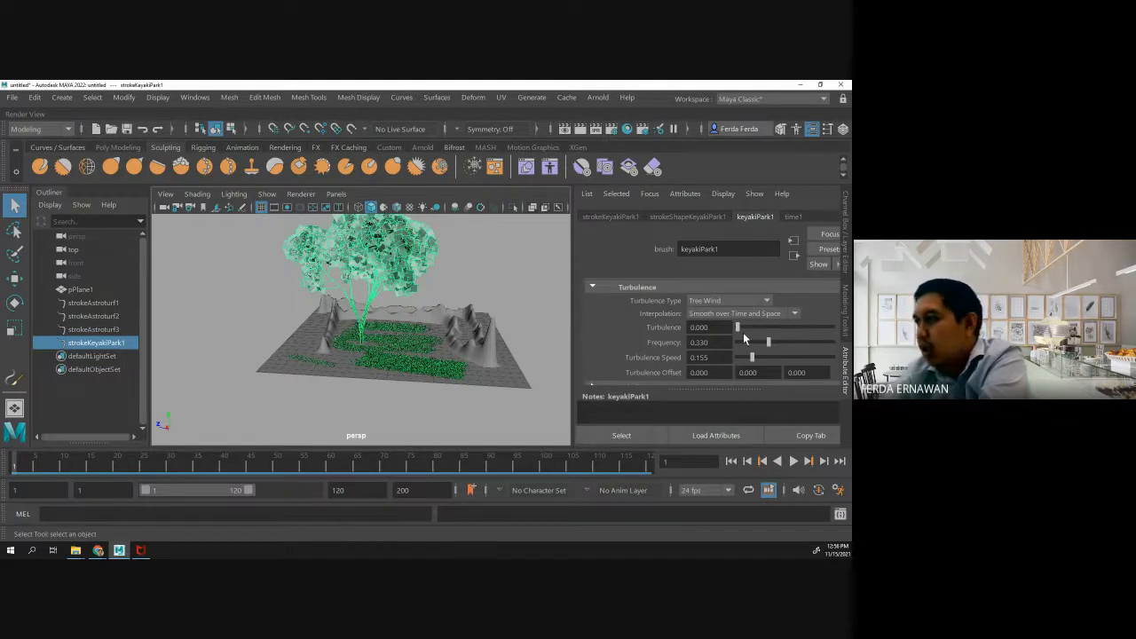
left_click_drag(737, 329, 742, 330)
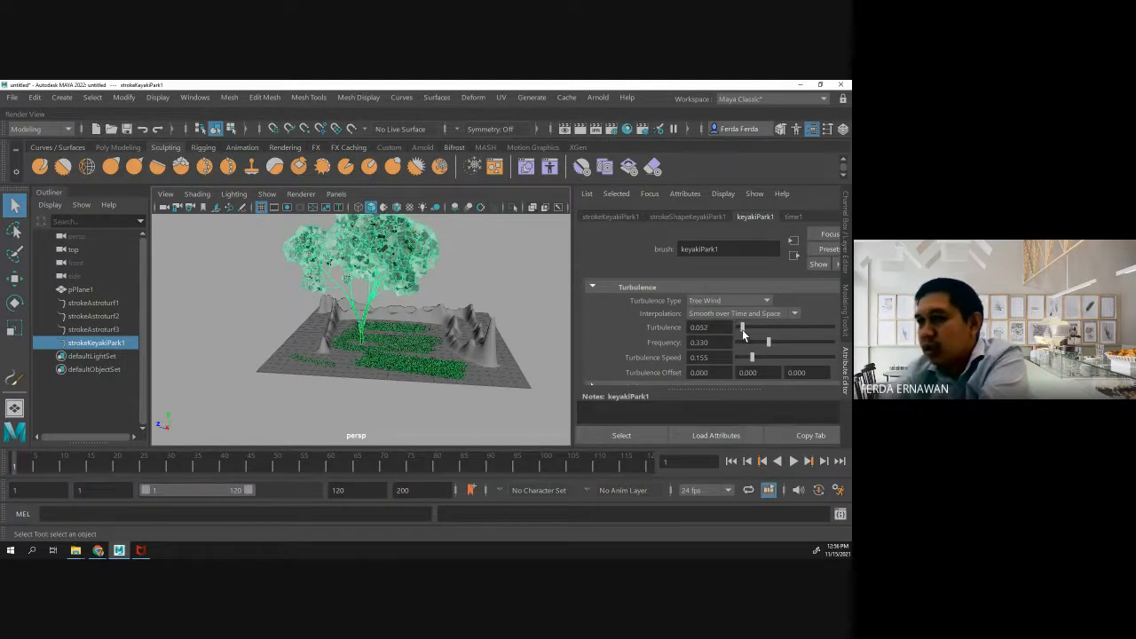
- Key the keyakiPark1 brush's Turbulence at 0.052 on frame 1 and at about 0.488 on frame 25
right_click(656, 326)
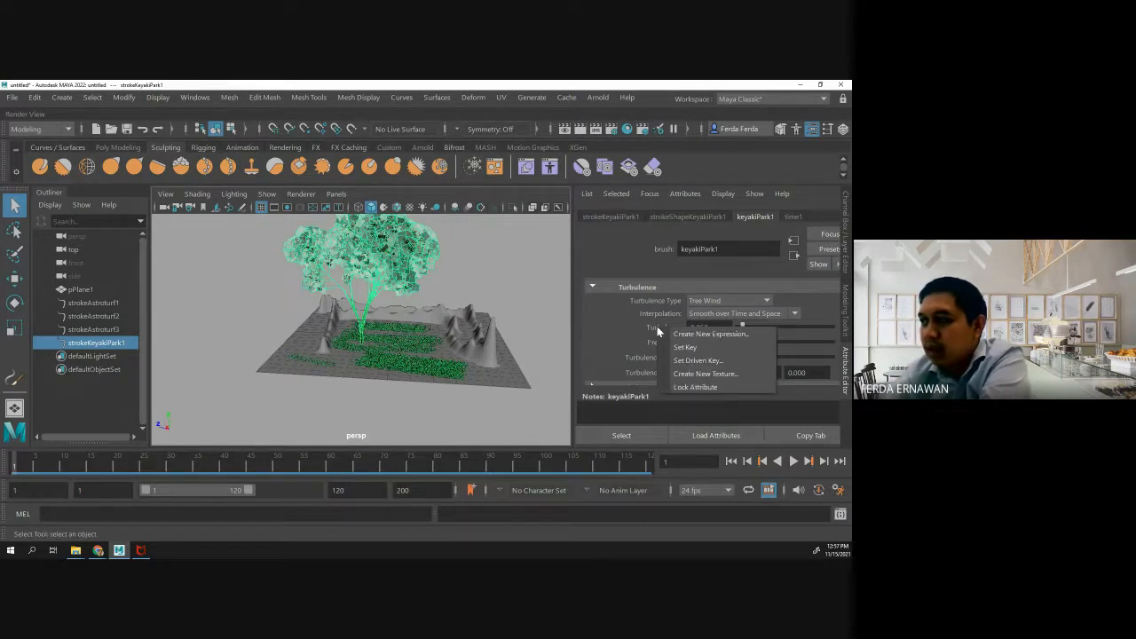
left_click(668, 348)
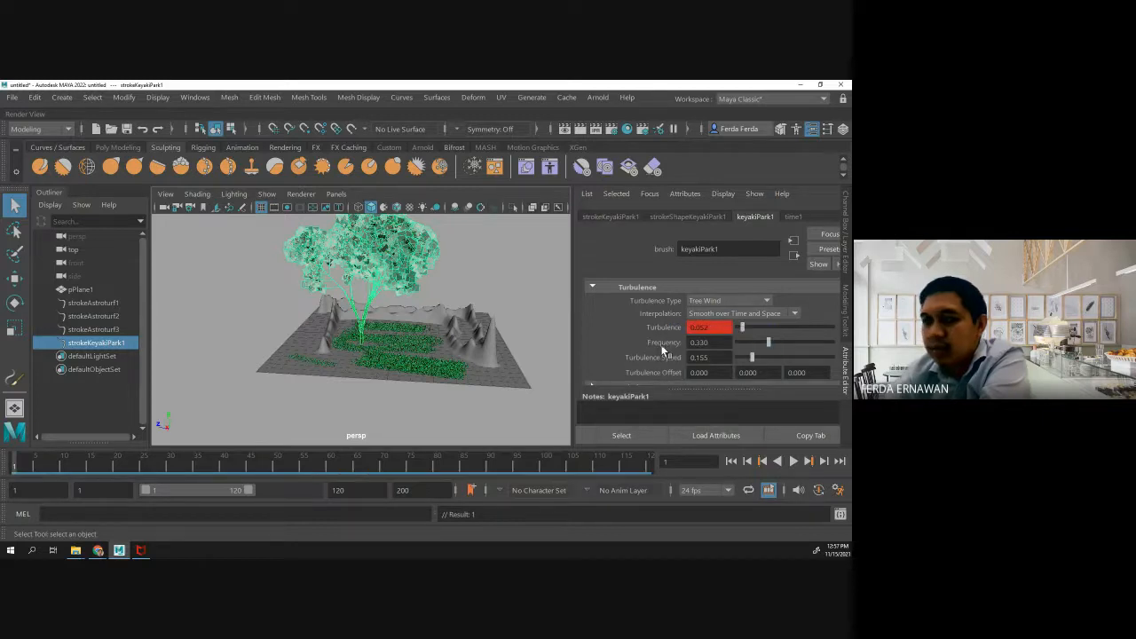
left_click(139, 466)
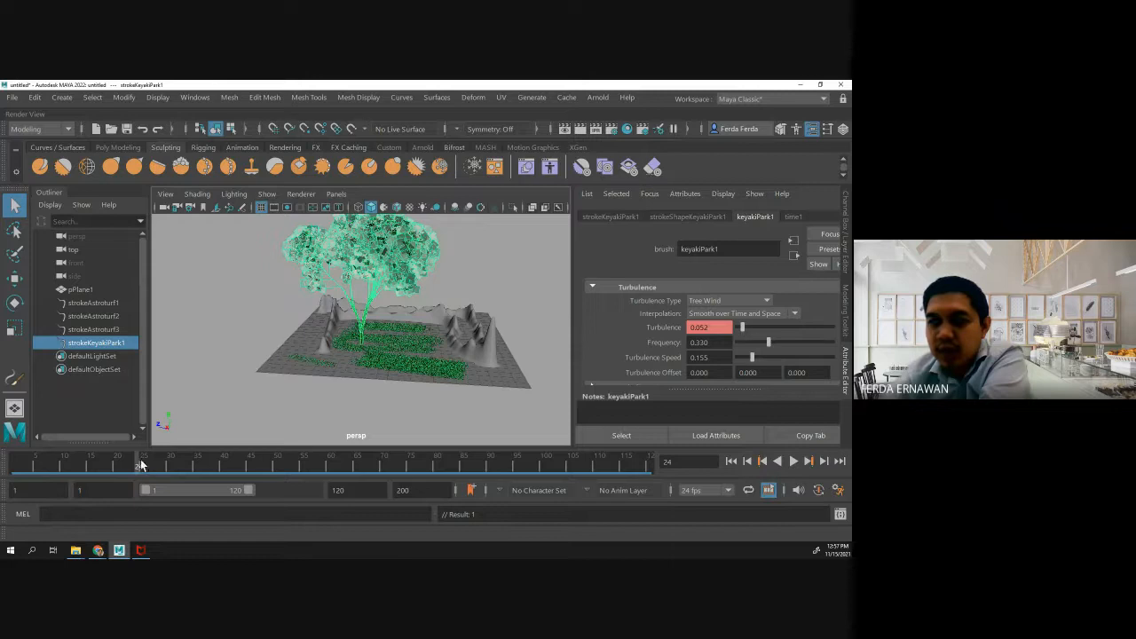
left_click_drag(139, 466, 141, 466)
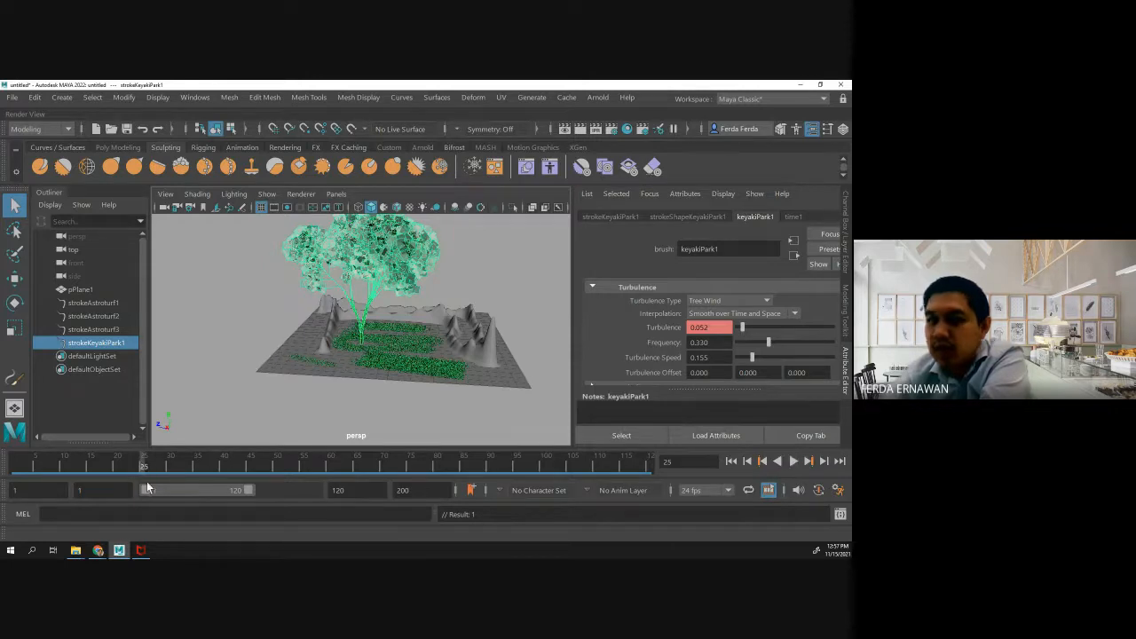
left_click_drag(742, 327, 783, 331)
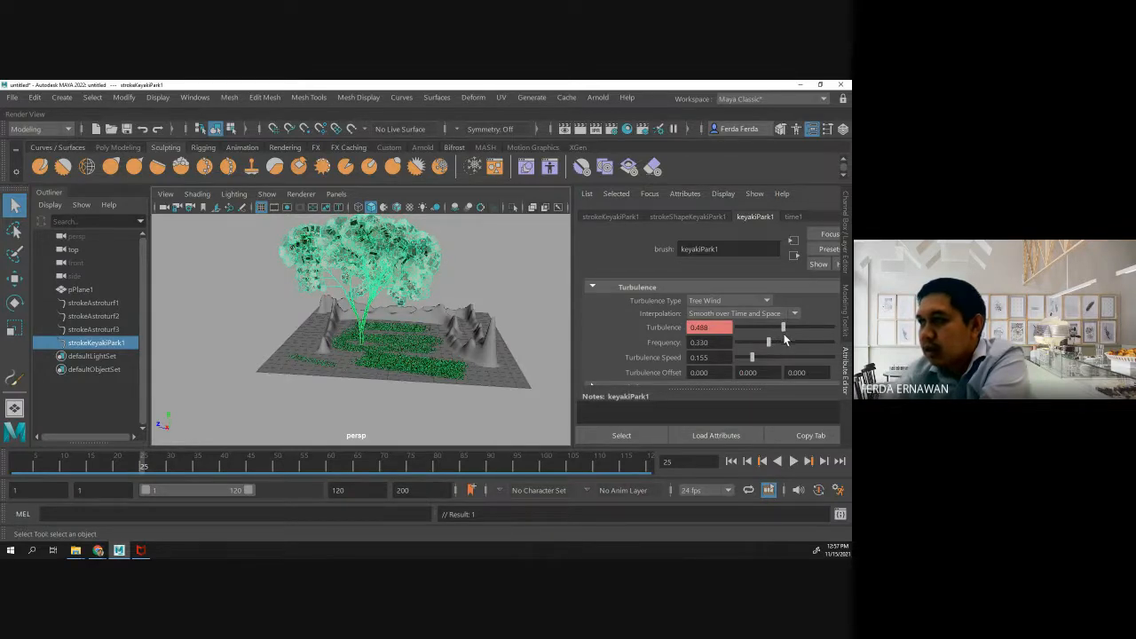
right_click(665, 328)
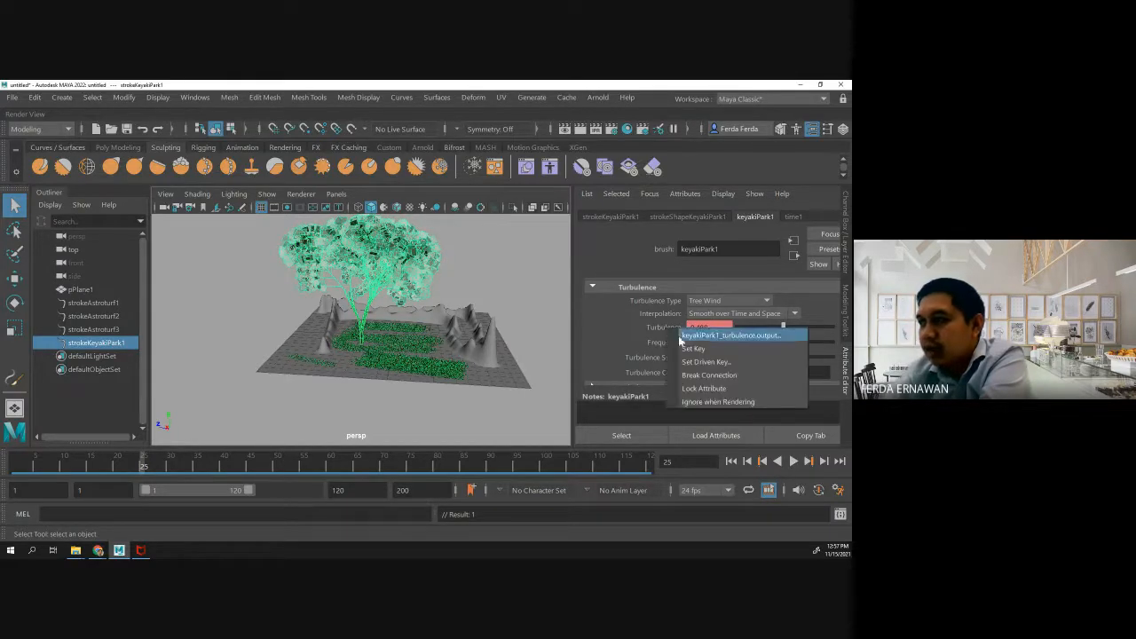
left_click(694, 348)
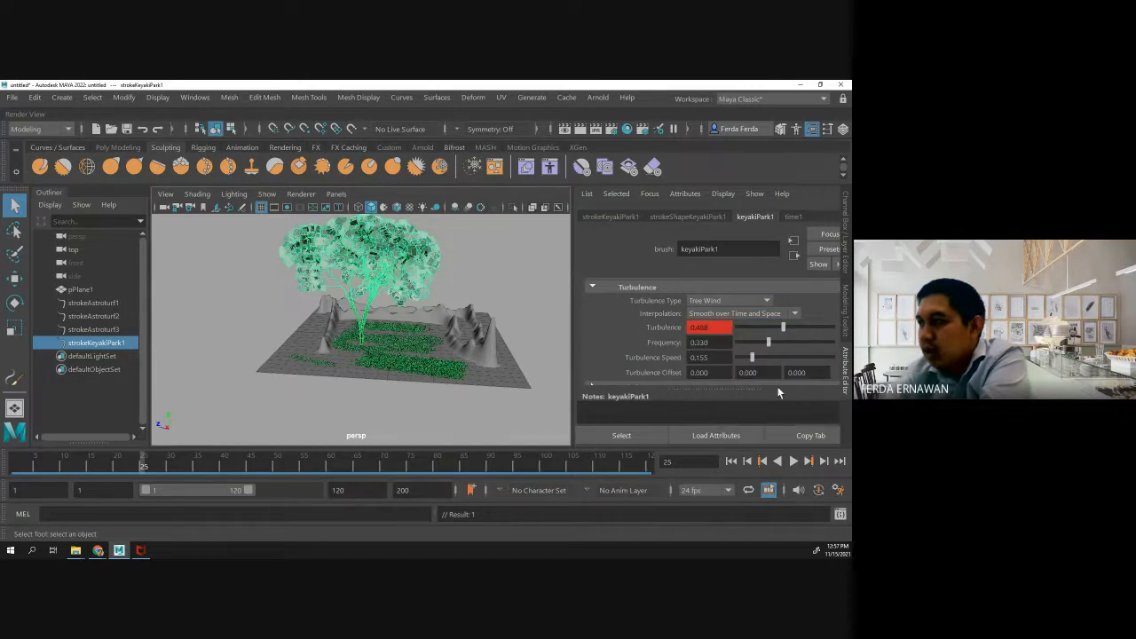
- Play back the tree's keyed turbulence animation, stop it, and return to frame 1
left_click(796, 461)
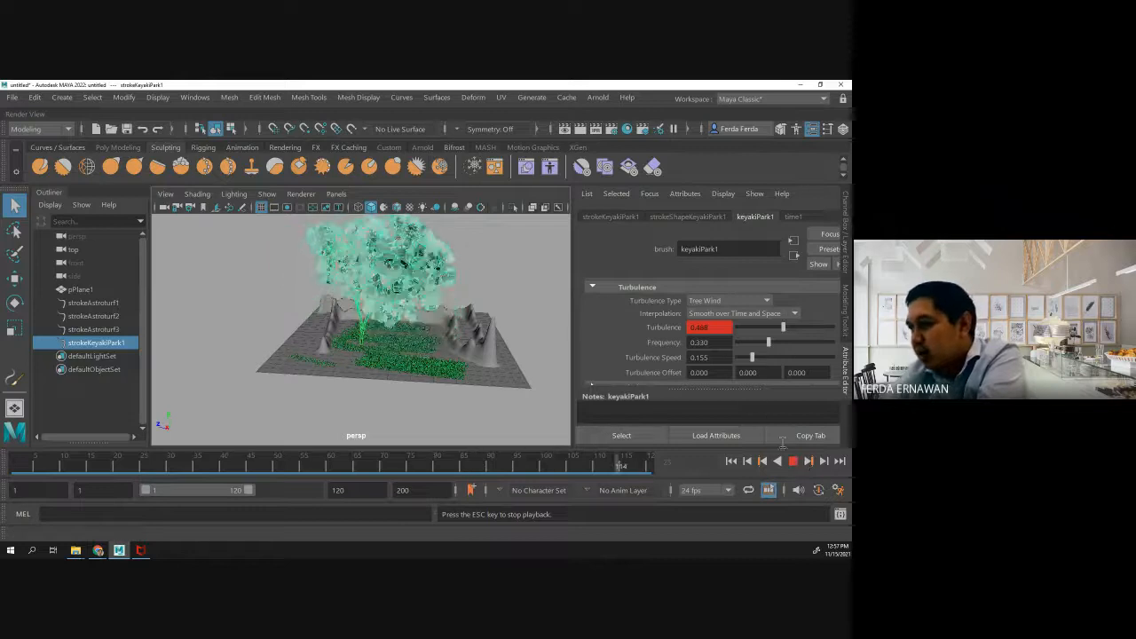
left_click(793, 461)
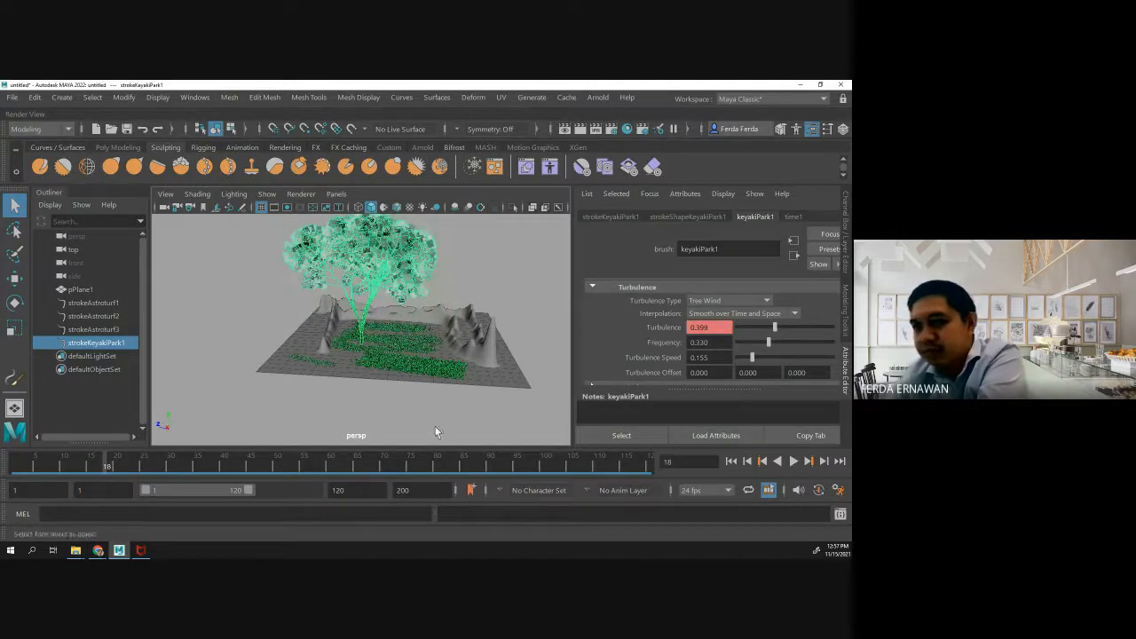
left_click_drag(105, 461, 10, 480)
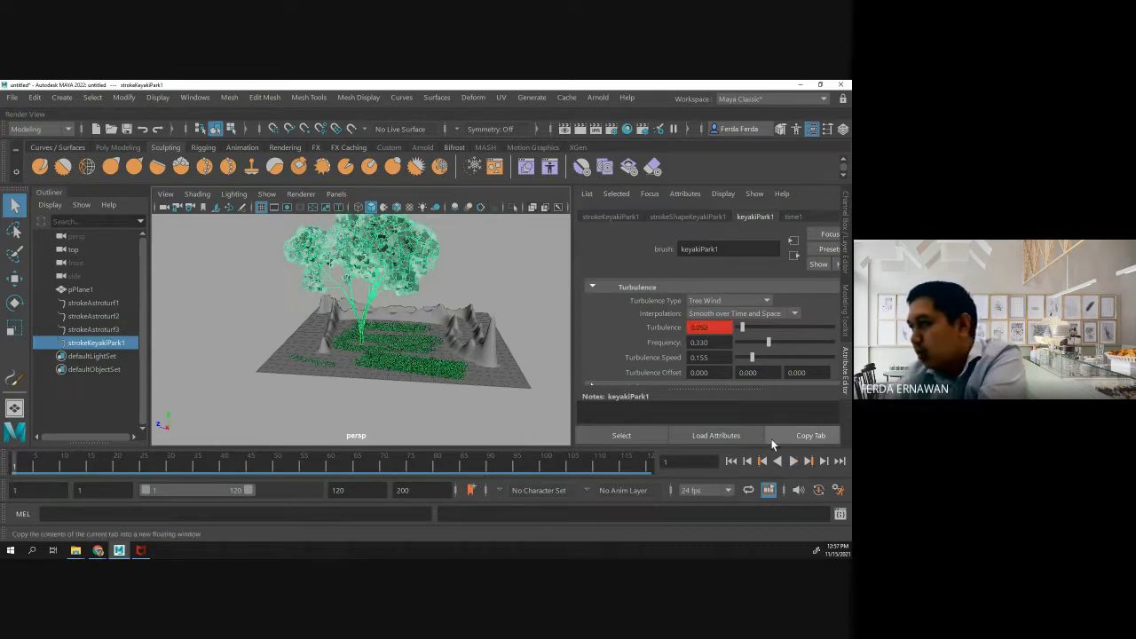
- Try a Frequency of about 0.066 and a Turbulence Speed of about 0.023 on the tree brush, and preview the animation
left_click_drag(768, 349, 740, 358)
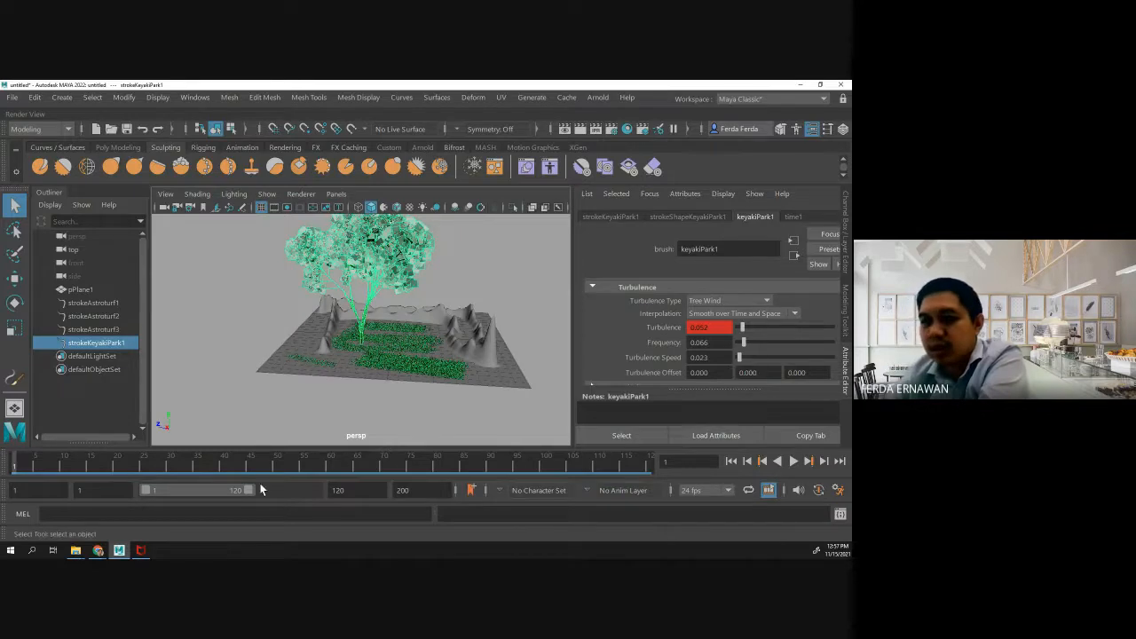
key("alt+v")
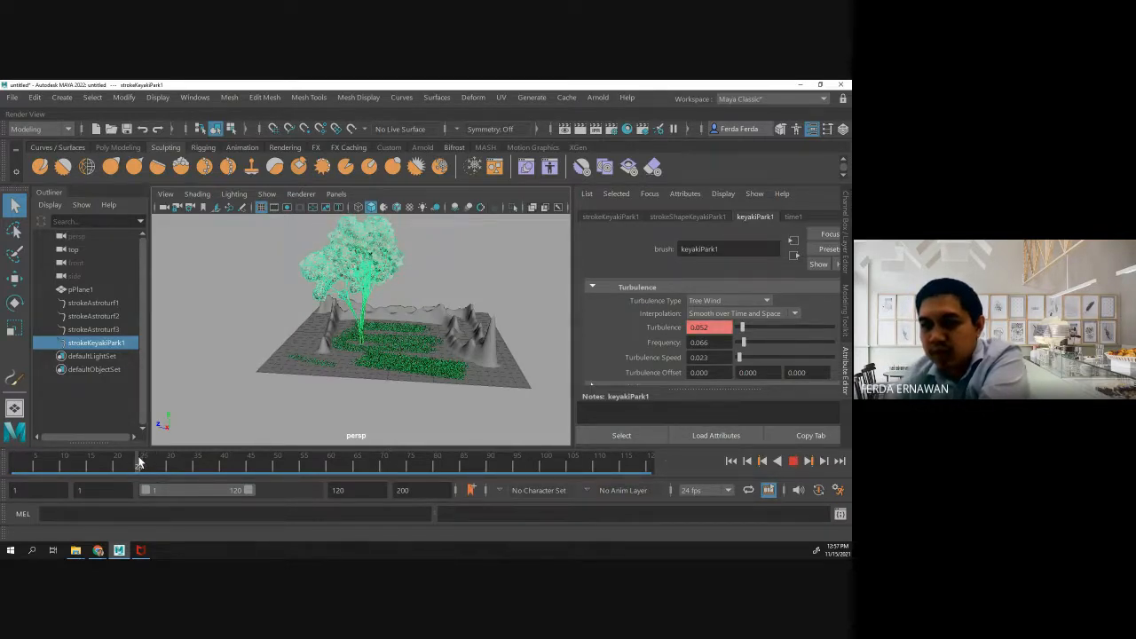
key("alt+v")
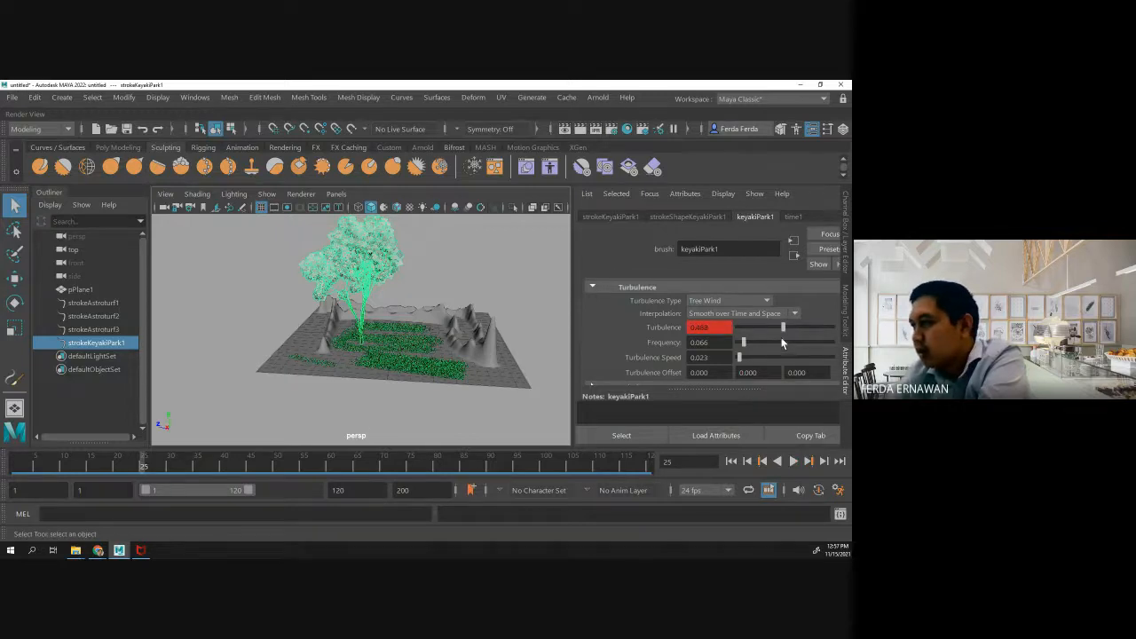
left_click(793, 461)
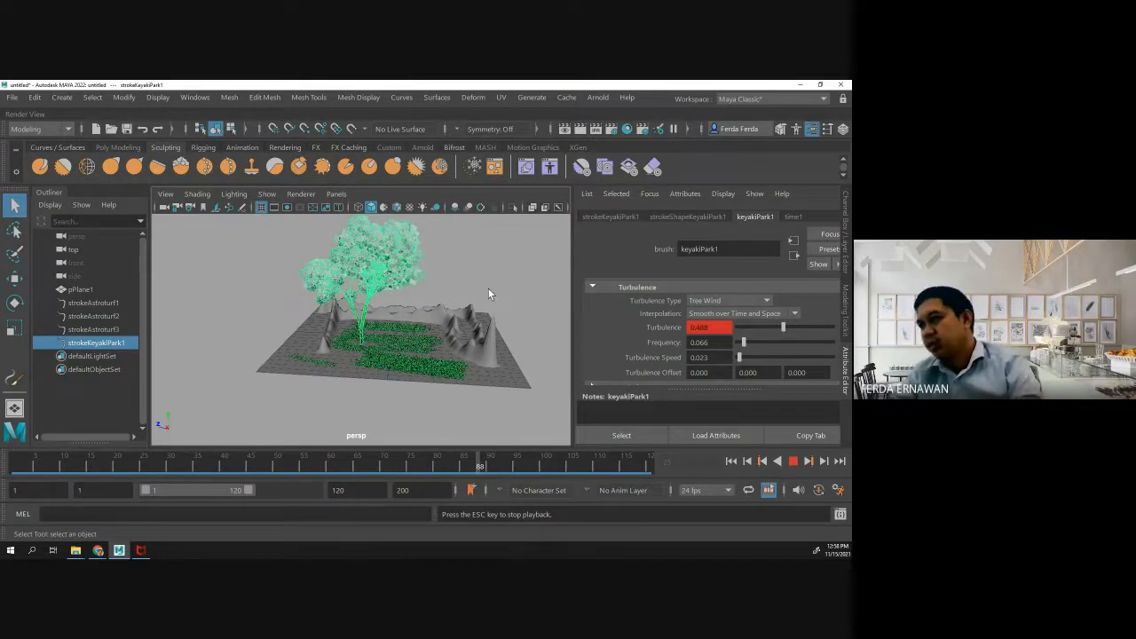
scroll(618, 306, "up", 3)
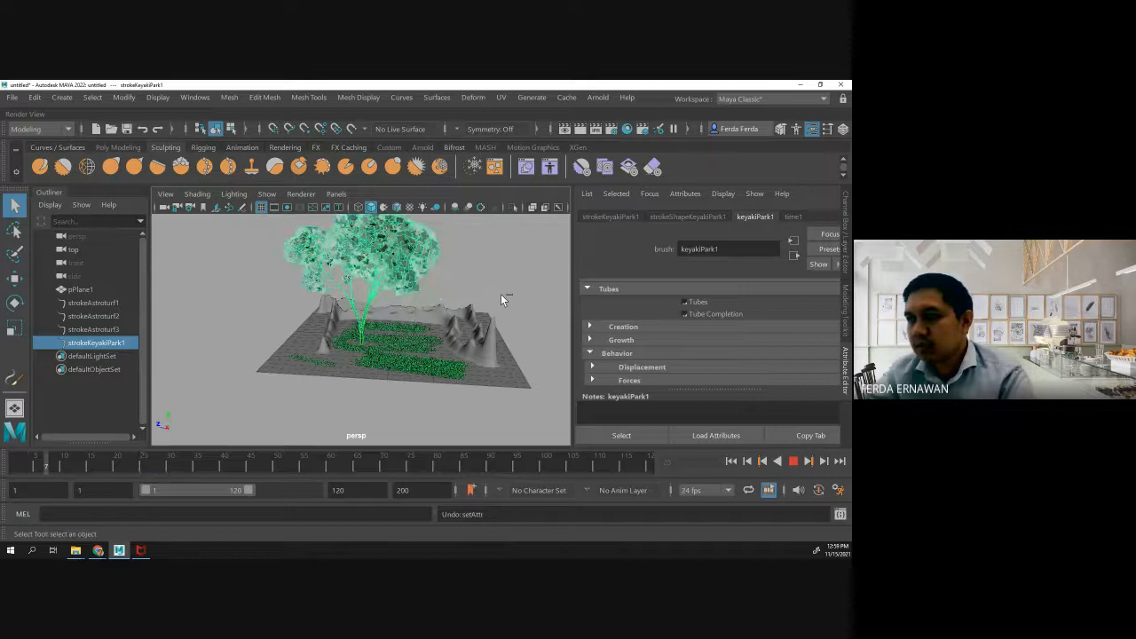
- Stop the playback and undo the turbulence keys and the earlier attribute changes made to the keyakiPark1 tree brush
key("Escape")
key("ctrl+z")
key("ctrl+z")
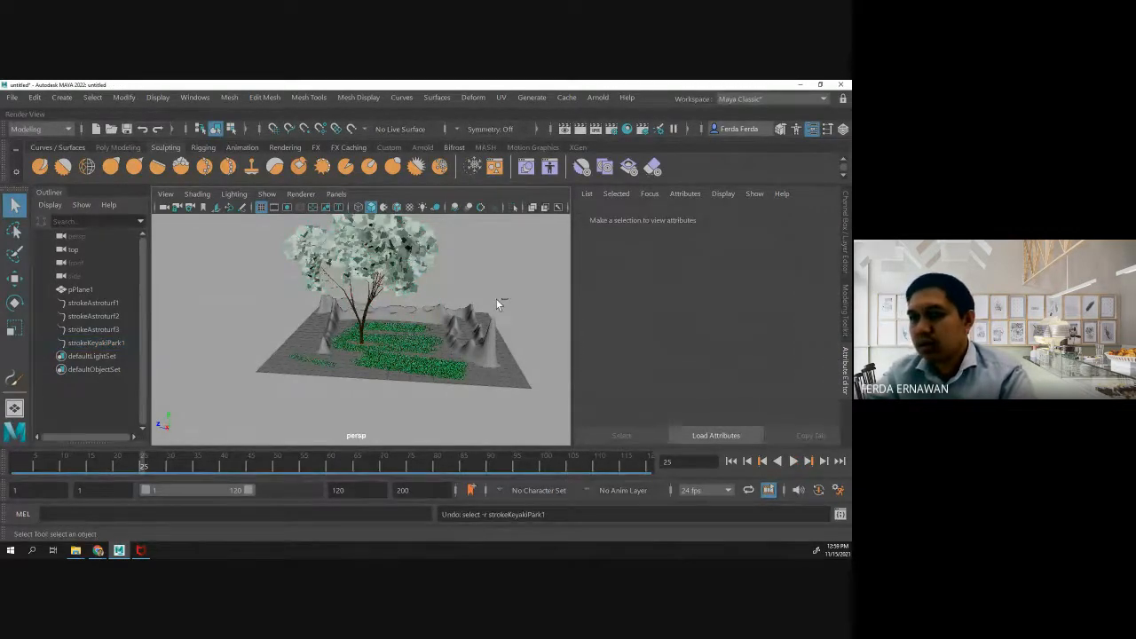
key("ctrl+z")
key("ctrl+z")
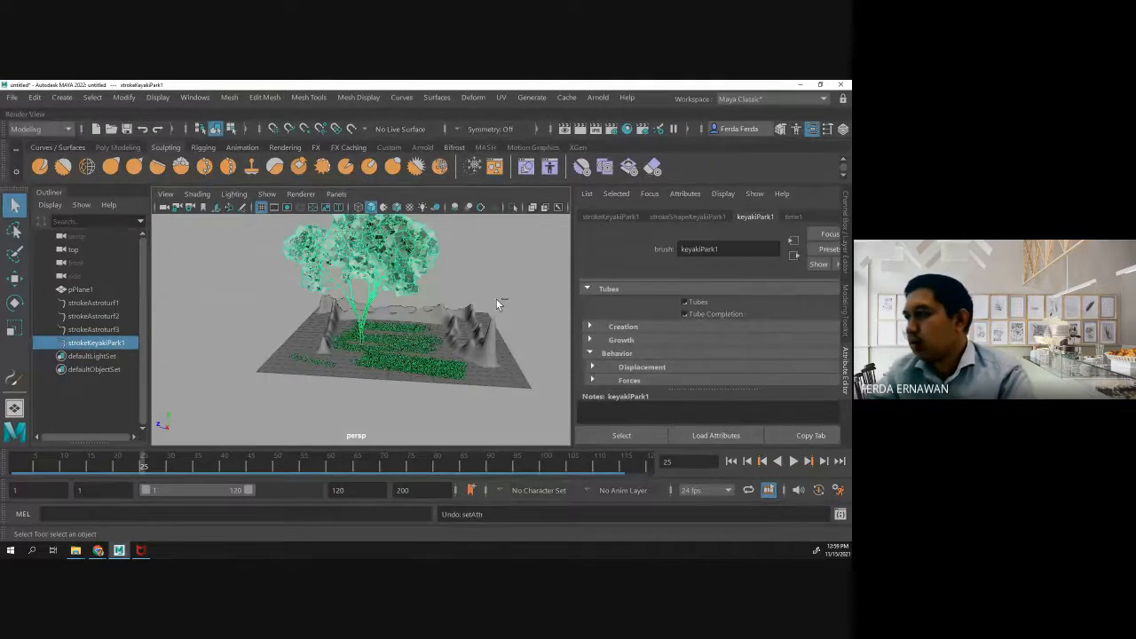
key("ctrl+z")
key("ctrl+z")
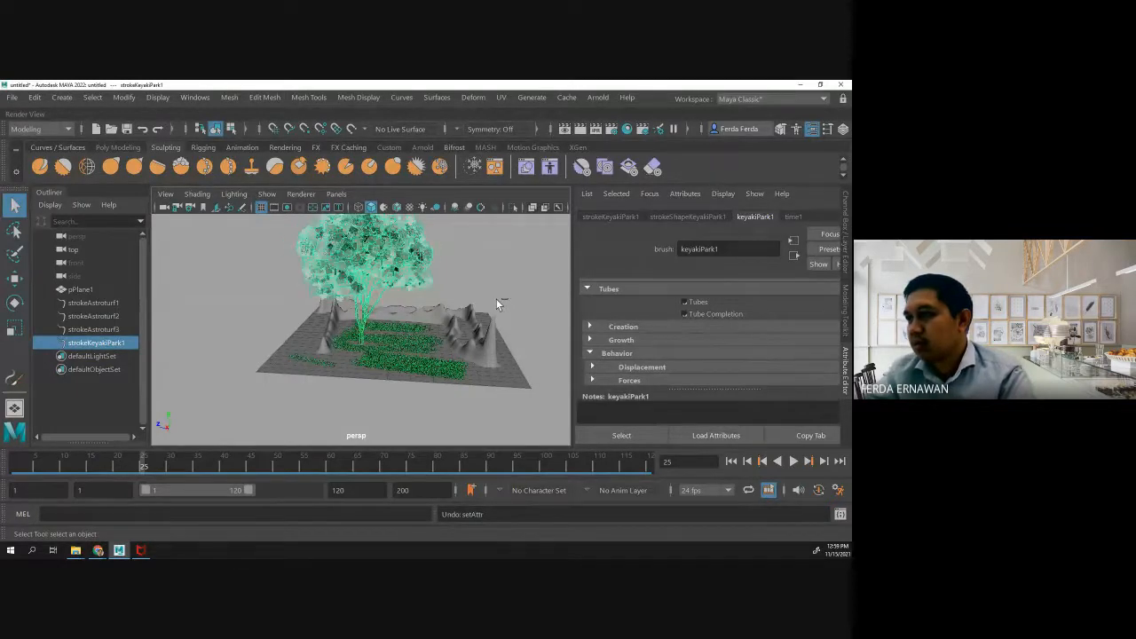
key("ctrl+z")
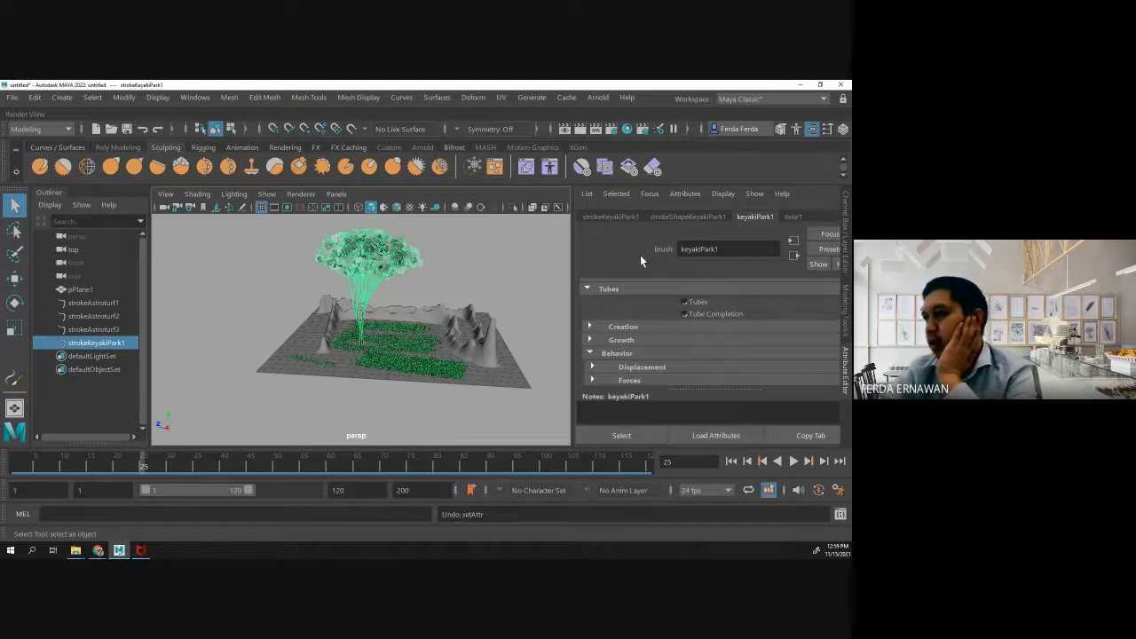
- Look through the keyakiPark1 brush's shadow, glow and tubes attribute sections
scroll(636, 272, "down", 5)
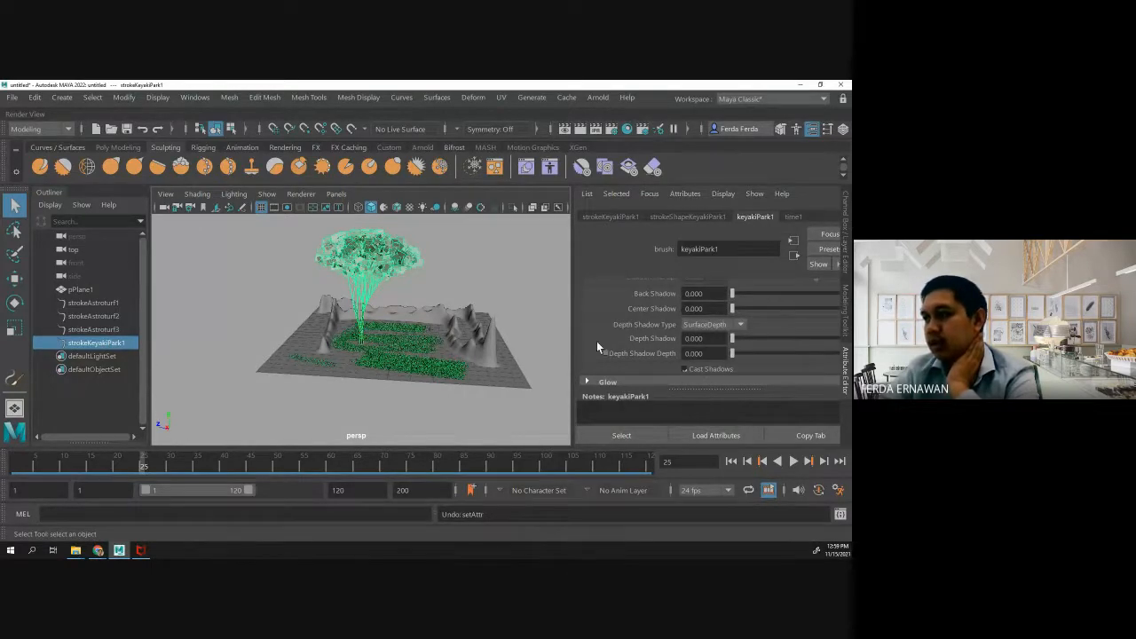
scroll(590, 368, "down", 3)
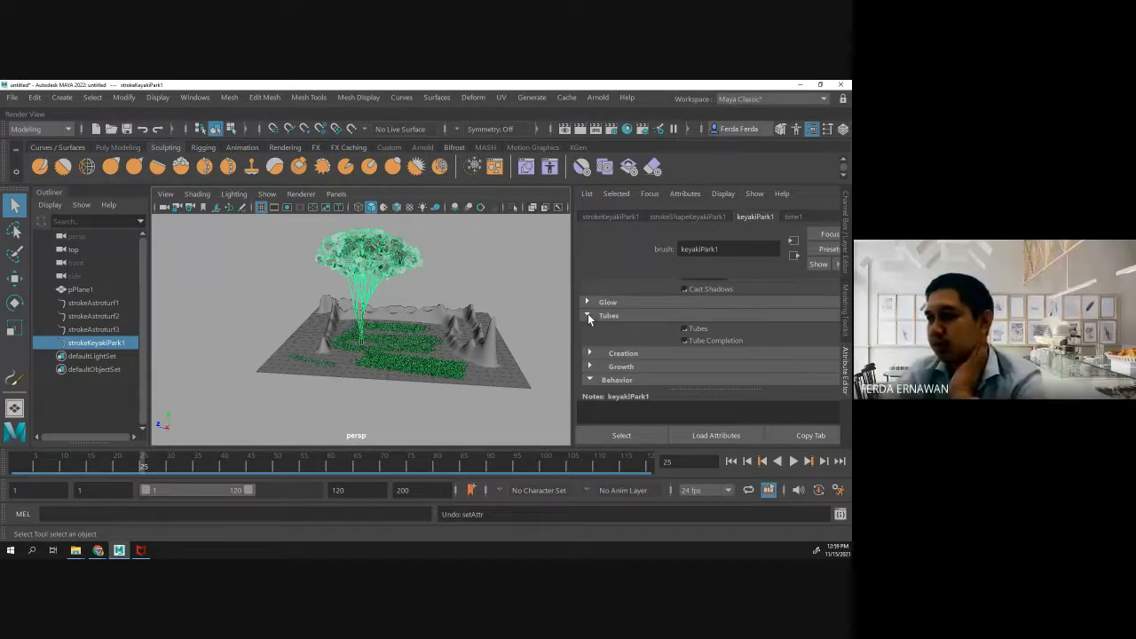
left_click(588, 315)
left_click(588, 315)
left_click(588, 315)
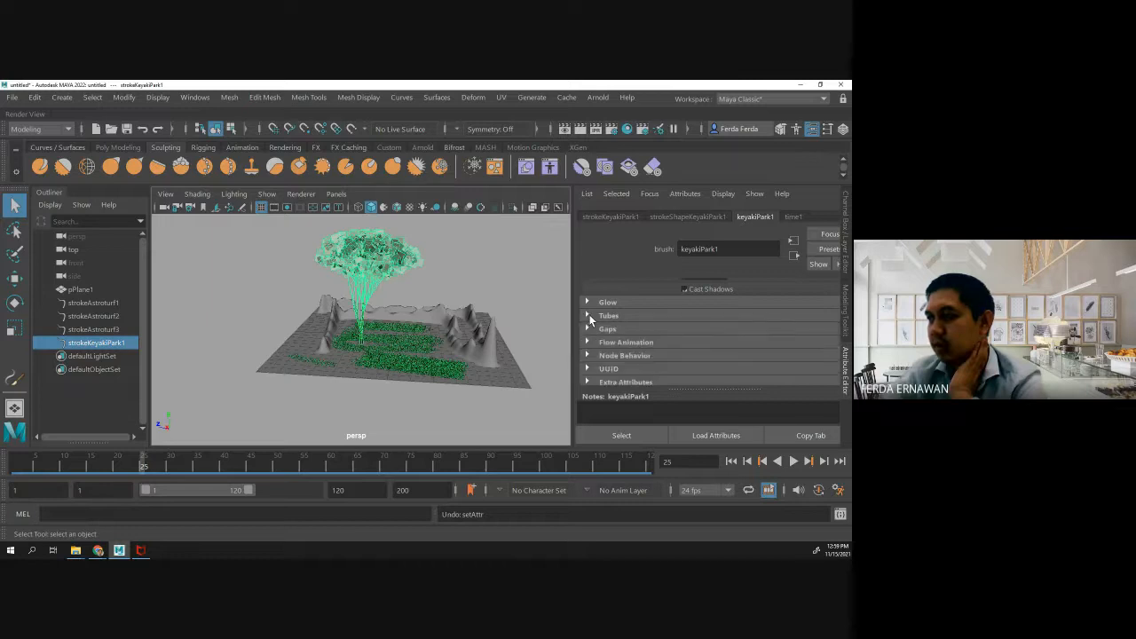
scroll(594, 343, "up", 2)
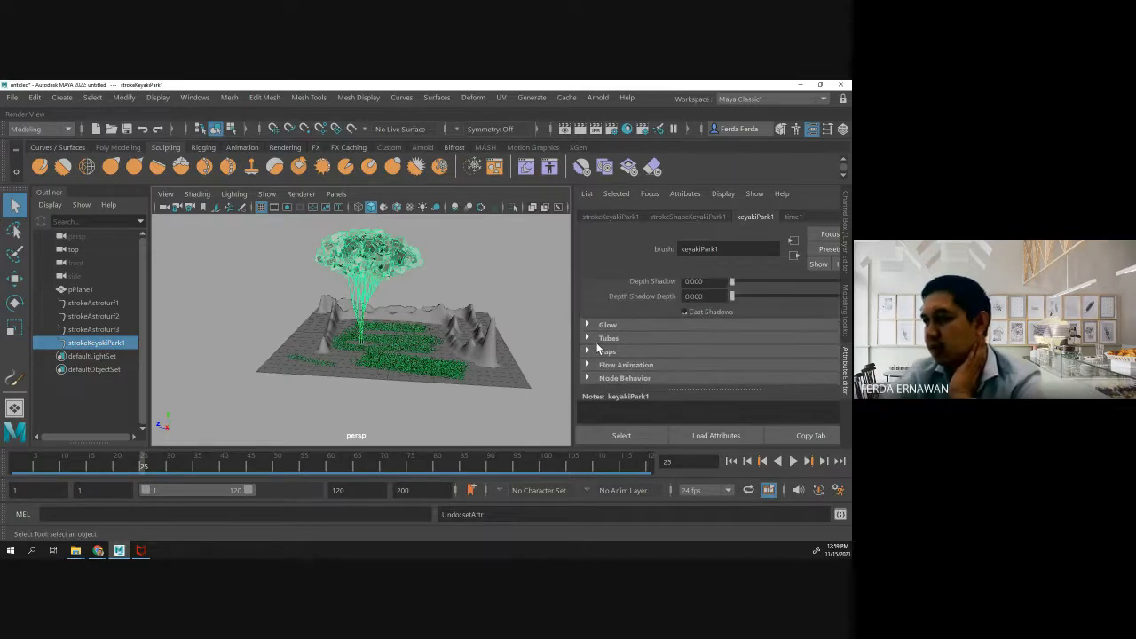
scroll(596, 345, "down", 2)
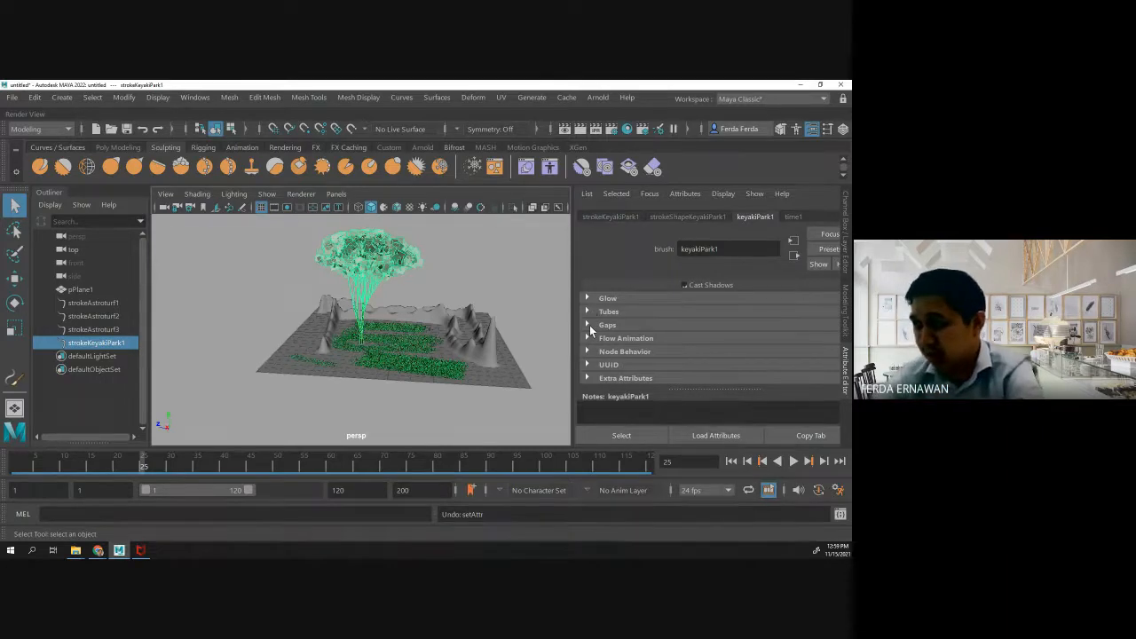
- In the keyakiPark1 brush's tube behavior attributes, set the Turbulence Type to Tree Wind and the Turbulence to about 0.075
left_click(586, 311)
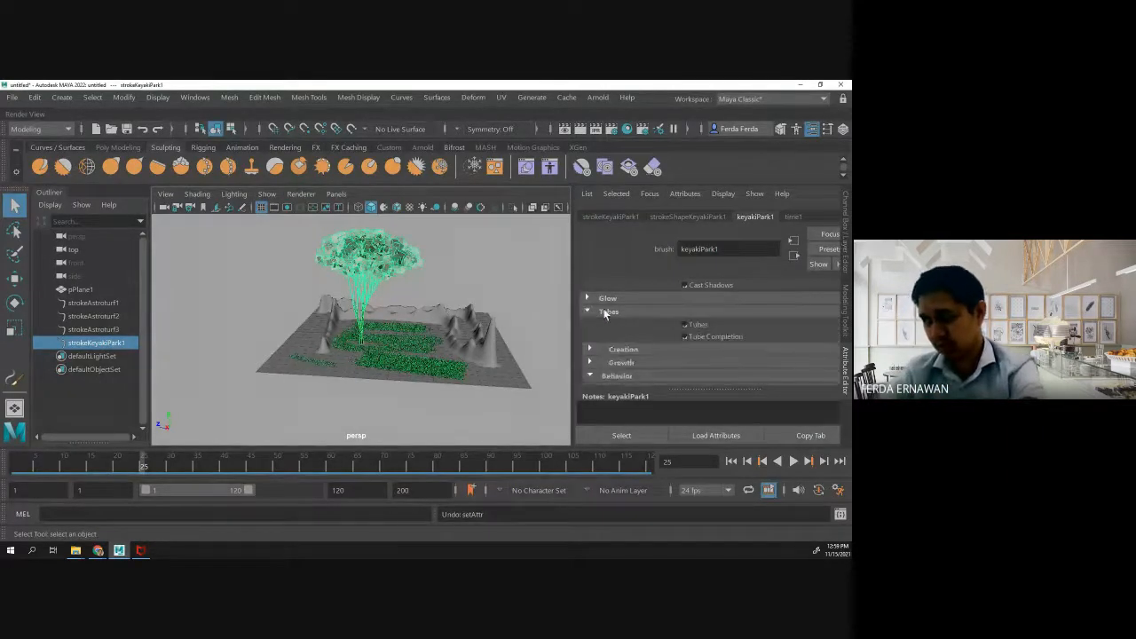
scroll(613, 315, "down", 2)
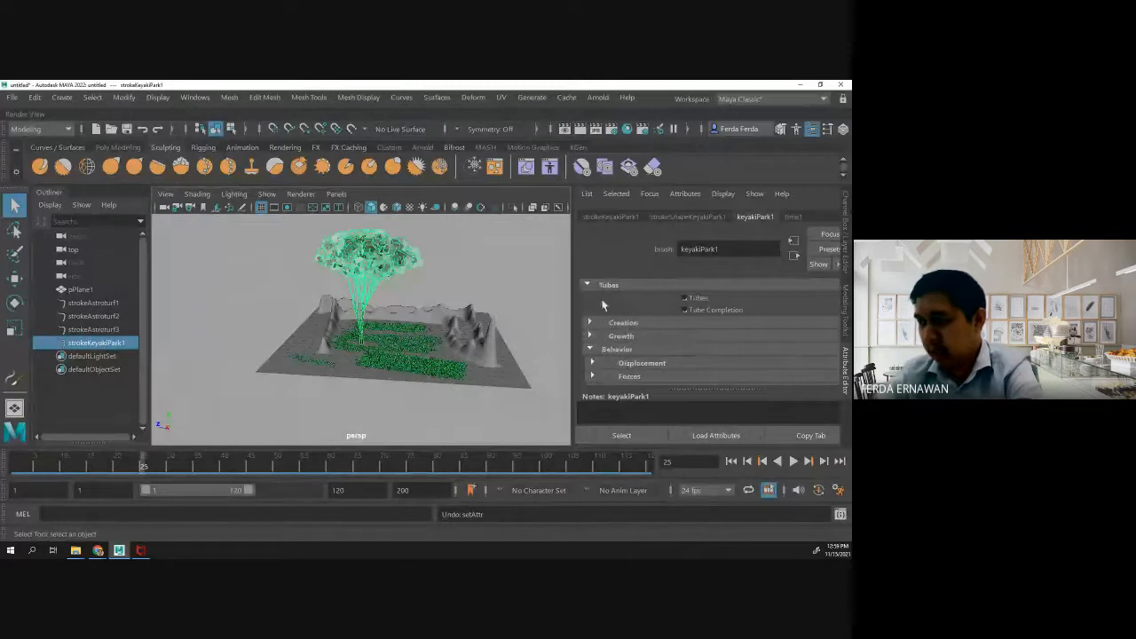
left_click(590, 349)
scroll(609, 329, "down", 1)
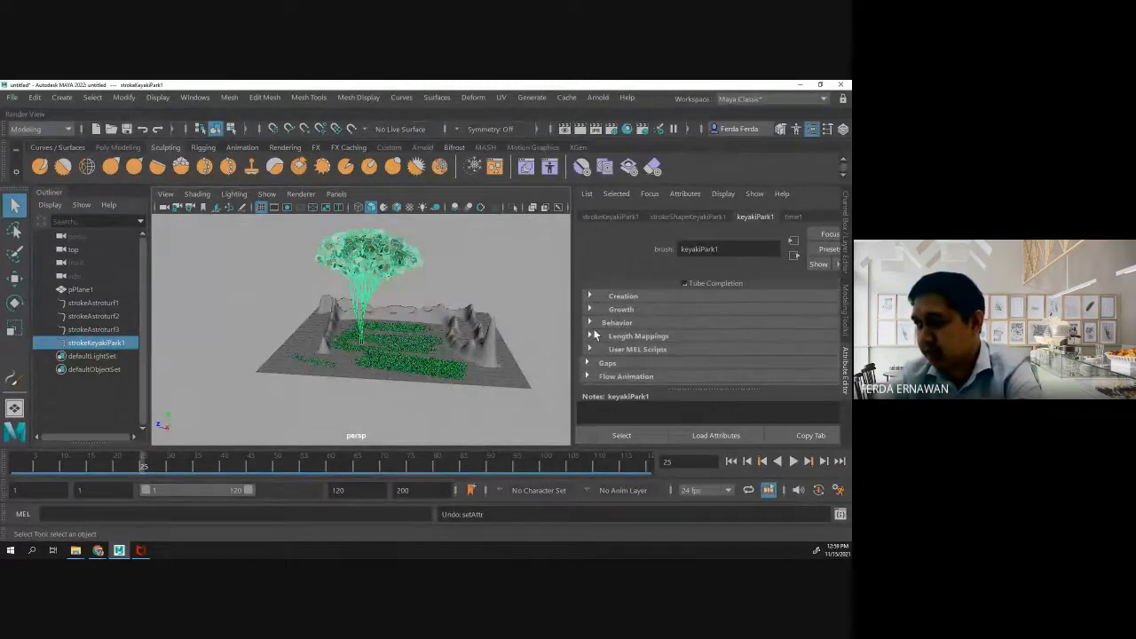
left_click(590, 323)
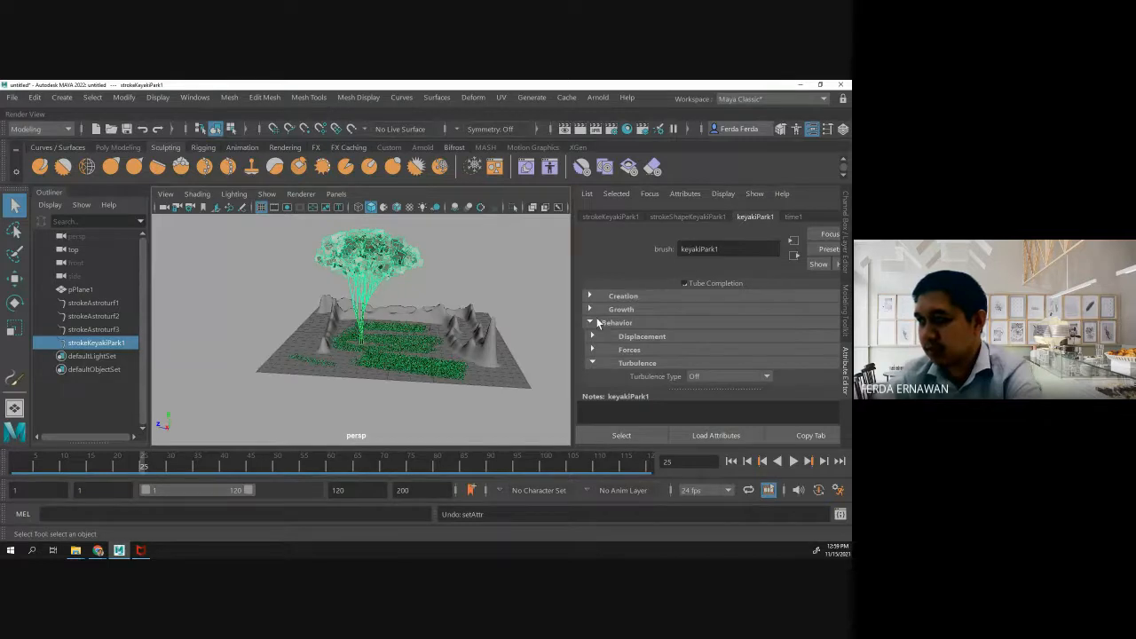
scroll(597, 324, "down", 2)
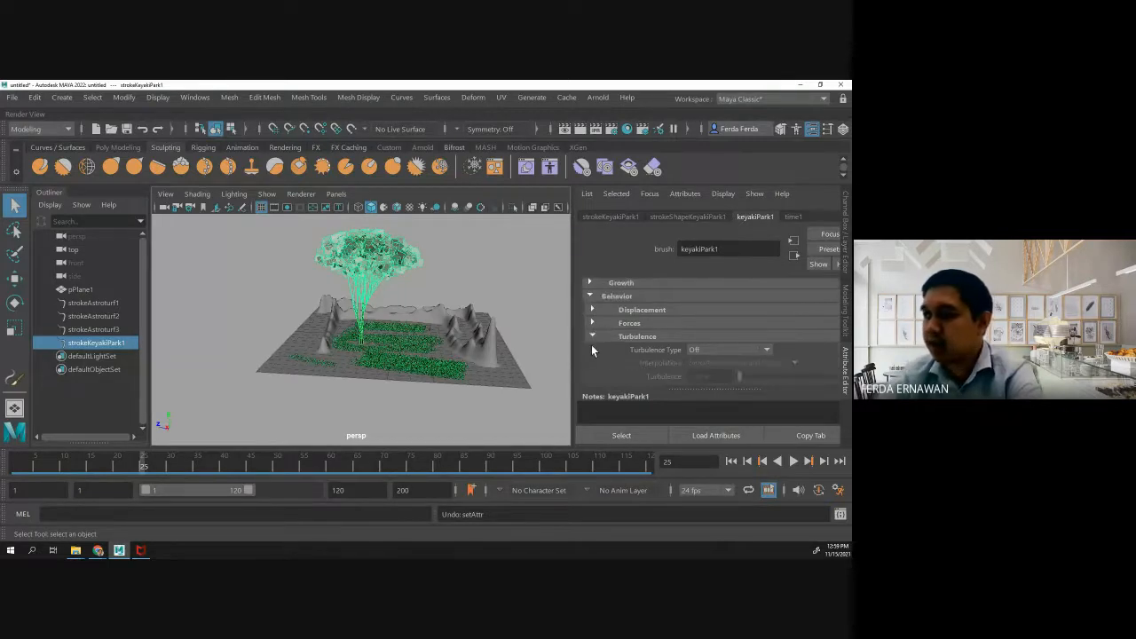
left_click(592, 336)
left_click(593, 336)
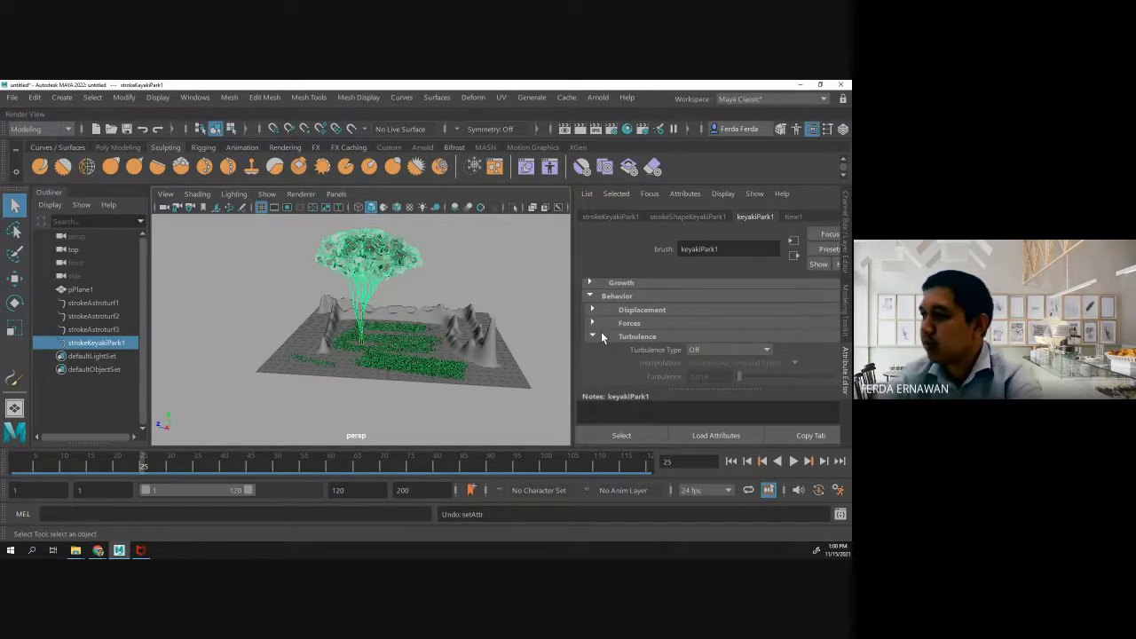
scroll(601, 337, "down", 1)
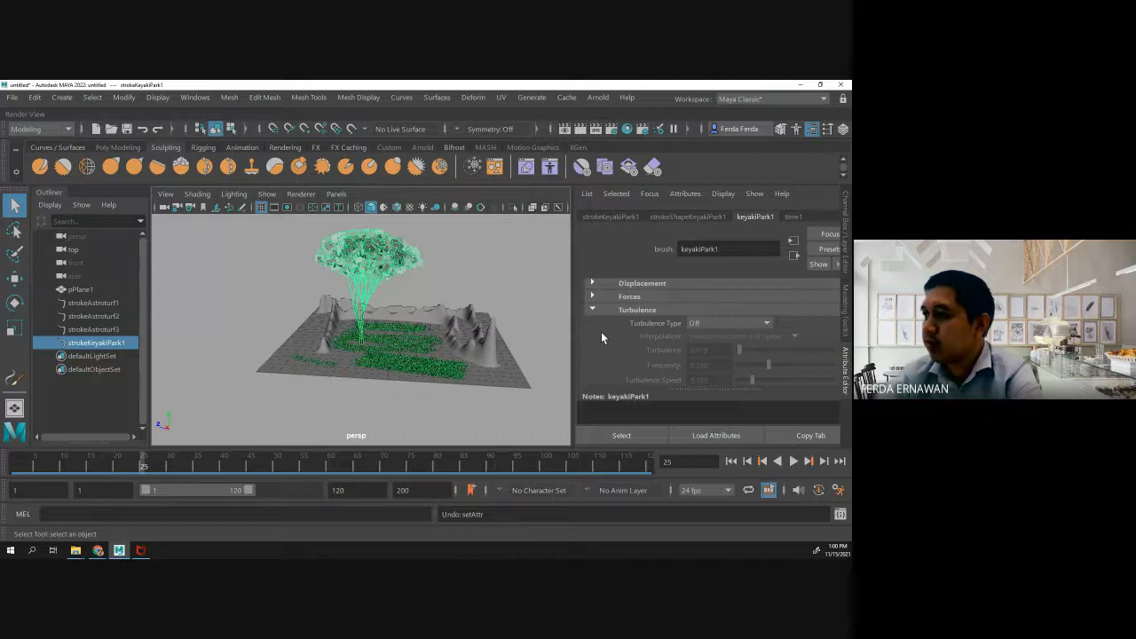
left_click(735, 322)
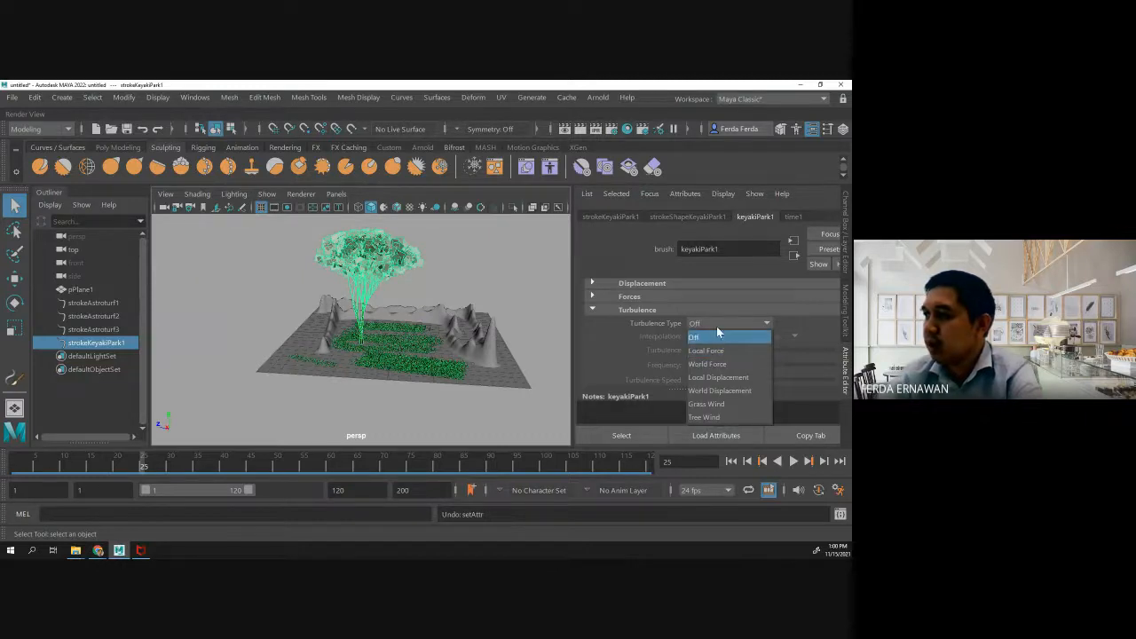
left_click(708, 416)
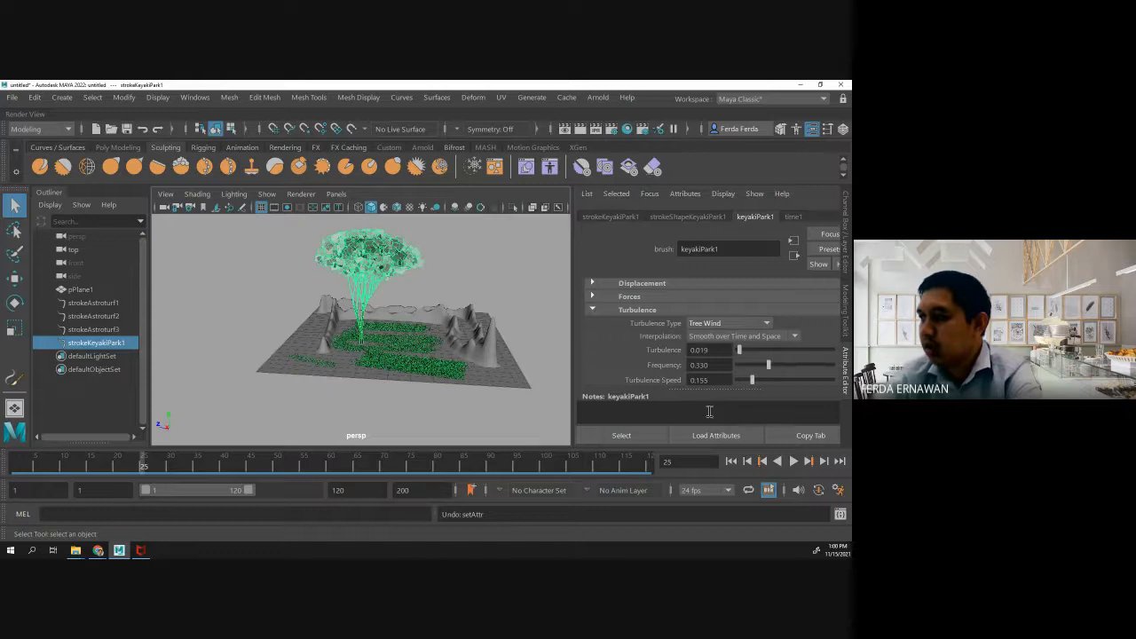
left_click(748, 350)
left_click_drag(752, 349, 744, 347)
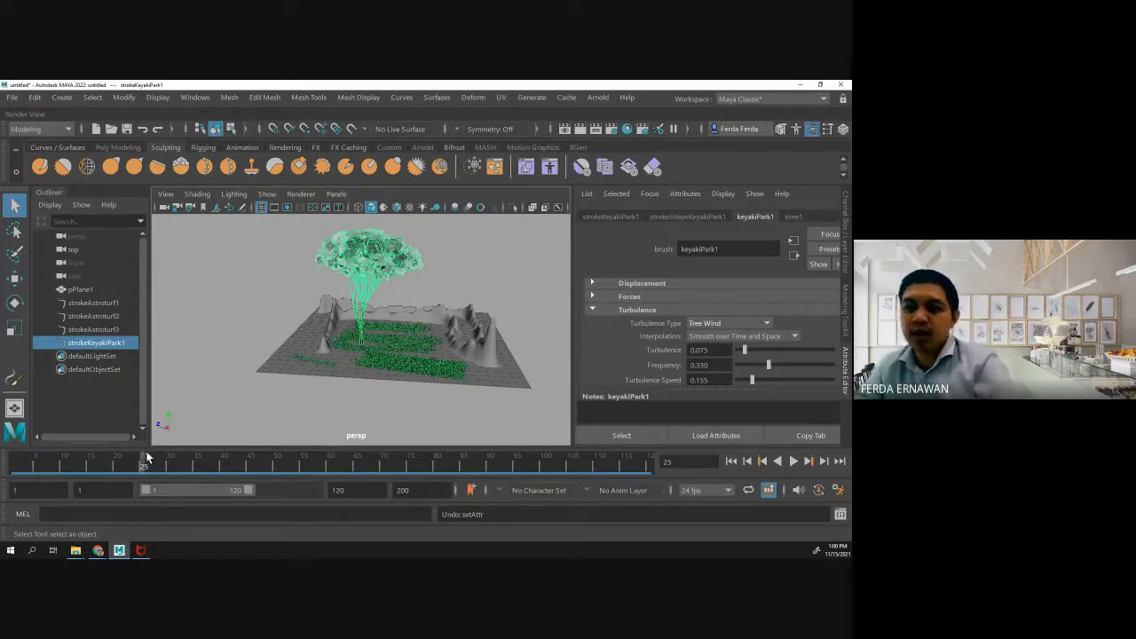
left_click(191, 99)
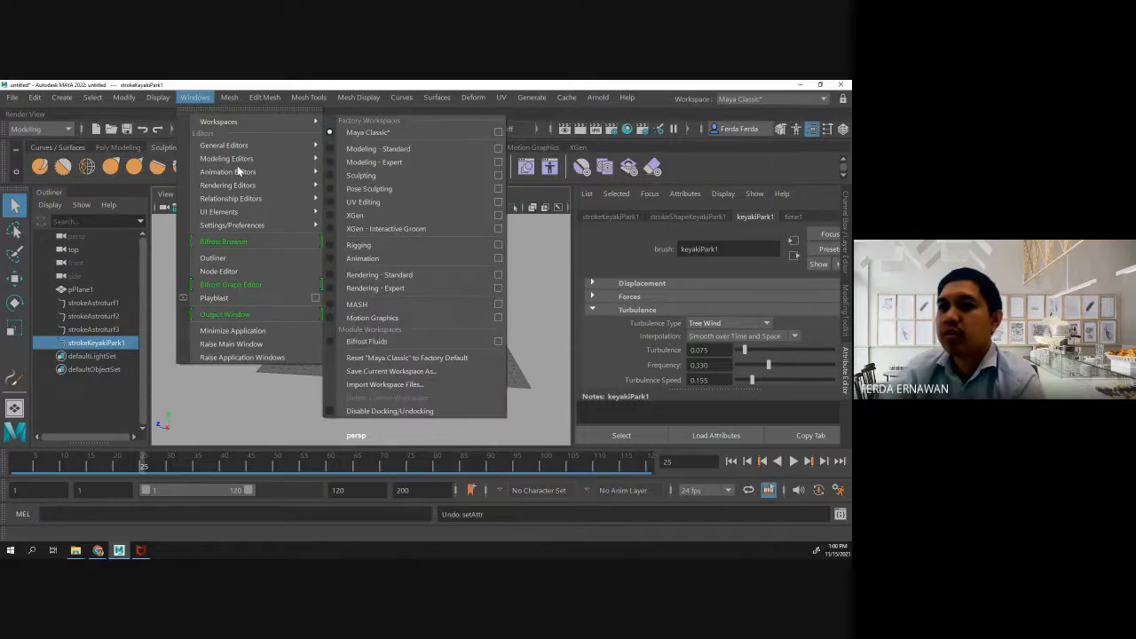
mouse_move(239, 172)
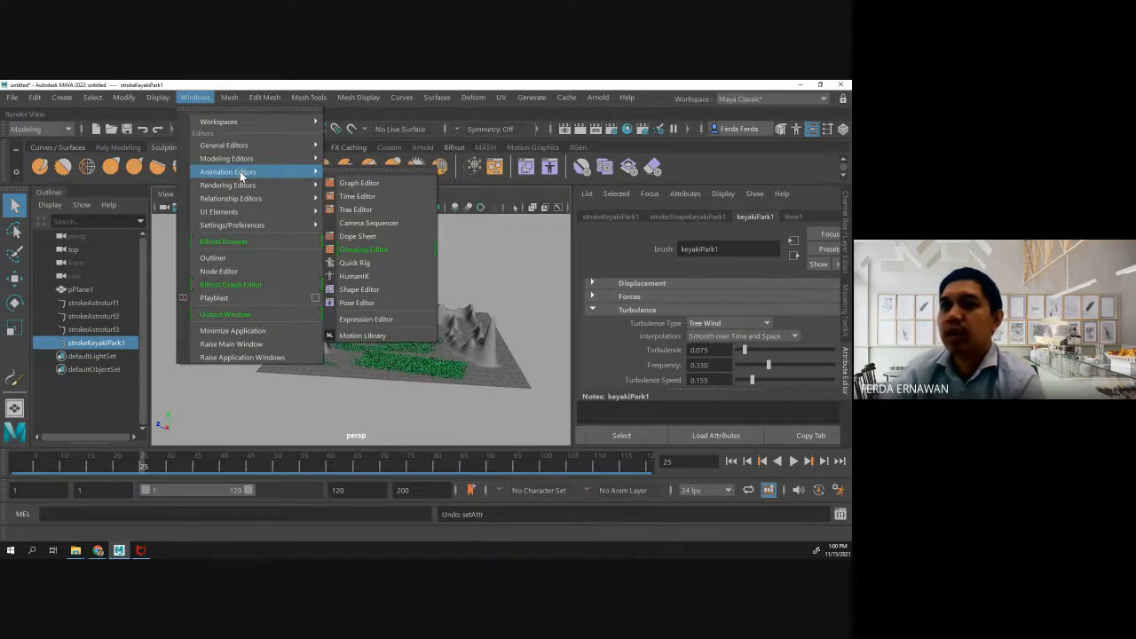
left_click(203, 99)
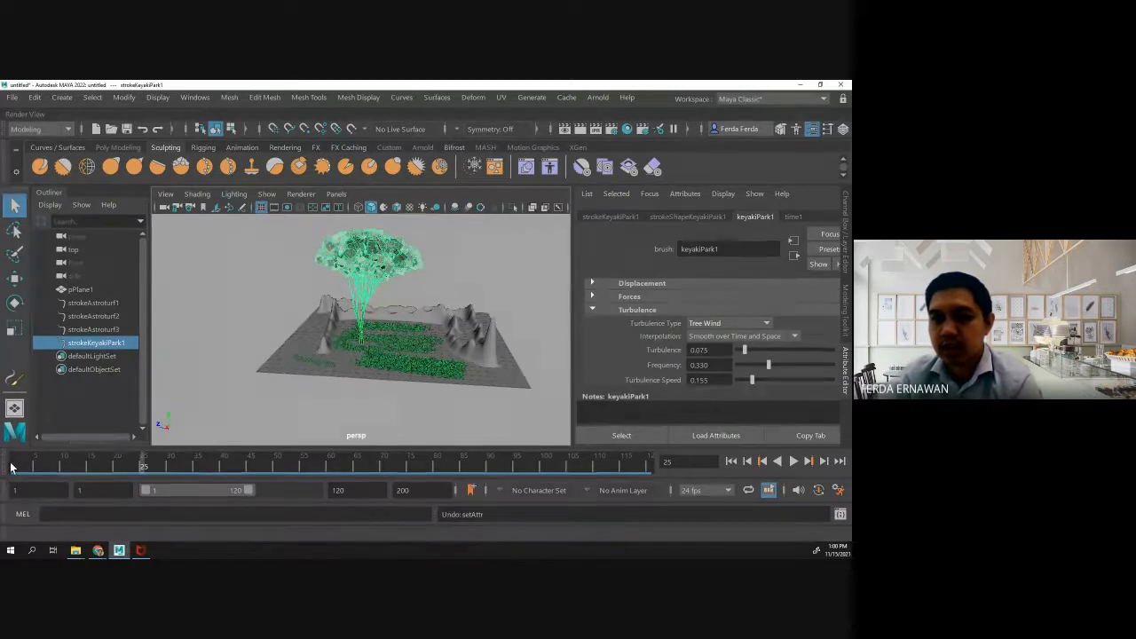
- At frame 1, set the keyakiPark1 brush's Turbulence to about 0.056 and set a key on it
left_click(14, 469)
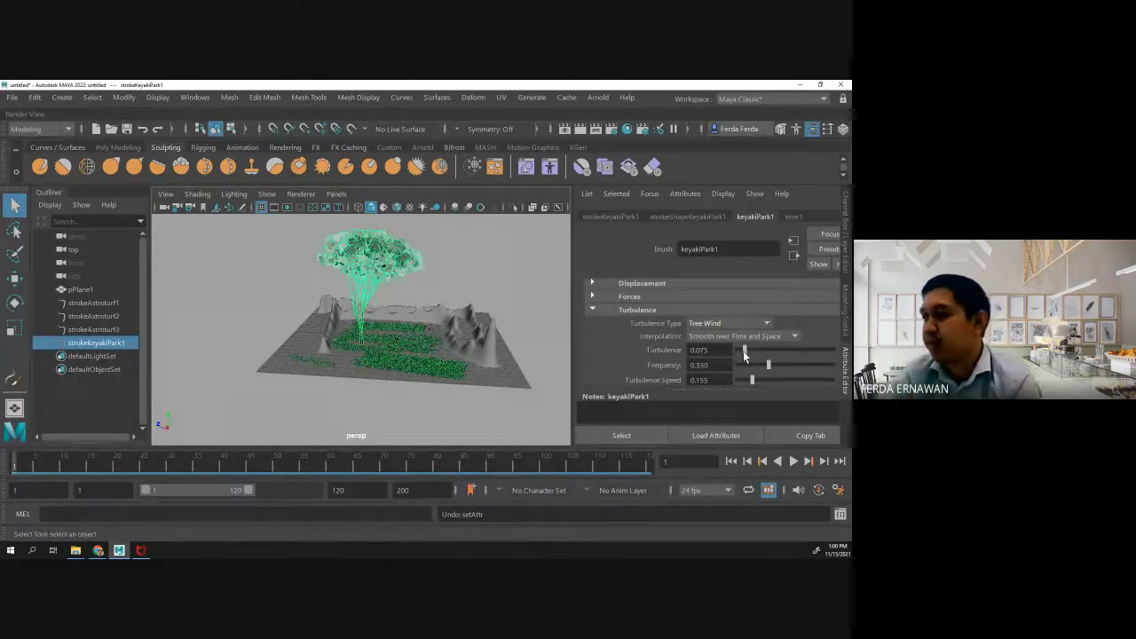
left_click_drag(745, 354, 742, 353)
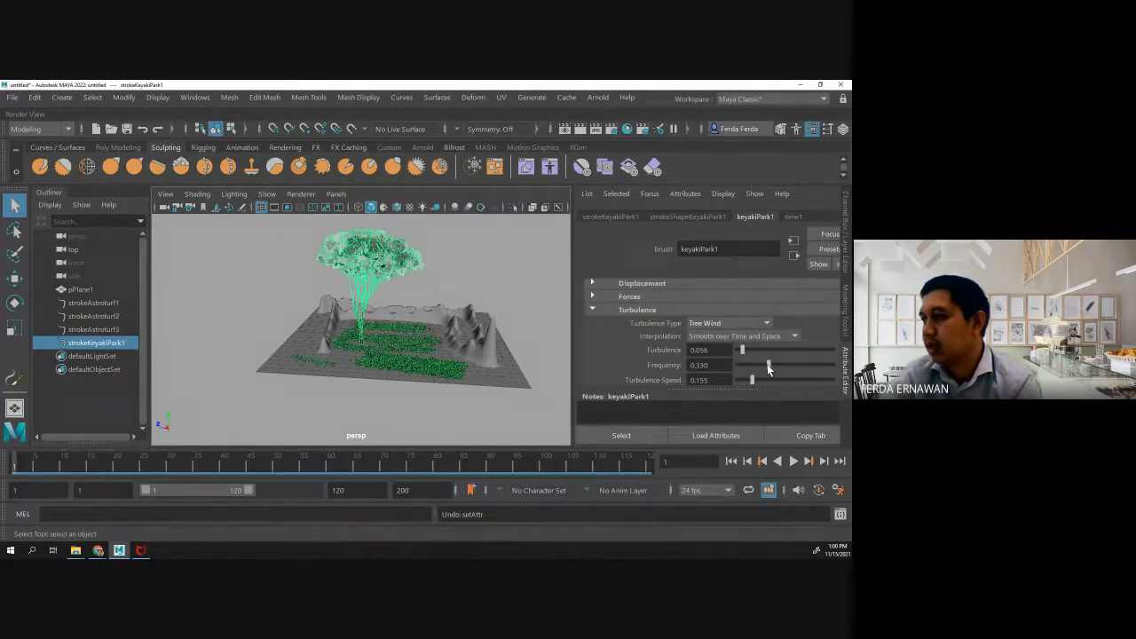
right_click(655, 349)
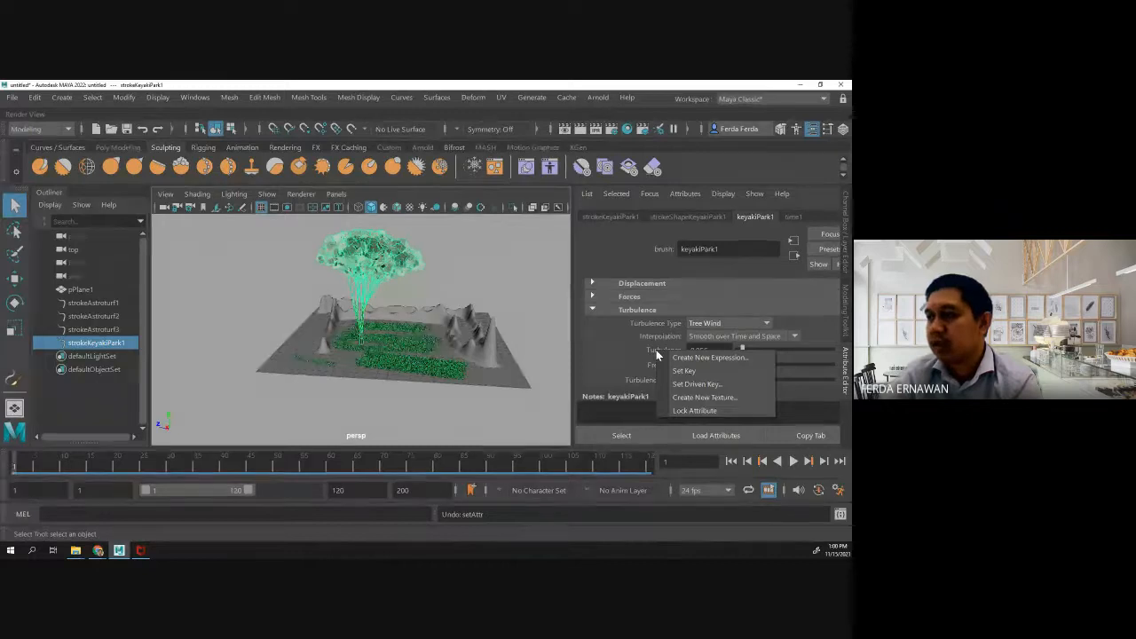
left_click(682, 372)
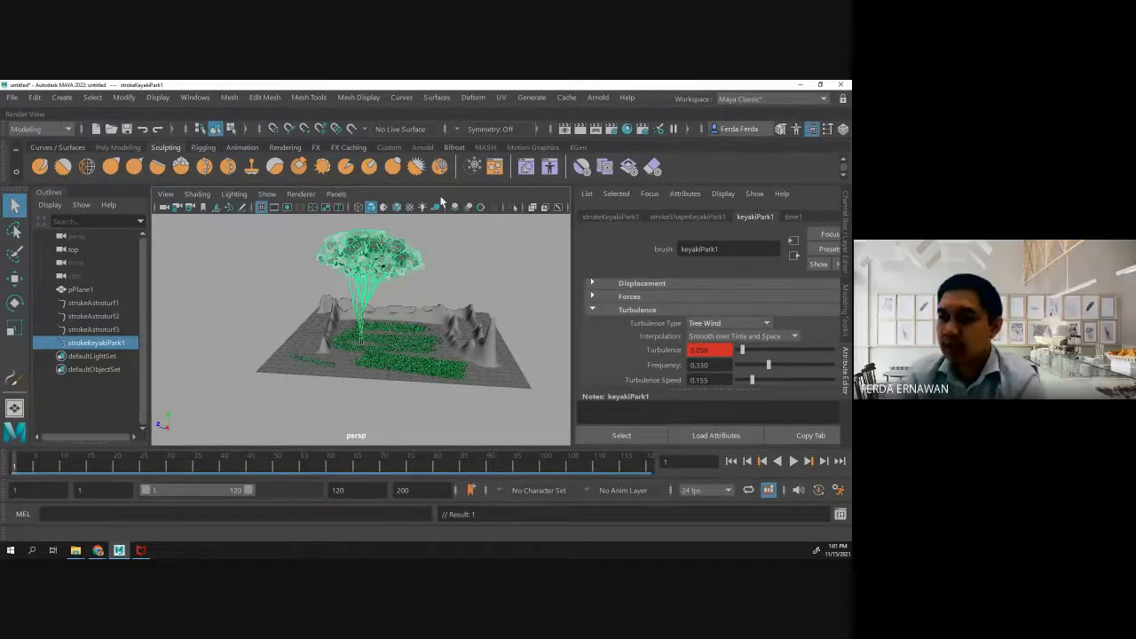
- At frame 64, set Turbulence to about 0.286, Frequency to 0.225 and Turbulence Speed to 0.052, key the Turbulence and play the animation
left_click(168, 463)
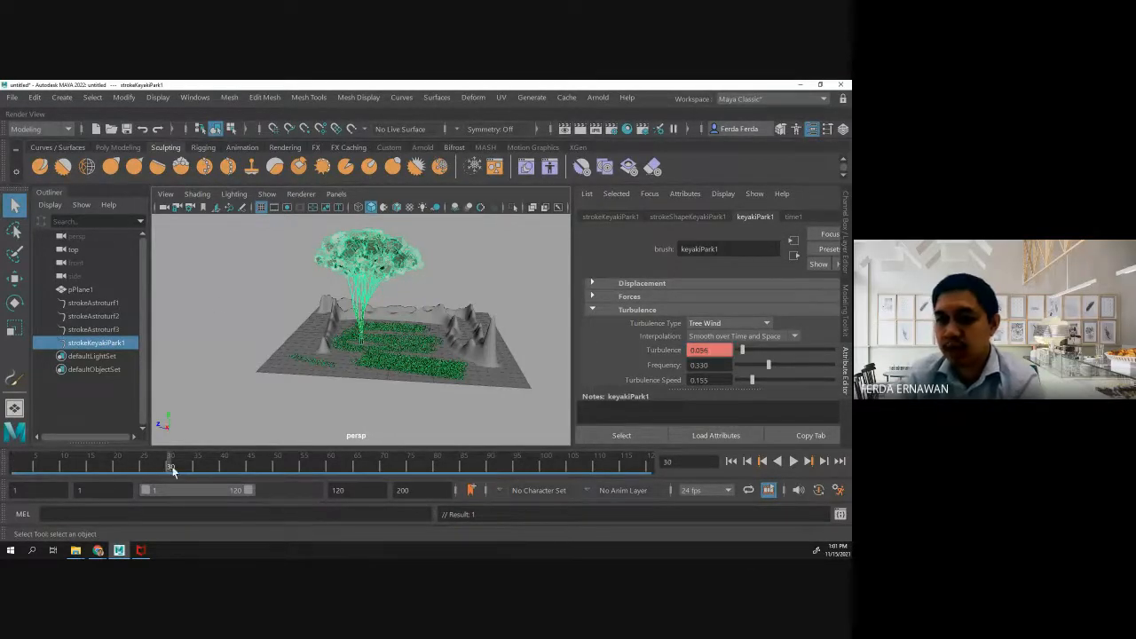
left_click(278, 466)
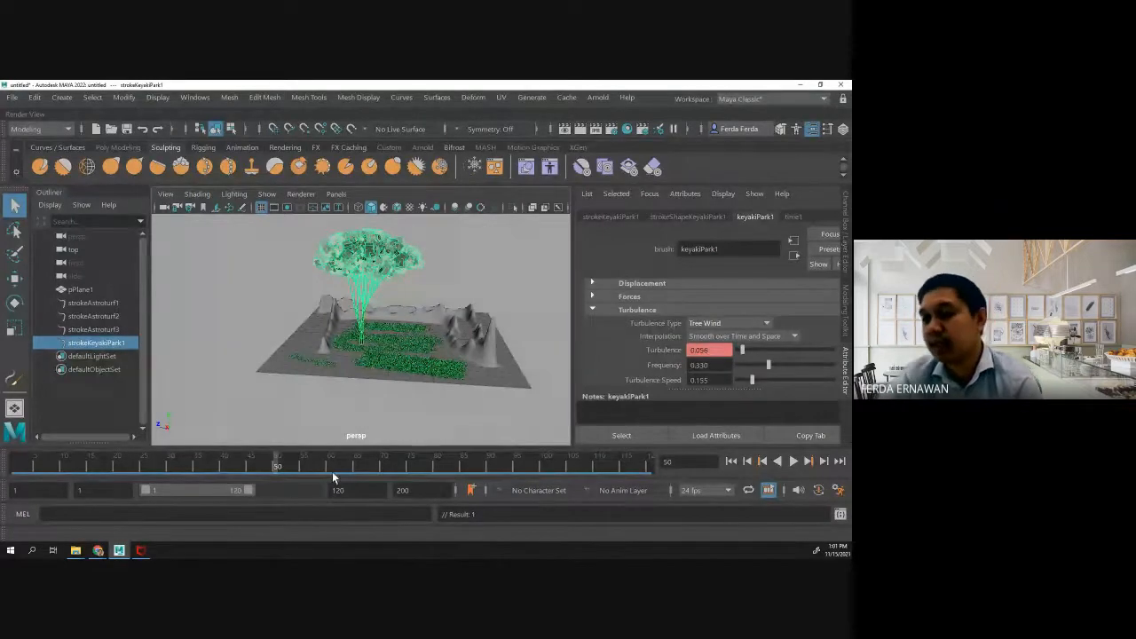
left_click(351, 462)
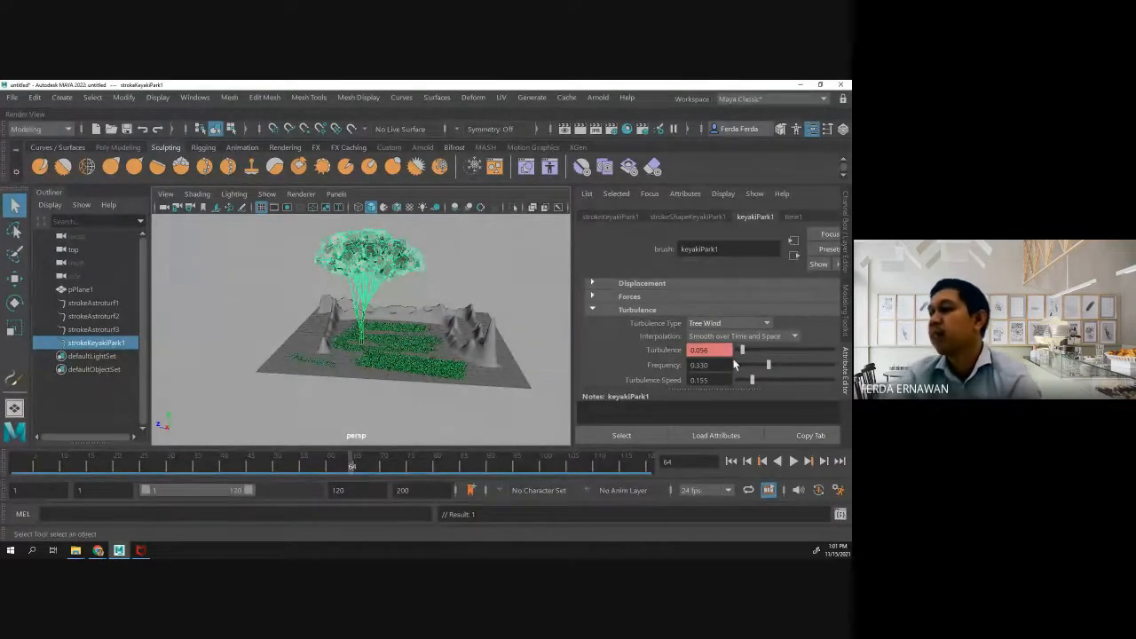
mouse_move(743, 354)
left_mouse_down()
mouse_move(799, 353)
mouse_move(760, 353)
mouse_move(765, 389)
mouse_move(743, 387)
left_mouse_up()
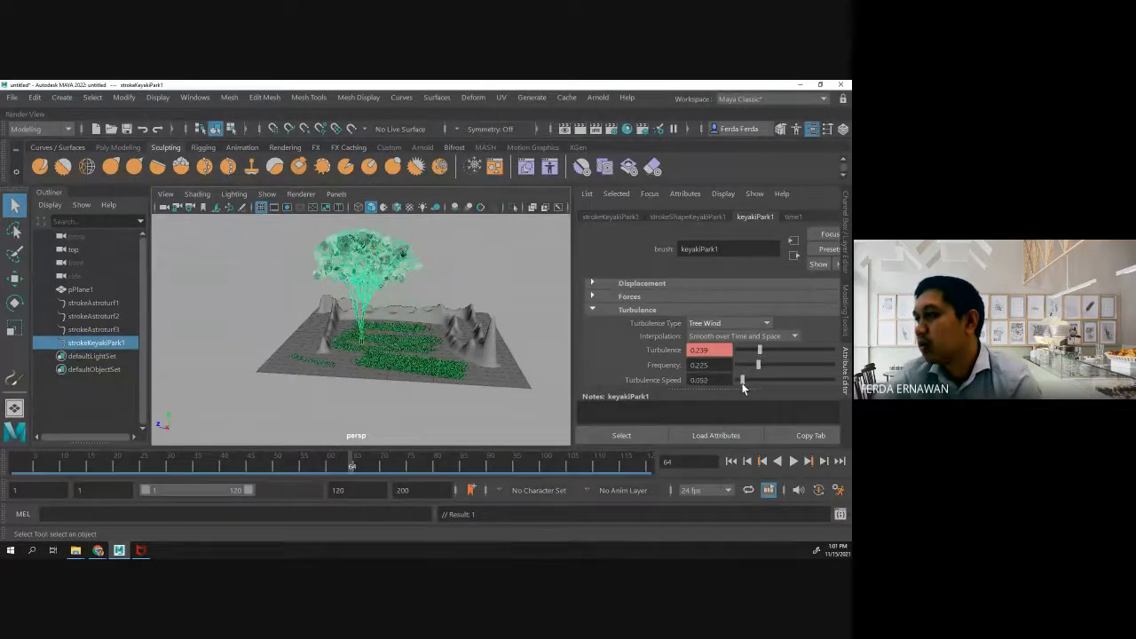
mouse_move(759, 351)
left_mouse_down()
mouse_move(776, 349)
mouse_move(765, 353)
left_mouse_up()
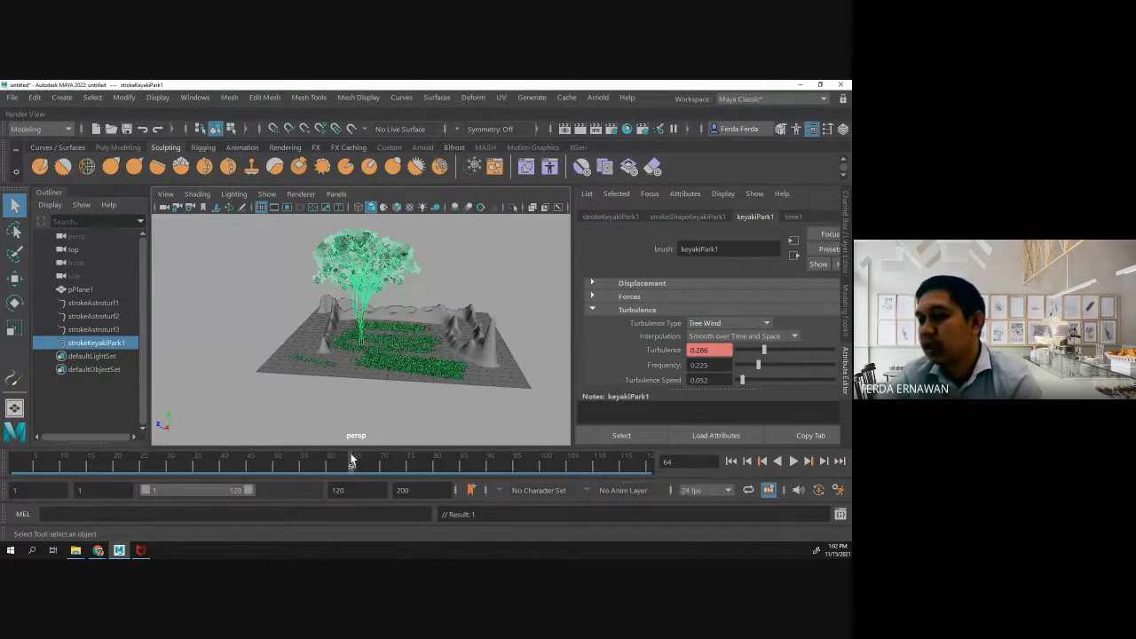
right_click(673, 350)
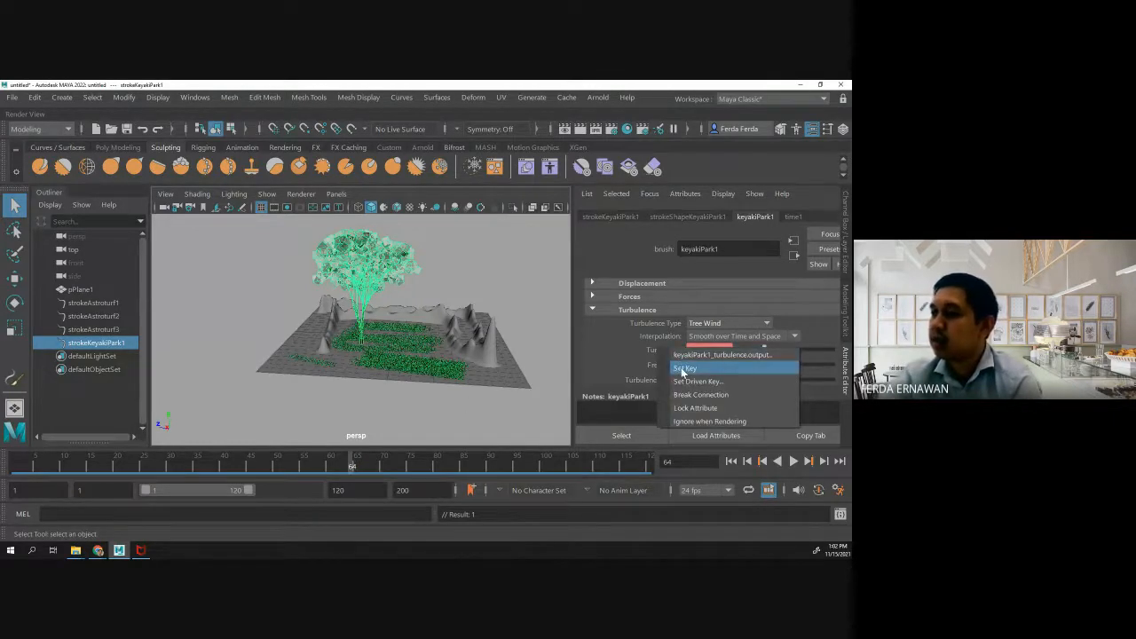
left_click(684, 368)
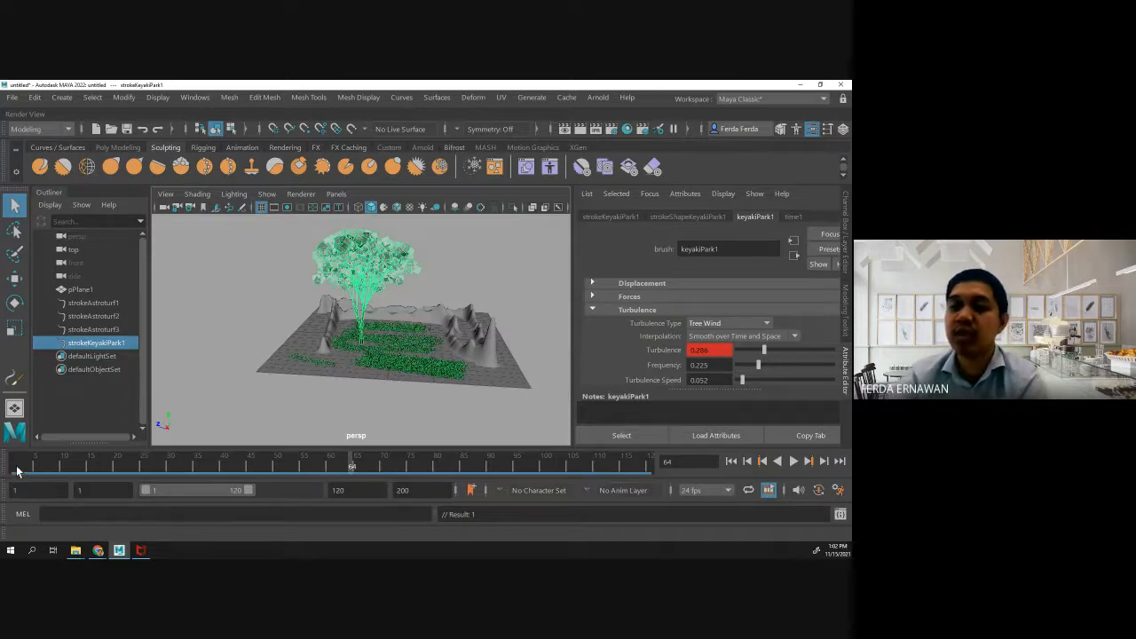
left_click(794, 461)
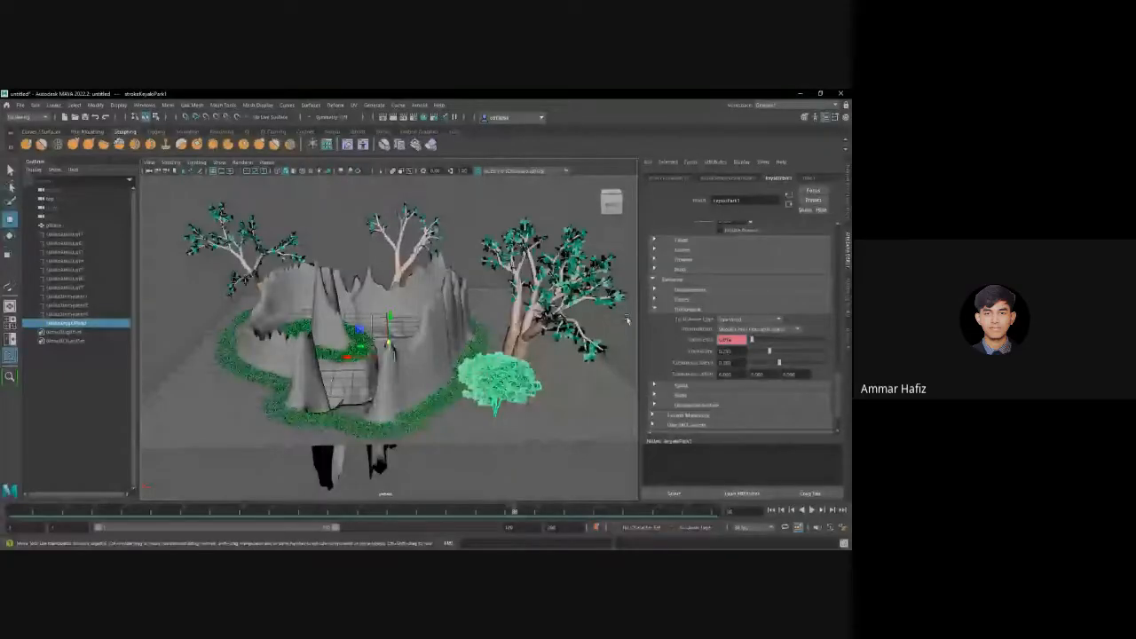
- In the student's shared terrain scene, go to frame 1, raise the keyakiPark1 brush's Turbulence and slightly lower its Frequency
left_click_drag(600, 388, 580, 399, "alt")
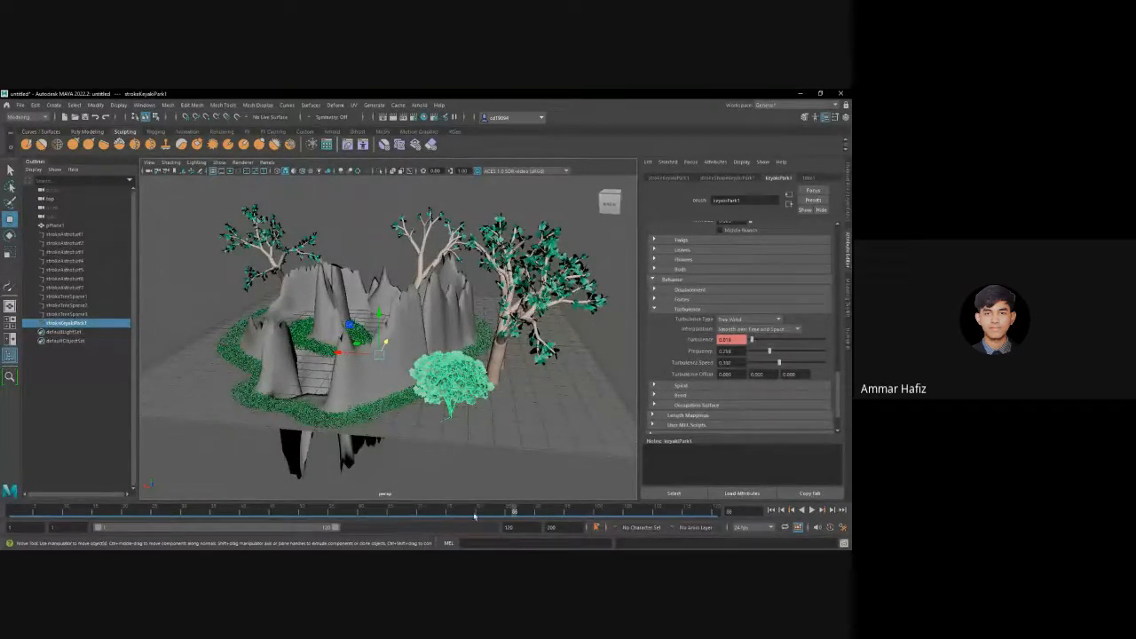
left_click(394, 511)
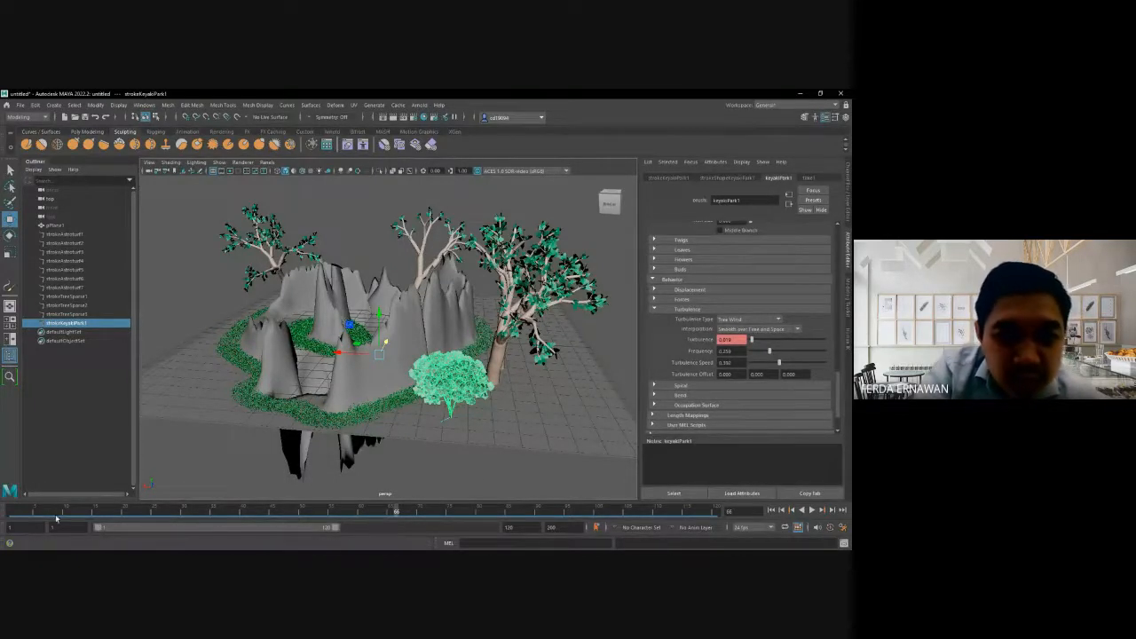
left_click(13, 513)
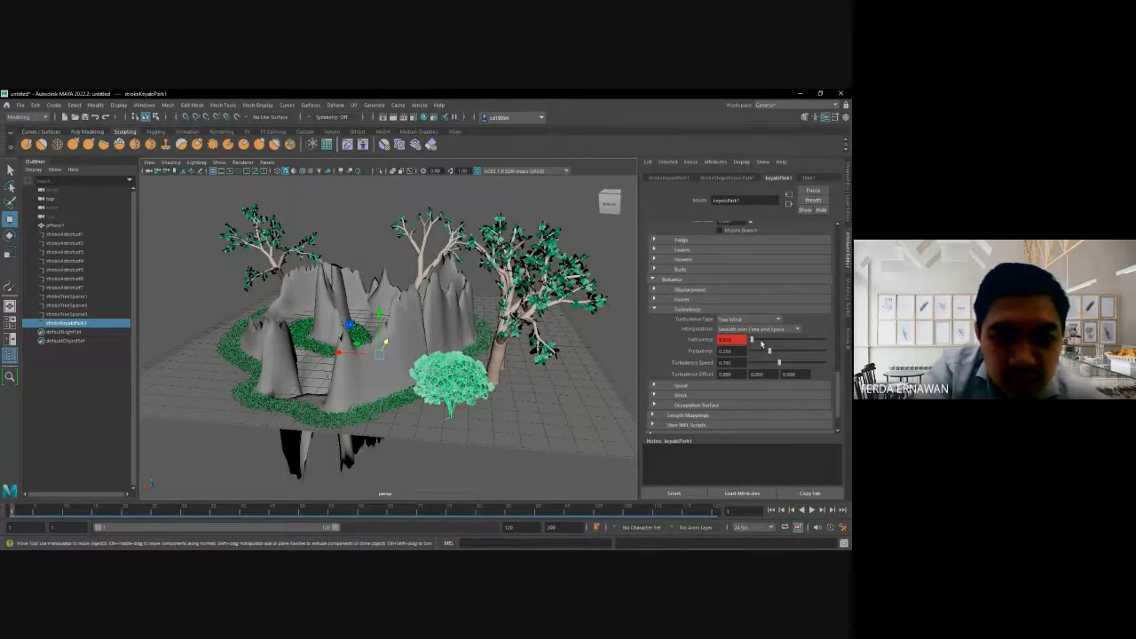
left_click_drag(753, 340, 780, 342)
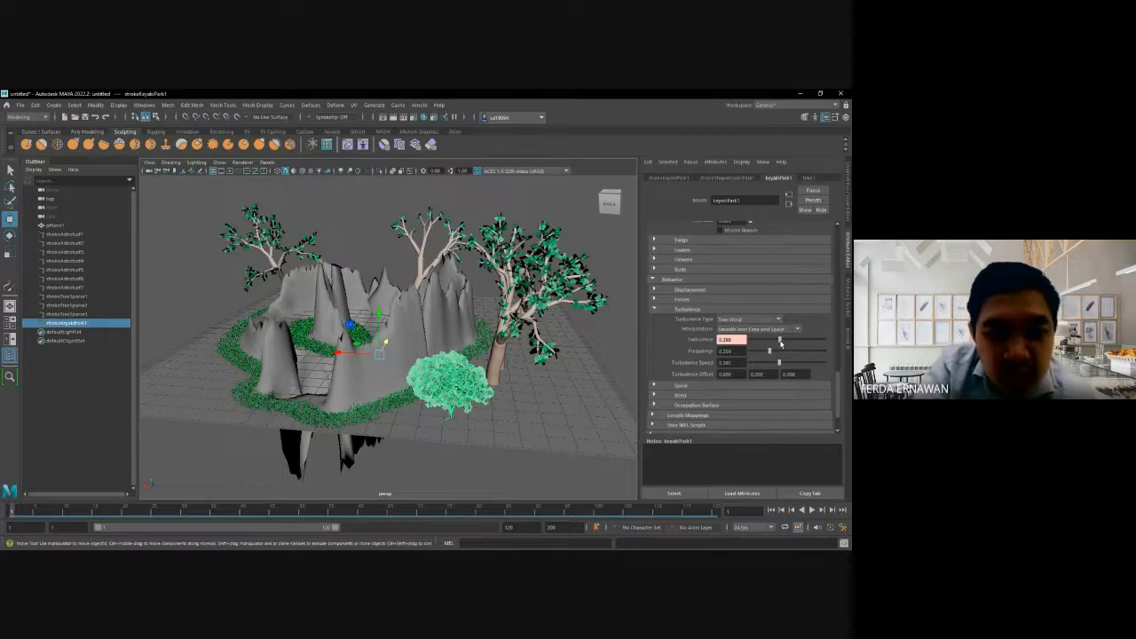
left_click_drag(487, 425, 511, 408, "alt")
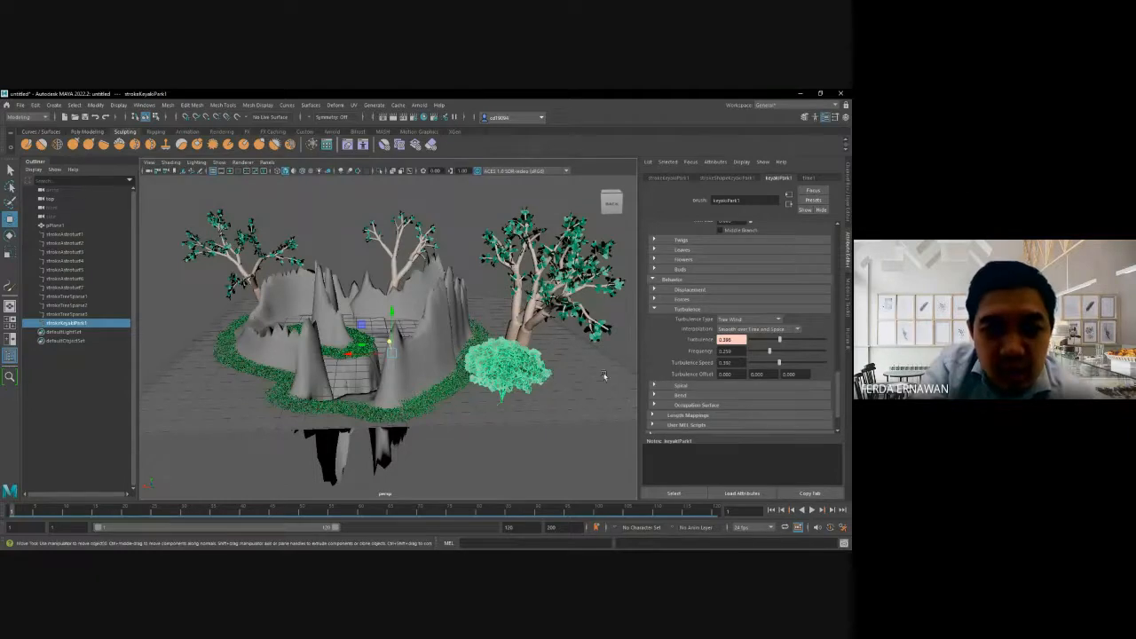
left_click_drag(769, 353, 767, 352)
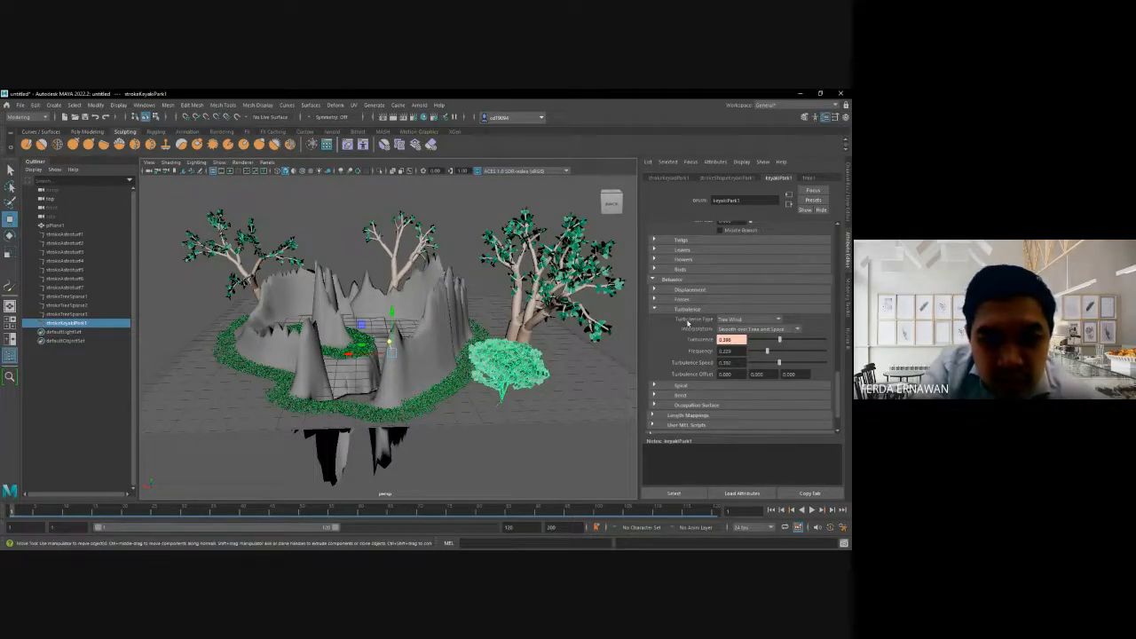
left_click(690, 309)
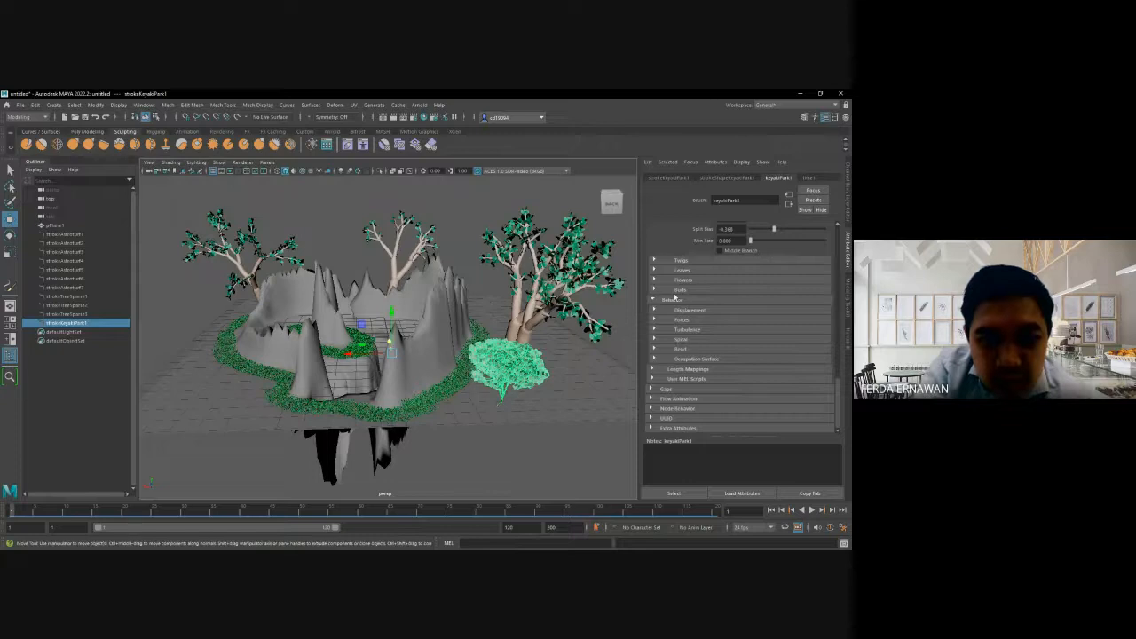
left_click(686, 329)
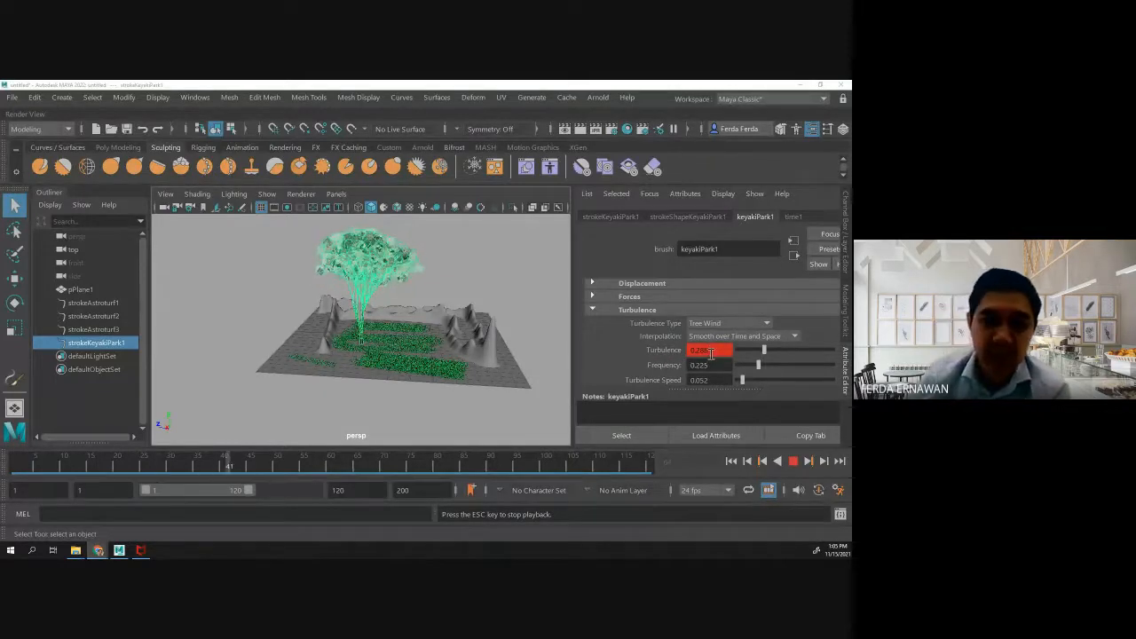
- Stop the playback in the instructor's scene, return to frame 1 and review the keying options for the tree brush's Turbulence
right_click(663, 353)
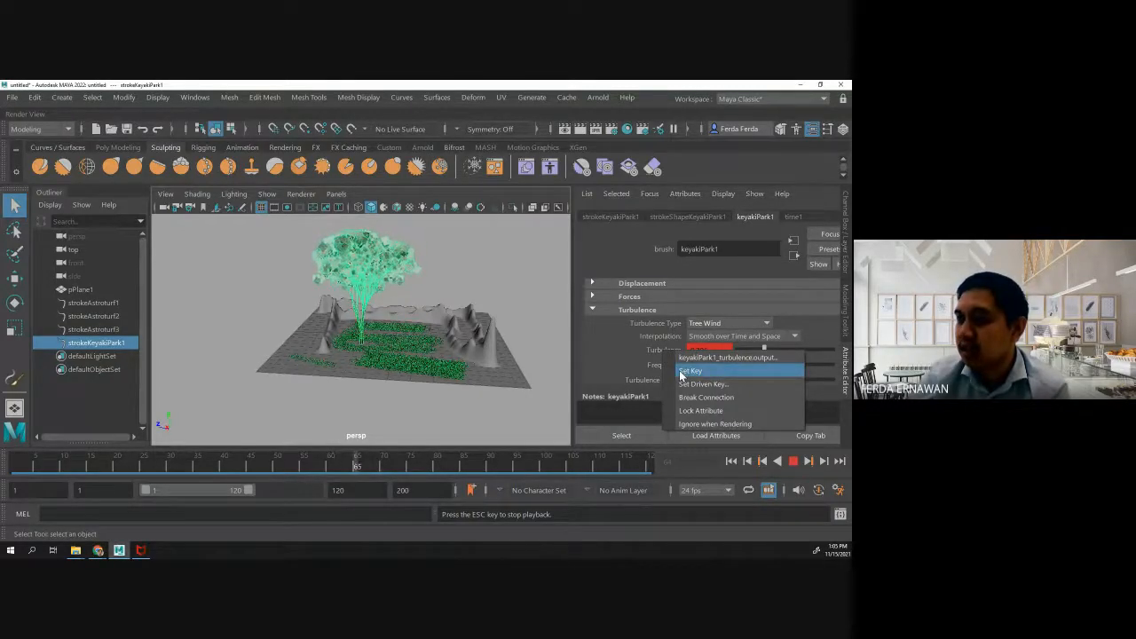
left_click(655, 353)
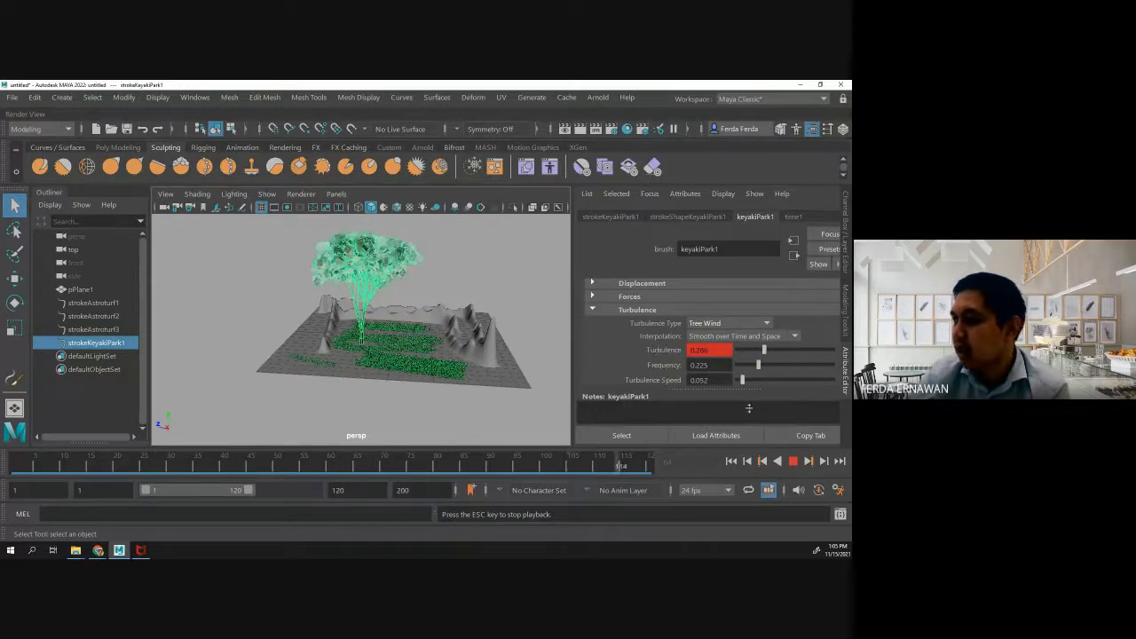
left_click(795, 462)
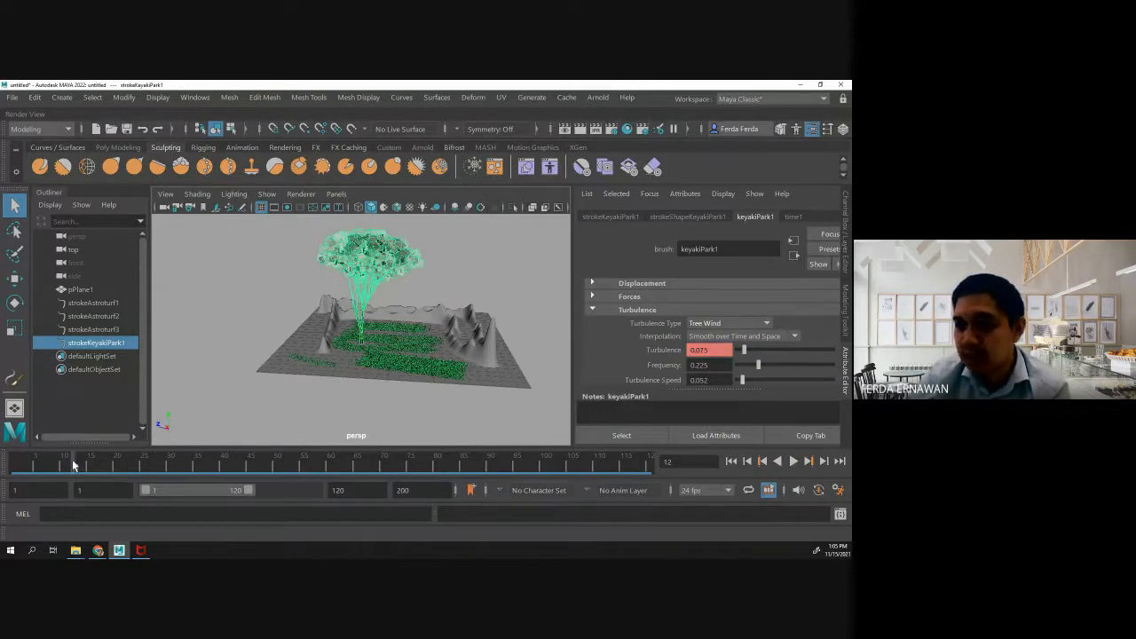
left_click_drag(74, 465, 10, 465)
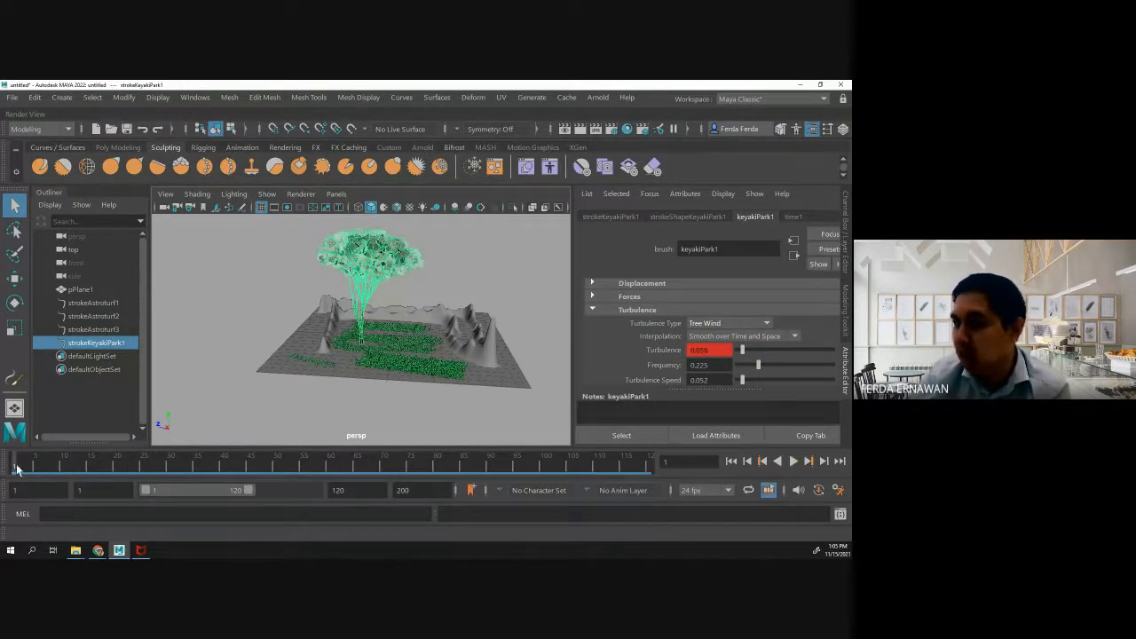
right_click(659, 353)
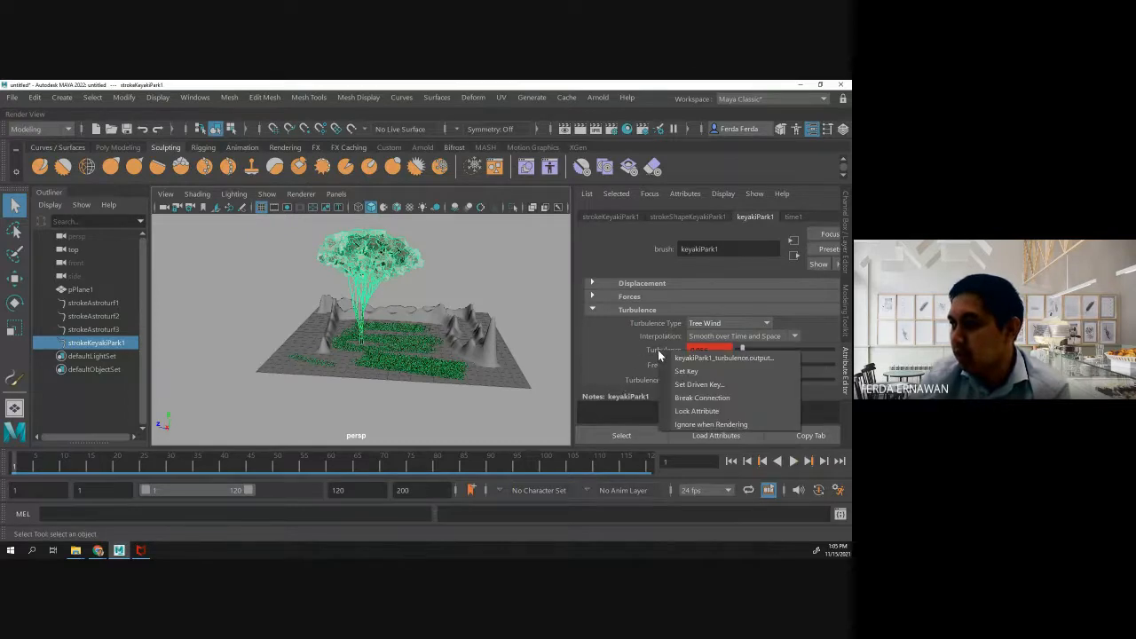
right_click(650, 348)
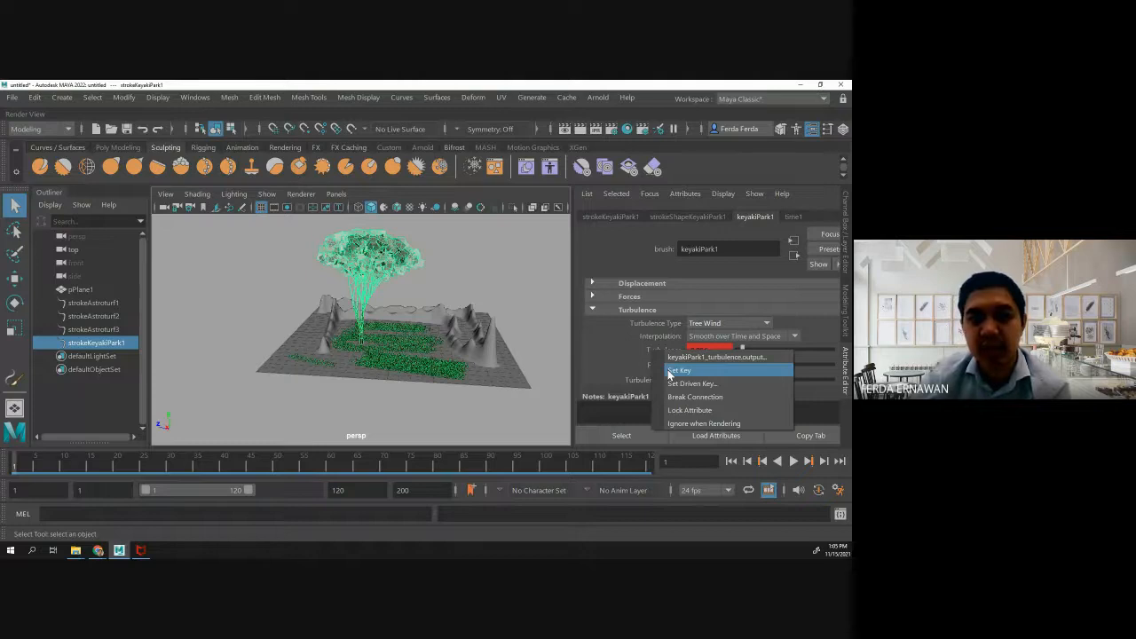
left_click(631, 346)
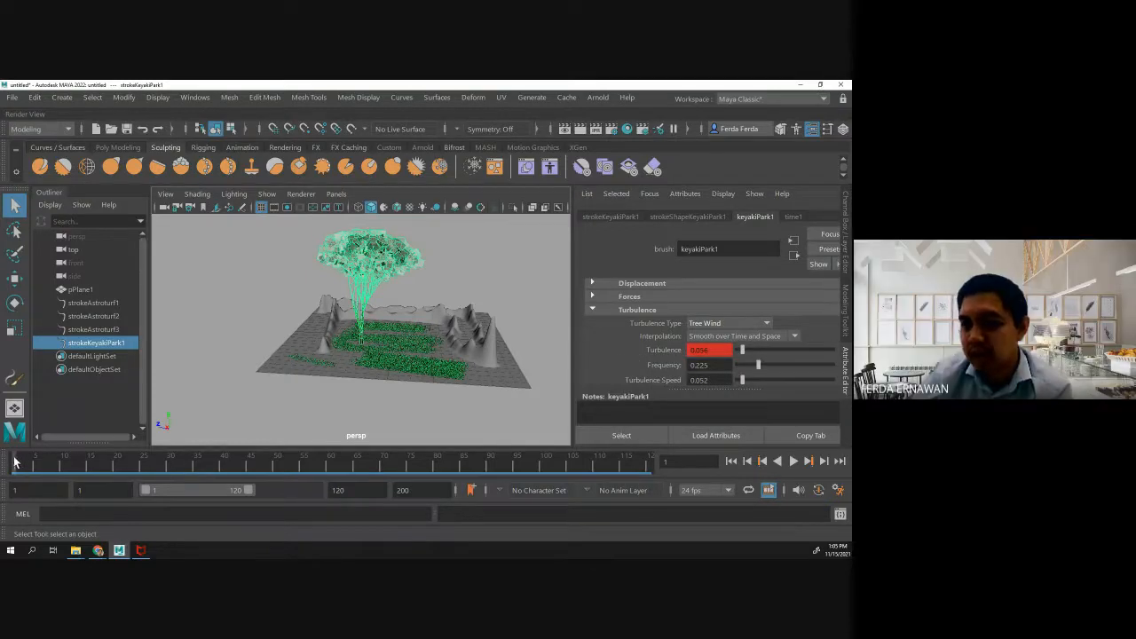
key("alt+v")
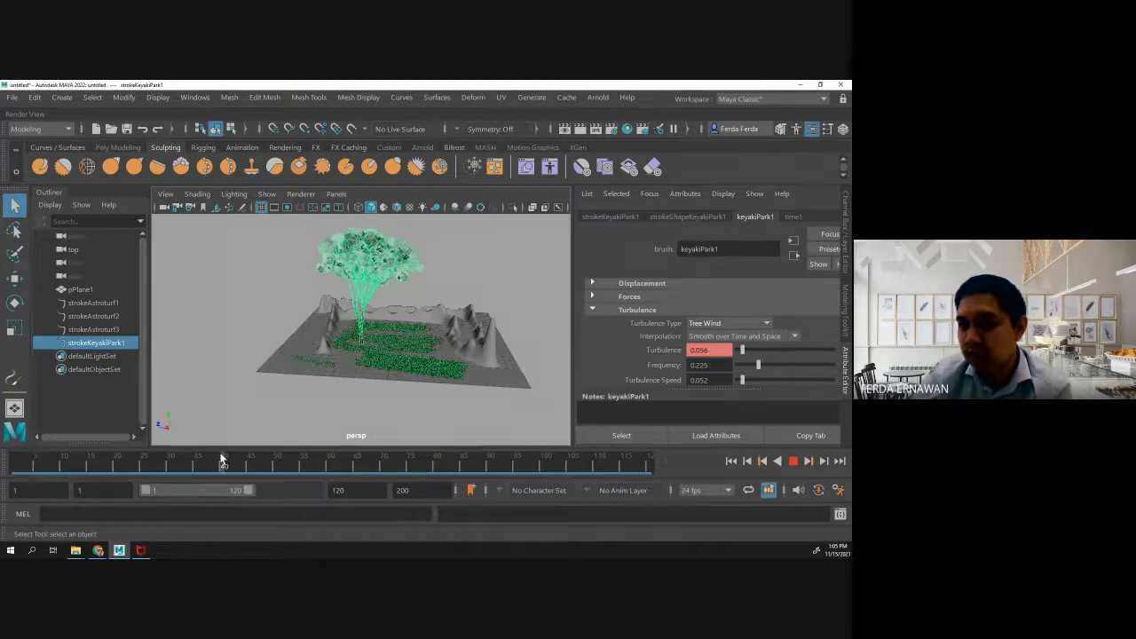
right_click(218, 457)
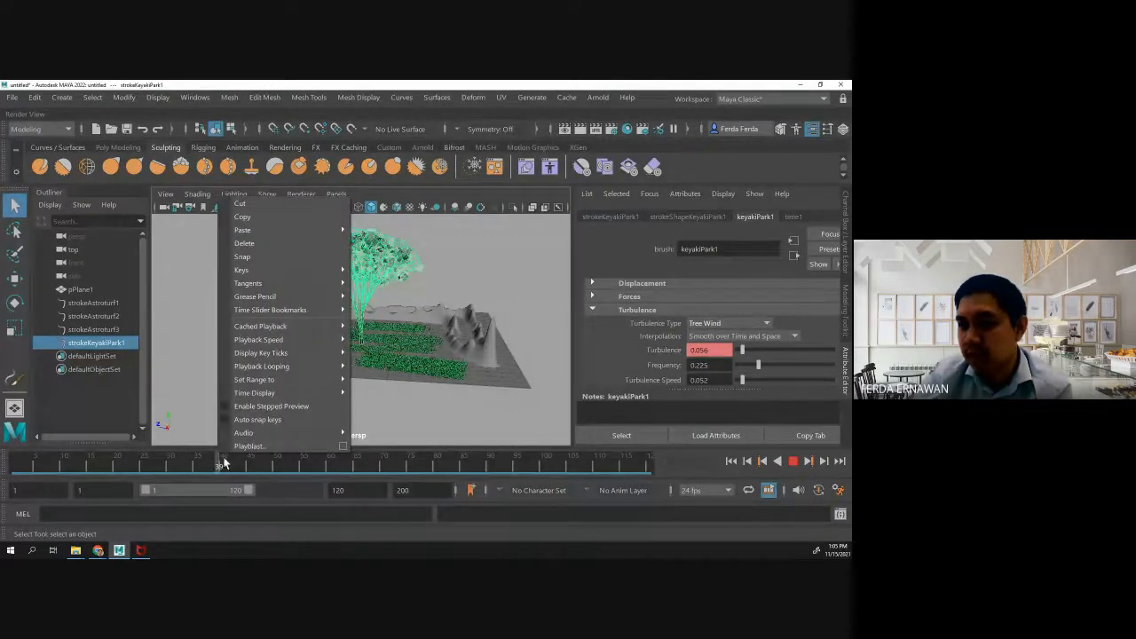
left_click(225, 458)
- At frame 50, set the tree brush's Turbulence to about 0.235, set a key on it and play the animation
left_click_drag(220, 461, 277, 459)
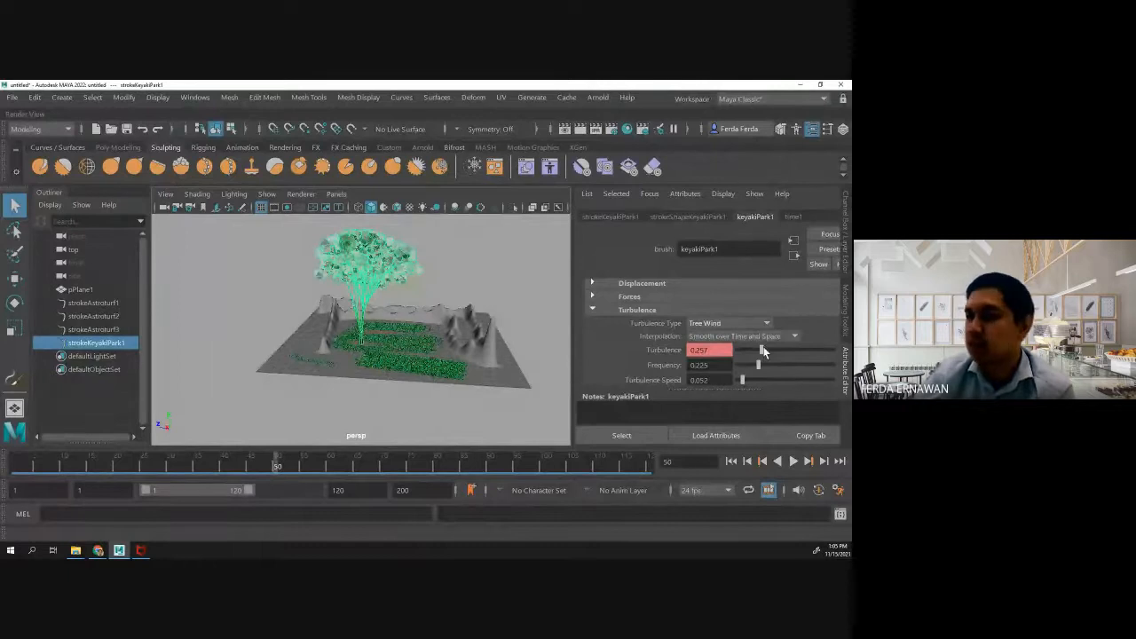
mouse_move(762, 353)
left_mouse_down()
mouse_move(795, 352)
mouse_move(759, 352)
left_mouse_up()
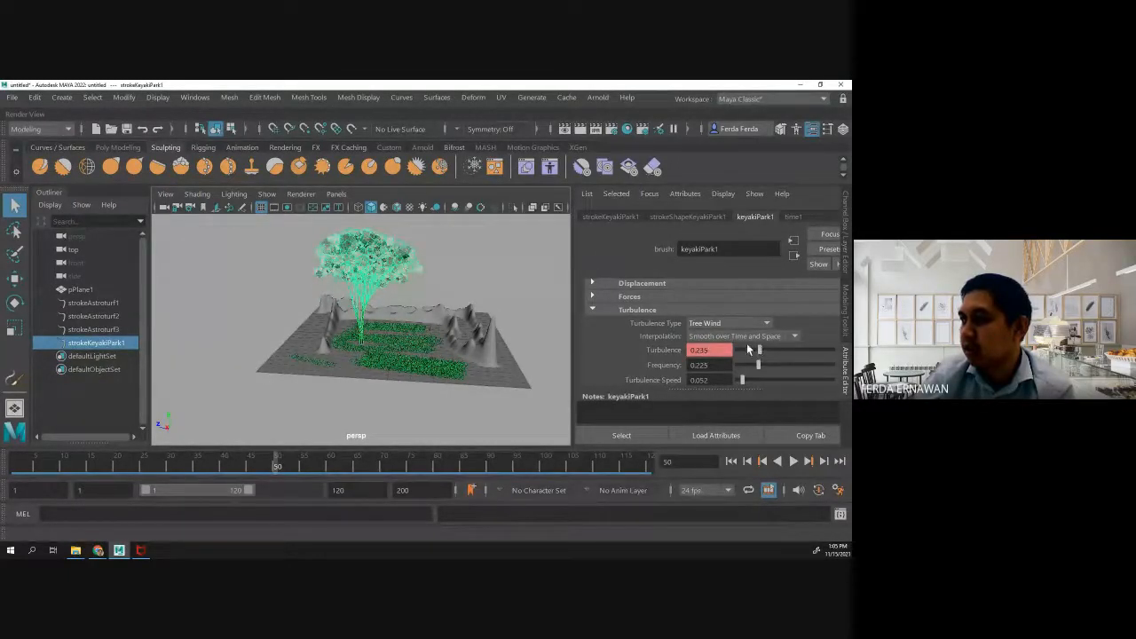
right_click(663, 353)
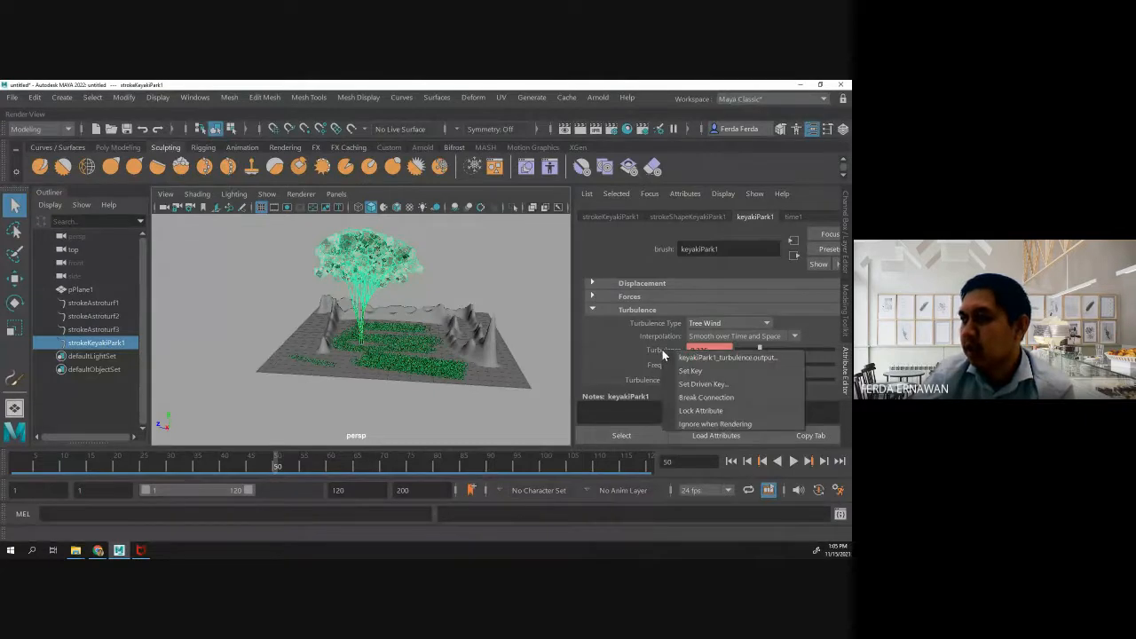
left_click(676, 369)
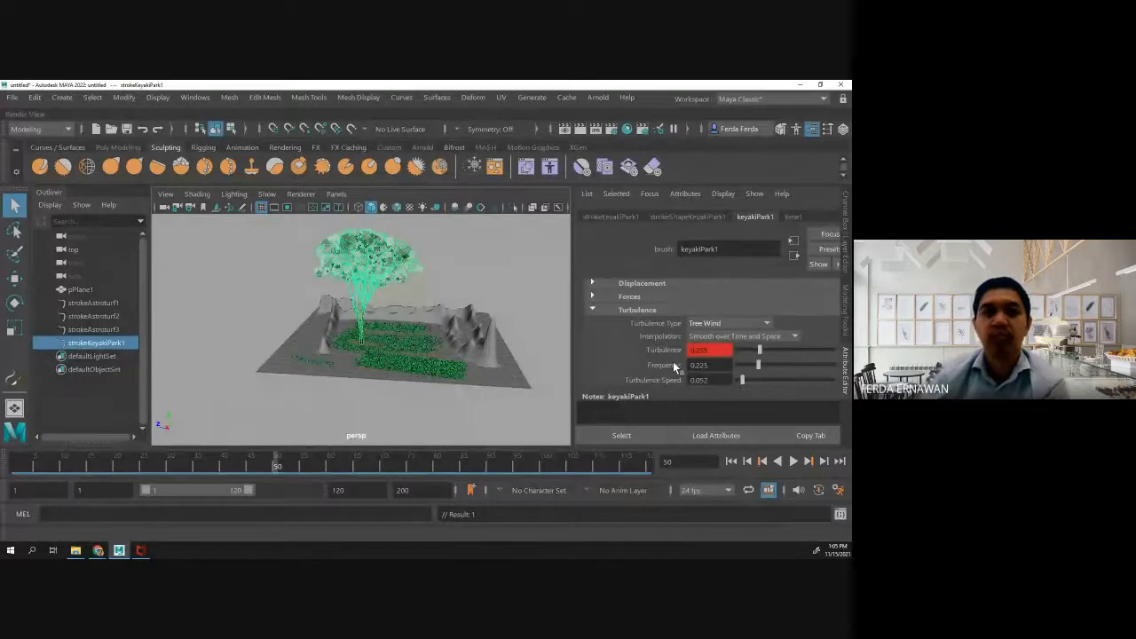
left_click(793, 462)
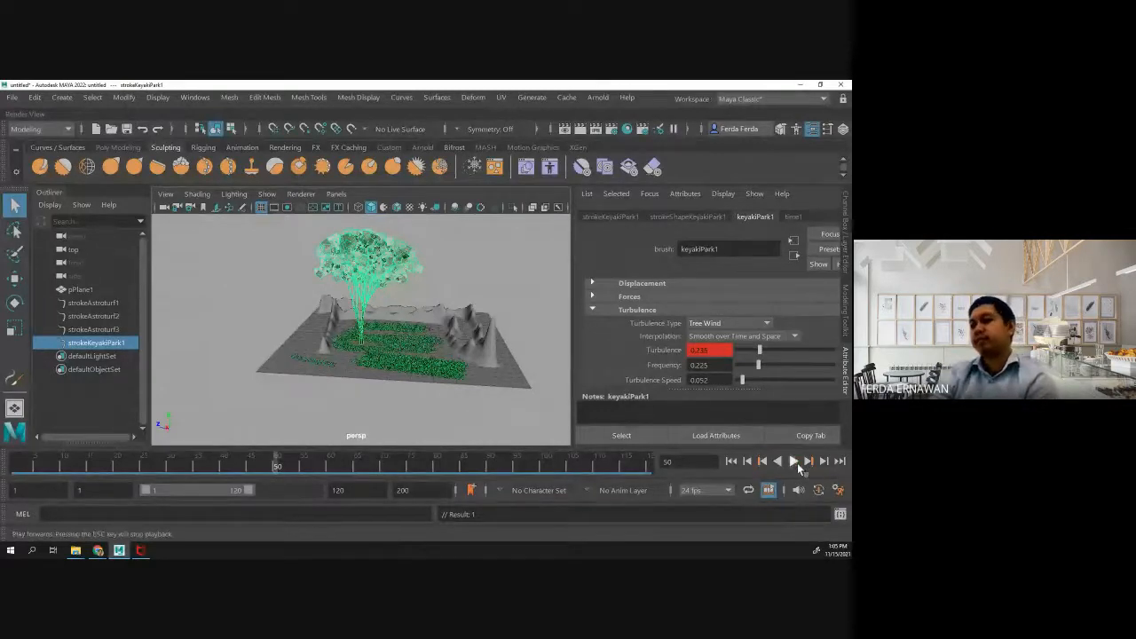
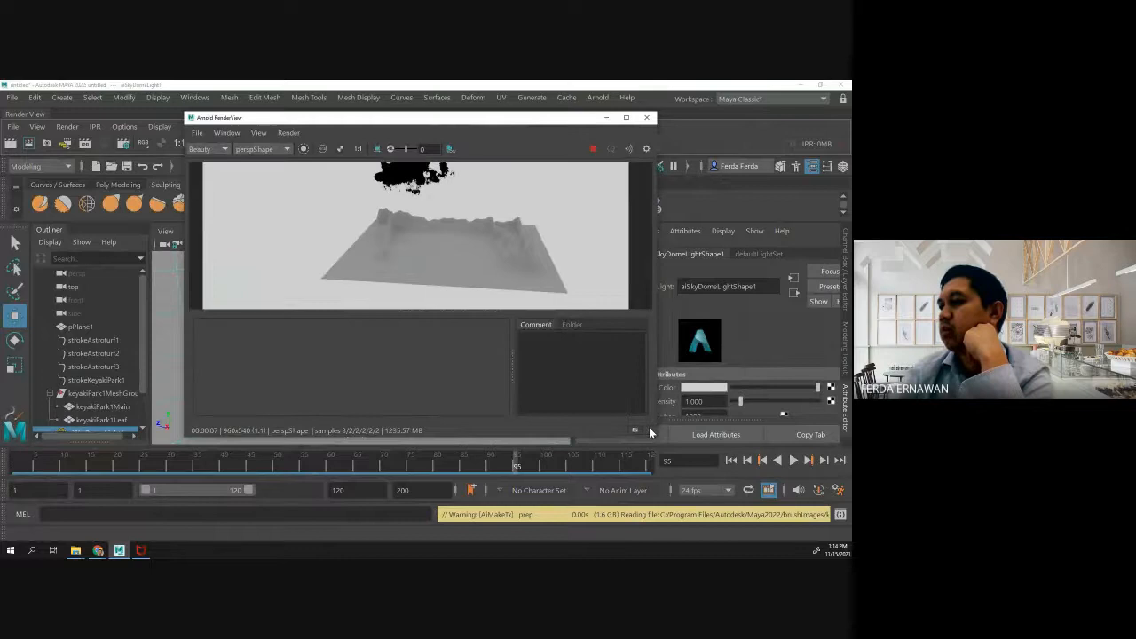
- Enlarge the Arnold RenderView to show the whole terrain render and review its window options
left_click(651, 428)
left_click_drag(655, 437, 811, 513)
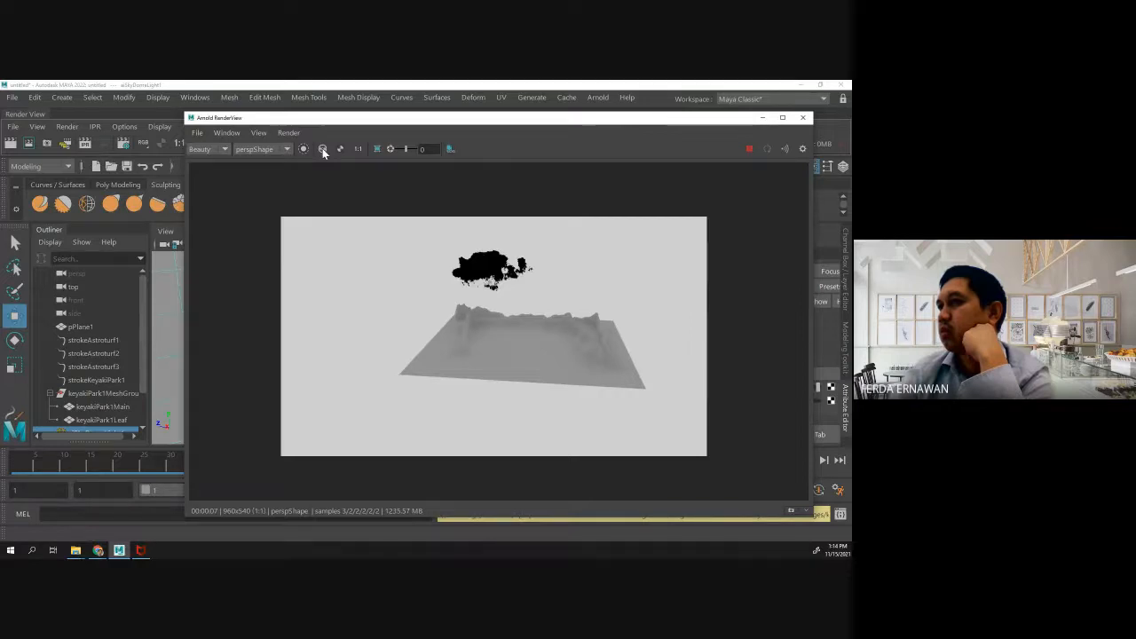
left_click(281, 148)
left_click(283, 148)
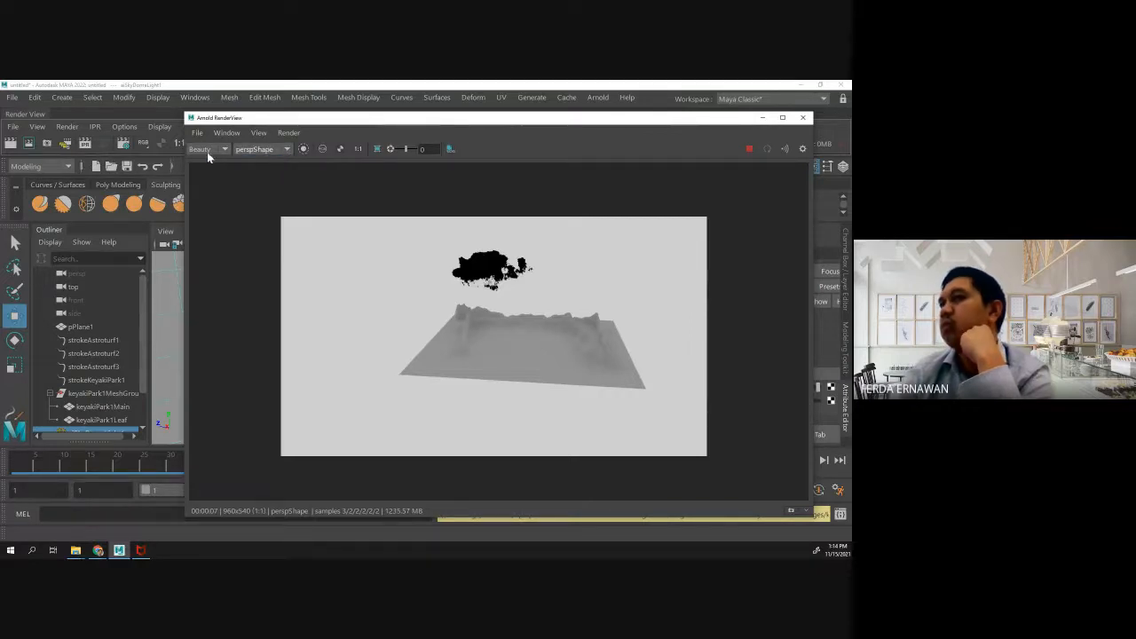
left_click(226, 133)
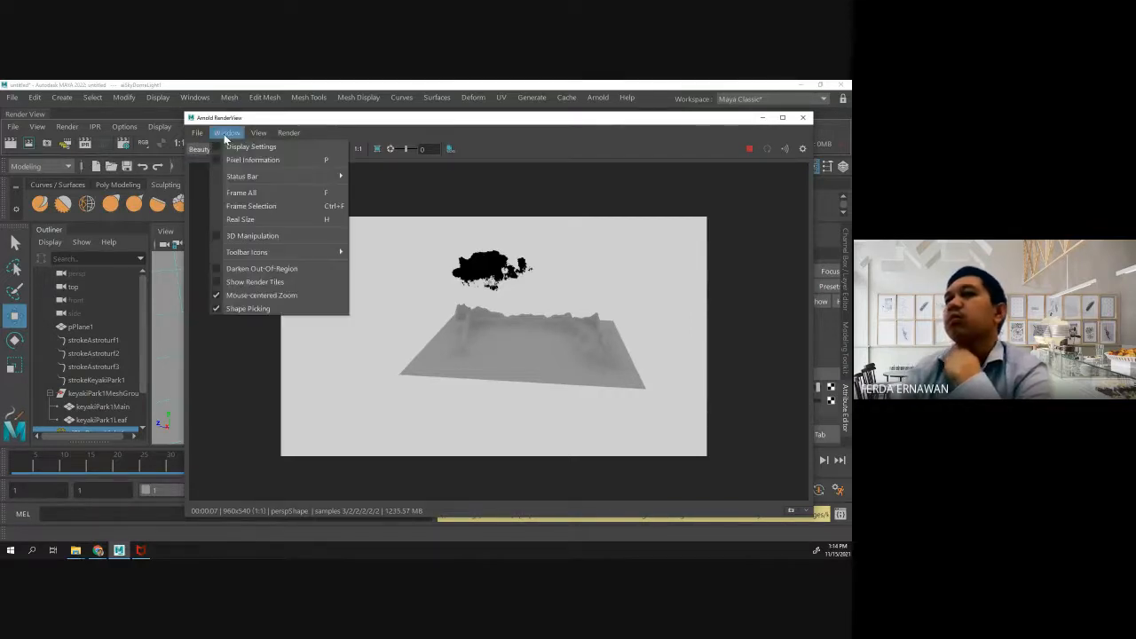
mouse_move(264, 136)
left_click(515, 186)
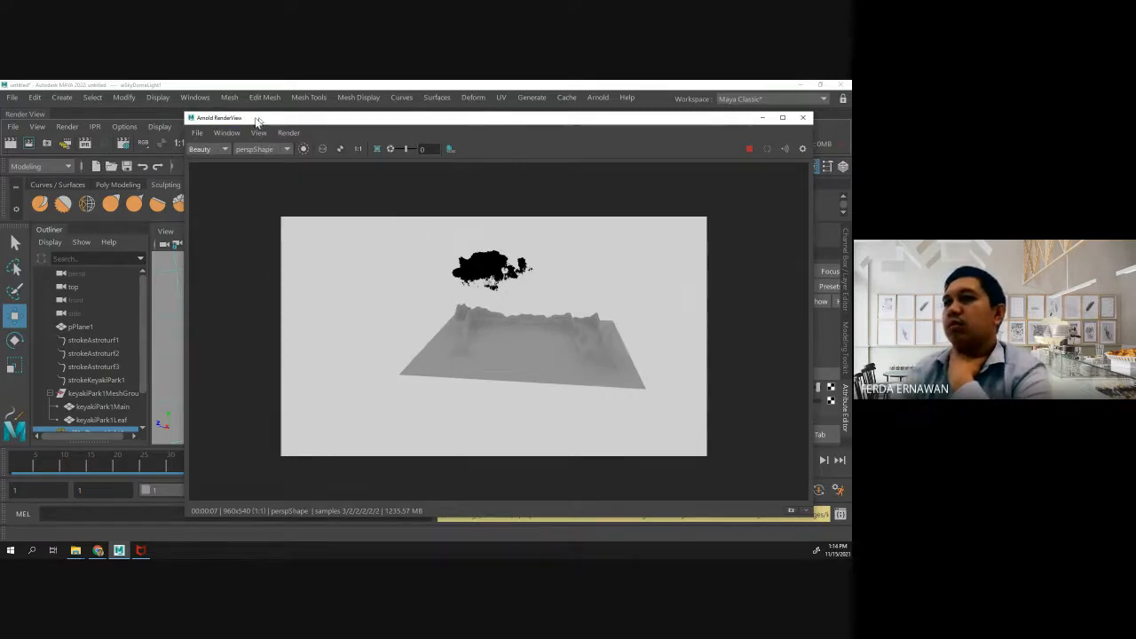
- Dock the Arnold RenderView above the viewport and select the tree's keyakiPark1Main mesh in the scene
left_click_drag(255, 118, 155, 116)
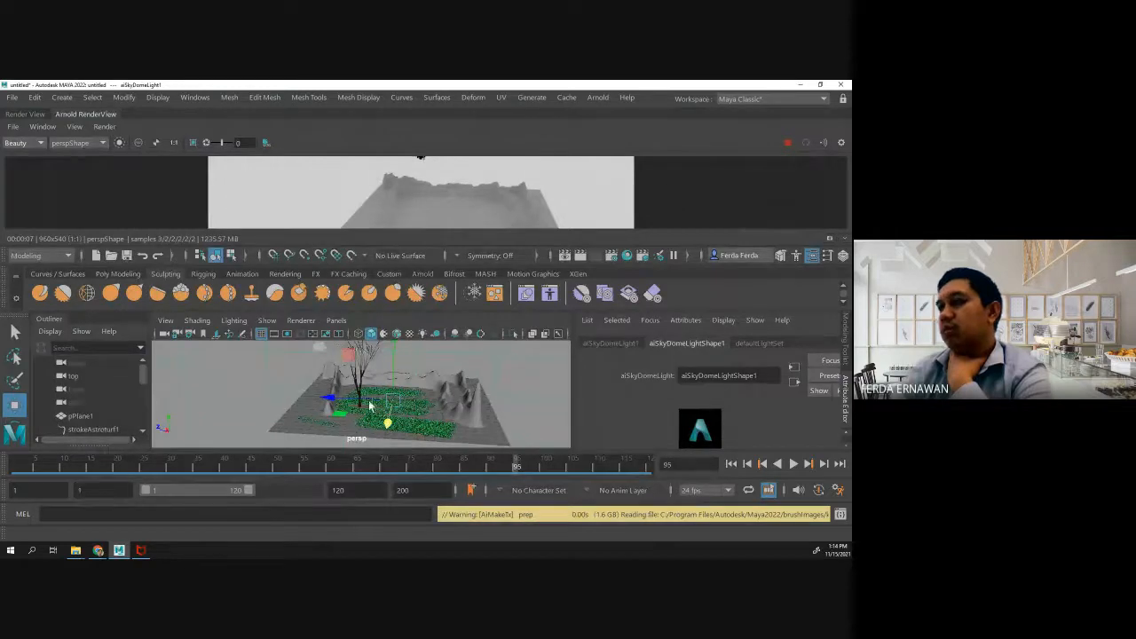
left_click(490, 417)
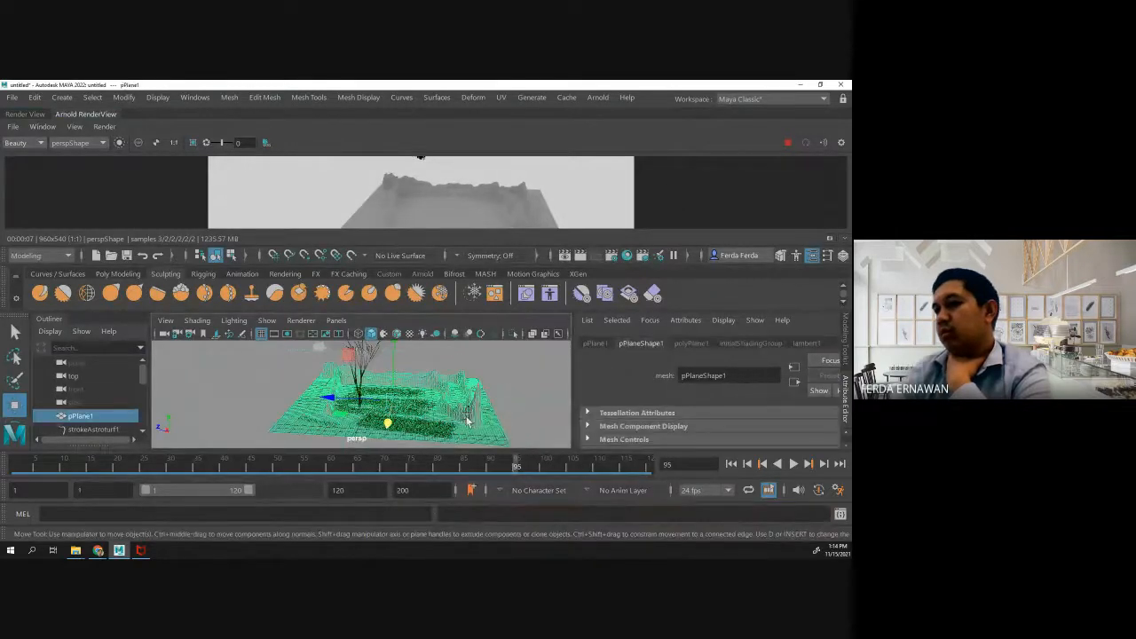
left_click(446, 372)
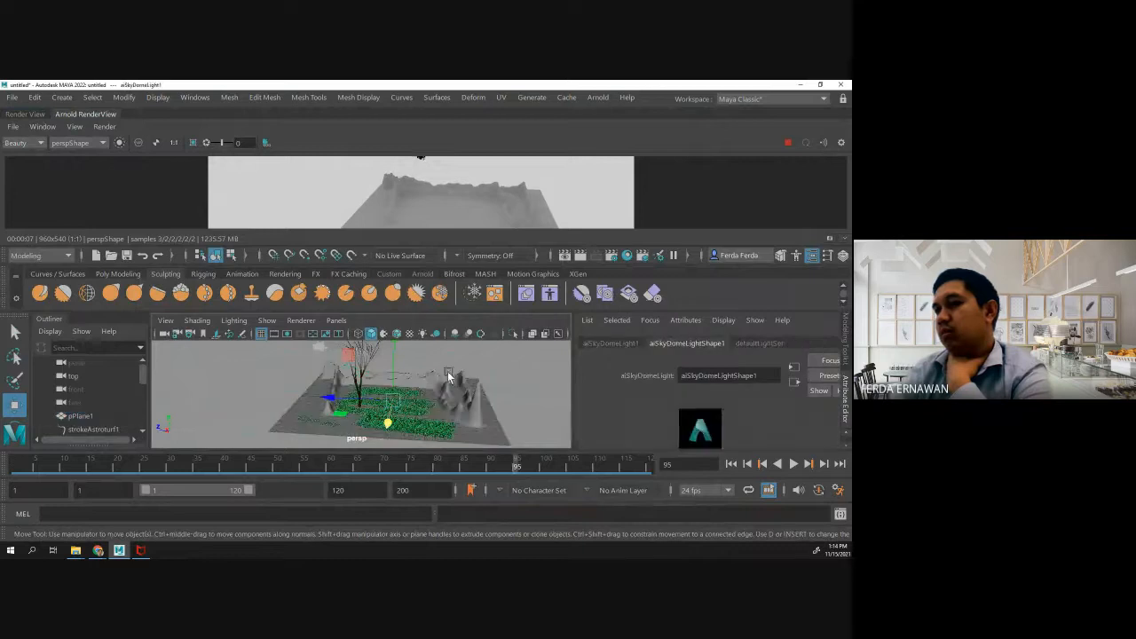
left_click(451, 392)
left_click(357, 369)
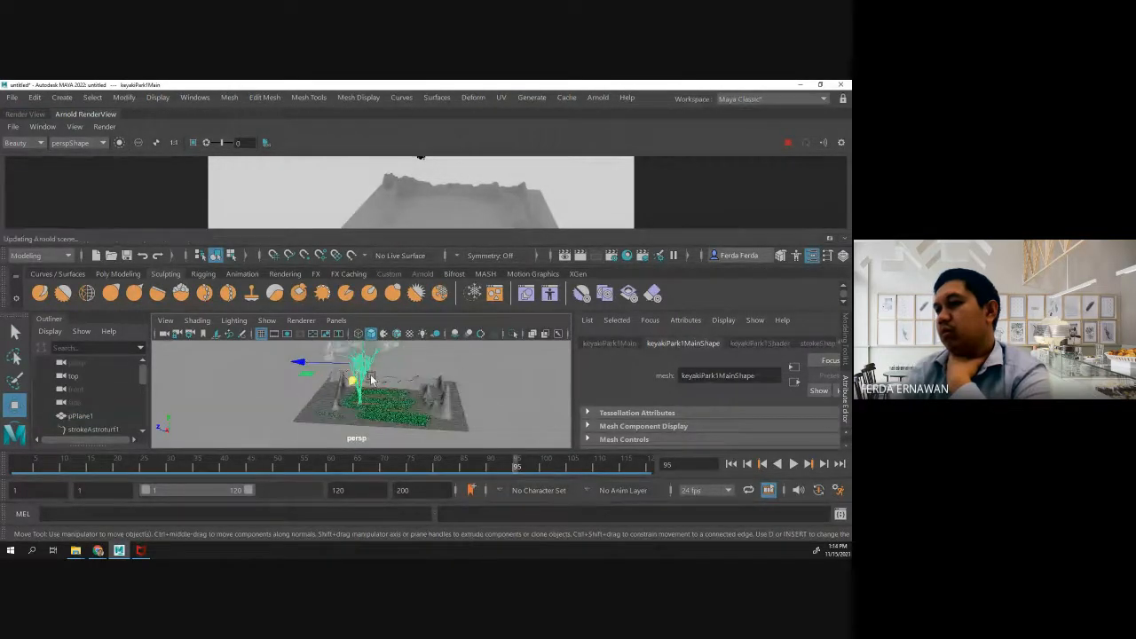
- Inspect the docked render's display settings and undock the Arnold RenderView into a floating window
scroll(367, 378, "down", 5)
scroll(369, 377, "up", 4)
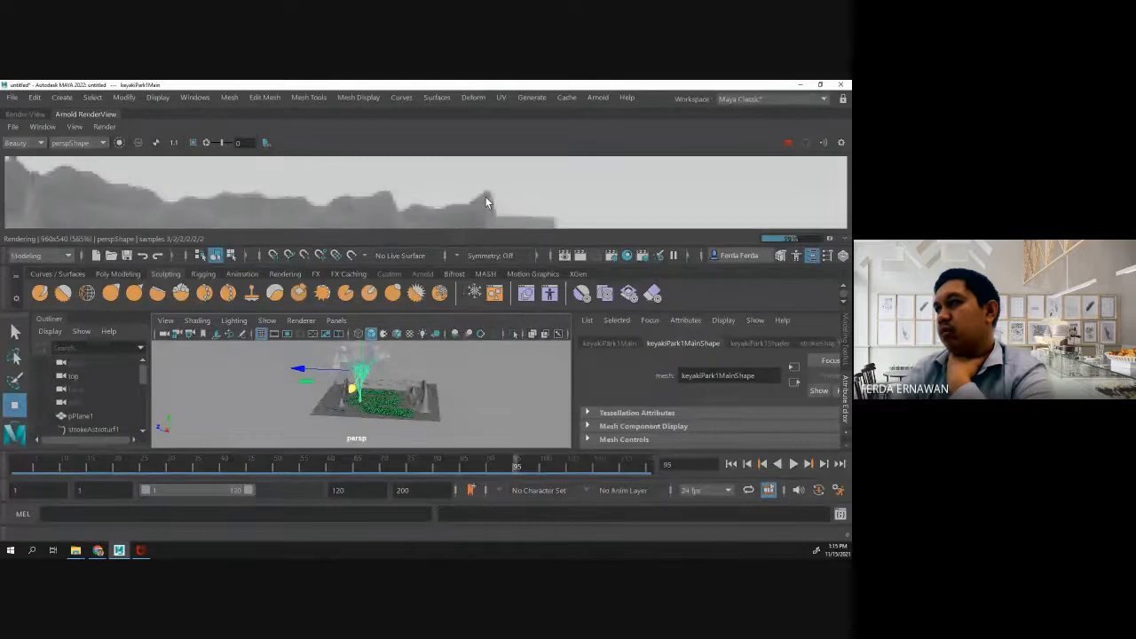
scroll(486, 203, "up", 2)
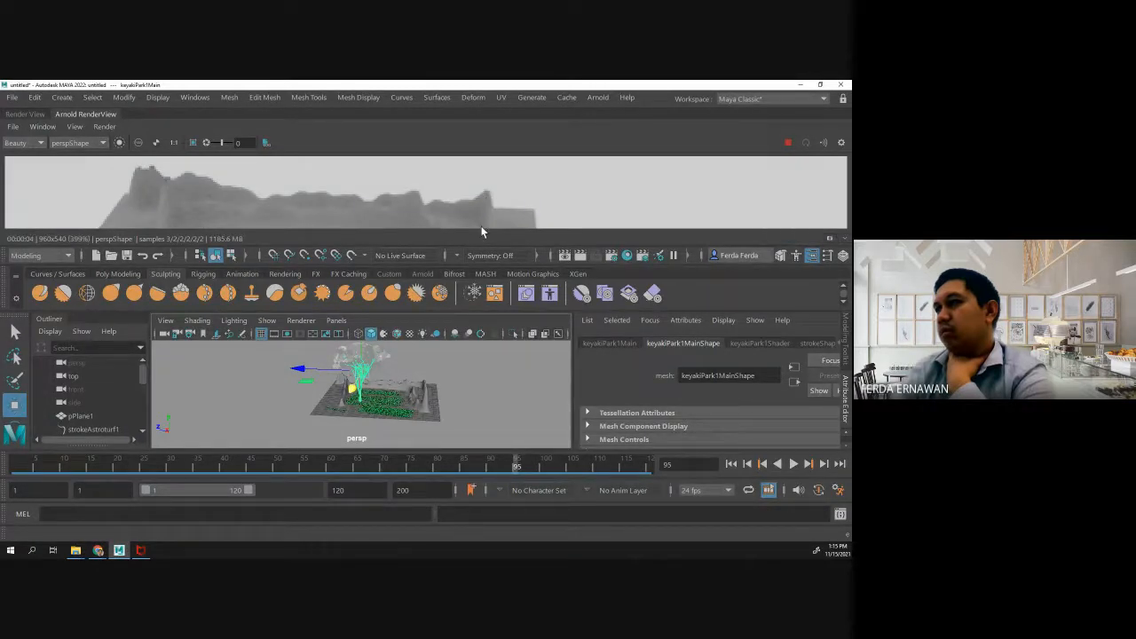
left_click(842, 143)
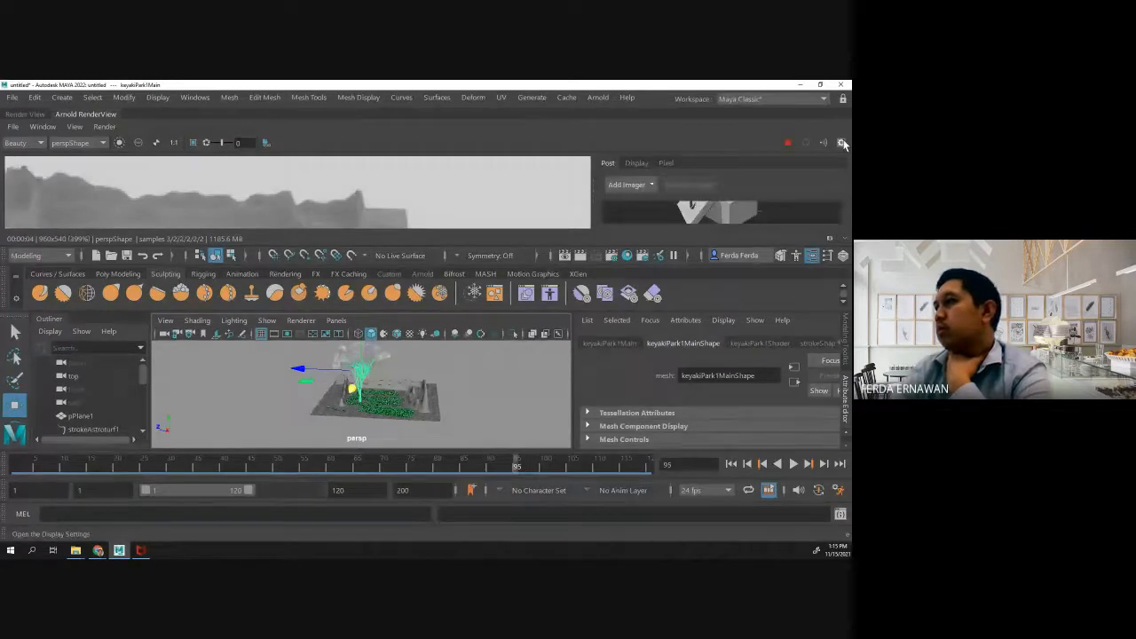
left_click(842, 143)
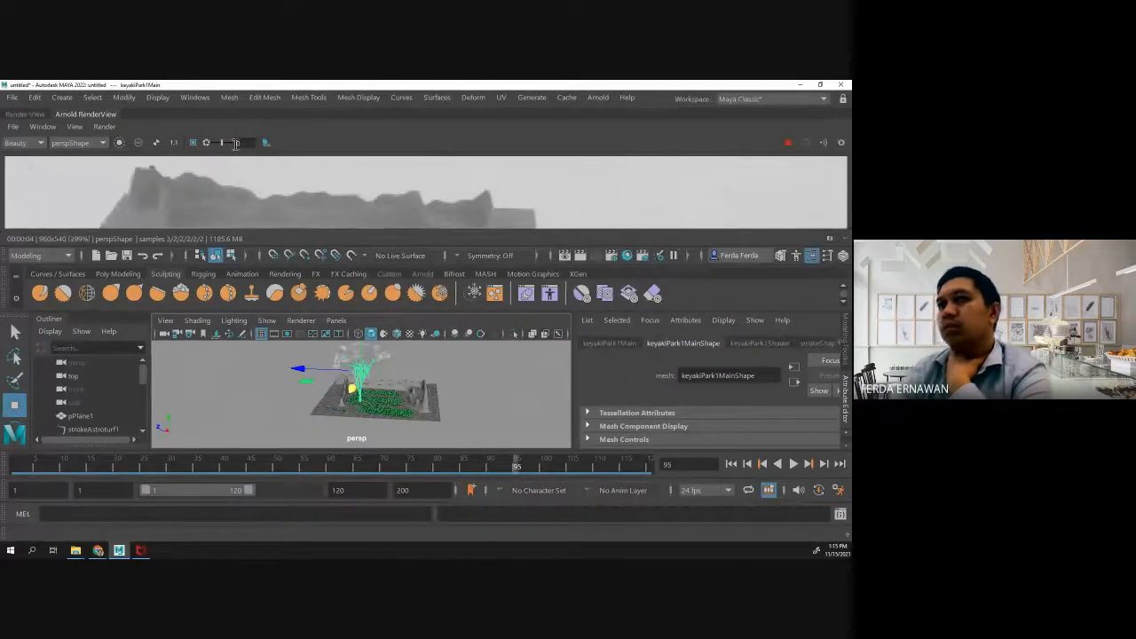
left_click_drag(86, 116, 141, 164)
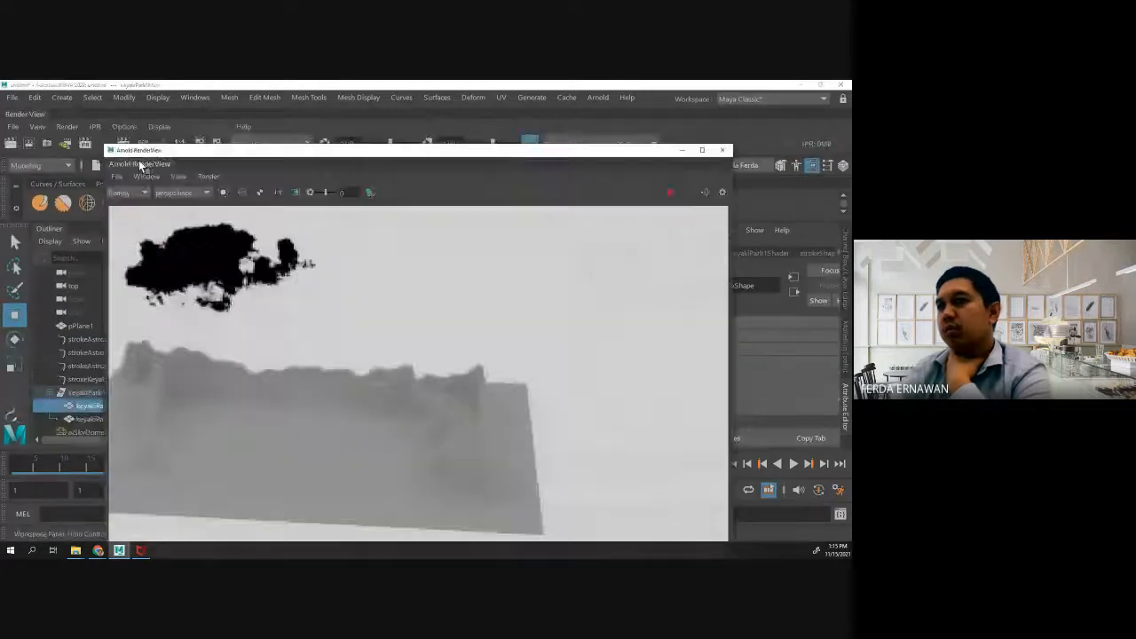
- Examine the rendered terrain and tree up close, picking the terrain plane and the leaf mesh in the render
scroll(286, 291, "down", 5)
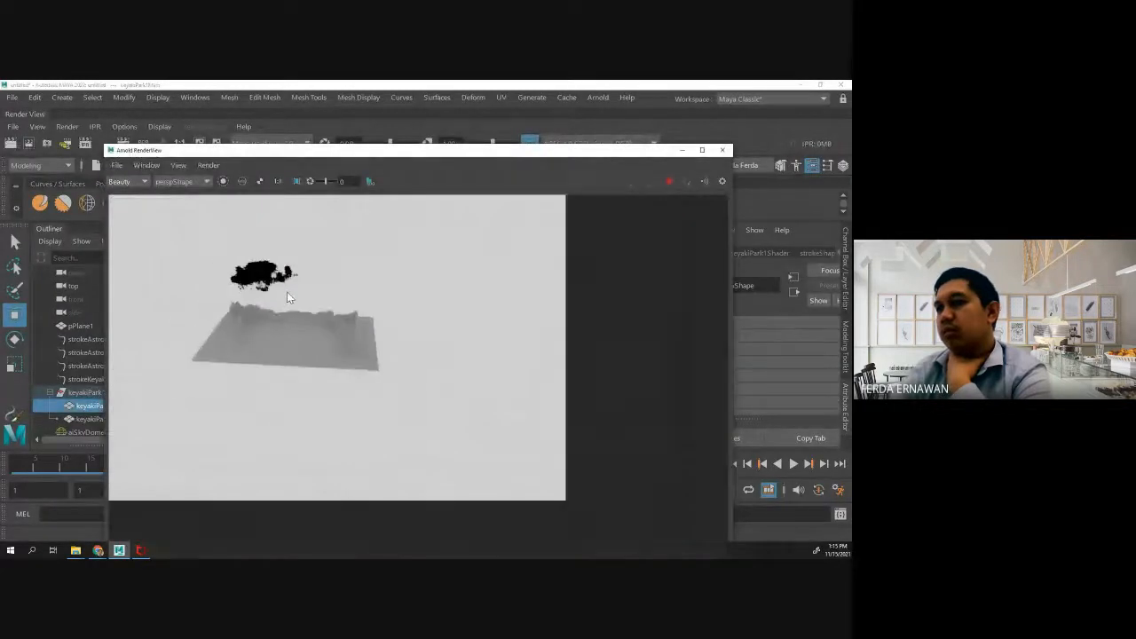
left_click(279, 313)
scroll(286, 299, "up", 5)
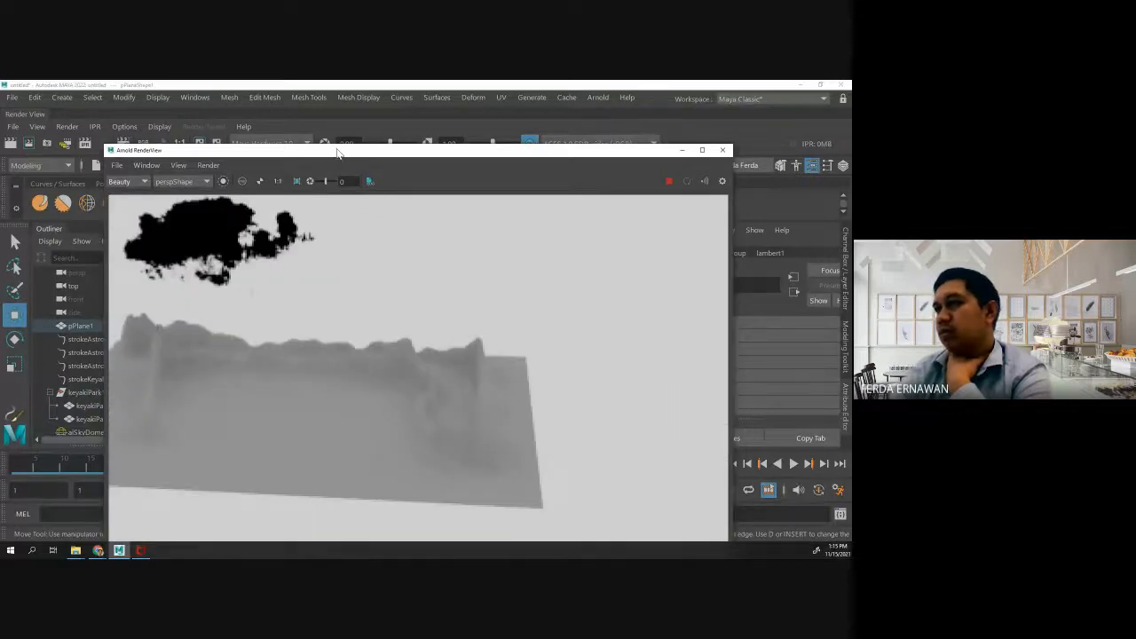
left_click_drag(337, 152, 326, 107)
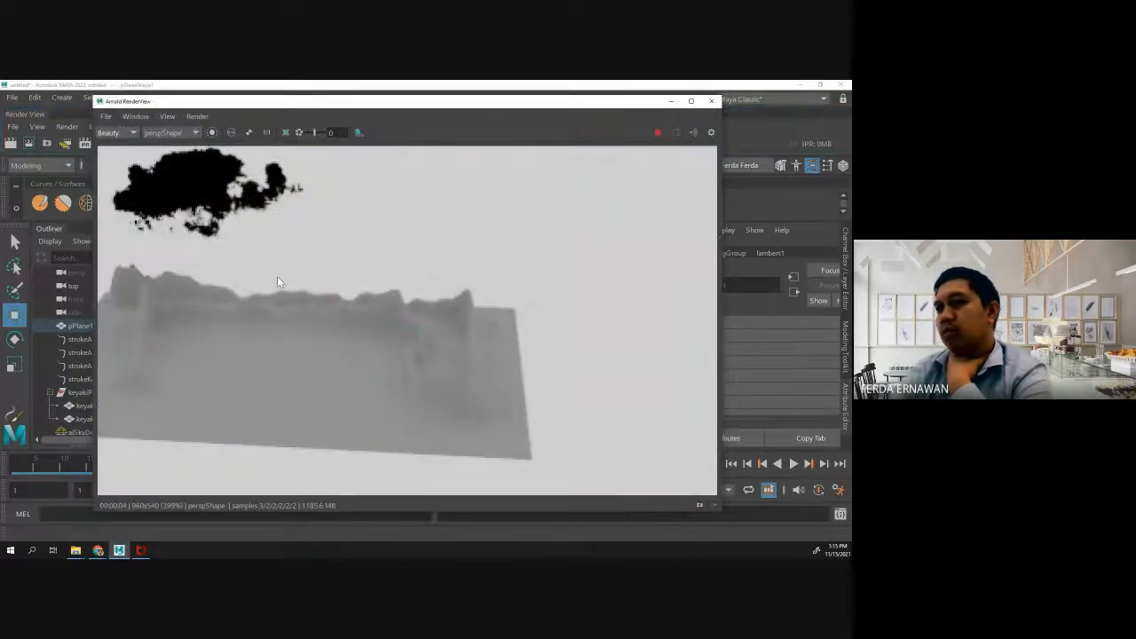
scroll(277, 282, "down", 5)
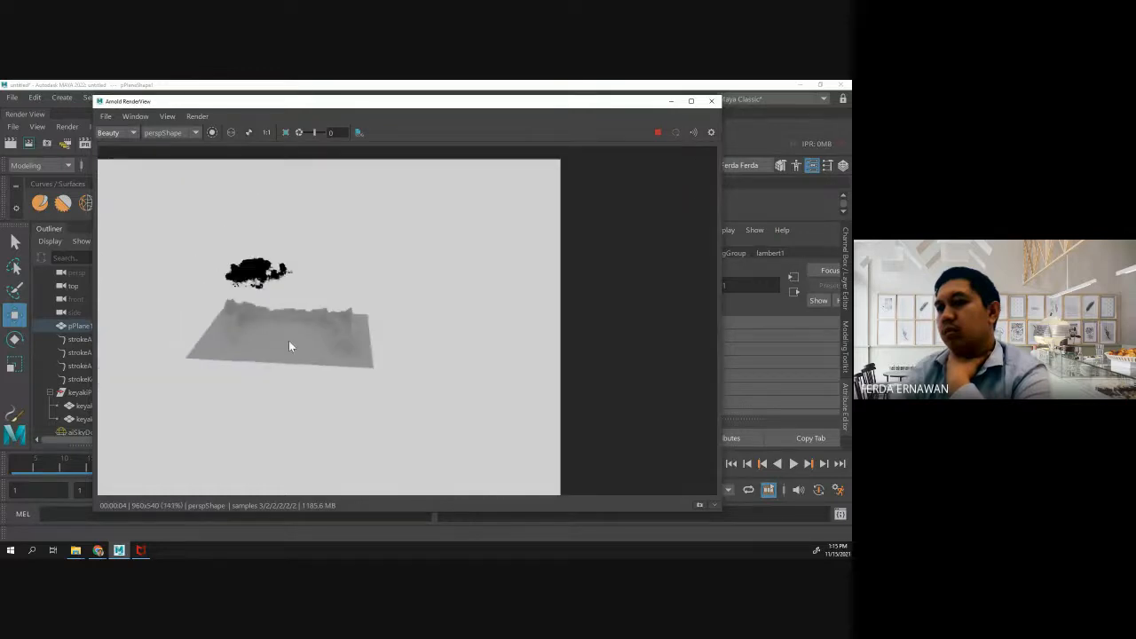
scroll(289, 345, "up", 3)
left_click(220, 223)
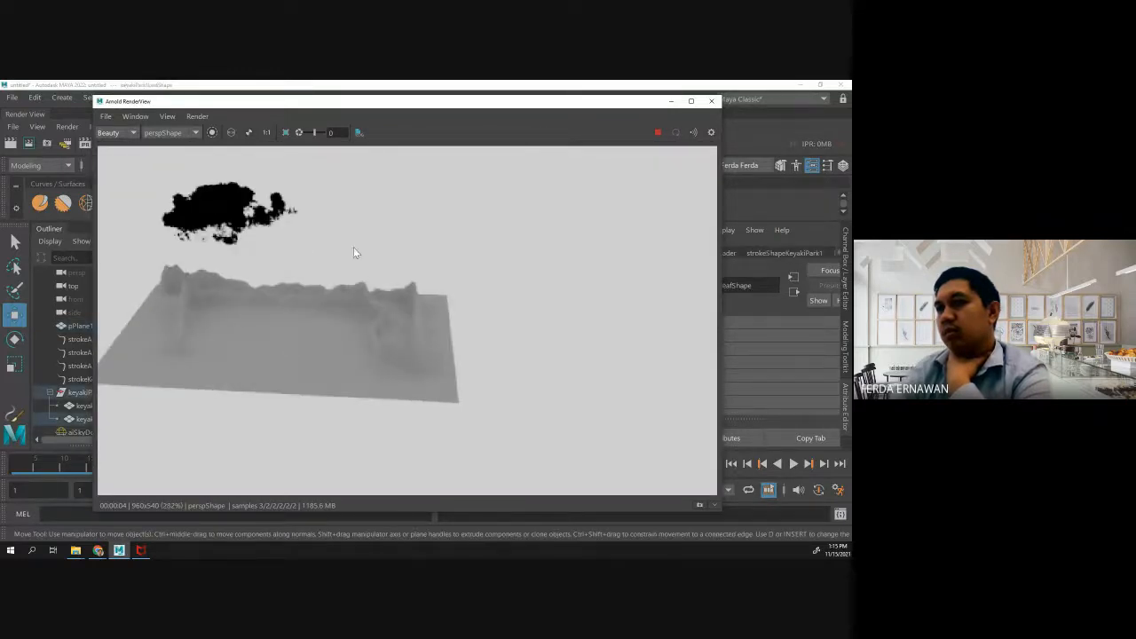
scroll(300, 205, "down", 5)
scroll(283, 204, "up", 3)
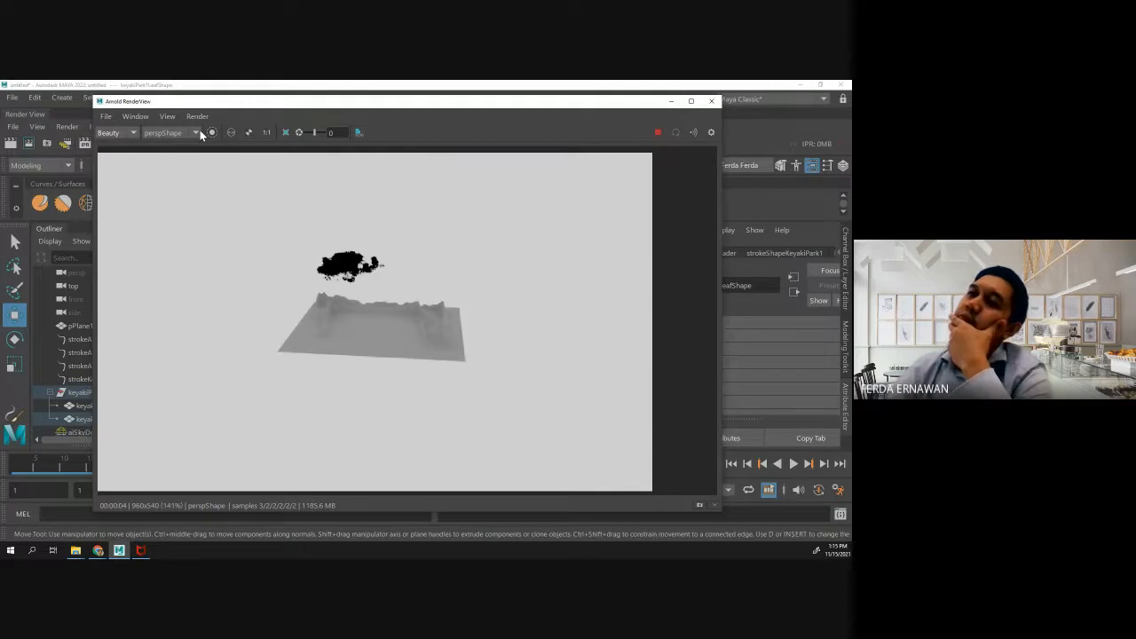
- Review the camera choices and render options of the Arnold RenderView
left_click(199, 132)
left_click(258, 178)
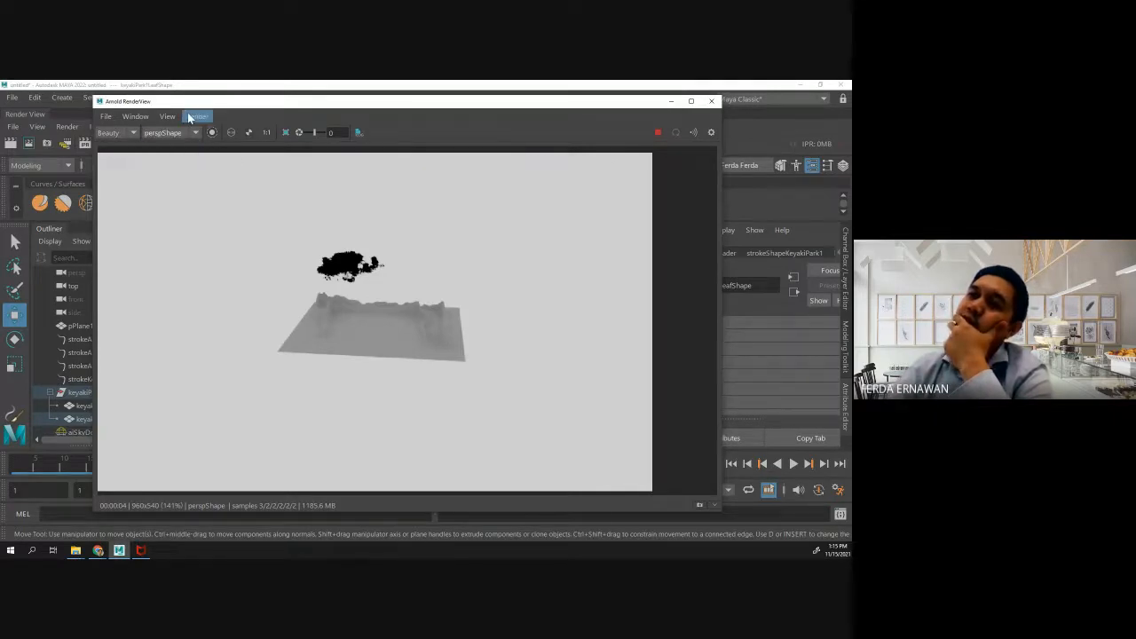
left_click(189, 118)
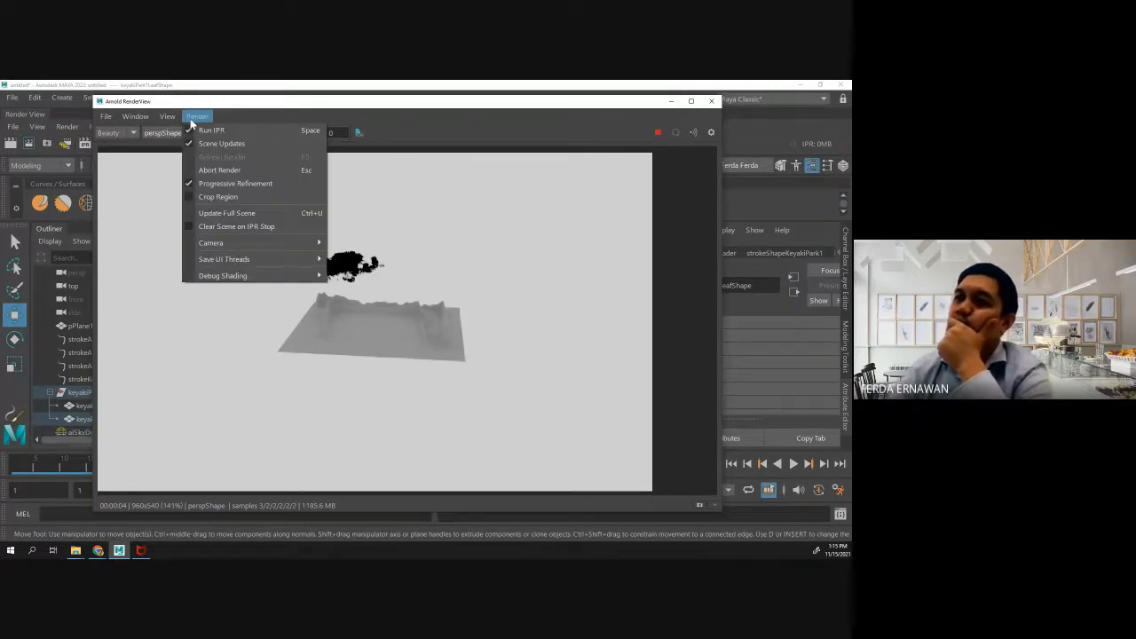
left_click(473, 206)
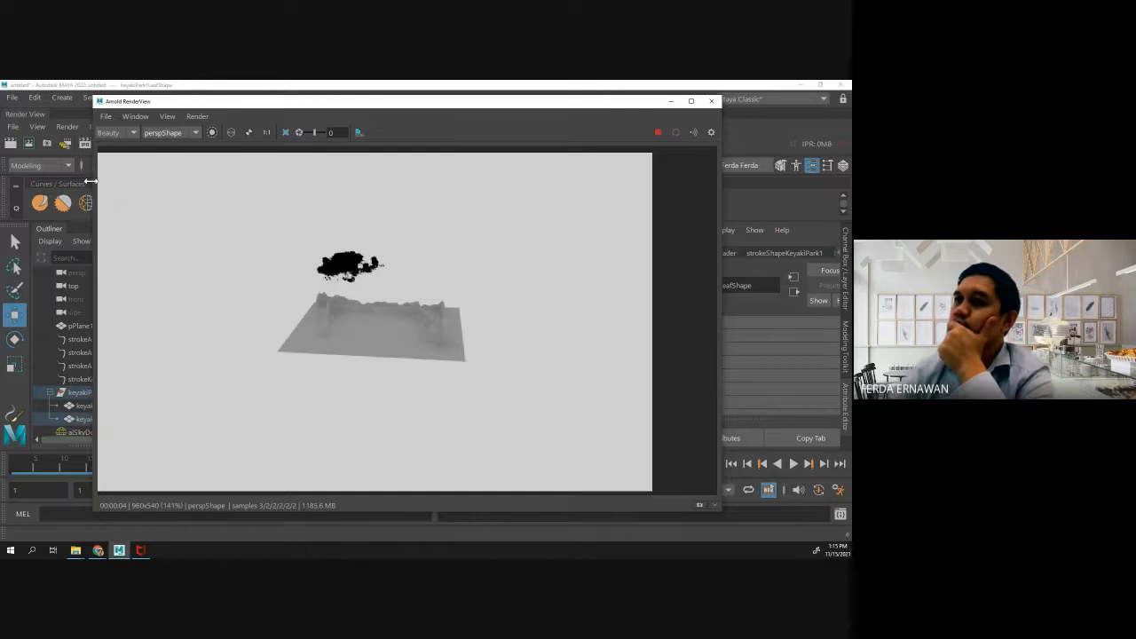
- Narrow the Arnold RenderView, move it aside and minimize it to uncover the perspective viewport
left_click_drag(95, 181, 304, 180)
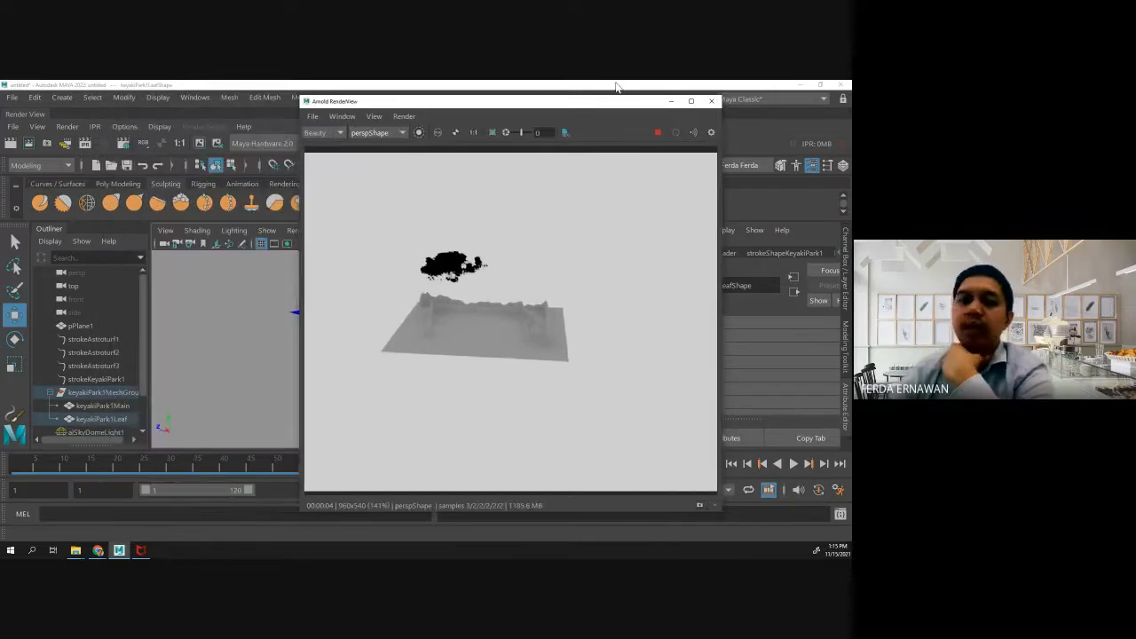
left_click_drag(647, 104, 720, 97)
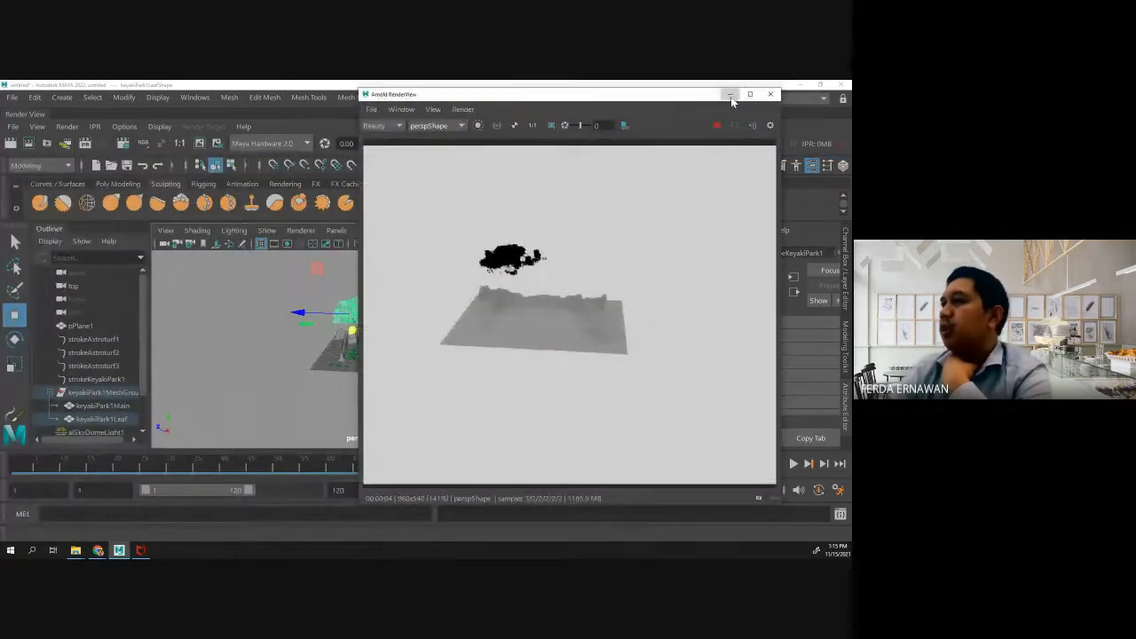
left_click(729, 94)
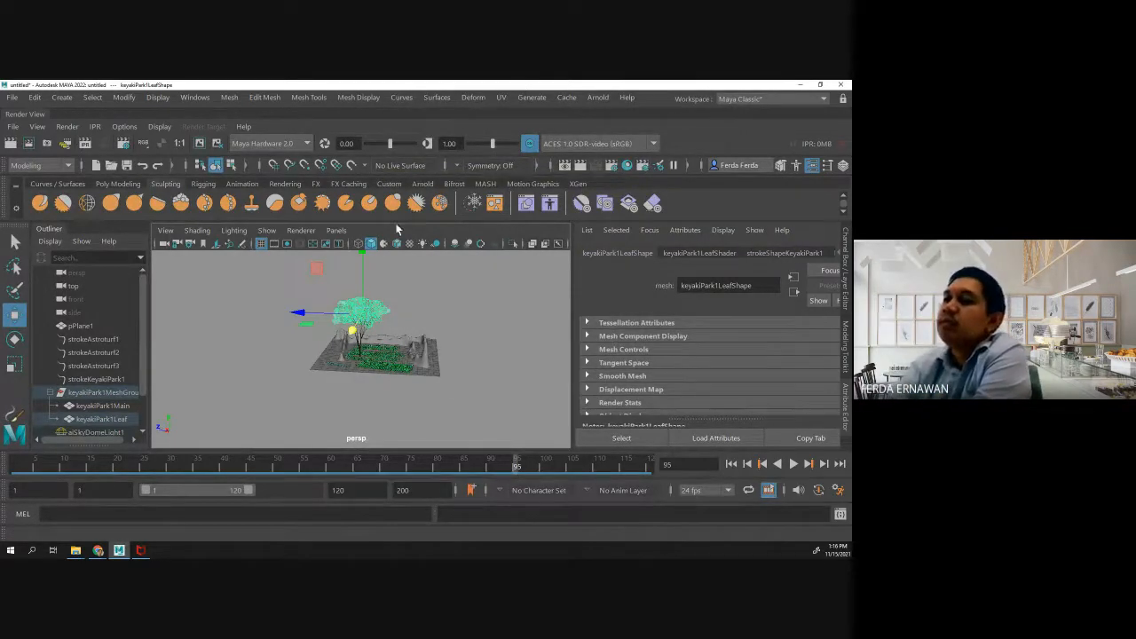
- Identify the scene's objects by selecting the sky dome light, tree leaves, strokeAstroturf1 and strokeKeyakiPark1 in turn
left_click(487, 310)
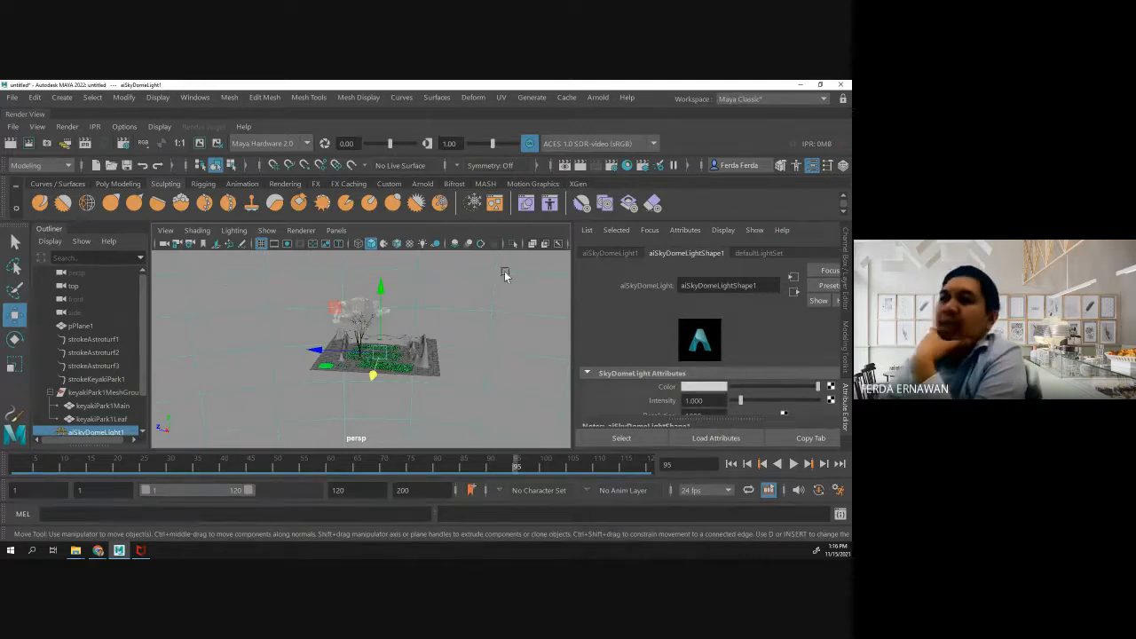
left_click(365, 310)
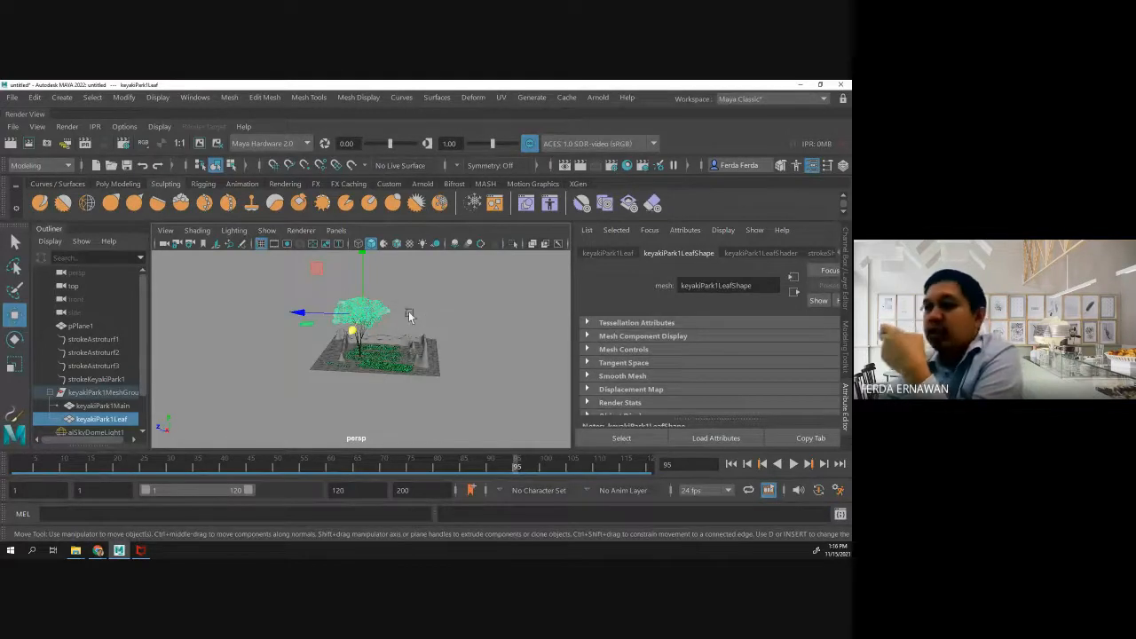
left_click(383, 321)
left_click(397, 352)
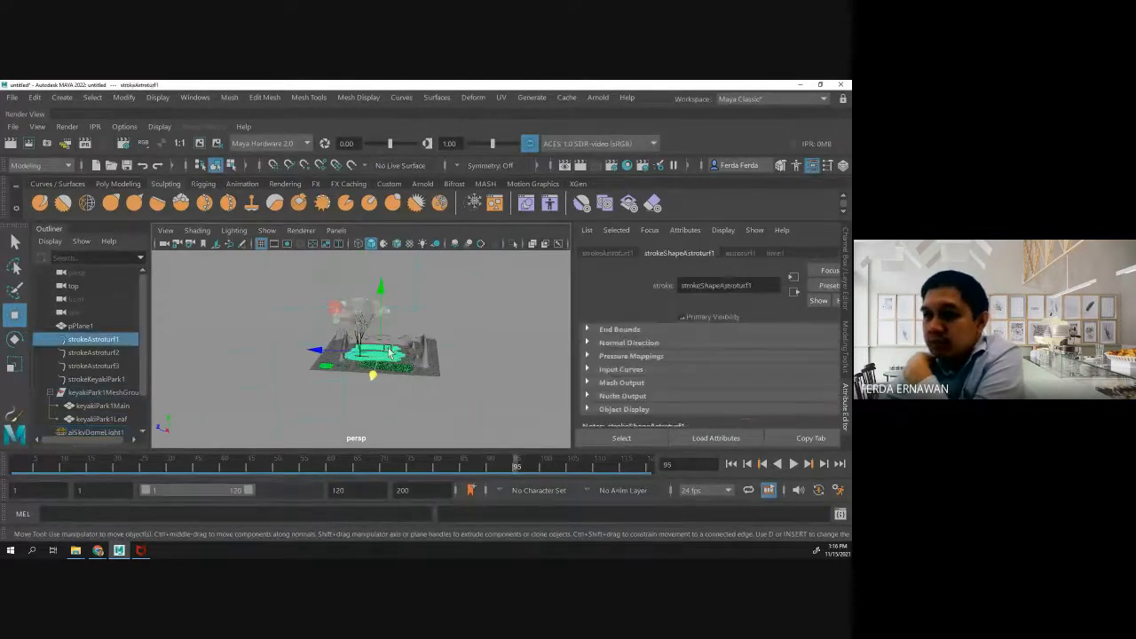
left_click(104, 380)
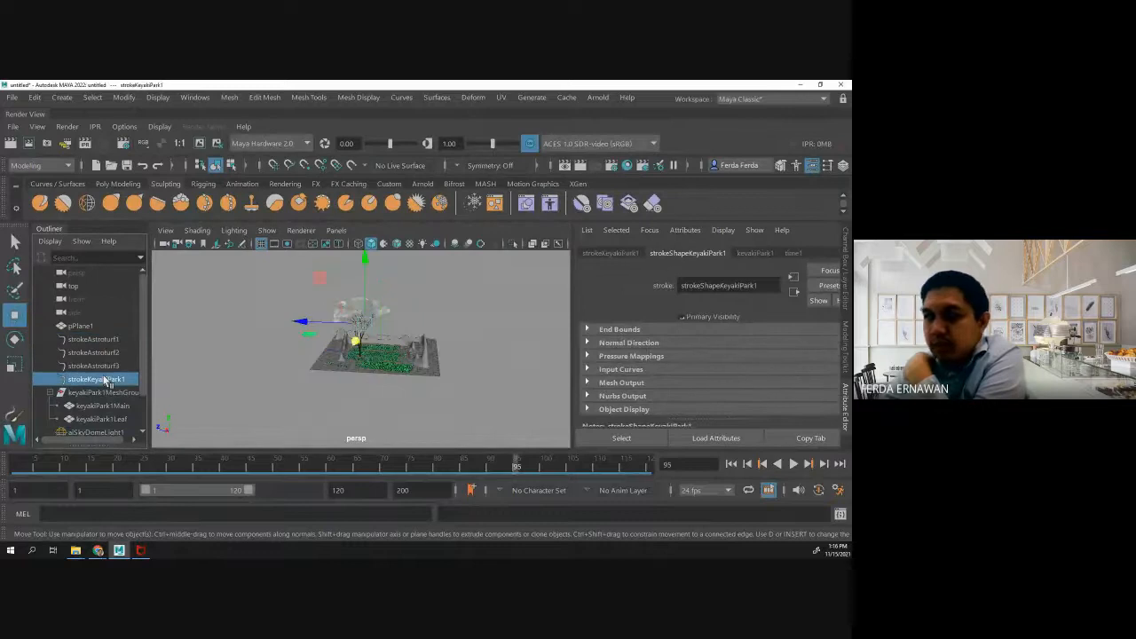
- Select the tree's trunk and leaf meshes in the viewport, first individually and finally both together
left_click(395, 319)
left_click(356, 324)
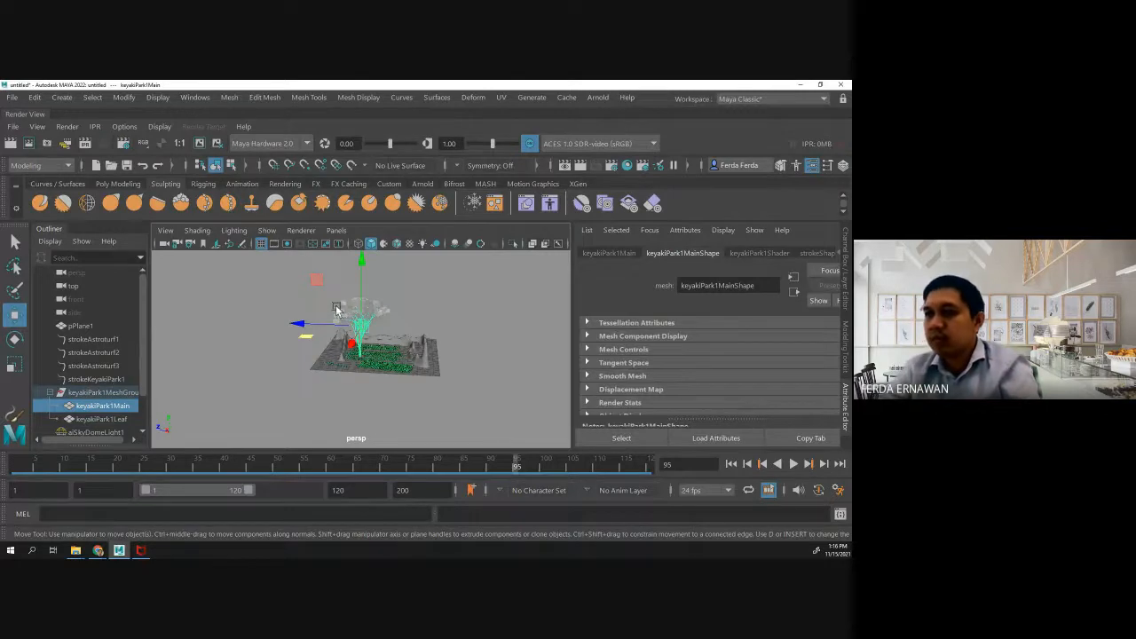
left_click_drag(322, 293, 390, 329, "shift")
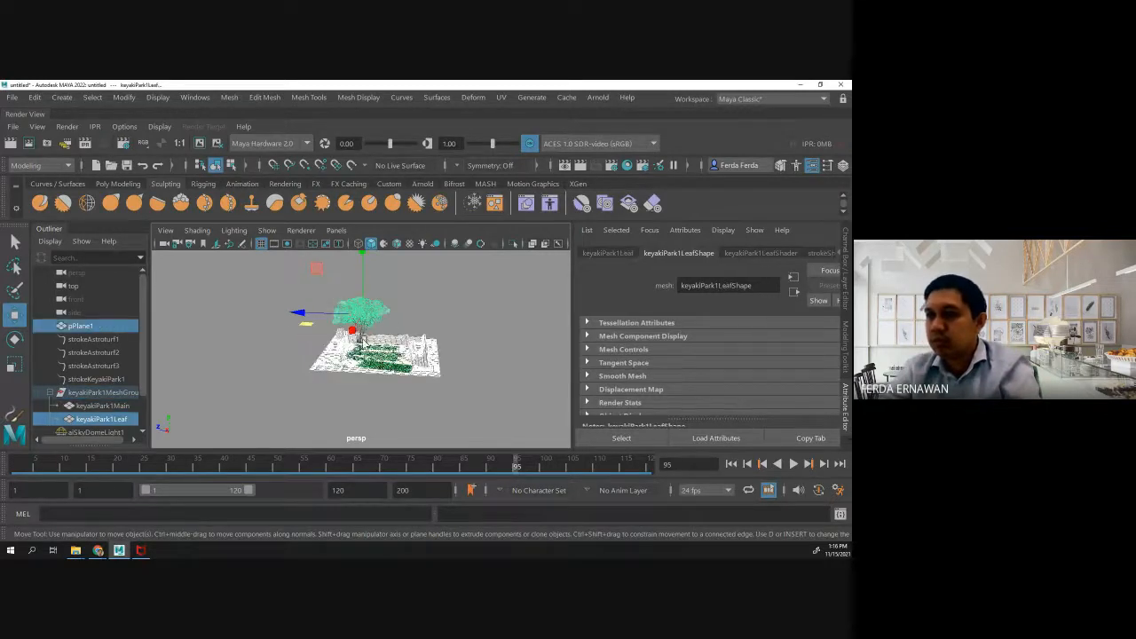
left_click(359, 340)
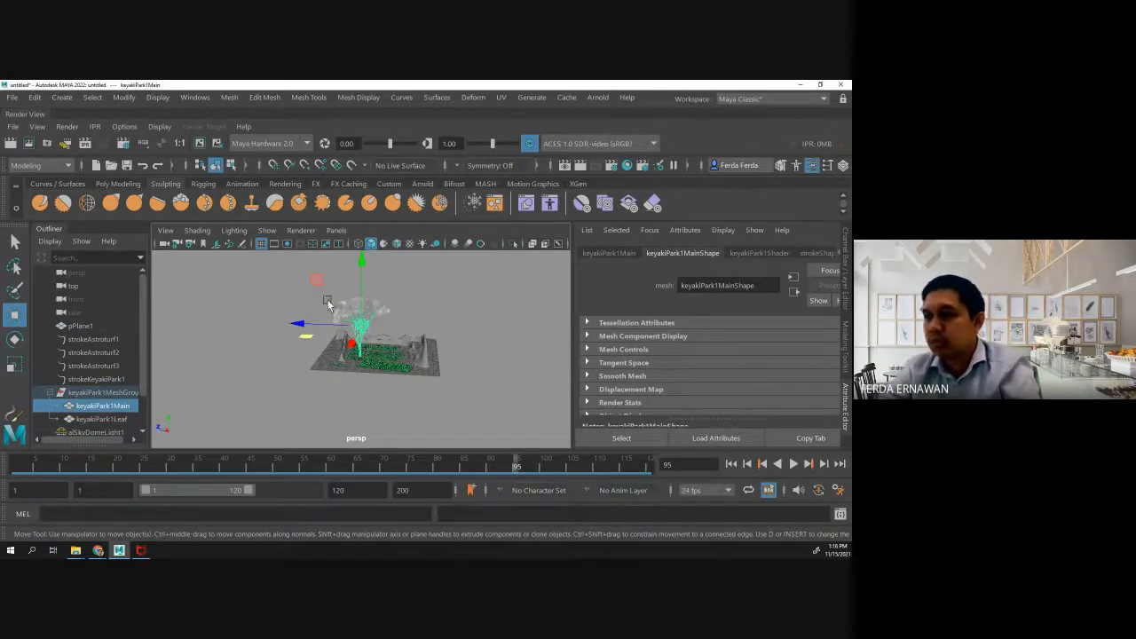
left_click(332, 306)
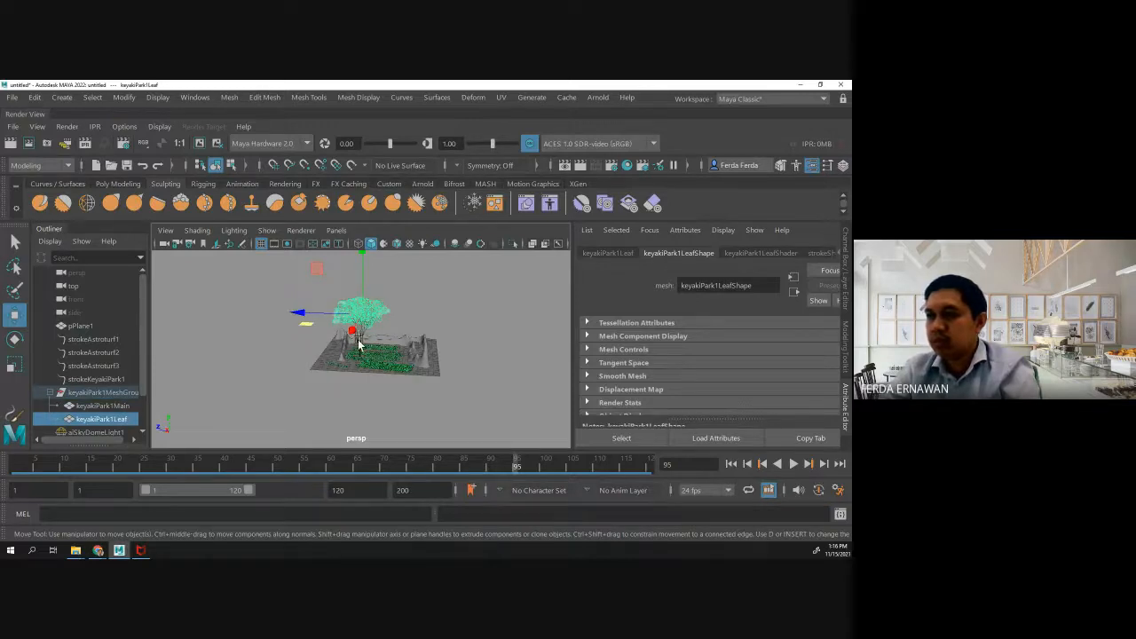
left_click(357, 339, "shift")
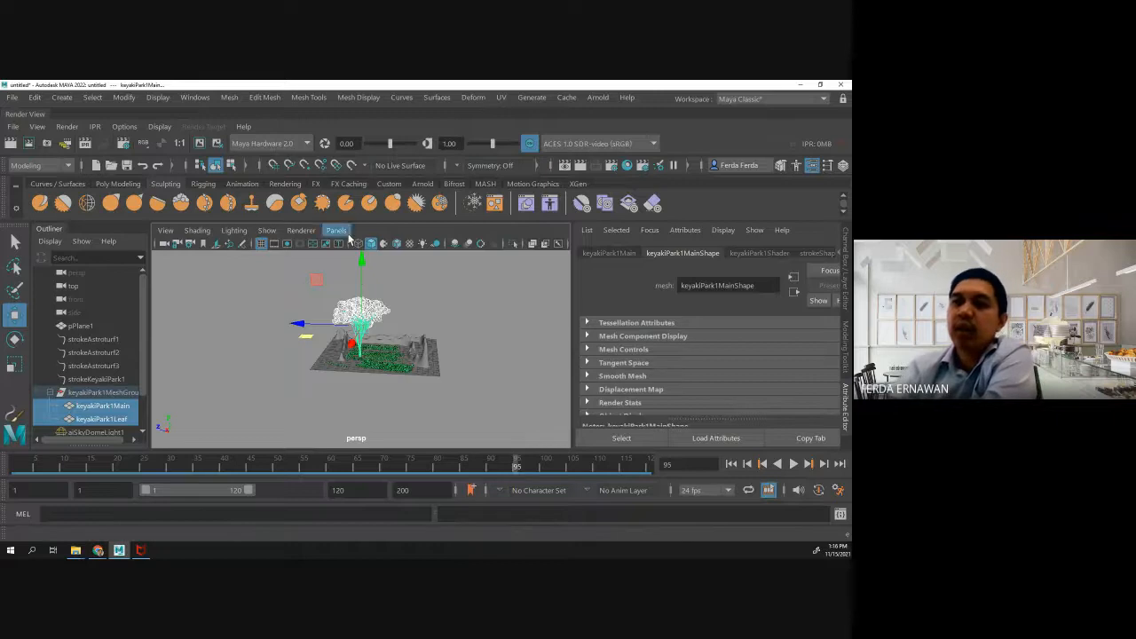
- Look up the Paint Effects to Polygons conversion without applying it, and reselect the tree's leaf mesh
left_click(124, 97)
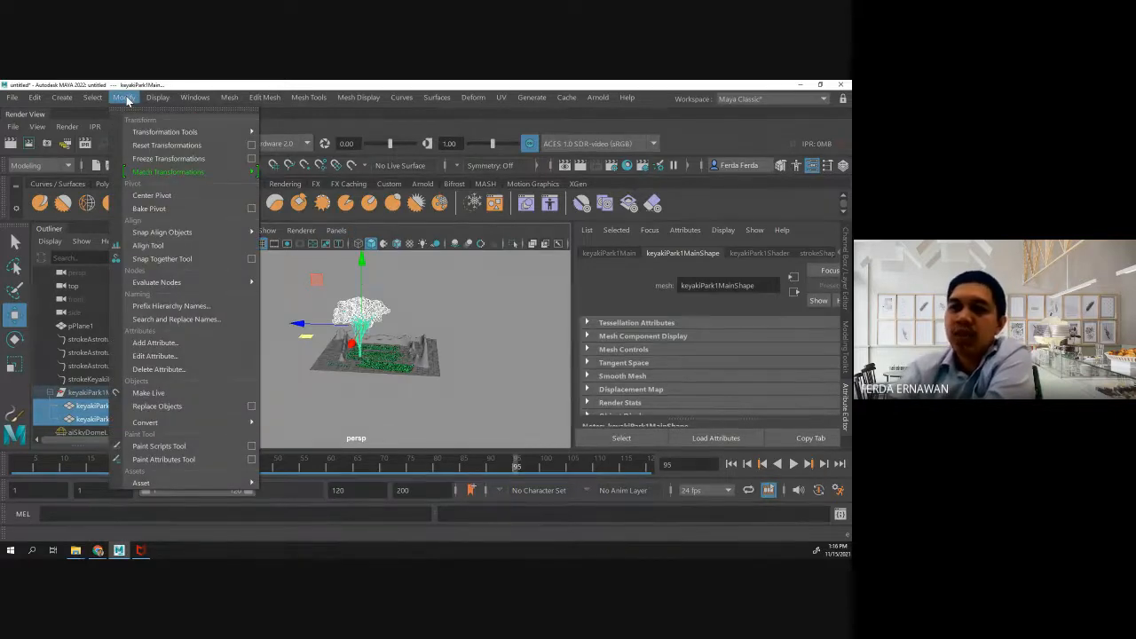
mouse_move(198, 422)
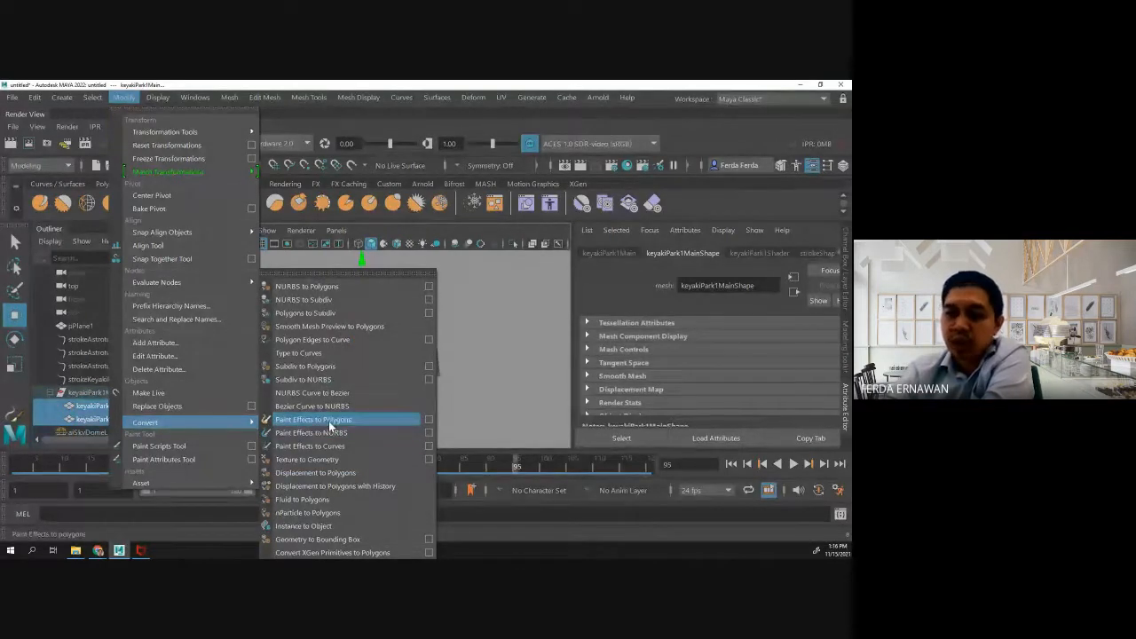
left_click(474, 411)
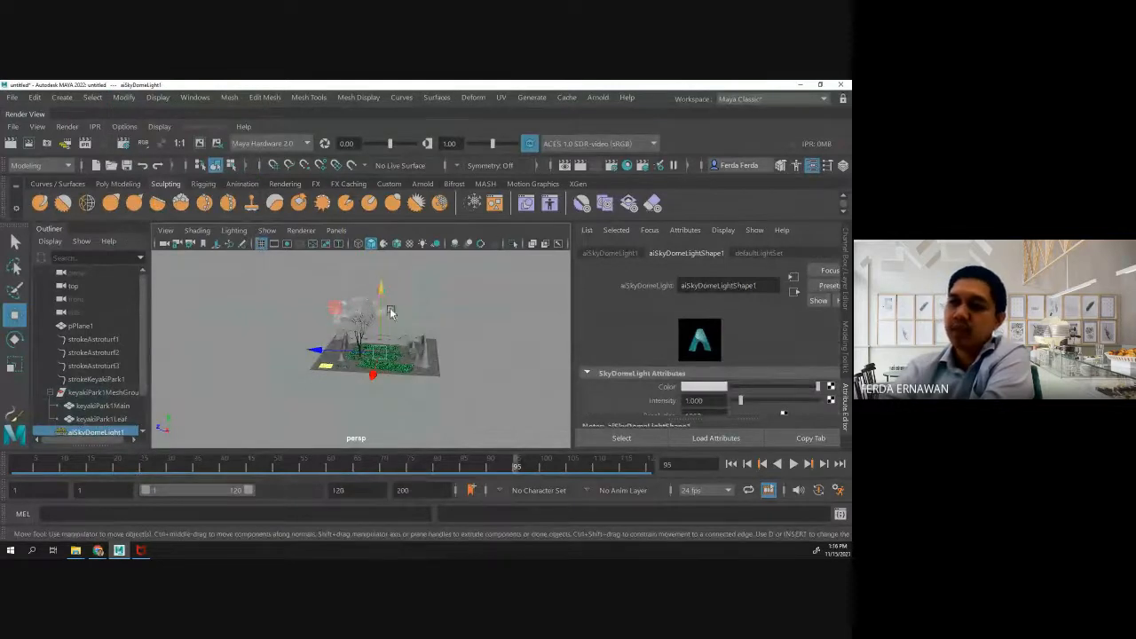
left_click(360, 314)
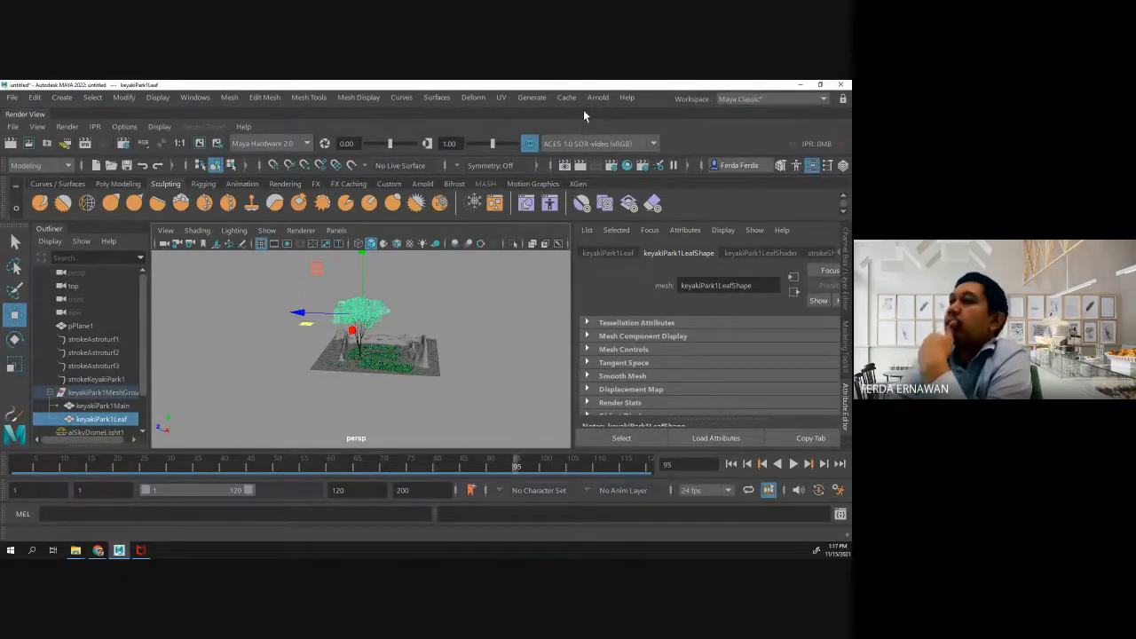
- Open the Render Settings, move the window aside and check the available renderers, keeping Maya Hardware 2.0
left_click(617, 167)
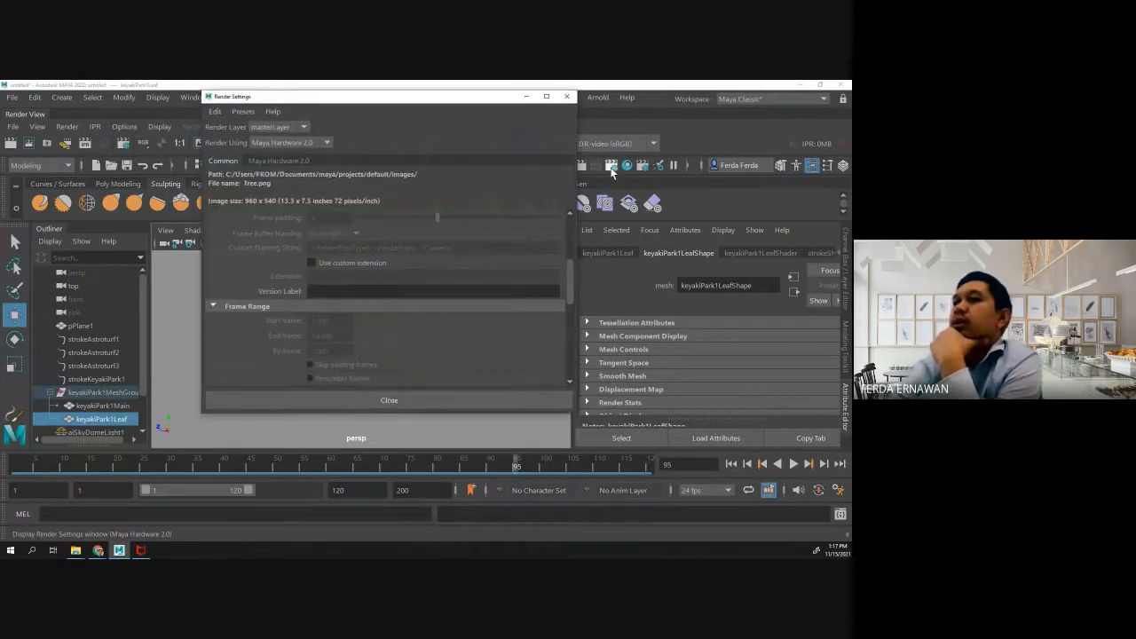
left_click(563, 96)
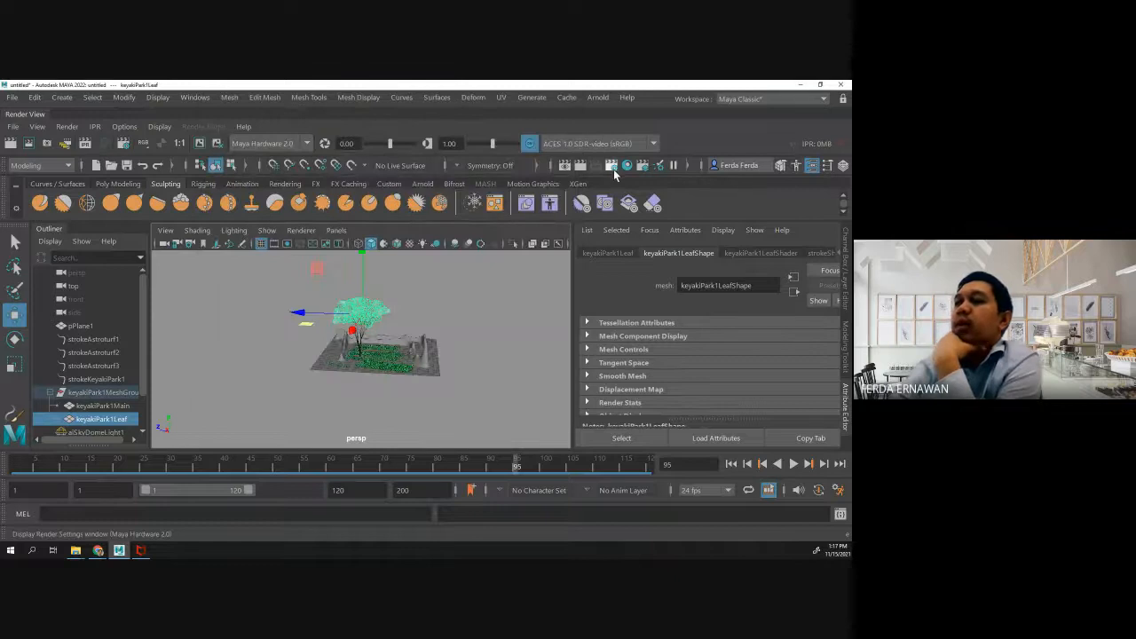
left_click(614, 169)
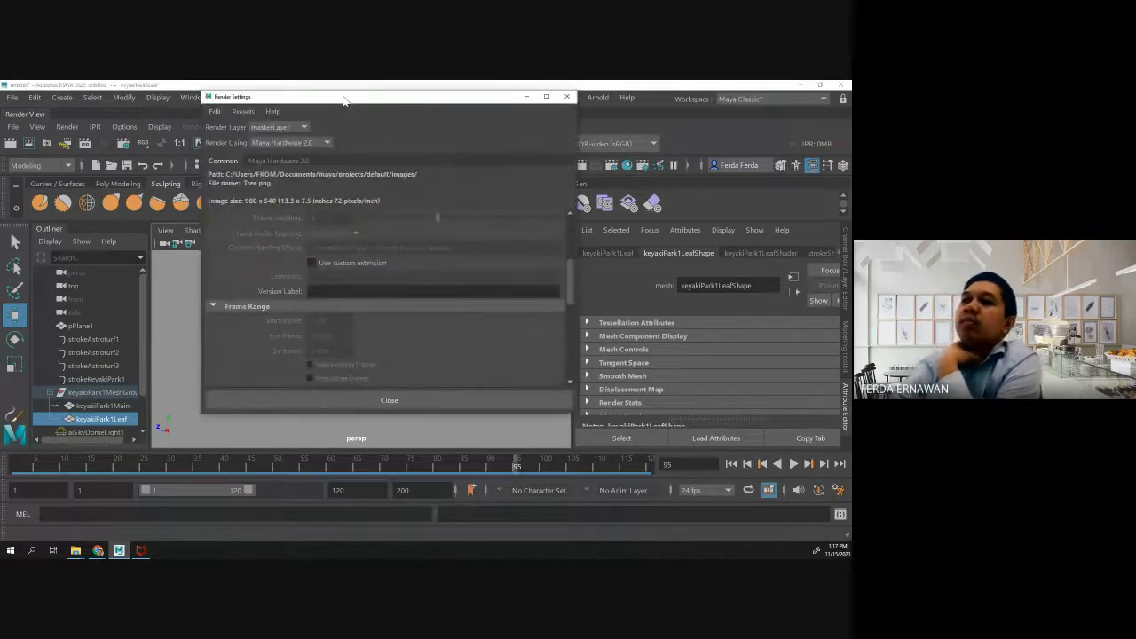
left_click_drag(344, 100, 192, 96)
left_click(133, 139)
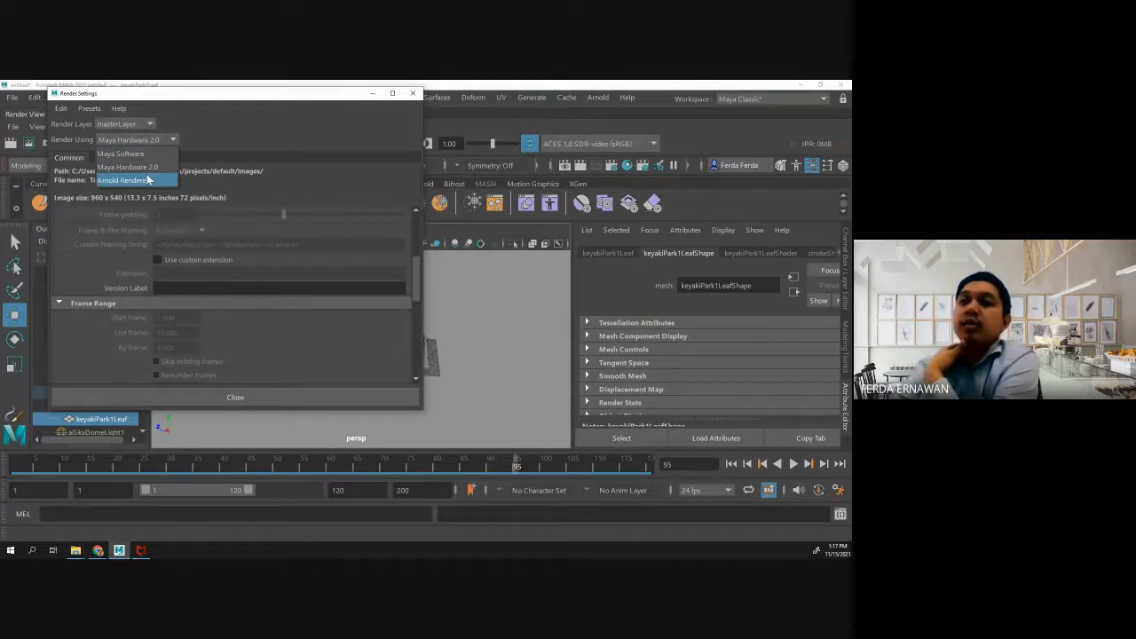
left_click(147, 168)
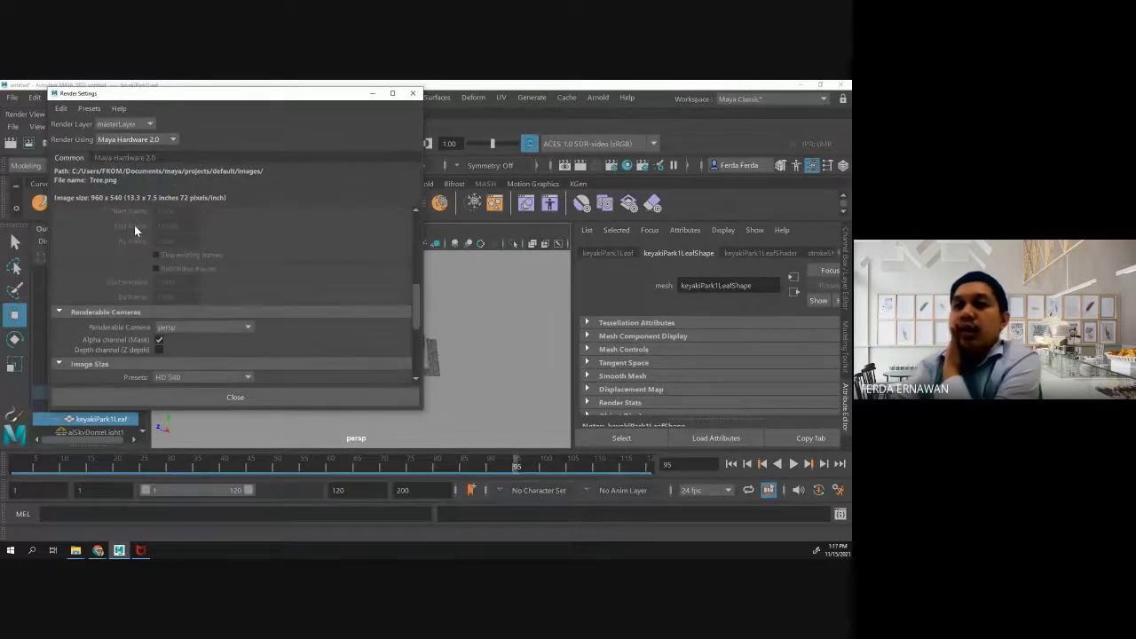
- Examine the file output, frame range, renderable camera and image size settings for Maya Hardware 2.0
scroll(135, 218, "up", 5)
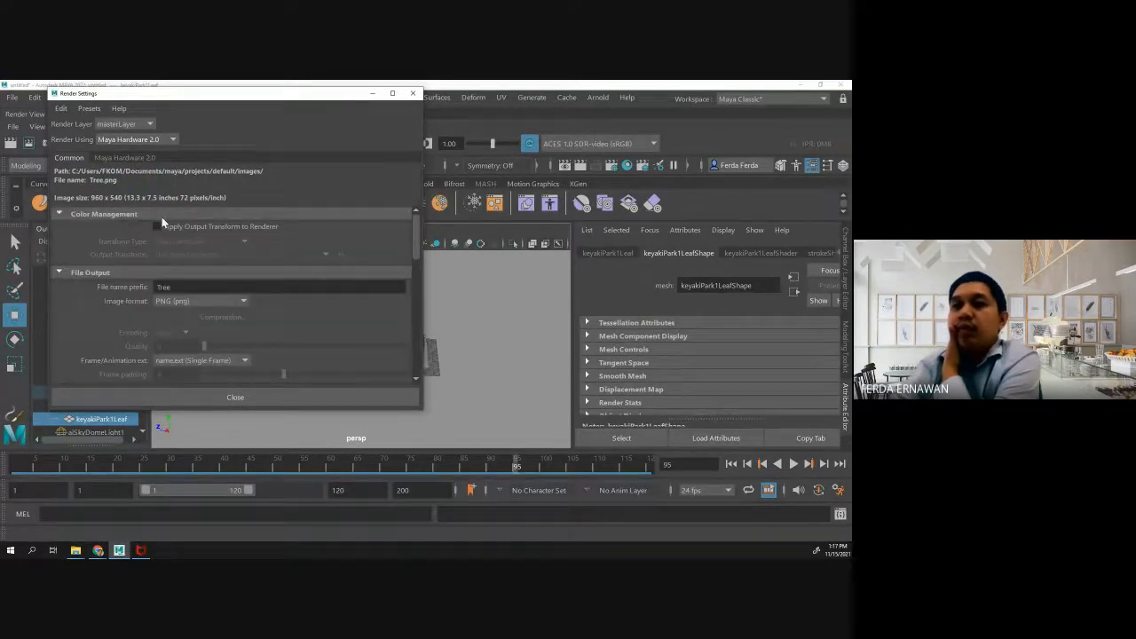
scroll(164, 215, "down", 1)
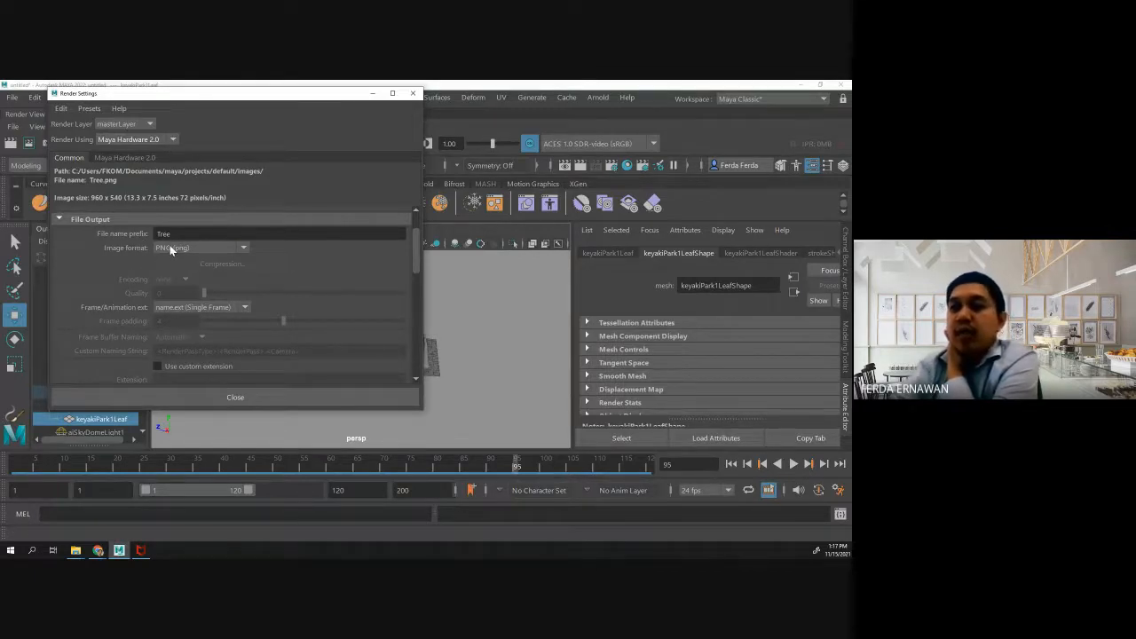
scroll(185, 242, "down", 4)
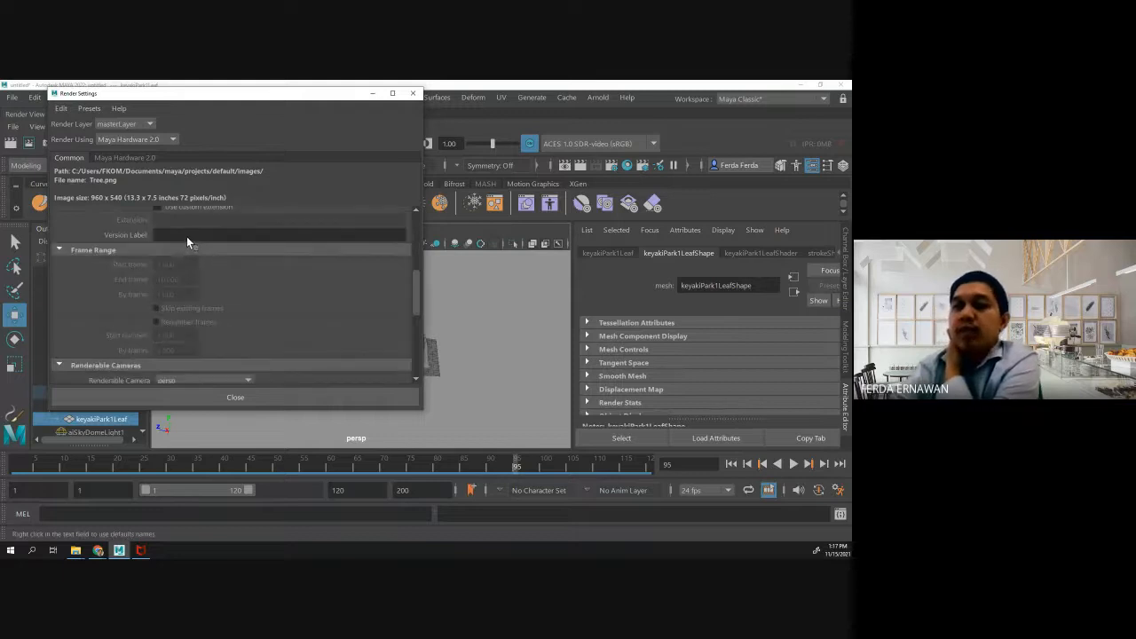
scroll(186, 236, "up", 2)
scroll(185, 235, "down", 4)
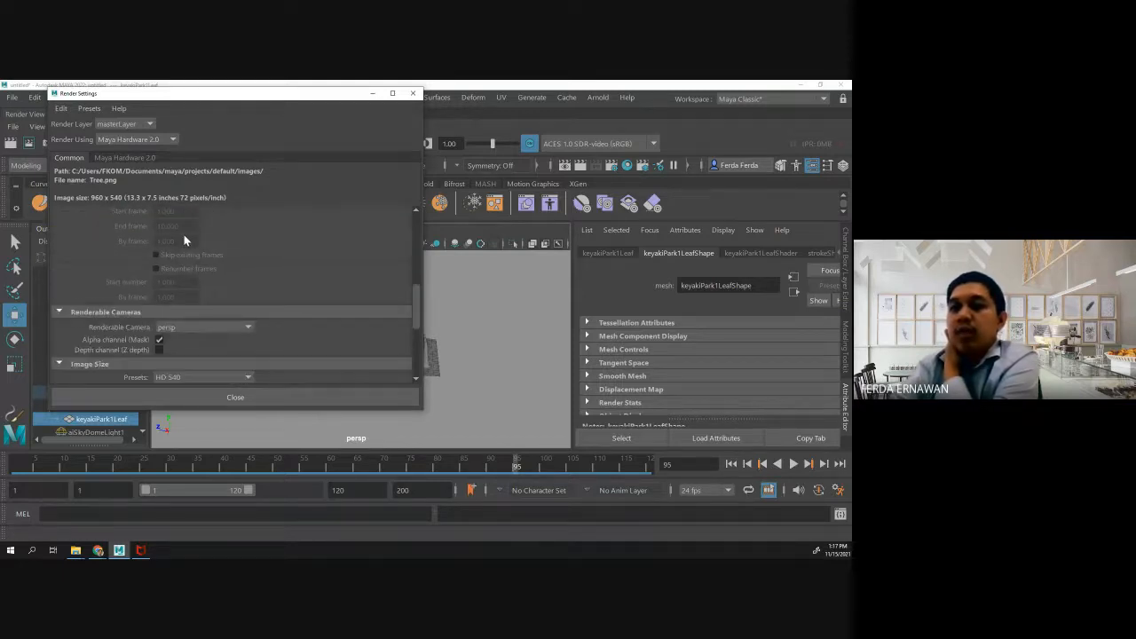
scroll(184, 240, "down", 3)
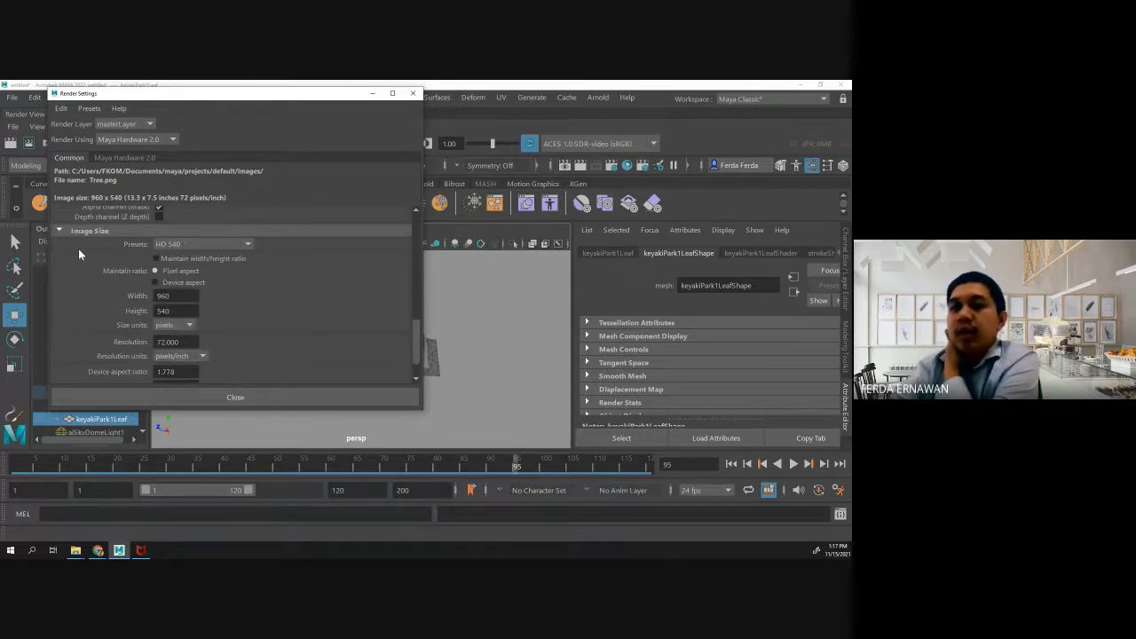
left_click(184, 245)
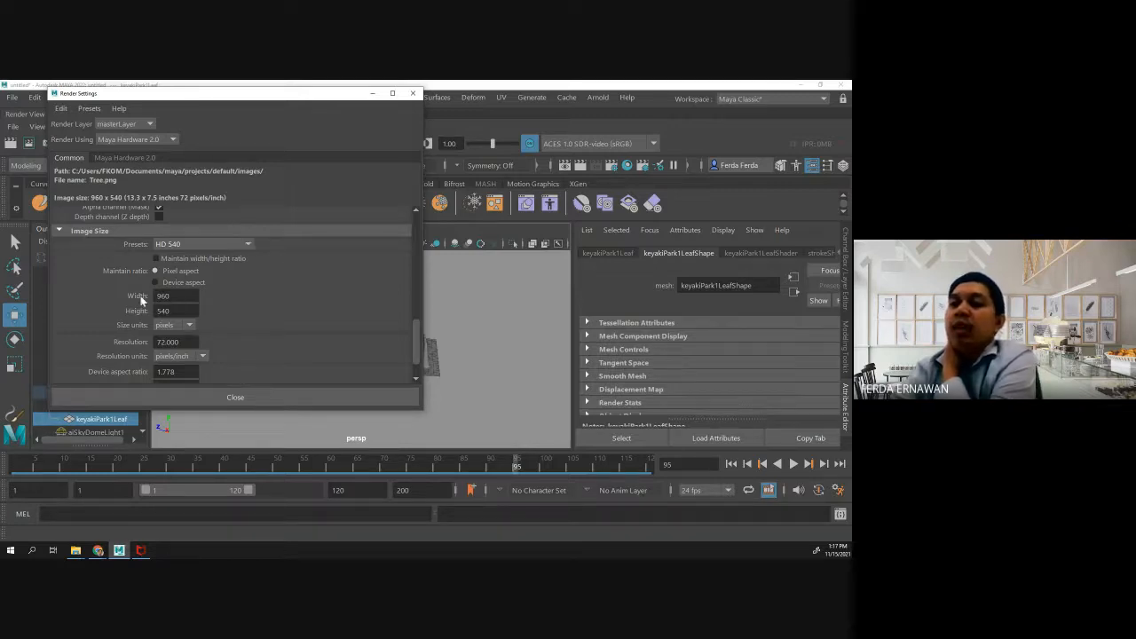
scroll(157, 304, "down", 3)
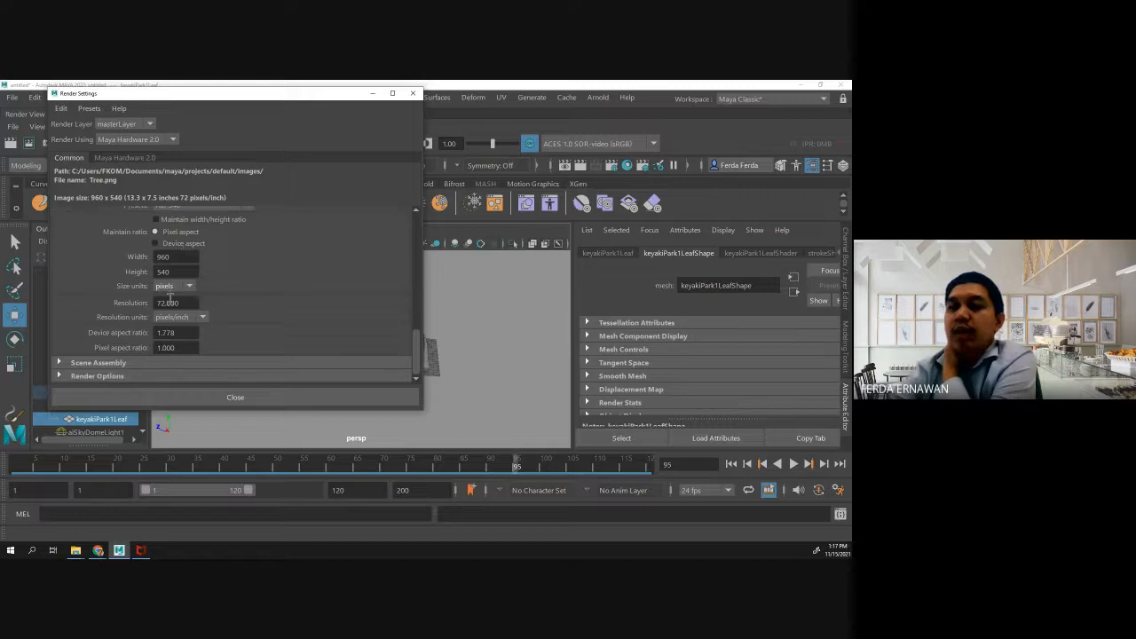
- Switch the scene's renderer to Arnold Renderer and check its file output settings
left_click(171, 140)
left_click(120, 180)
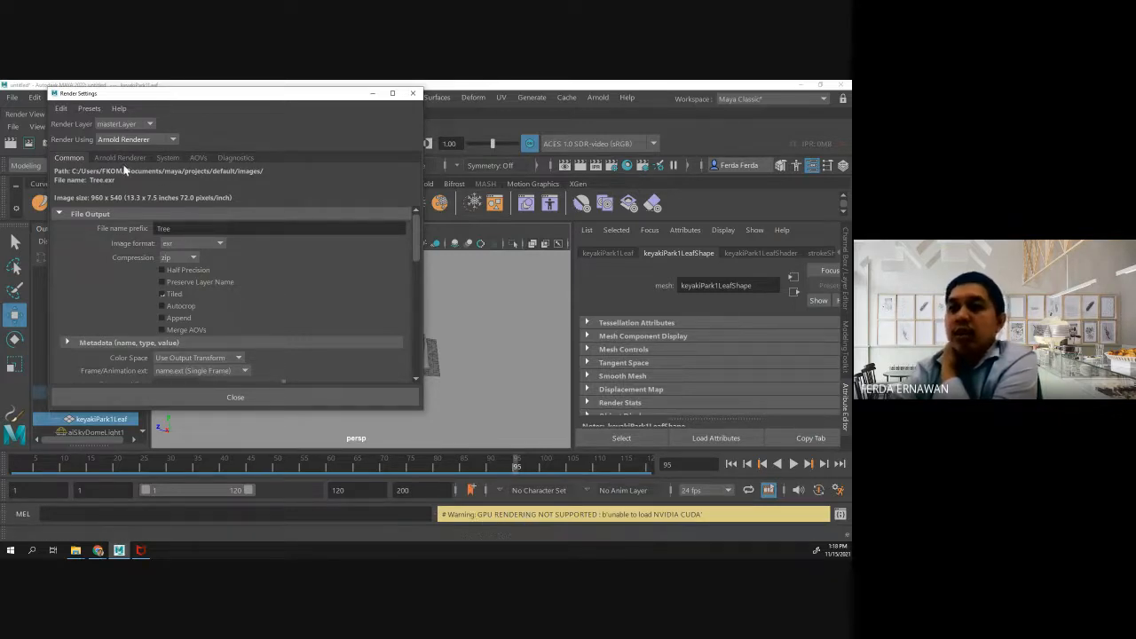
scroll(204, 257, "down", 1)
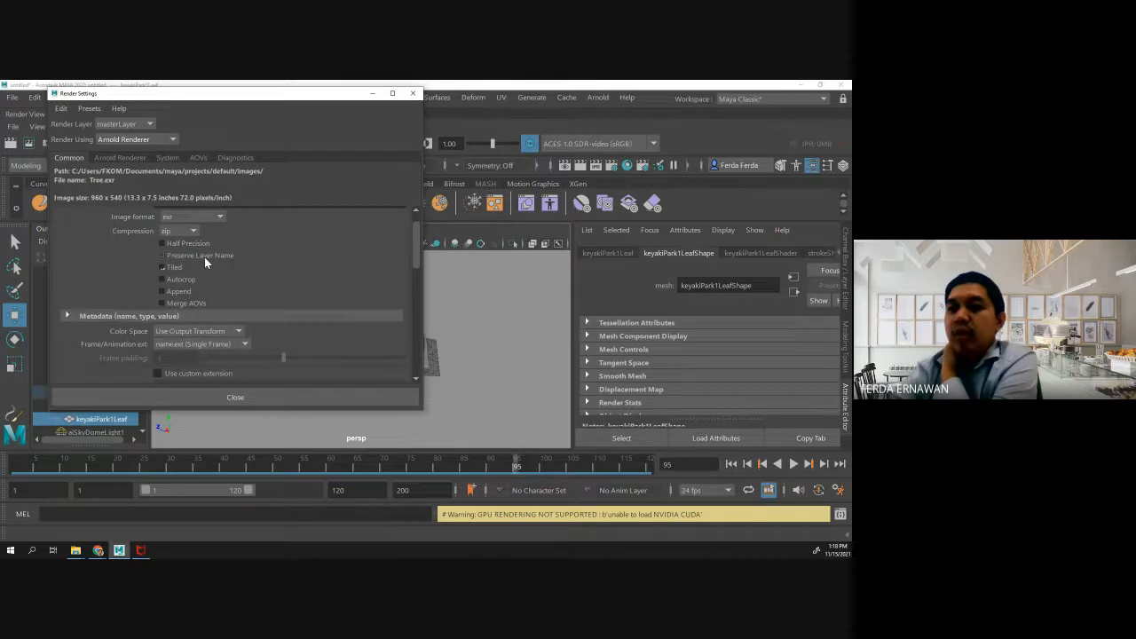
scroll(204, 256, "up", 1)
- Review Arnold's sampling and system settings, keep CPU as the render device, and close the Render Settings
left_click(110, 159)
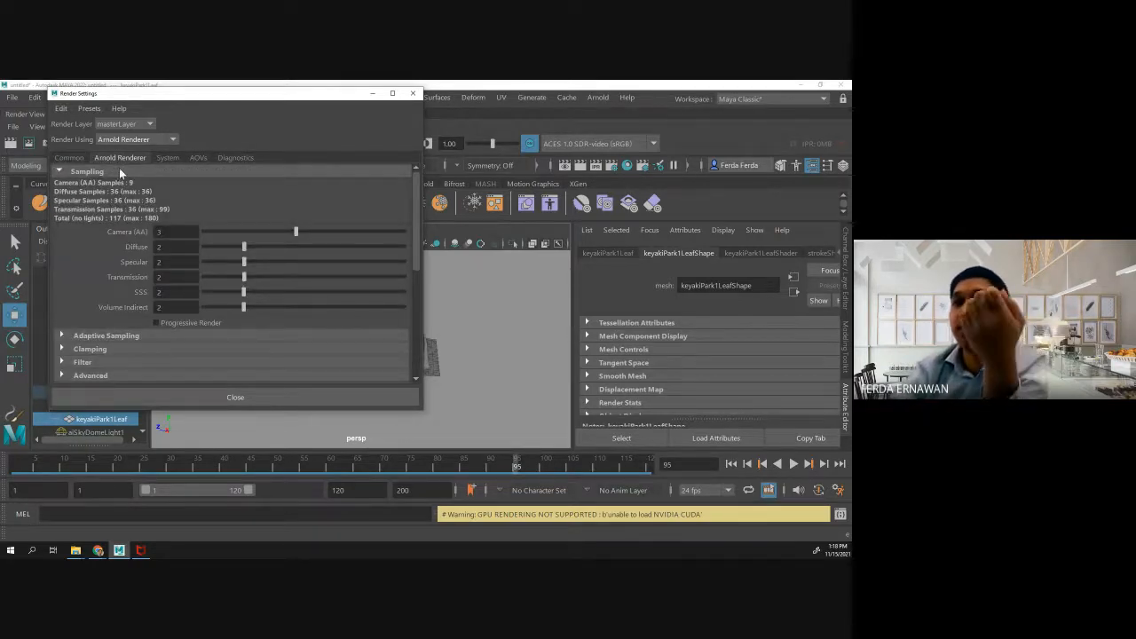
left_click(169, 159)
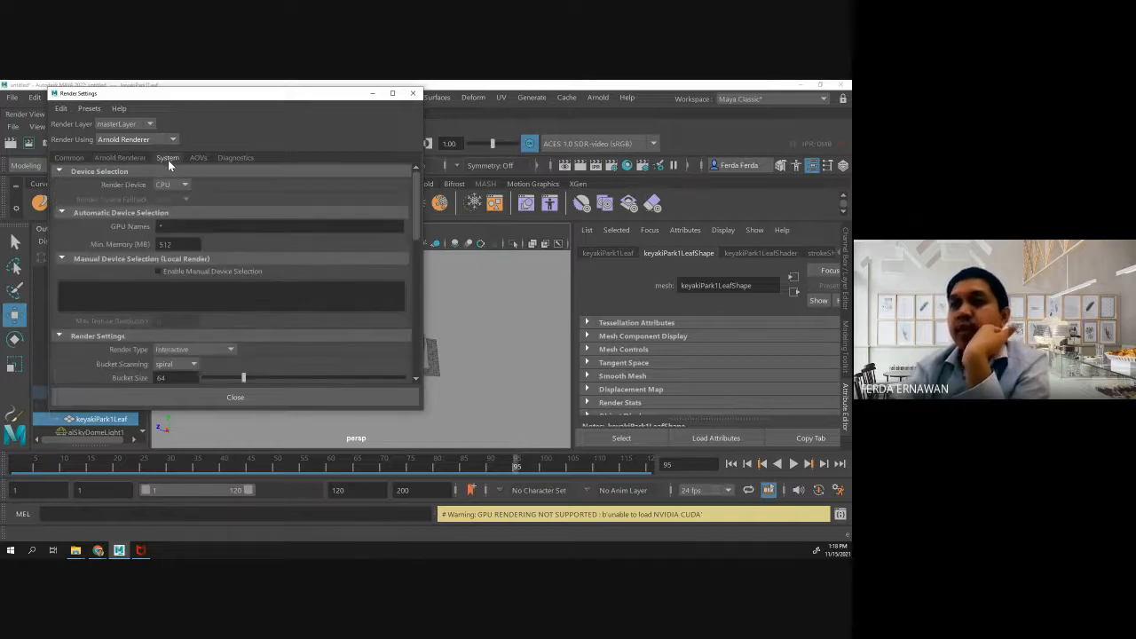
left_click(189, 184)
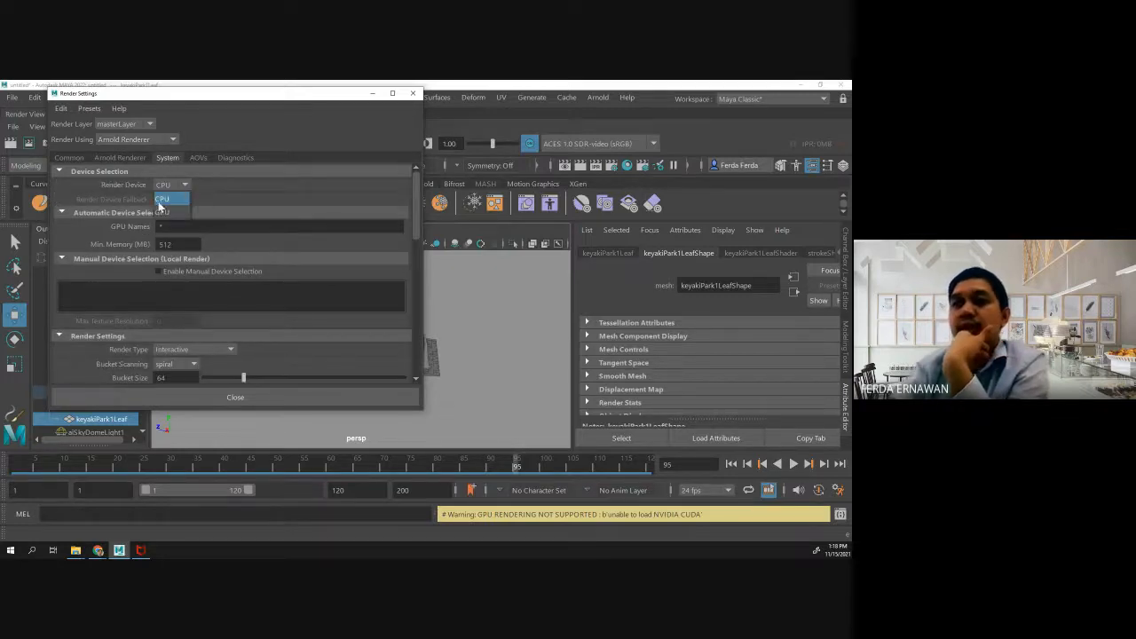
left_click(163, 194)
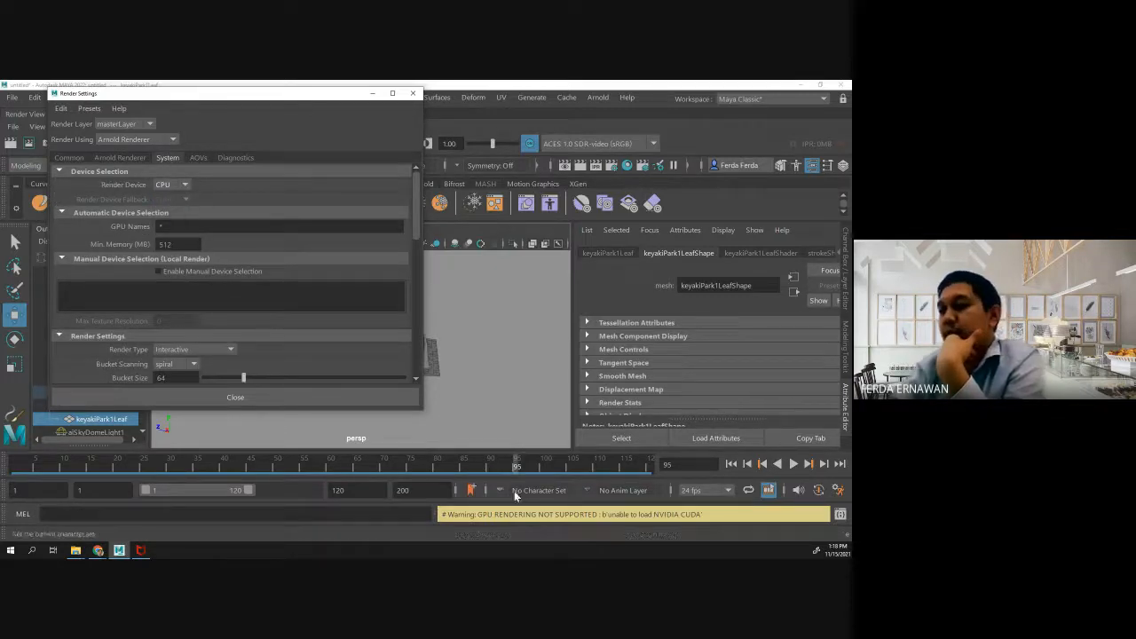
left_click(187, 182)
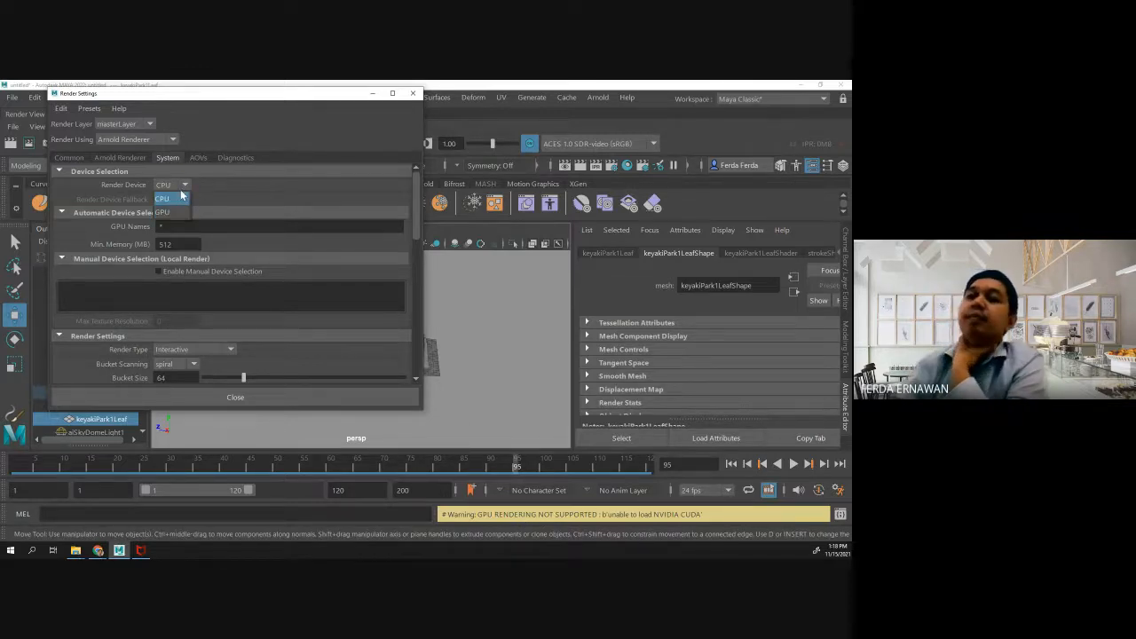
left_click(210, 190)
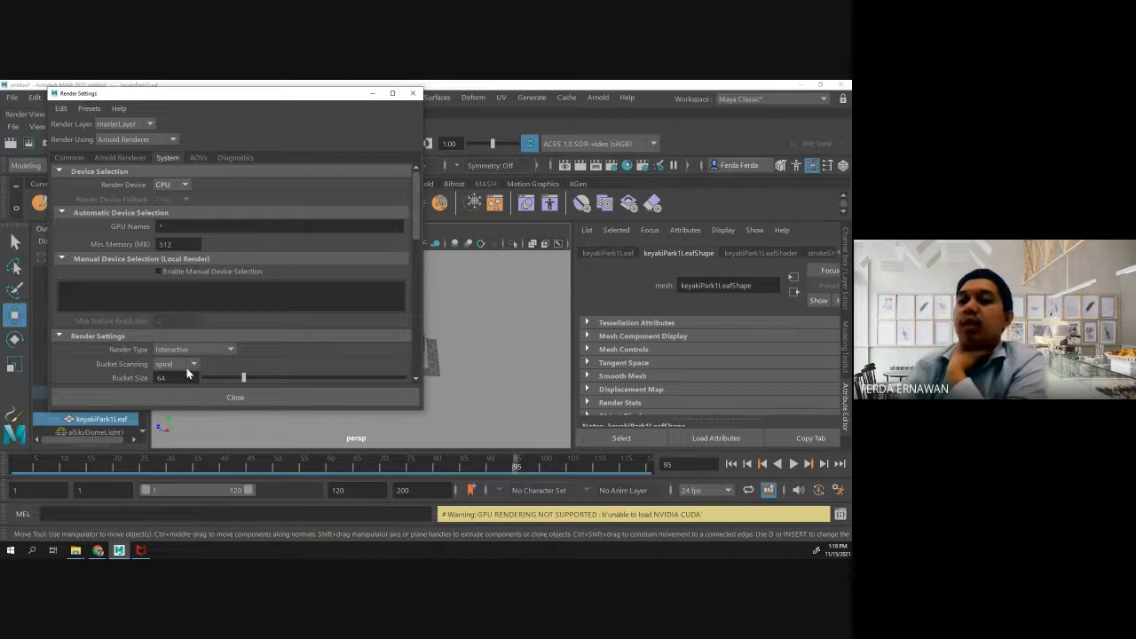
scroll(192, 379, "down", 2)
left_click(235, 397)
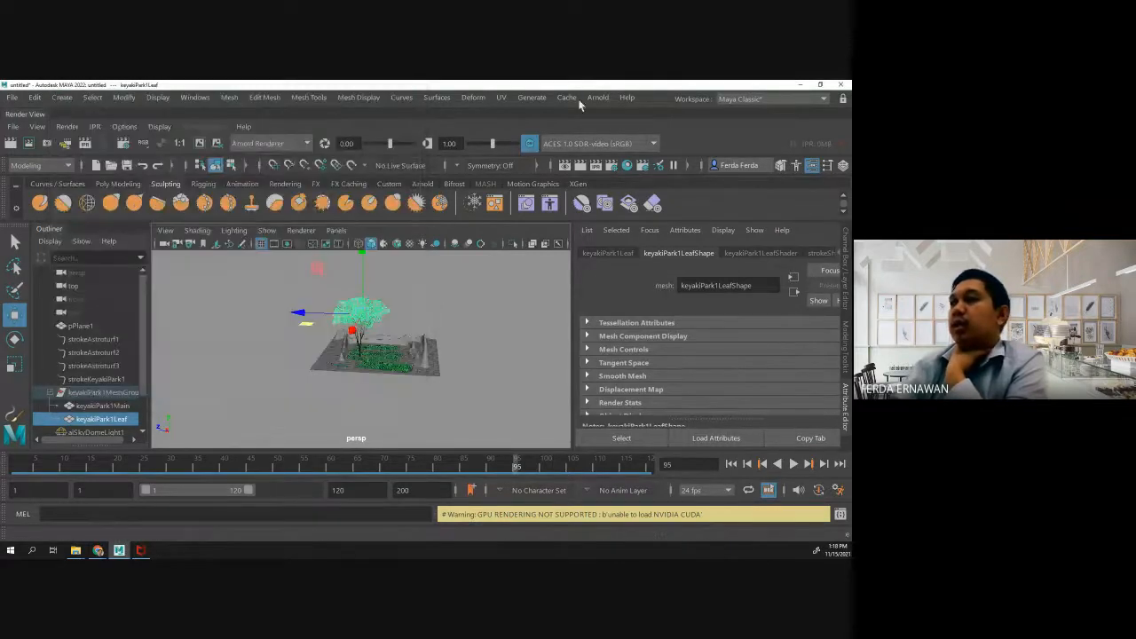
- Bring up the Arnold RenderView, refresh the render of the terrain and tree, and minimize the window
left_click(596, 97)
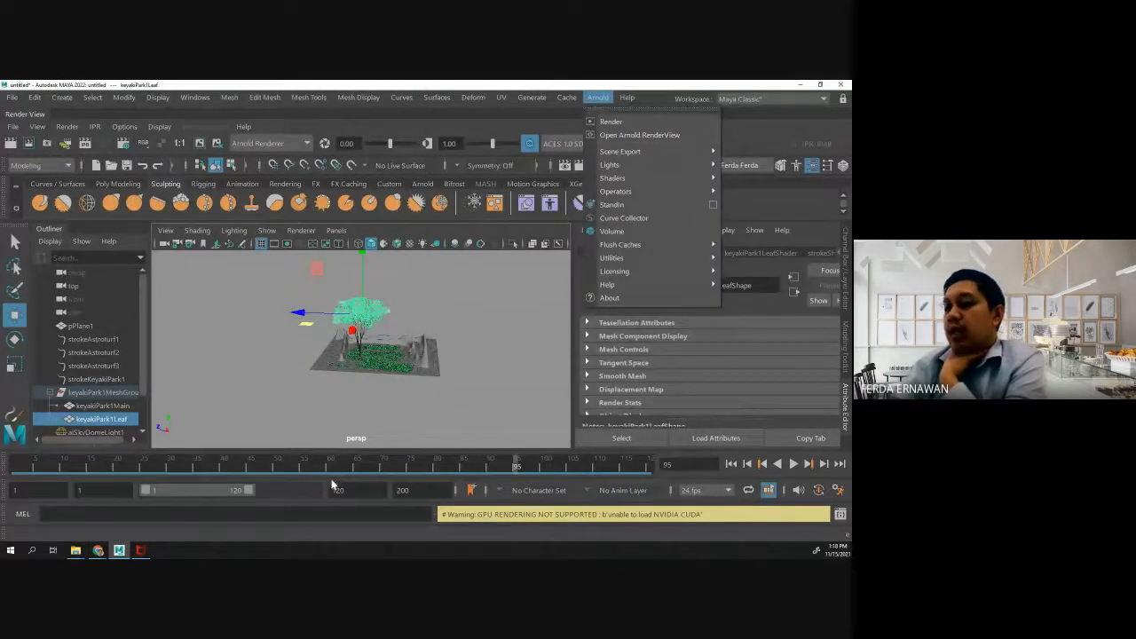
left_click(121, 551)
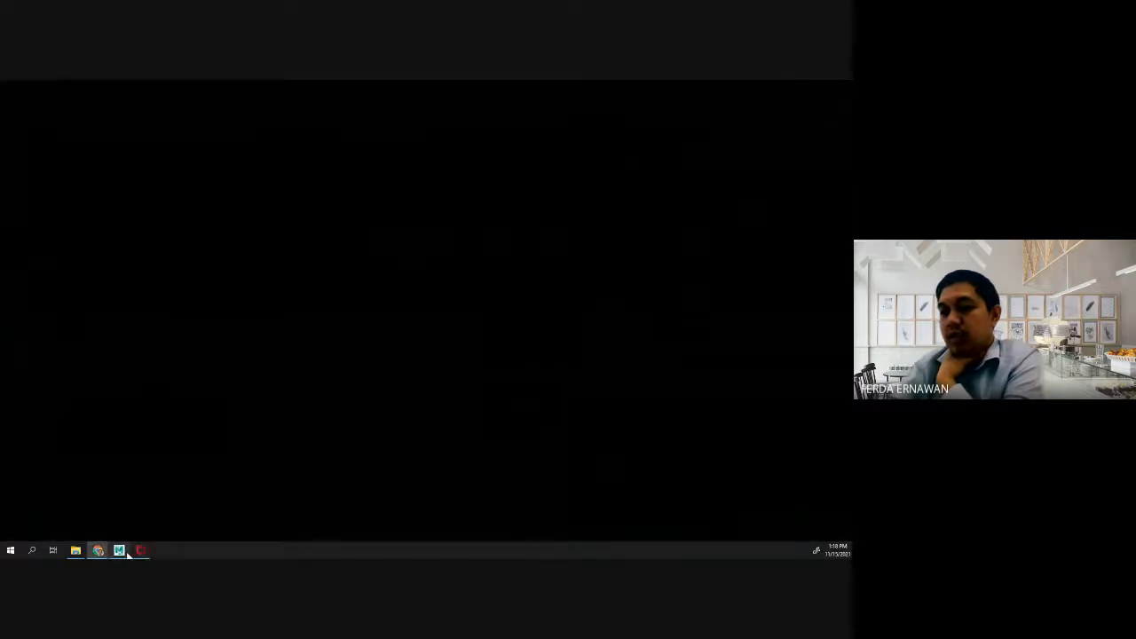
left_click(126, 554)
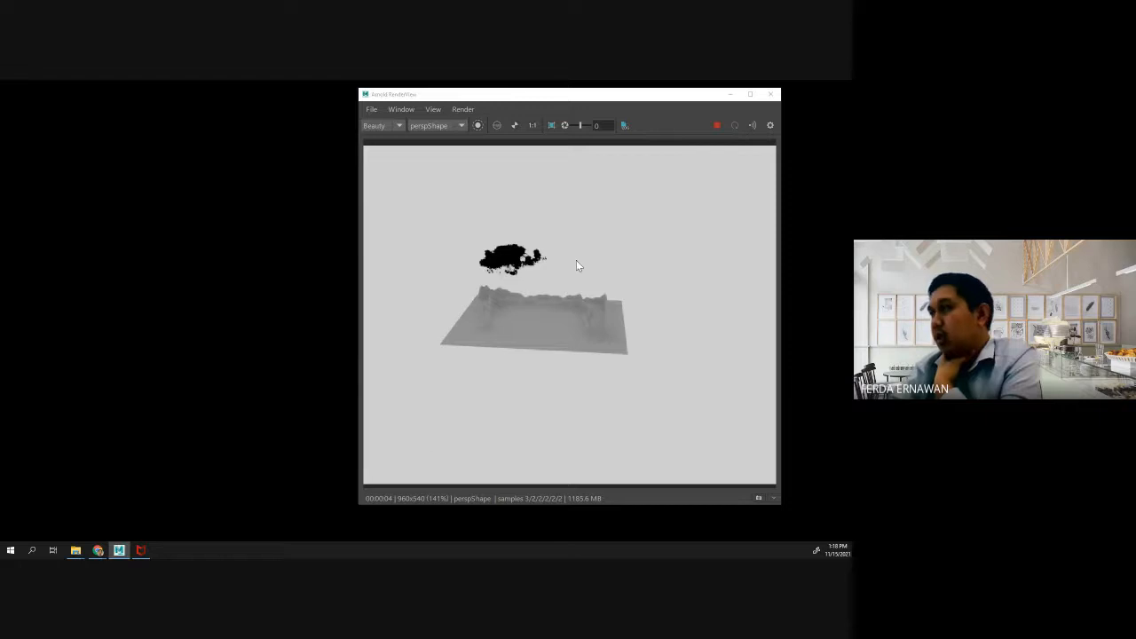
left_click(735, 126)
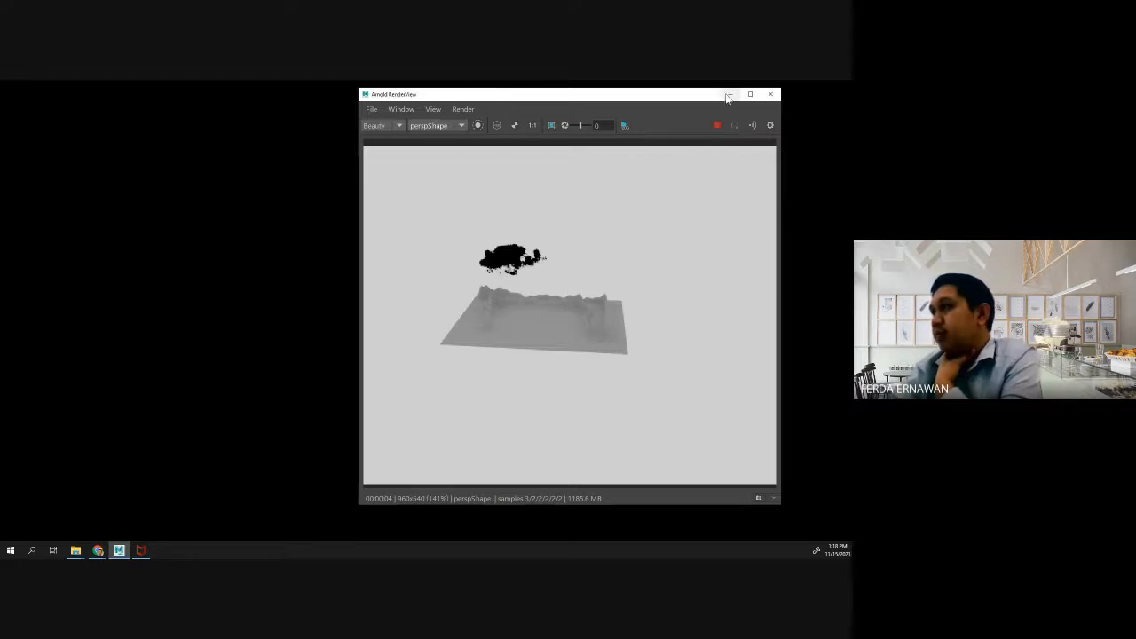
left_click(728, 94)
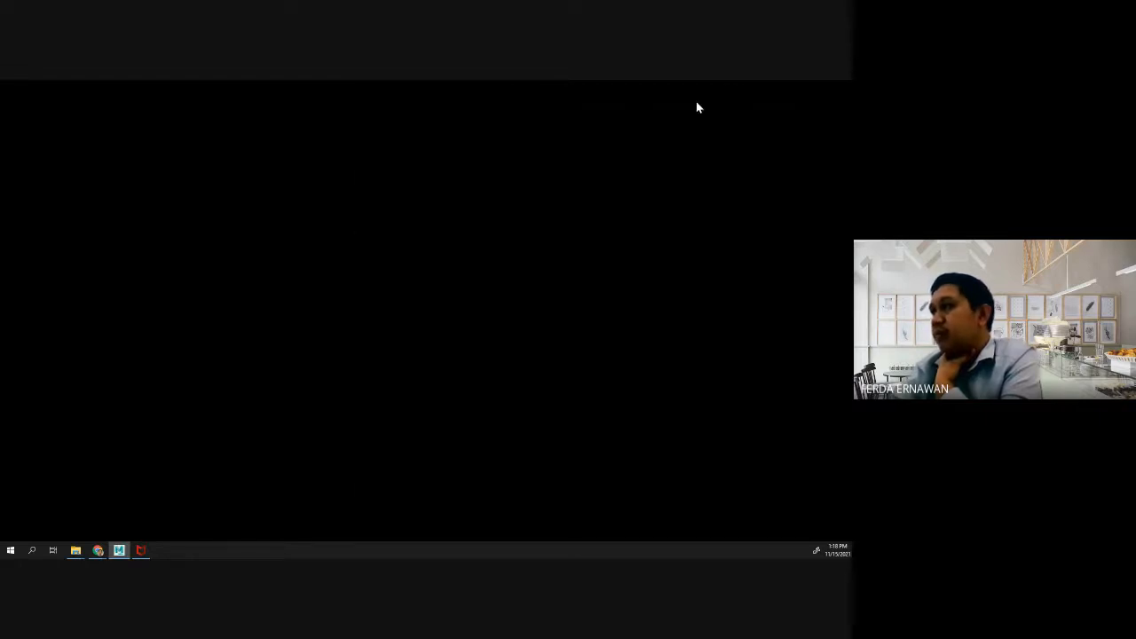
- Bring up the Arnold RenderView and the main Maya window, then minimize the RenderView
left_click(119, 550)
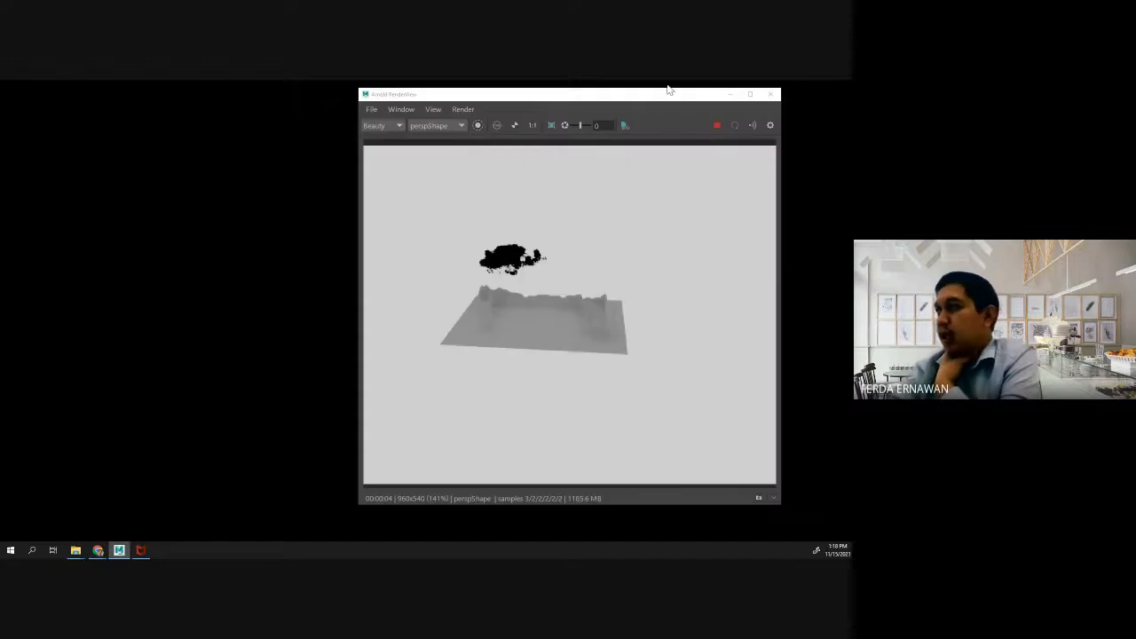
left_click(706, 80)
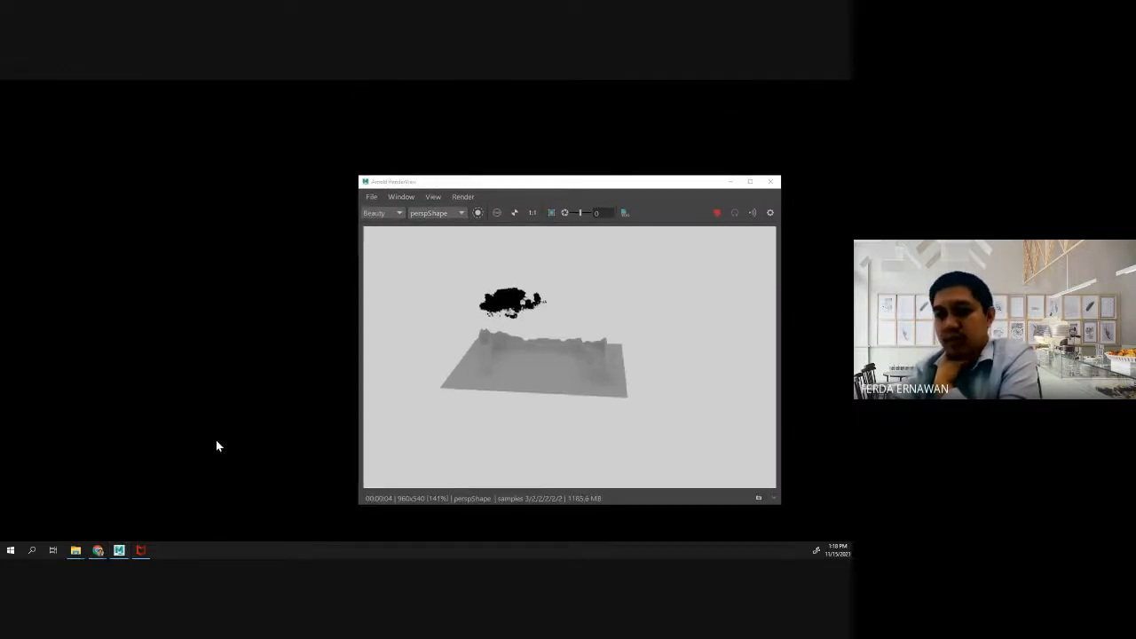
left_click(119, 550)
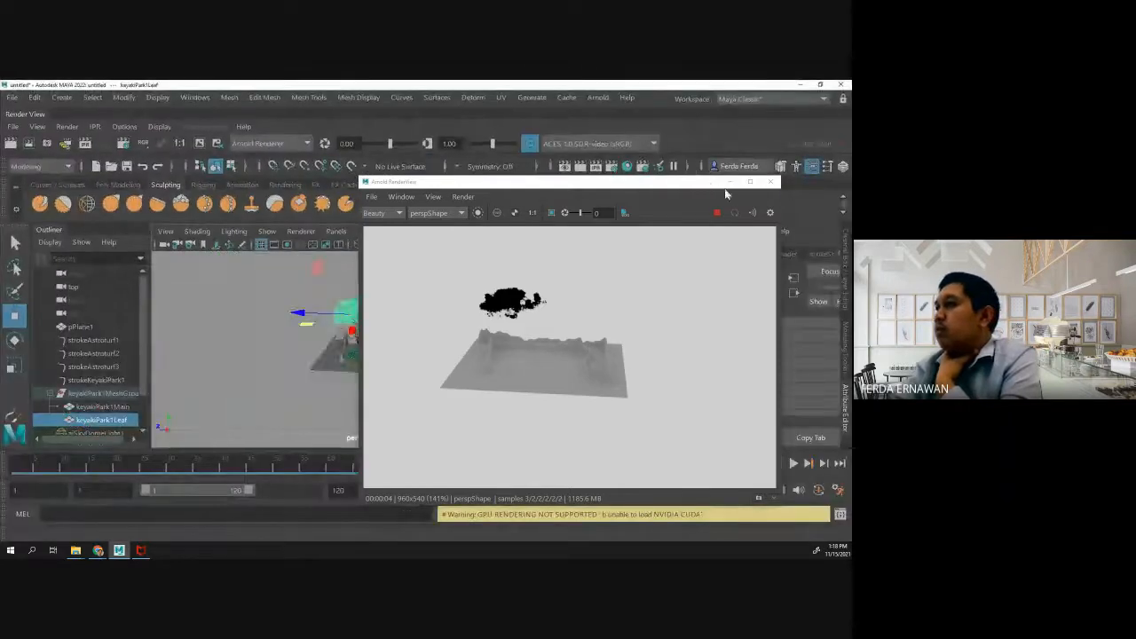
left_click(729, 183)
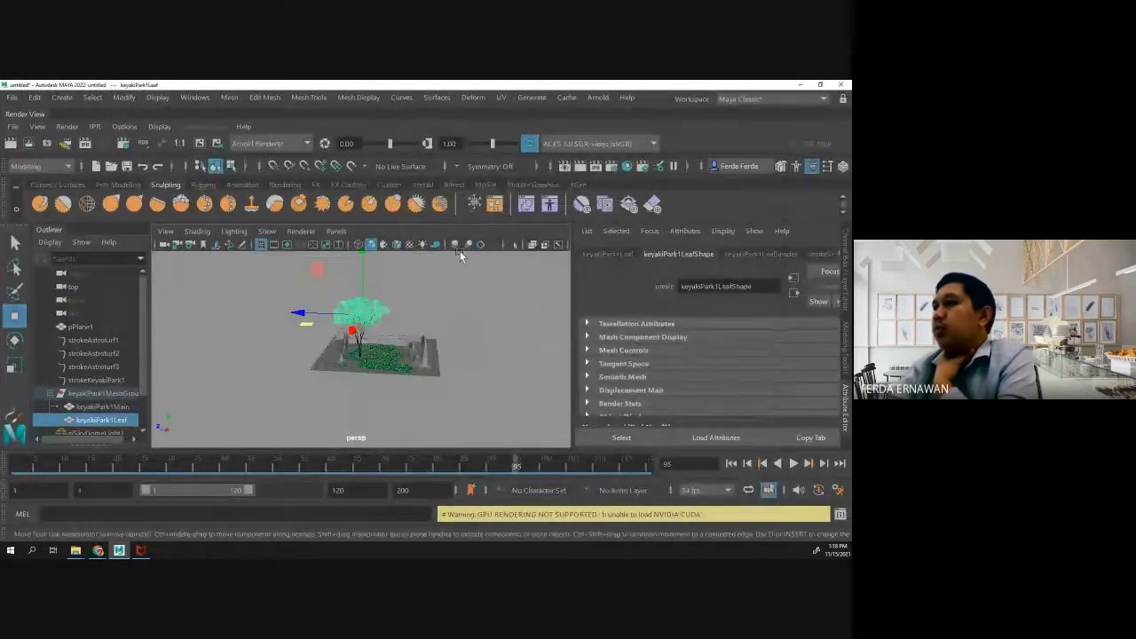
left_click(606, 99)
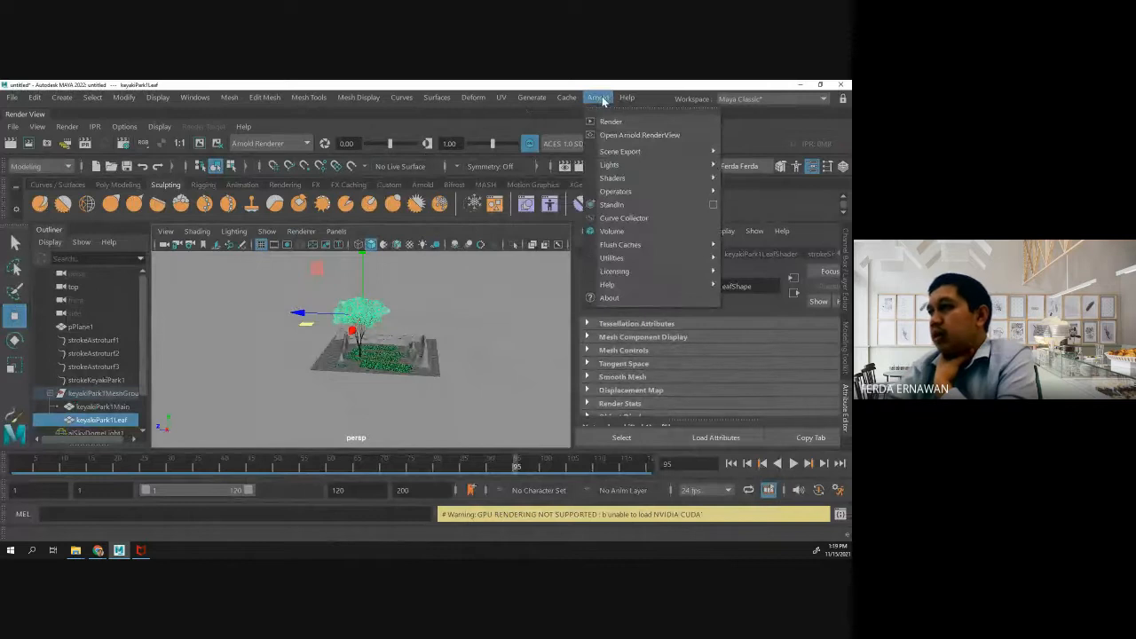
mouse_move(650, 166)
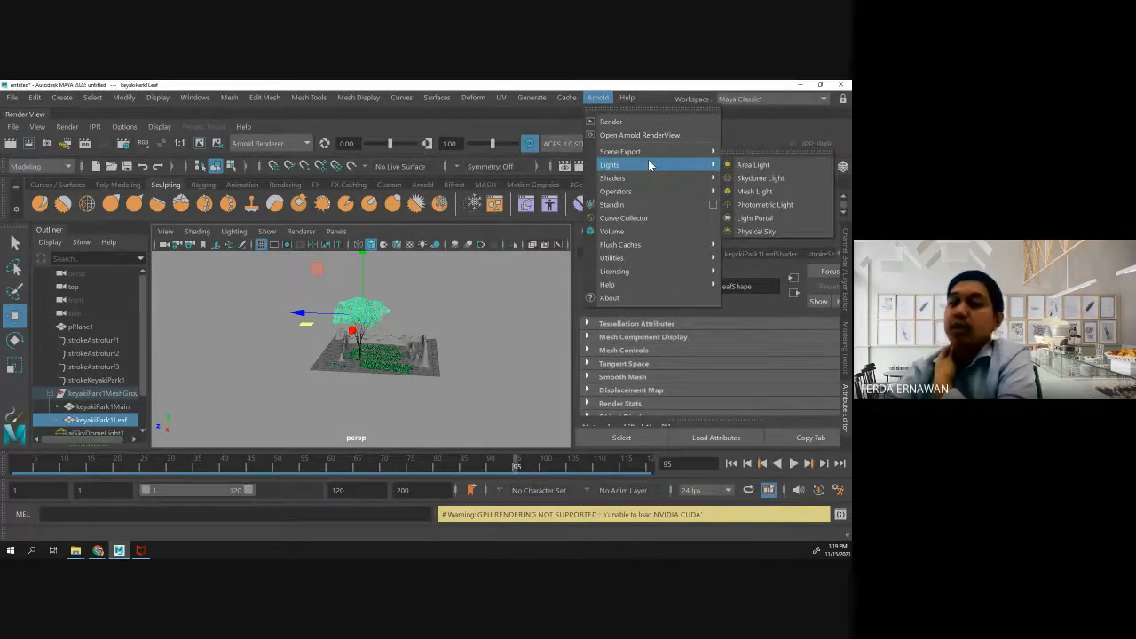
mouse_move(678, 153)
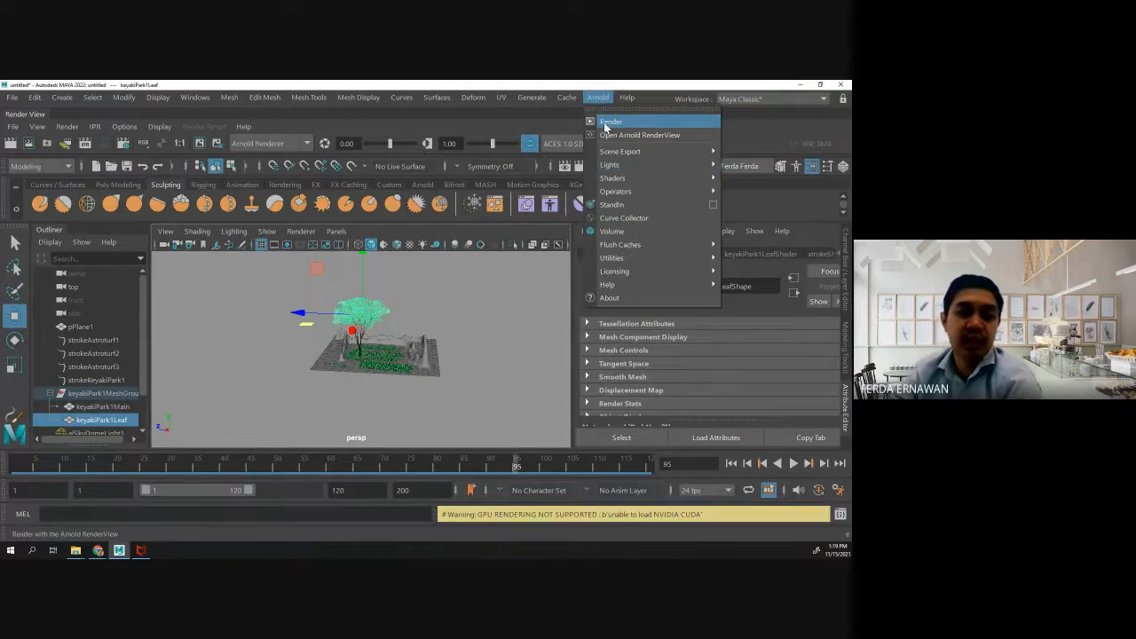
- View the terrain and tree render in the Arnold RenderView again, restore and maximize the main Maya window, and minimize the RenderView
left_click(142, 553)
left_click(120, 554)
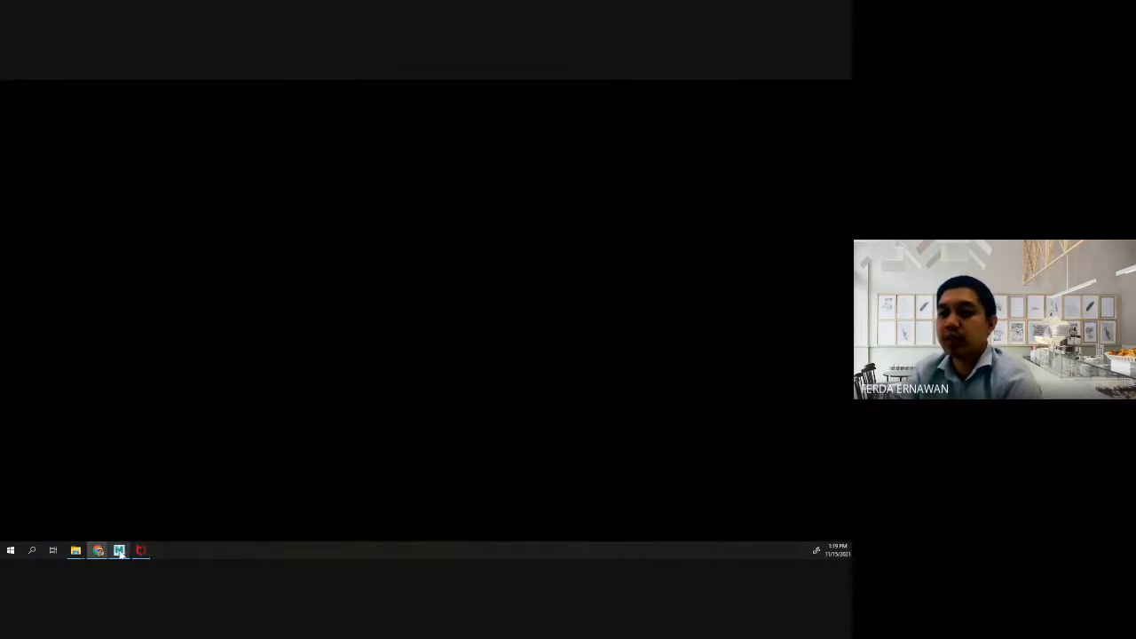
left_click(119, 554)
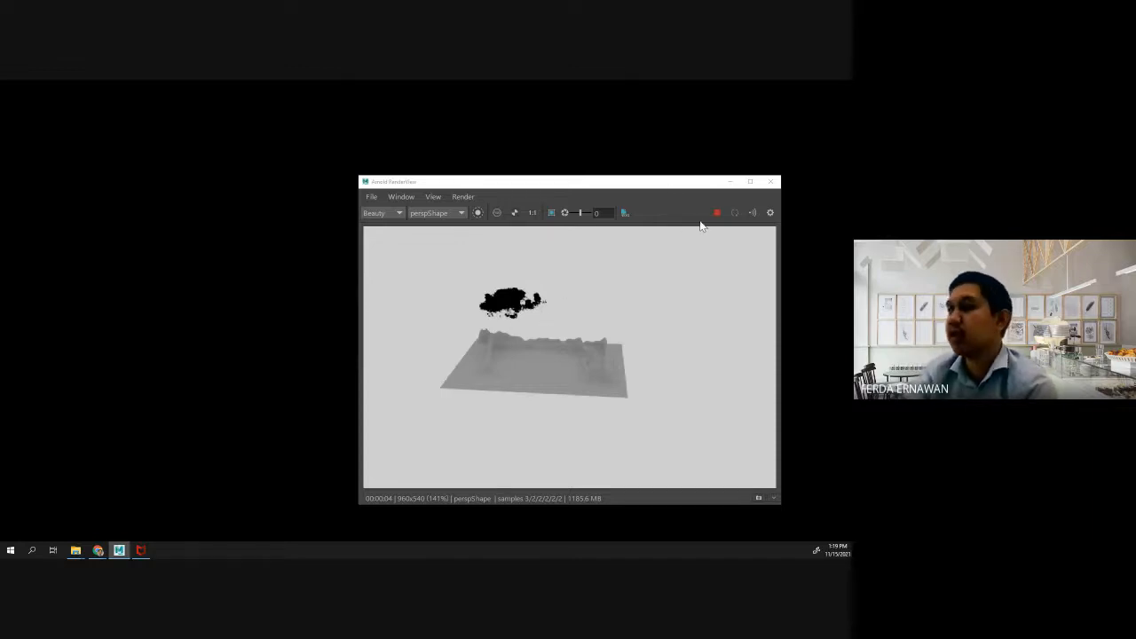
left_click_drag(675, 183, 605, 139)
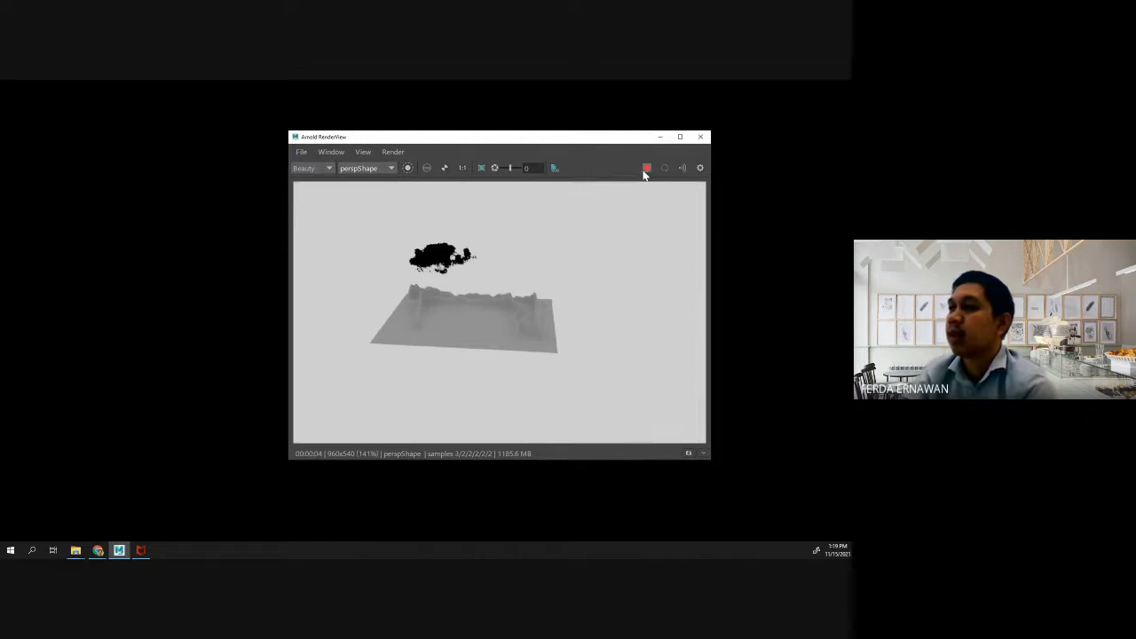
left_click(127, 548)
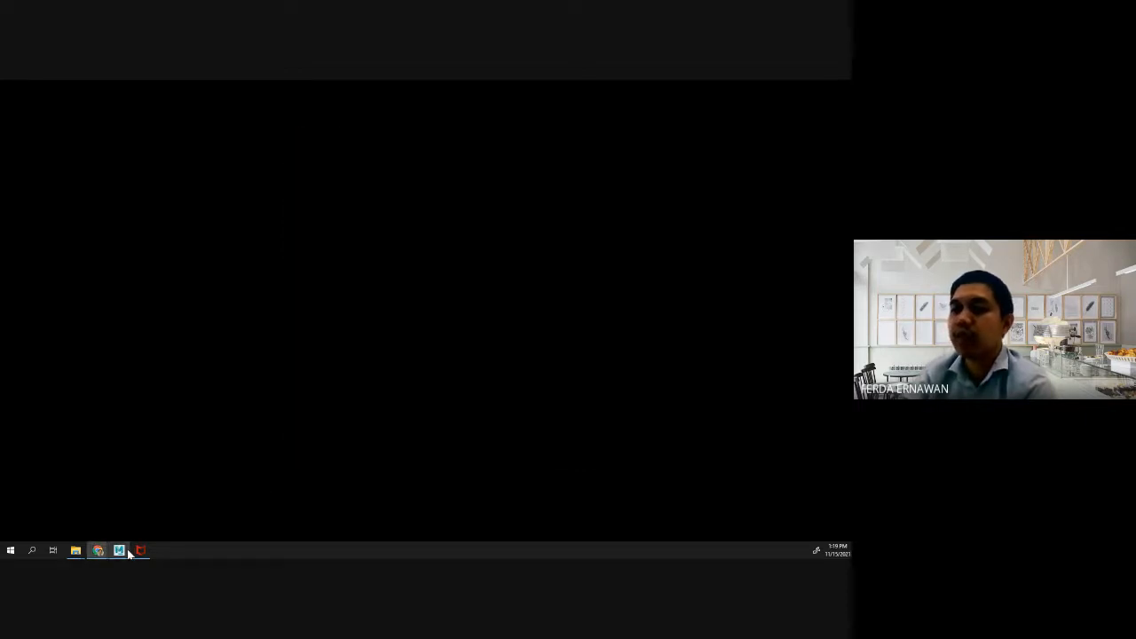
left_click(119, 556)
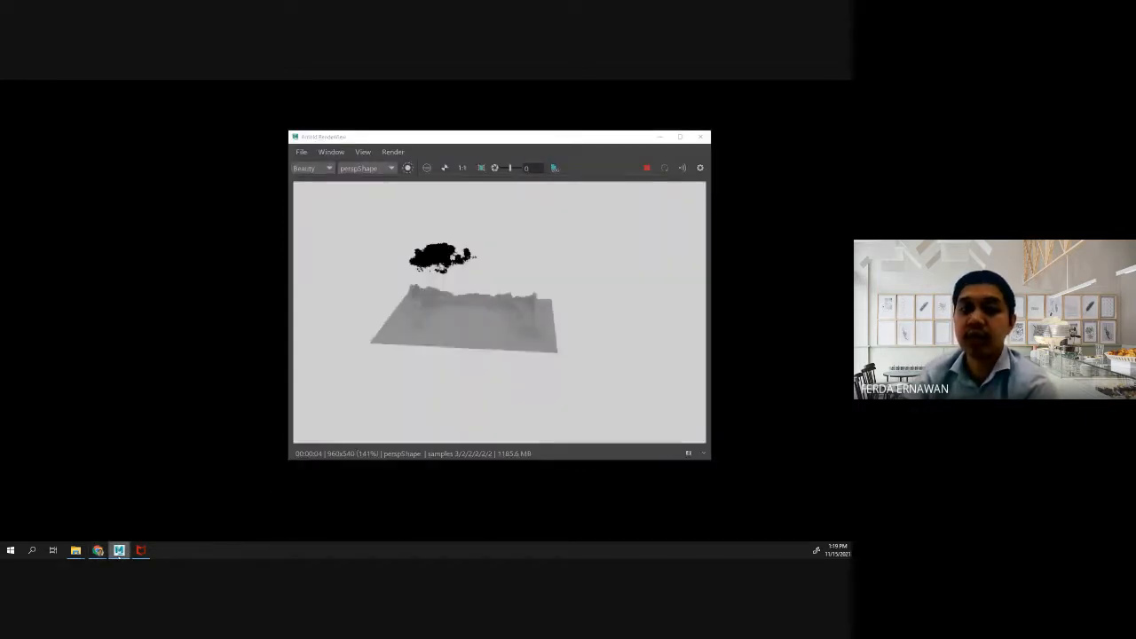
left_click_drag(0, 191, 526, 89)
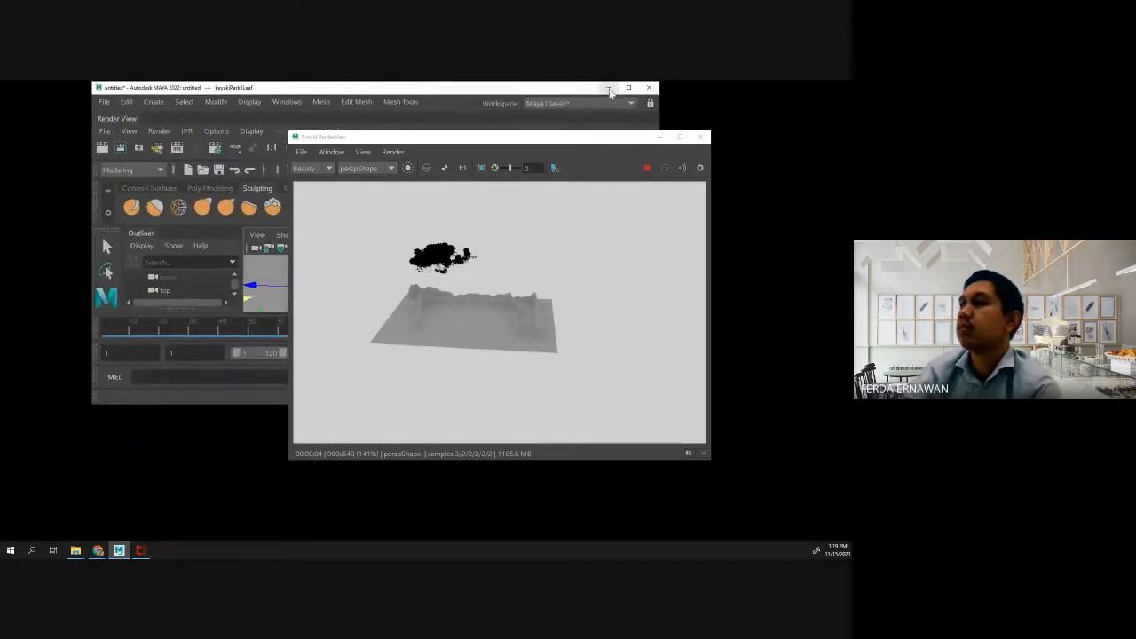
left_click(625, 83)
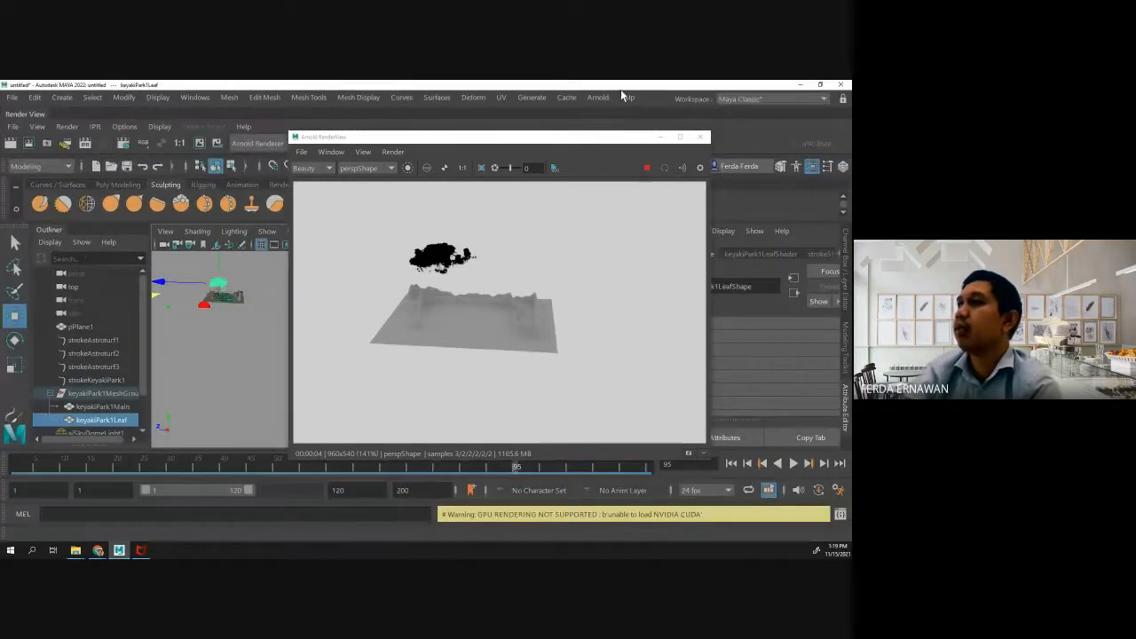
left_click(660, 138)
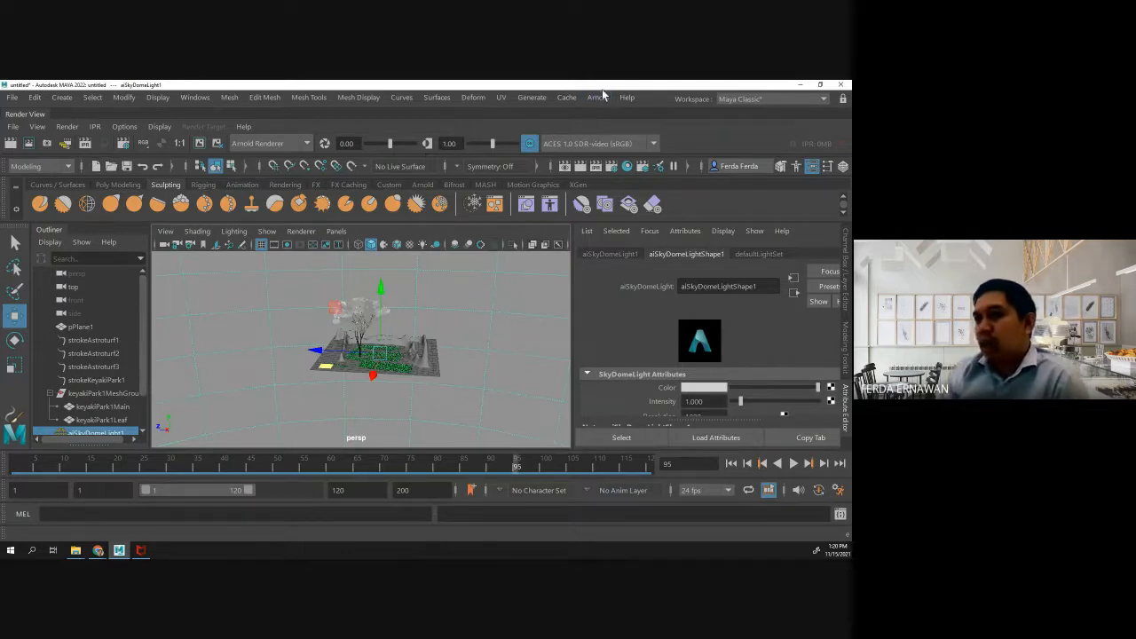
- Inspect the tree by selecting its leaf mesh, trunk mesh and keyakiPark1MeshGroup in turn, then select the sky dome light
left_click(356, 314)
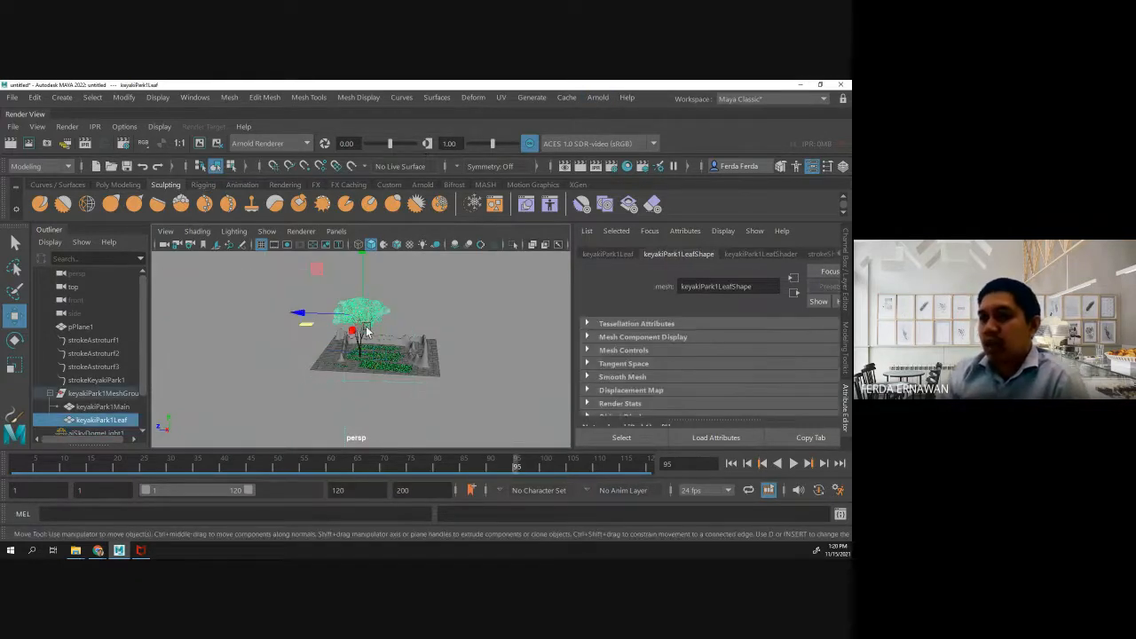
left_click(363, 332)
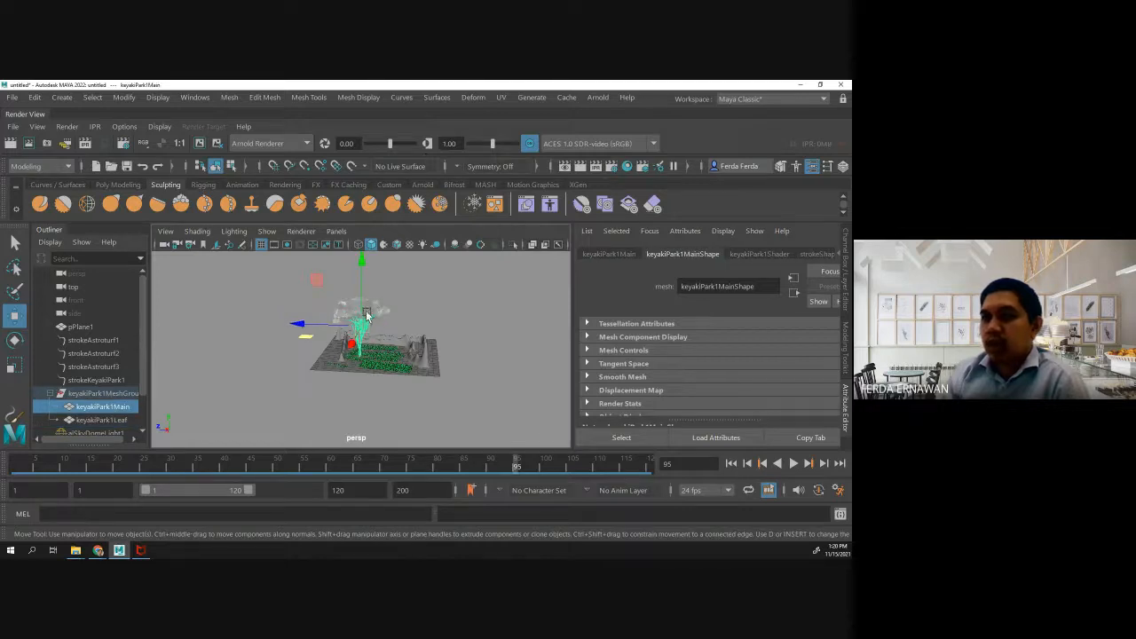
left_click(86, 395)
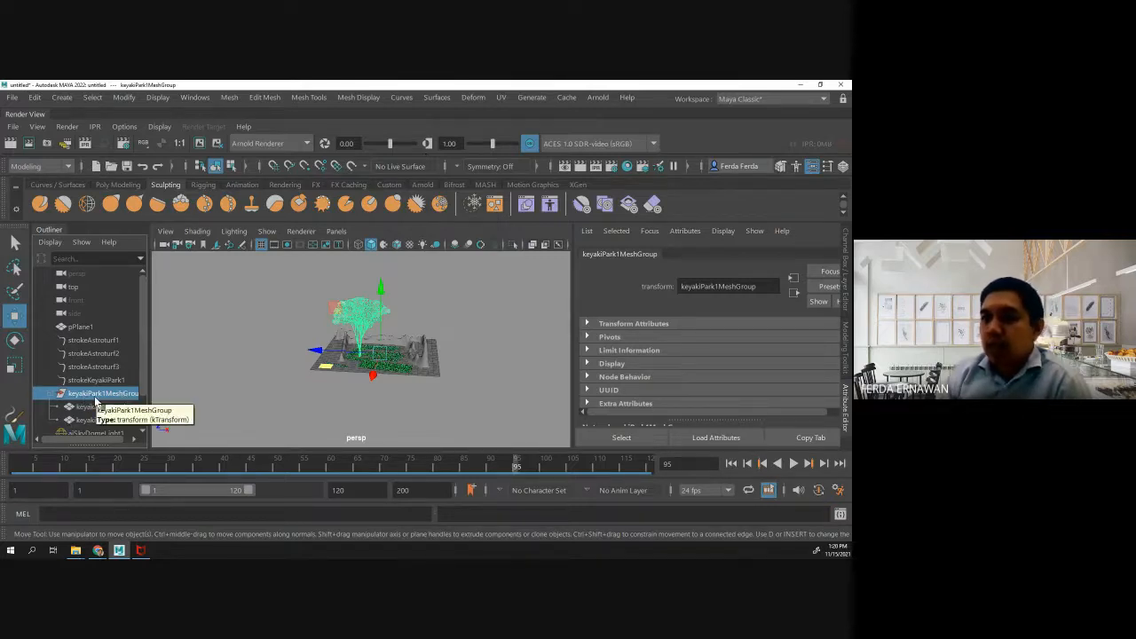
right_click(359, 312)
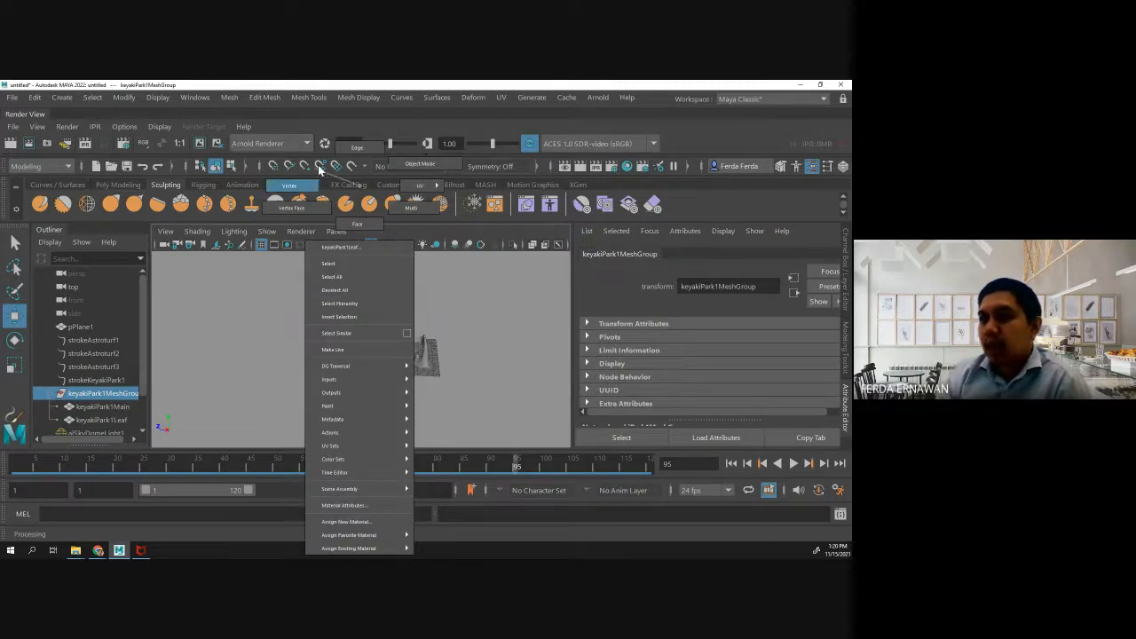
left_click(432, 282)
left_click(429, 293)
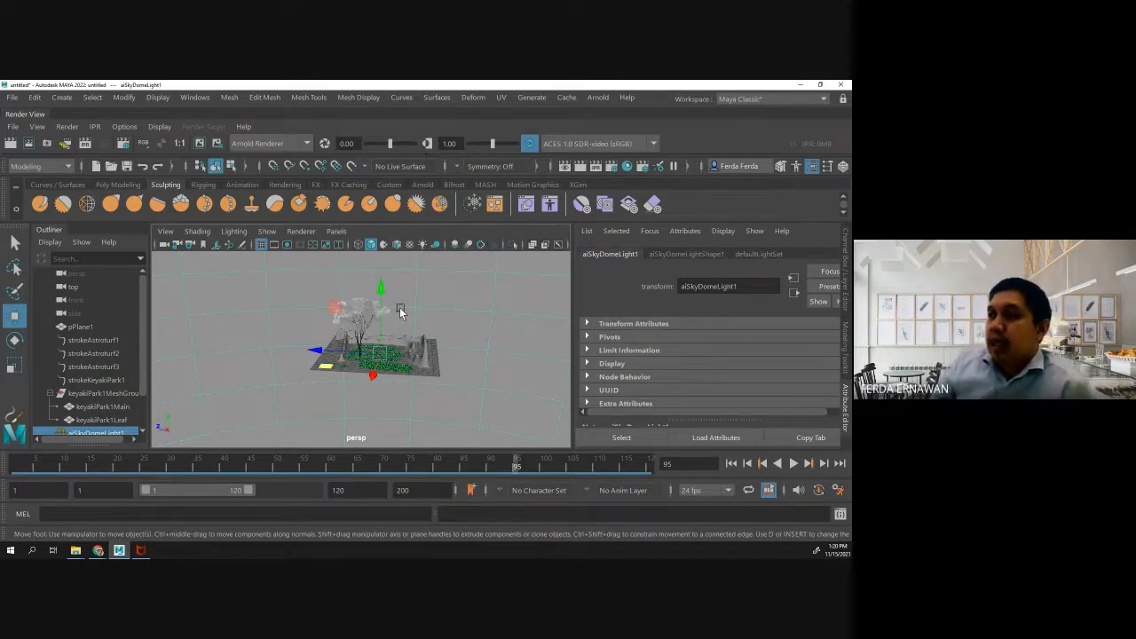
- Bring the Arnold RenderView in front of the scene to view the current render, and minimize it
left_click(597, 97)
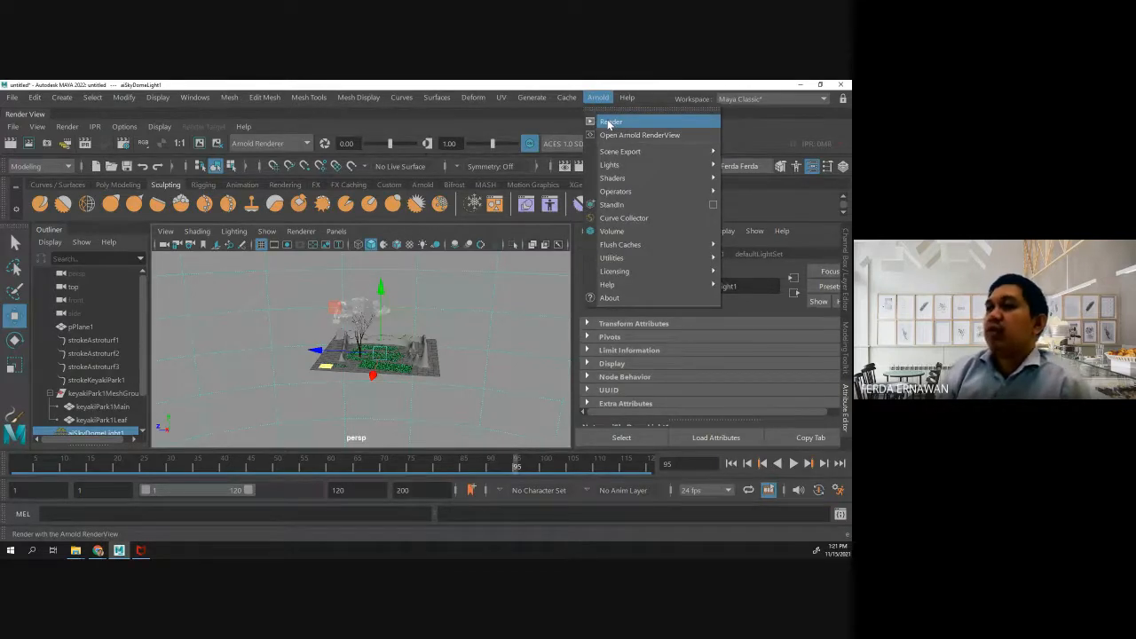
mouse_move(600, 169)
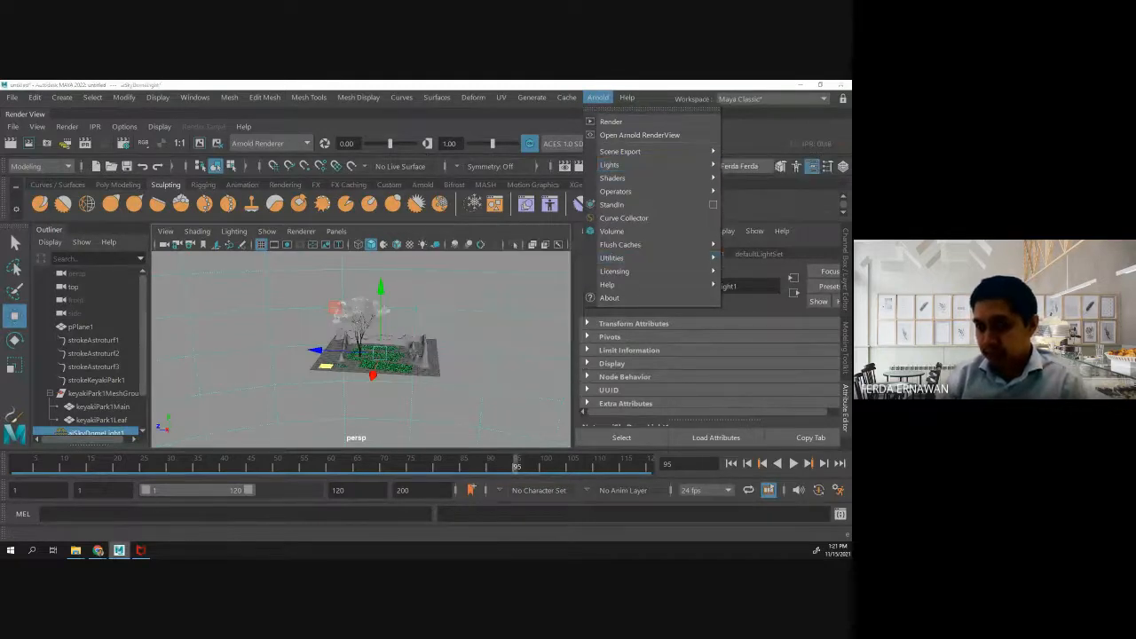
left_click(116, 554)
left_click(117, 555)
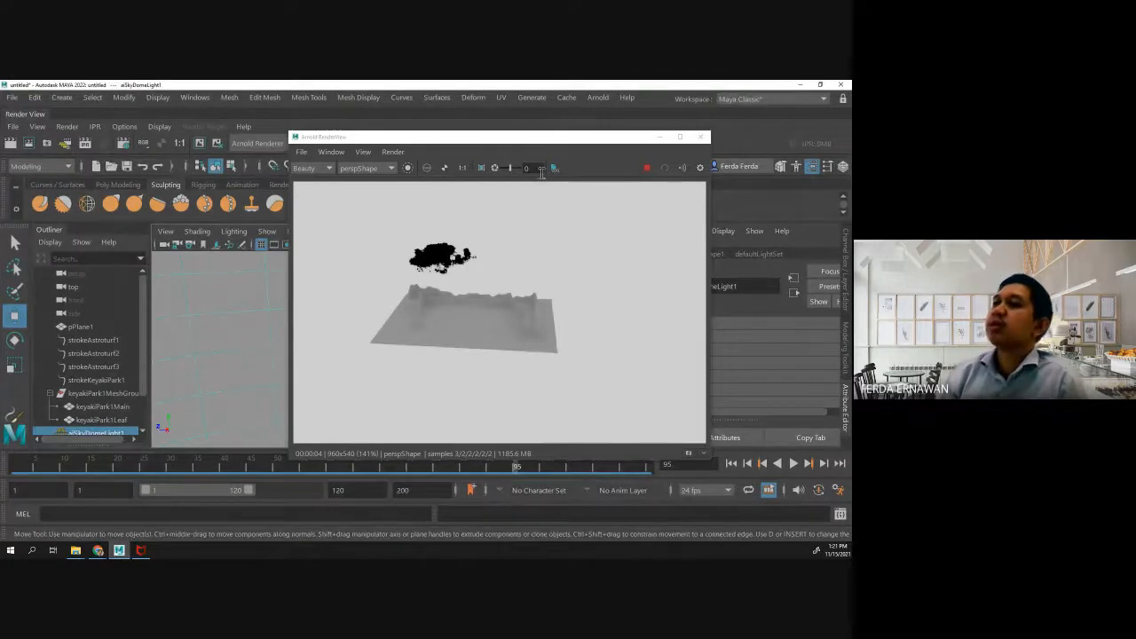
left_click_drag(614, 145, 610, 157)
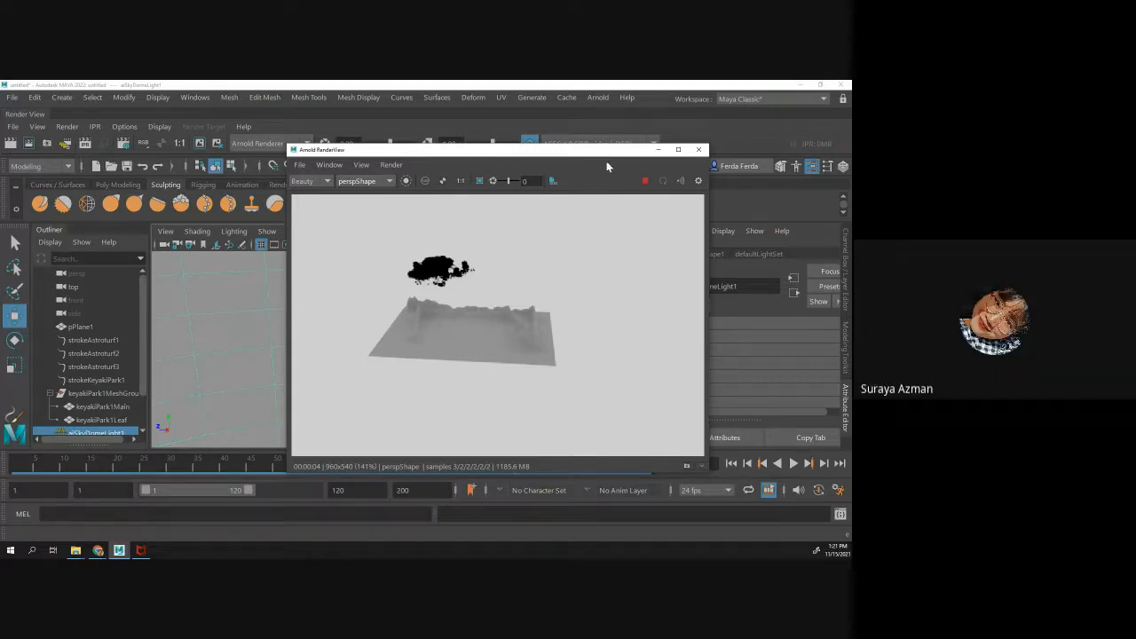
left_click(657, 151)
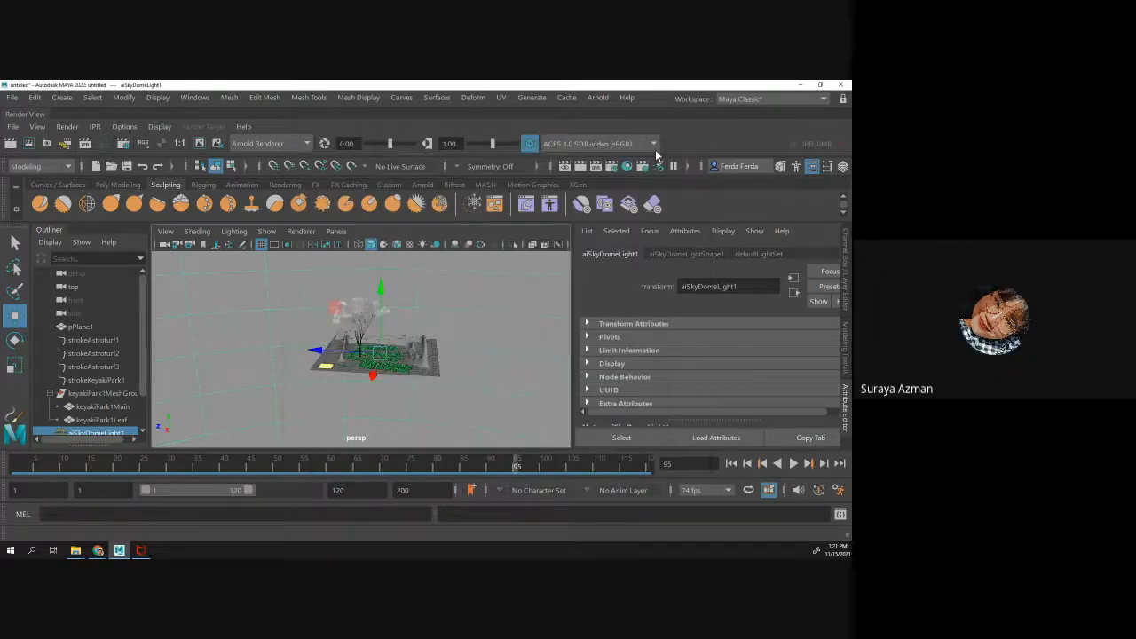
- Open the render settings and review the common output options, including file name prefix, image format, renderable camera and image size
left_click(531, 97)
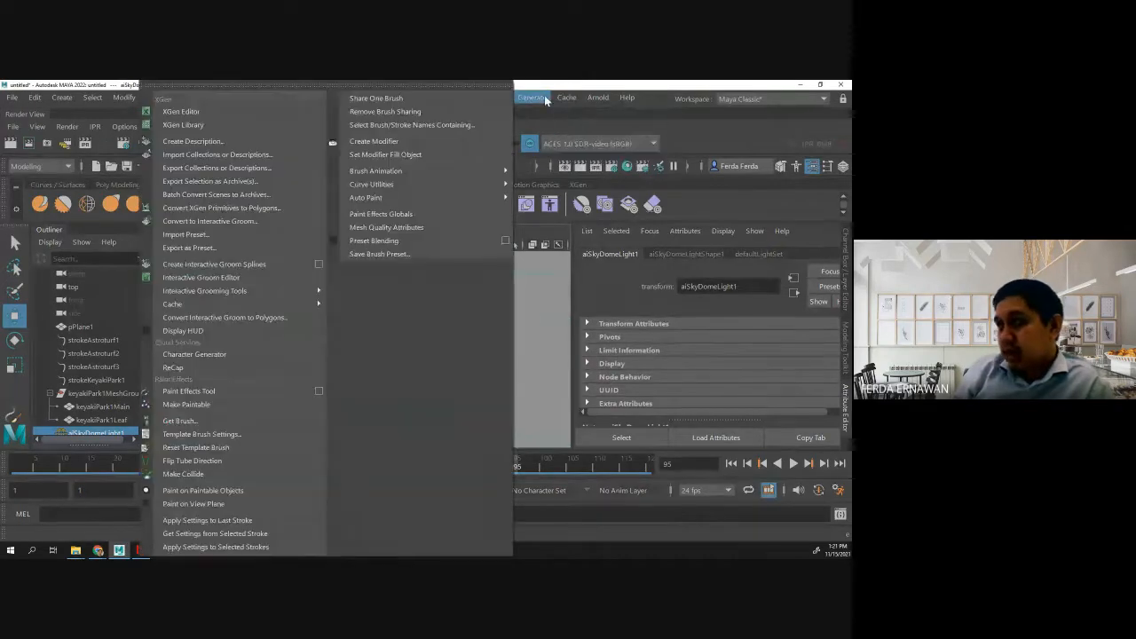
mouse_move(594, 100)
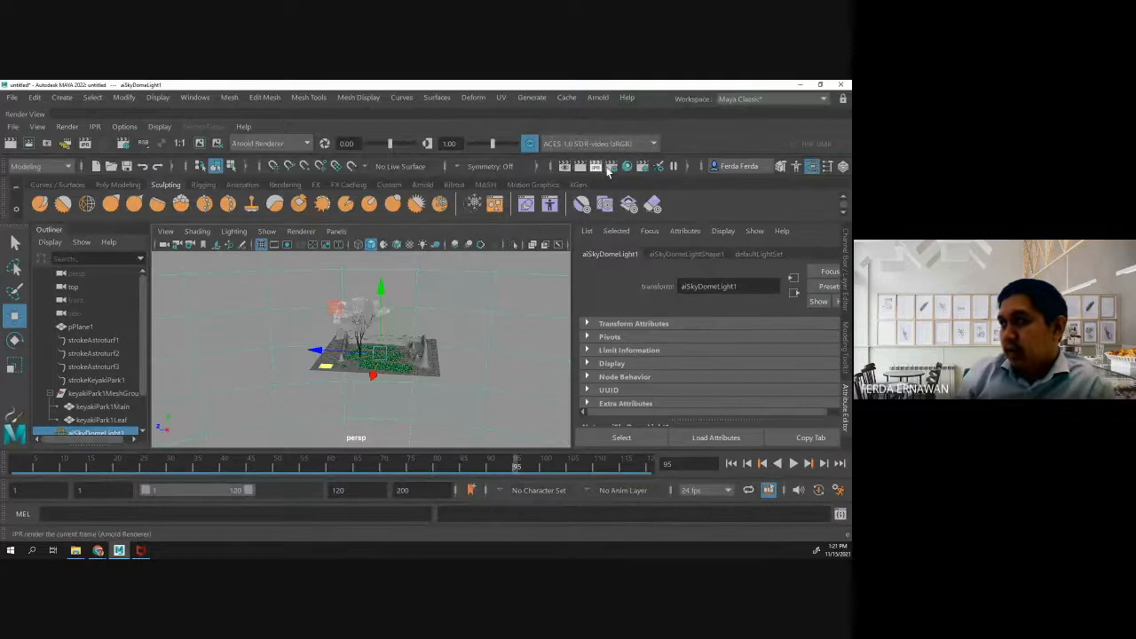
left_click(612, 167)
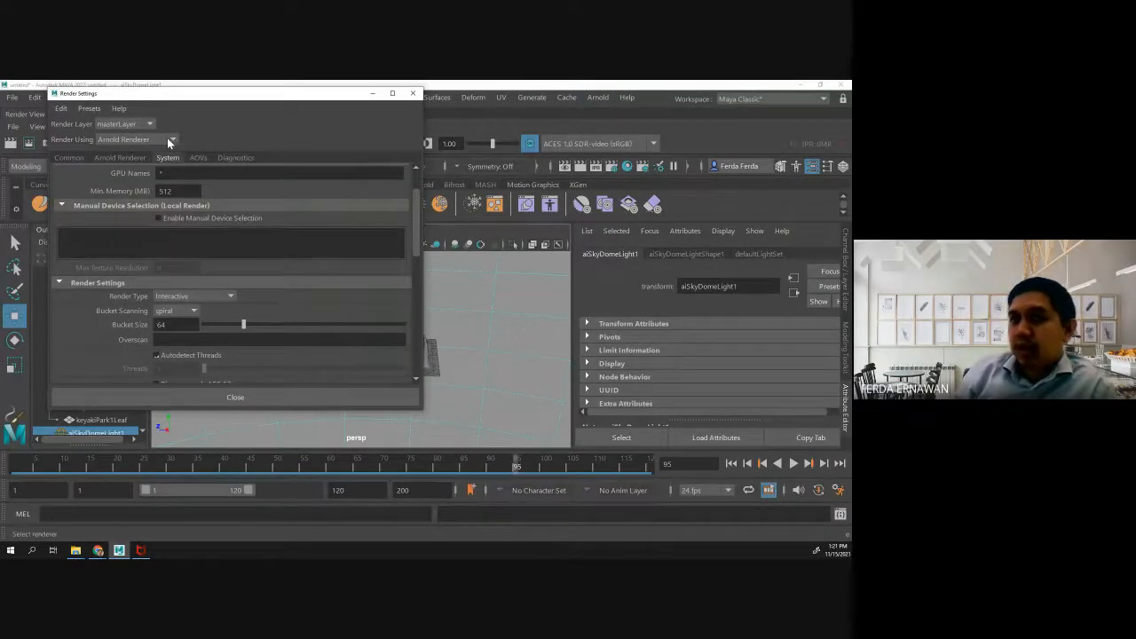
left_click(73, 158)
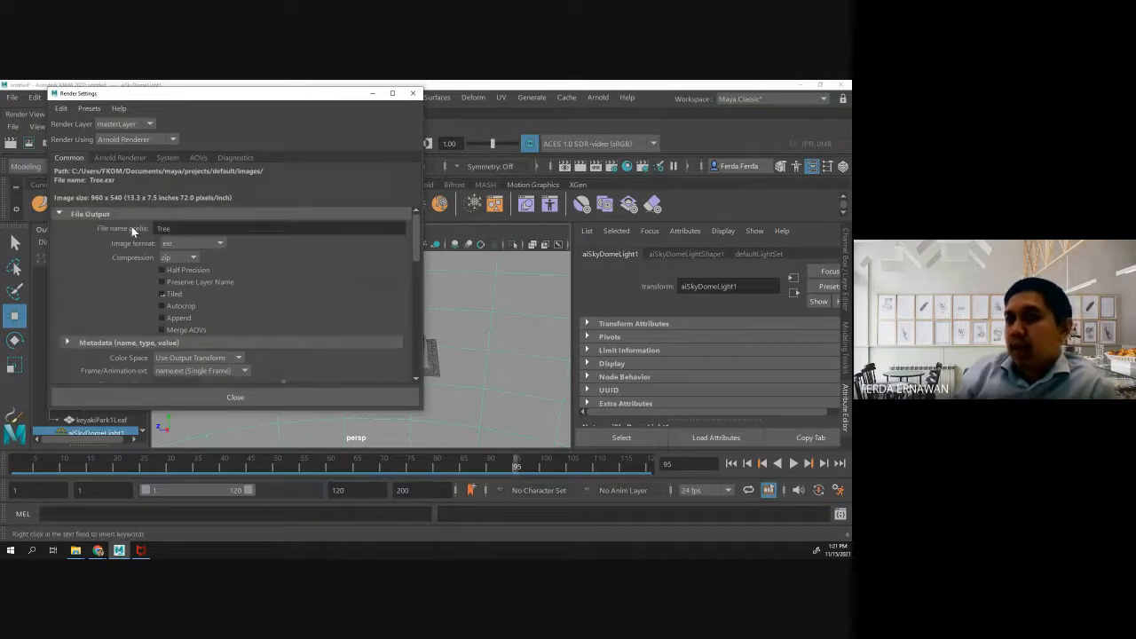
left_click(174, 230)
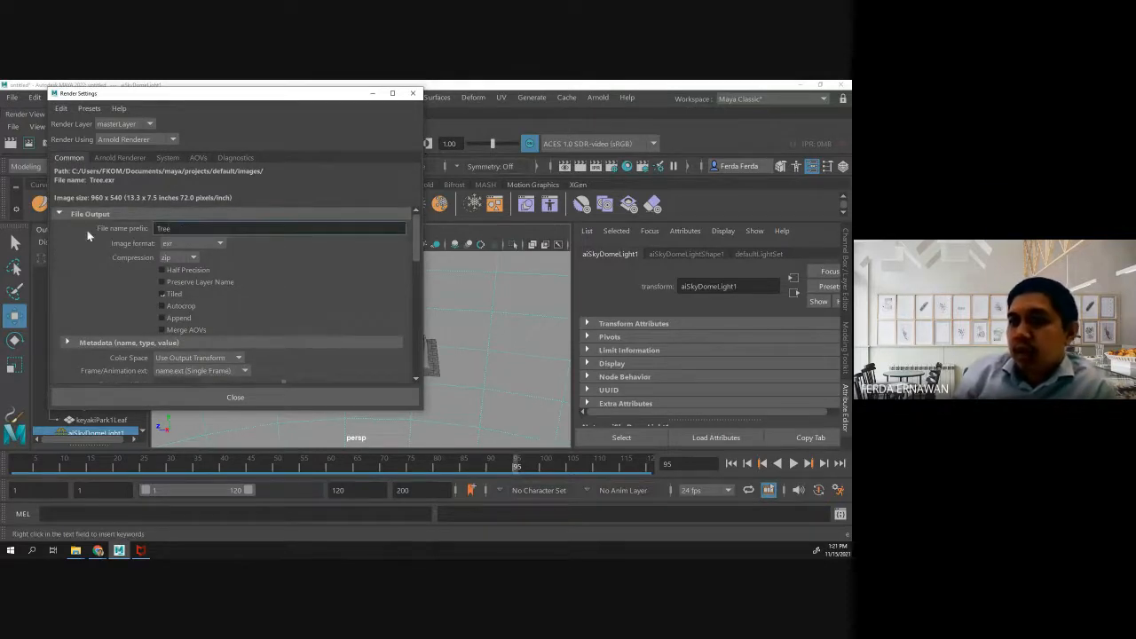
scroll(222, 262, "down", 2)
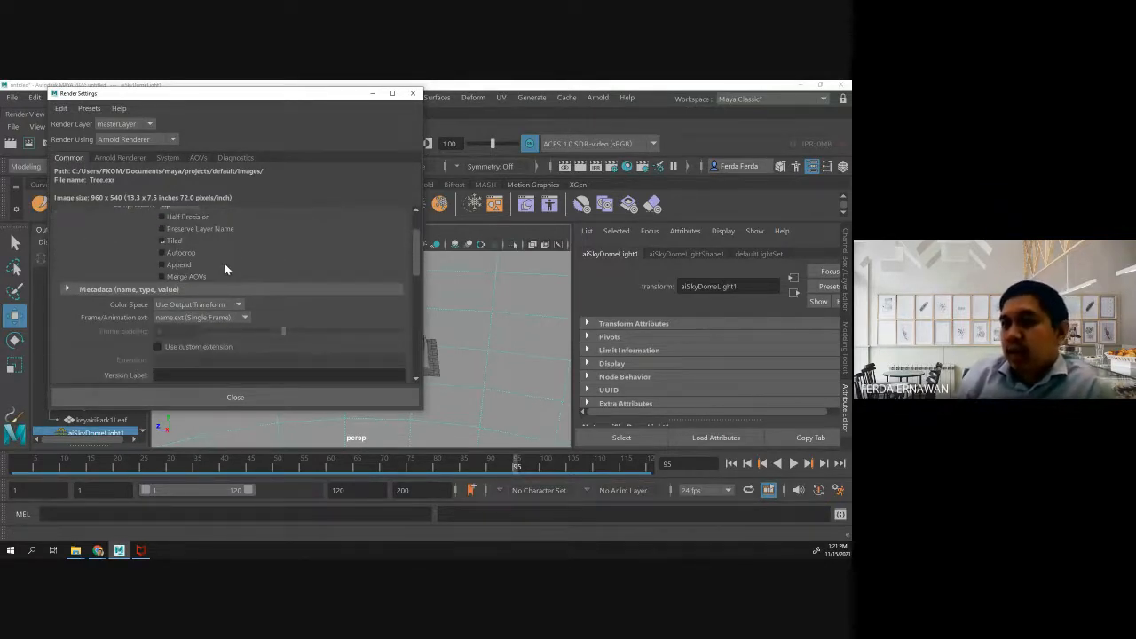
scroll(224, 264, "down", 5)
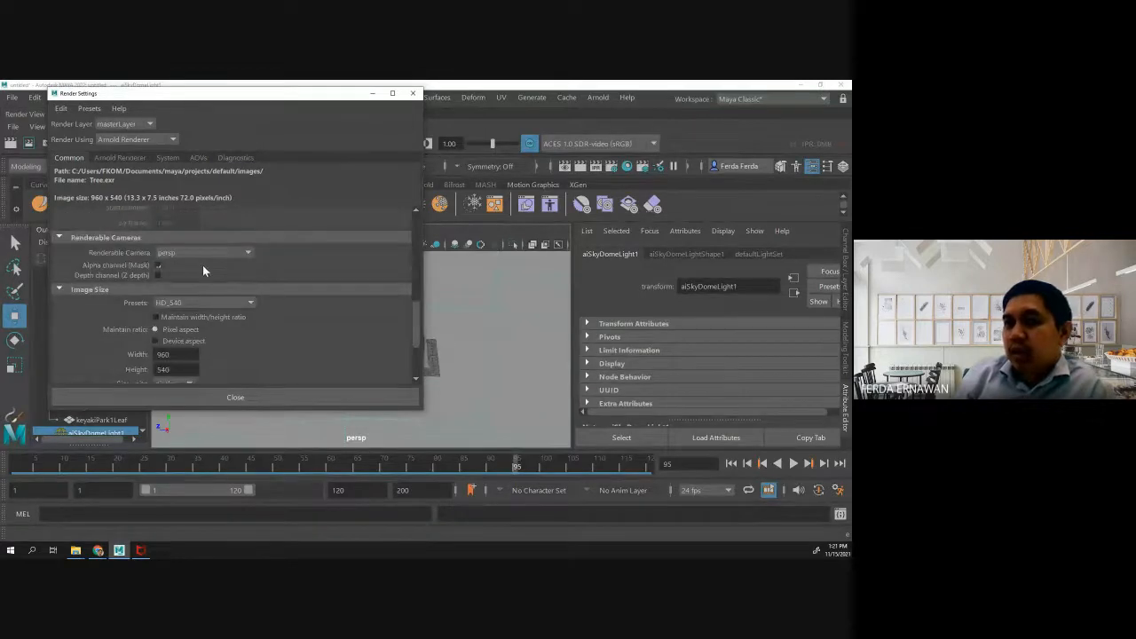
scroll(203, 266, "down", 3)
scroll(206, 268, "up", 3)
scroll(210, 266, "down", 3)
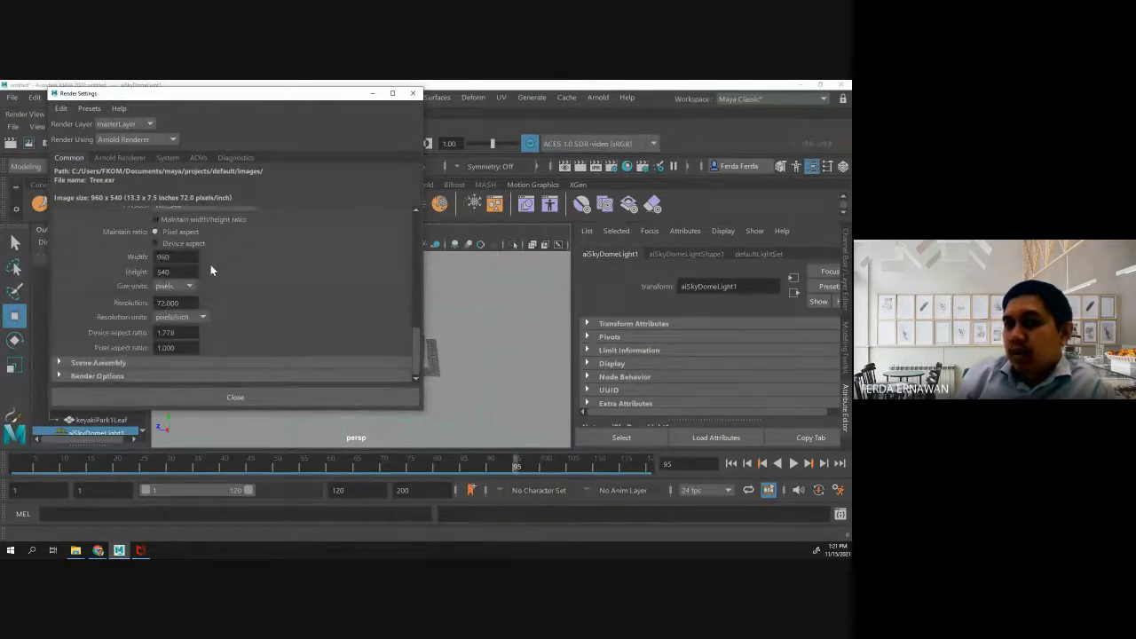
scroll(210, 264, "up", 5)
- Review the Arnold sampling, system device and AOV render settings, then close the render settings
left_click(121, 158)
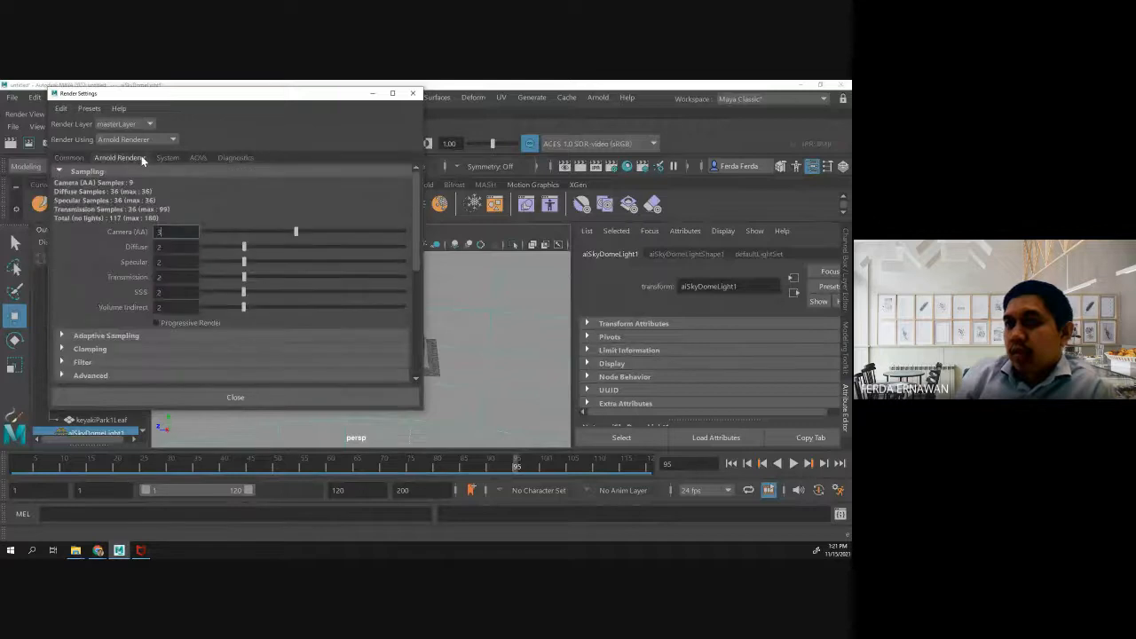
left_click(168, 158)
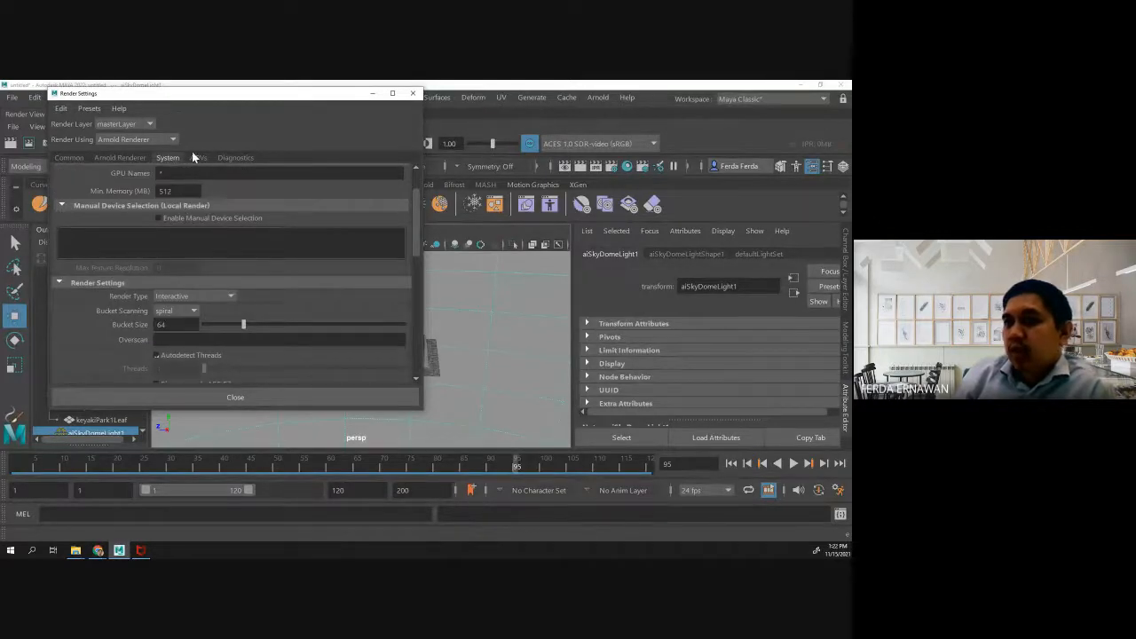
scroll(192, 192, "up", 2)
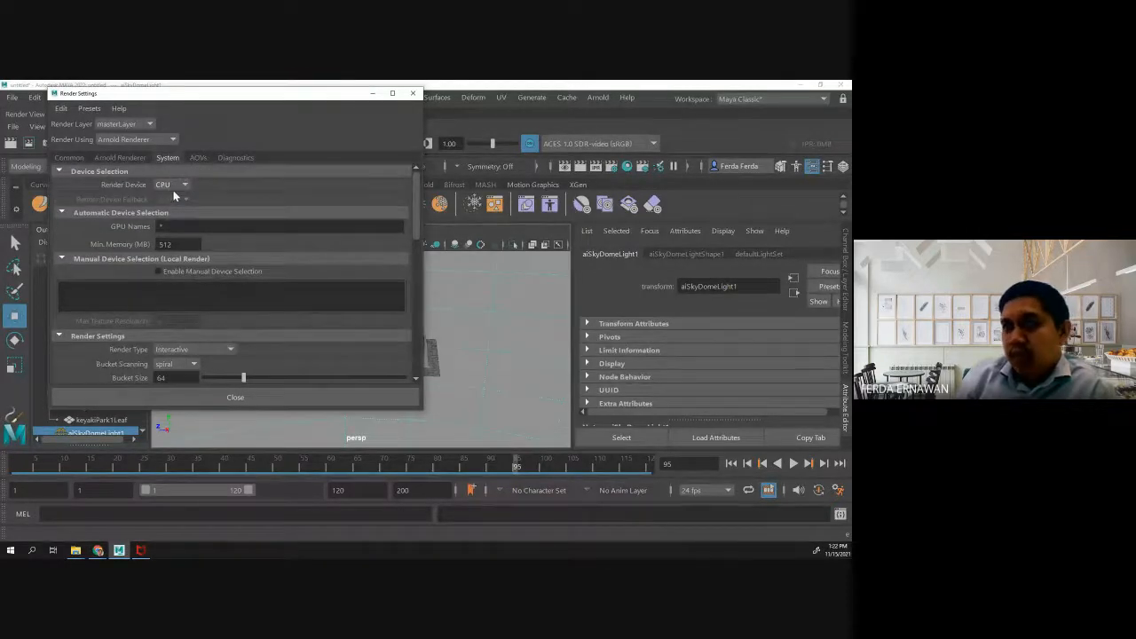
left_click(198, 158)
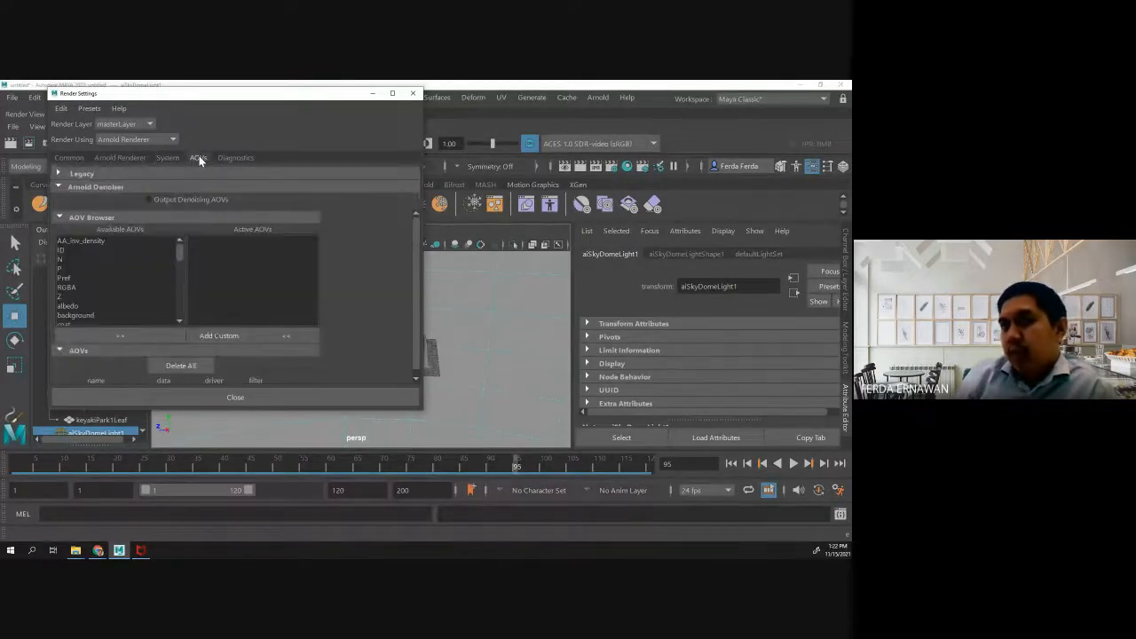
left_click(261, 398)
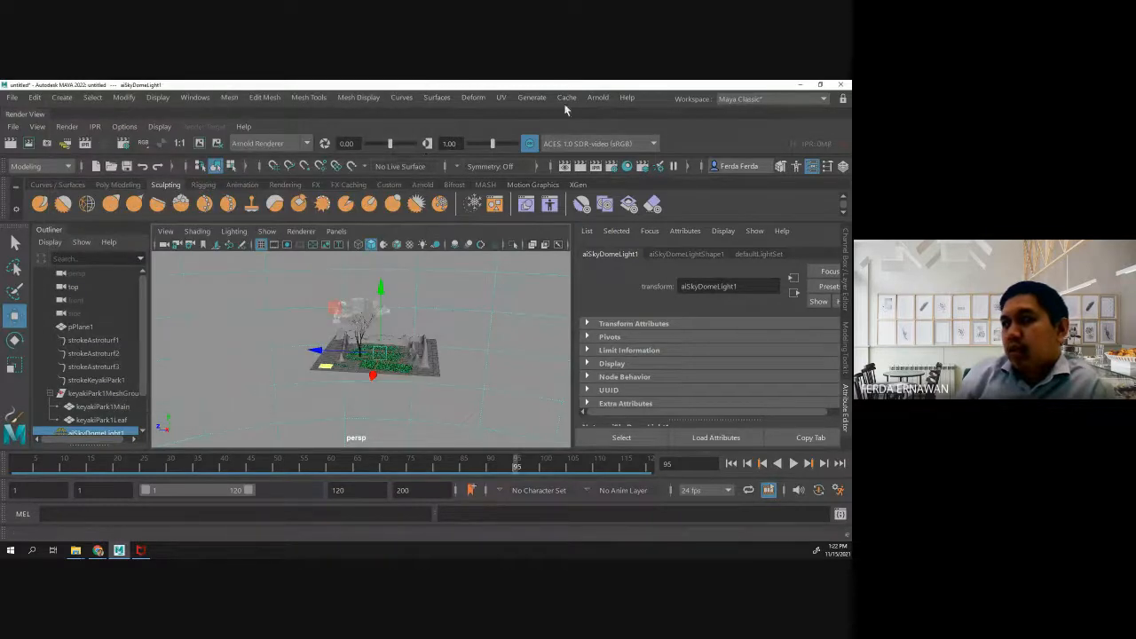
left_click(597, 97)
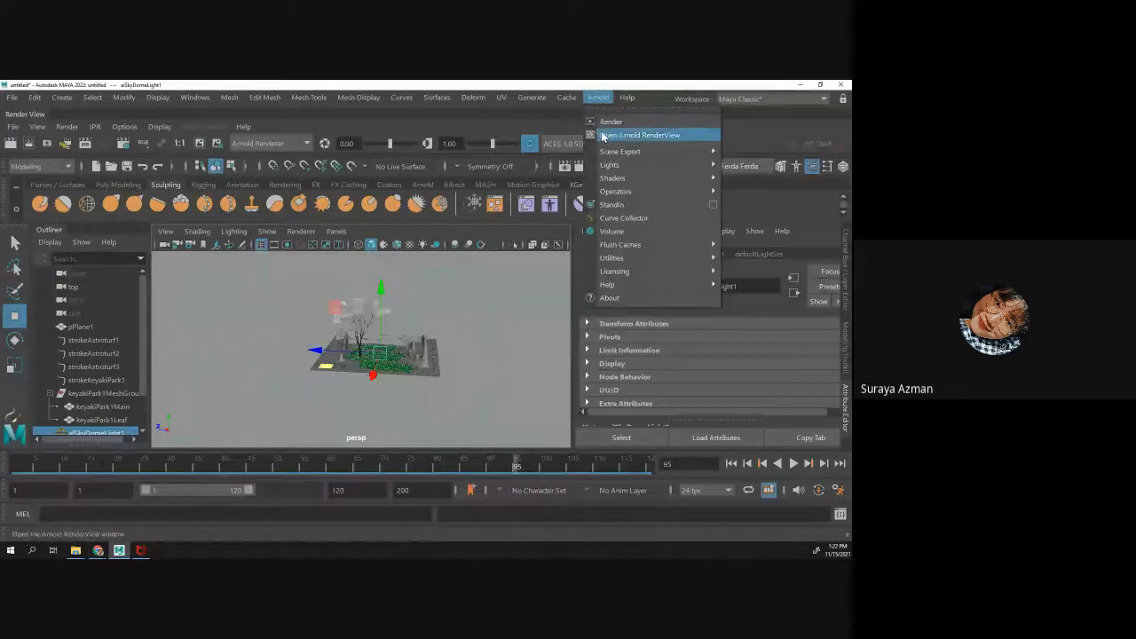
mouse_move(628, 165)
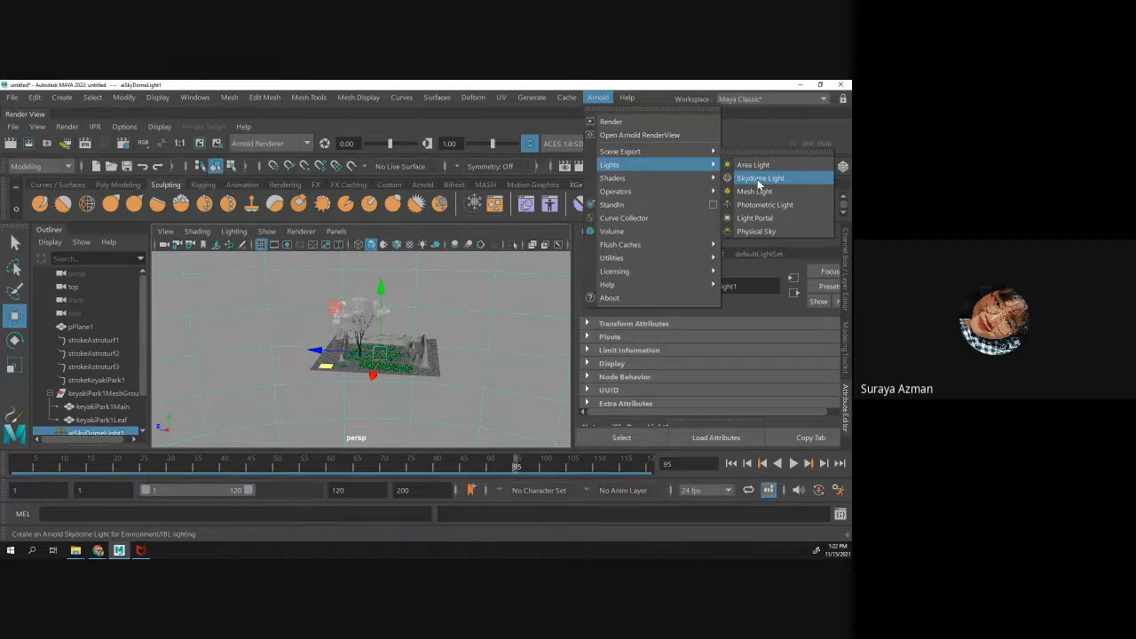
left_click(532, 98)
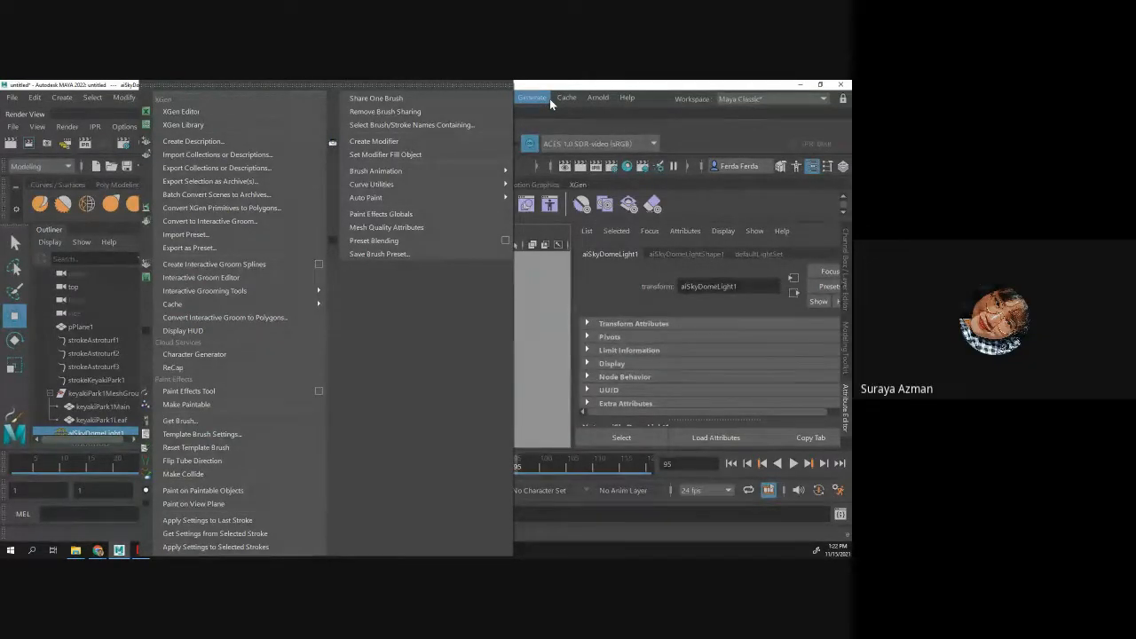
mouse_move(589, 99)
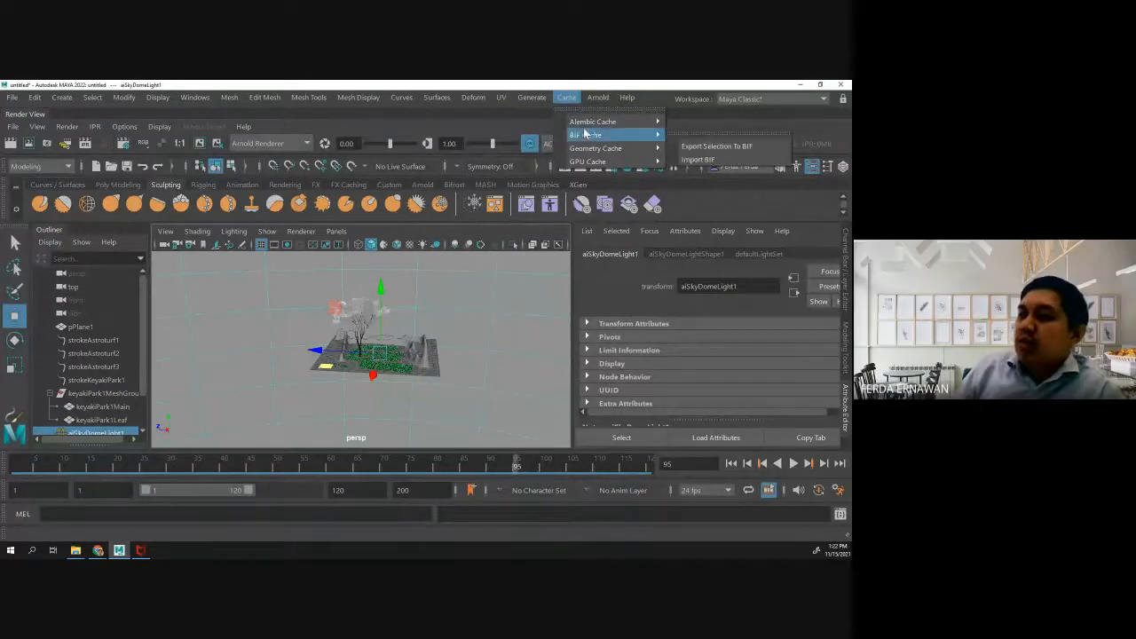
mouse_move(525, 101)
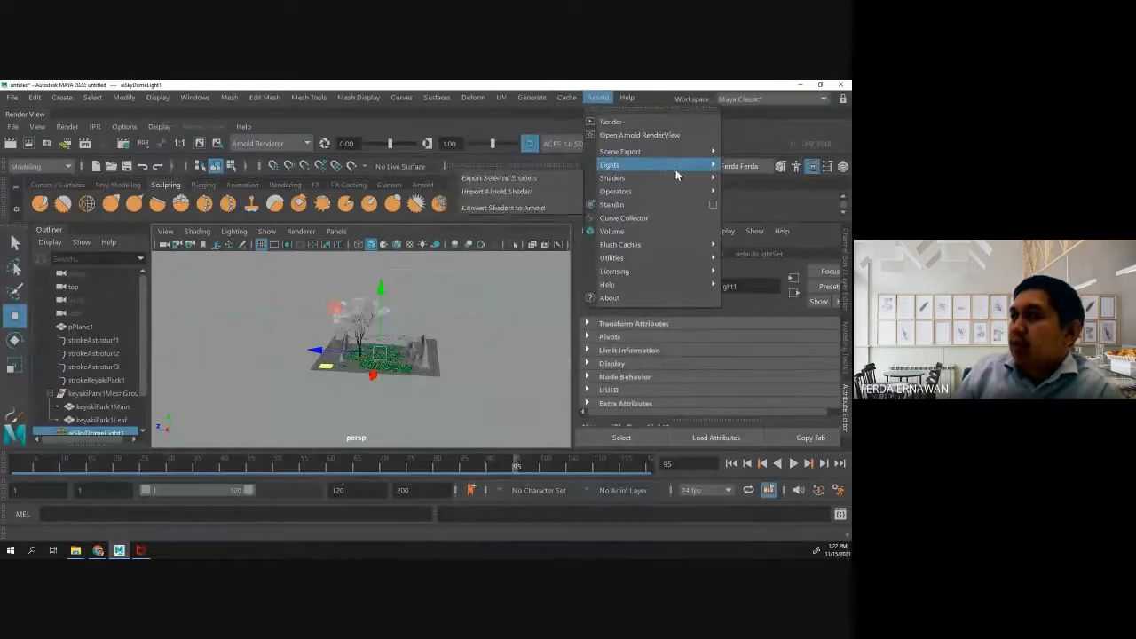
mouse_move(675, 168)
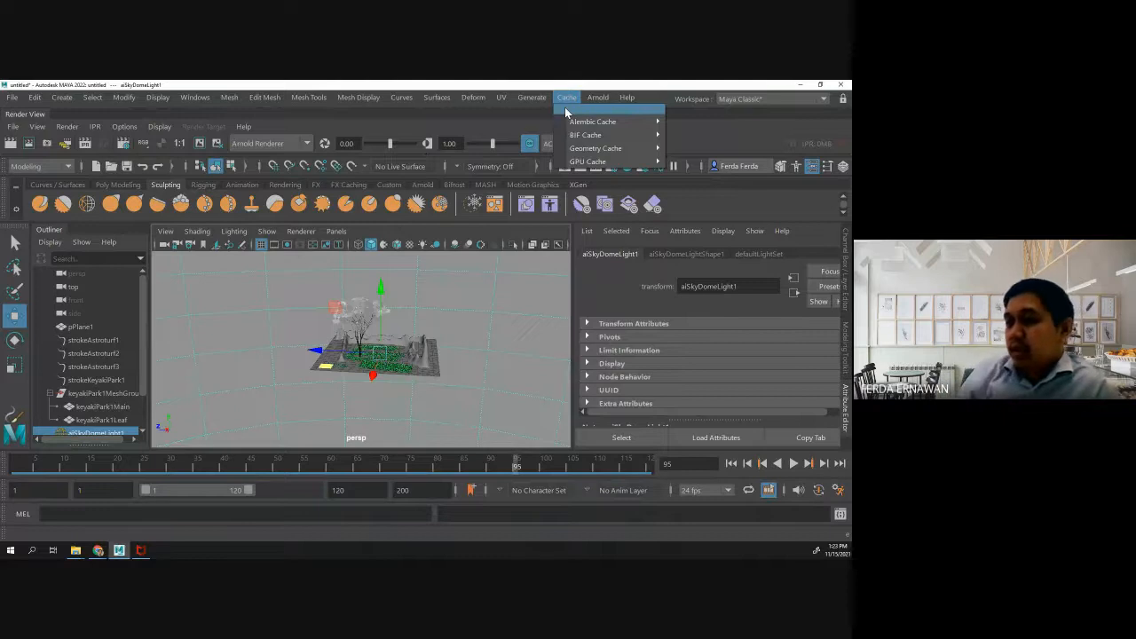
- Bring up the Arnold RenderView to examine the render and its available cameras, then return to the main Maya window
left_click(121, 550)
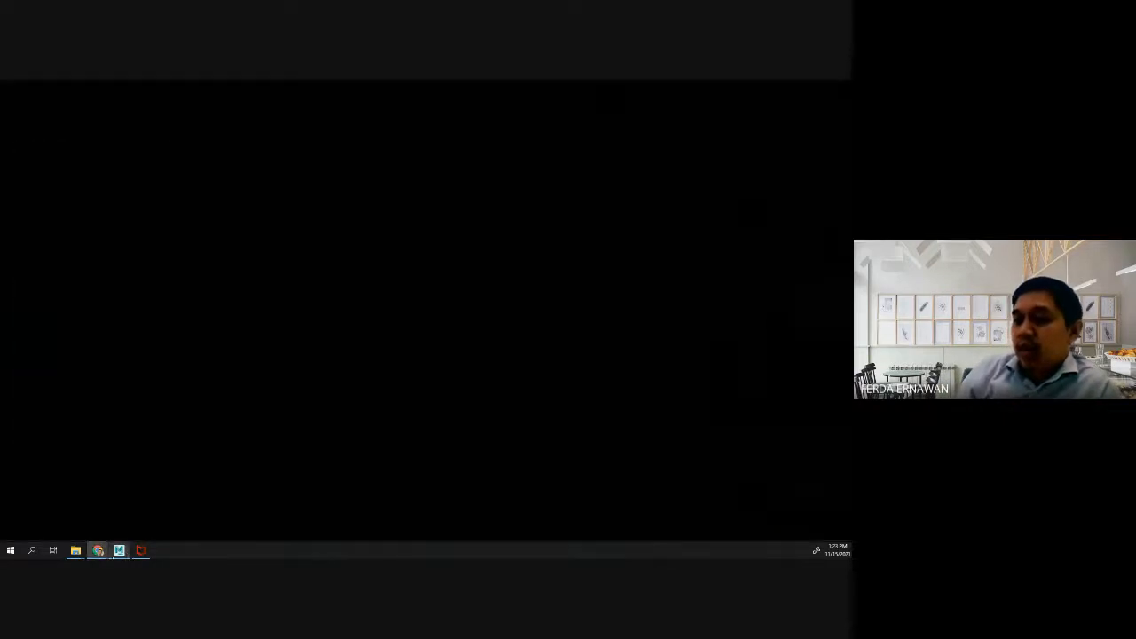
left_click(119, 550)
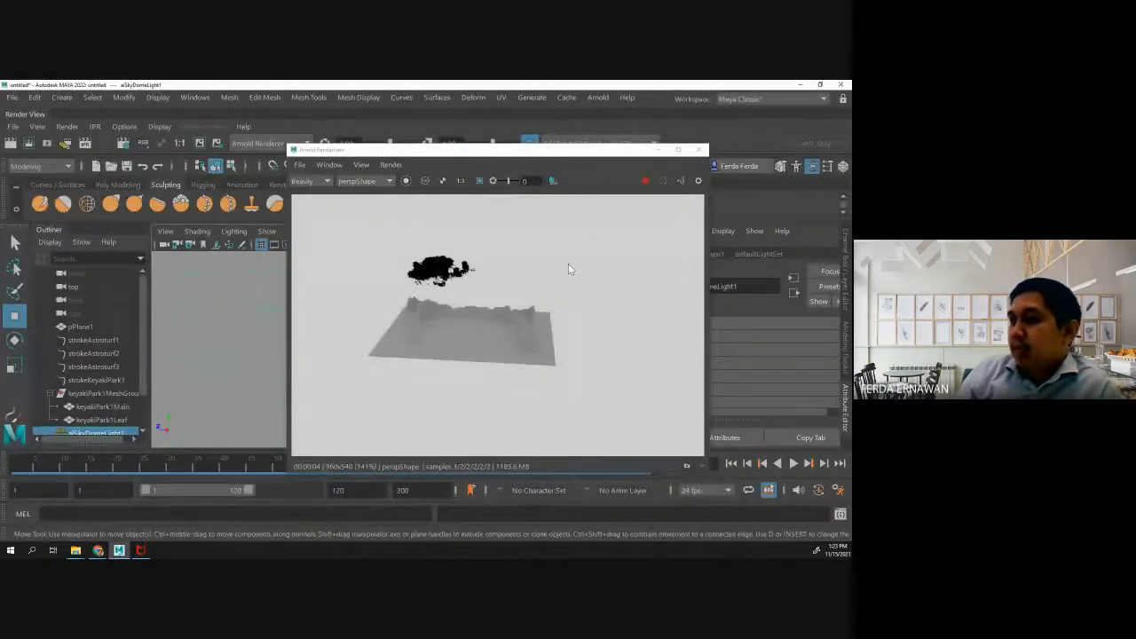
left_click(664, 183)
left_click(386, 184)
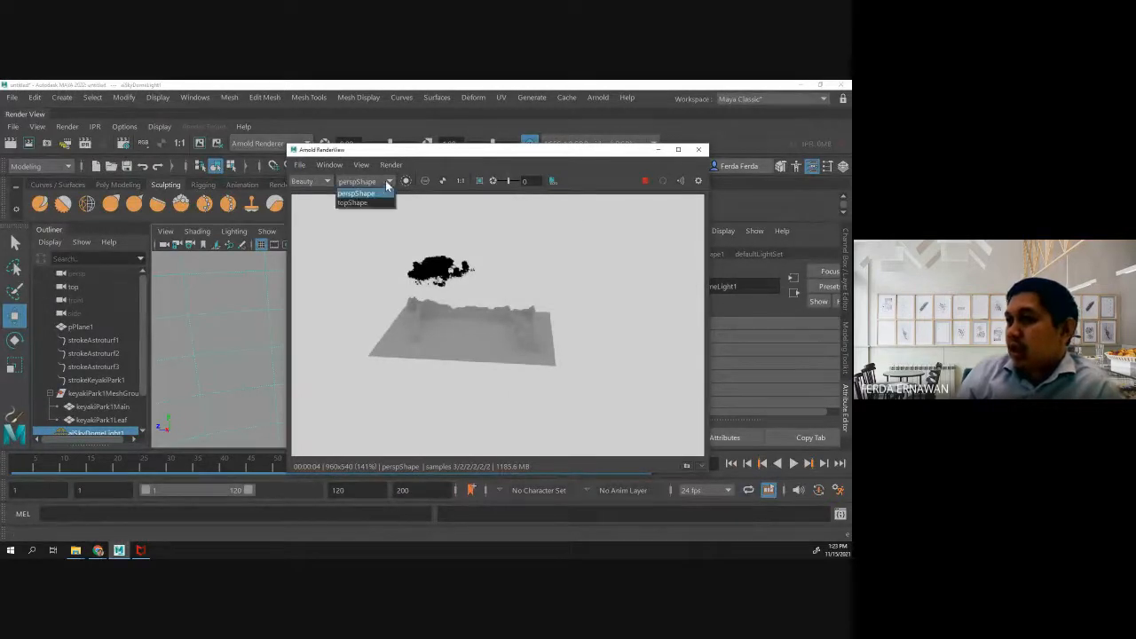
left_click(388, 182)
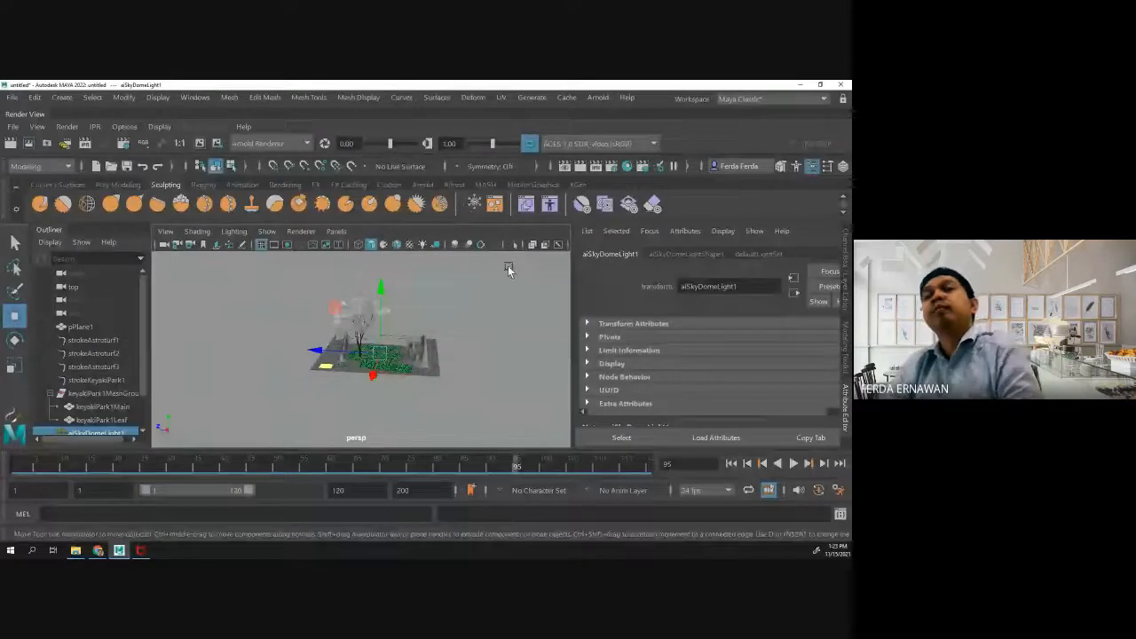
left_click(433, 362)
left_click(314, 307)
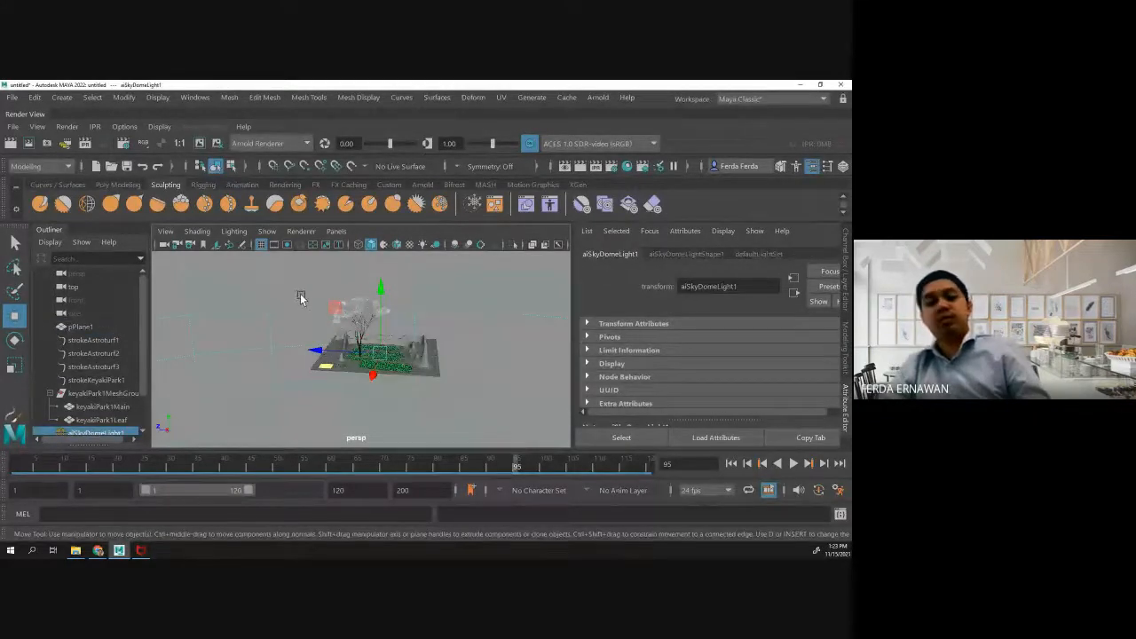
left_click(122, 553)
left_click(120, 552)
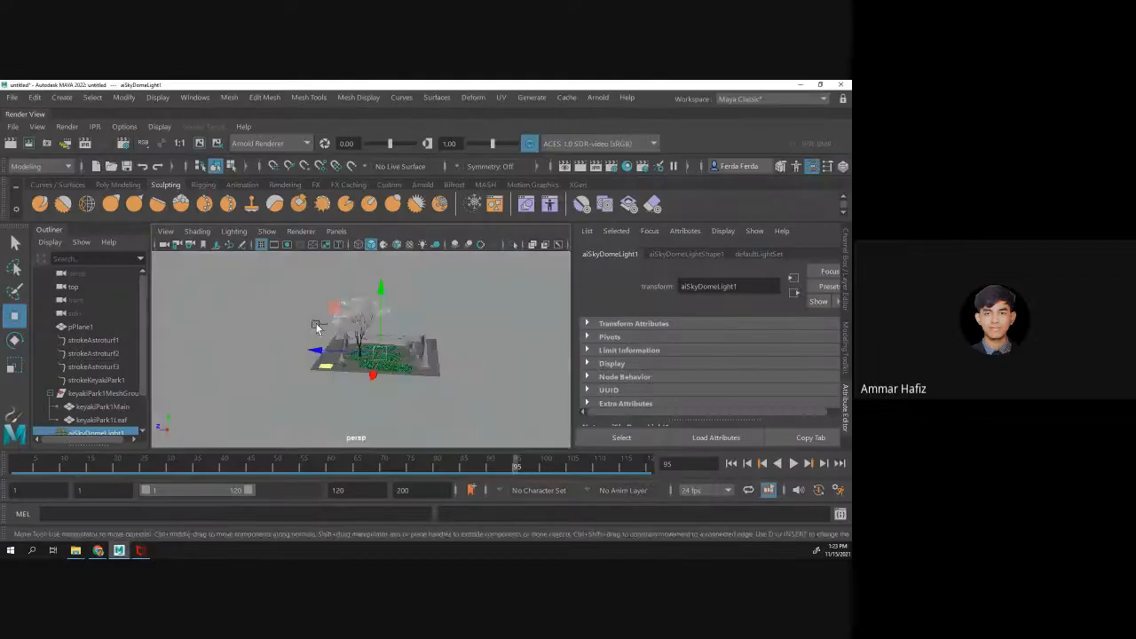
- Undo the recent tree selections and the switch of the renderer from Maya Hardware 2.0 to Arnold
key("ctrl+z")
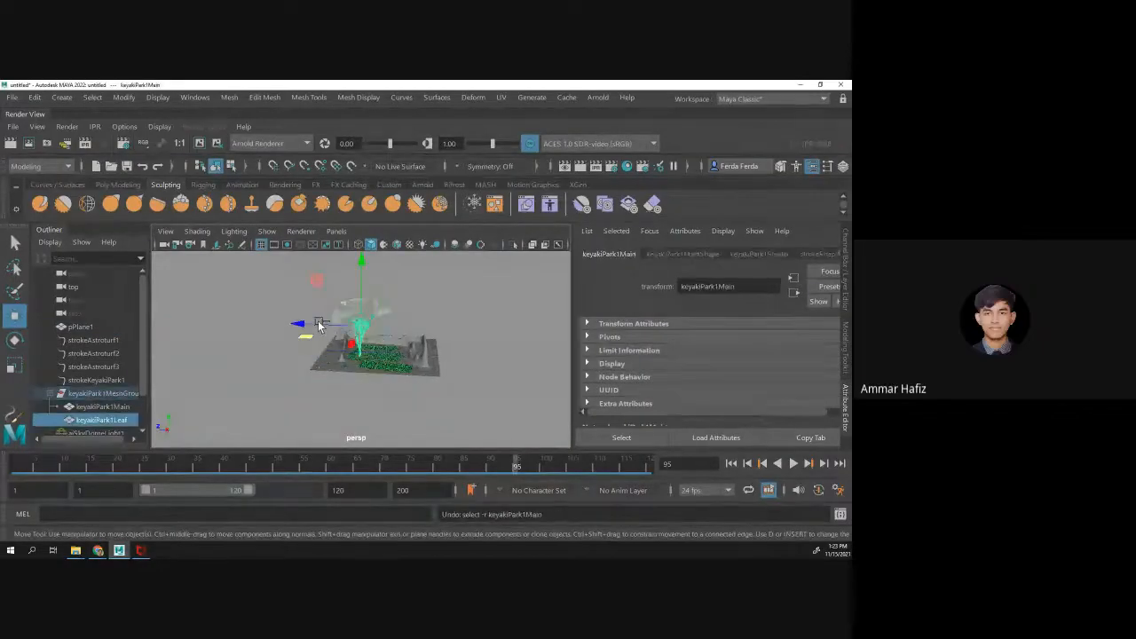
key("ctrl+z")
key("ctrl+z")
key("ctrl+z")
key("ctrl+z")
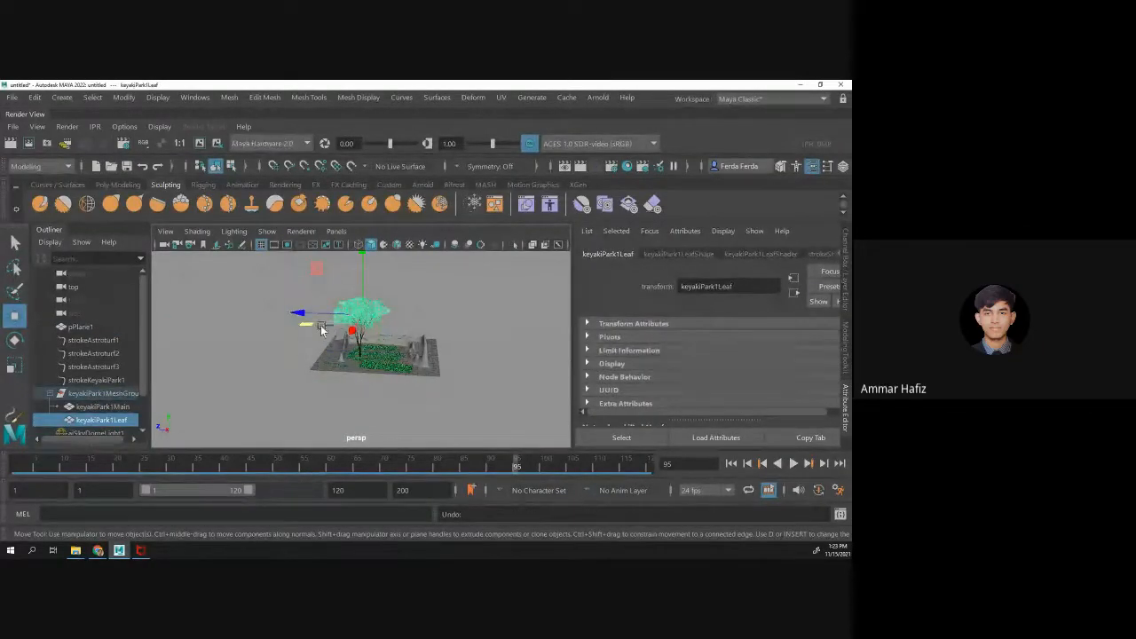
- Delete keyakiPark1MeshGroup with its trunk and leaf meshes, and delete the aiSkyDomeLight1 sky dome light
left_click(104, 395)
left_click(103, 407)
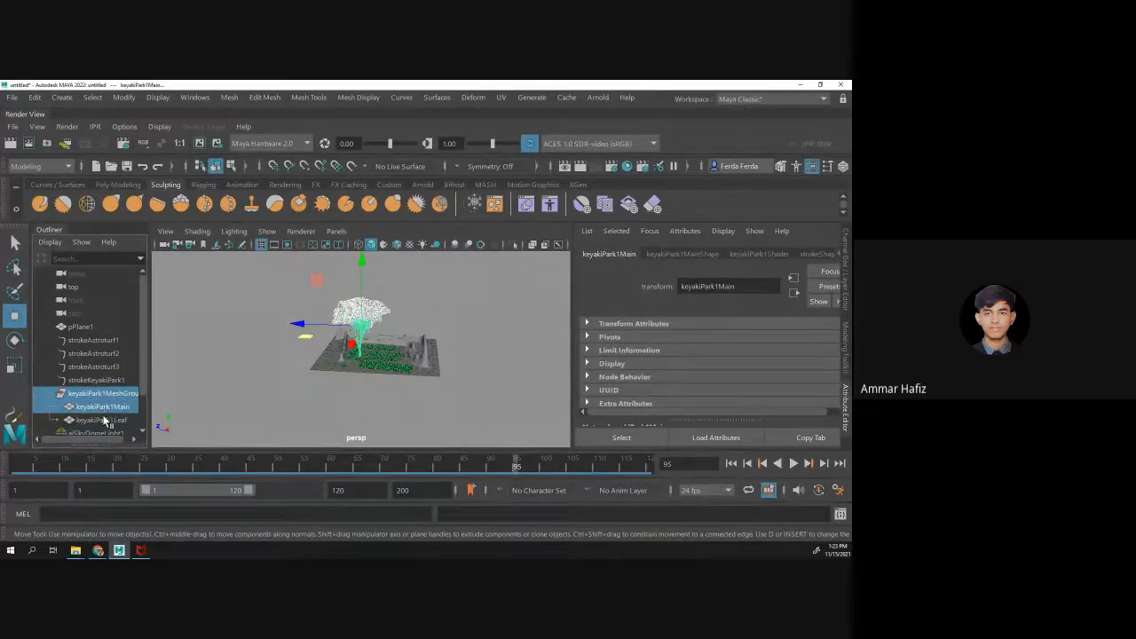
left_click(103, 420, "shift")
key("Delete")
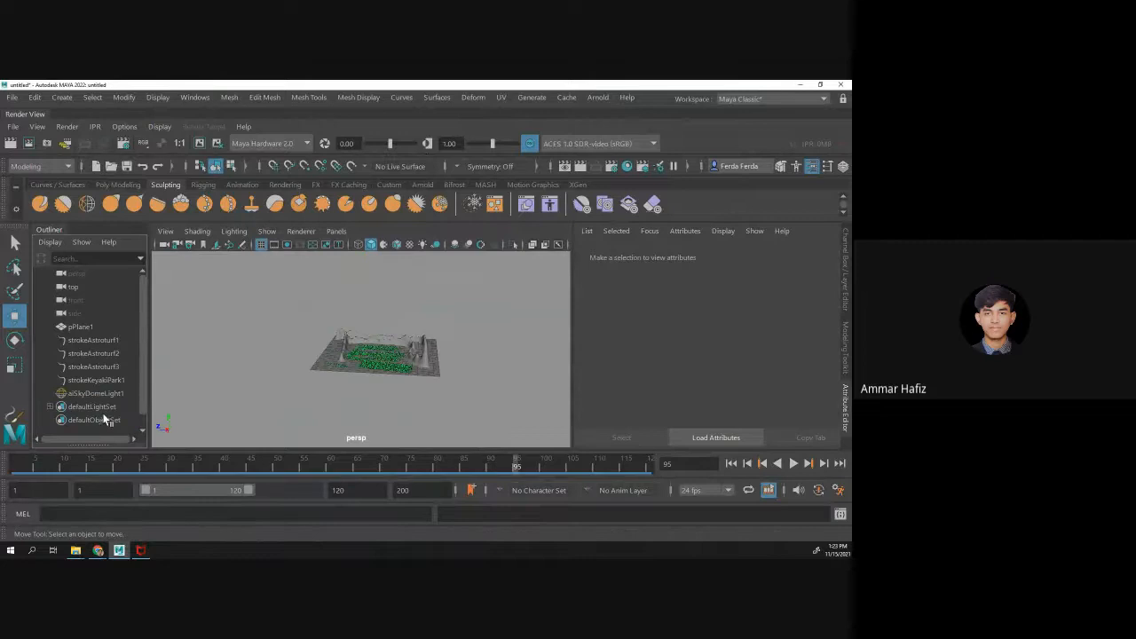
left_click(97, 393)
key("Delete")
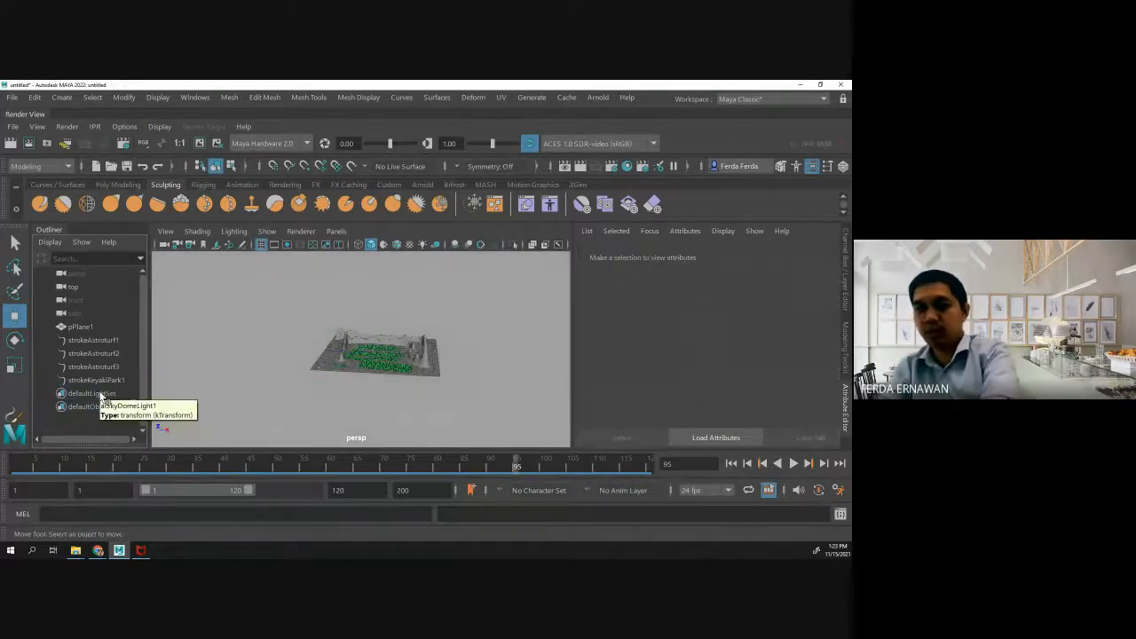
- Inspect the strokeKeyakiPark1 stroke, the terrain plane and strokeAstroturf1 in the scene, ending with strokeKeyakiPark1 selected
left_click(102, 381)
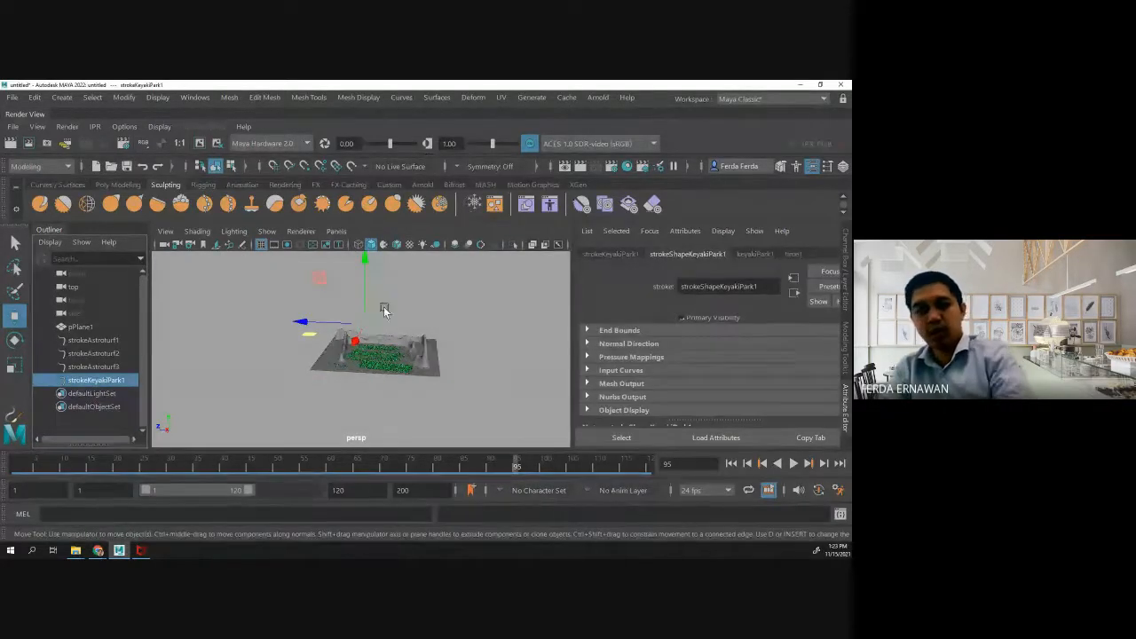
key("f")
scroll(392, 324, "up", 5)
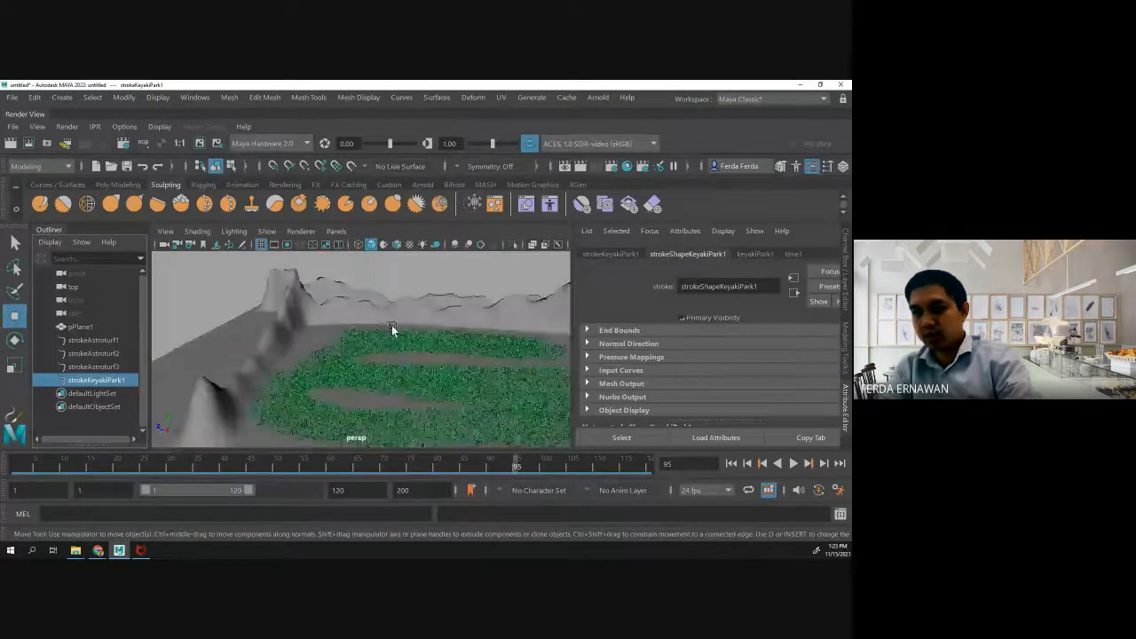
scroll(391, 325, "down", 8)
left_click(350, 324)
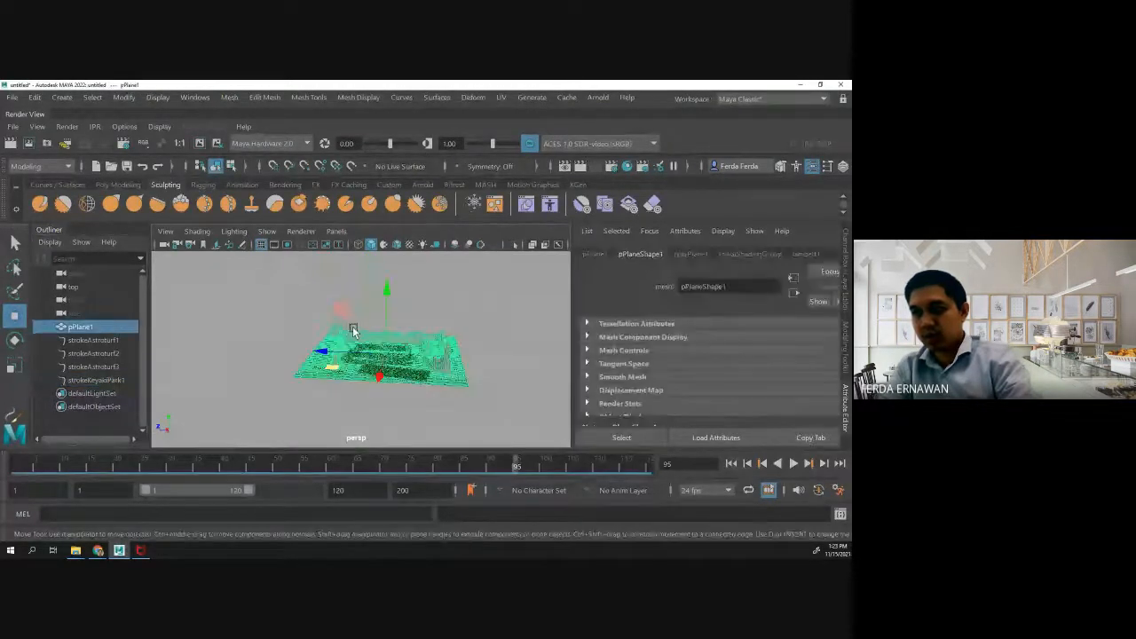
left_click(447, 317)
left_click(336, 355)
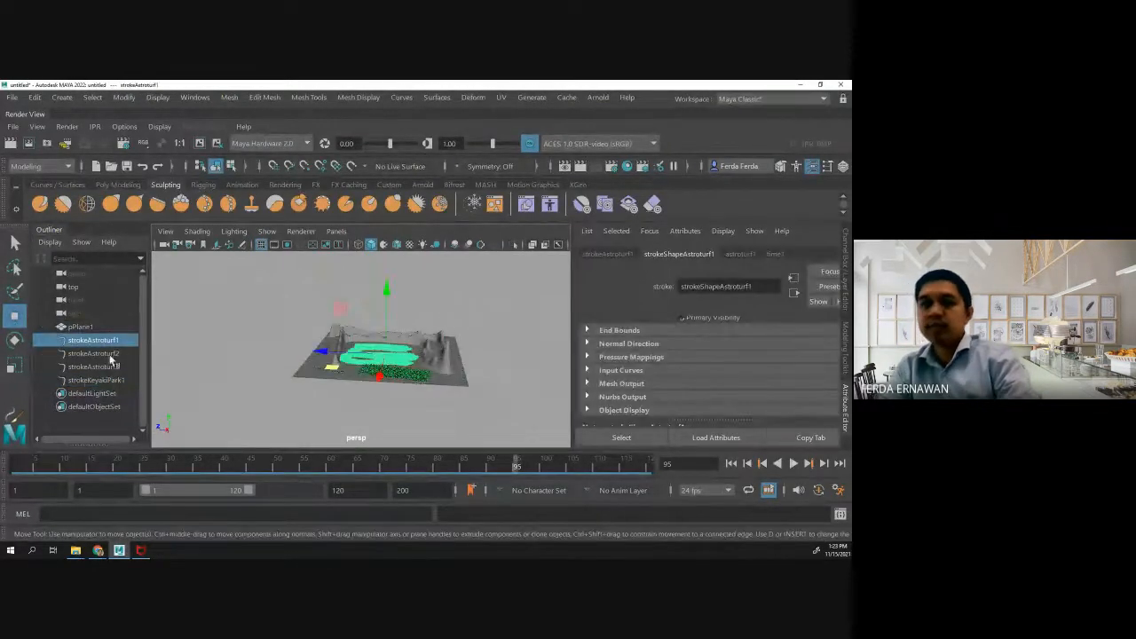
left_click(97, 380)
left_click_drag(320, 318, 363, 316)
scroll(380, 337, "down", 7)
scroll(381, 340, "up", 5)
scroll(381, 342, "up", 10)
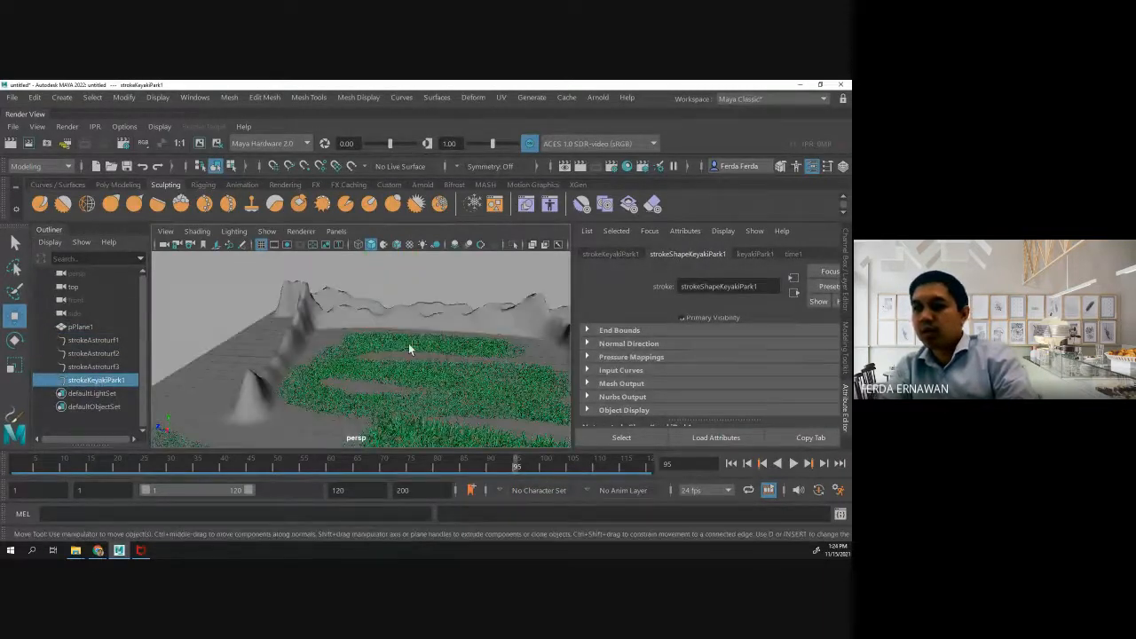
- Delete the strokeKeyakiPark1 tree stroke from the scene
scroll(409, 343, "down", 5)
left_click(417, 344)
left_click(433, 308)
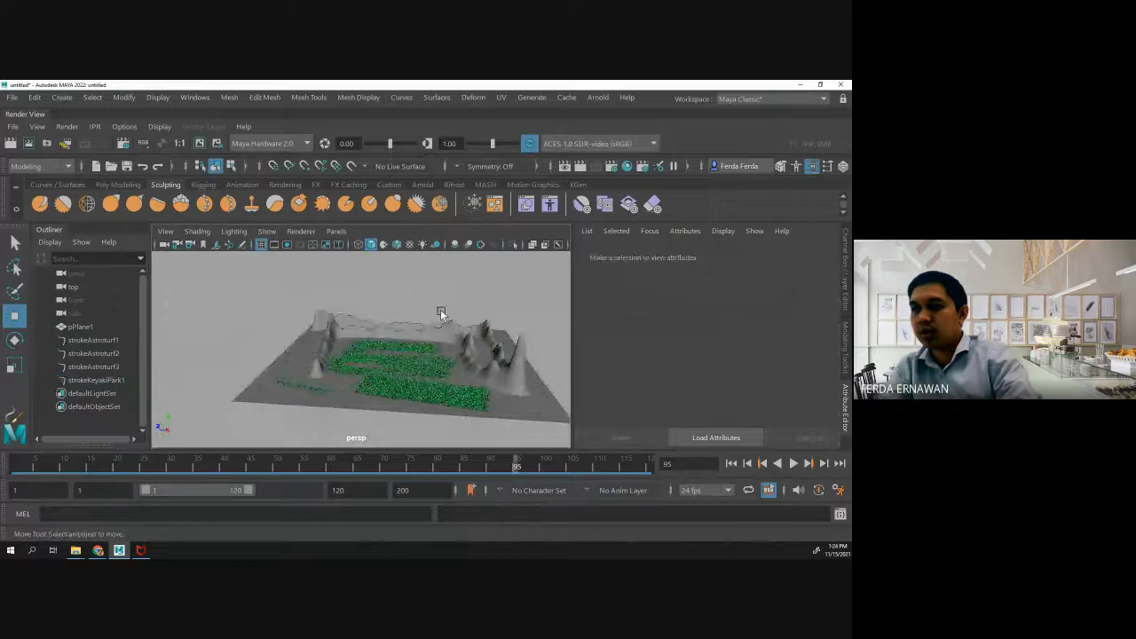
left_click(98, 380)
key("Delete")
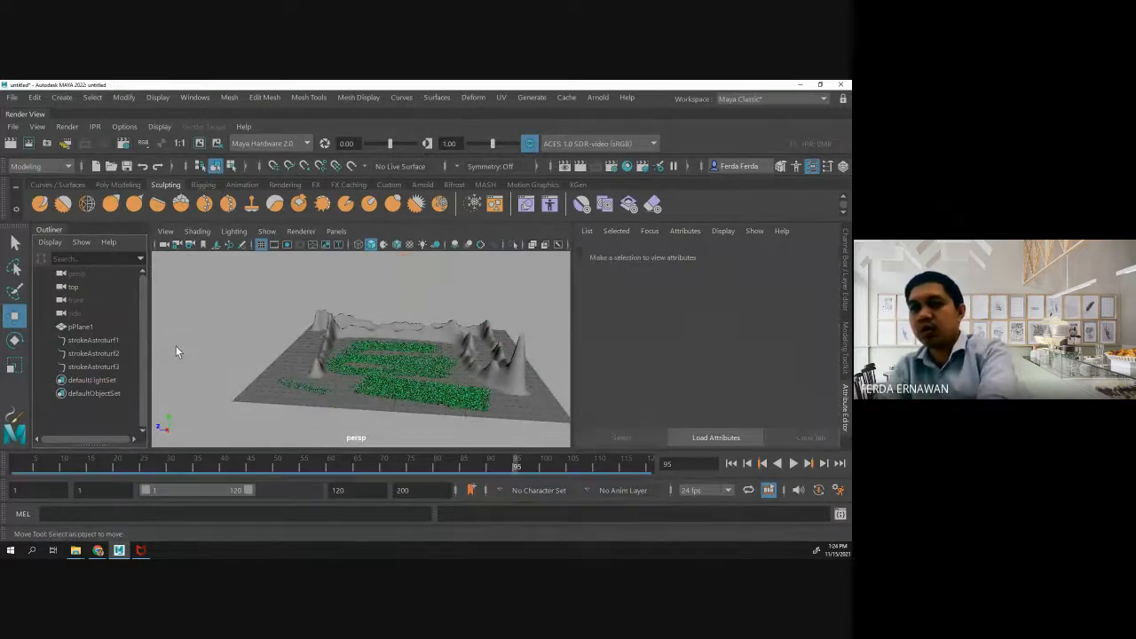
- Inspect the strokeAstroturf1 and strokeAstroturf3 grass strokes to see which terrain patches they cover
left_click(93, 367)
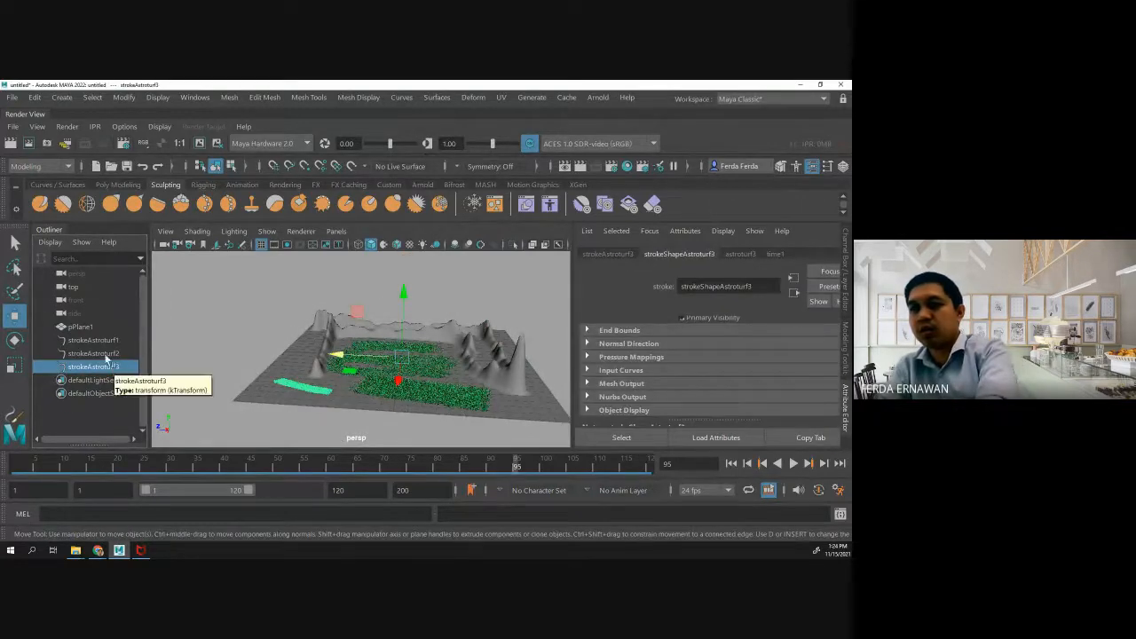
left_click(104, 341)
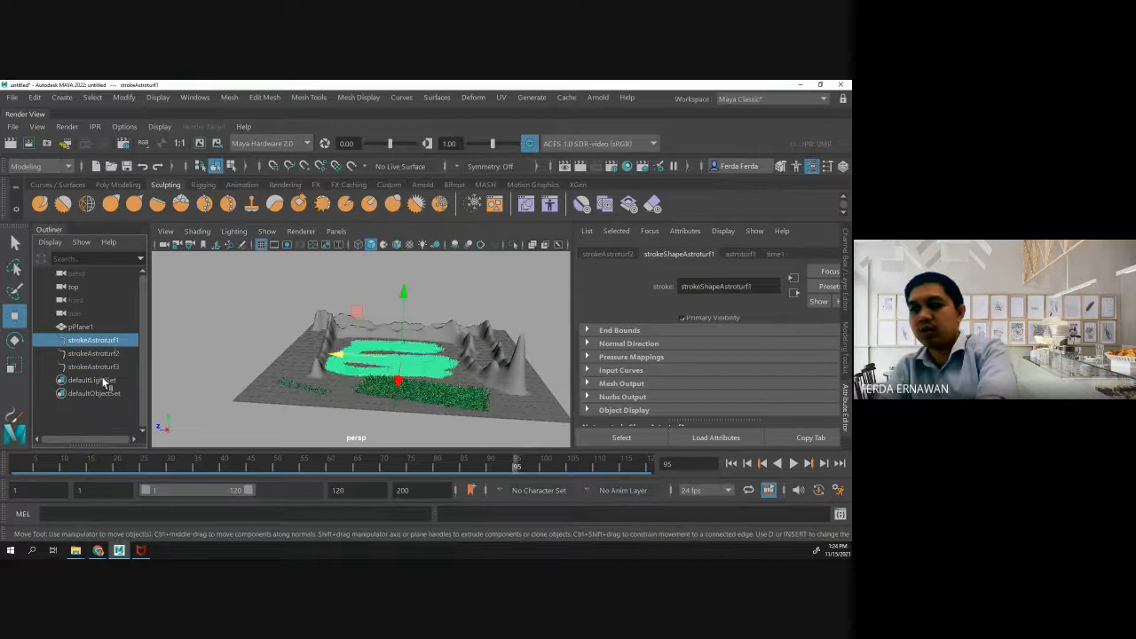
left_click(105, 368)
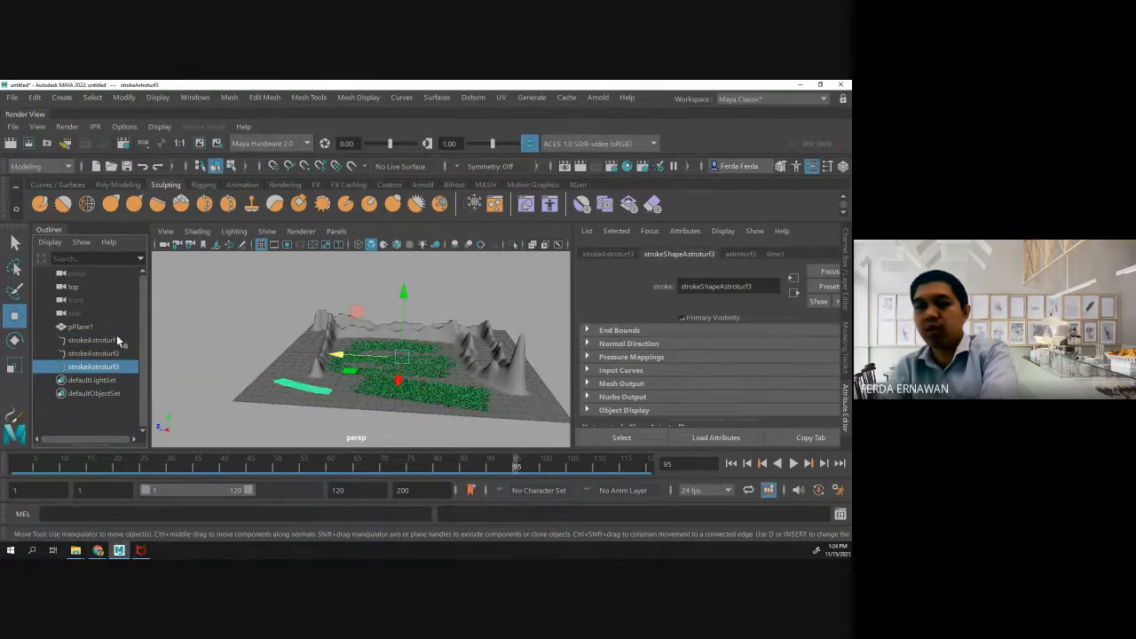
- Load the bamboo.mel brush from the Paint Effects Trees examples and paint a short bamboo stroke on the grassy terrain
left_click(526, 99)
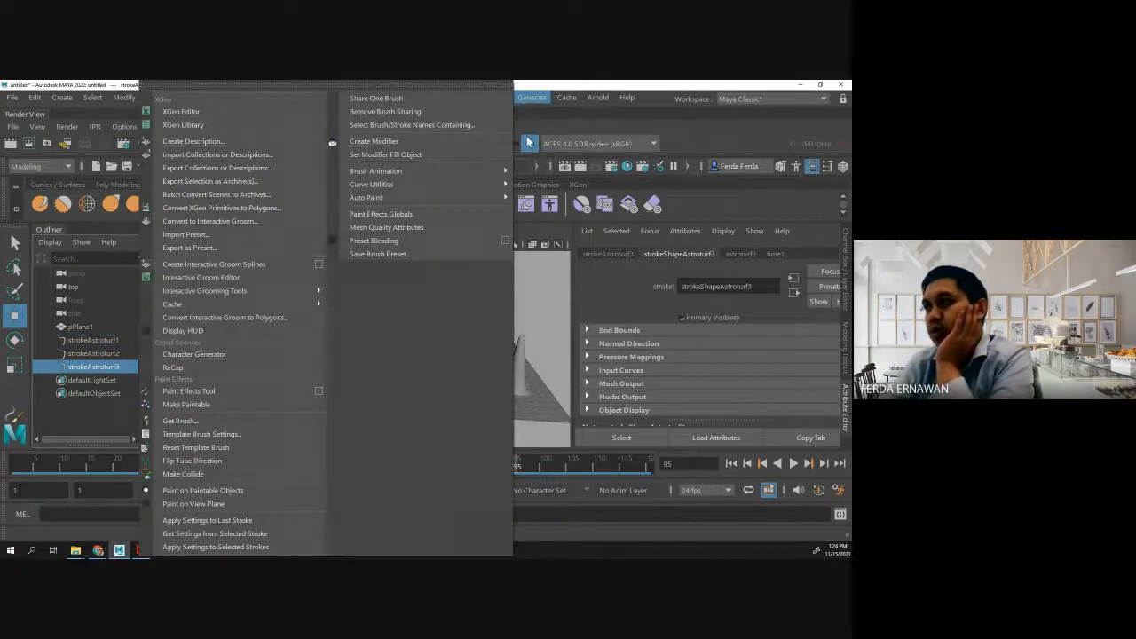
left_click(180, 421)
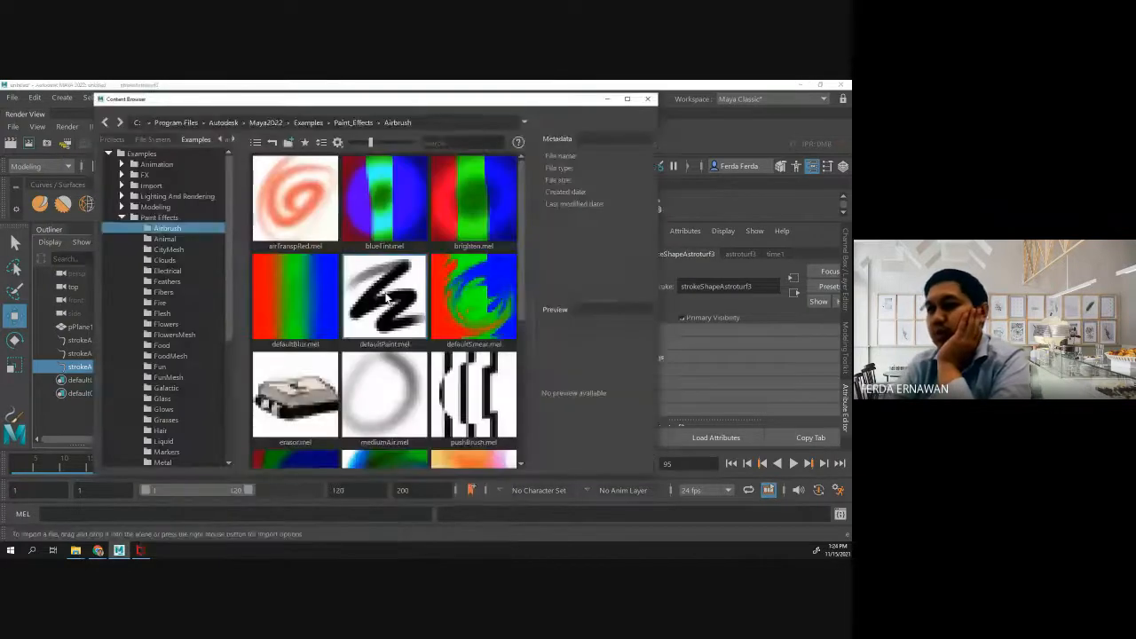
scroll(189, 408, "down", 2)
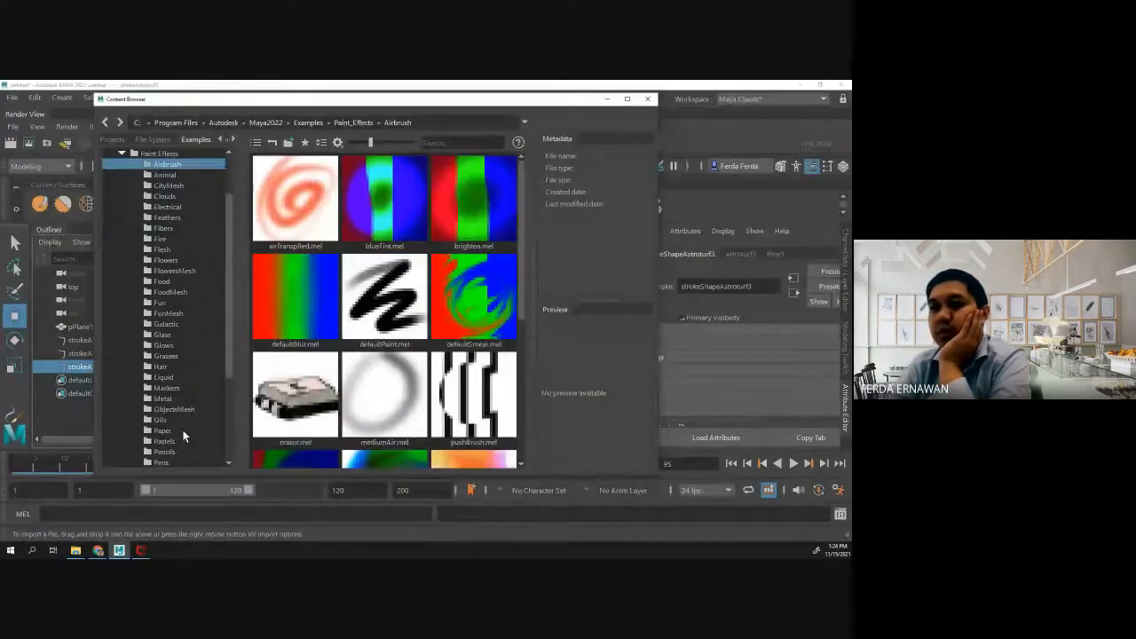
scroll(189, 284, "down", 3)
left_click(167, 410)
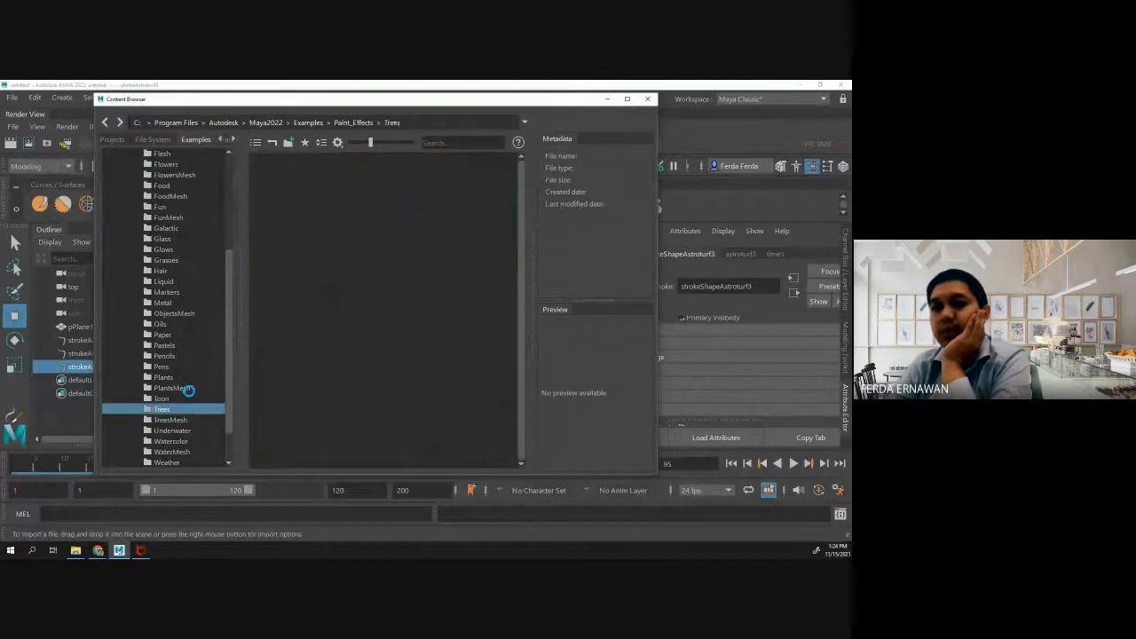
left_click(370, 212)
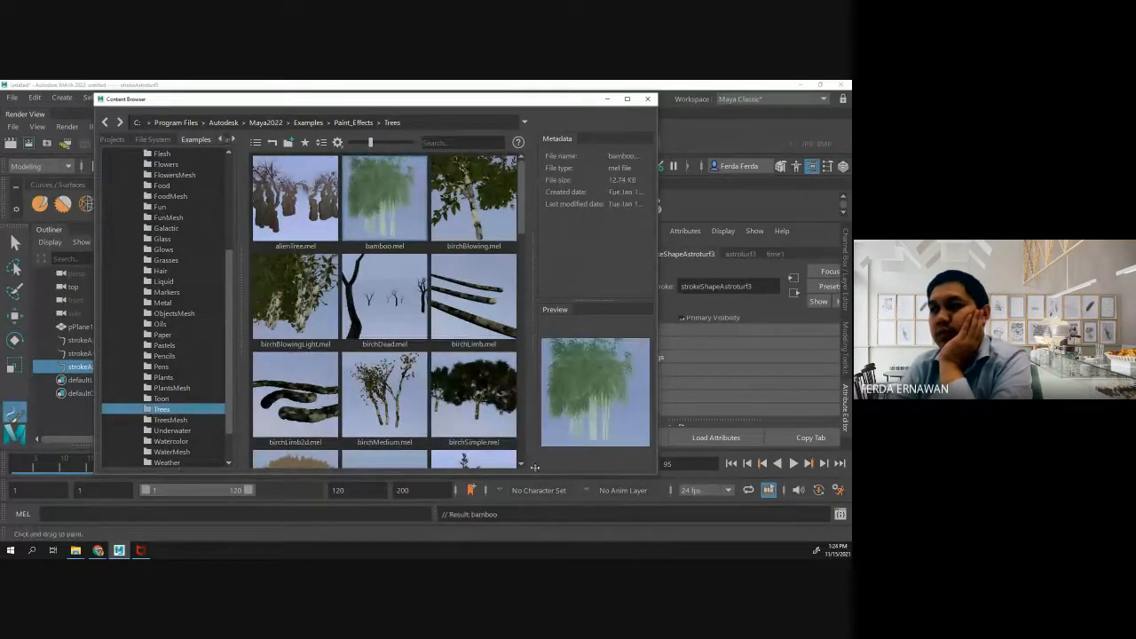
left_click(648, 98)
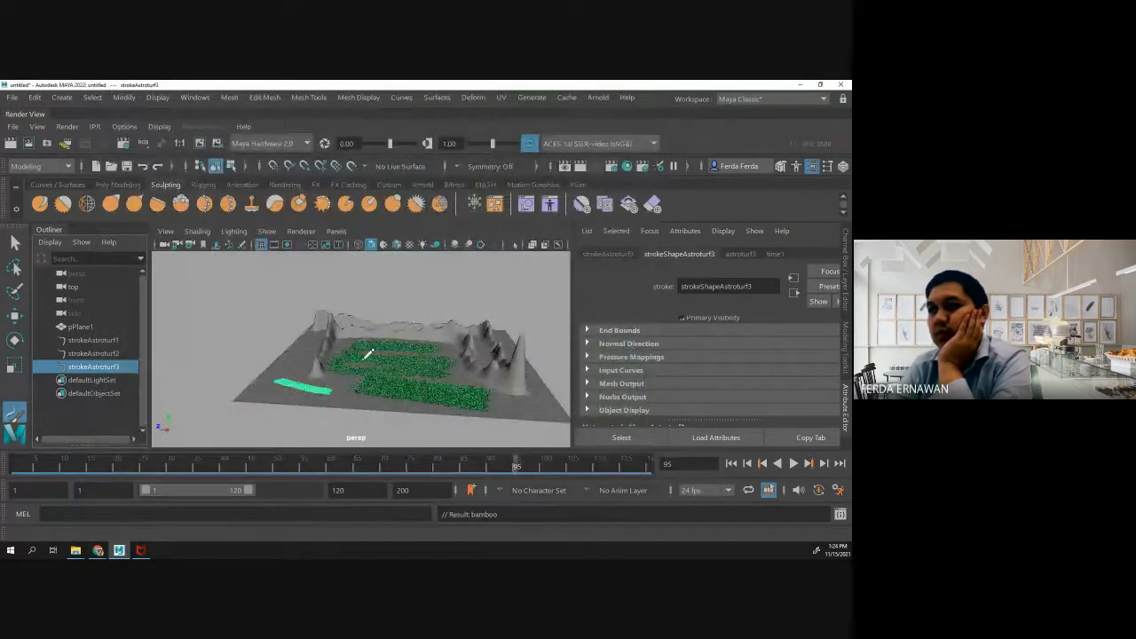
left_click_drag(360, 358, 371, 359)
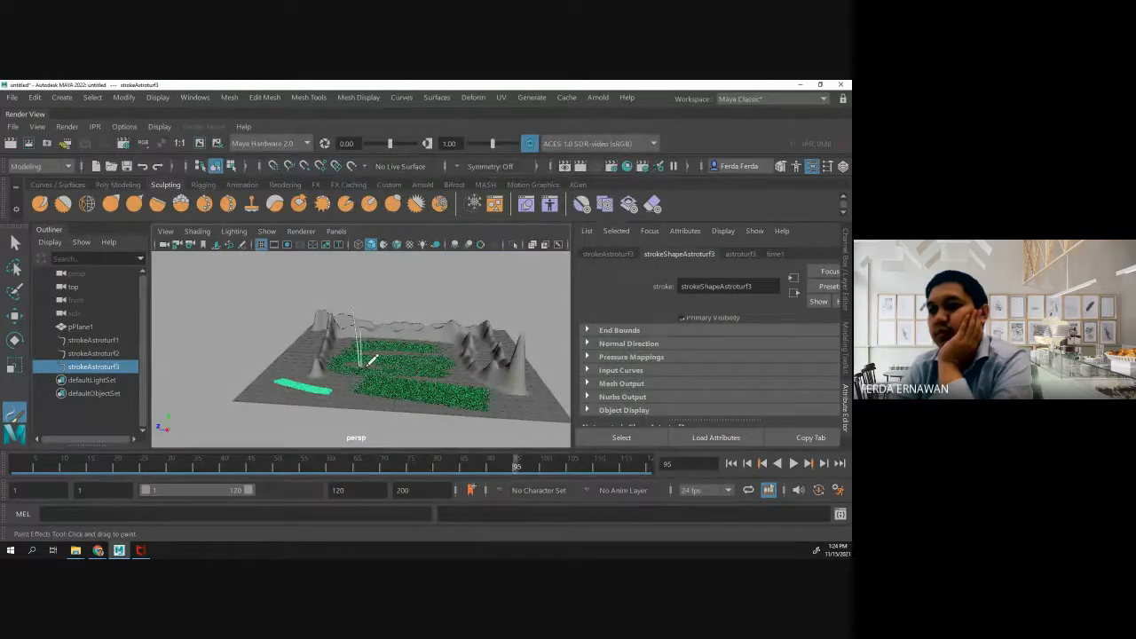
left_click_drag(366, 365, 384, 362)
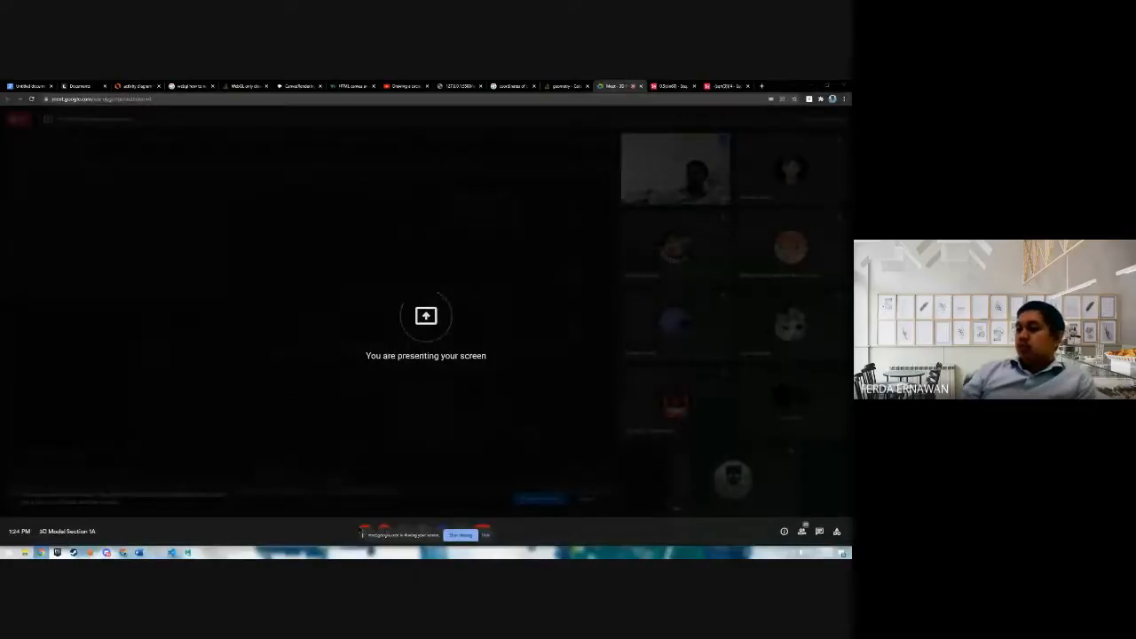
- Switch to the Maya scene with the tree on the hills, examine its Arnold render, and close the RenderView
key("alt+Tab")
key("alt+Tab")
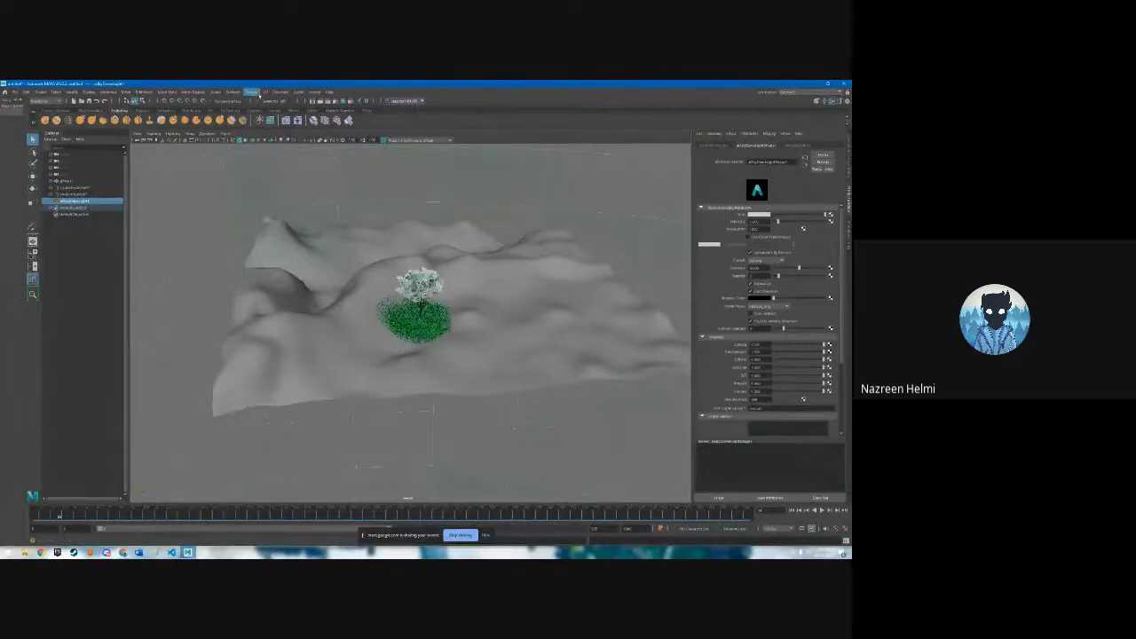
left_click(315, 91)
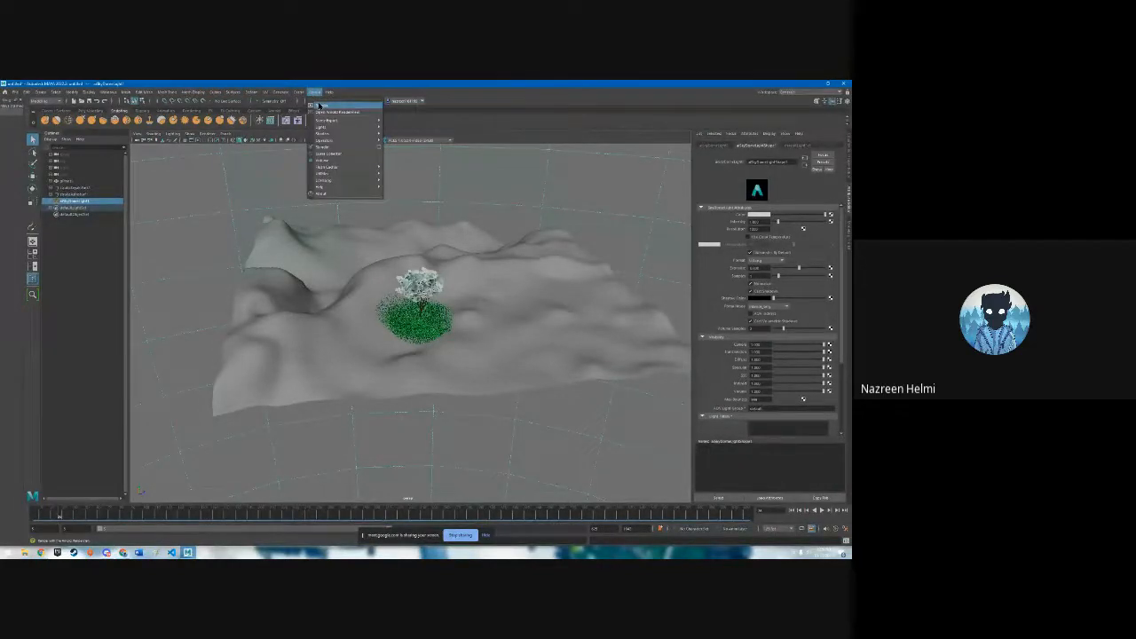
left_click(344, 108)
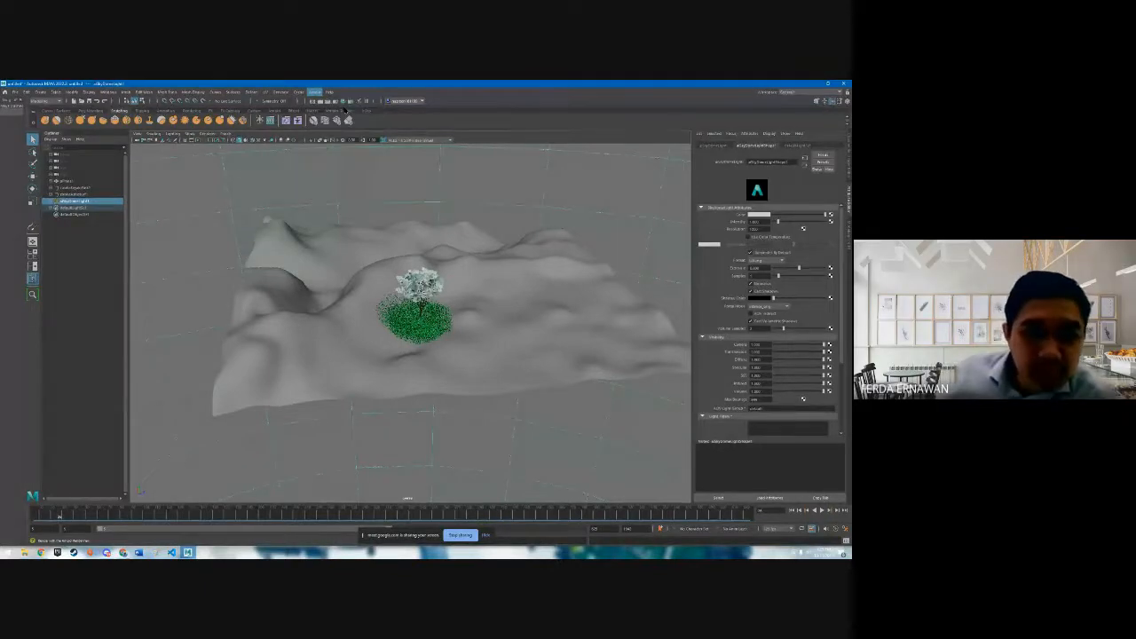
left_click_drag(470, 199, 626, 181)
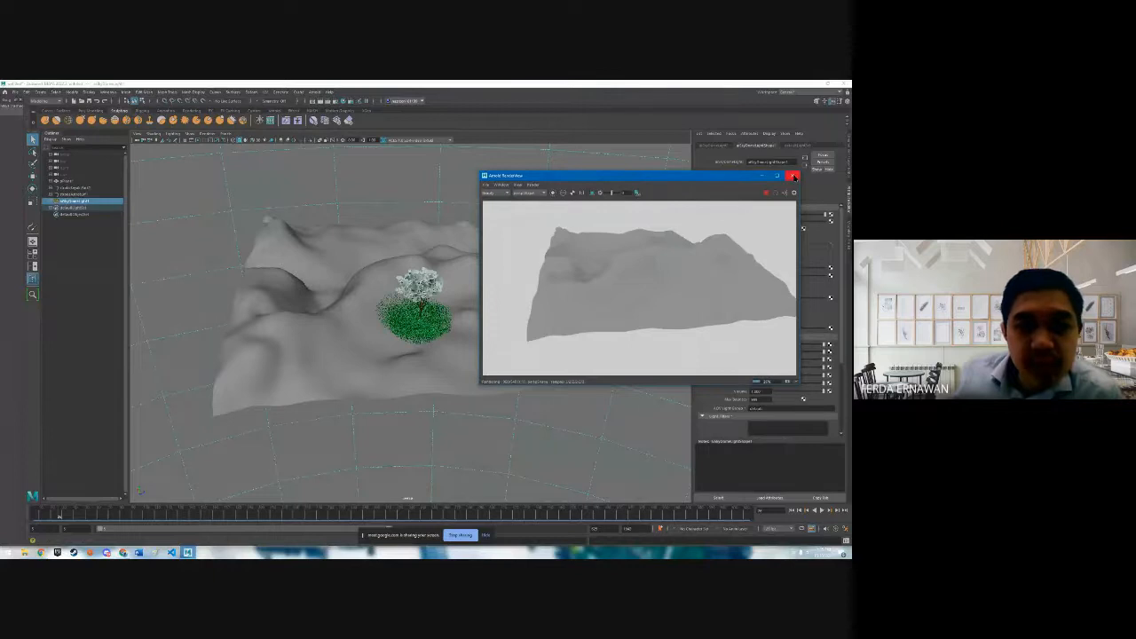
left_click_drag(728, 178, 701, 180)
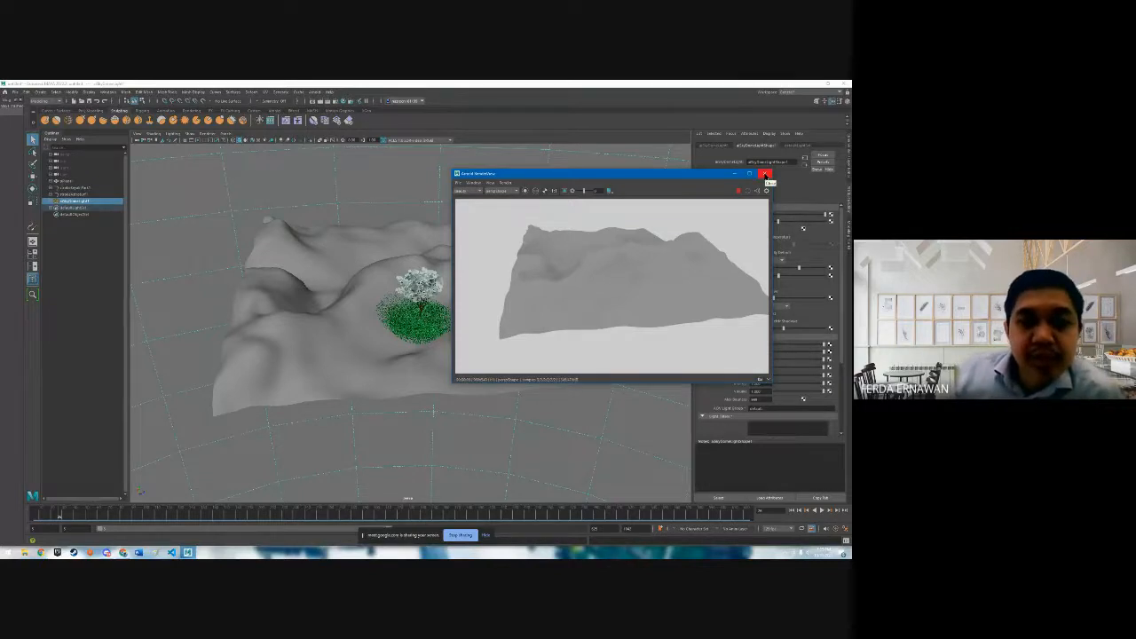
left_click(766, 175)
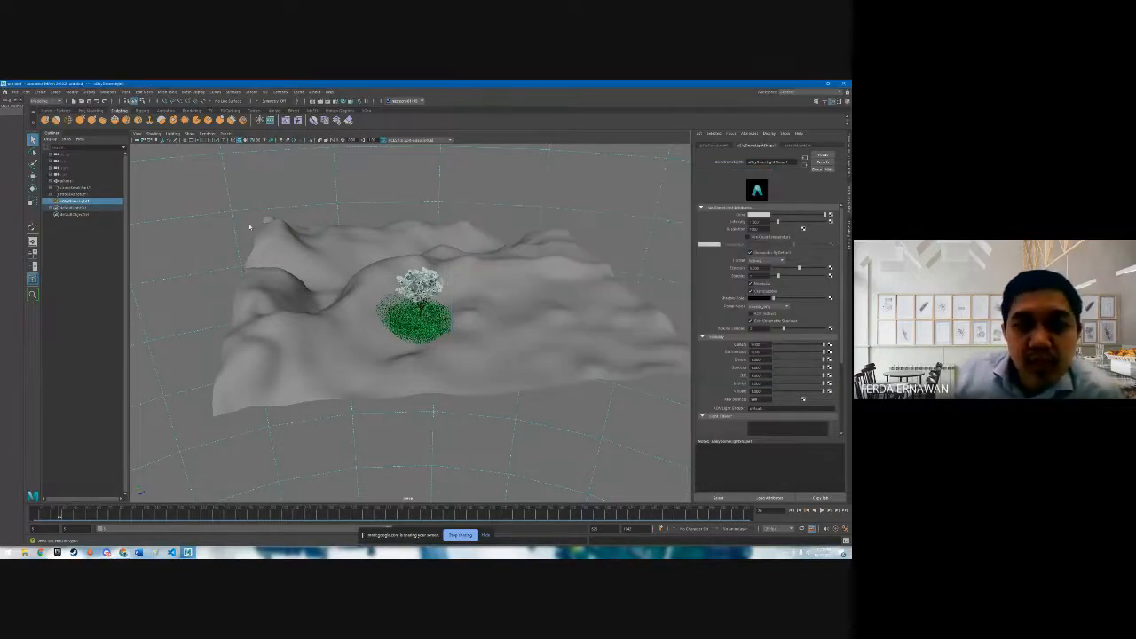
- Inspect the terrain plane and the keyaki tree stroke by selecting them alternately
left_click(95, 183)
left_click(95, 189)
left_click(95, 182)
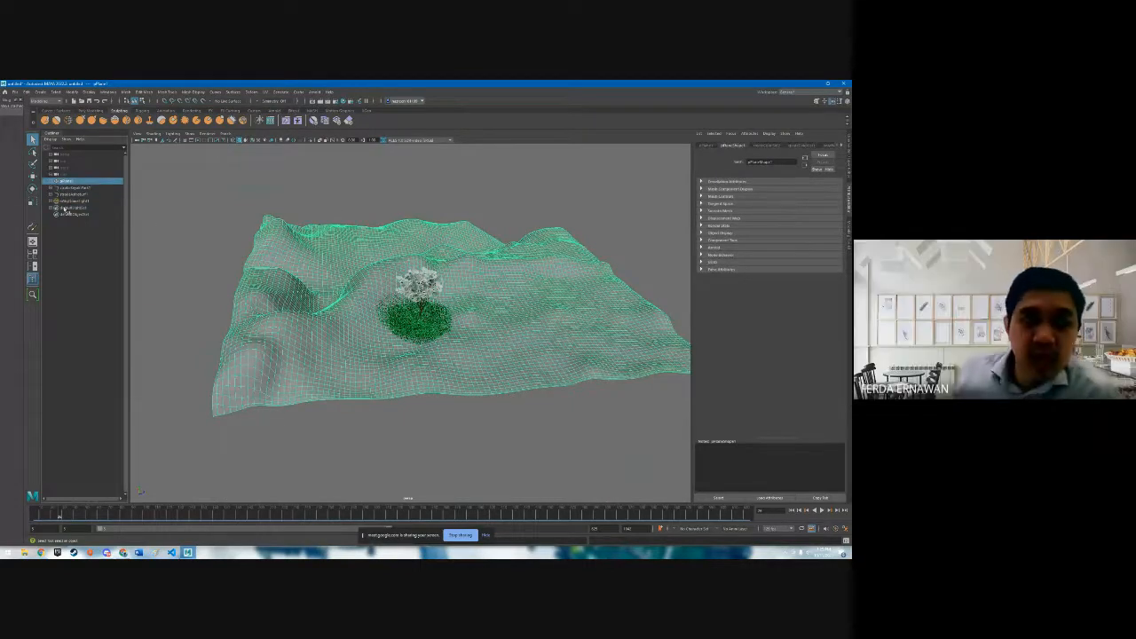
left_click(89, 188)
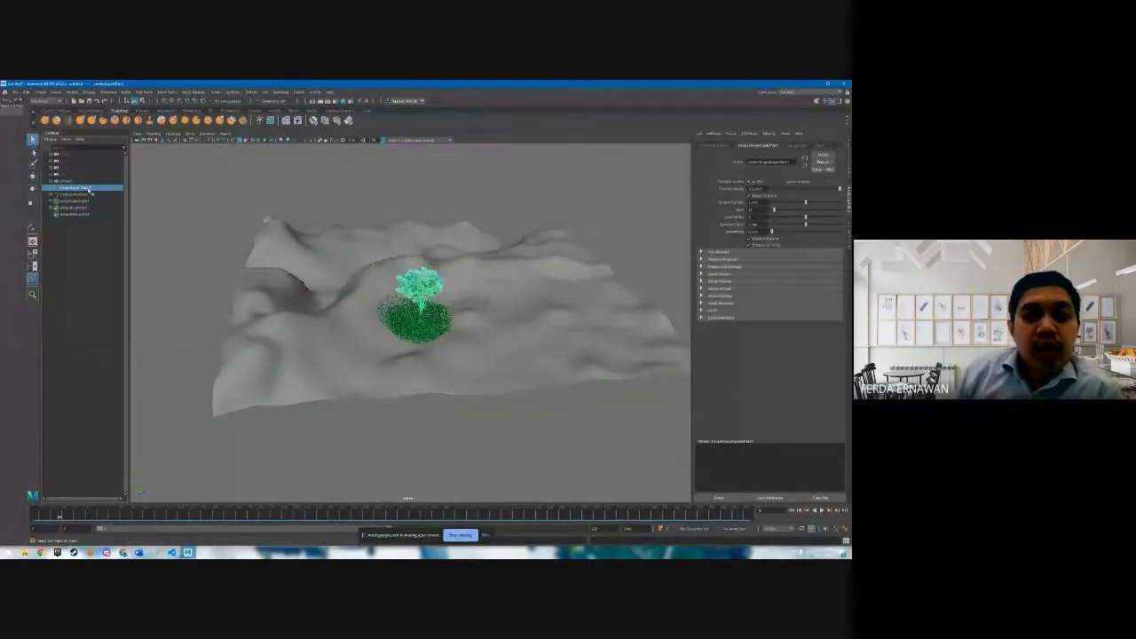
left_click(90, 183)
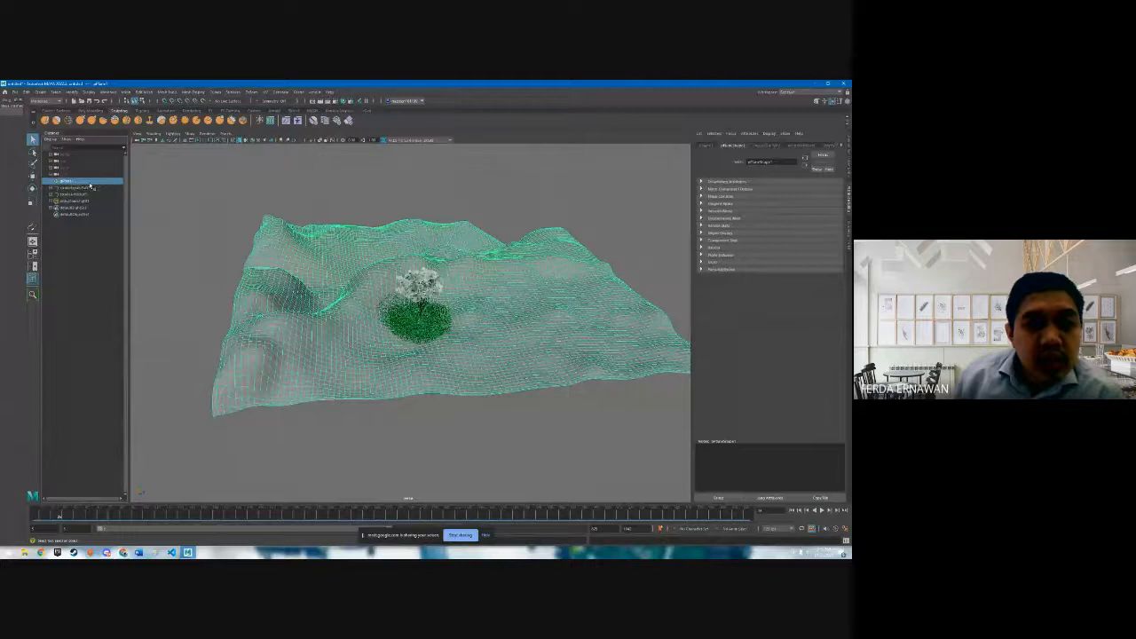
- Convert the keyaki tree stroke from Paint Effects to Polygons
left_click(89, 188)
right_click(92, 189)
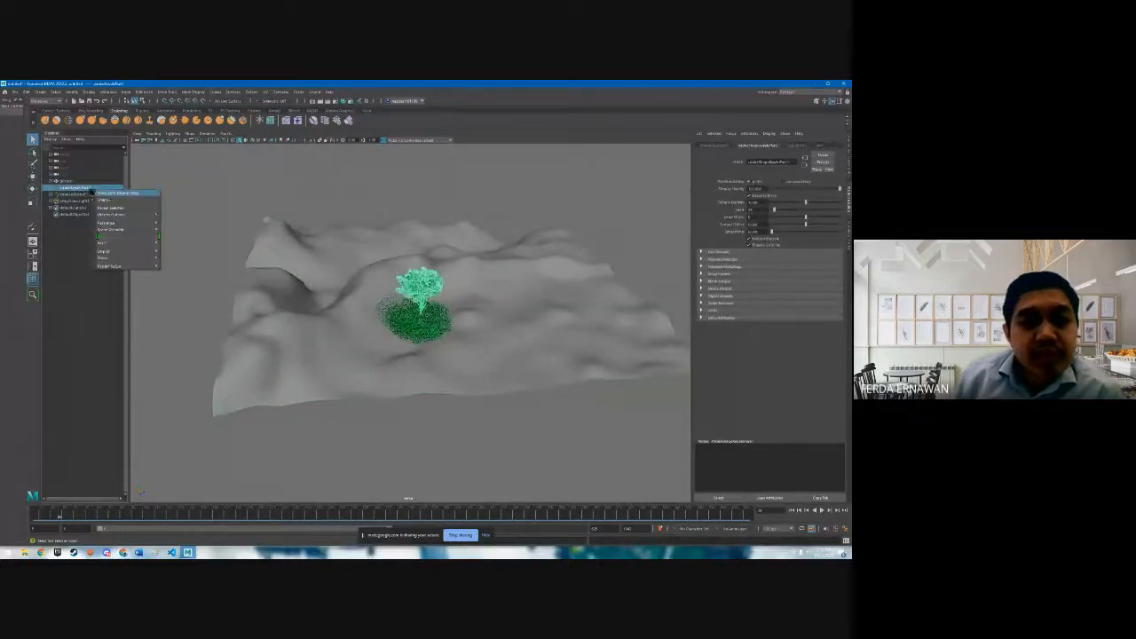
mouse_move(126, 215)
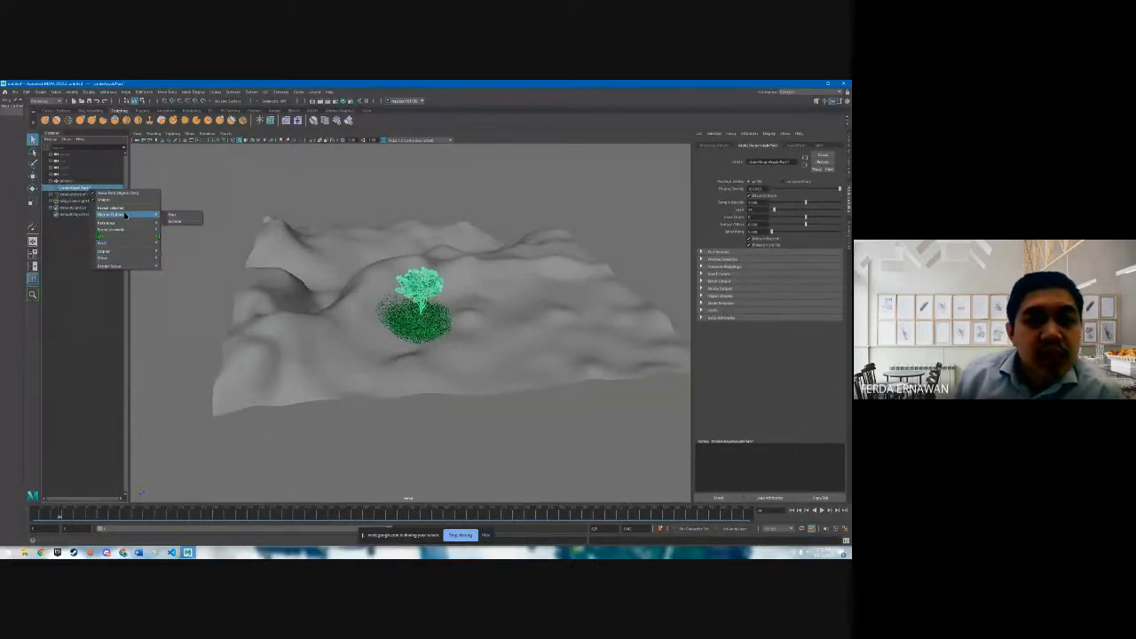
right_click(75, 188)
mouse_move(120, 249)
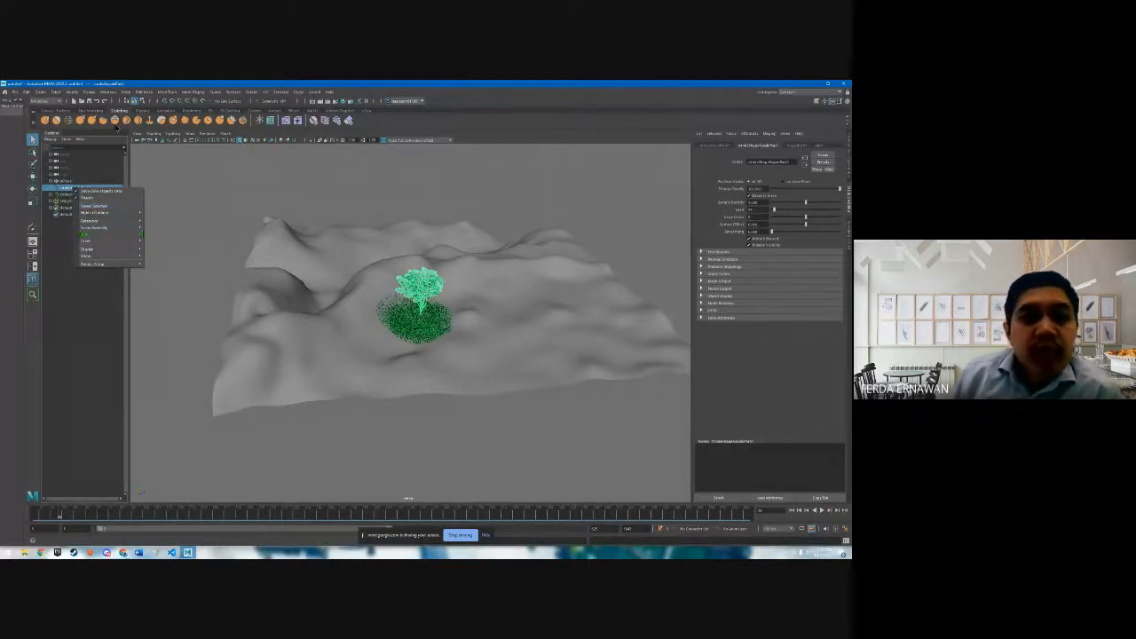
left_click(89, 92)
left_click(75, 91)
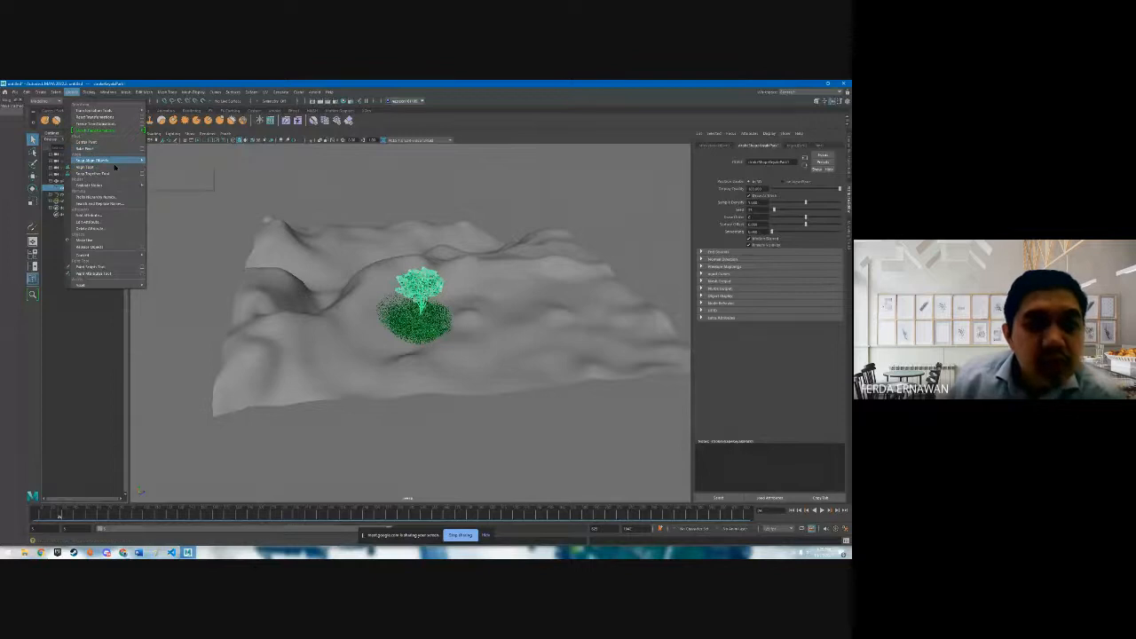
mouse_move(110, 255)
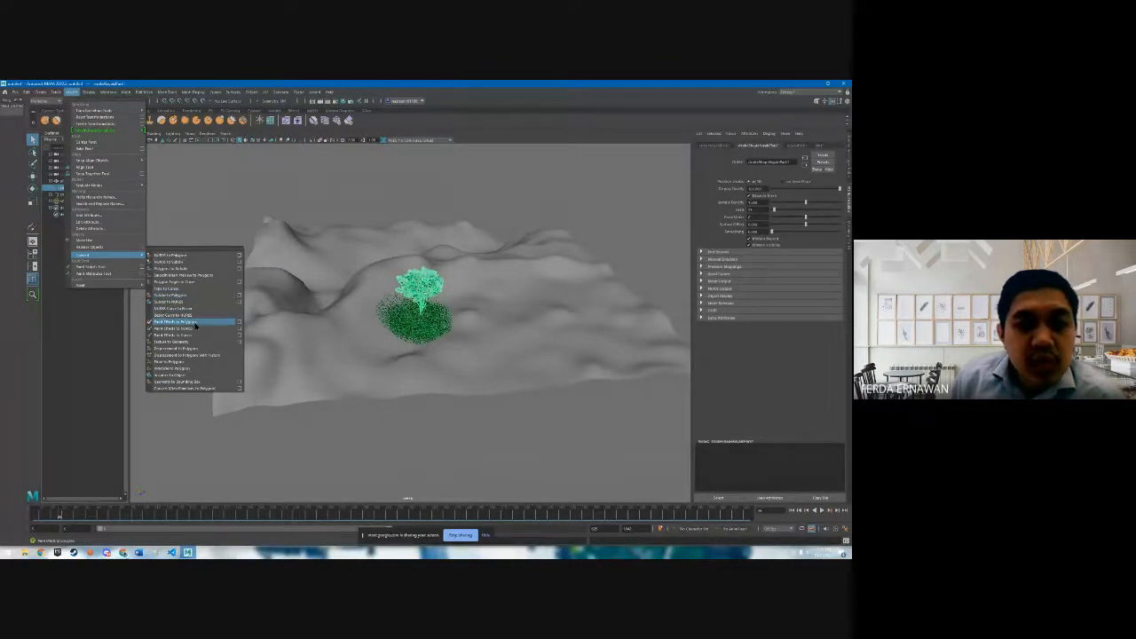
left_click(194, 322)
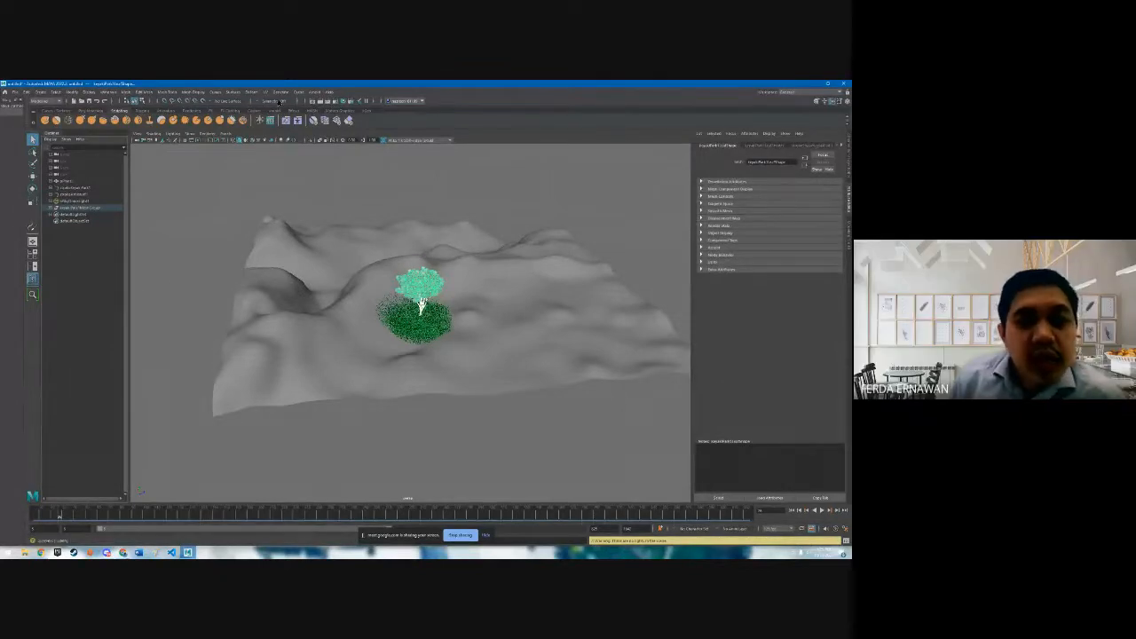
- Render the scene with the converted tree in Arnold RenderView to examine it, then stop sharing the screen in the meeting
left_click(315, 92)
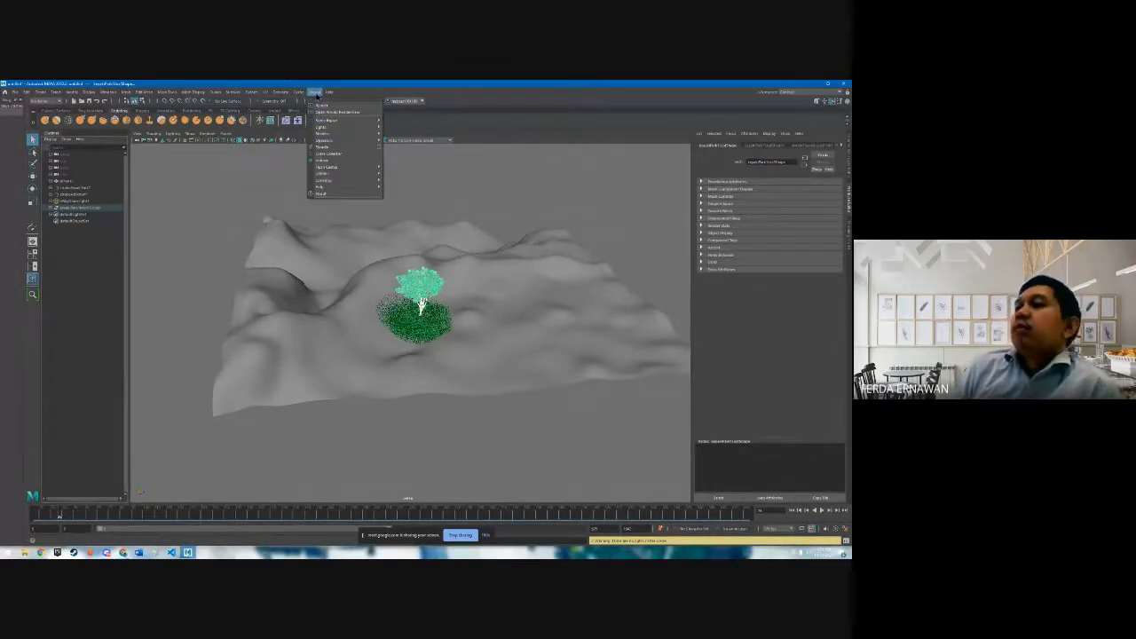
left_click(336, 104)
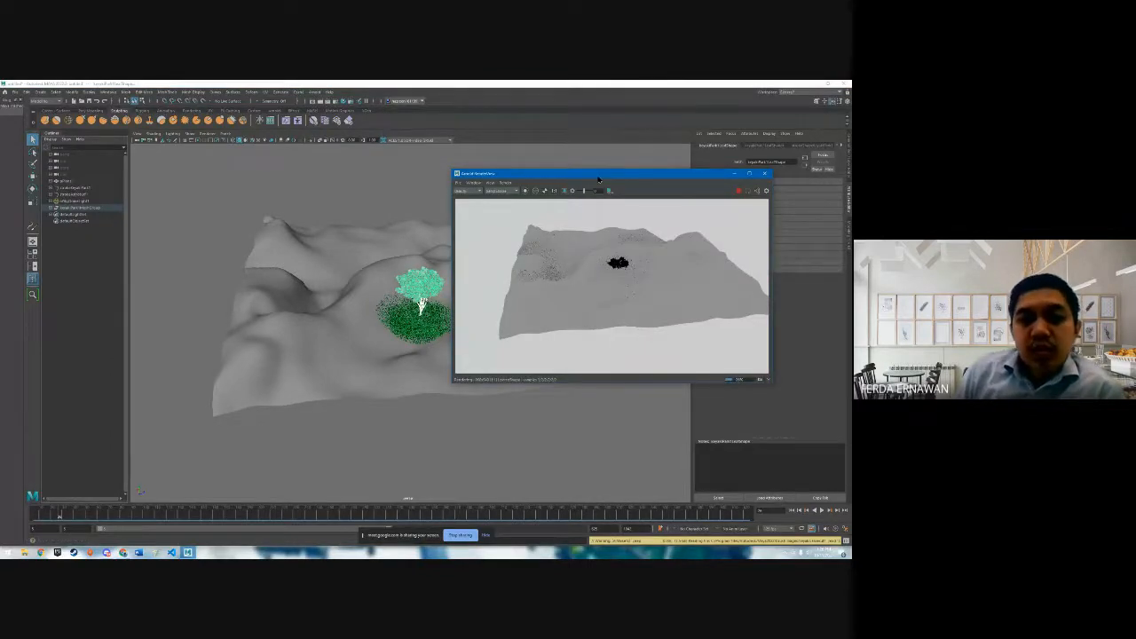
left_click_drag(599, 180, 478, 202)
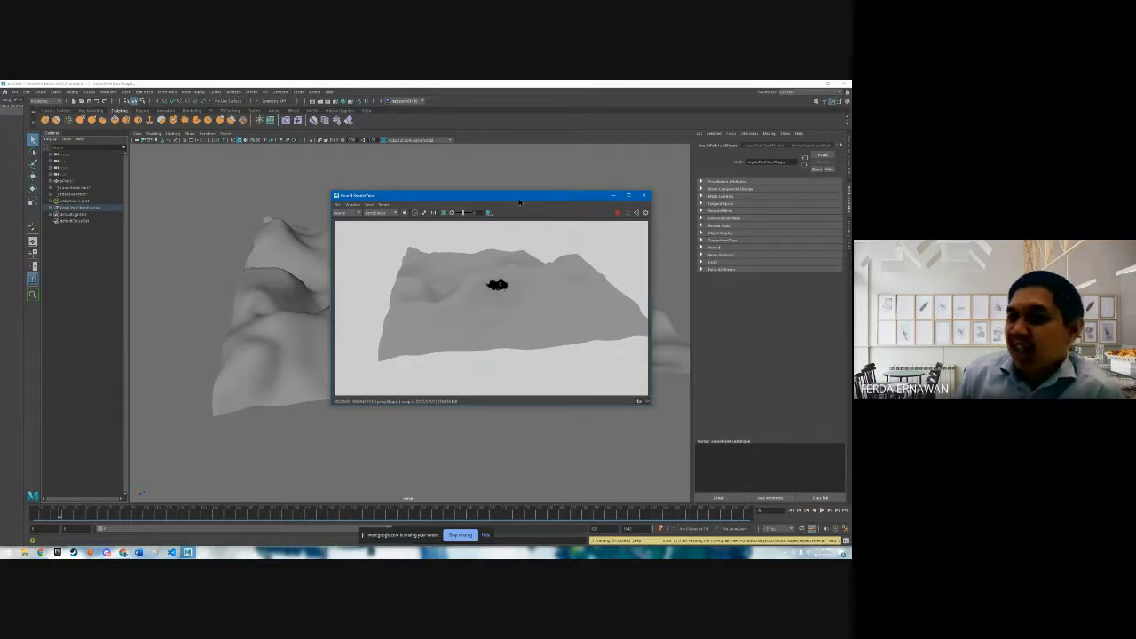
left_click_drag(519, 202, 451, 223)
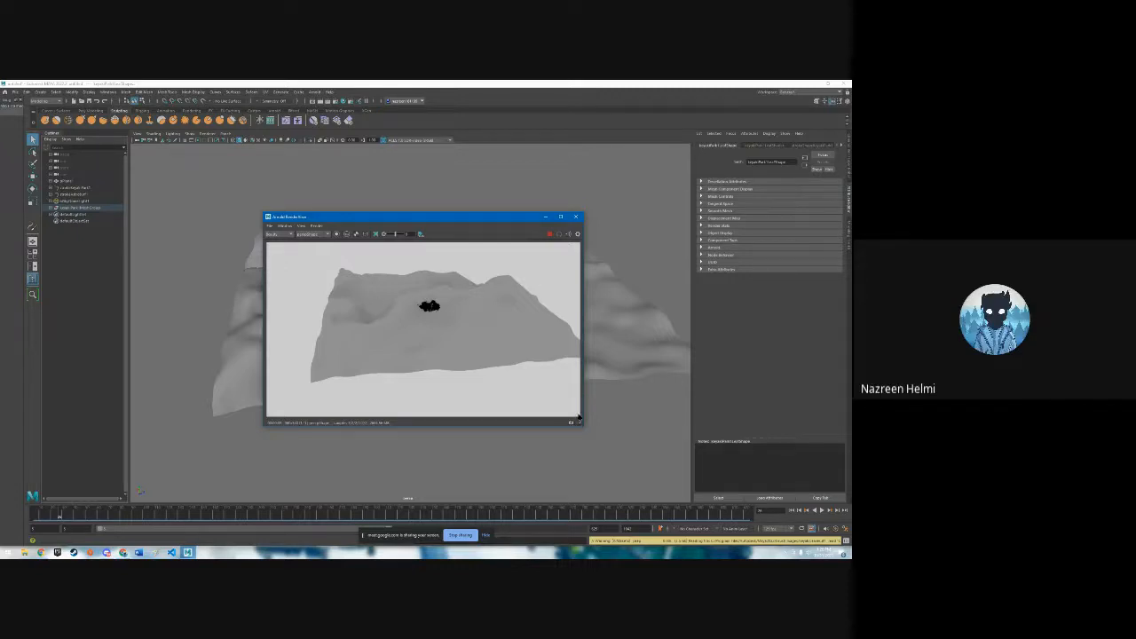
left_click_drag(514, 218, 526, 223)
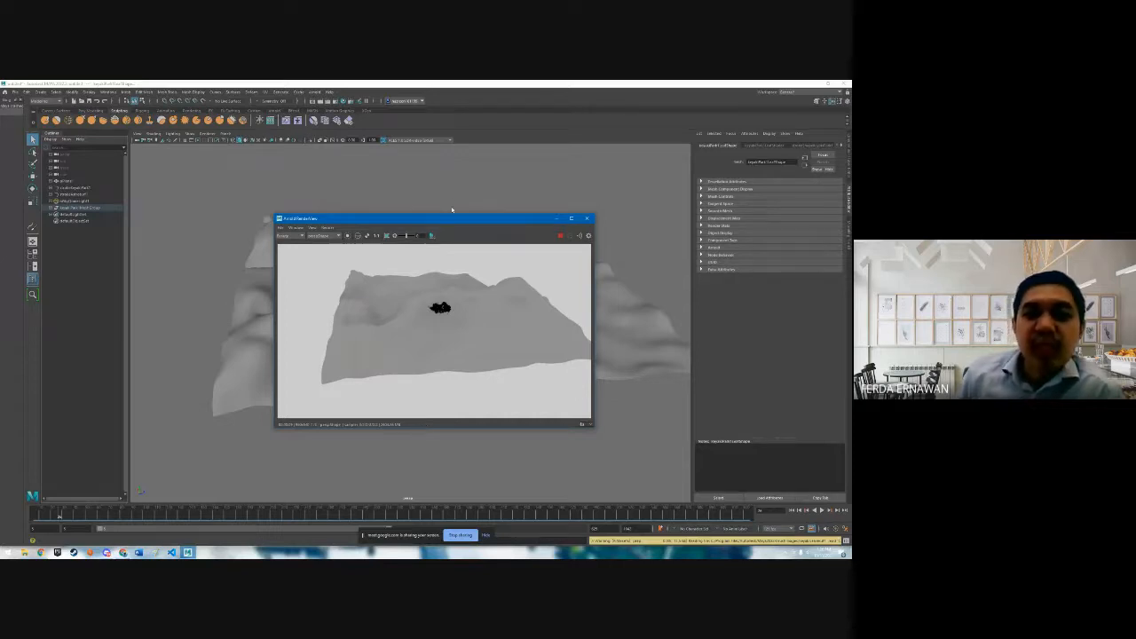
left_click_drag(451, 220, 454, 218)
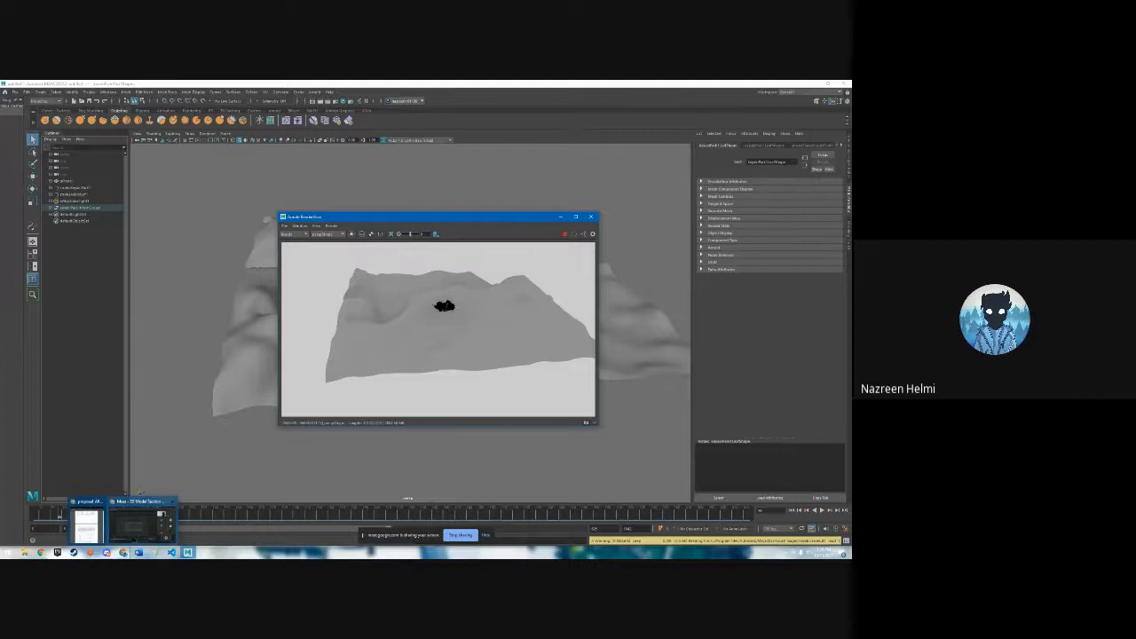
left_click(121, 552)
left_click(474, 538)
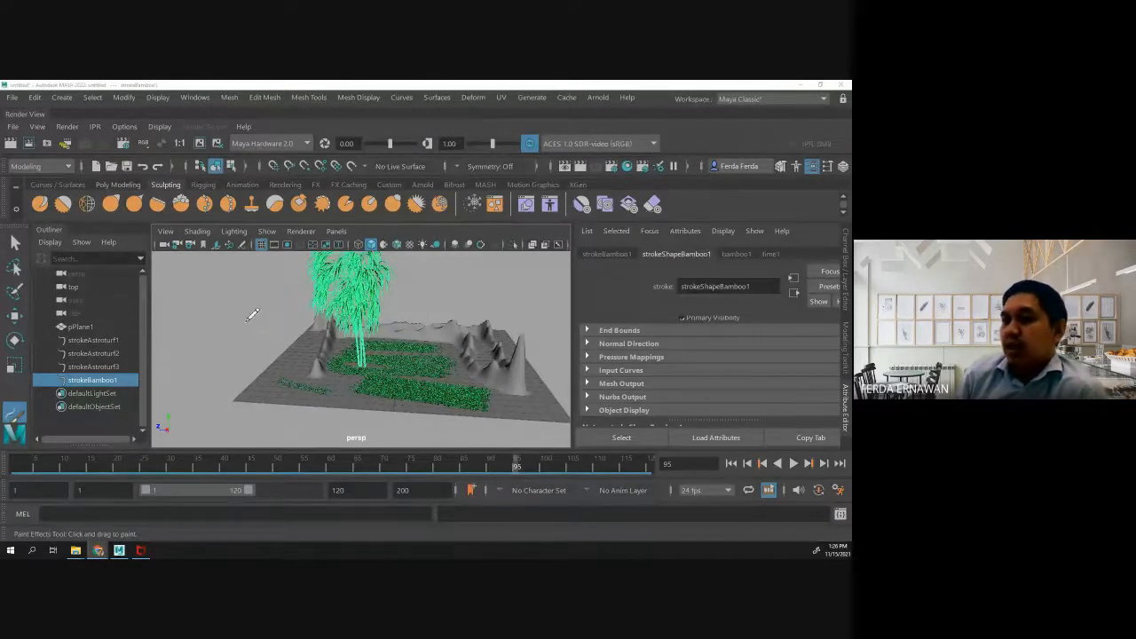
left_click(113, 100)
mouse_move(204, 423)
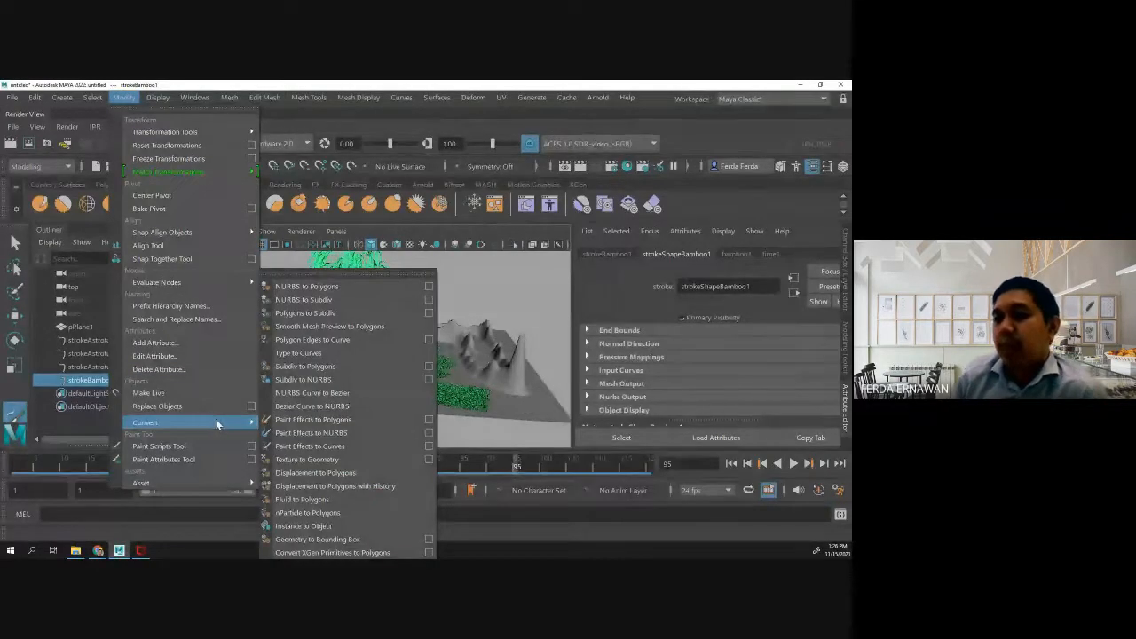
left_click(487, 281)
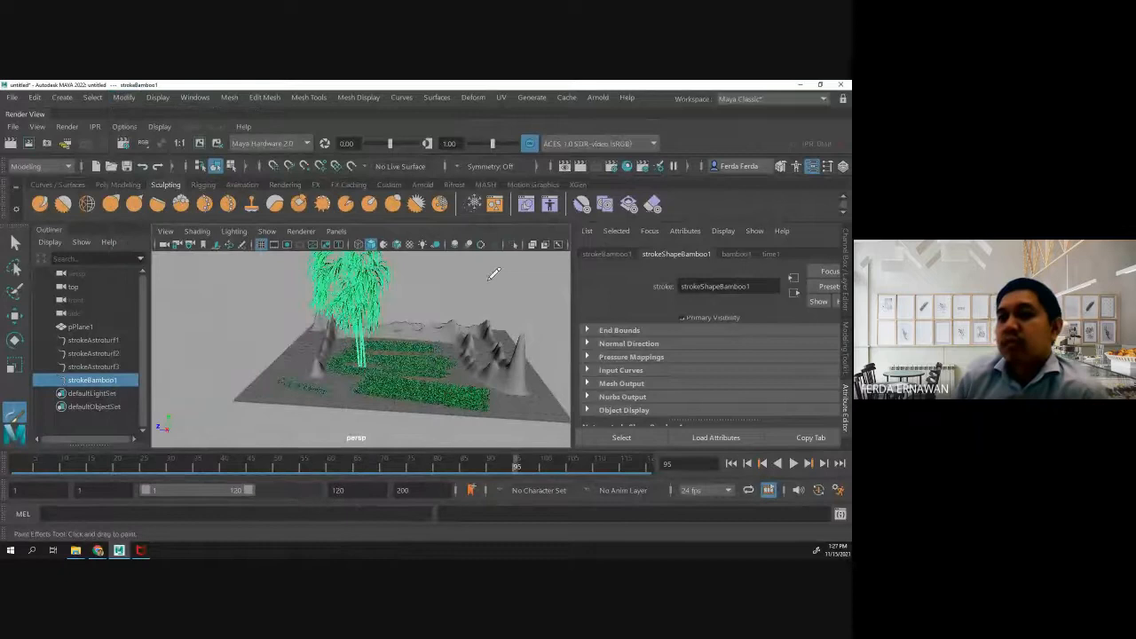
- Convert the three astroturf strokes and the bamboo stroke, selected together with the terrain plane, from Paint Effects to Polygons
left_click(71, 341)
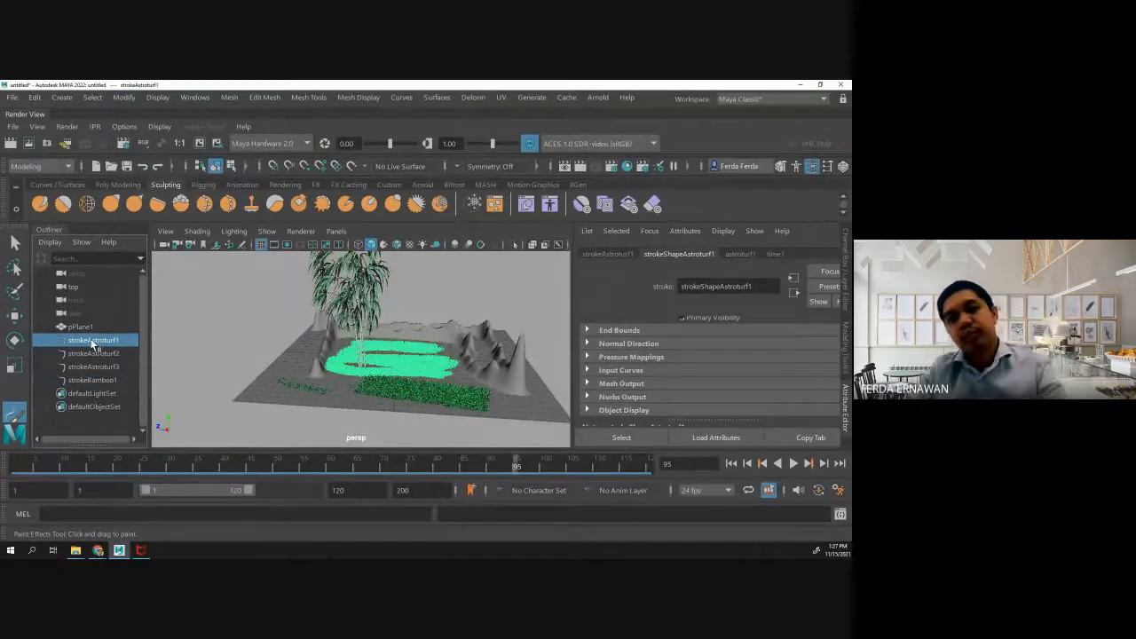
left_click(92, 356, "shift")
left_click(93, 368, "shift")
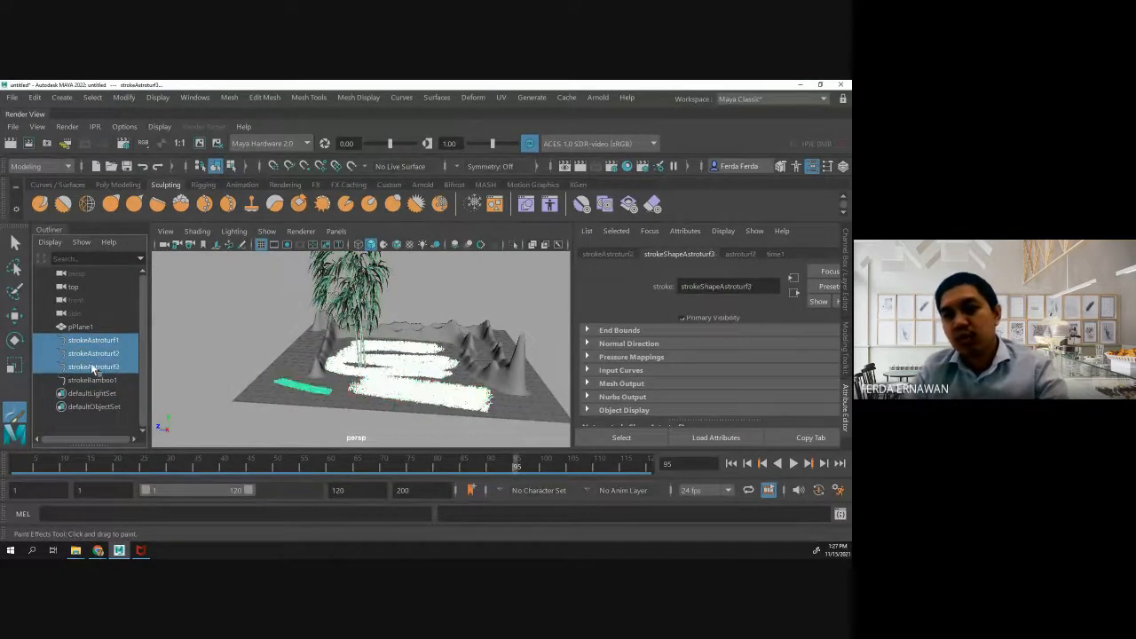
left_click(94, 379, "shift")
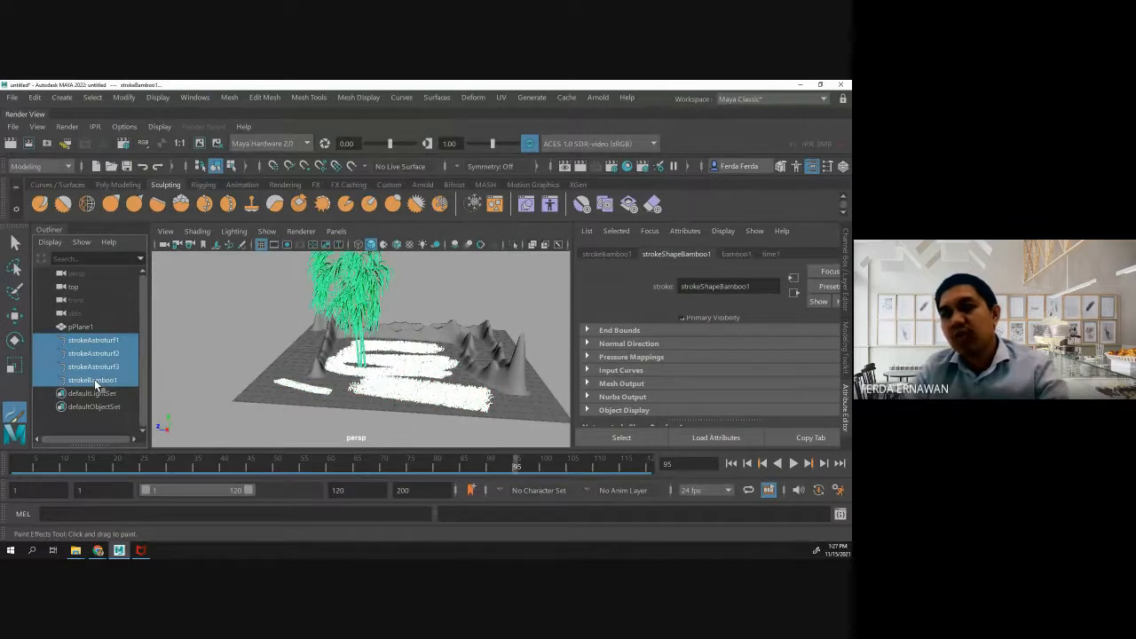
left_click(78, 328, "shift")
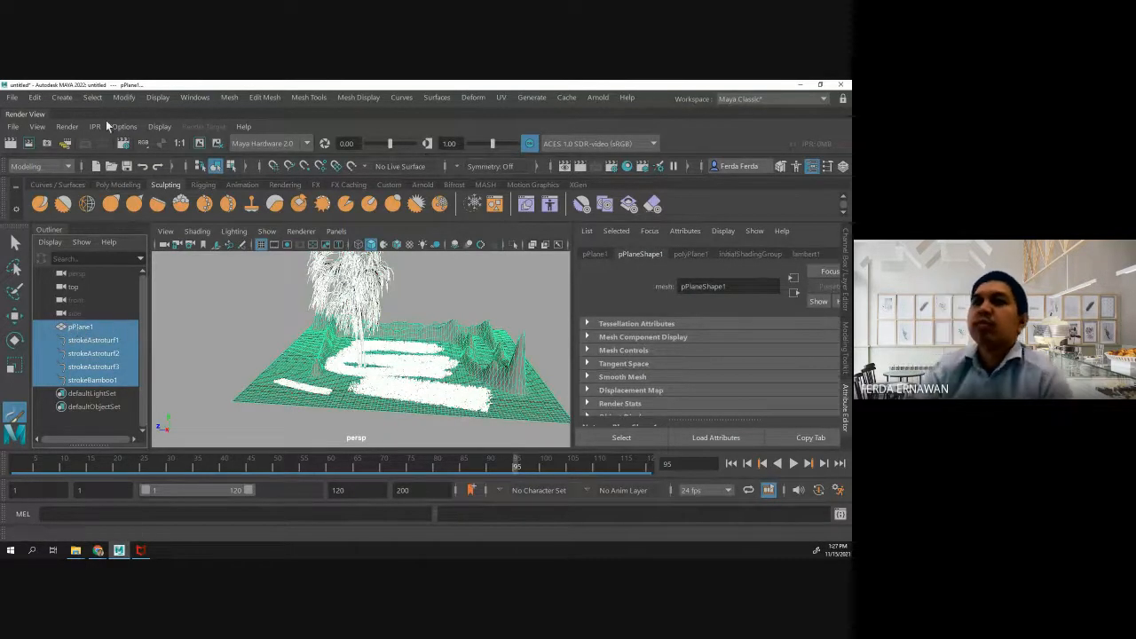
left_click(94, 98)
mouse_move(126, 104)
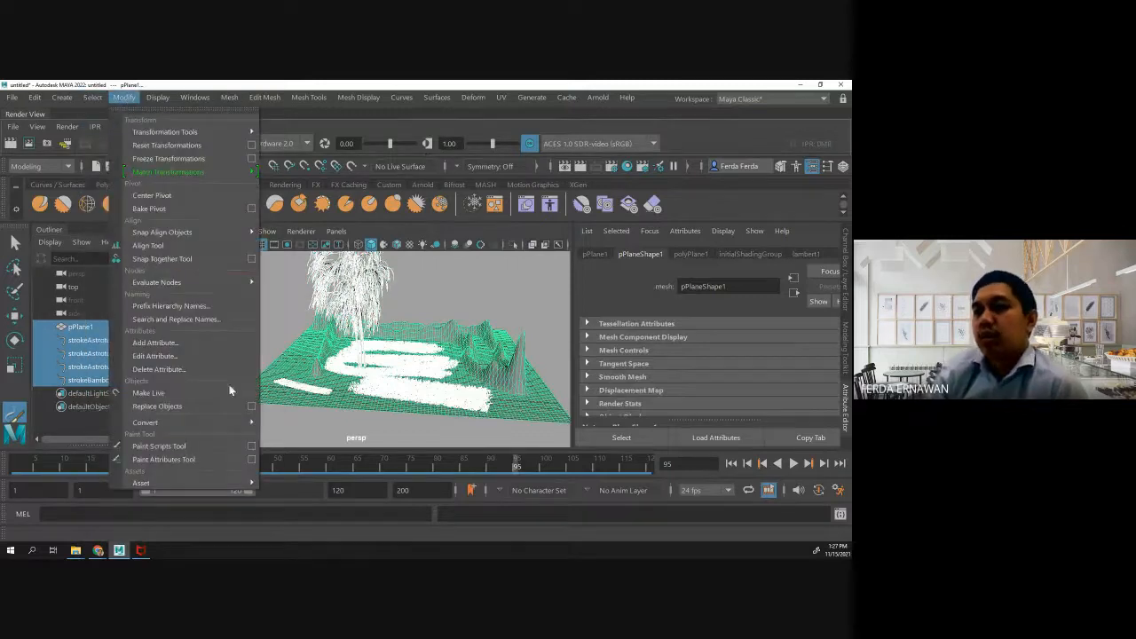
mouse_move(229, 424)
left_click(312, 417)
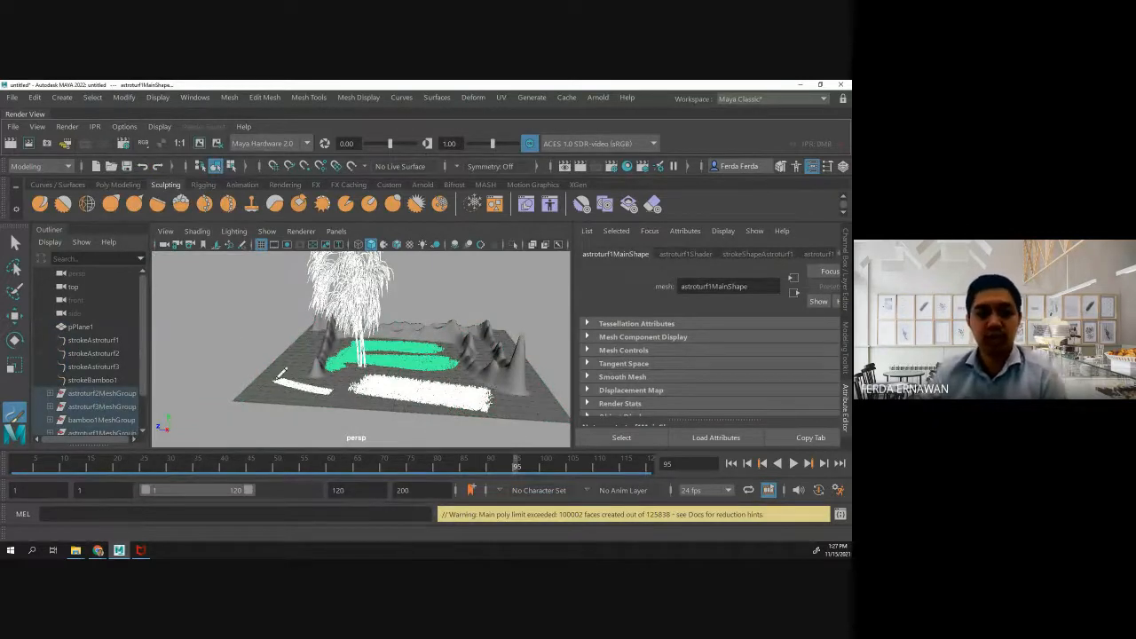
- Check the meeting window, return to Maya, and deselect the converted meshes with the Select tool
left_click(98, 550)
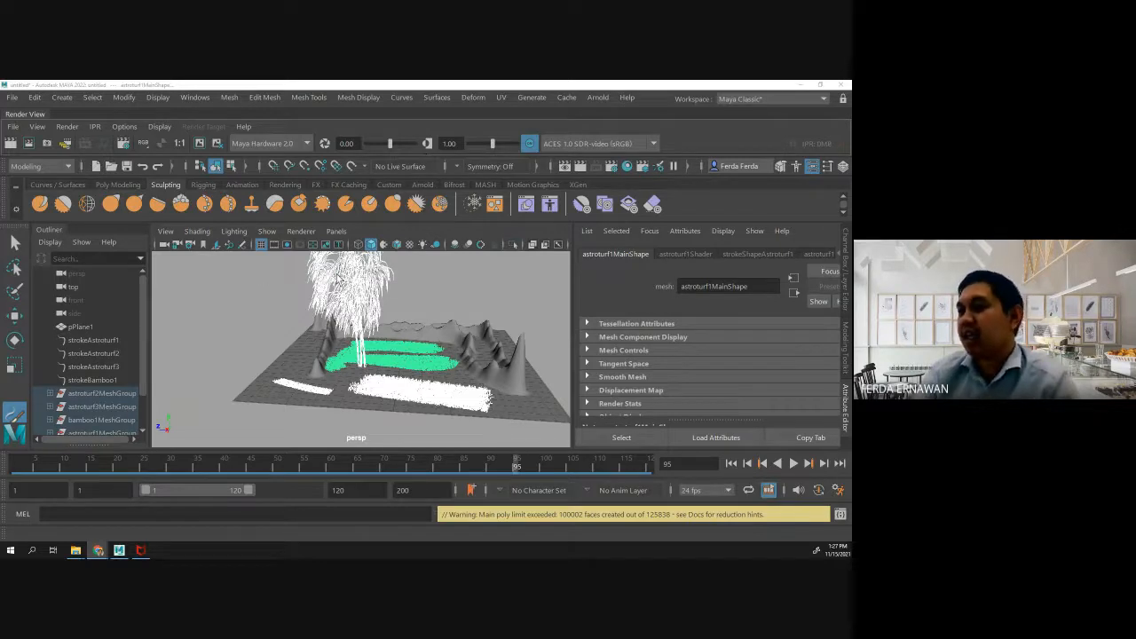
left_click(501, 279)
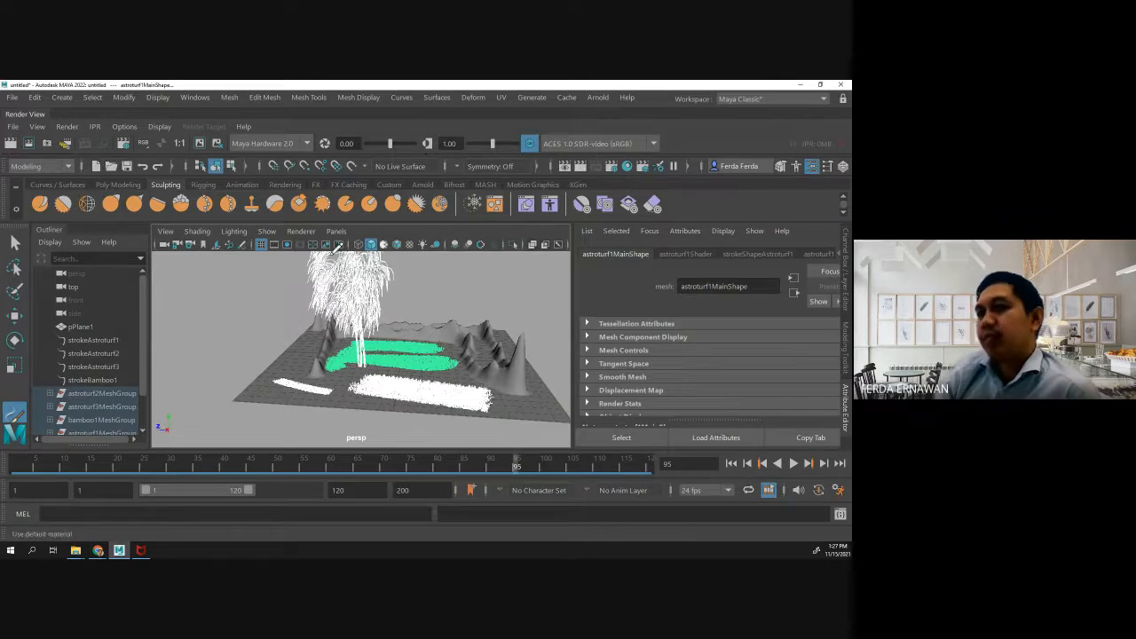
left_click(15, 242)
left_click(196, 293)
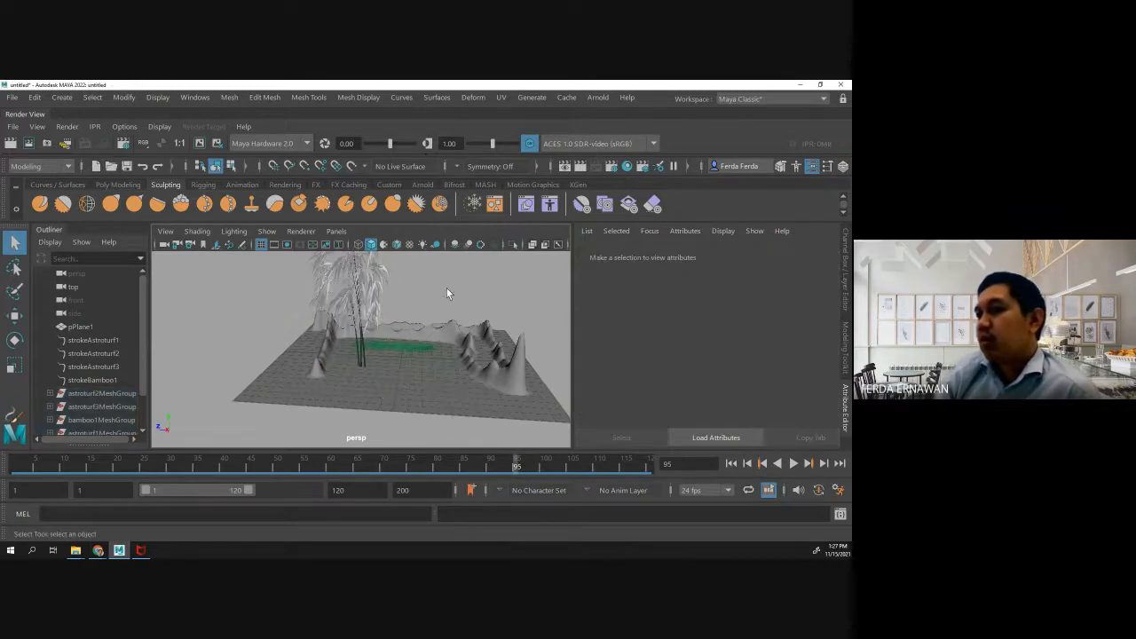
left_click(611, 166)
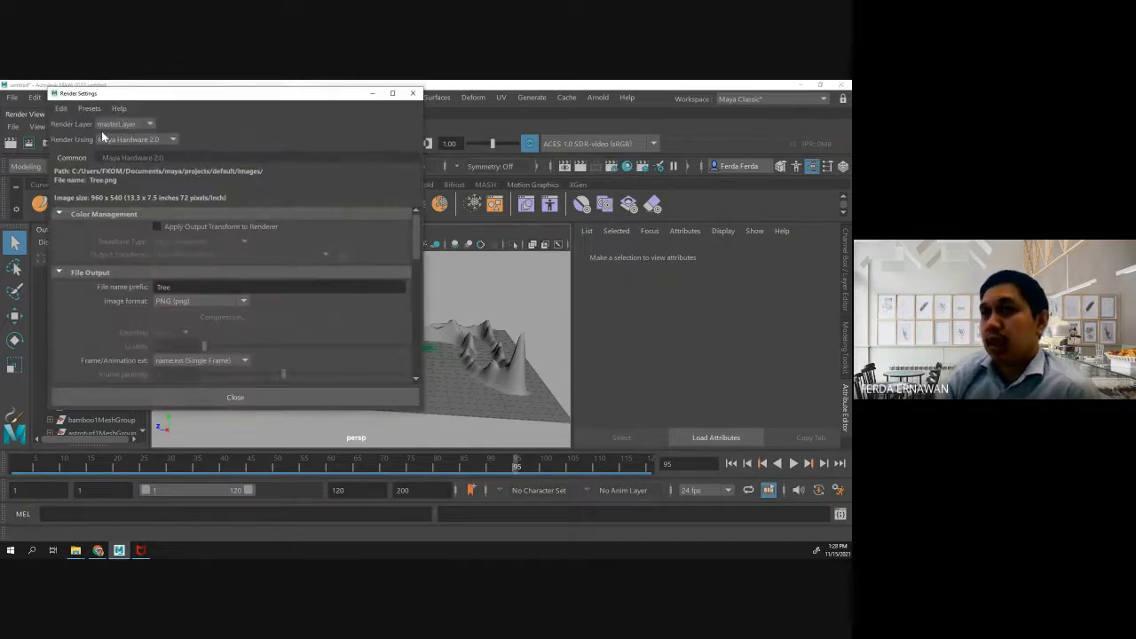
left_click(252, 395)
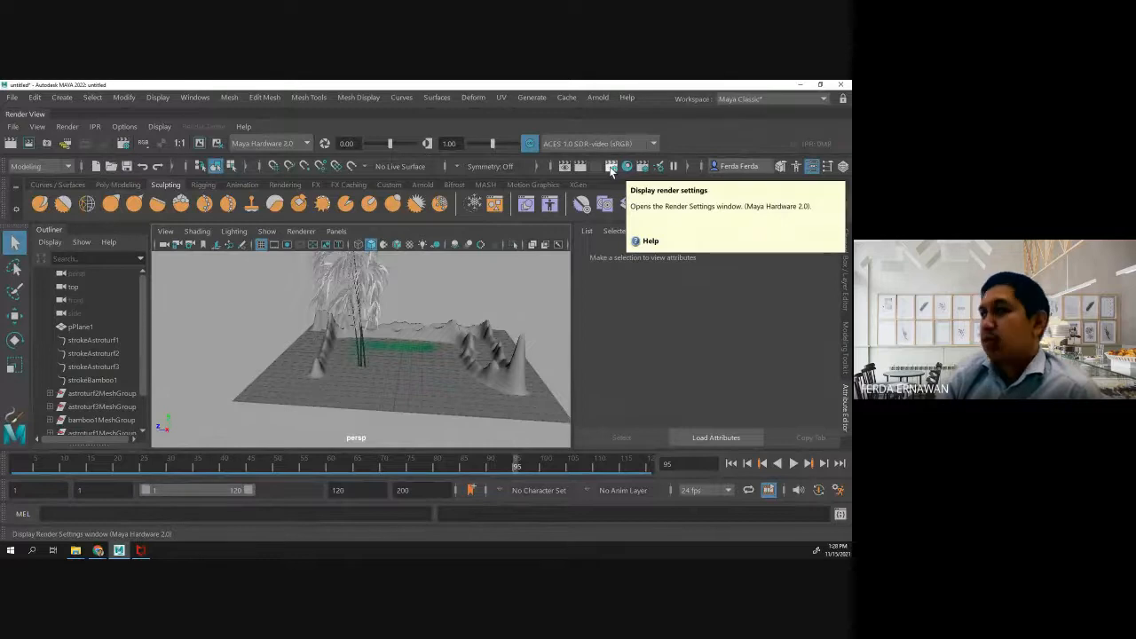
left_click(543, 97)
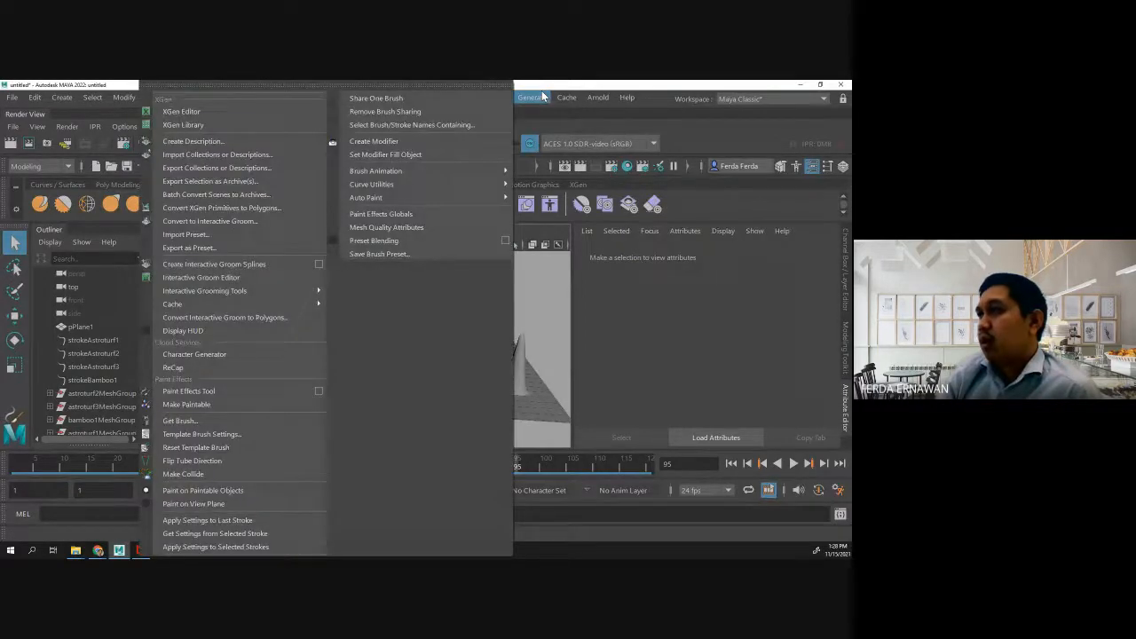
mouse_move(582, 99)
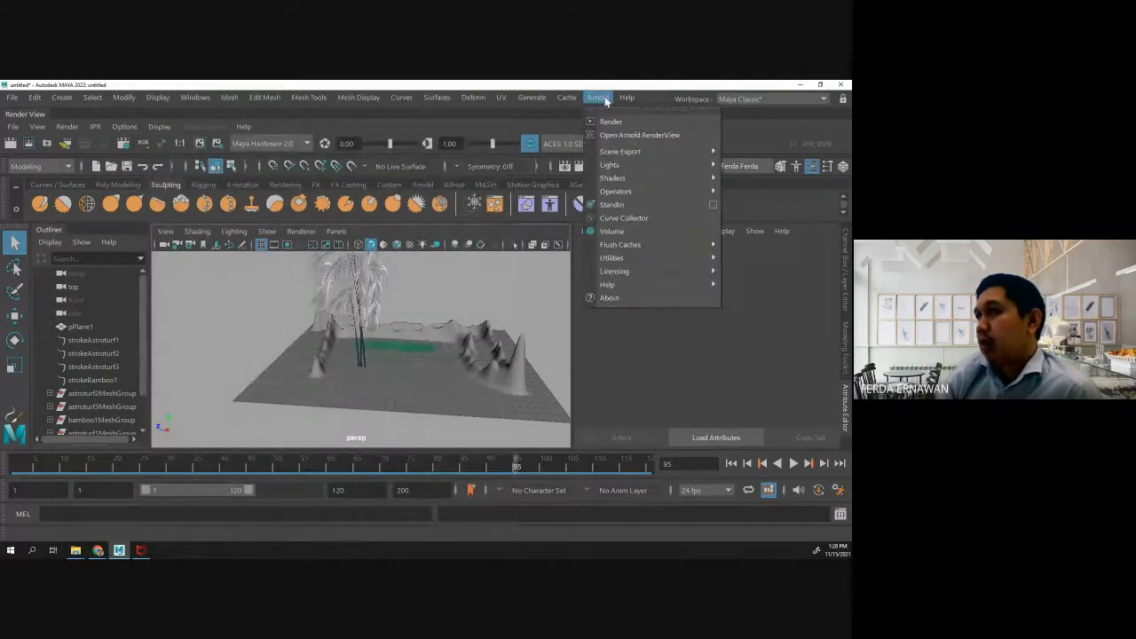
left_click(548, 122)
- Set the scene's renderer to Arnold Renderer in the render settings
left_click(612, 166)
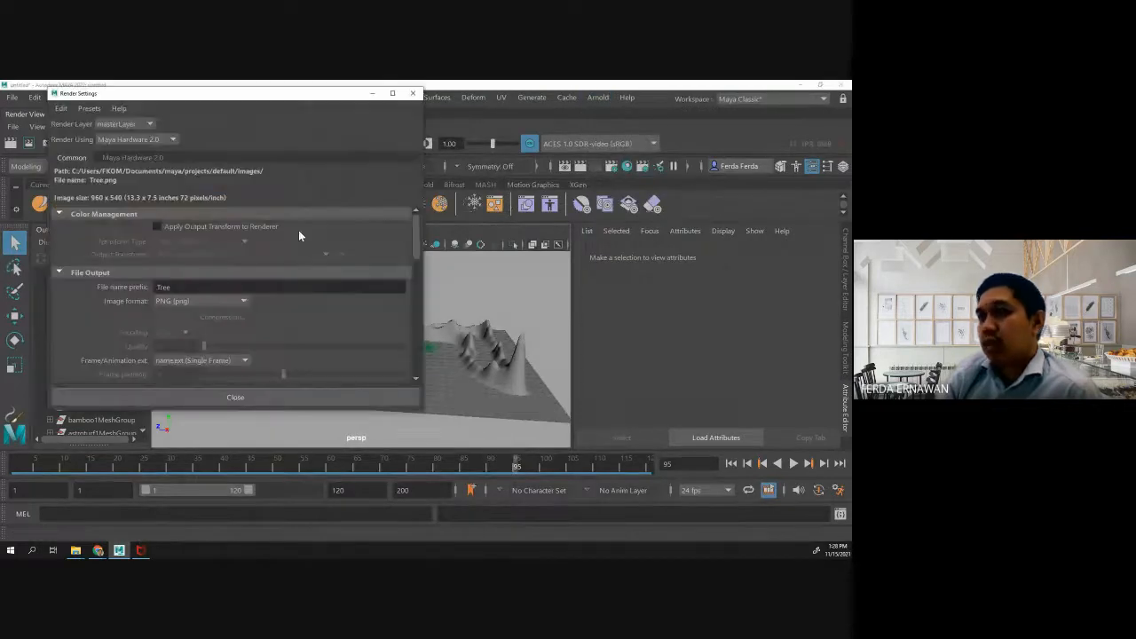
left_click(135, 139)
left_click(138, 184)
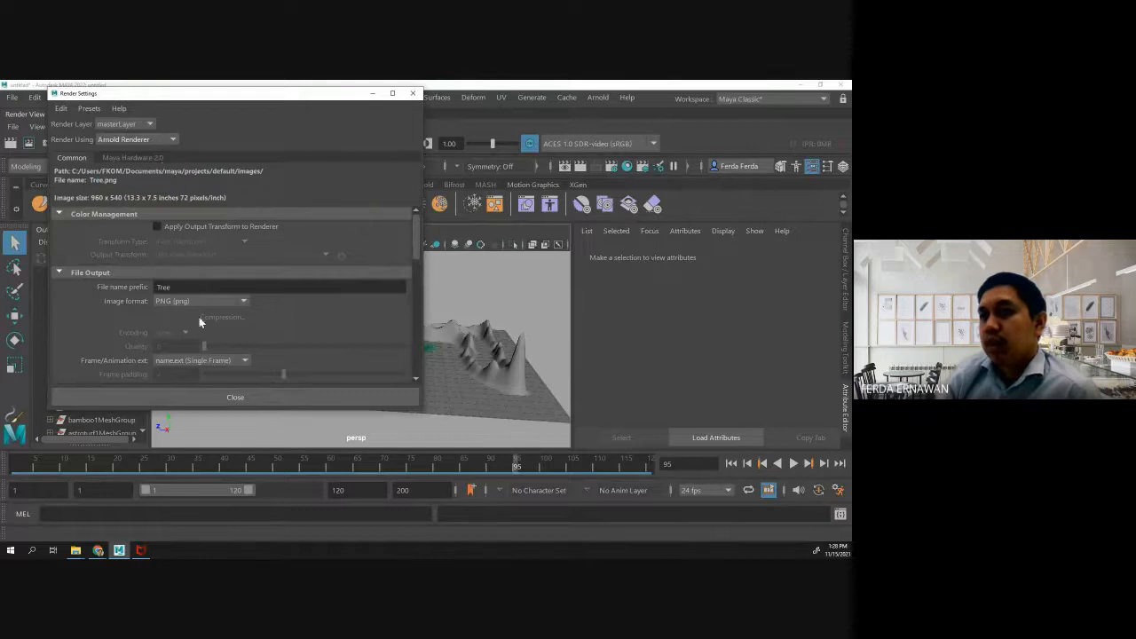
left_click(232, 397)
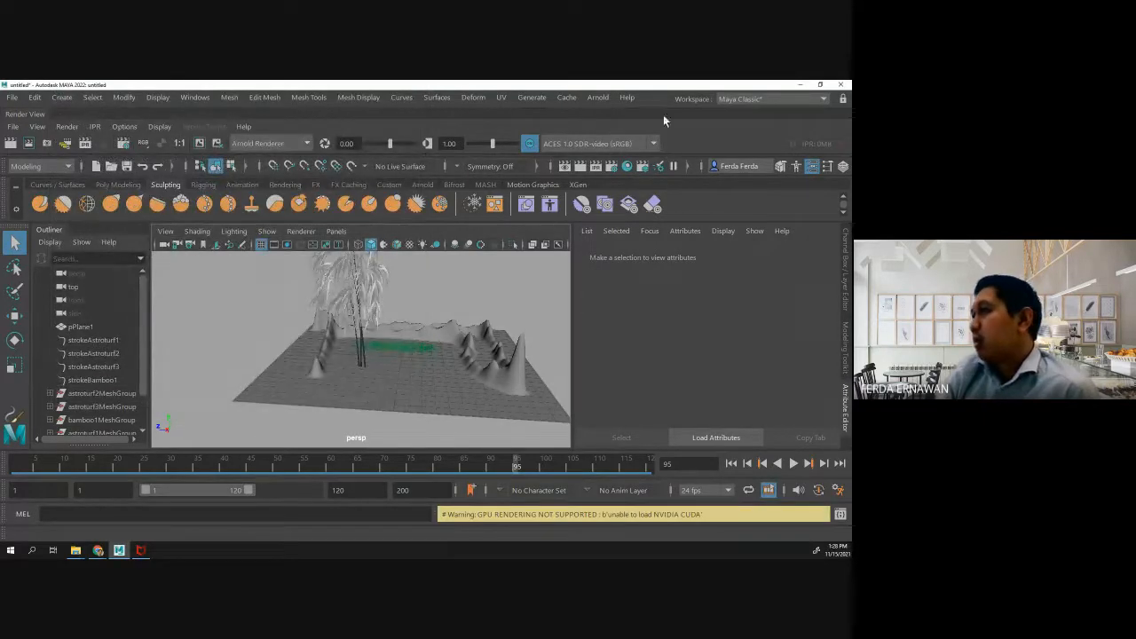
- Add an Arnold Skydome Light to the bamboo terrain scene
left_click(598, 98)
mouse_move(636, 167)
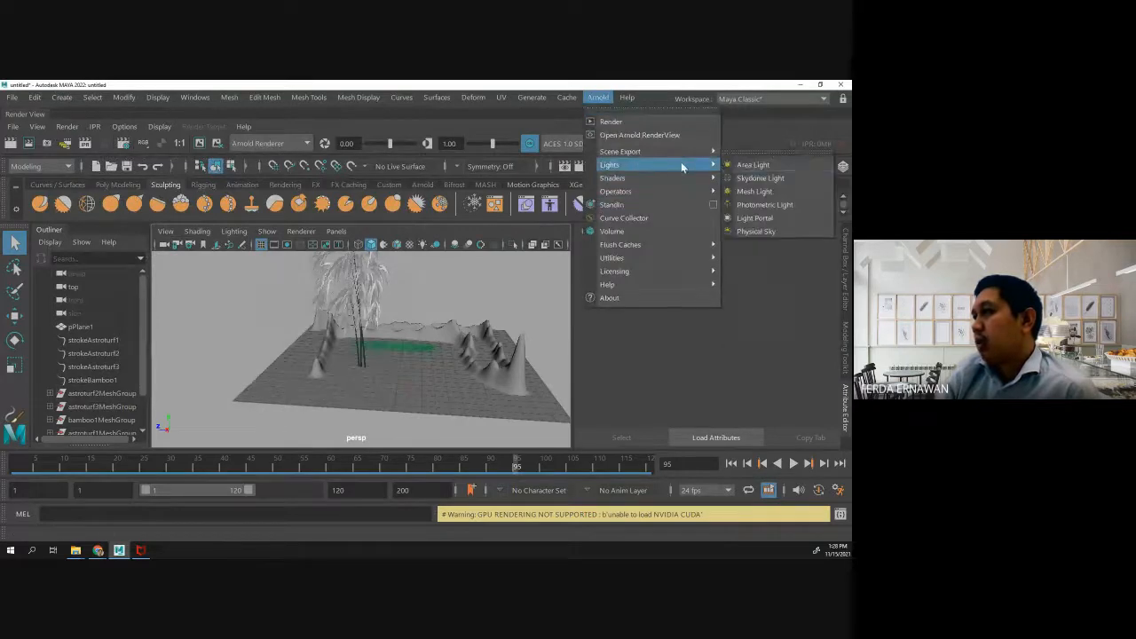
left_click(754, 178)
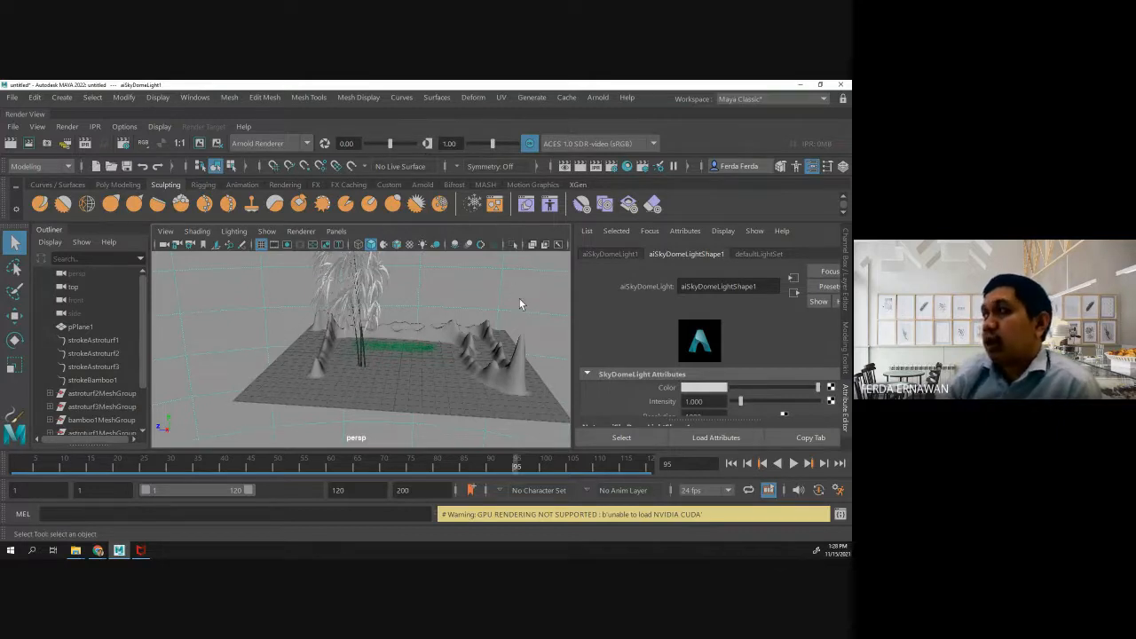
- Render the bamboo terrain scene in Arnold RenderView to examine it, then switch to the meeting in the browser
left_click(531, 97)
left_click(530, 98)
left_click(597, 103)
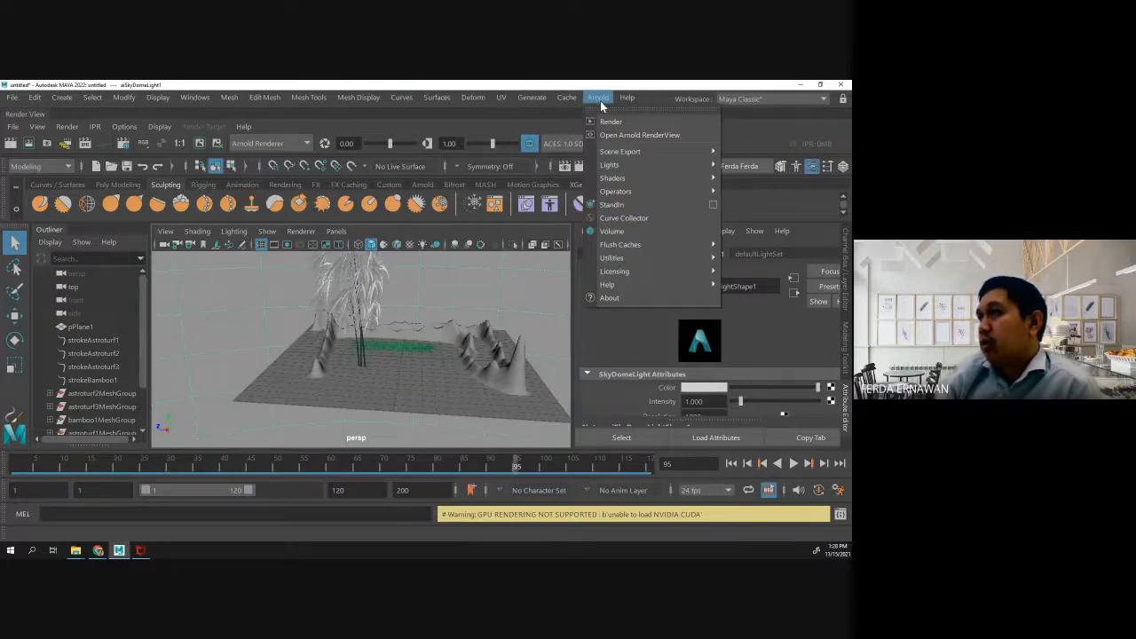
left_click(608, 121)
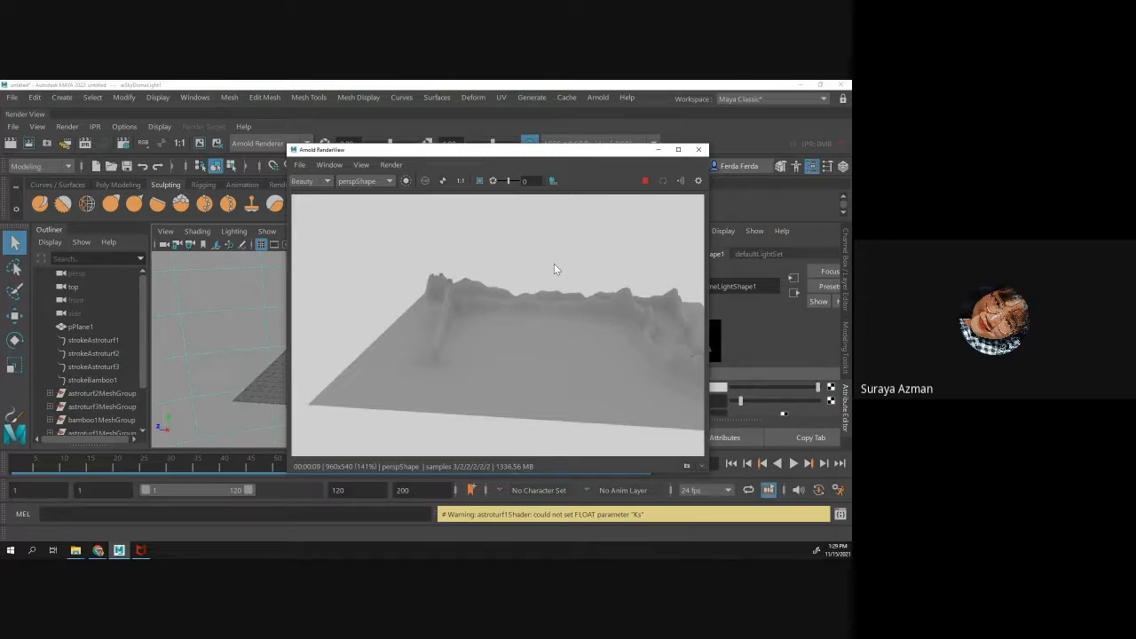
left_click(98, 550)
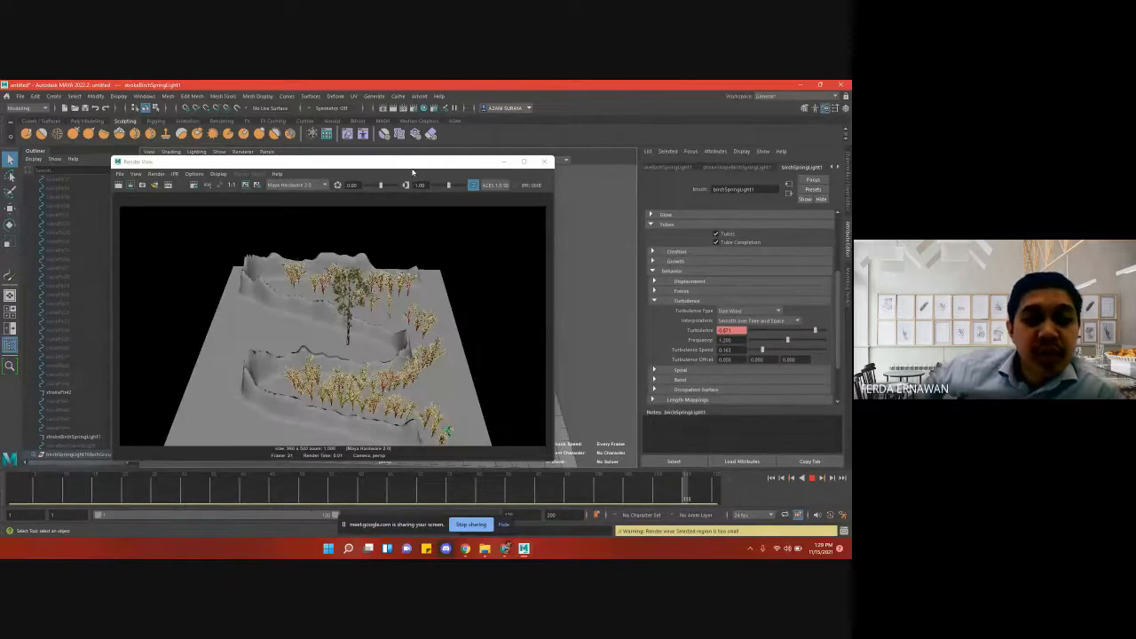
- Close the Render View of the birch tree terrain scene and stop the animation playback
left_click_drag(412, 171, 445, 223)
left_click(576, 214)
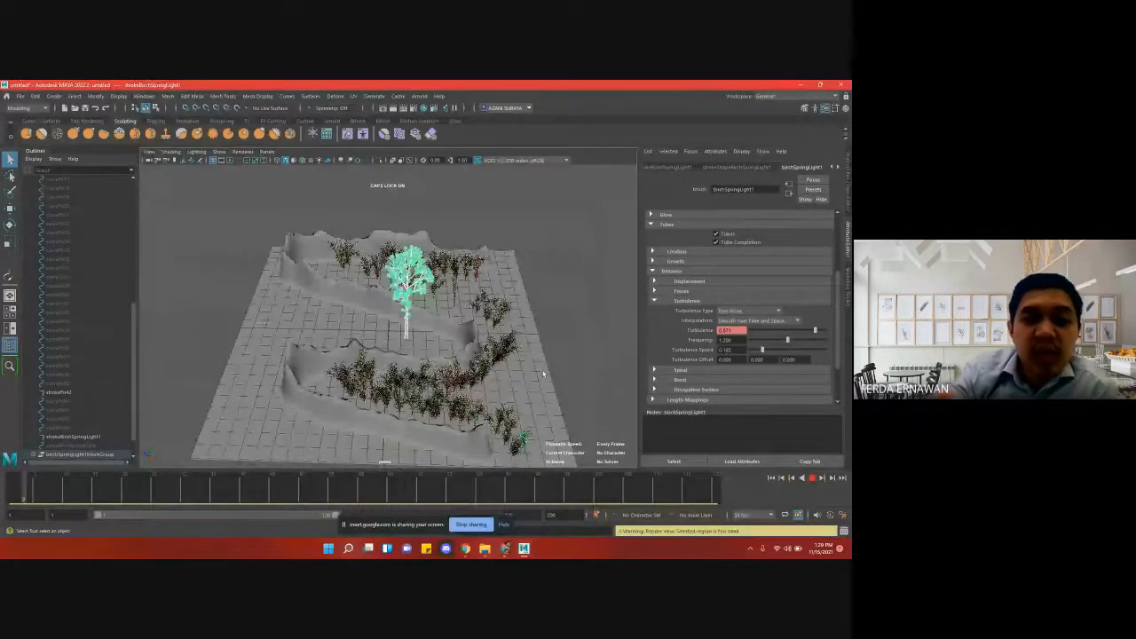
left_click(577, 362)
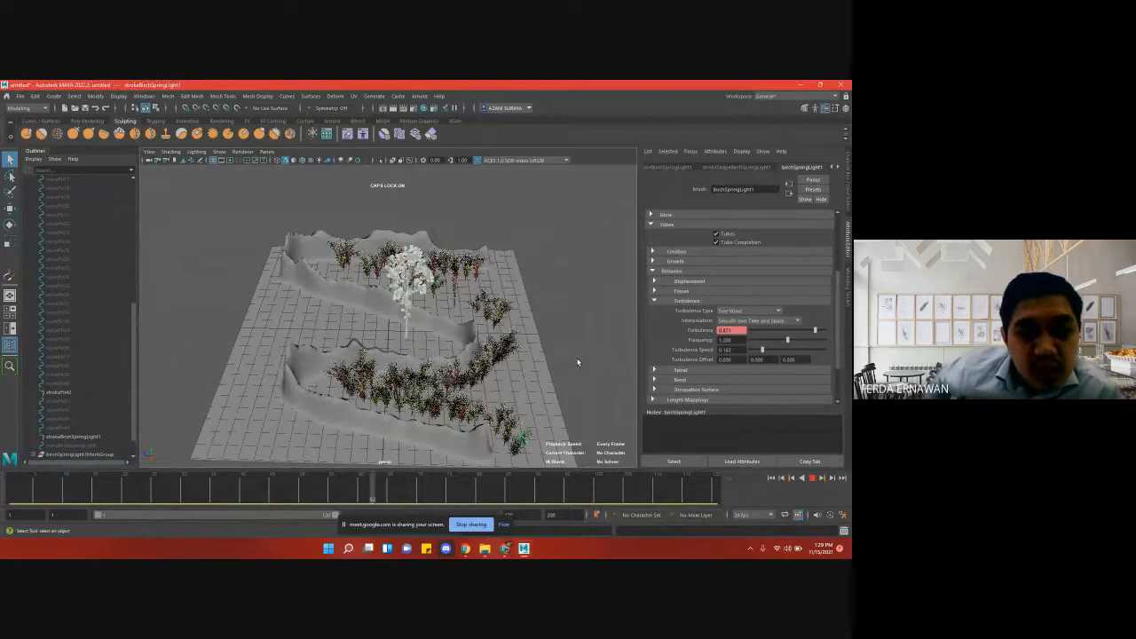
left_click(505, 526)
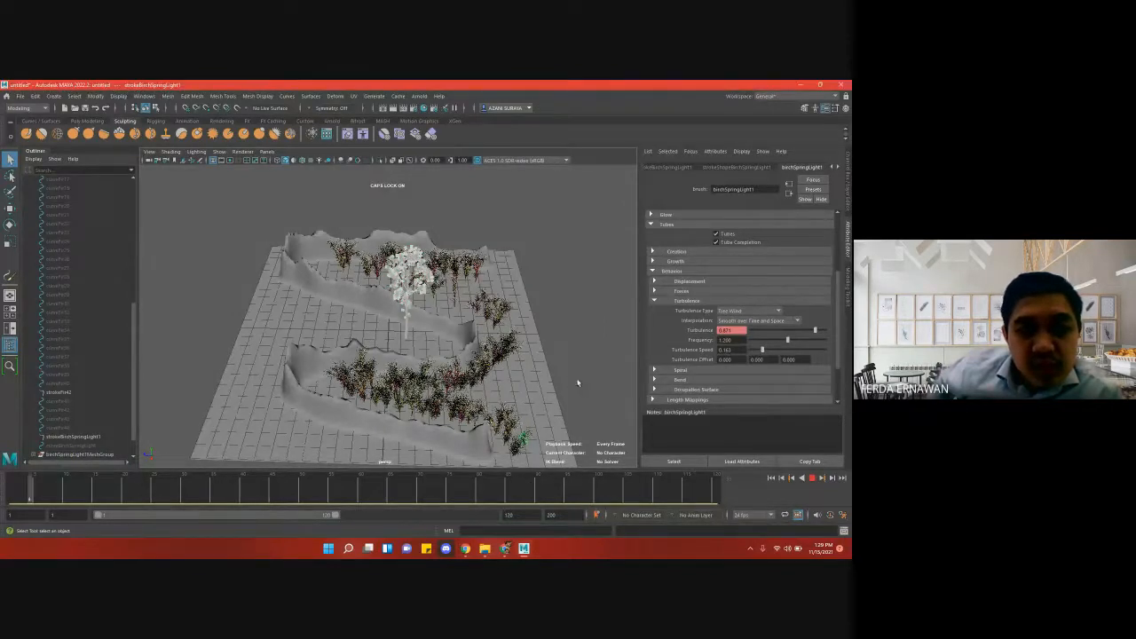
left_click(811, 479)
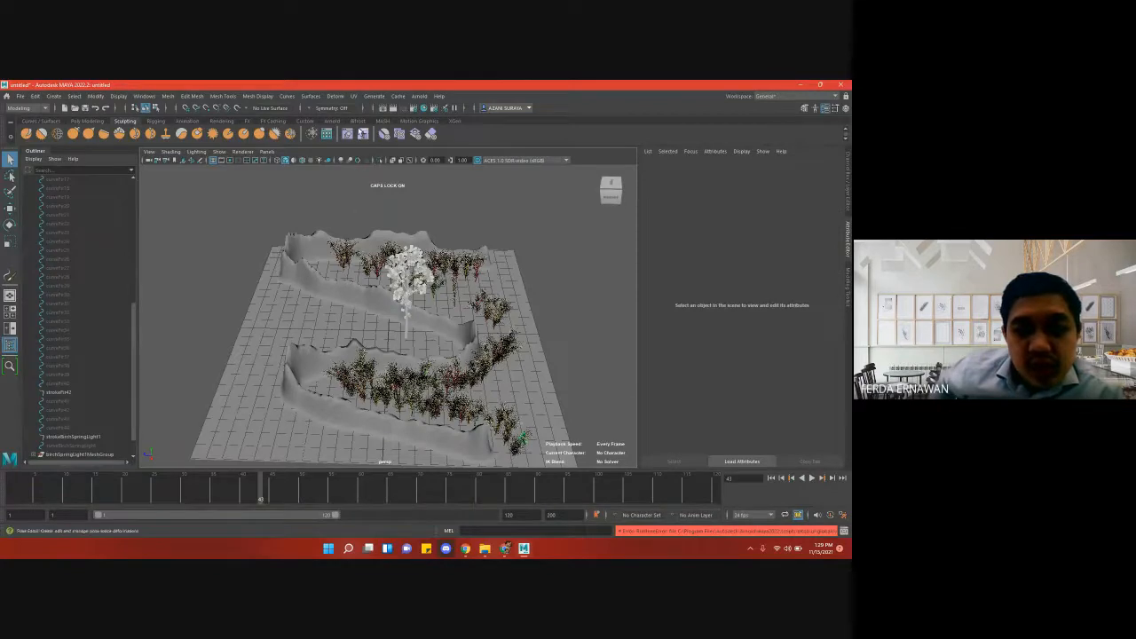
- Render the current frame with Maya Hardware 2.0 to examine the birch tree and plants, then close the Render View
left_click(392, 110)
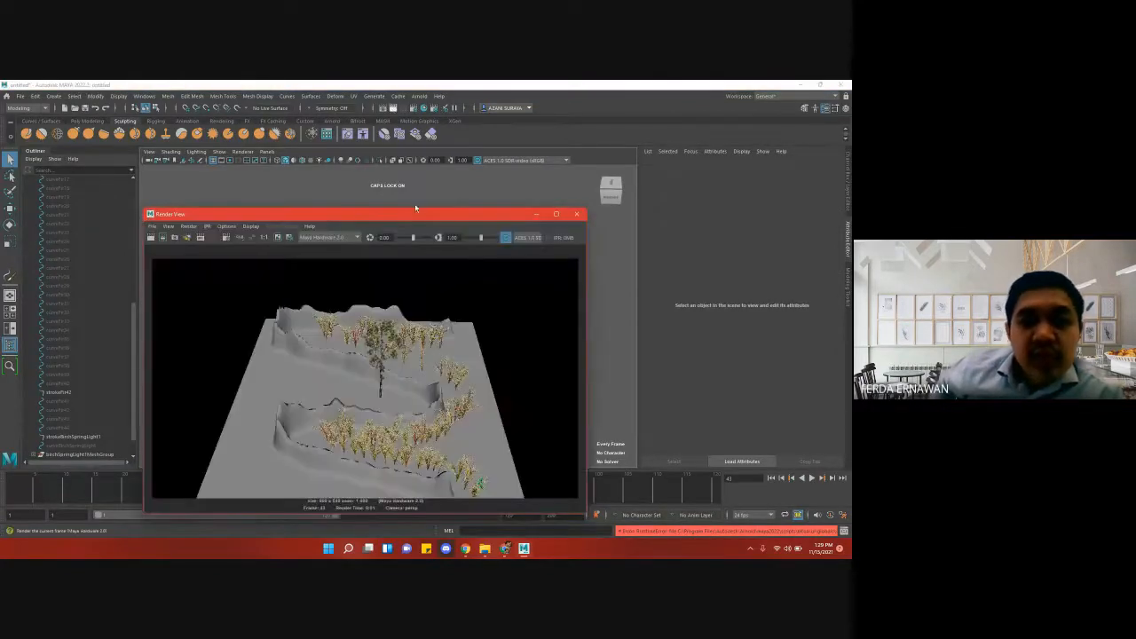
left_click_drag(433, 214, 428, 157)
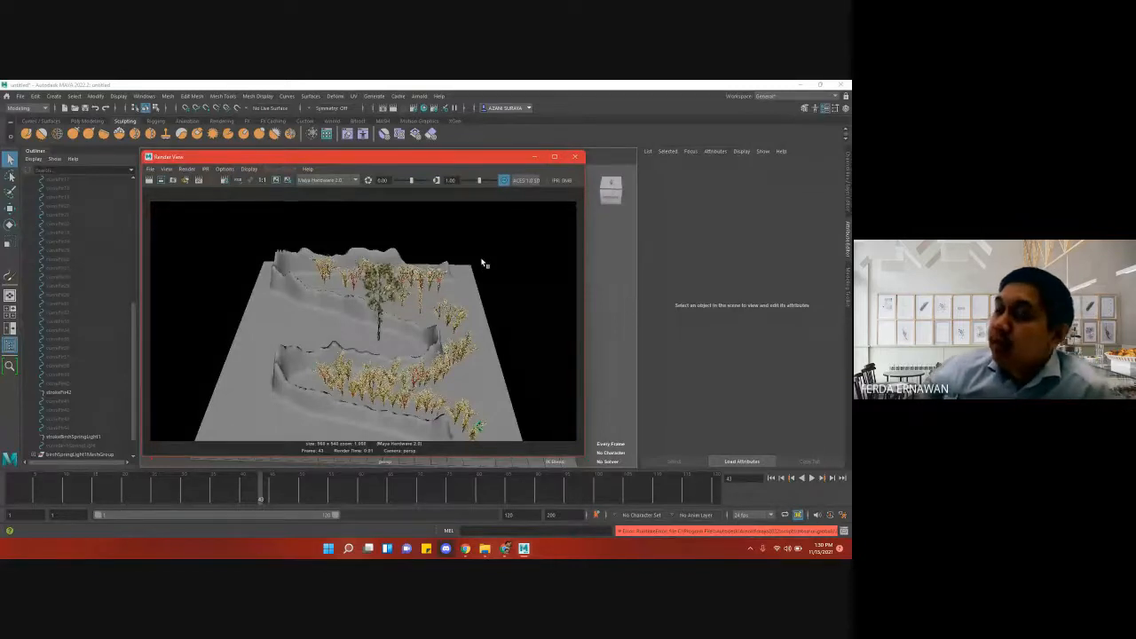
left_click(576, 158)
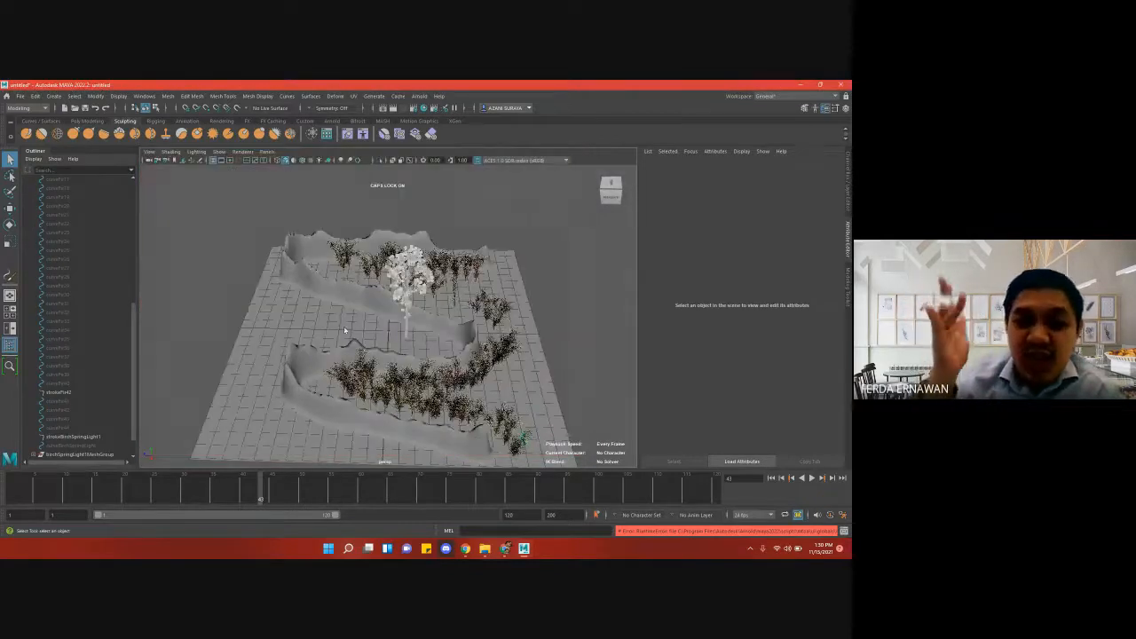
- Move the timeline to frame 36 and inspect the painted plant stroke and the terrain plane by selecting each in turn
left_click(346, 328)
left_click(572, 298)
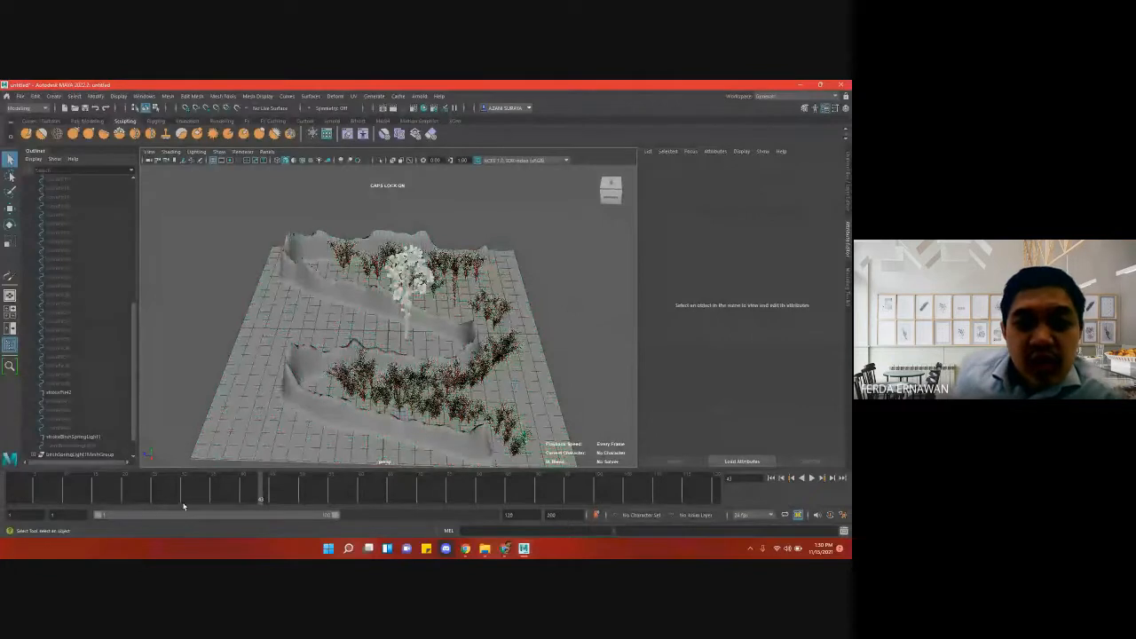
left_click(218, 493)
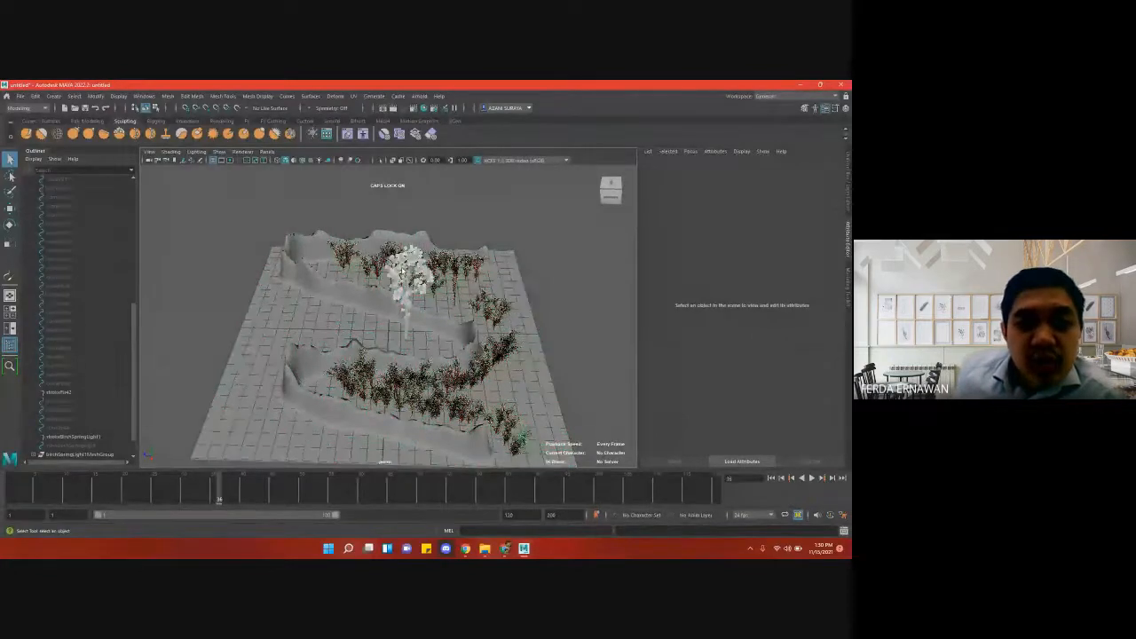
left_click(470, 379)
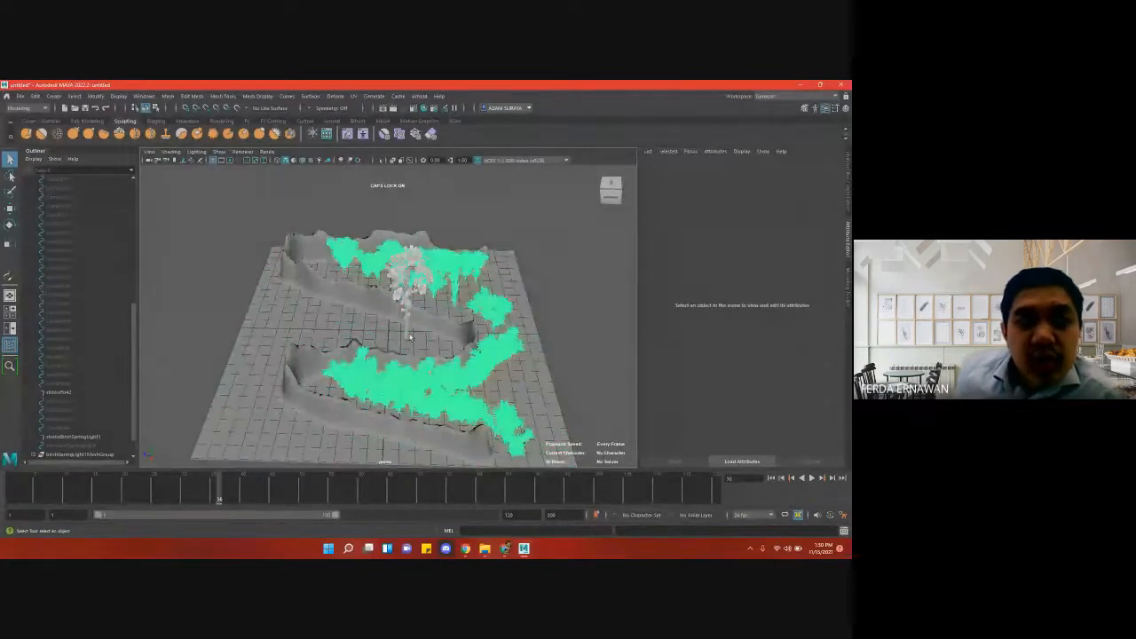
left_click(594, 323)
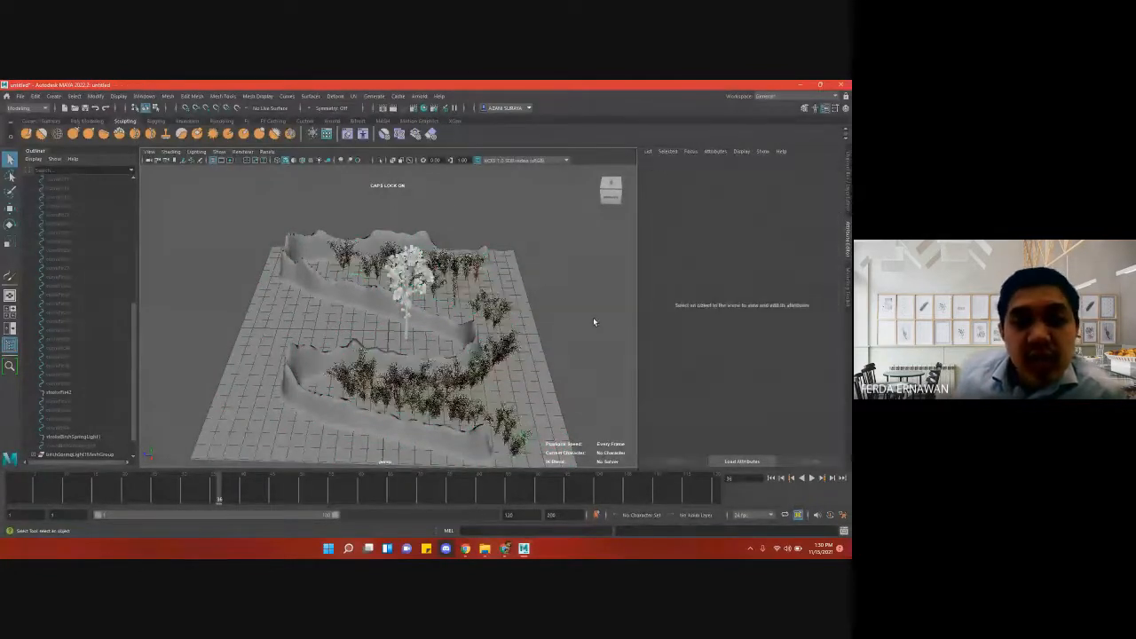
left_click(395, 292)
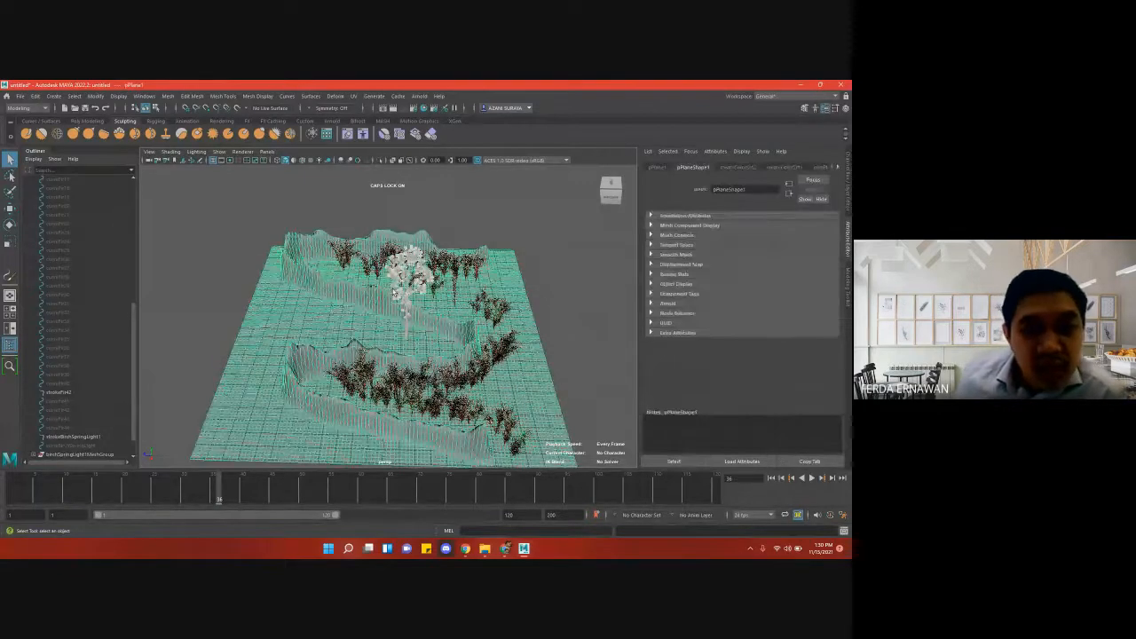
- Select the birch tree's leaf mesh and set the Frame/Animation ext in the Render Settings to name_#.ext
left_click(545, 277)
left_click(404, 291)
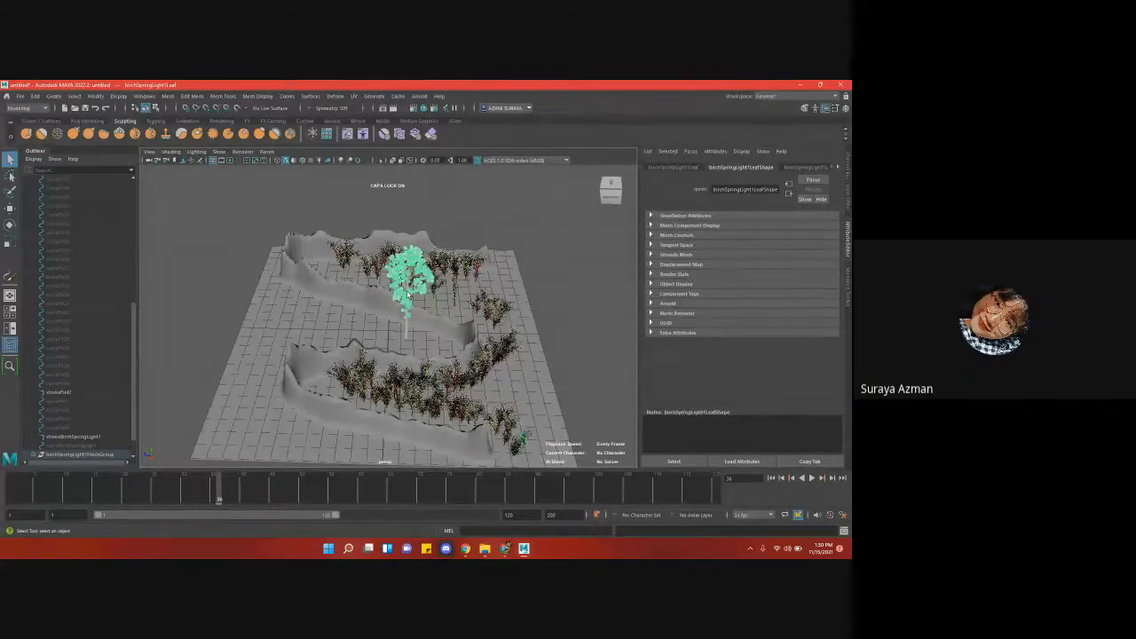
left_click(413, 108)
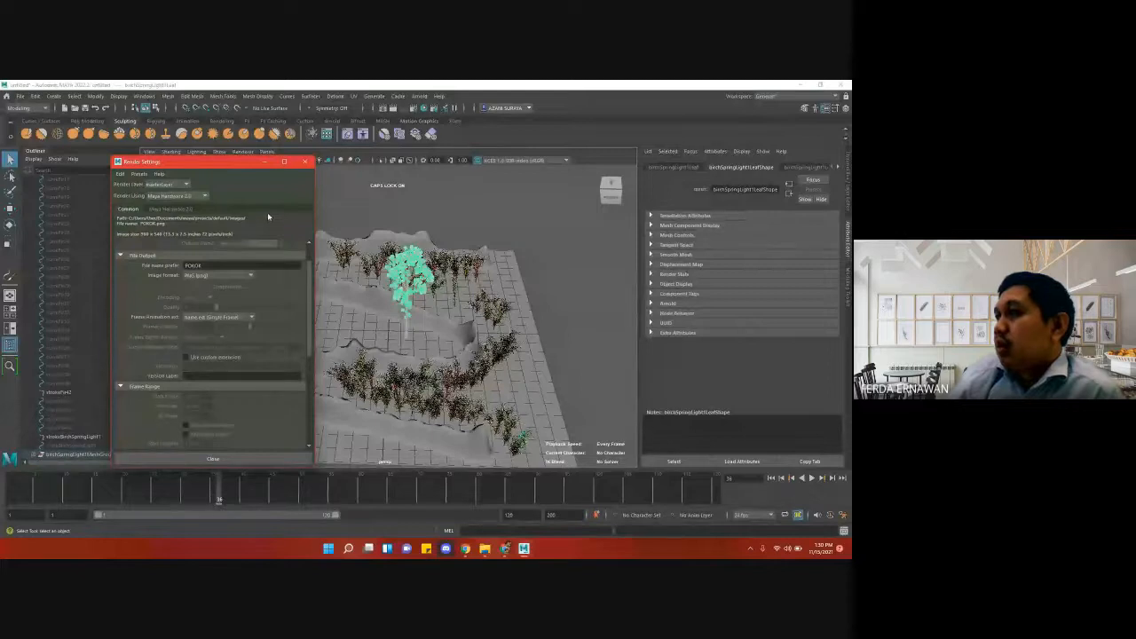
left_click_drag(226, 165, 317, 162)
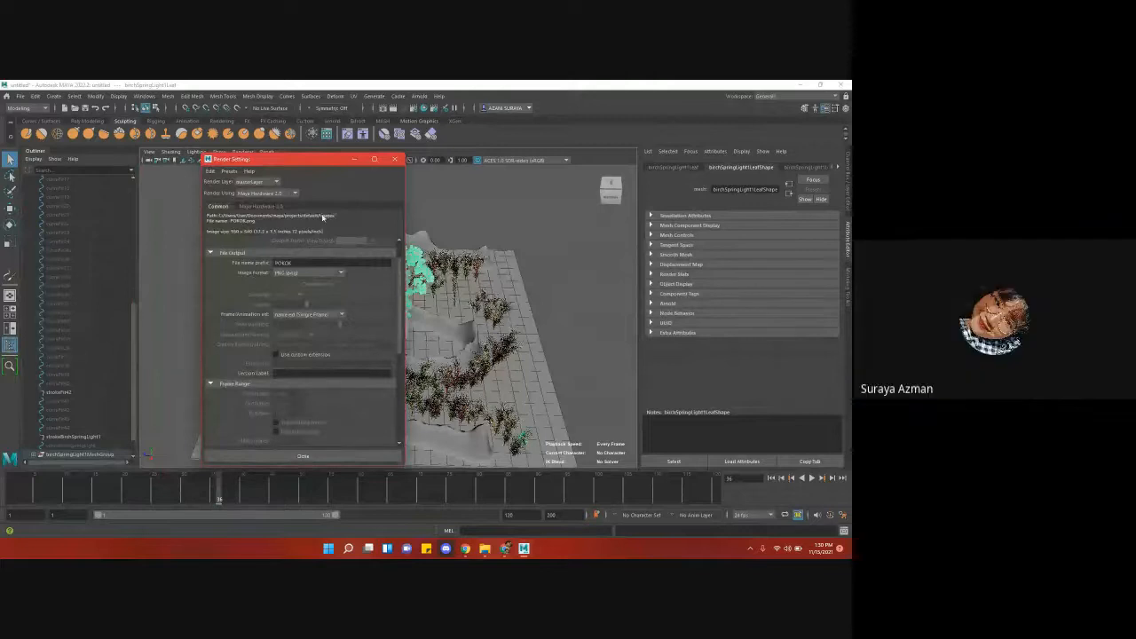
scroll(319, 313, "down", 3)
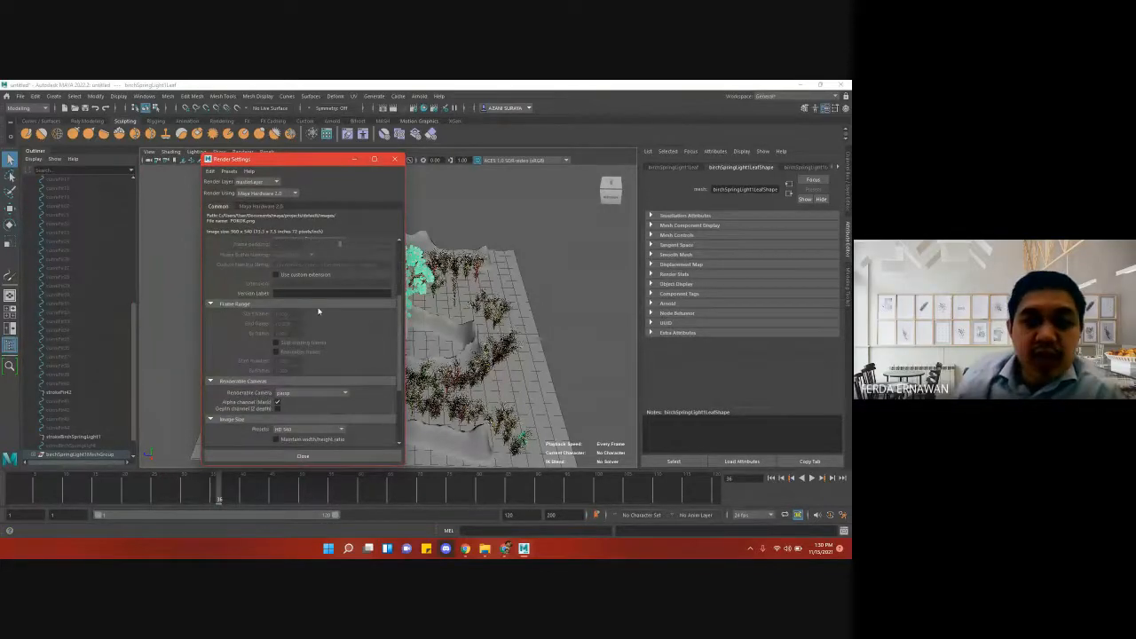
scroll(318, 310, "up", 3)
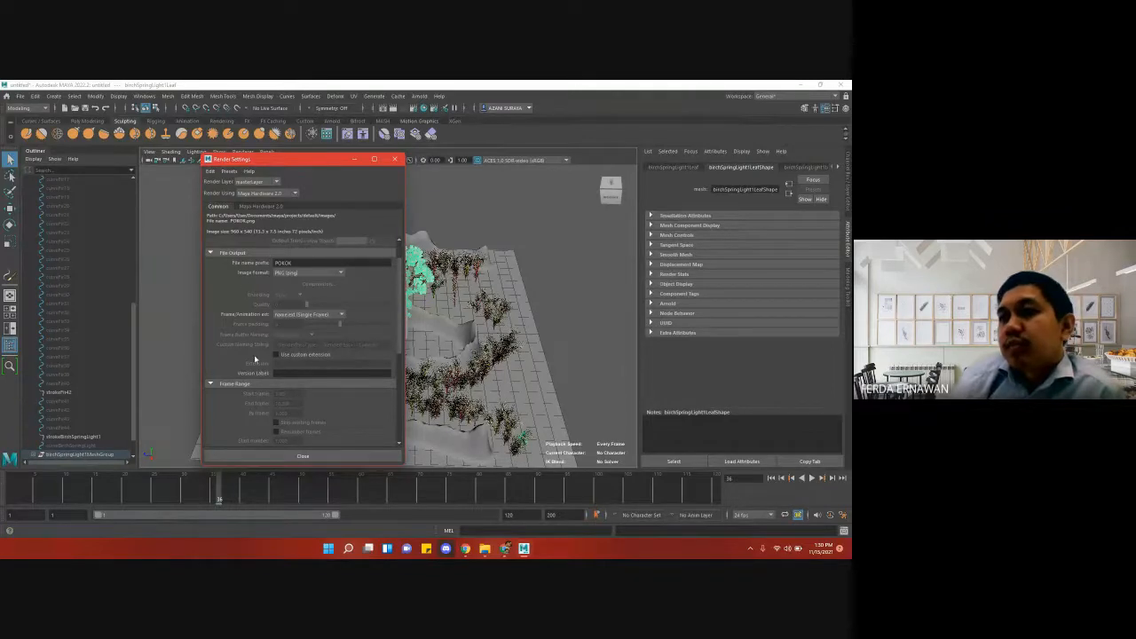
scroll(255, 360, "down", 2)
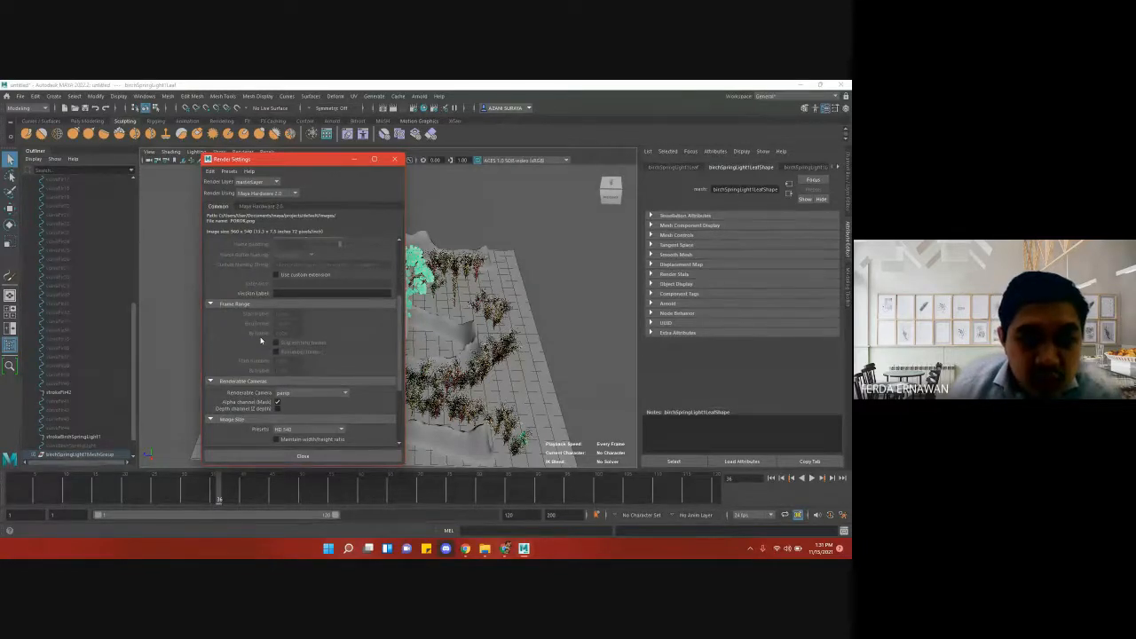
scroll(262, 318, "up", 3)
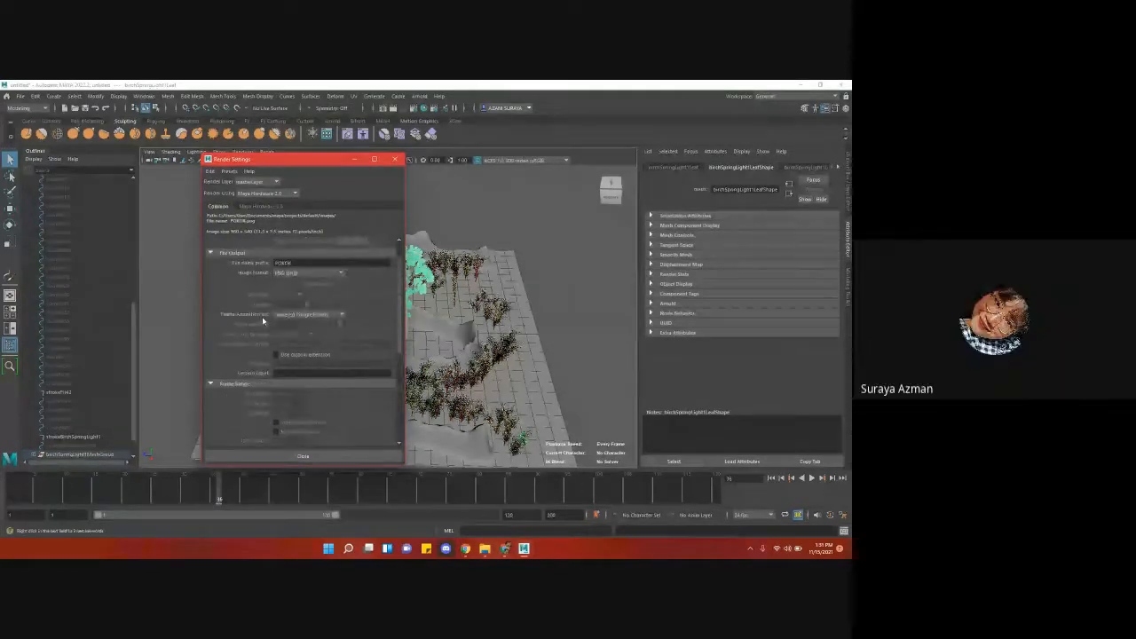
scroll(262, 320, "up", 1)
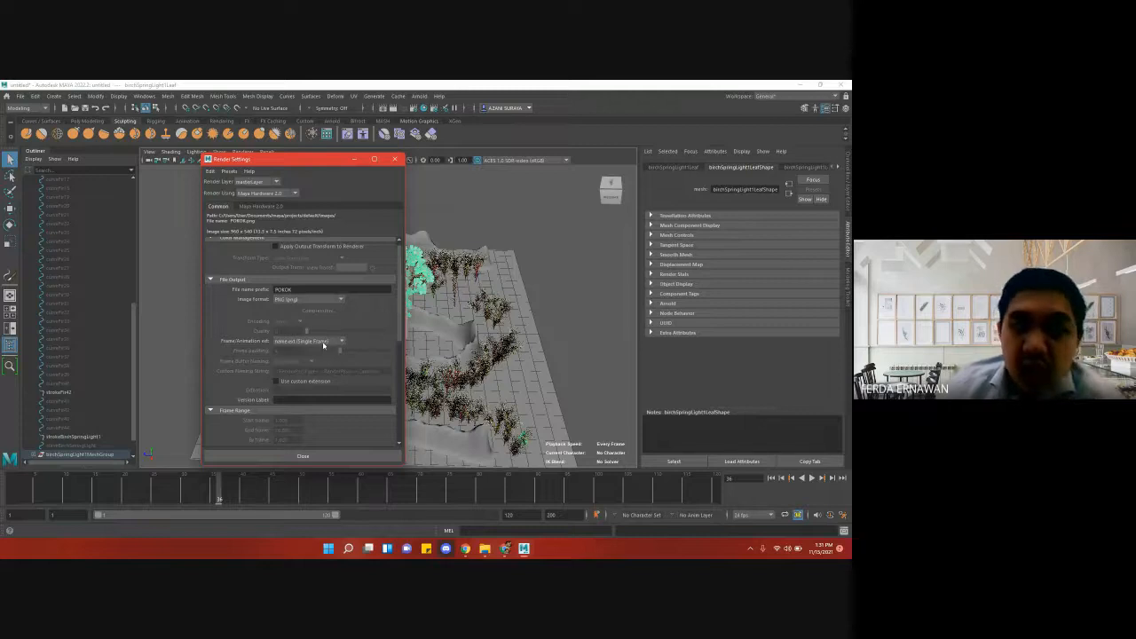
left_click(324, 343)
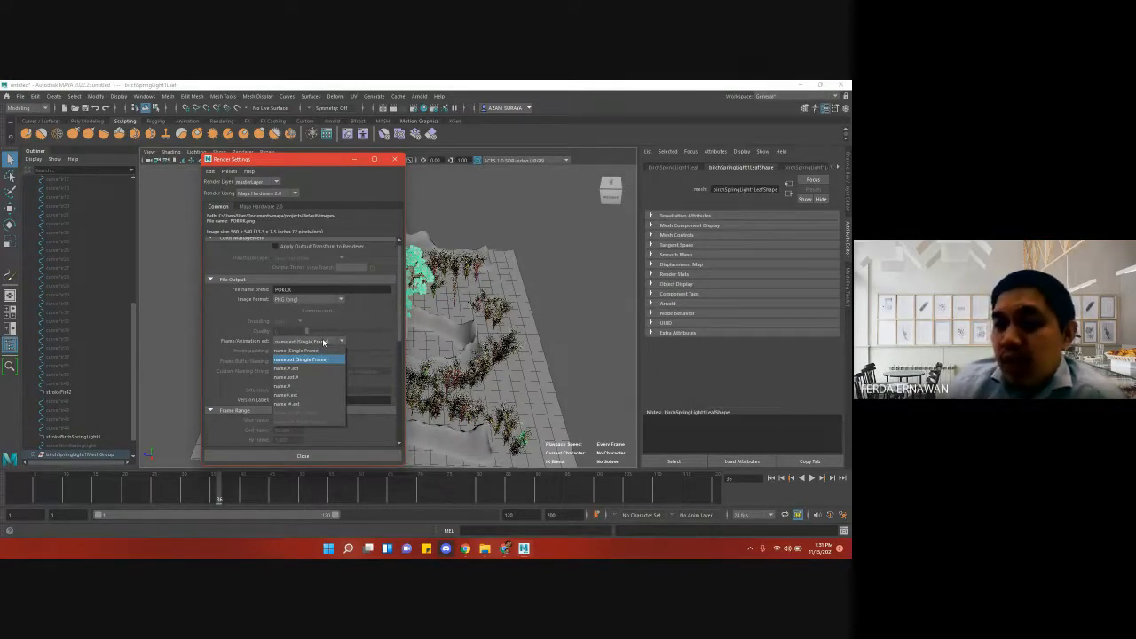
left_click(308, 405)
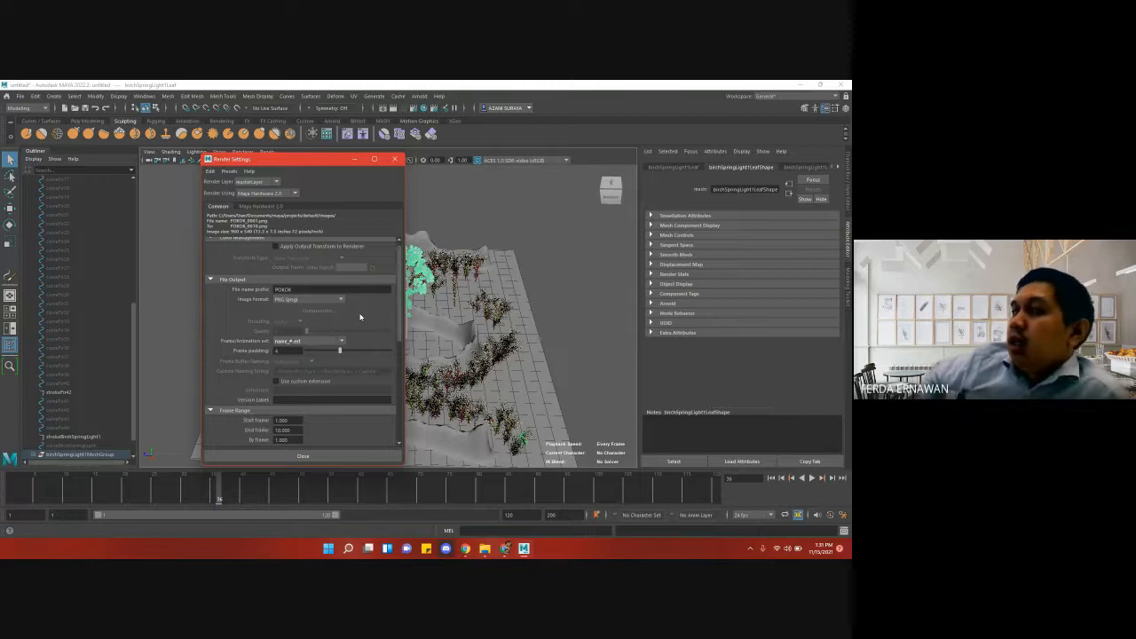
- Set the end frame of the render frame range to 120 and close the Render Settings
scroll(360, 318, "down", 2)
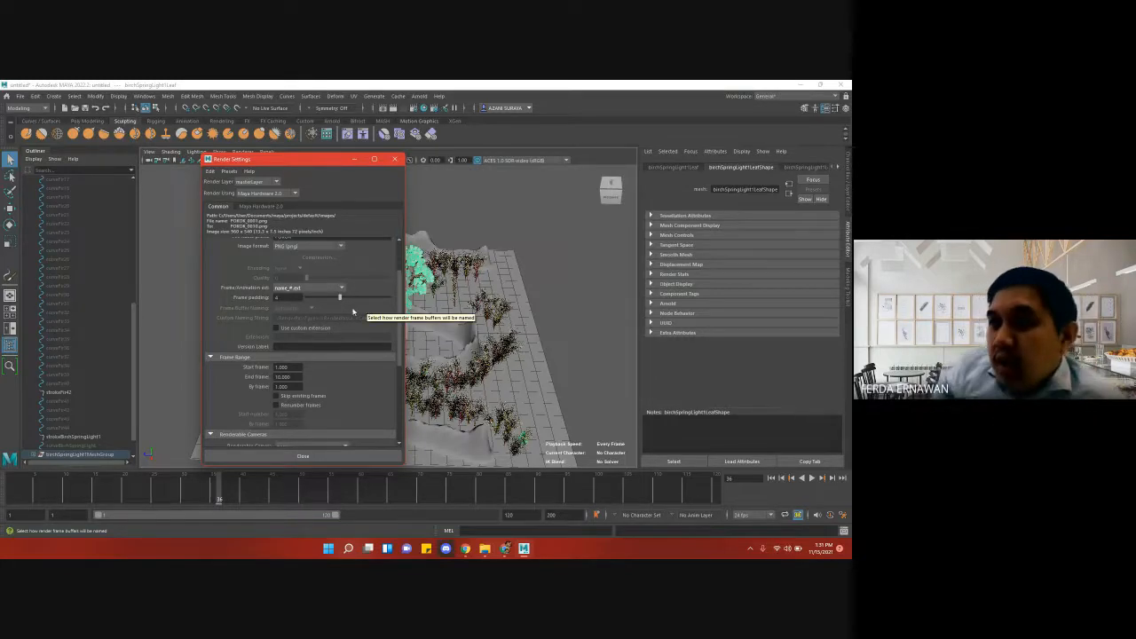
scroll(351, 311, "up", 1)
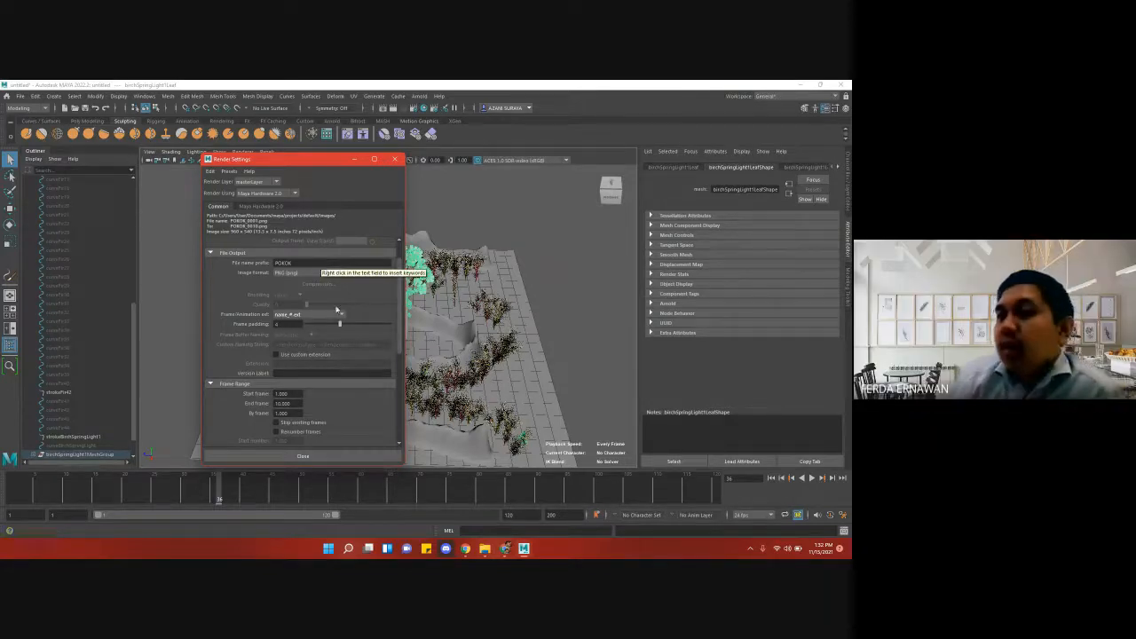
scroll(359, 335, "down", 1)
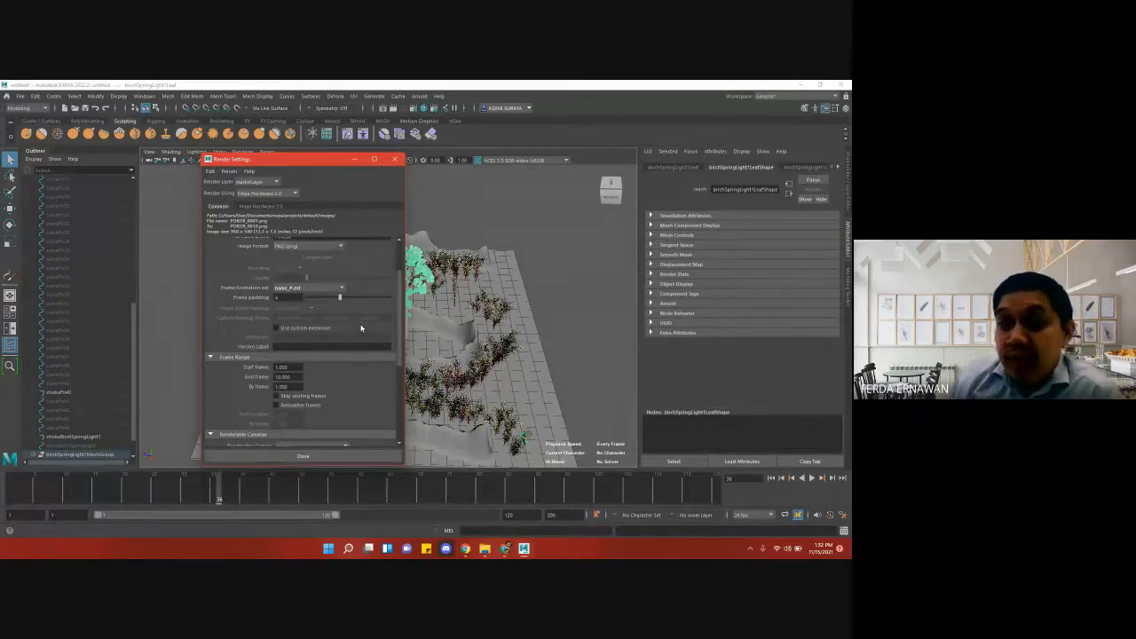
scroll(359, 327, "up", 1)
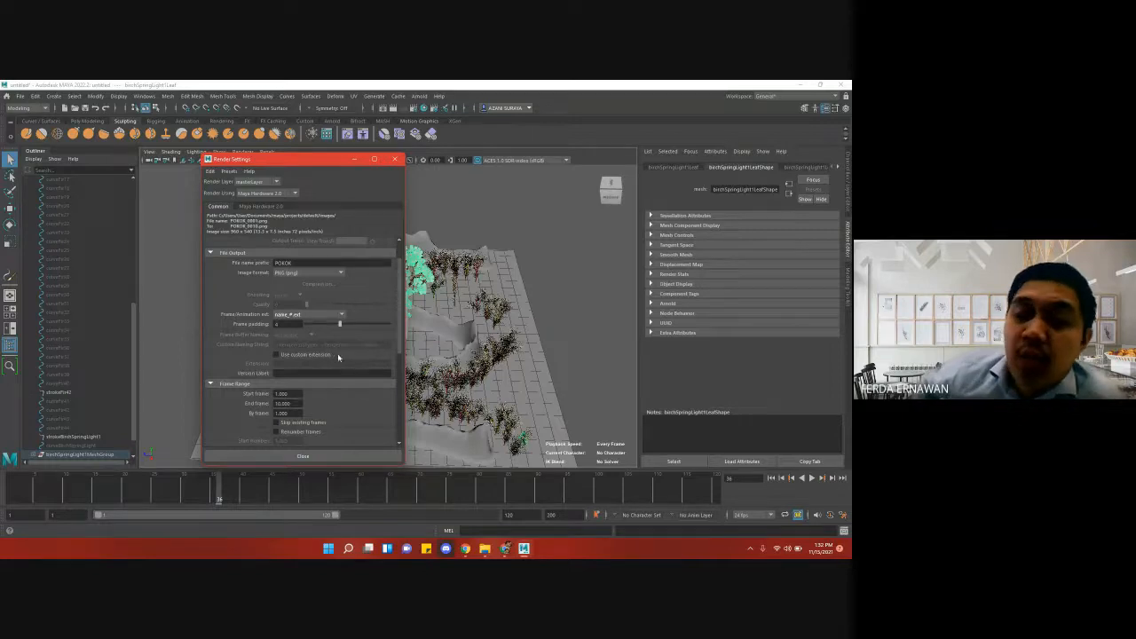
left_click_drag(297, 325, 269, 325)
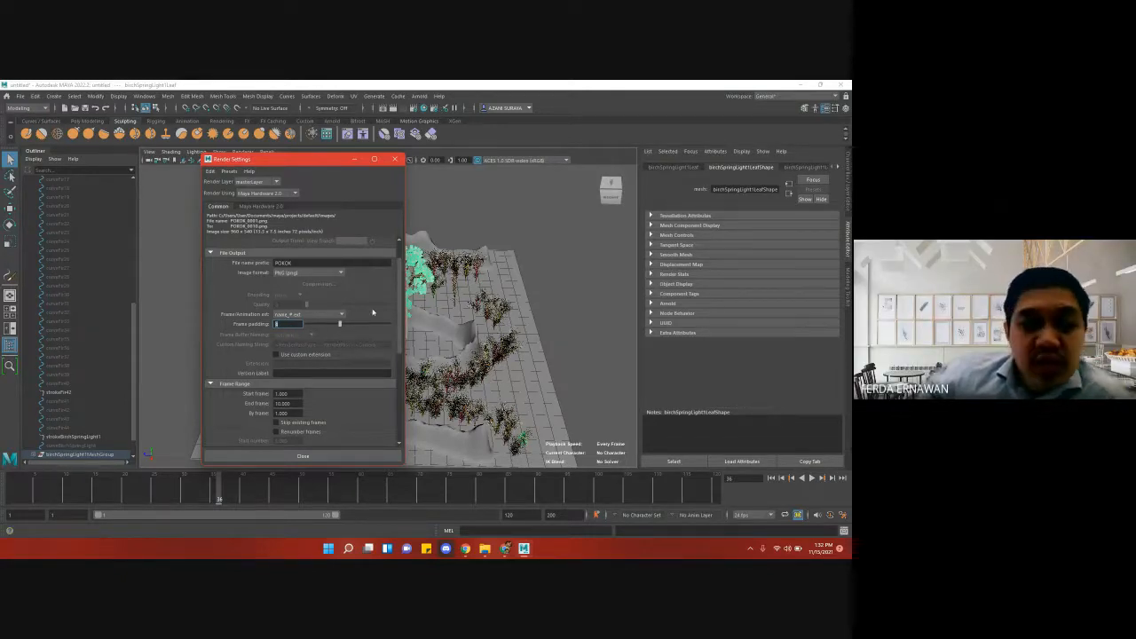
scroll(338, 356, "down", 3)
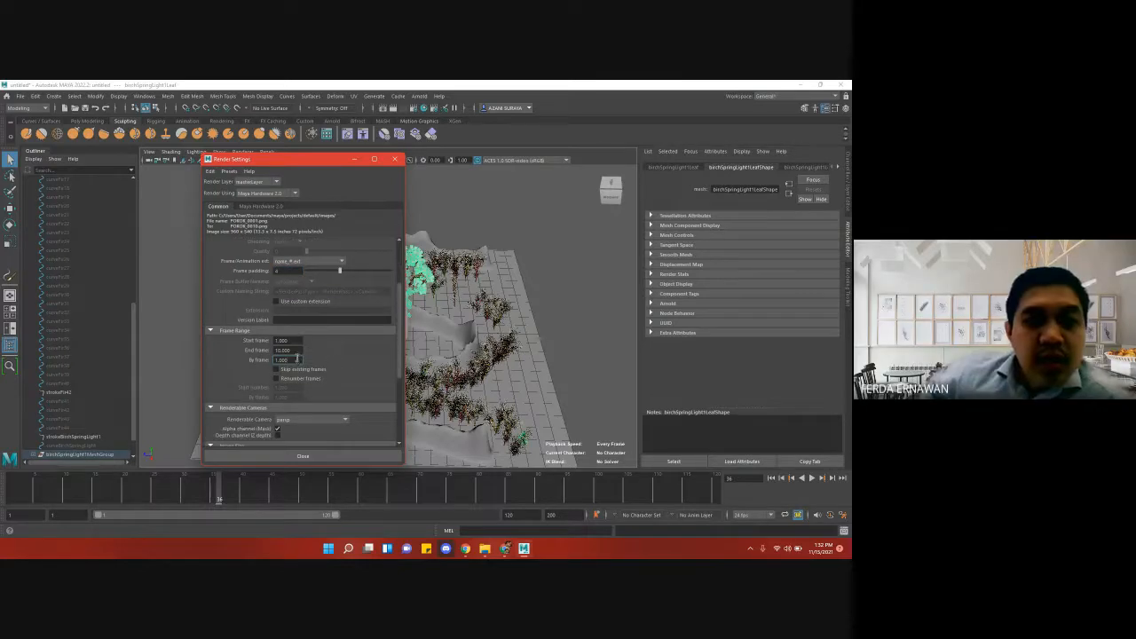
left_click(300, 351)
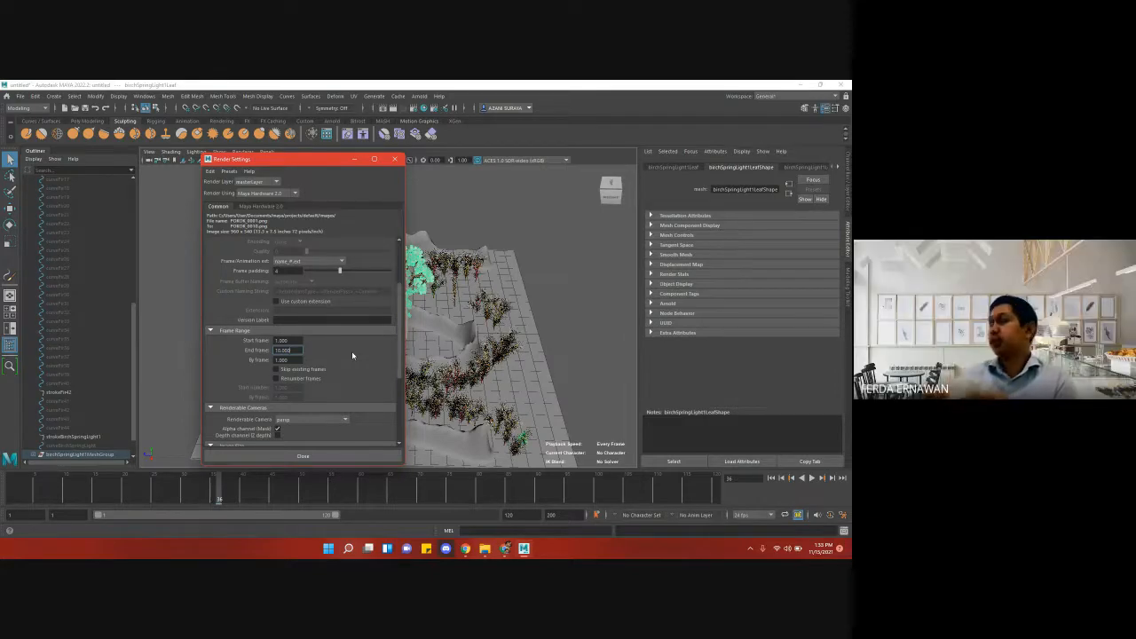
key("BackSpace")
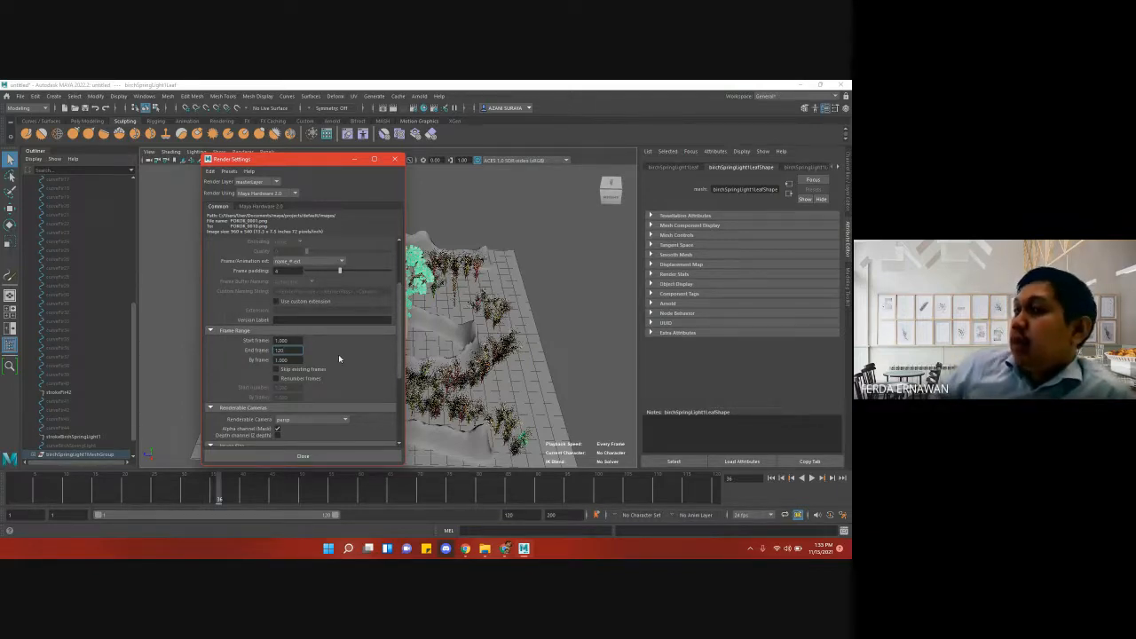
scroll(344, 356, "down", 1)
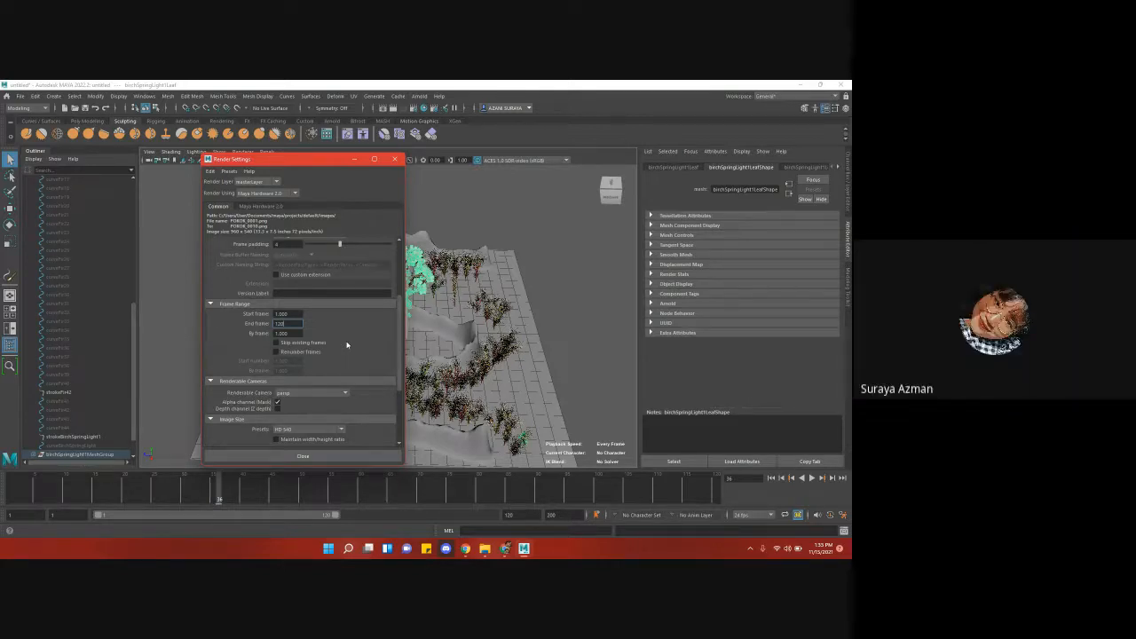
left_click(312, 458)
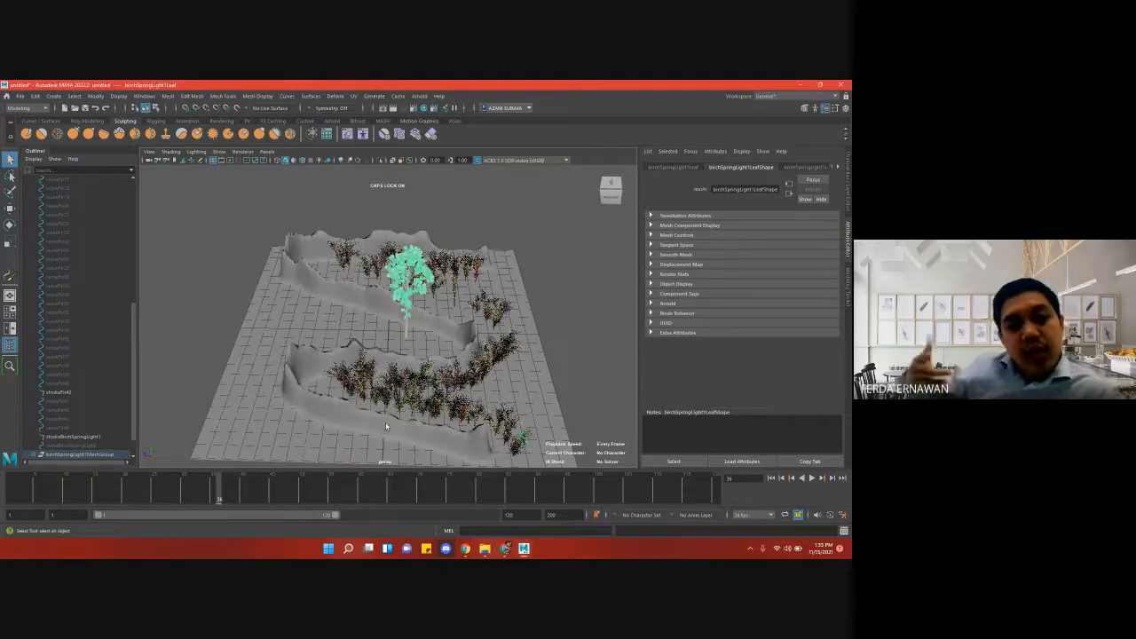
- Render the terrain scene with Maya Hardware 2.0 to examine it, then close the Render View
left_click(402, 109)
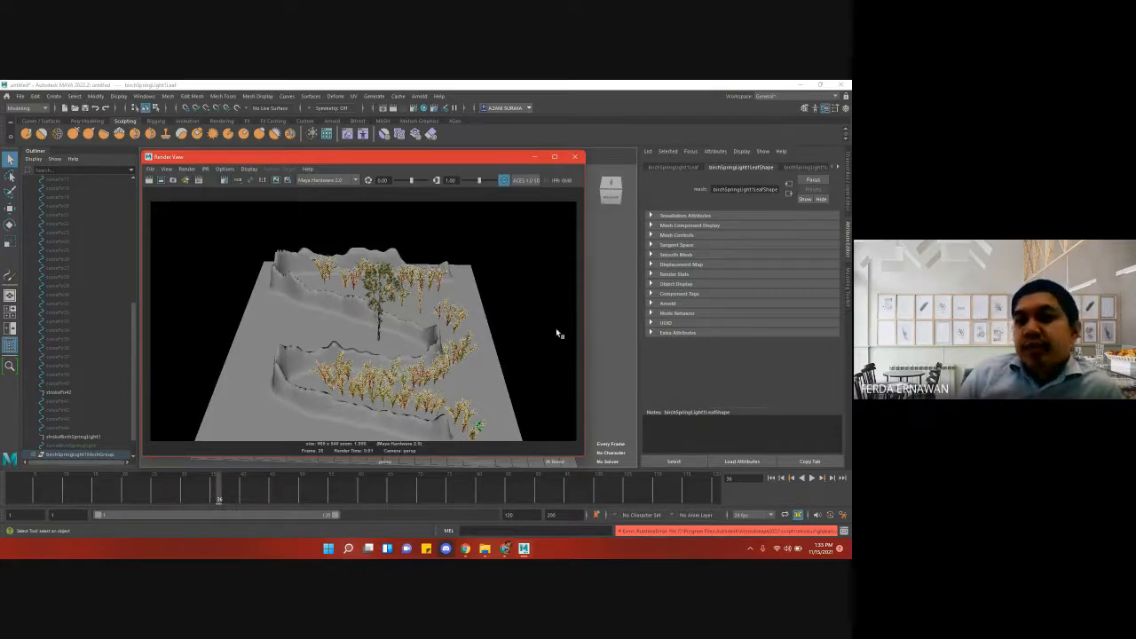
left_click(572, 157)
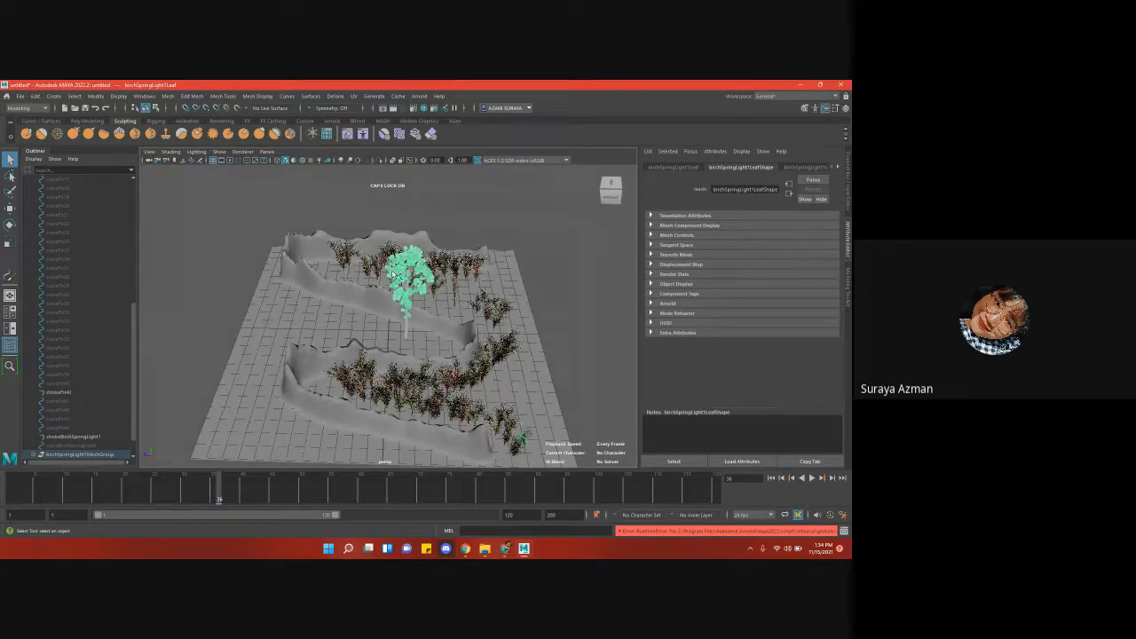
- Try to convert the selected birch leaves from Paint Effects to polygons, then check the scene in the Render View and close it
right_click(97, 457)
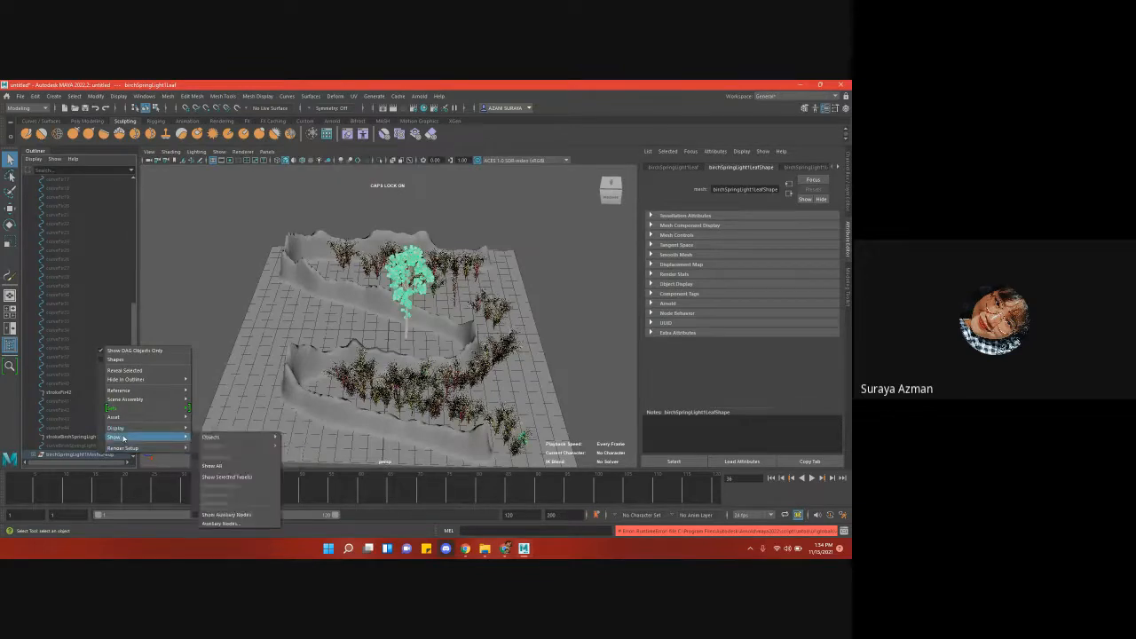
mouse_move(135, 415)
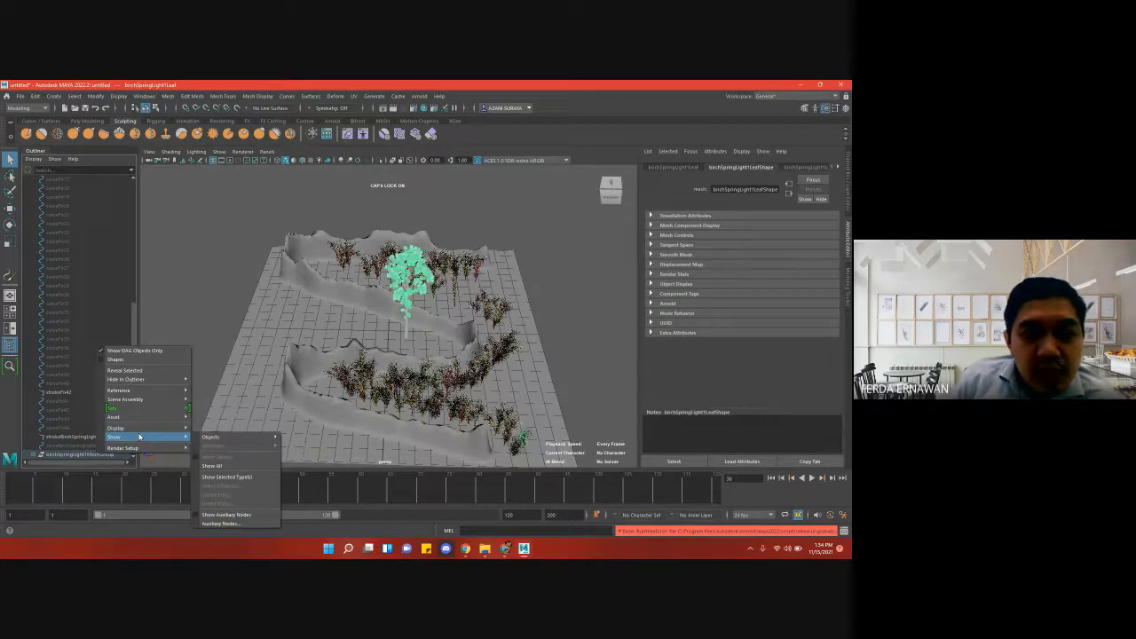
left_click(95, 95)
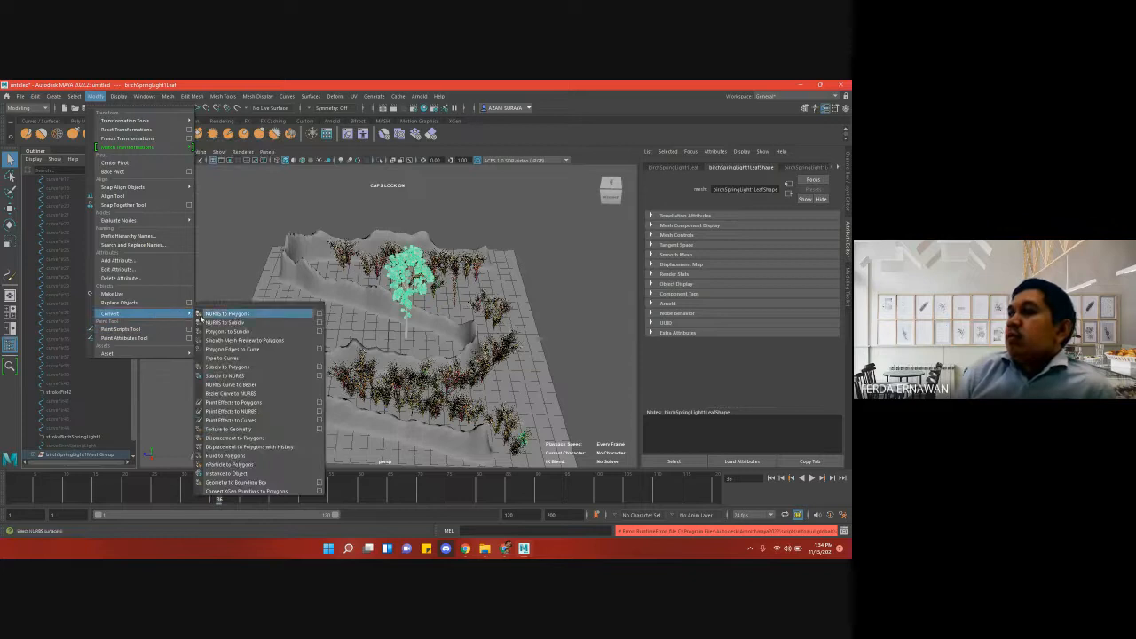
left_click(263, 405)
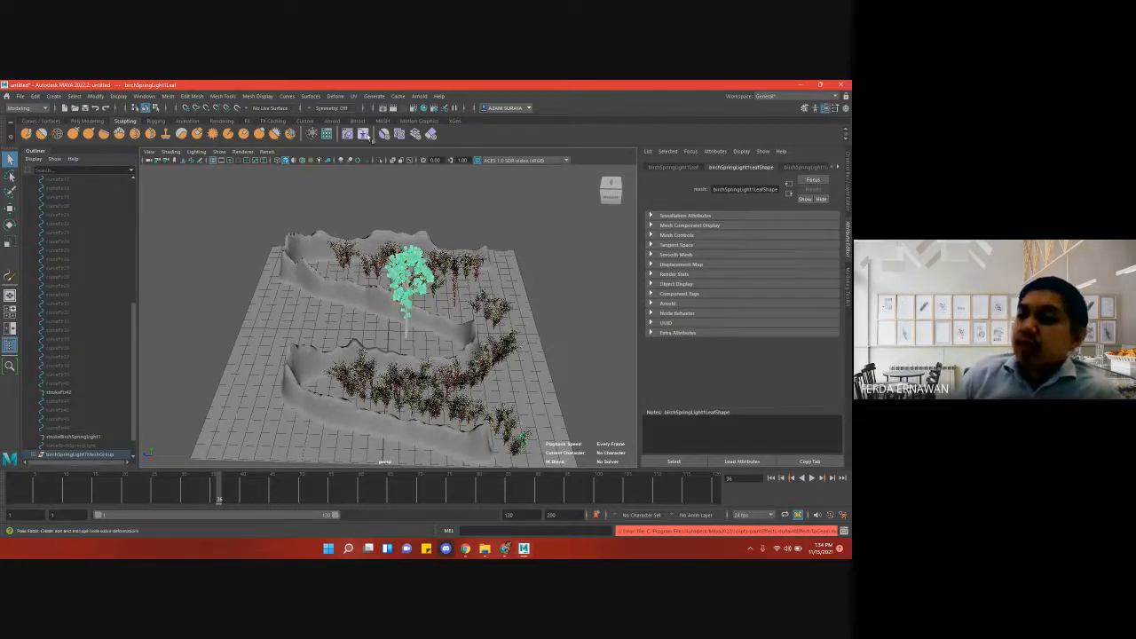
left_click(383, 107)
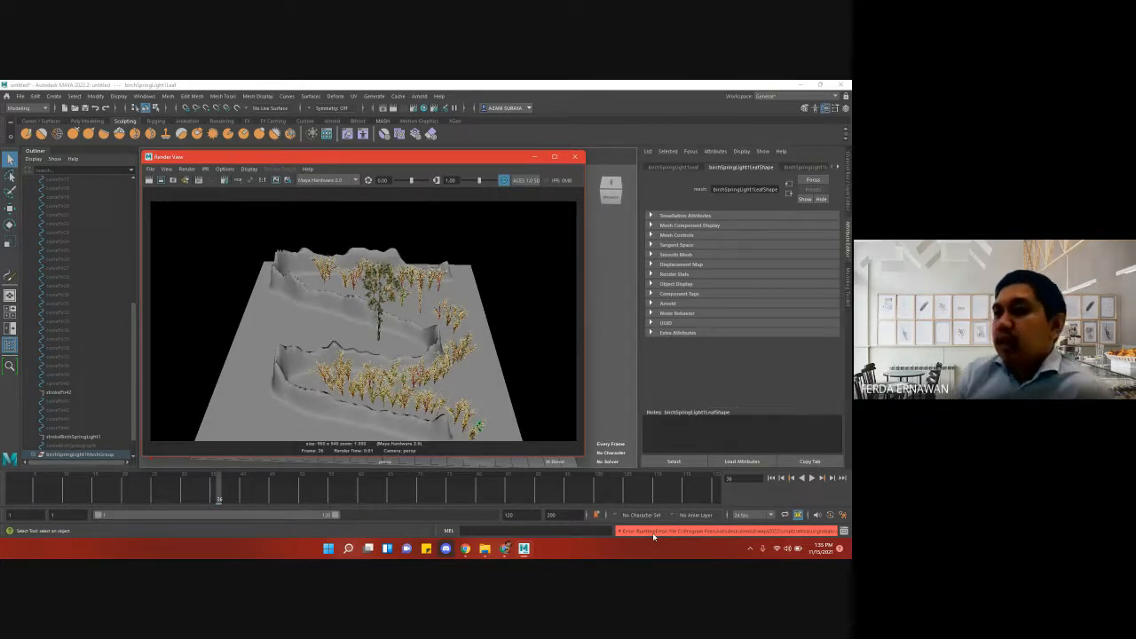
left_click(574, 157)
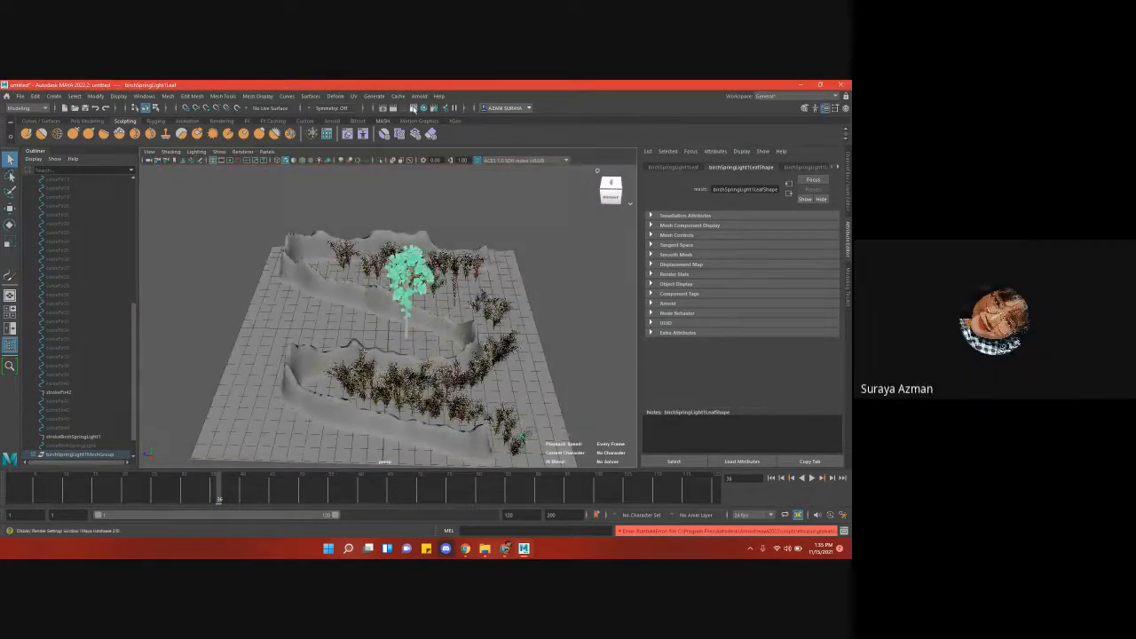
- Reopen the Render Settings and review the file output, frame range and available image formats
left_click(414, 108)
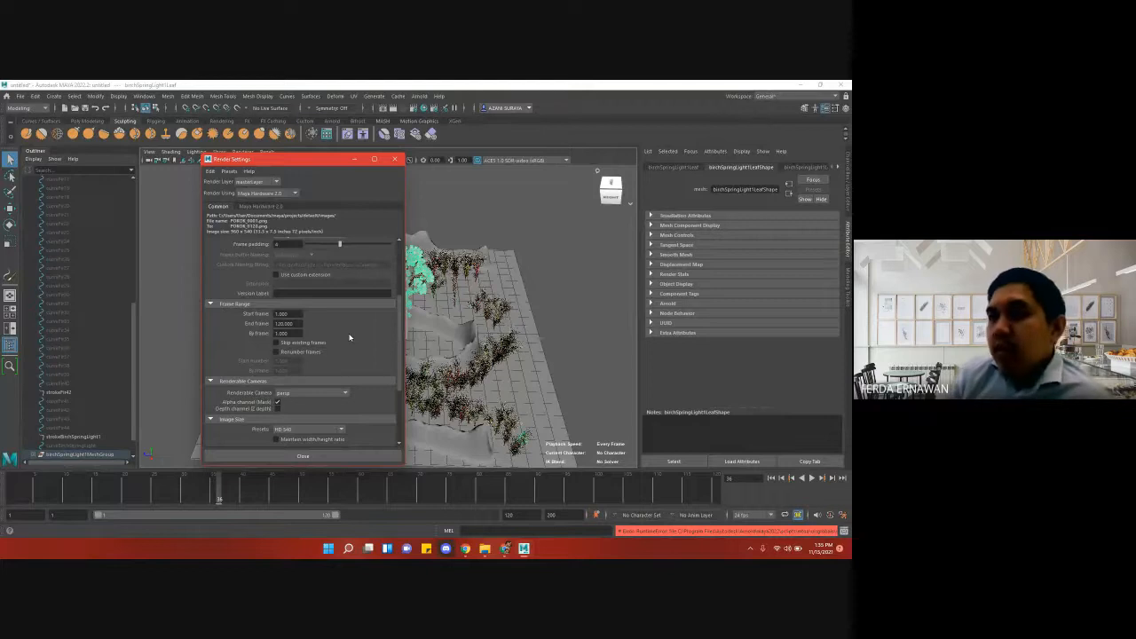
scroll(348, 337, "up", 1)
scroll(349, 337, "up", 3)
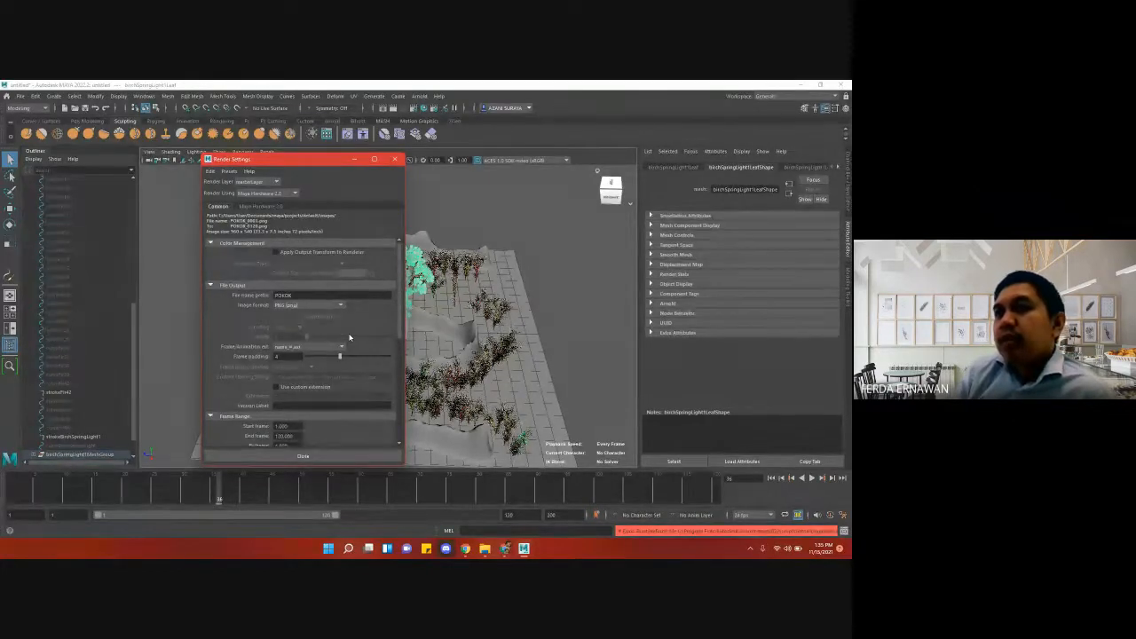
scroll(349, 337, "down", 1)
scroll(348, 337, "down", 1)
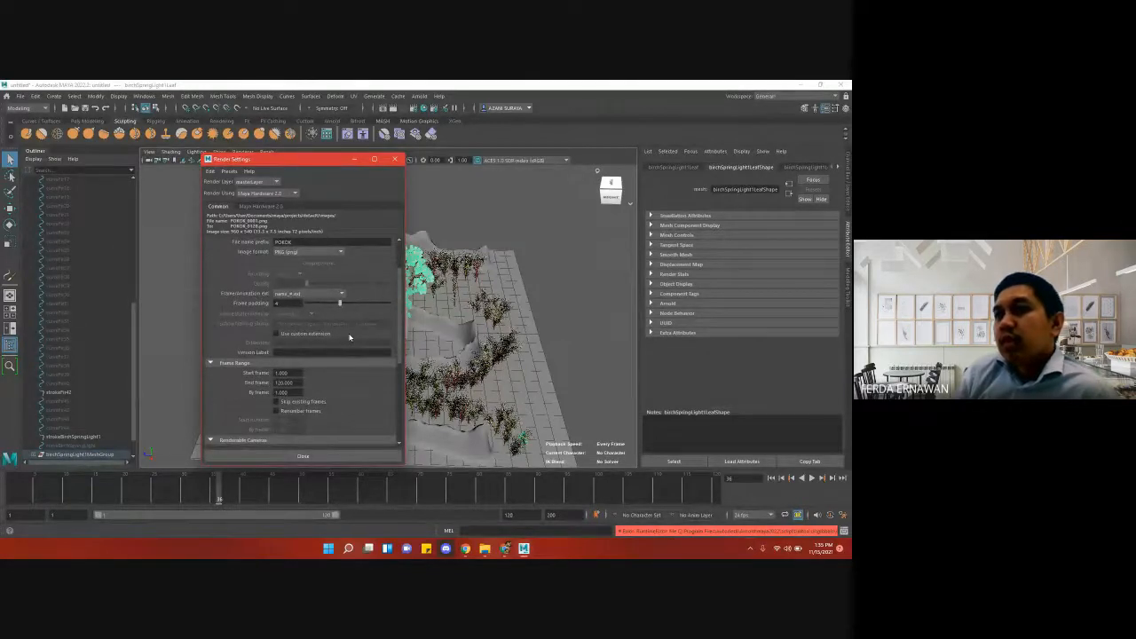
scroll(349, 338, "down", 1)
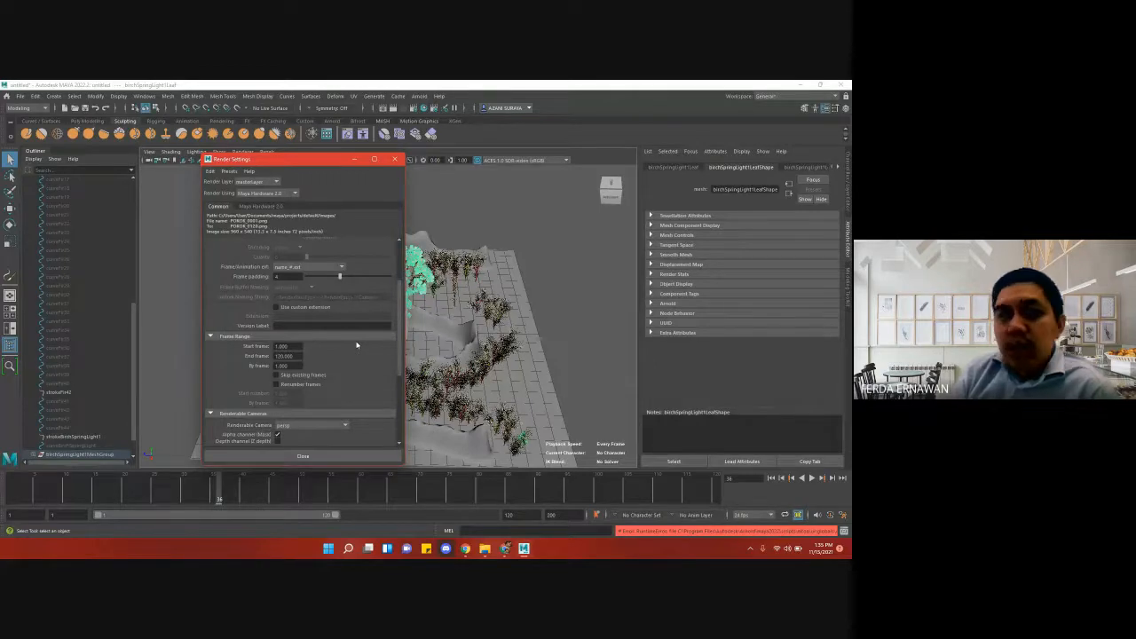
scroll(343, 299, "up", 1)
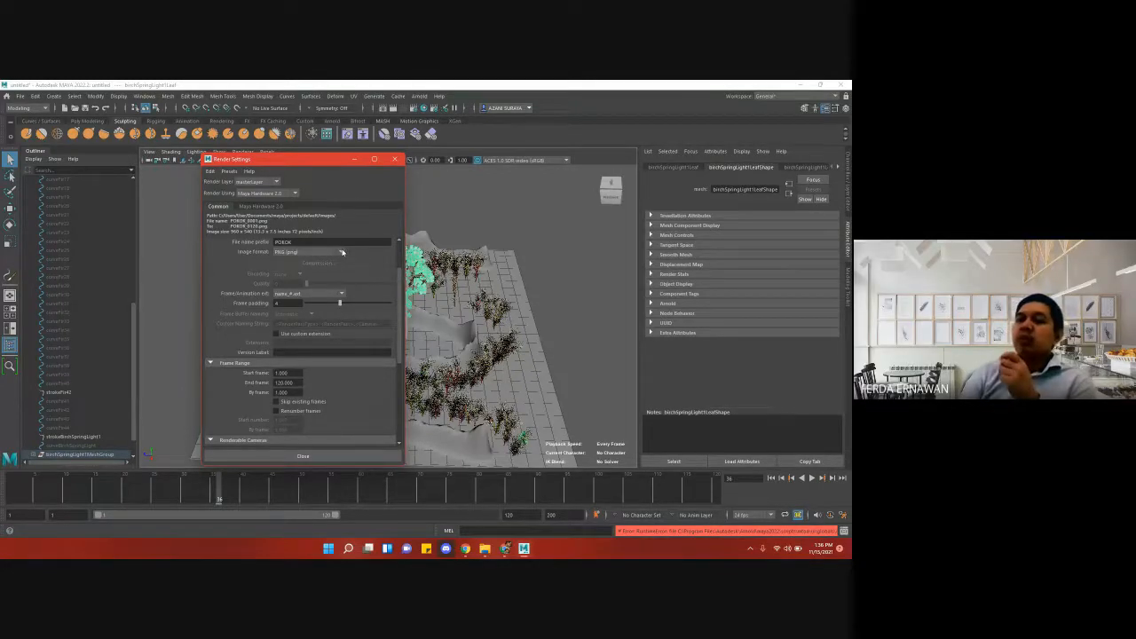
left_click(342, 253)
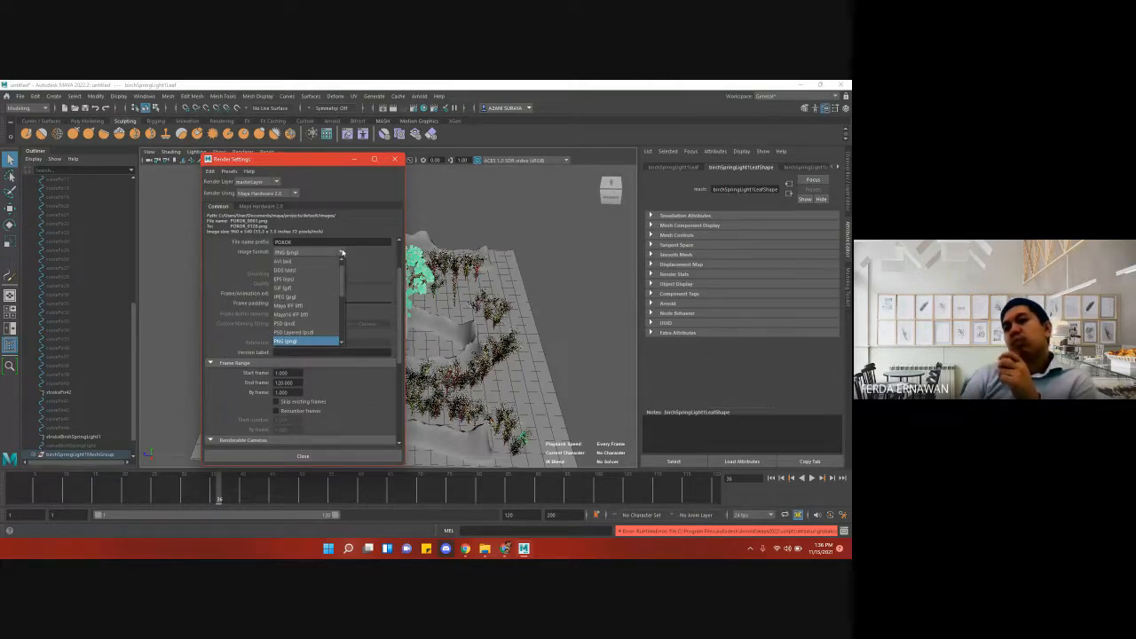
left_click(342, 253)
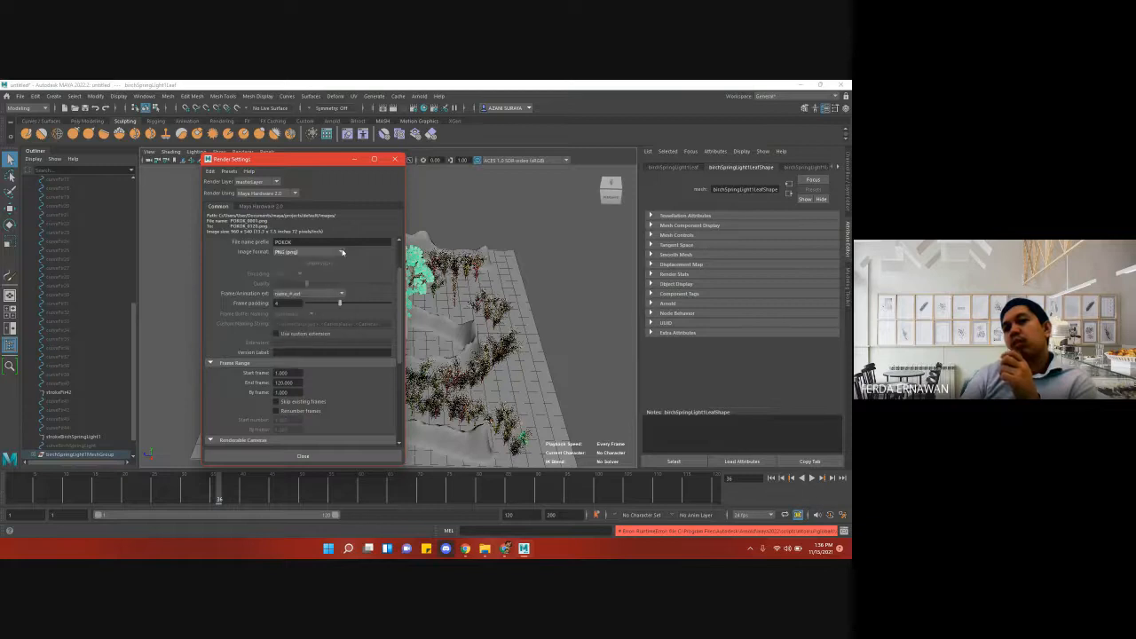
- Examine the list of image formats available for the Maya Hardware 2.0 output, leaving PNG selected
left_click(342, 253)
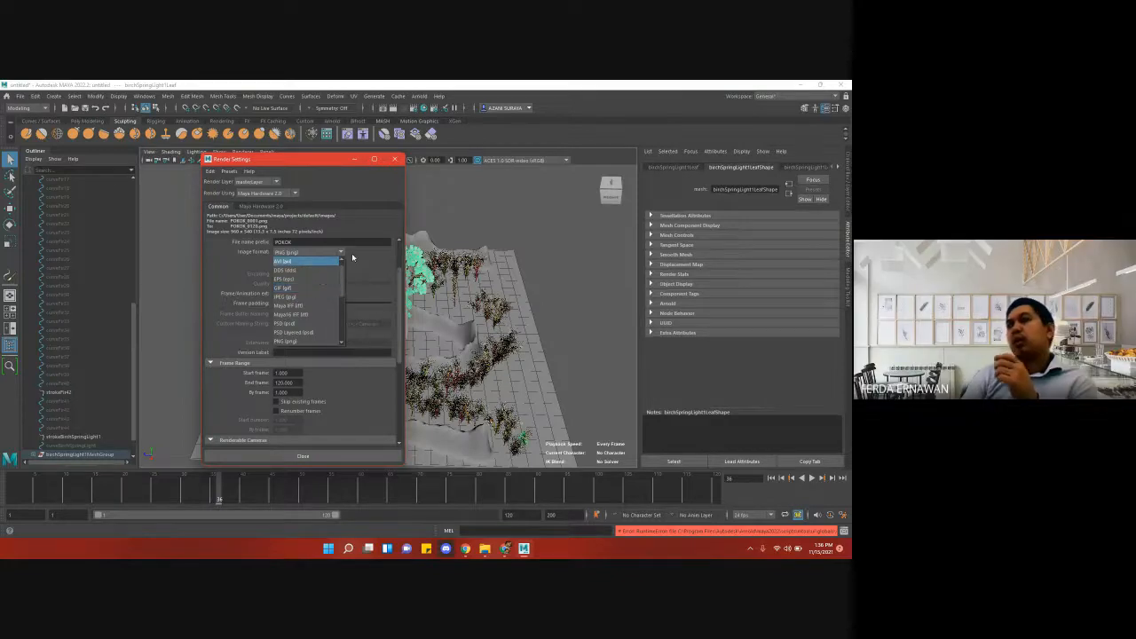
left_click(342, 255)
left_click(342, 255)
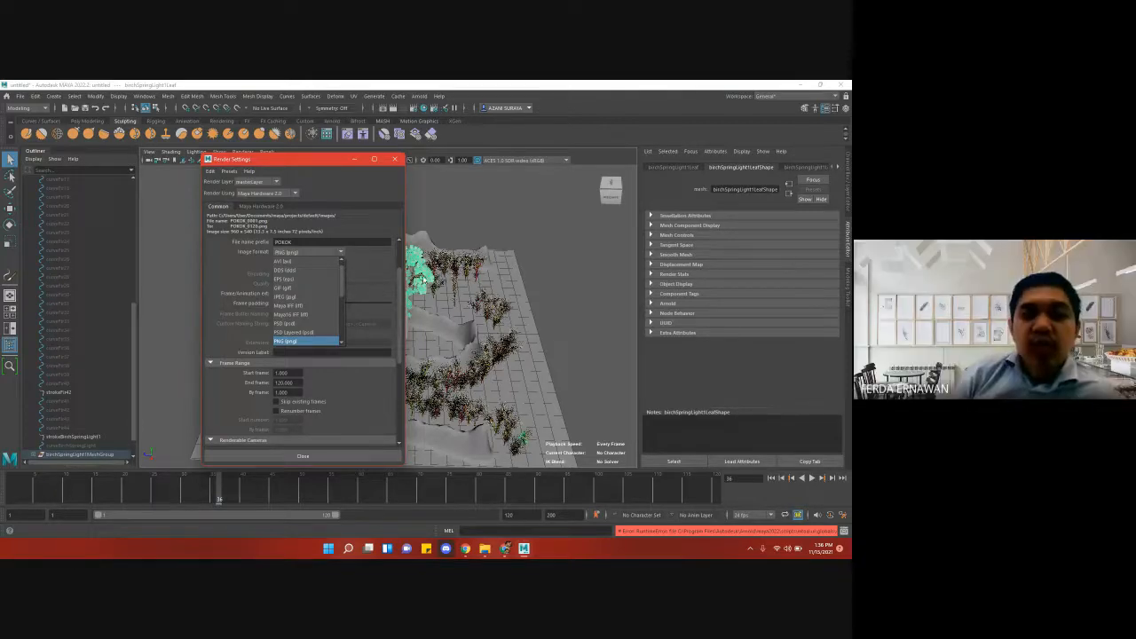
left_click(342, 254)
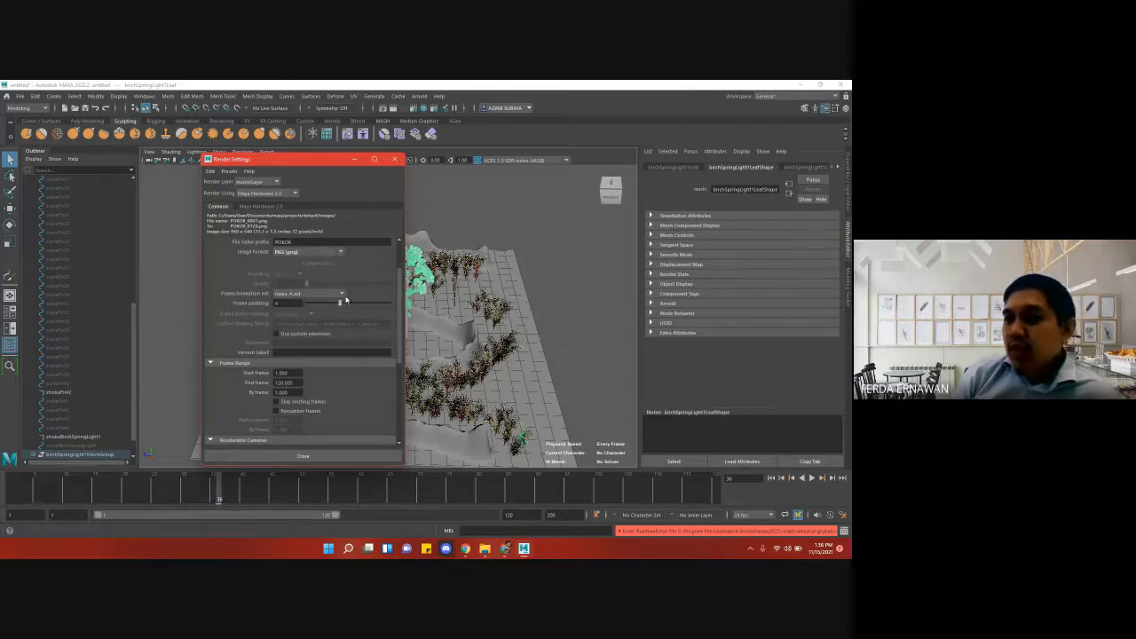
- Switch the scene's renderer to Arnold Renderer and close the Render Settings
left_click(295, 193)
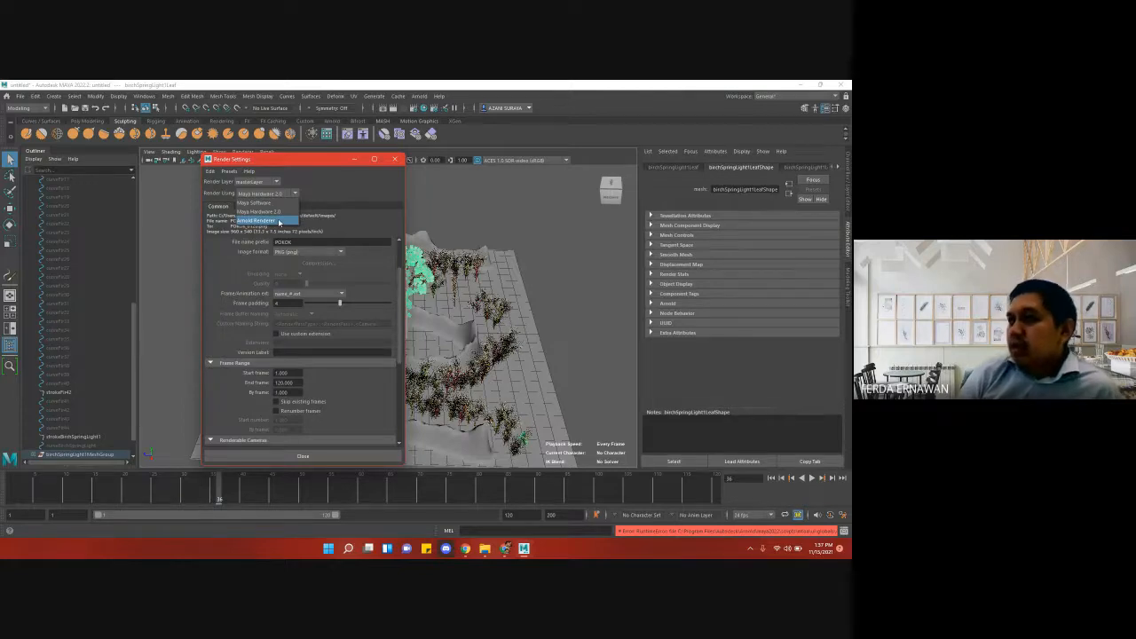
left_click(280, 221)
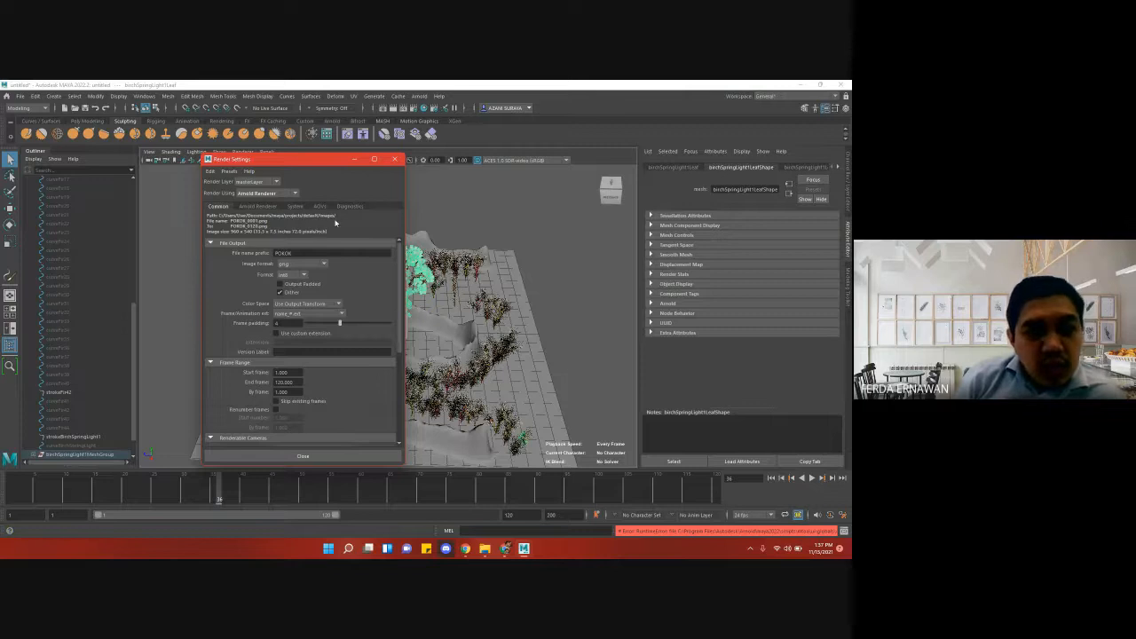
left_click(395, 159)
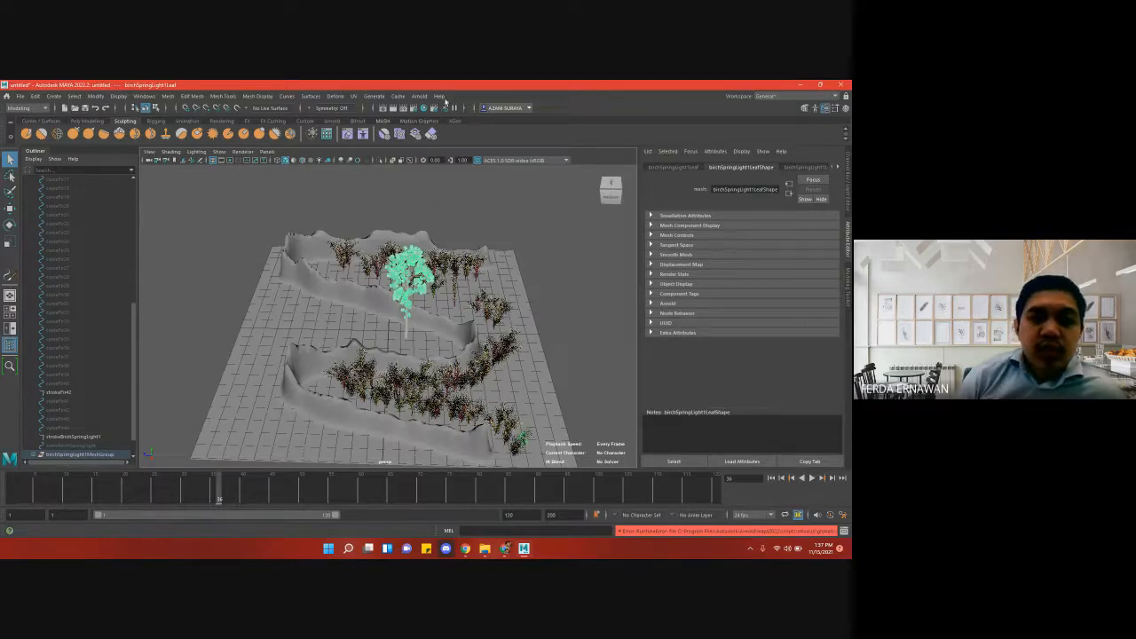
- Add an Arnold Skydome Light to the terrain scene
left_click(425, 97)
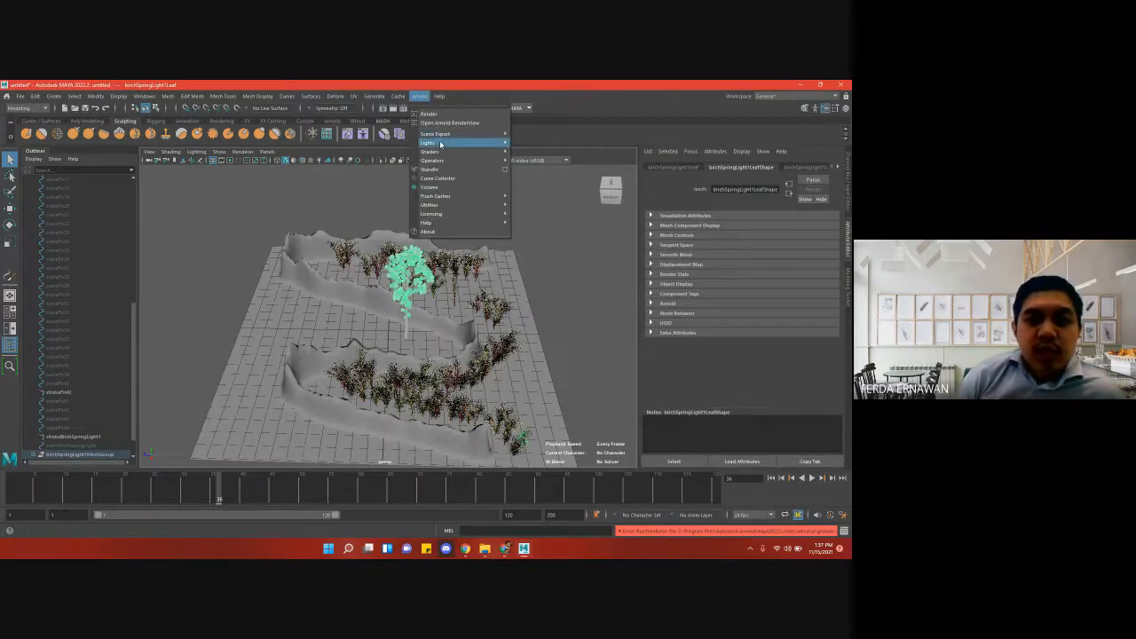
mouse_move(466, 145)
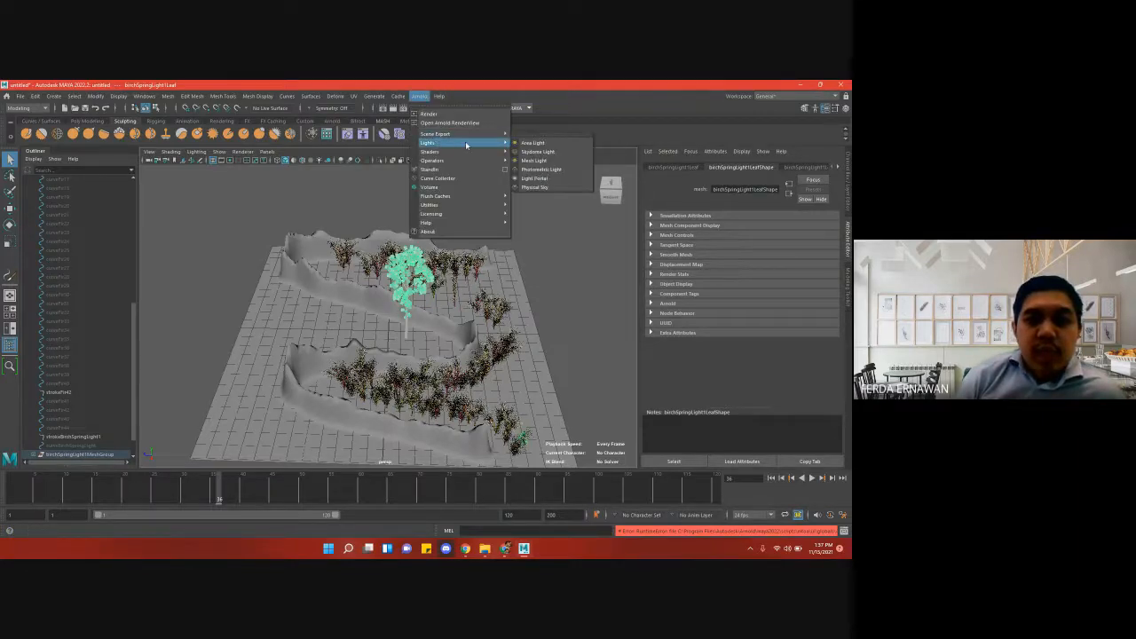
left_click(542, 153)
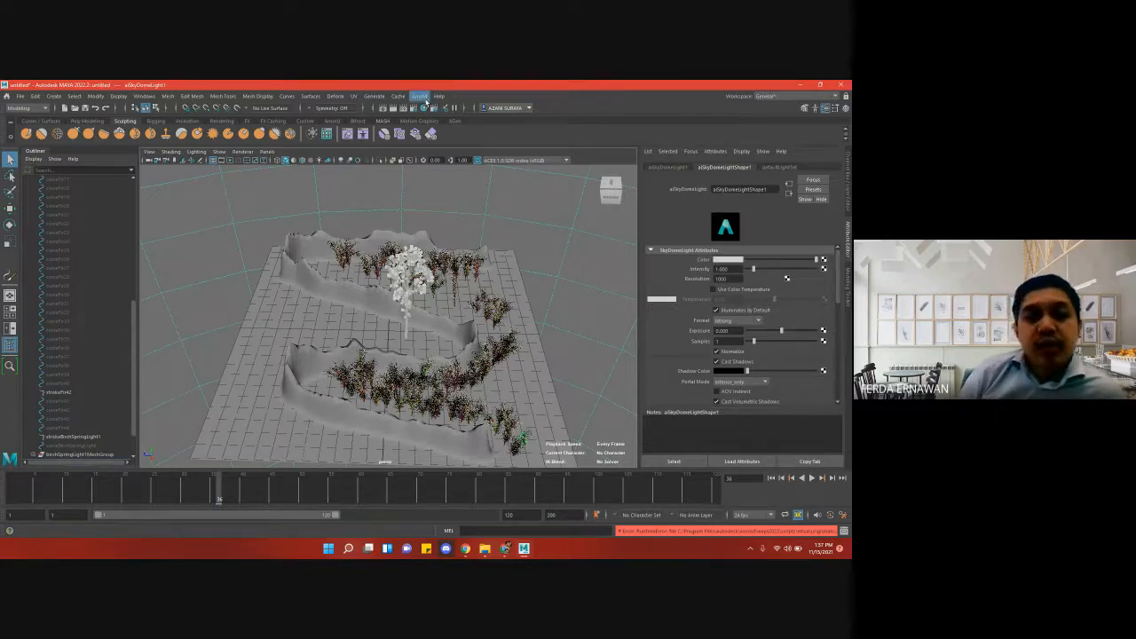
- Render the terrain scene in the Arnold RenderView to examine the lit result, then close the render window
left_click(419, 96)
left_click(433, 115)
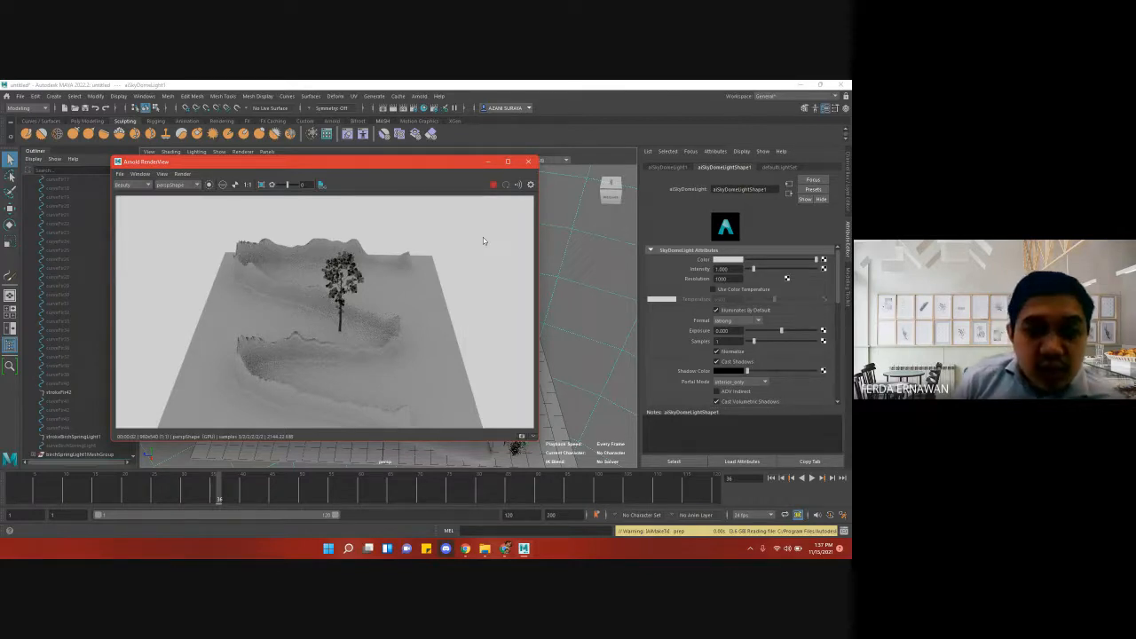
left_click(528, 161)
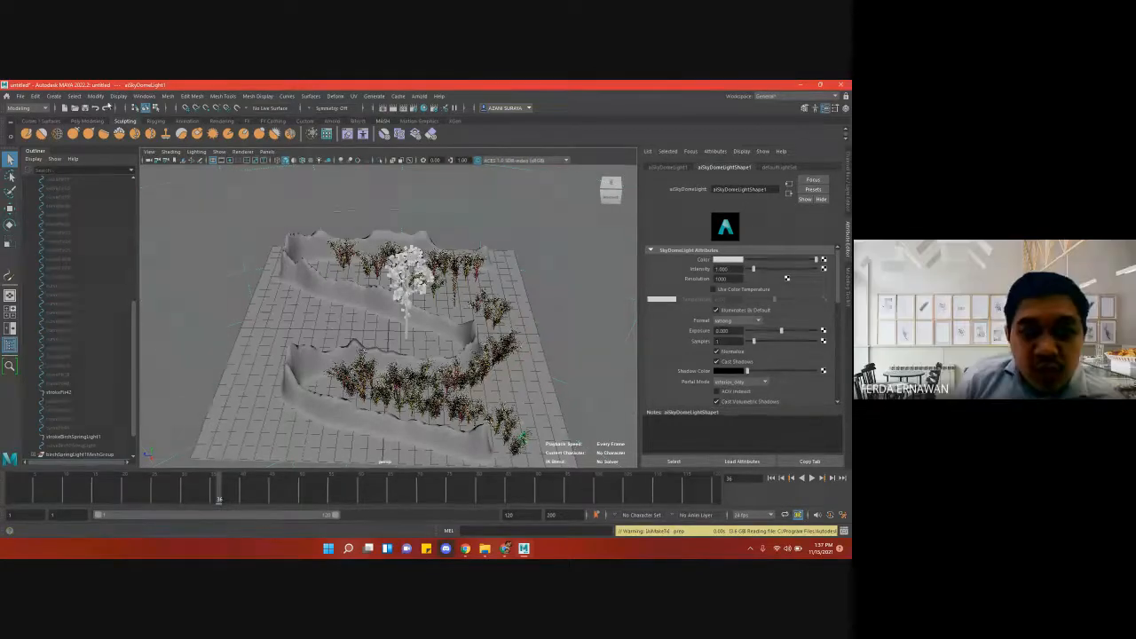
left_click(95, 96)
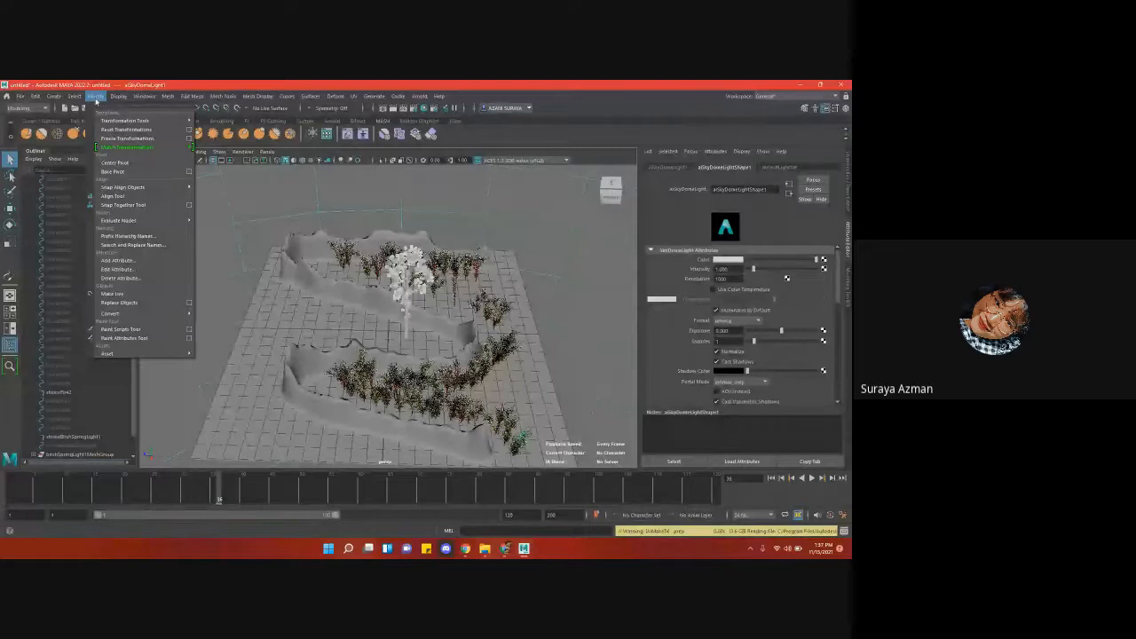
left_click(249, 291)
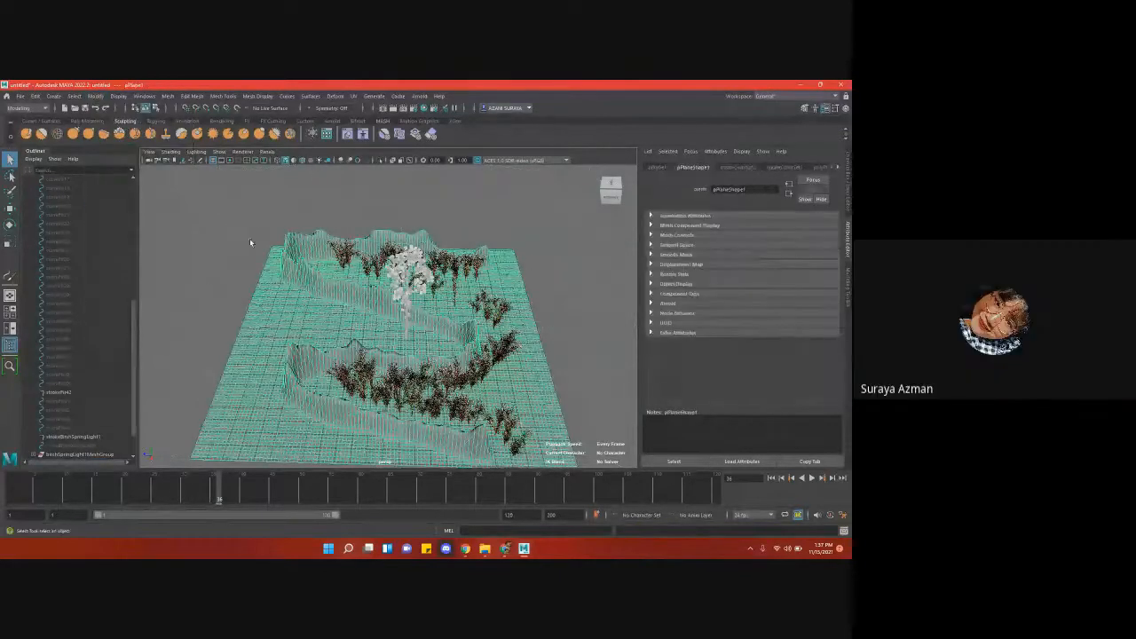
left_click(252, 223)
mouse_move(252, 223)
left_mouse_down()
mouse_move(341, 288)
mouse_move(444, 408)
mouse_move(549, 457)
left_mouse_up()
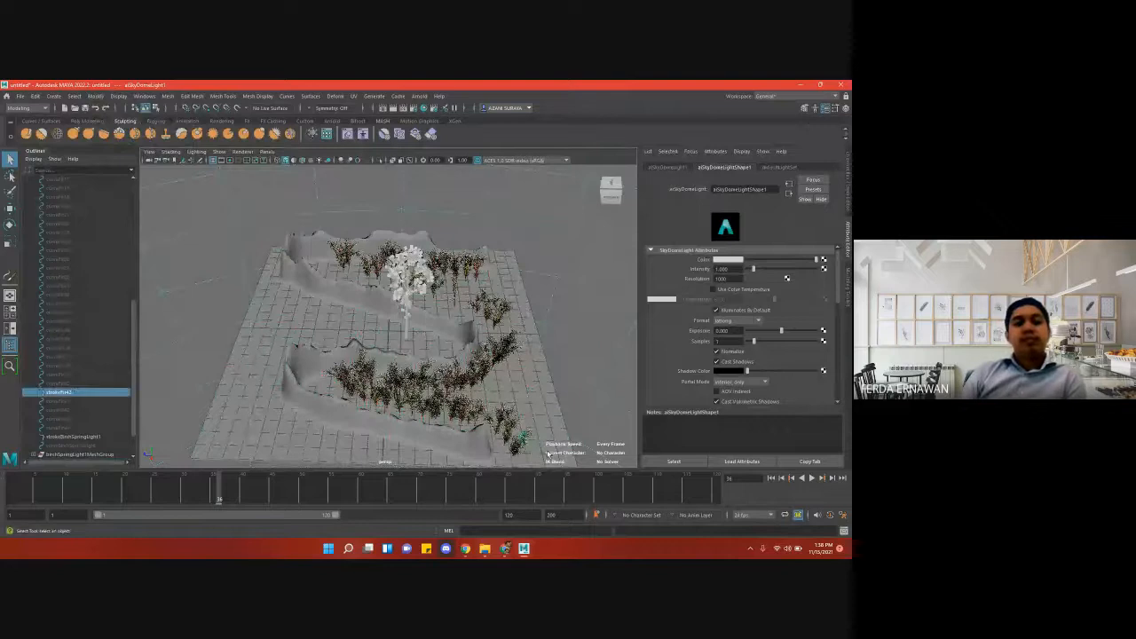
left_click(255, 232)
left_click(284, 301)
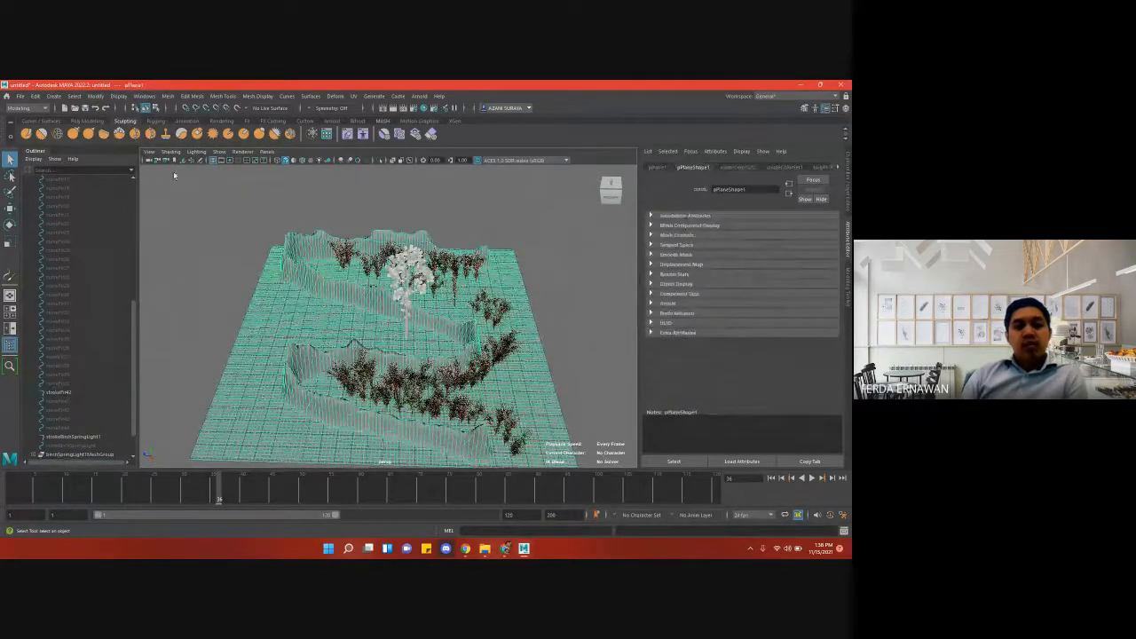
left_click(95, 96)
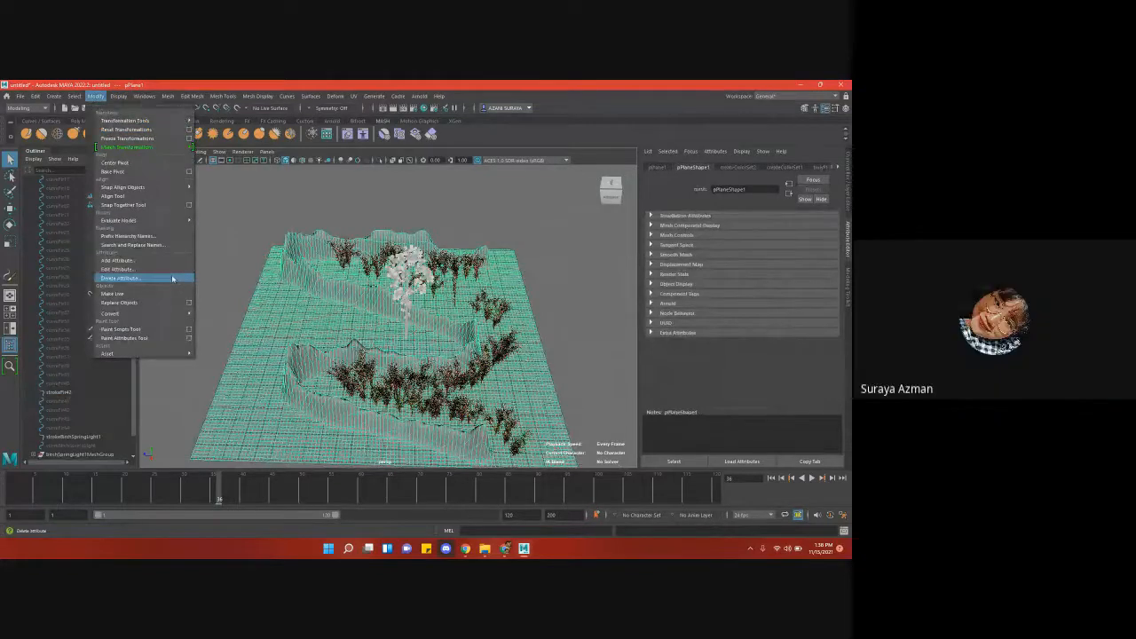
left_click(346, 334)
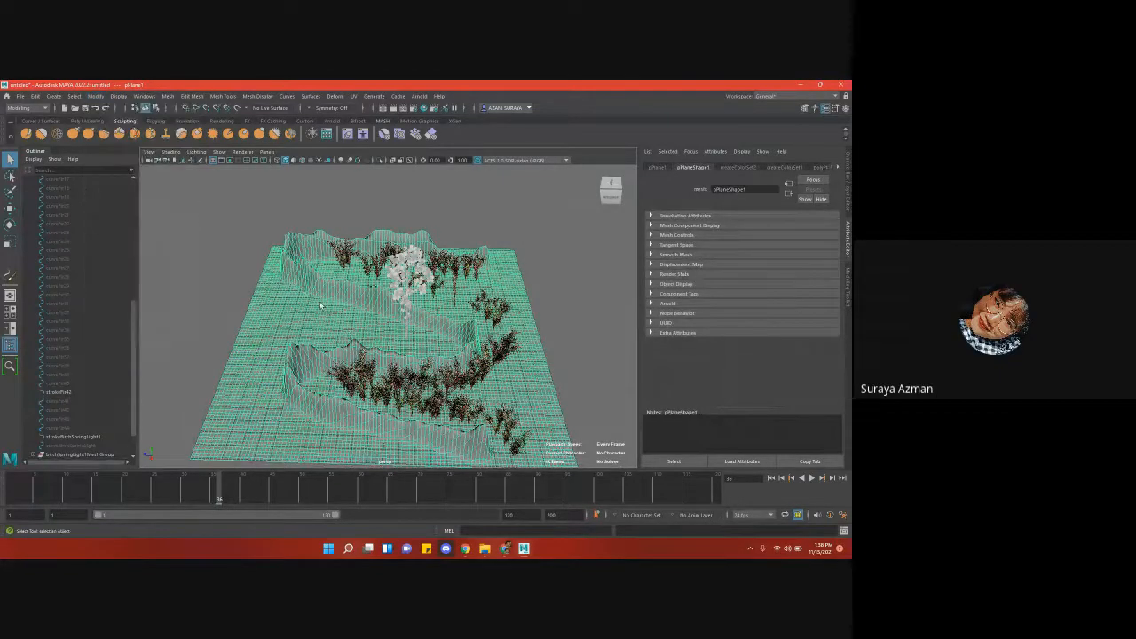
left_click(554, 327)
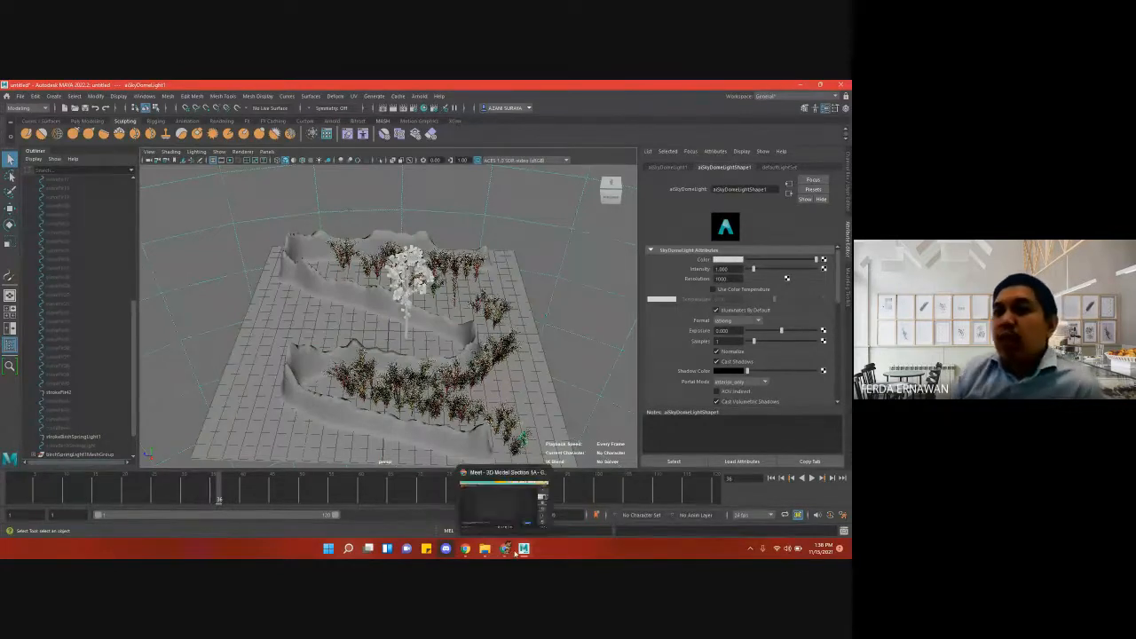
- Switch to the Google Meet call and open the screen presentation options
left_click(506, 551)
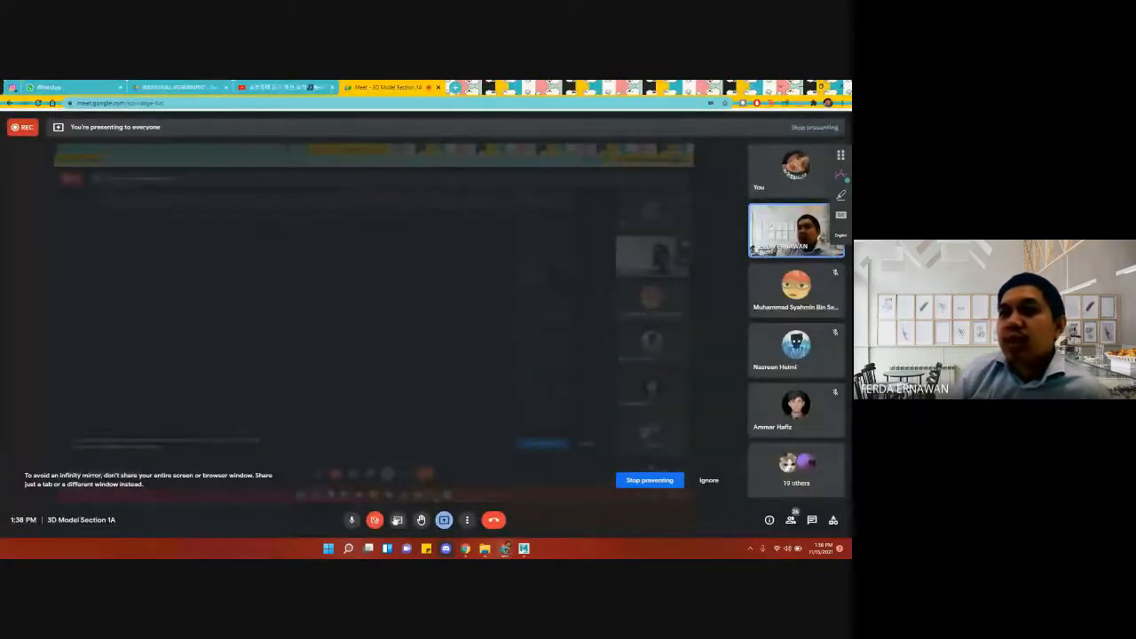
left_click(444, 520)
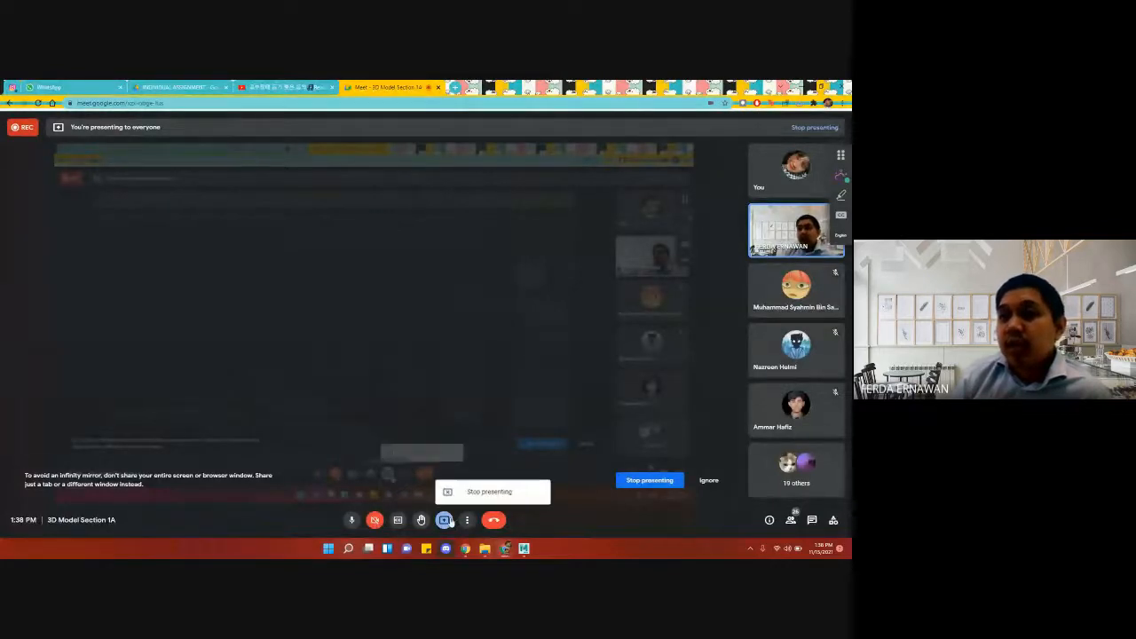
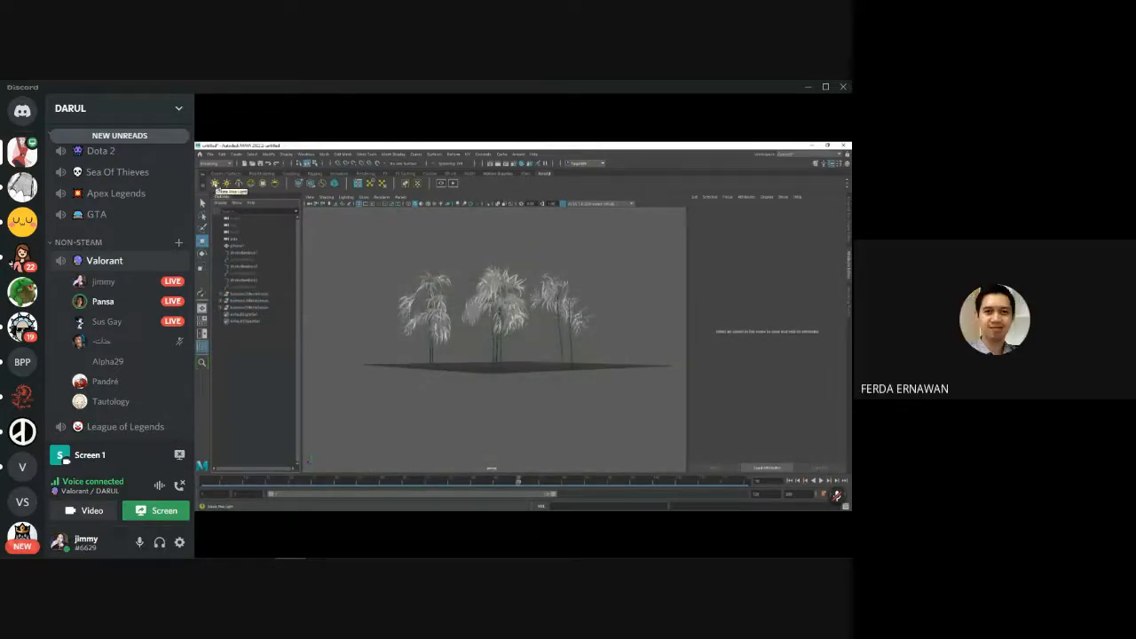
left_click(215, 183)
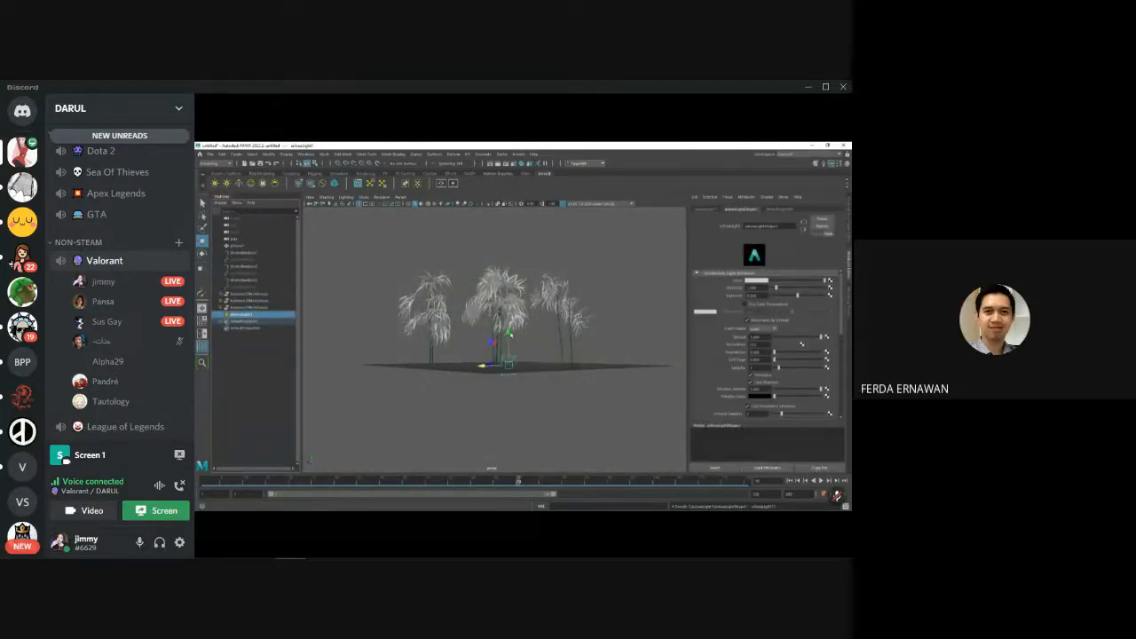
left_click_drag(508, 332, 508, 236)
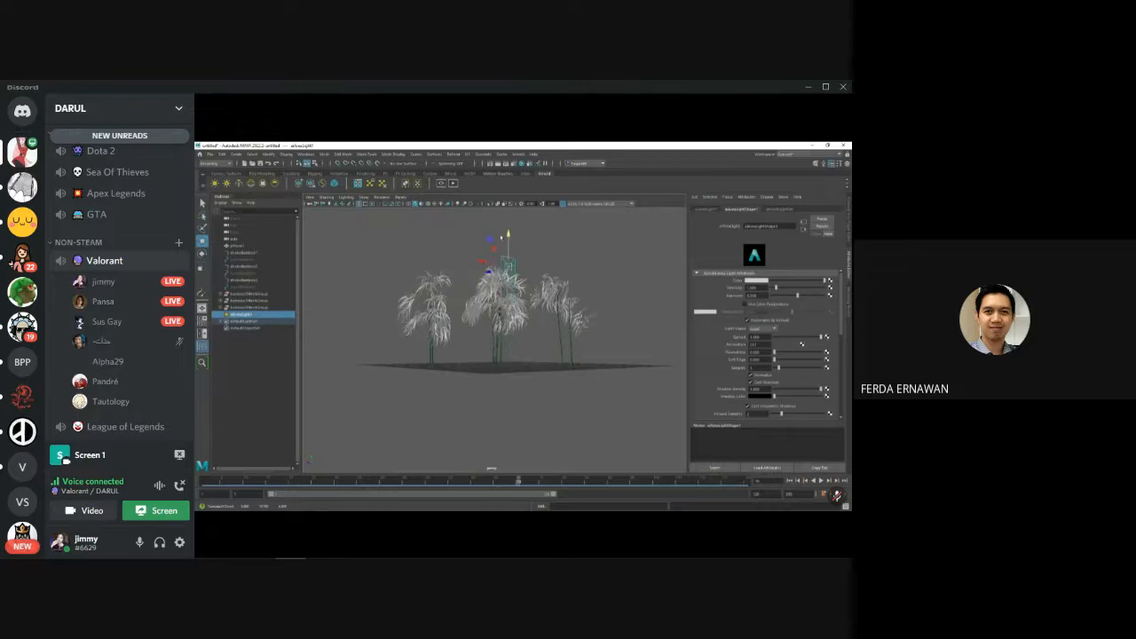
key("Delete")
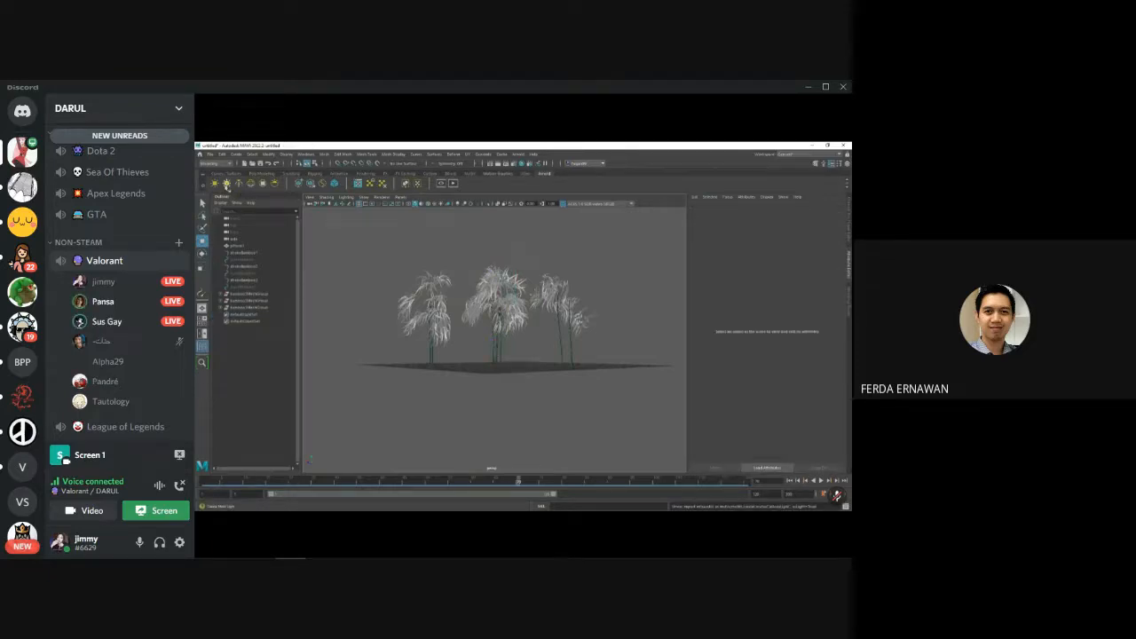
- Add an Arnold Skydome Light to the bamboo scene
left_click(227, 185)
- Lower the user volume of two participants in the Discord voice channel
mouse_move(124, 324)
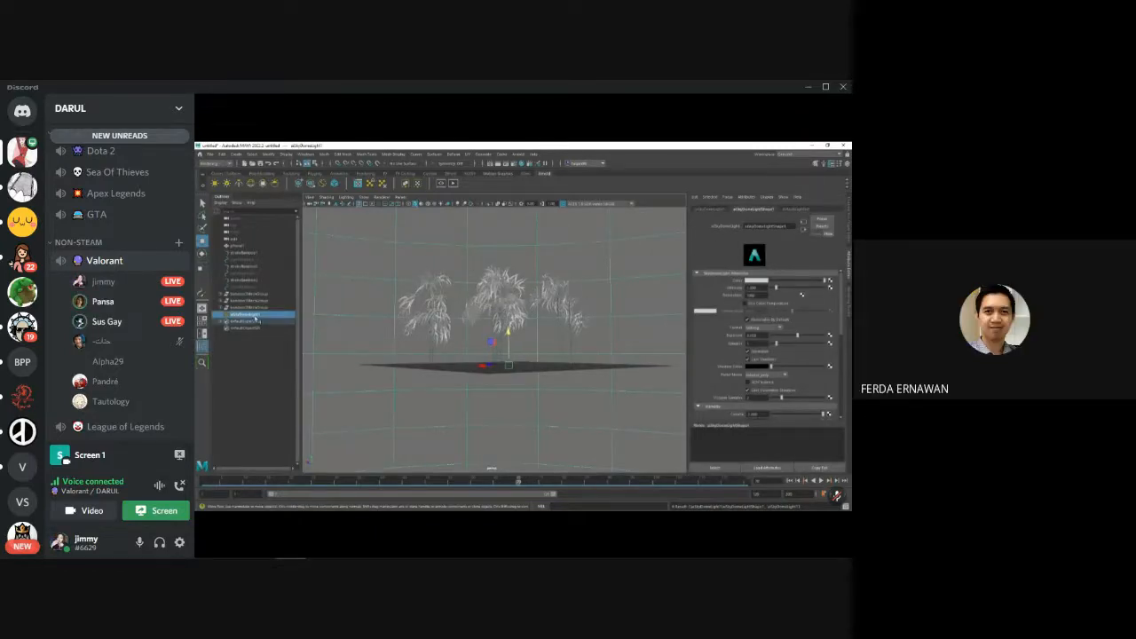
right_click(155, 301)
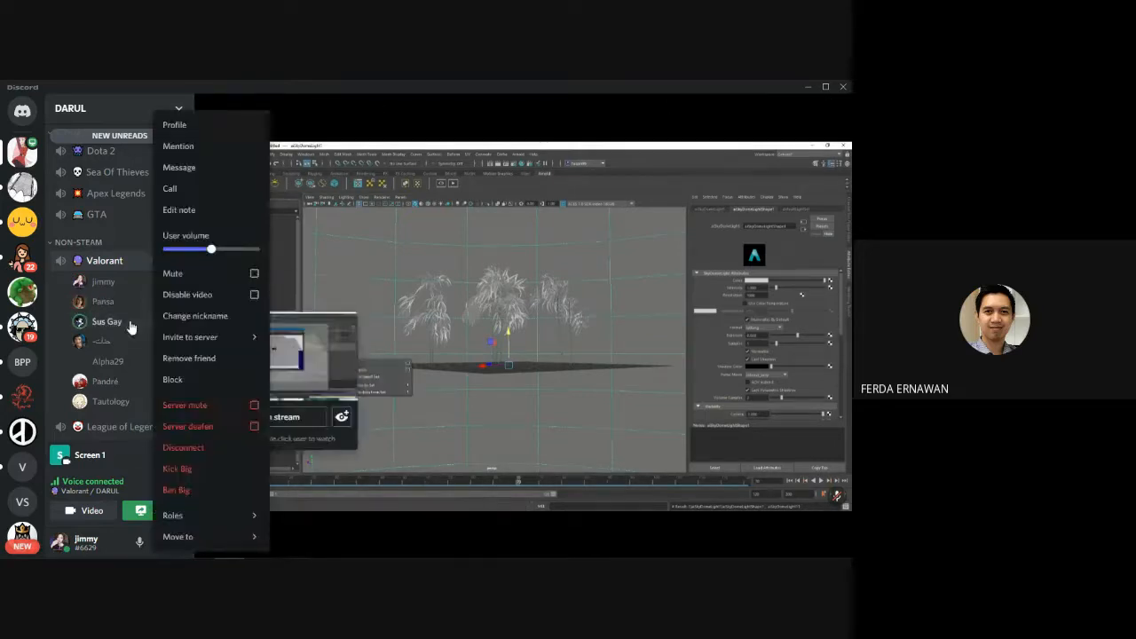
right_click(129, 323)
left_click(186, 250)
left_click_drag(186, 249, 157, 250)
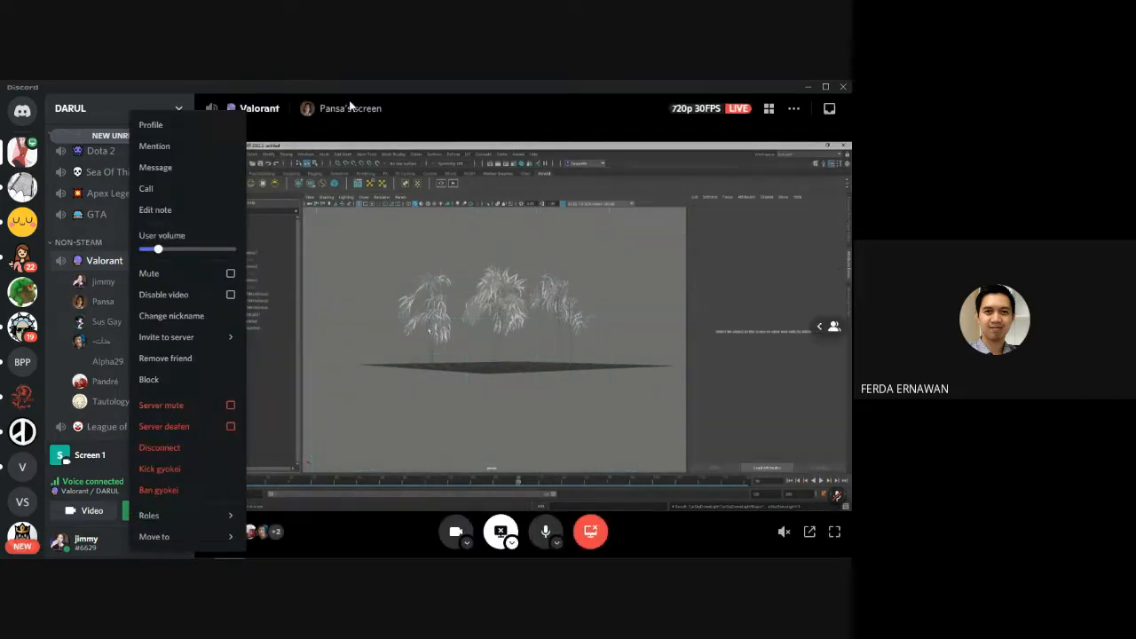
left_click(351, 105)
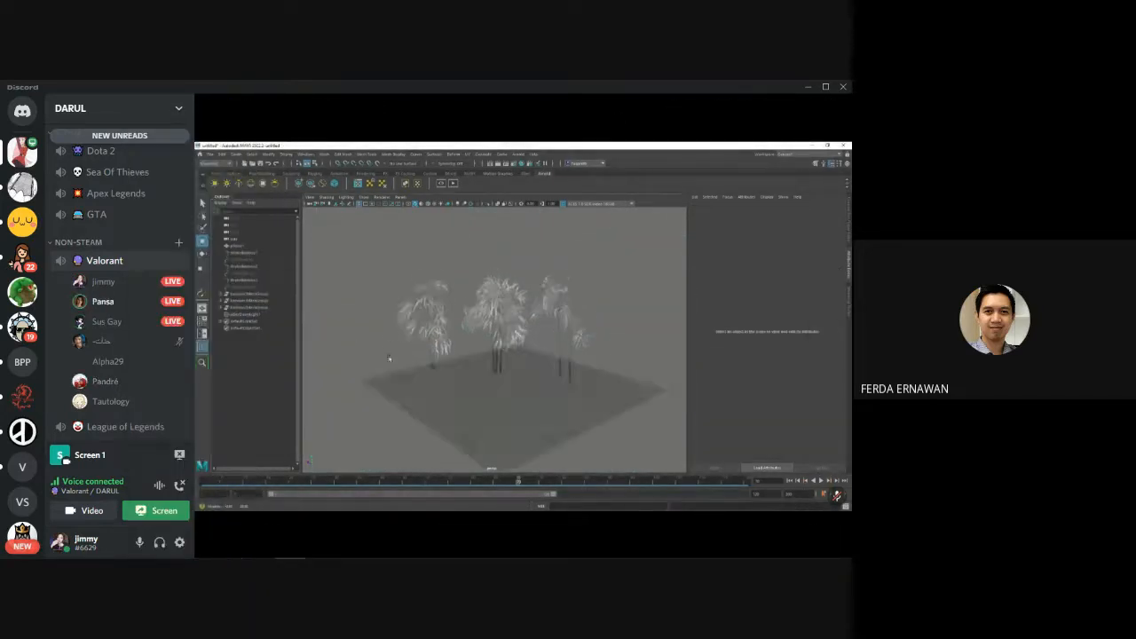
right_click(77, 295)
left_click_drag(153, 249, 136, 249)
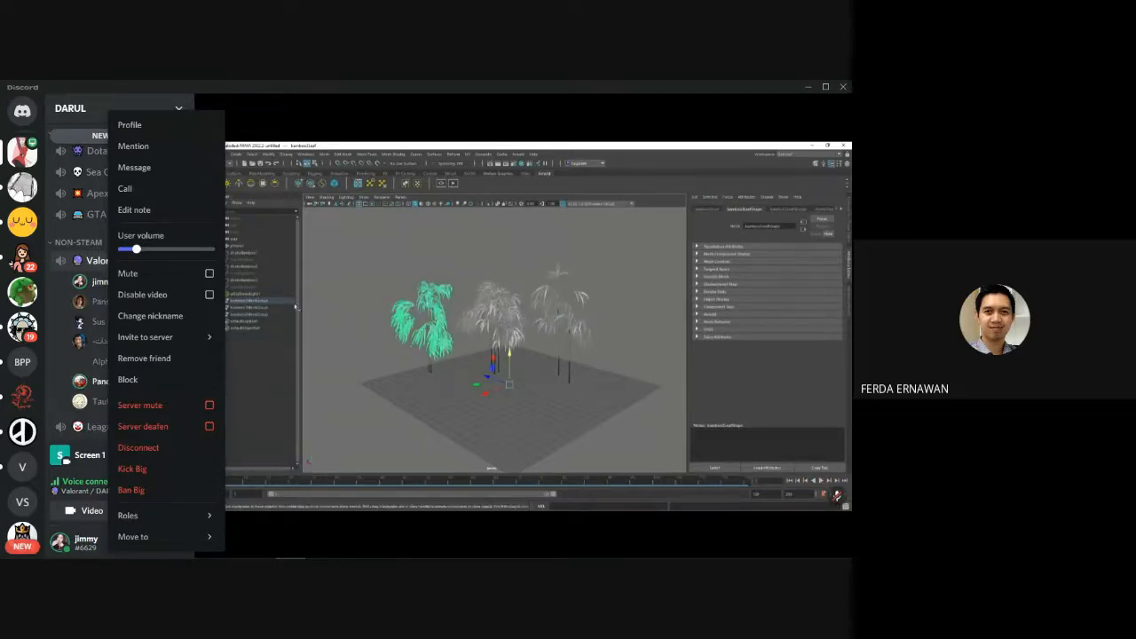
left_click(627, 94)
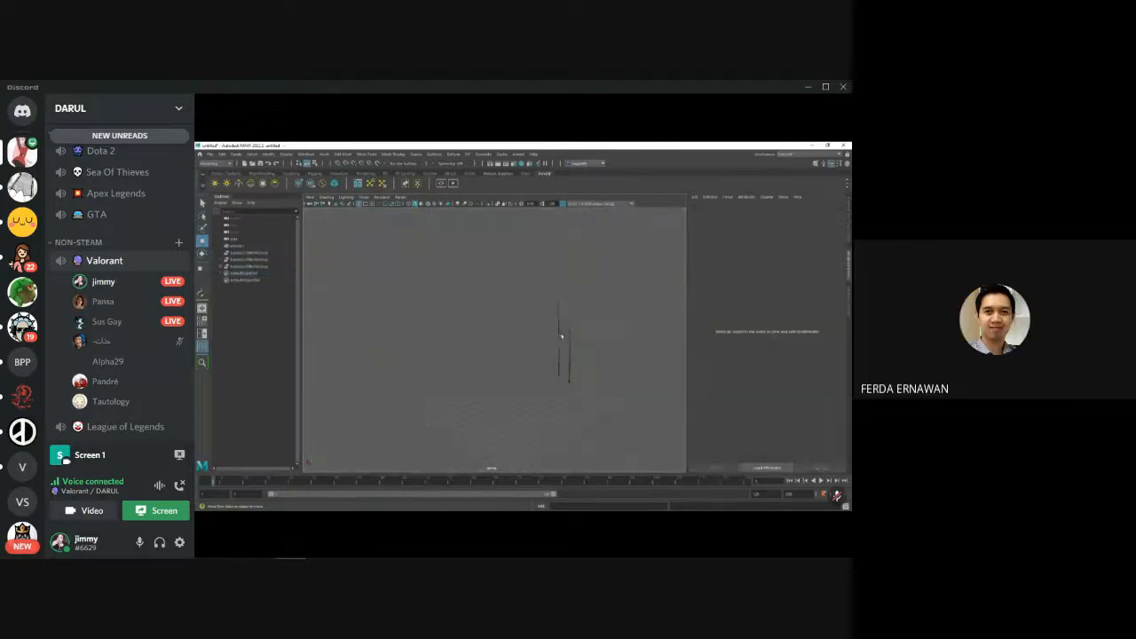
- Delete the remaining bamboo stalk mesh from the scene
left_click(559, 341)
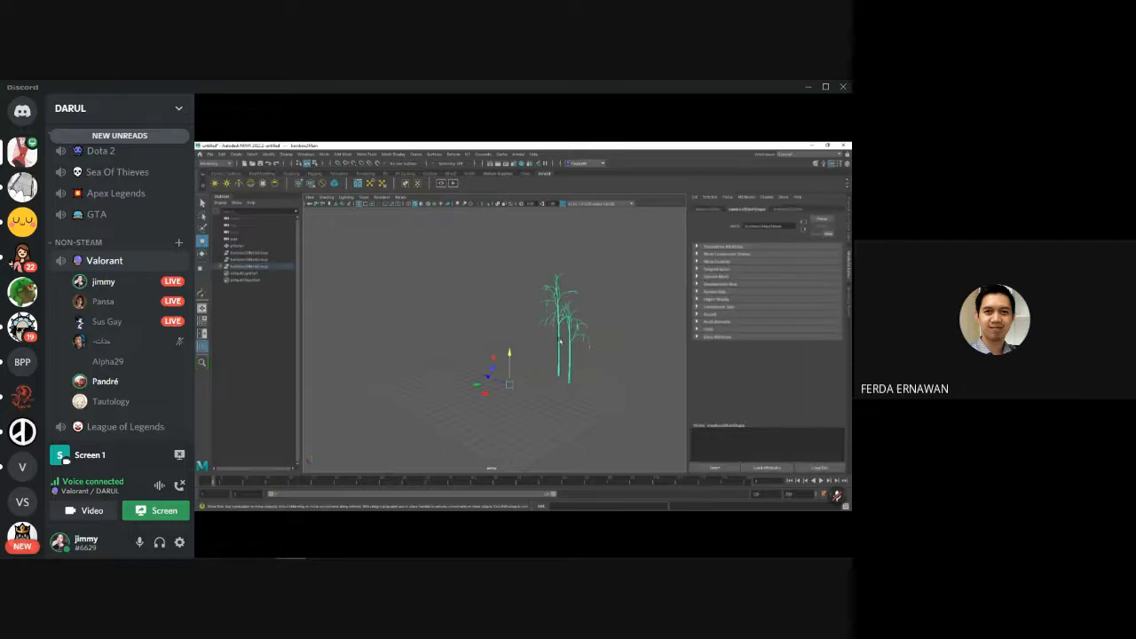
key("Delete")
- Switch to Maya and open the Render Settings for the rocky terrain scene
mouse_move(336, 536)
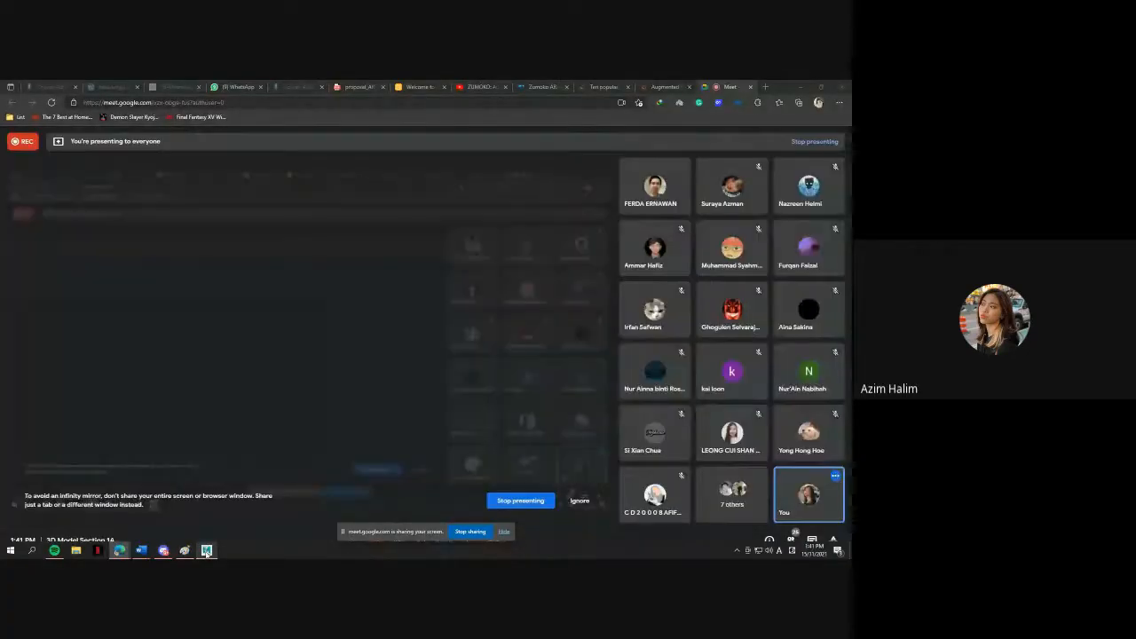
left_click(206, 550)
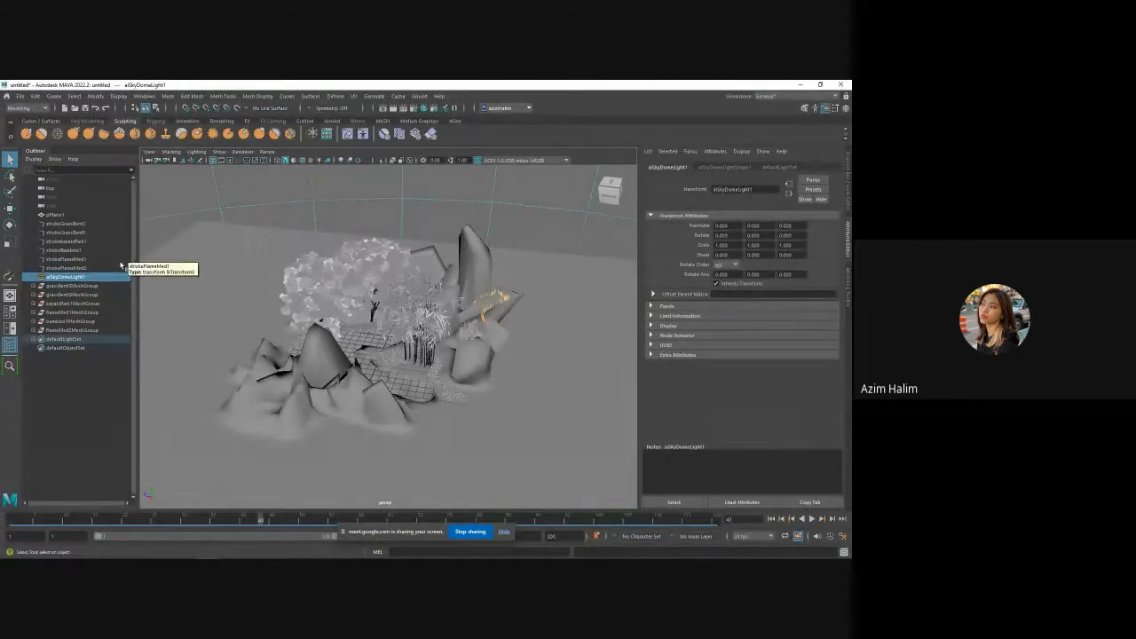
left_click(376, 97)
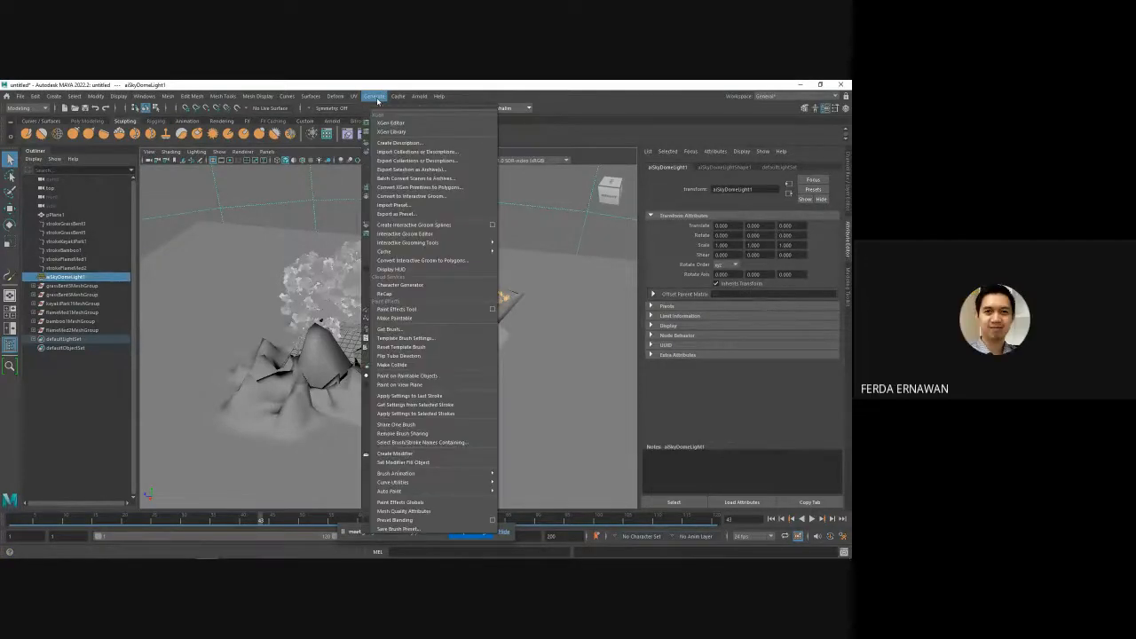
left_click(376, 98)
left_click(417, 108)
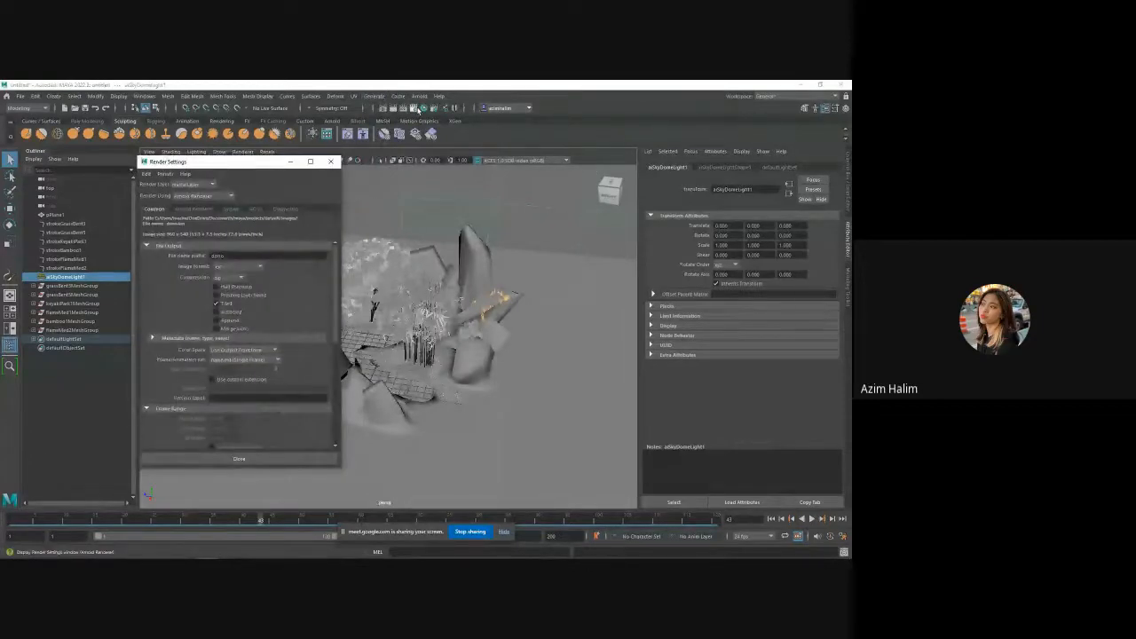
left_click_drag(181, 165, 241, 165)
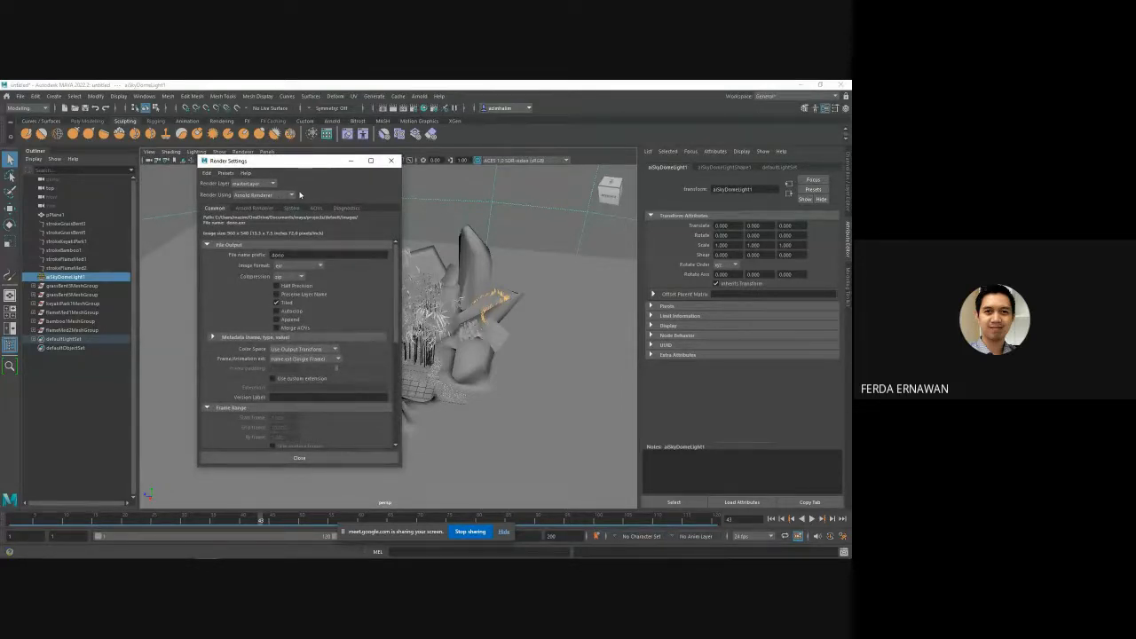
- Check the chosen renderer and the file output options in the Render Settings, then close them
left_click(291, 196)
left_click(290, 197)
left_click_drag(397, 262, 396, 260)
left_click(316, 246)
left_click(317, 246)
scroll(396, 270, "down", 1)
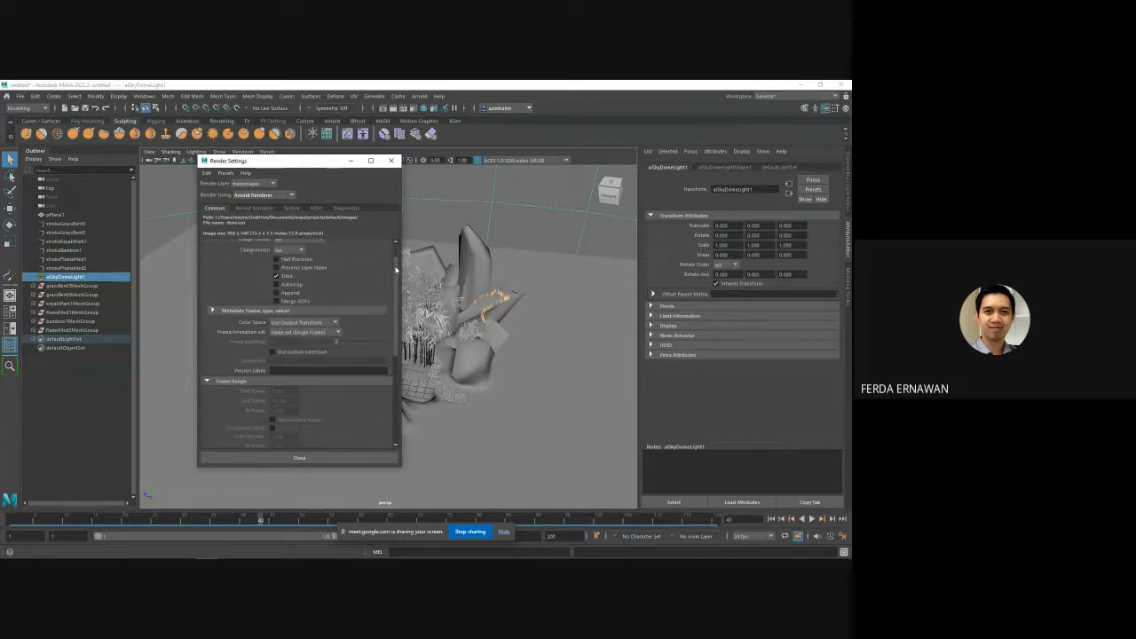
scroll(396, 269, "up", 1)
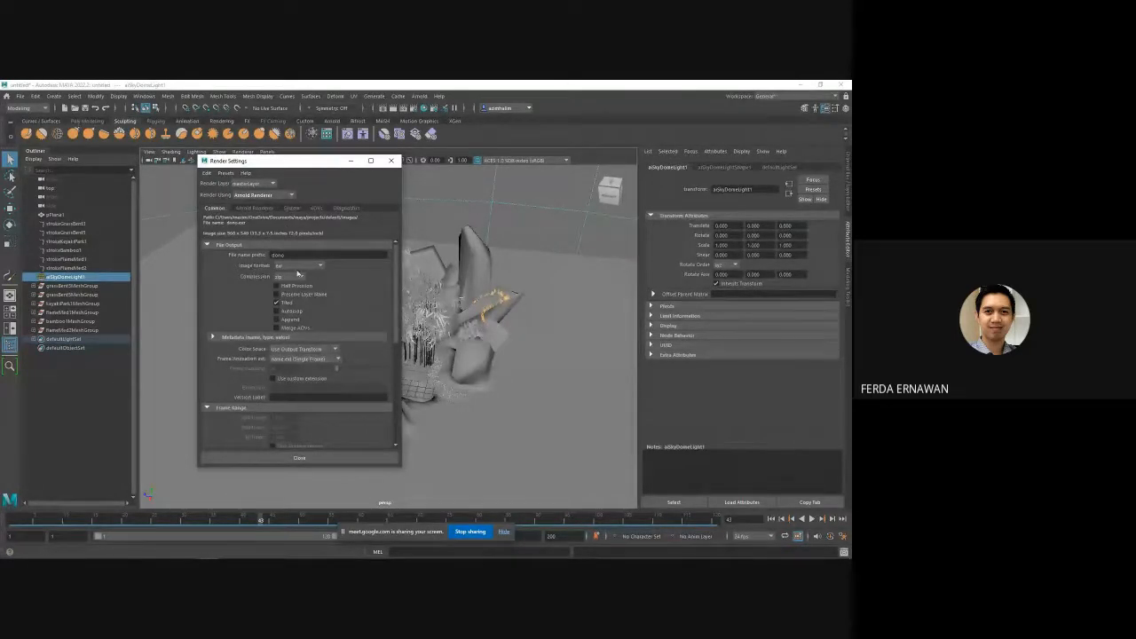
left_click(391, 160)
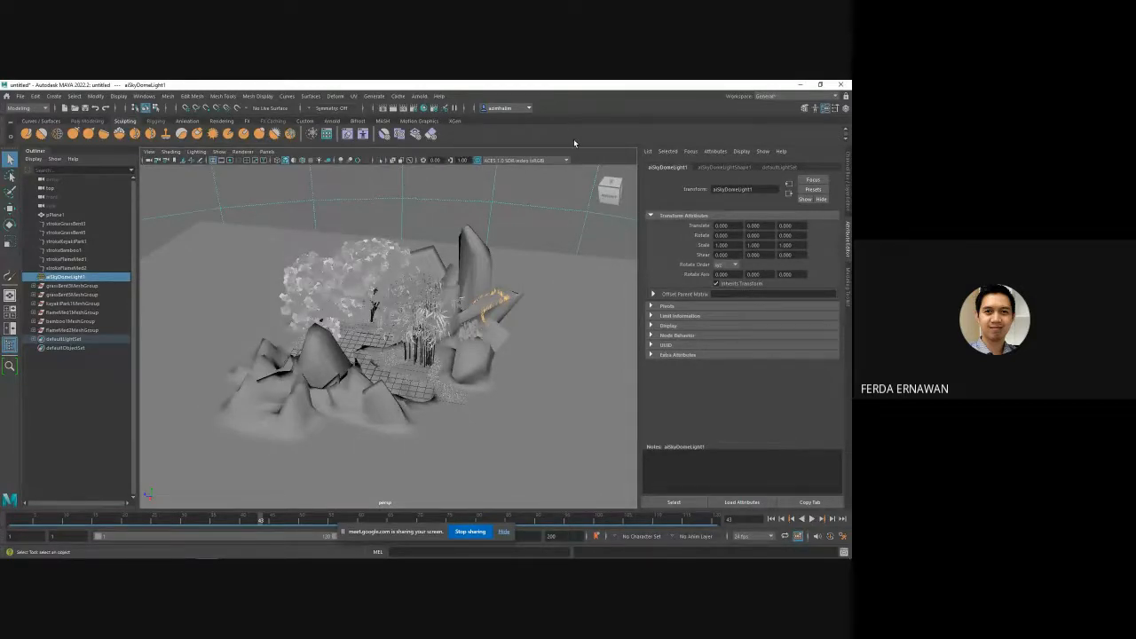
- Render the rocky terrain scene in the Arnold RenderView and examine how the plants and ground are lit
left_click(418, 96)
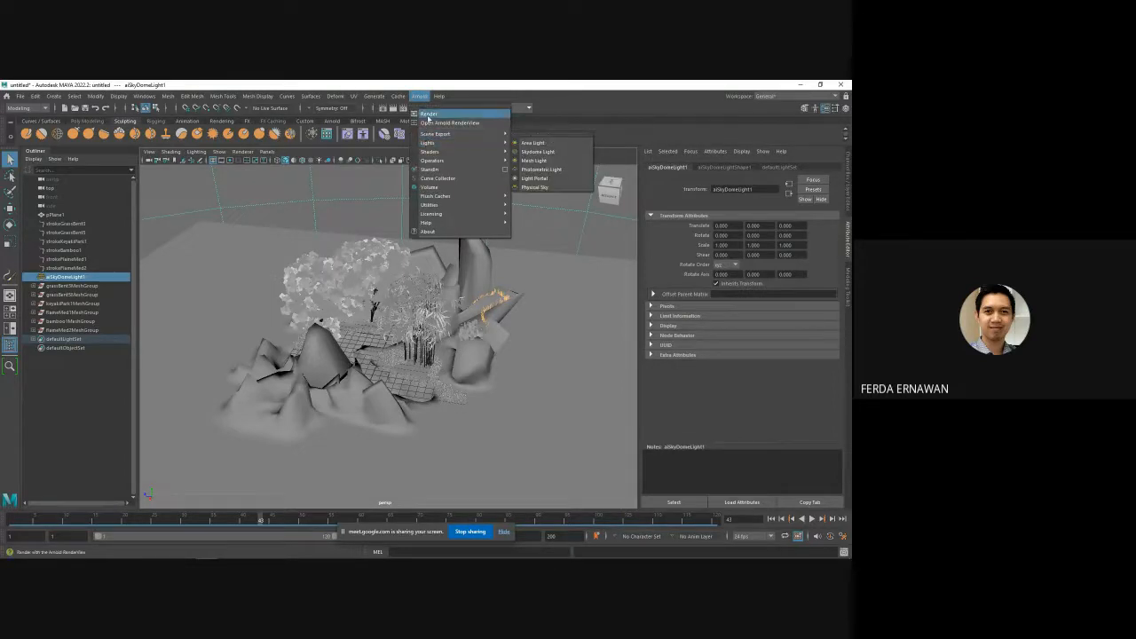
left_click(427, 115)
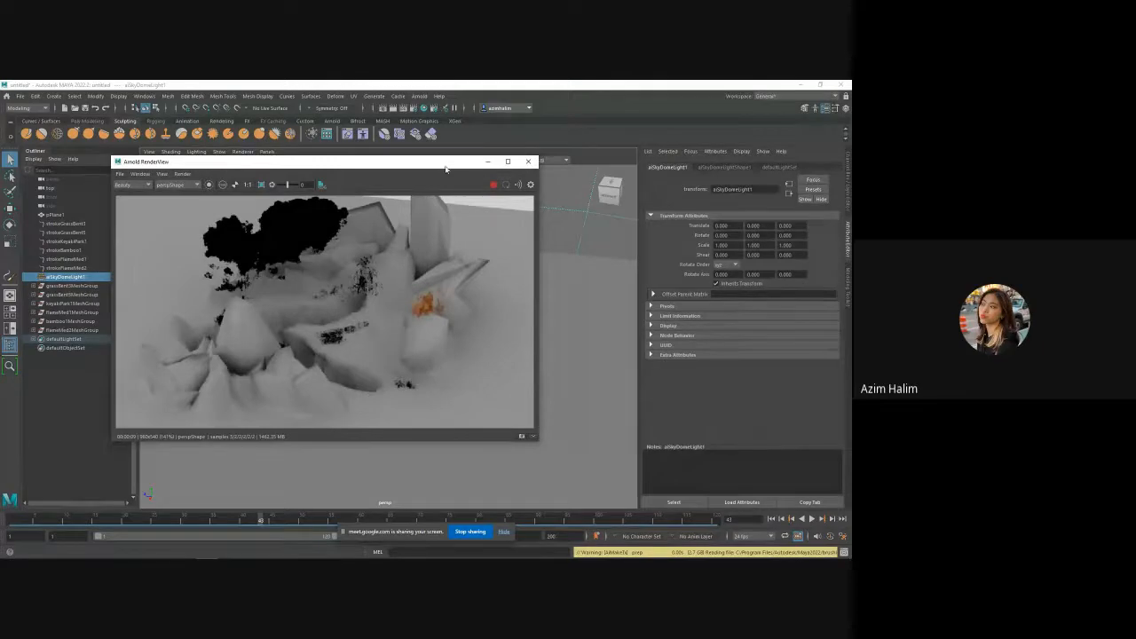
left_click_drag(442, 166, 448, 167)
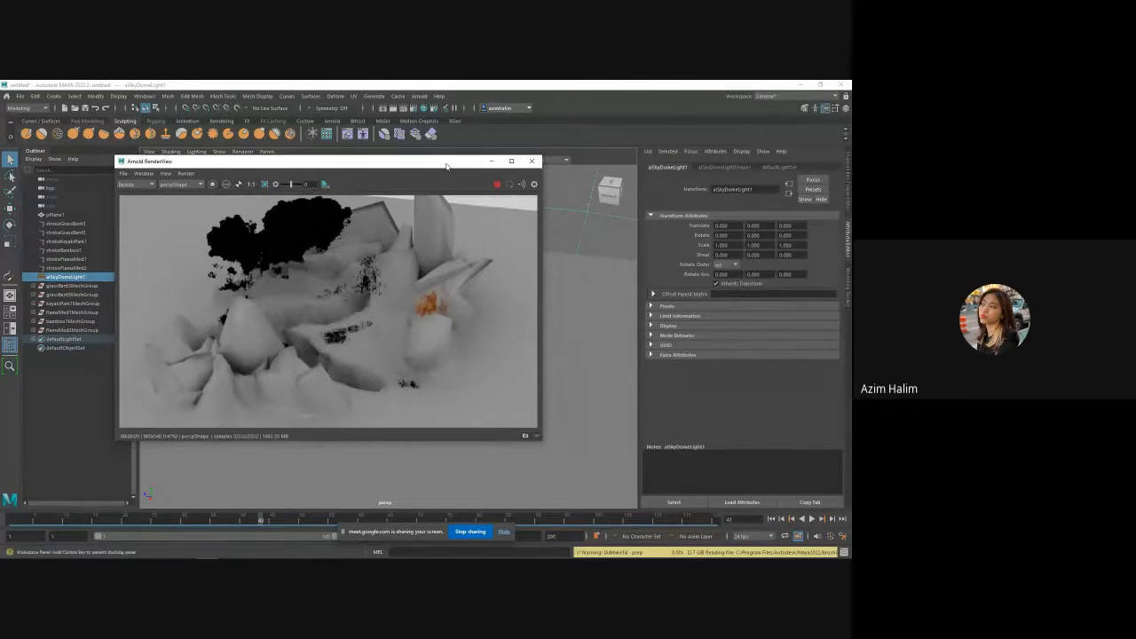
left_click(460, 278)
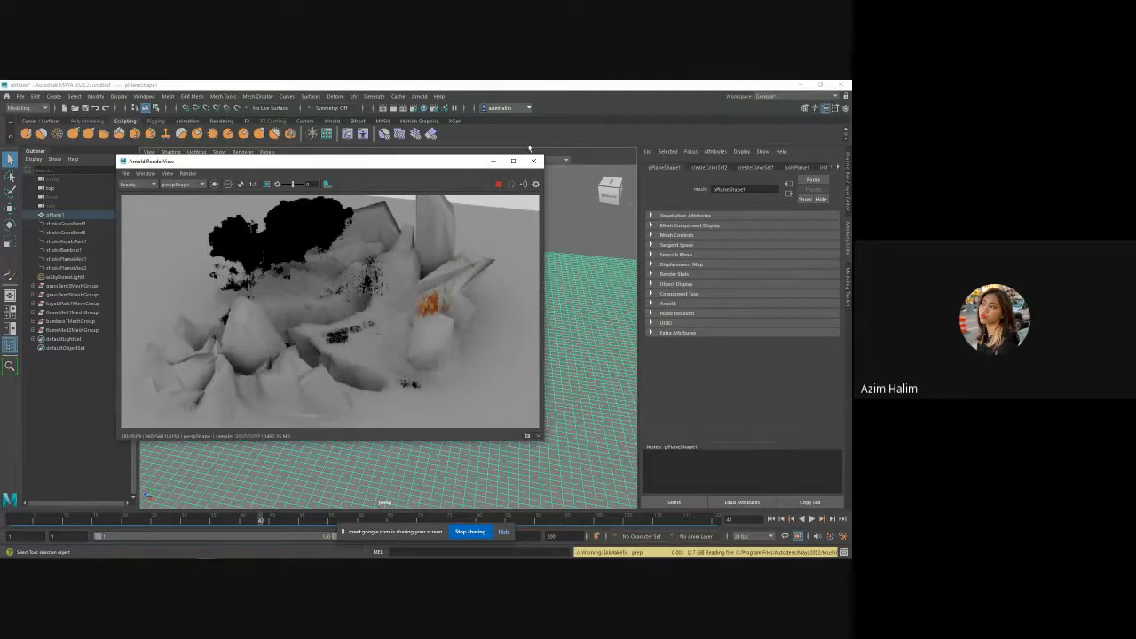
left_click_drag(335, 163, 368, 161)
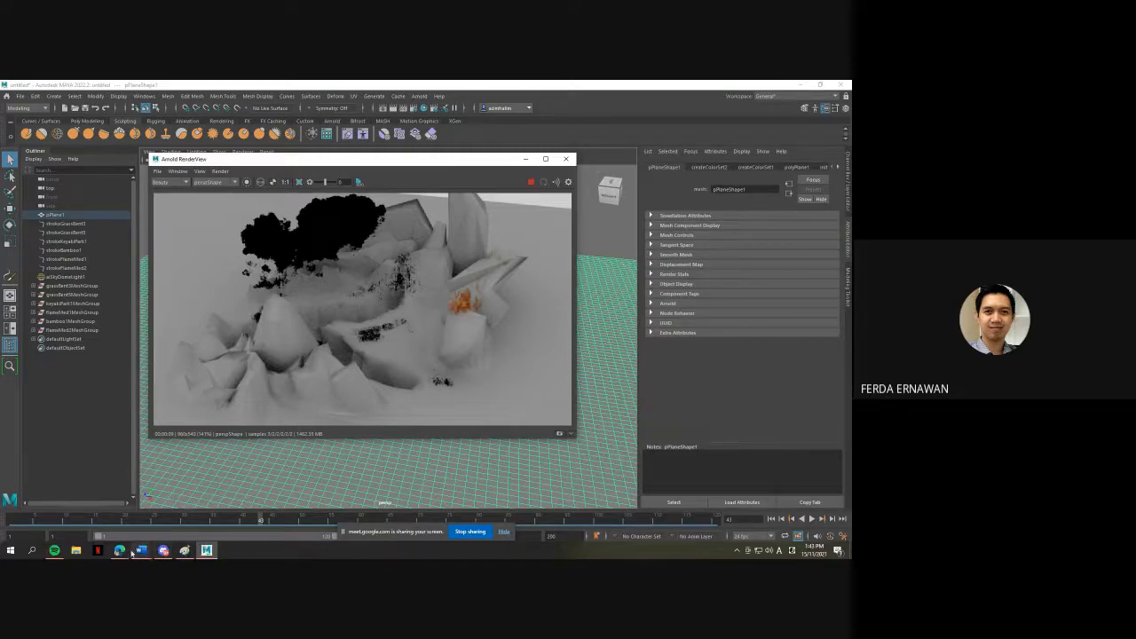
- Switch to the Google Meet call and stop sharing the screen
mouse_move(122, 552)
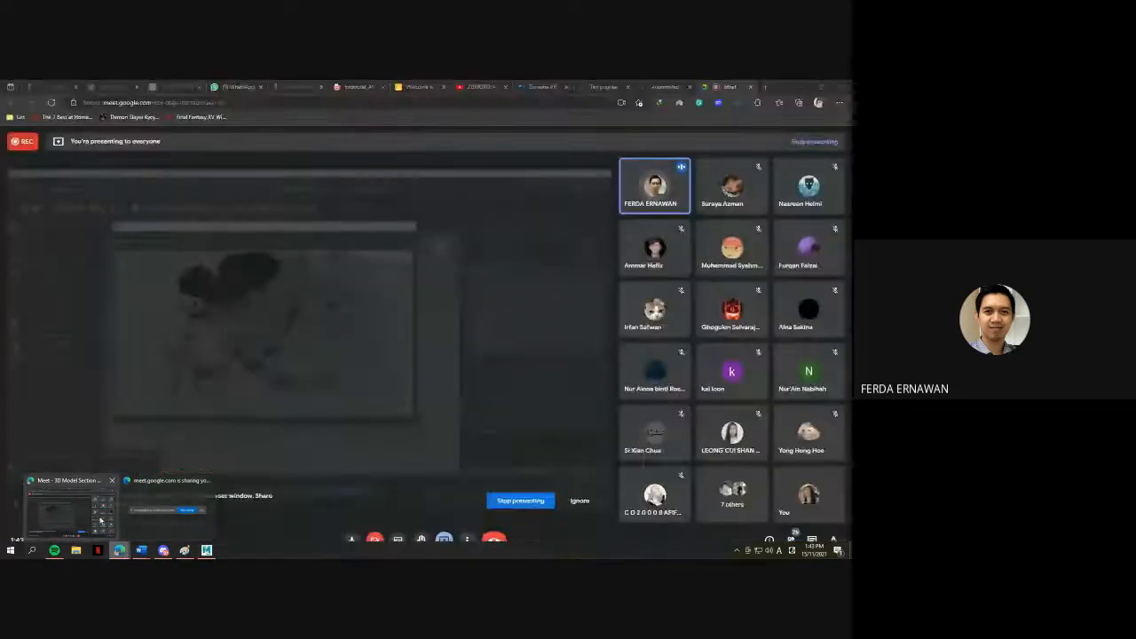
left_click(100, 519)
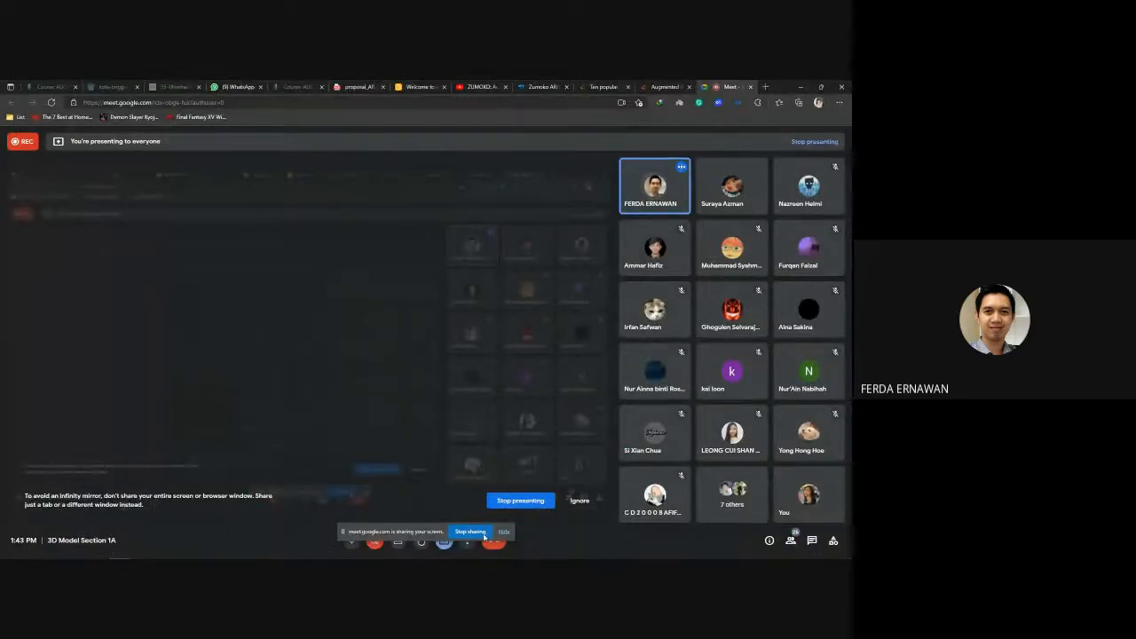
left_click(484, 535)
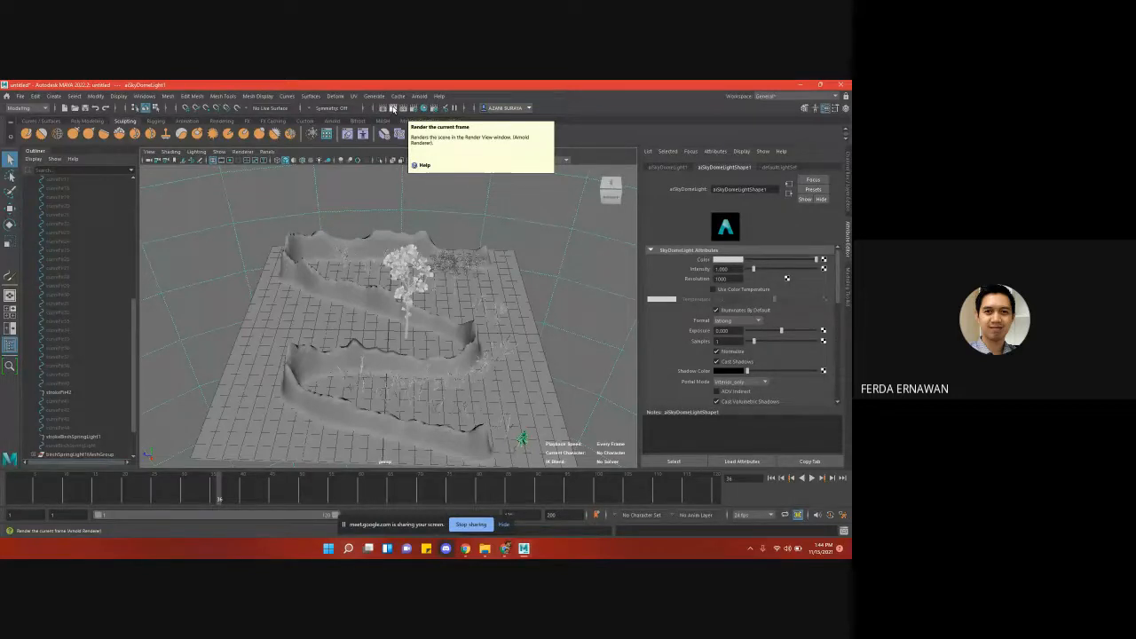
- Render the current frame of the winding terrain with the Arnold Renderer and hide the screen-sharing notice
left_click(394, 107)
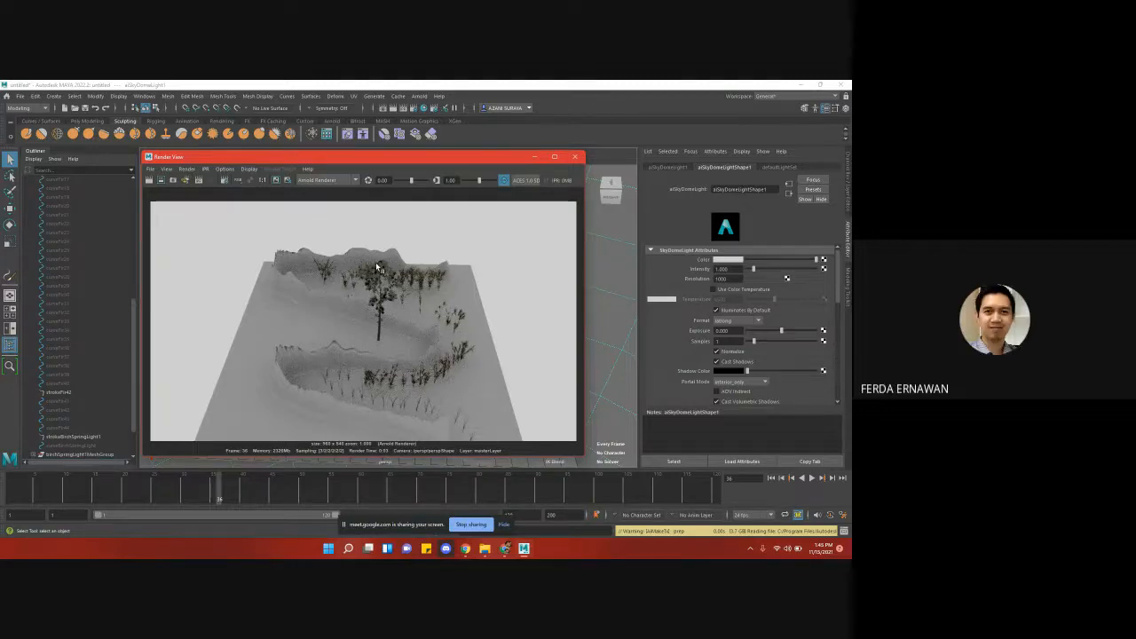
left_click(503, 526)
- Search Windows for "visual effects"
left_click(349, 549)
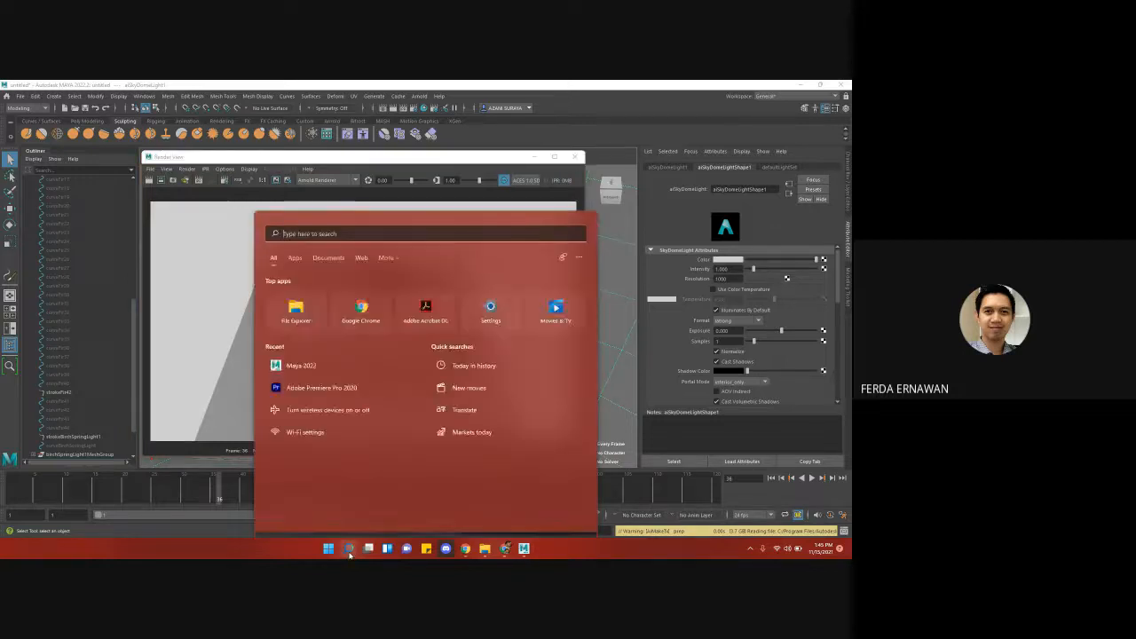
type("visual")
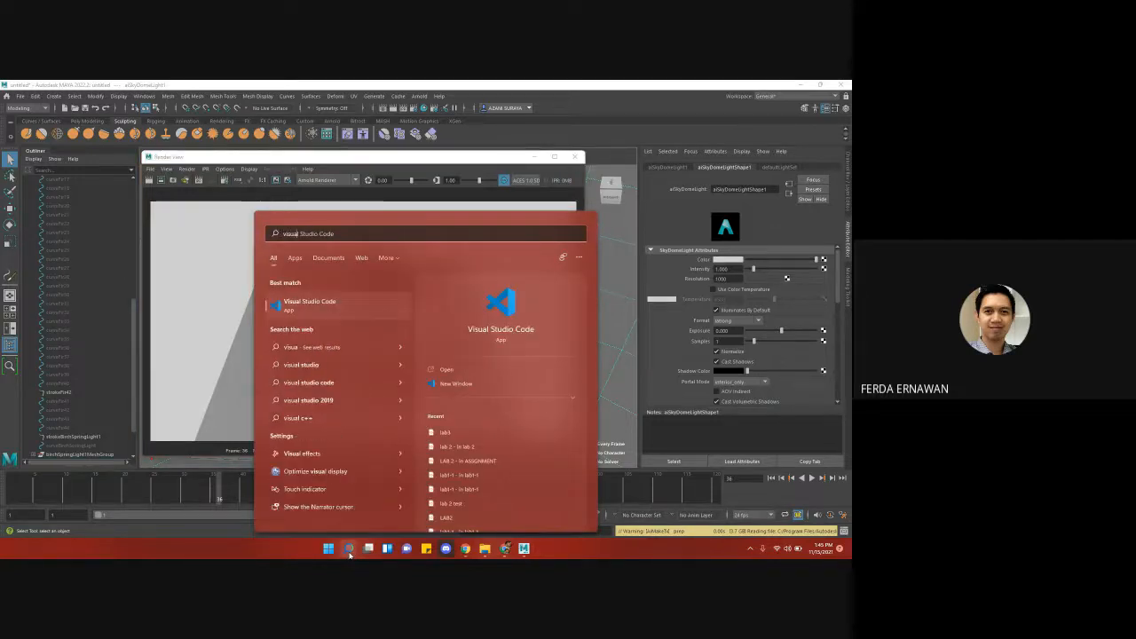
type(" effects")
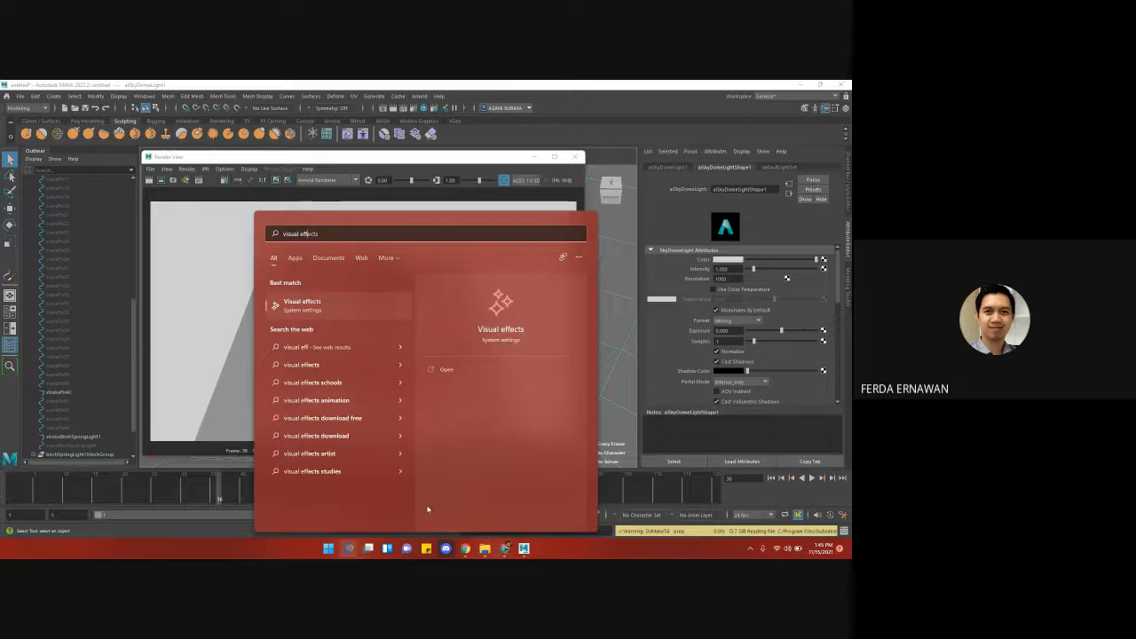
- Minimise the open windows, launch Adobe After Effects 2020 from the desktop's ADOBE folder, and return to the render in Maya
left_click(800, 86)
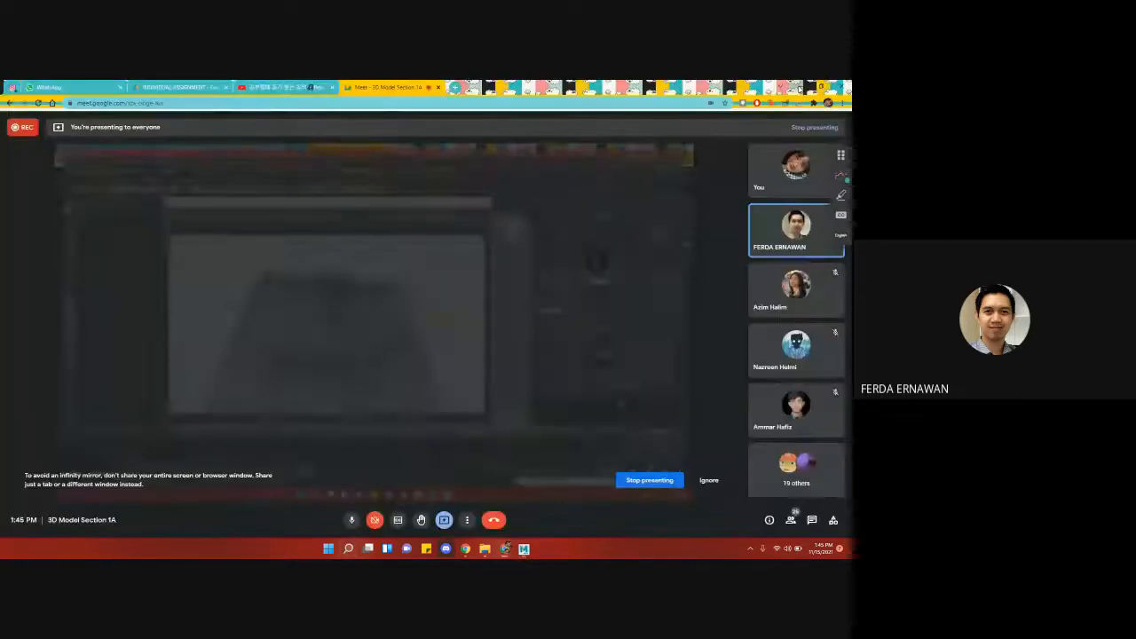
left_click(799, 88)
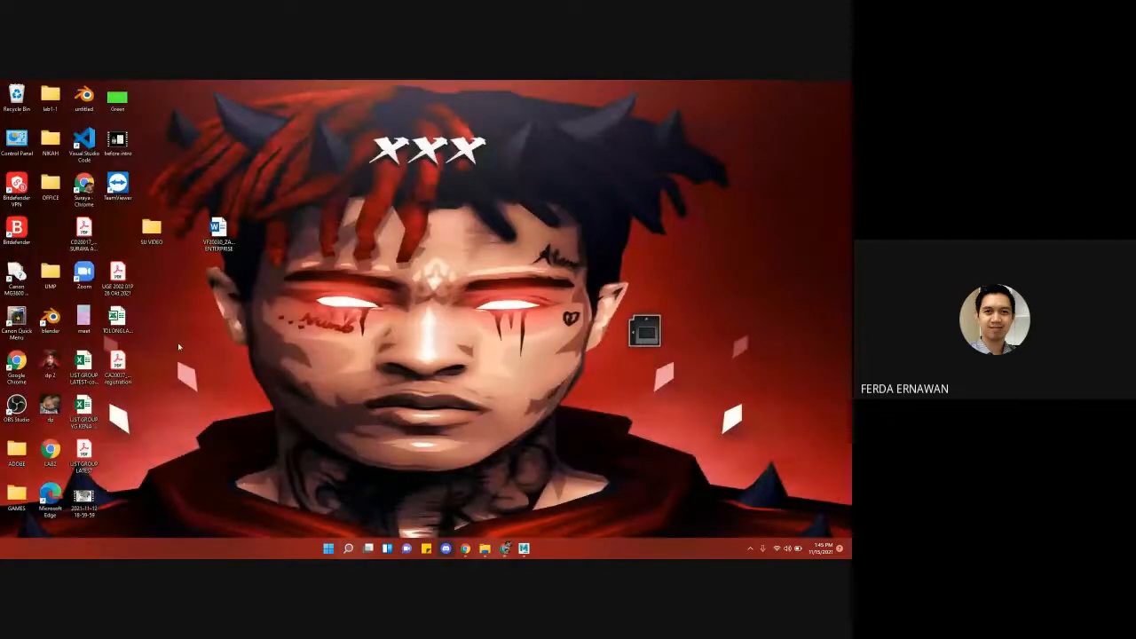
double_click(15, 452)
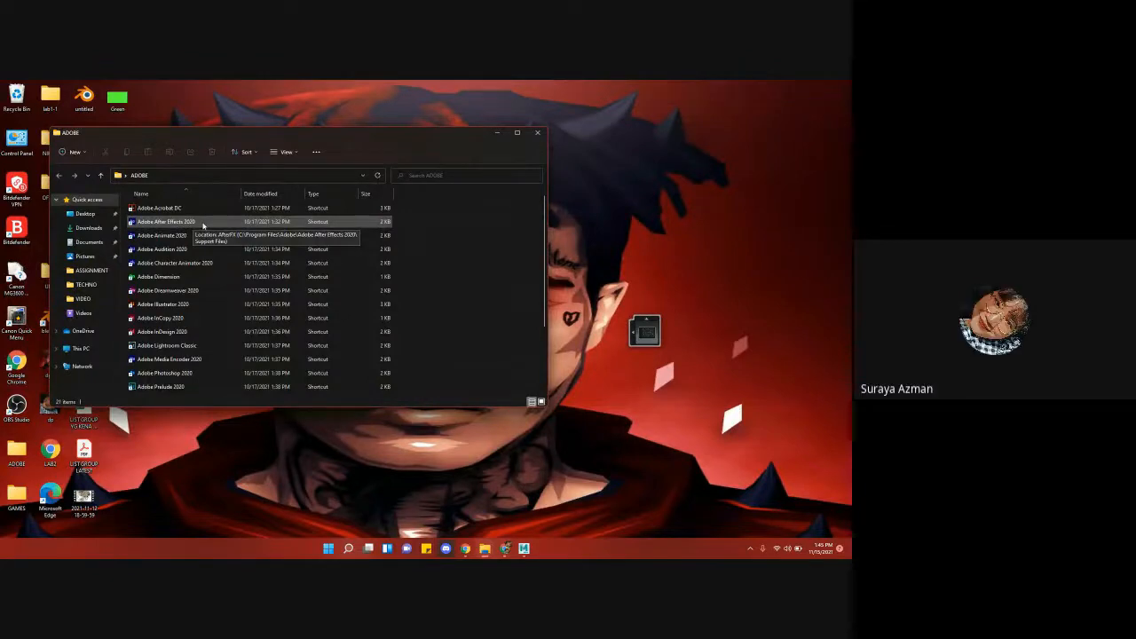
left_click(211, 226)
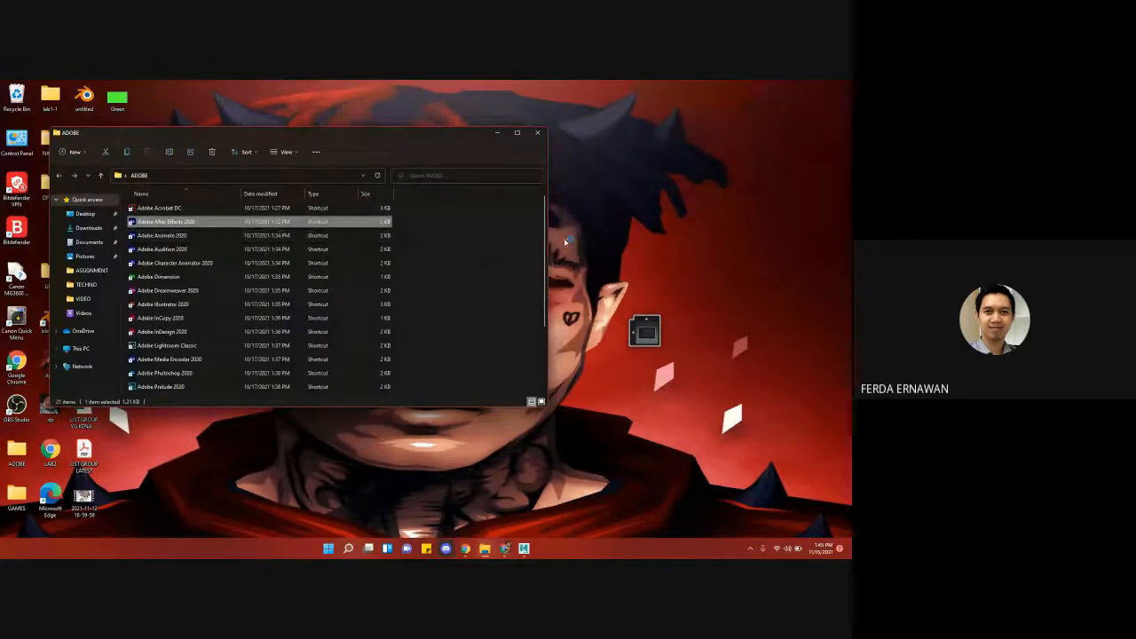
left_click(537, 133)
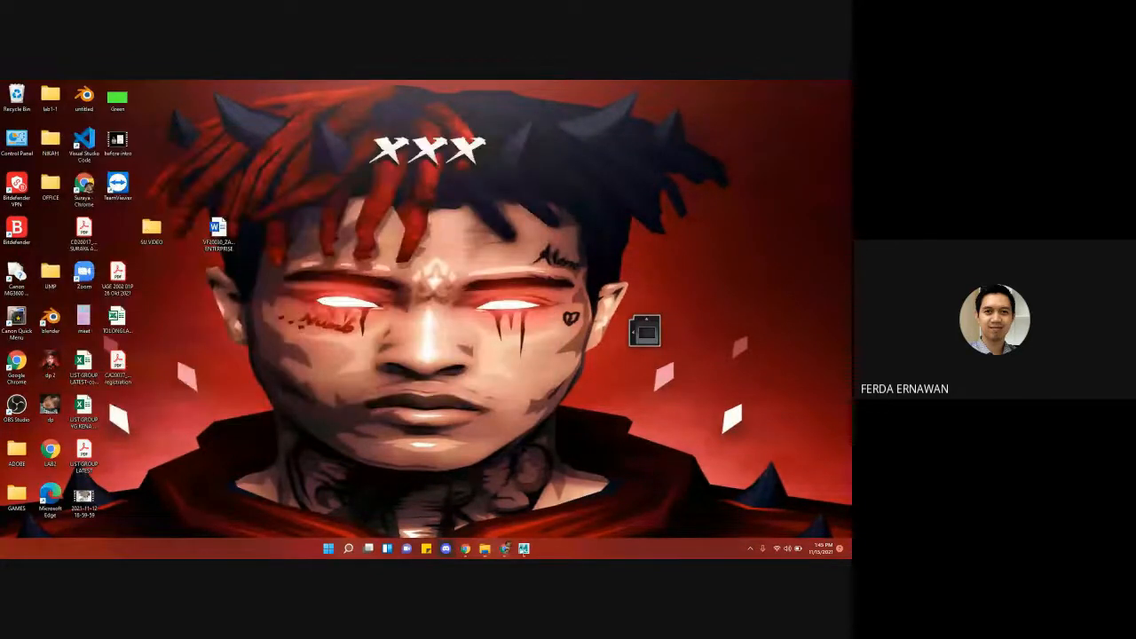
left_click(523, 549)
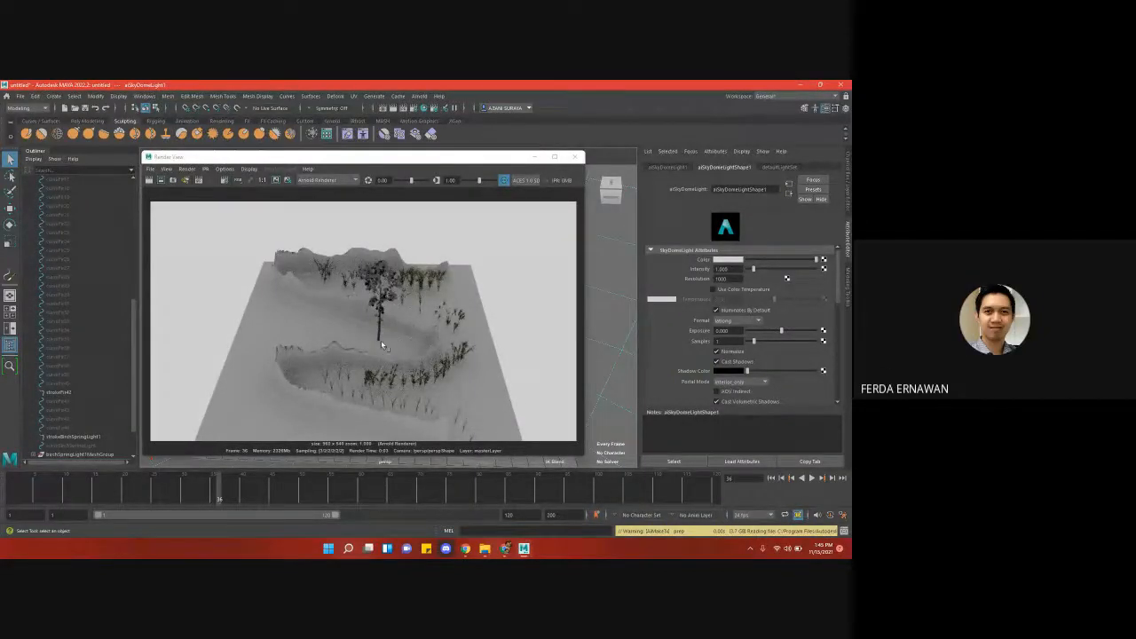
- Switch to File Explorer and open the Program Files (x86) folder on the C: drive to inspect the installed programs
left_click(484, 549)
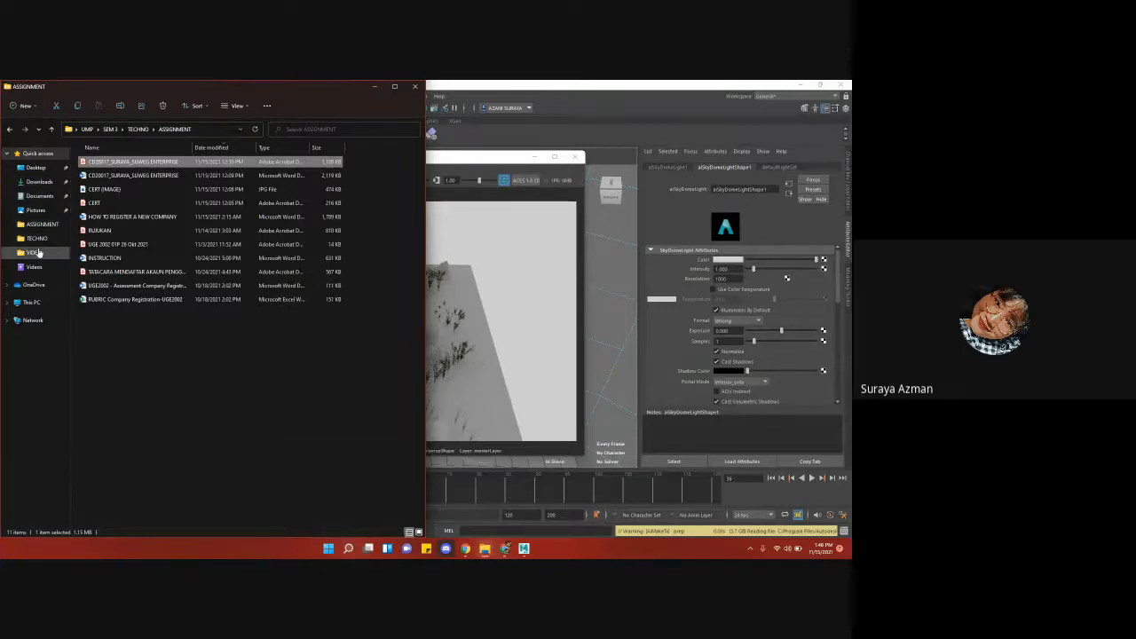
left_click(31, 302)
left_click(142, 229)
double_click(144, 230)
left_click(124, 243)
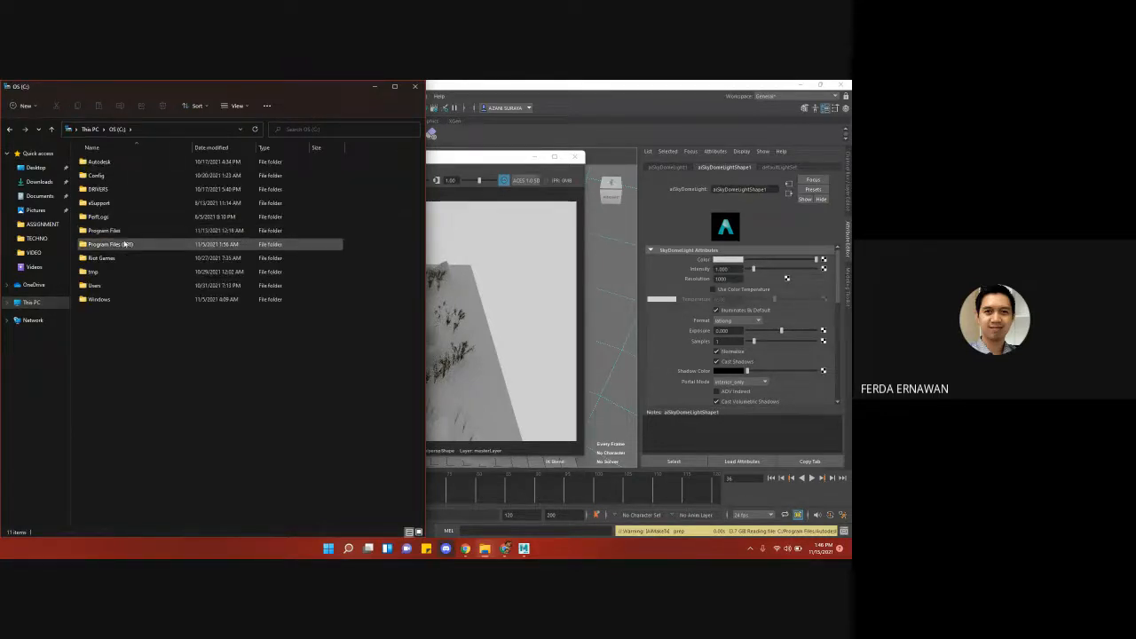
double_click(124, 243)
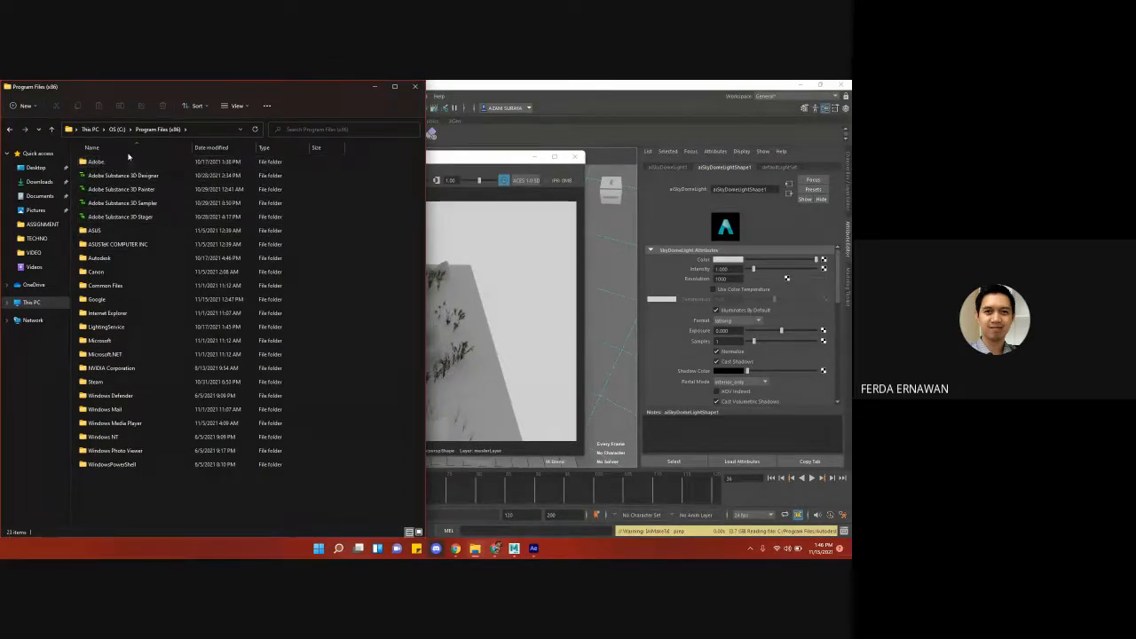
- Go back to the root of the C: drive through This PC, and switch to the Google Meet call
left_click(49, 301)
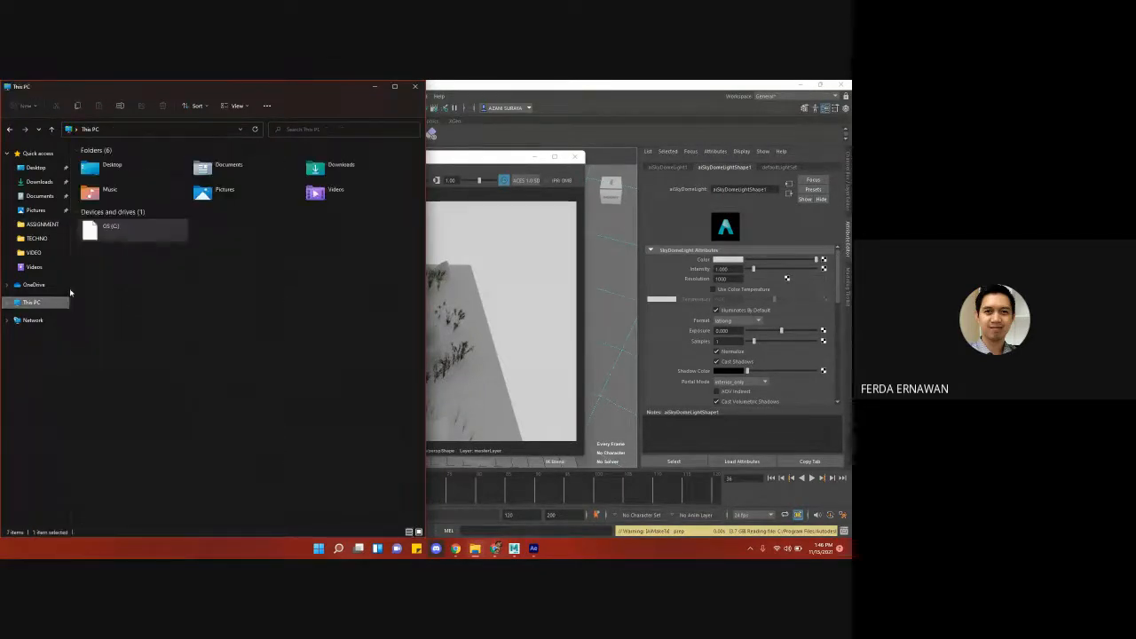
double_click(133, 231)
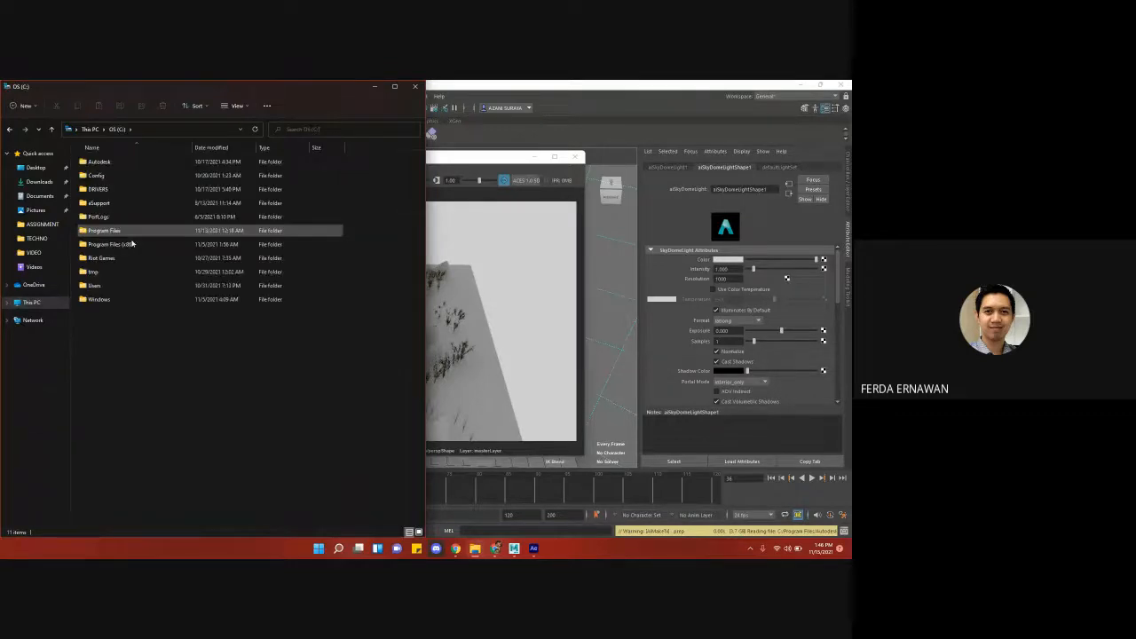
left_click(495, 548)
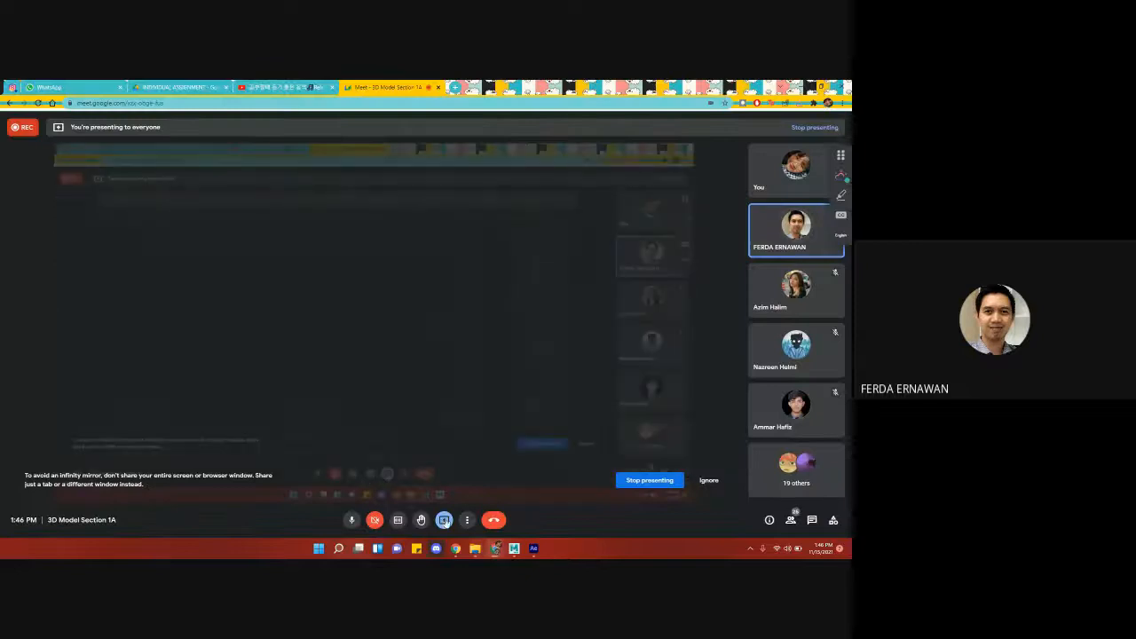